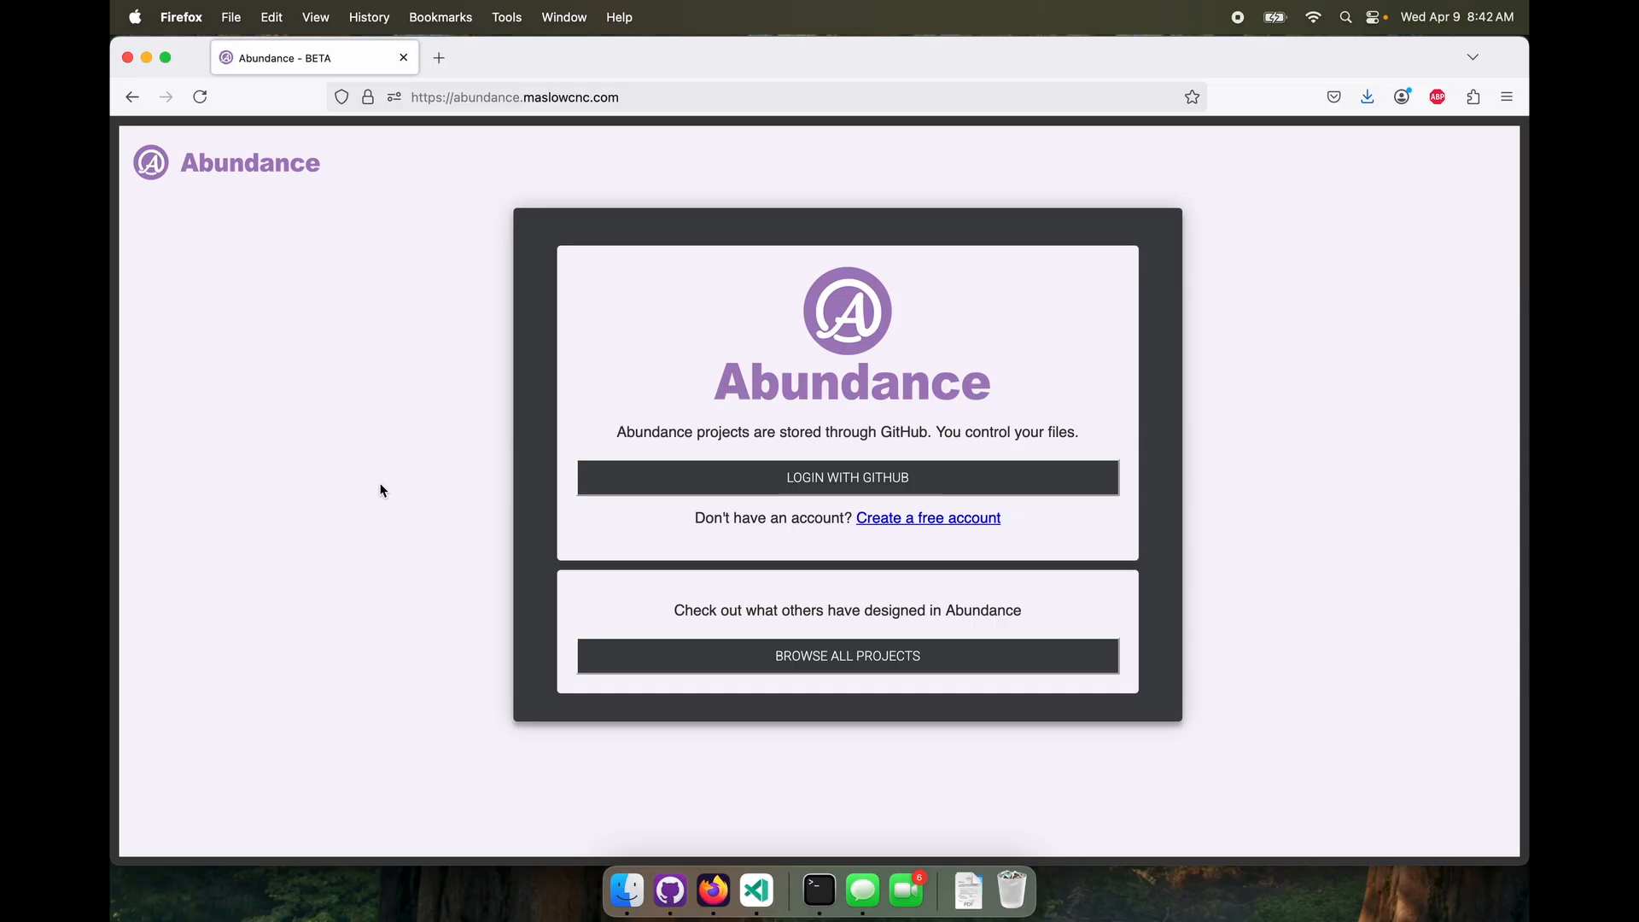
Log in with GitHub and create a project named Pipe Flange with MM units and the description "A basic pipe flange"
click(884, 493)
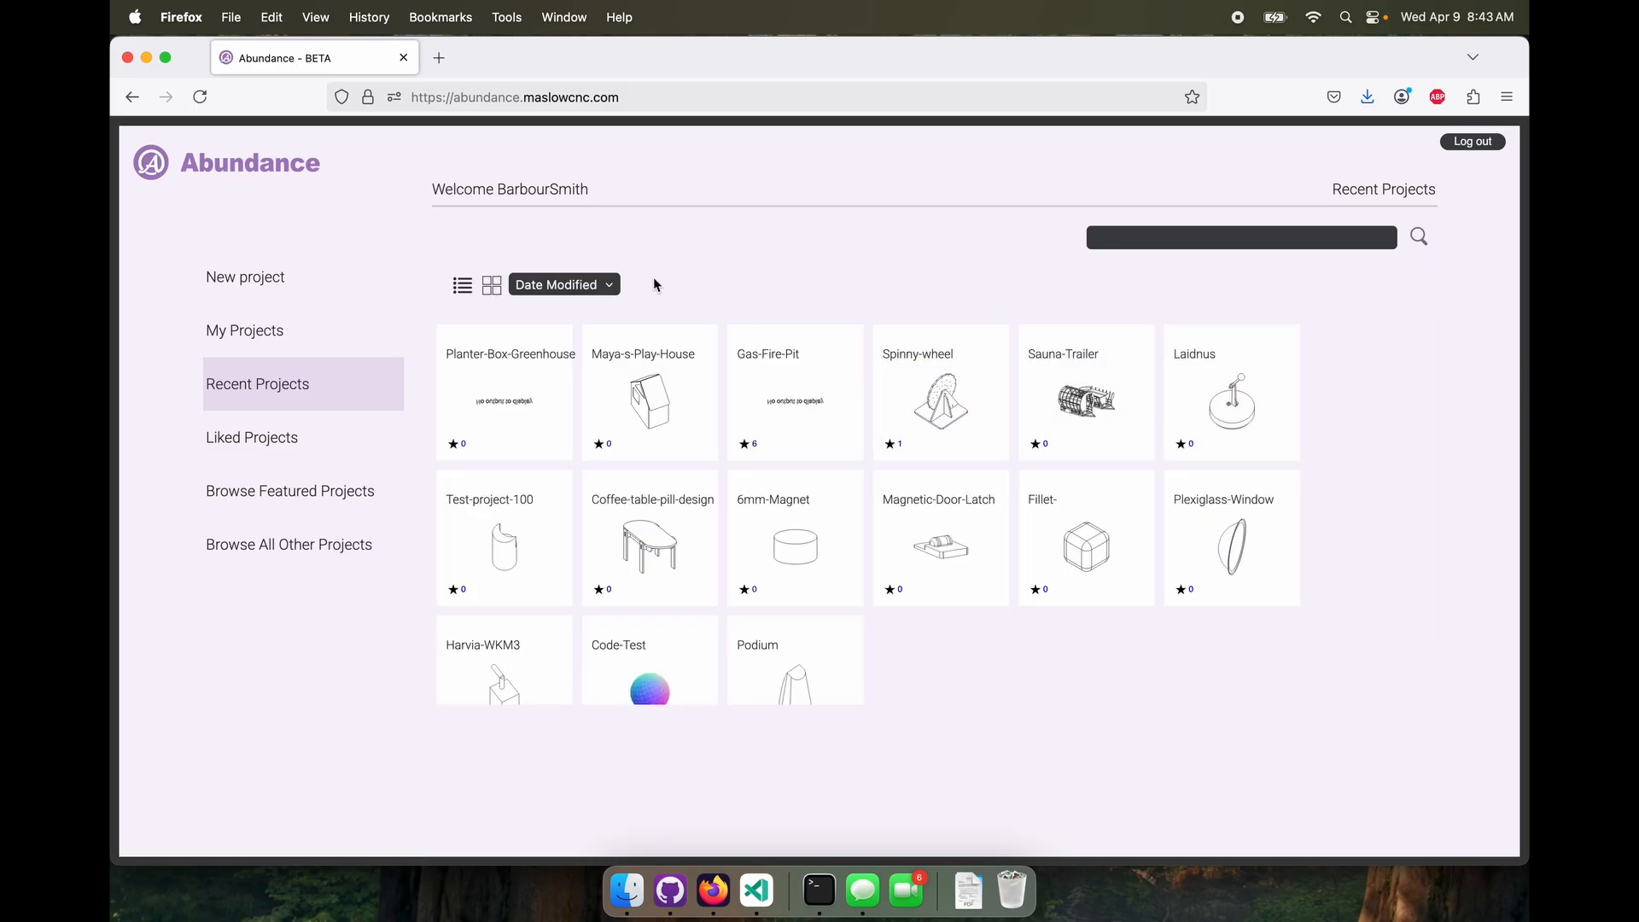
click(253, 285)
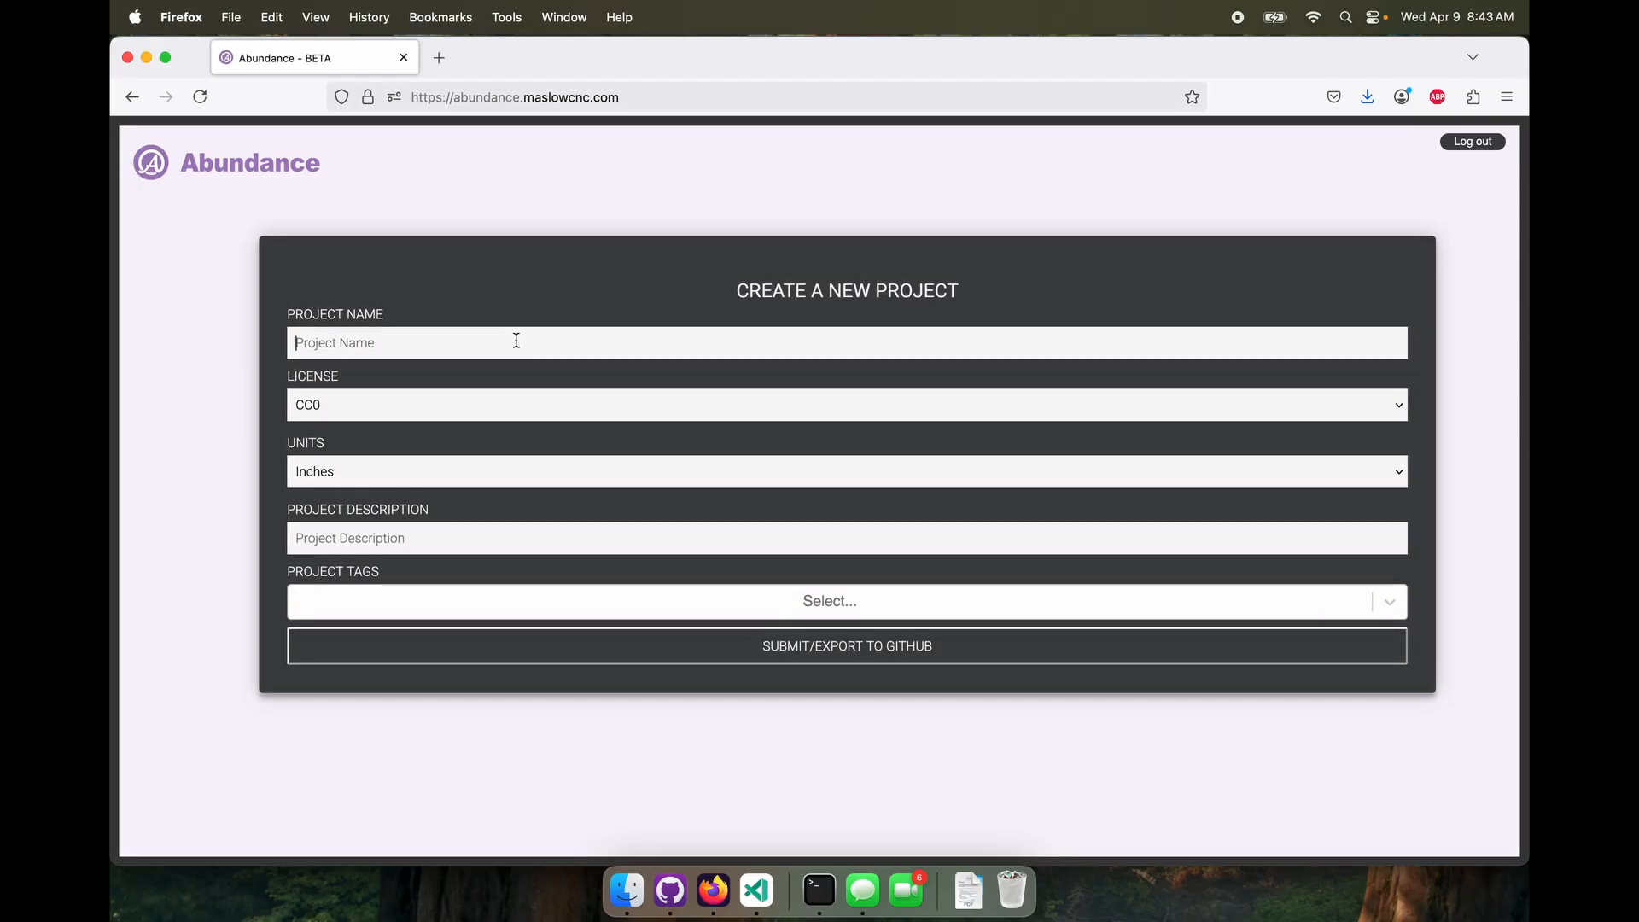
text(Pipe Flange)
click(429, 467)
click(430, 484)
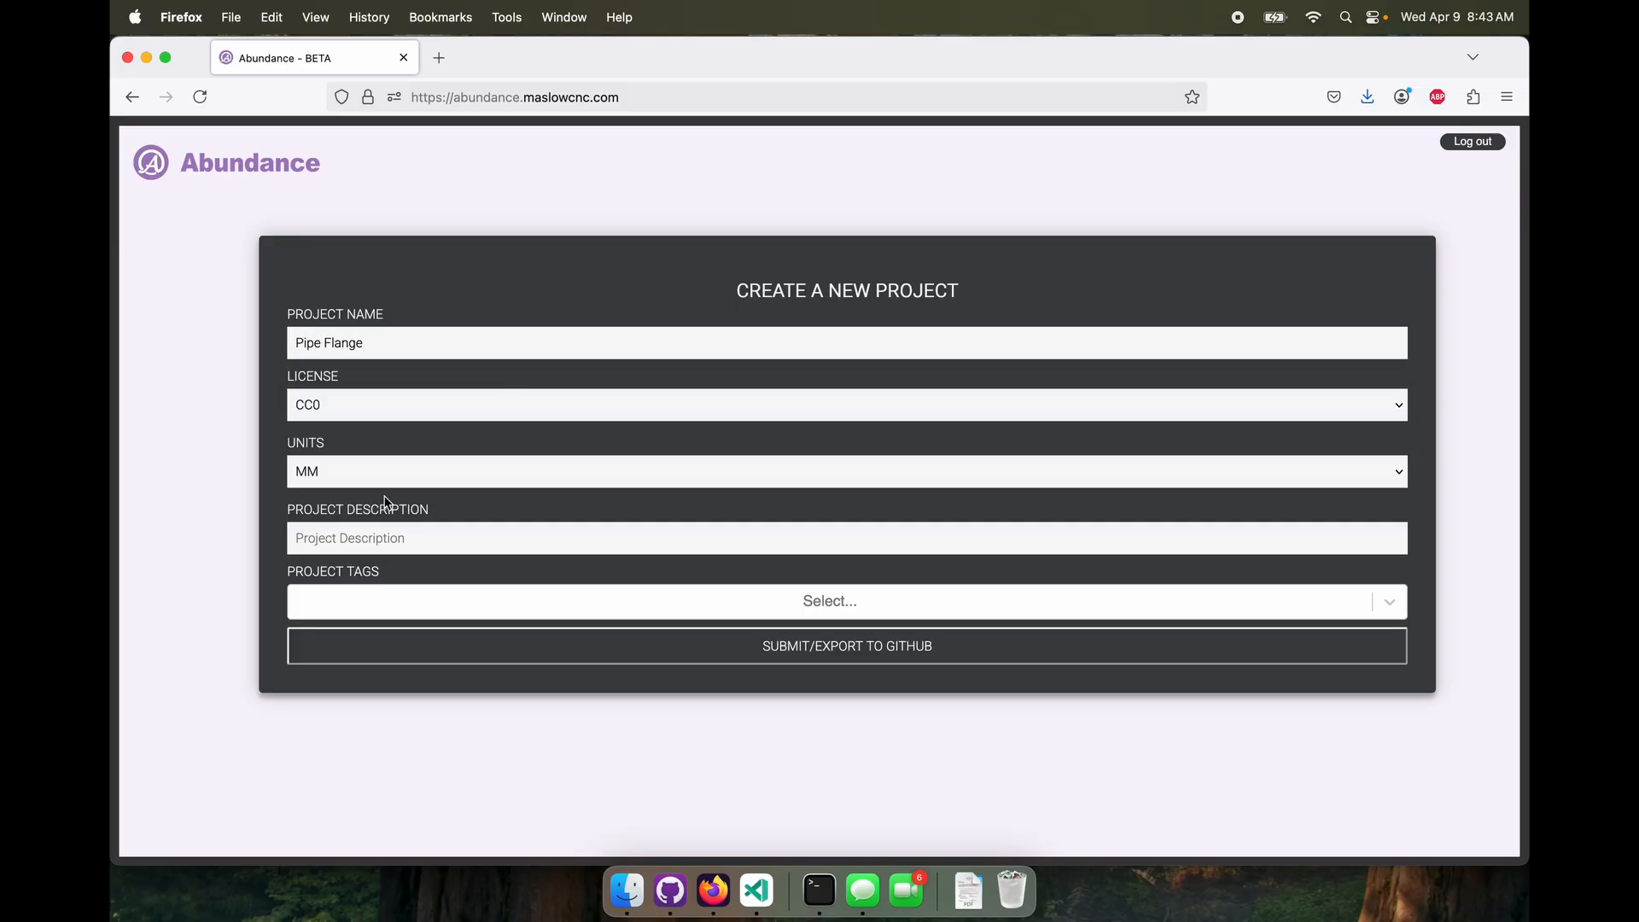
click(452, 543)
text(A basic pipe flange)
click(719, 644)
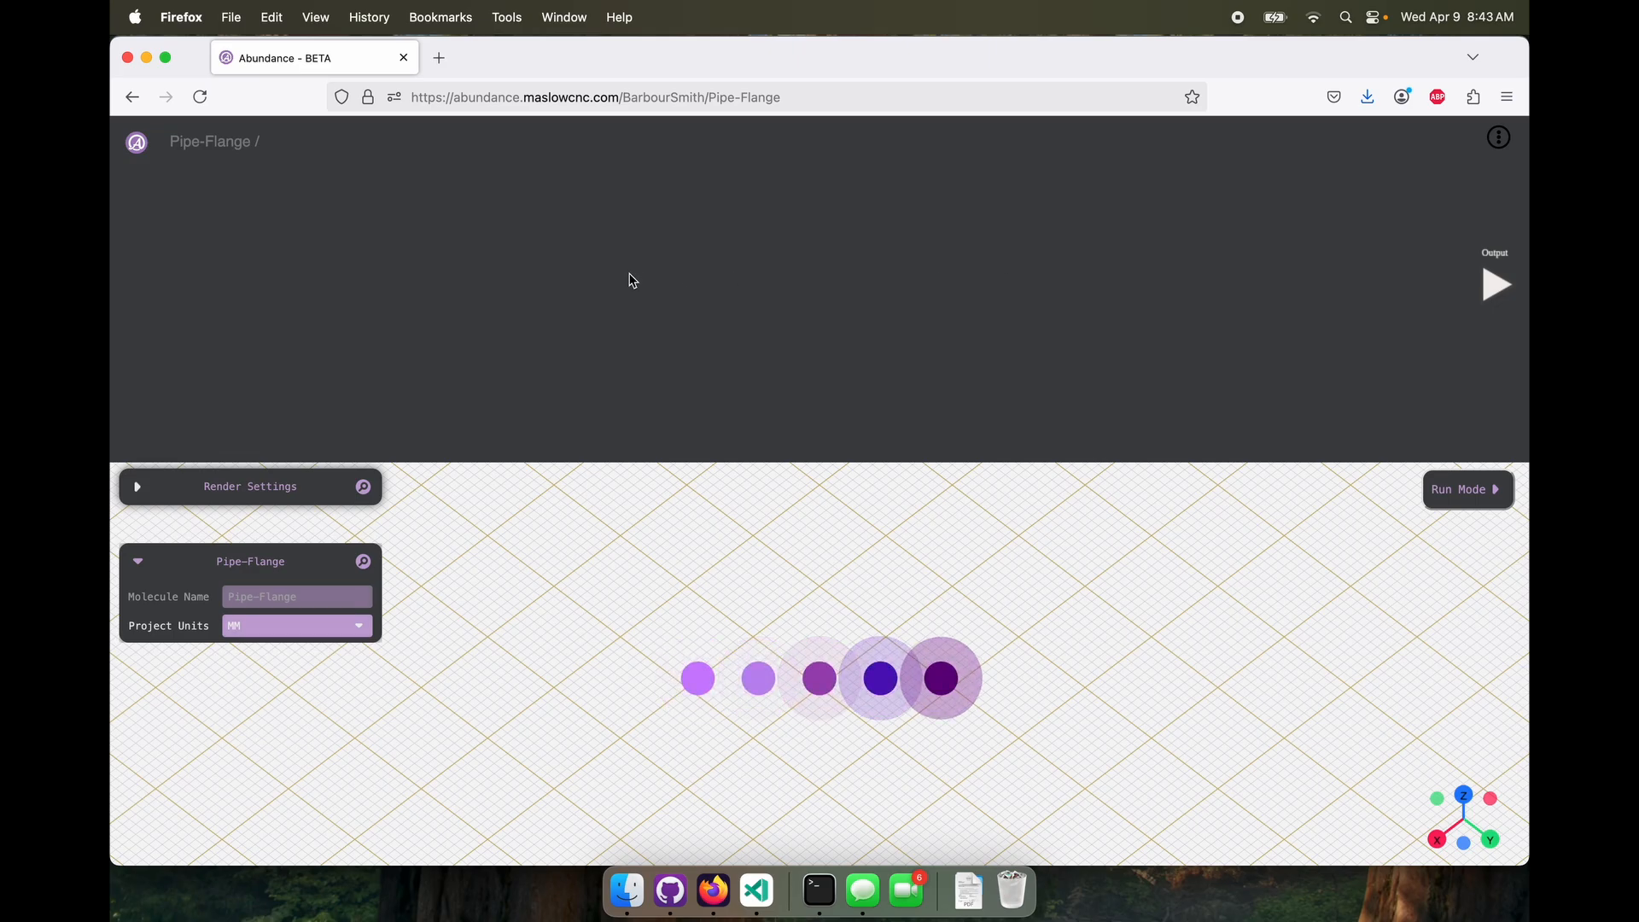
Add a Circle node to the empty project and reposition it well away from the Output node
right_click(572, 286)
mouse_move(623, 292)
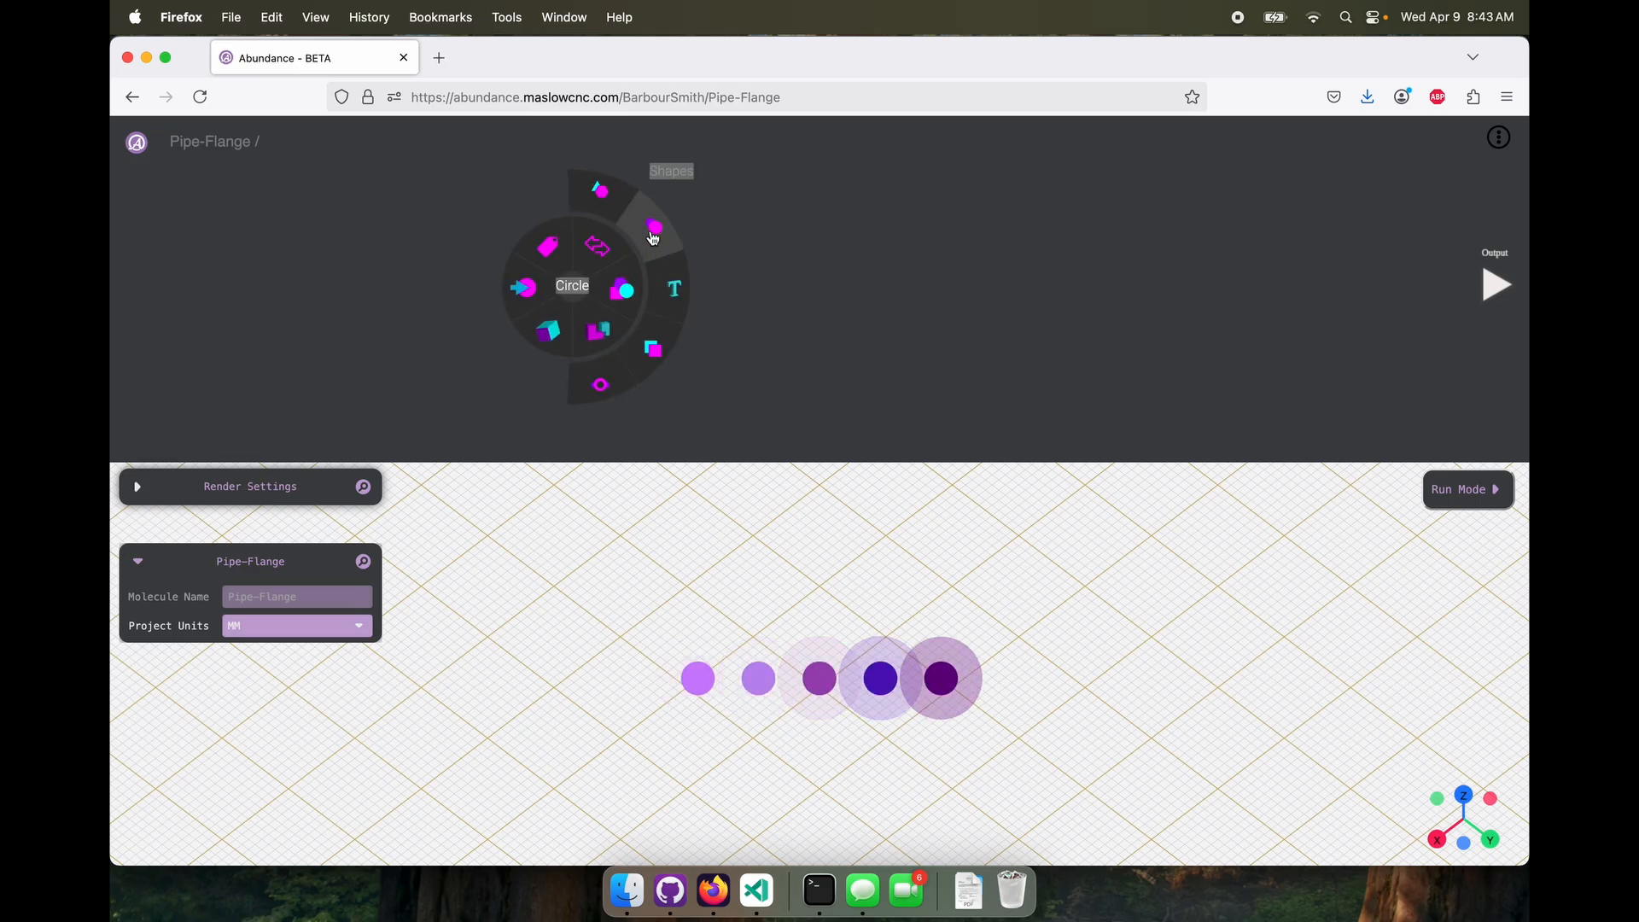
click(654, 238)
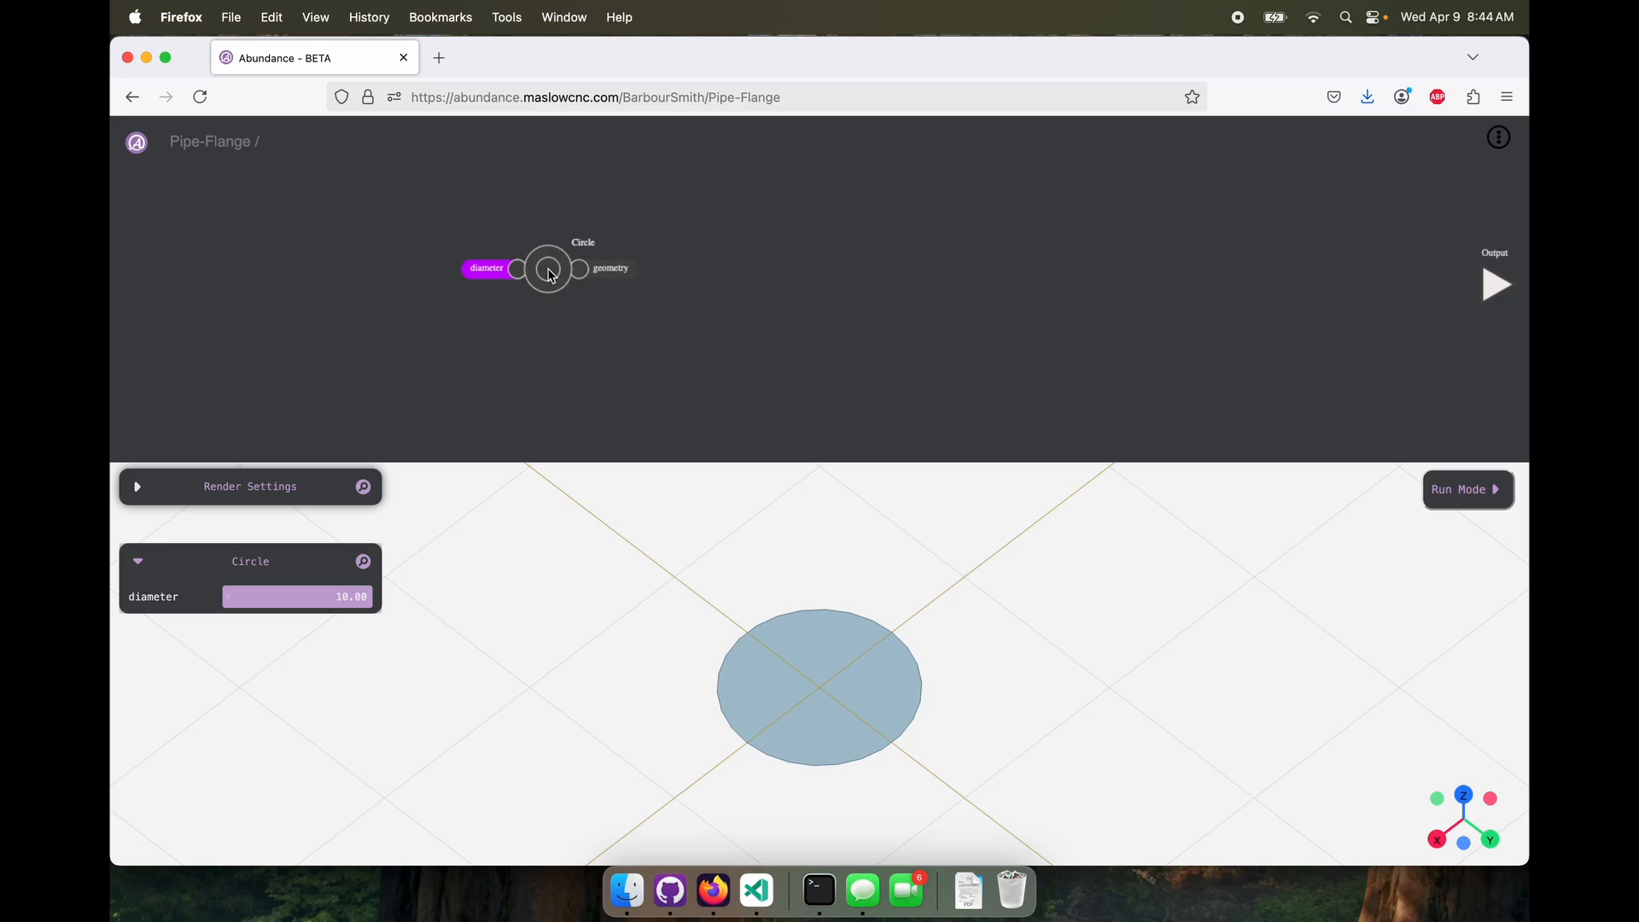
mouse_move(550, 274)
mouse_down()
mouse_move(605, 256)
mouse_move(566, 259)
mouse_up()
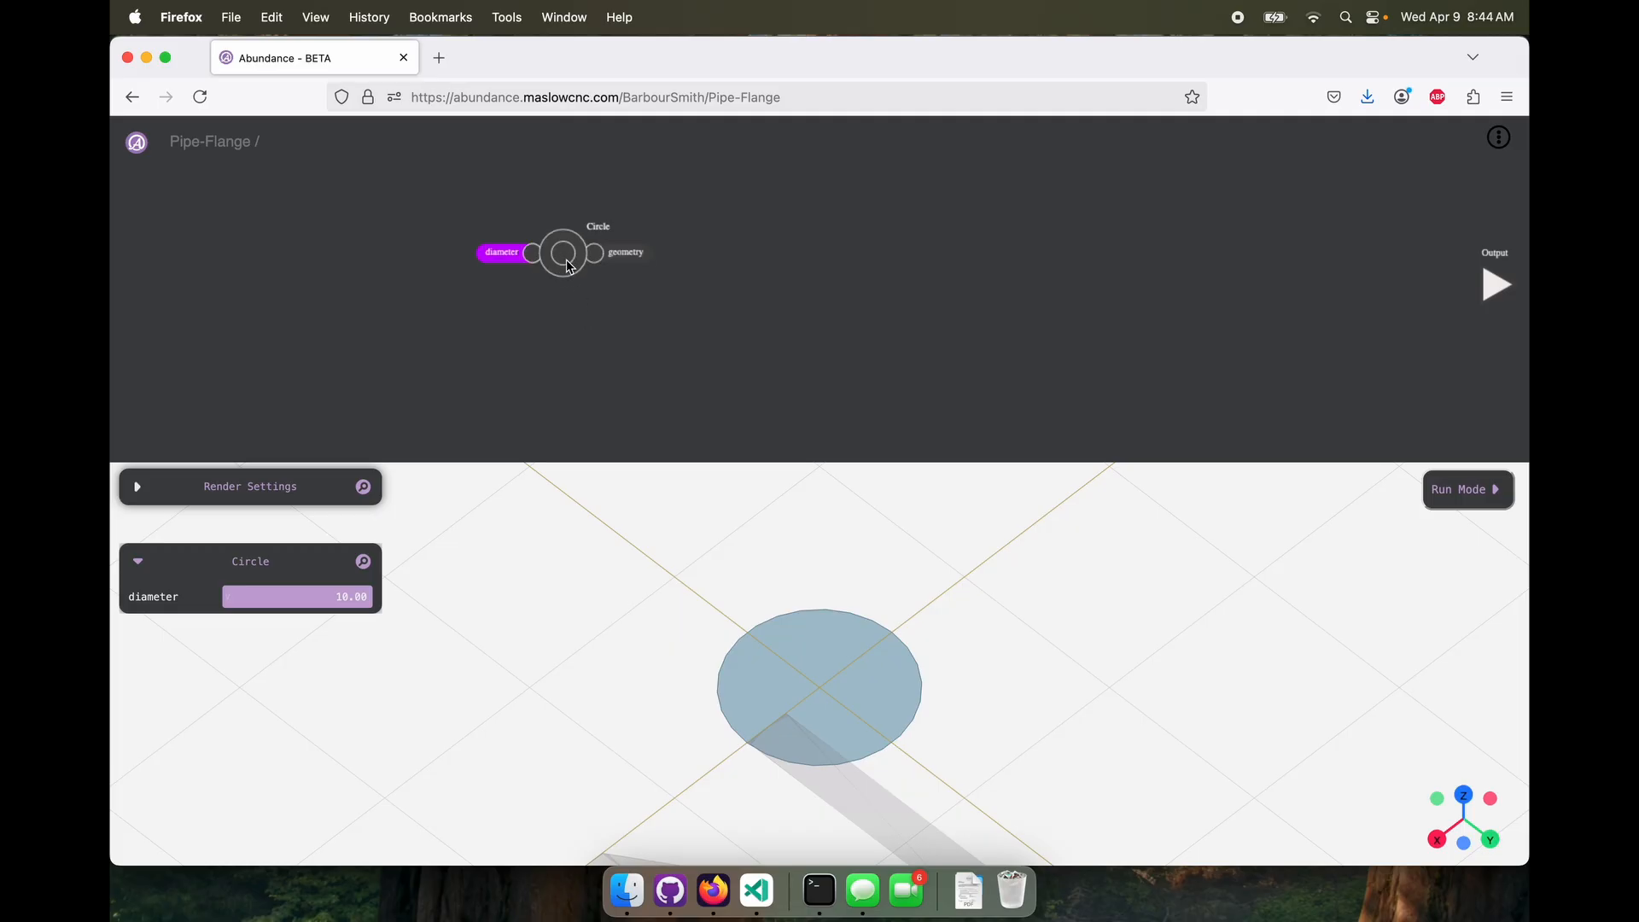
drag(567, 259, 530, 262)
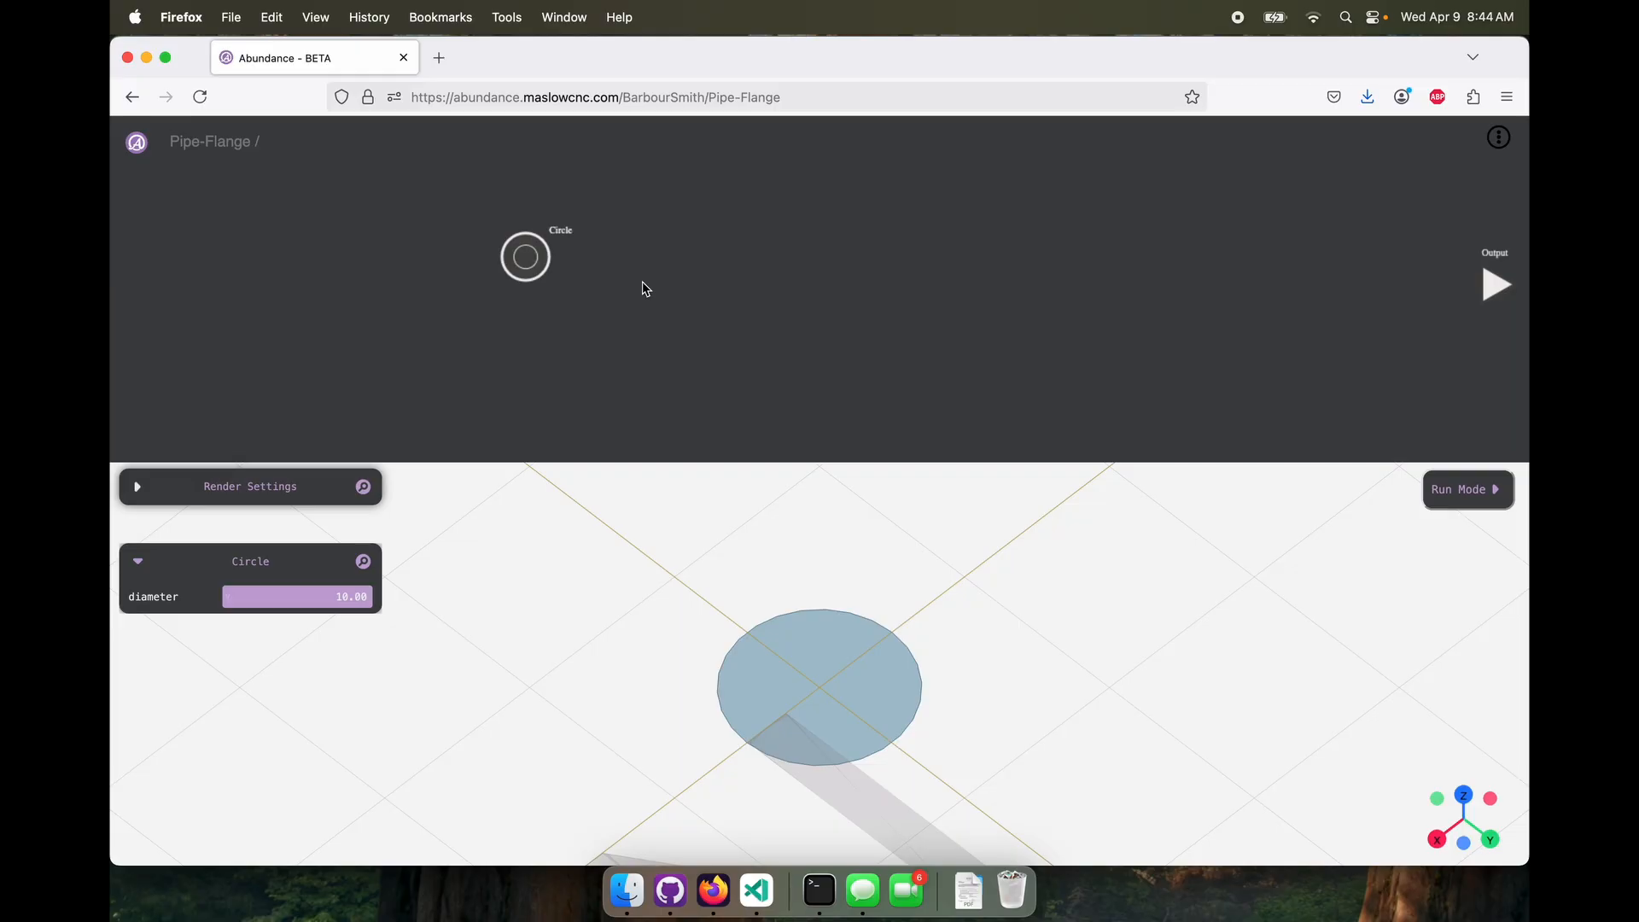
drag(524, 254, 452, 265)
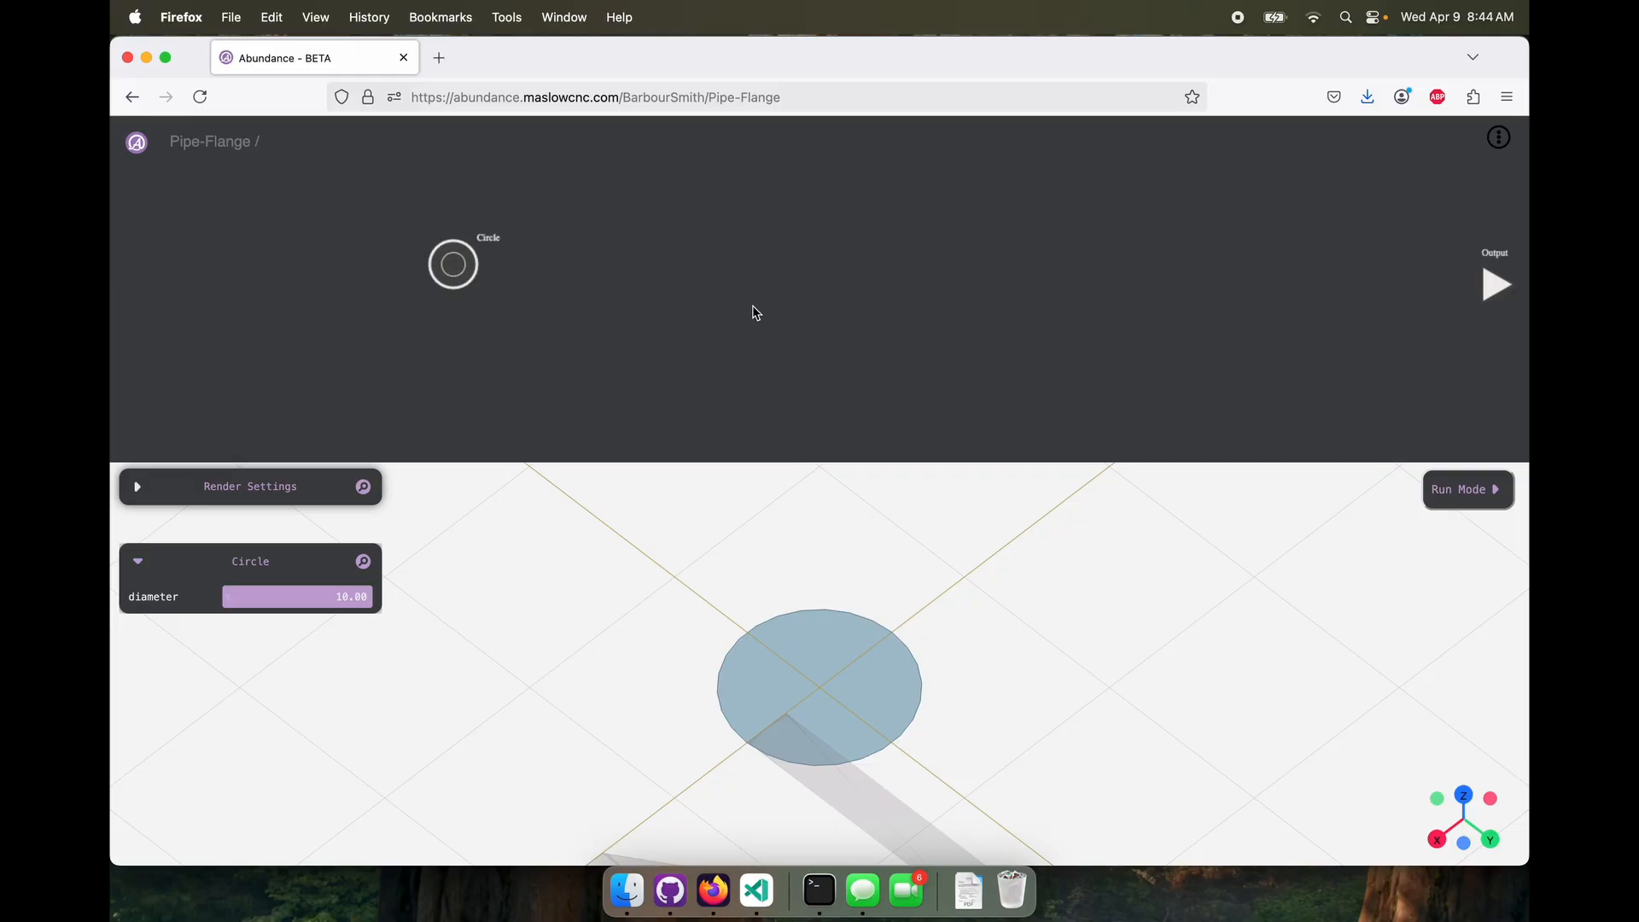
Add an Extrude node, connect the Circle's geometry to it, and arrange both nodes along the canvas's upper part
right_click(754, 312)
mouse_move(730, 351)
click(696, 391)
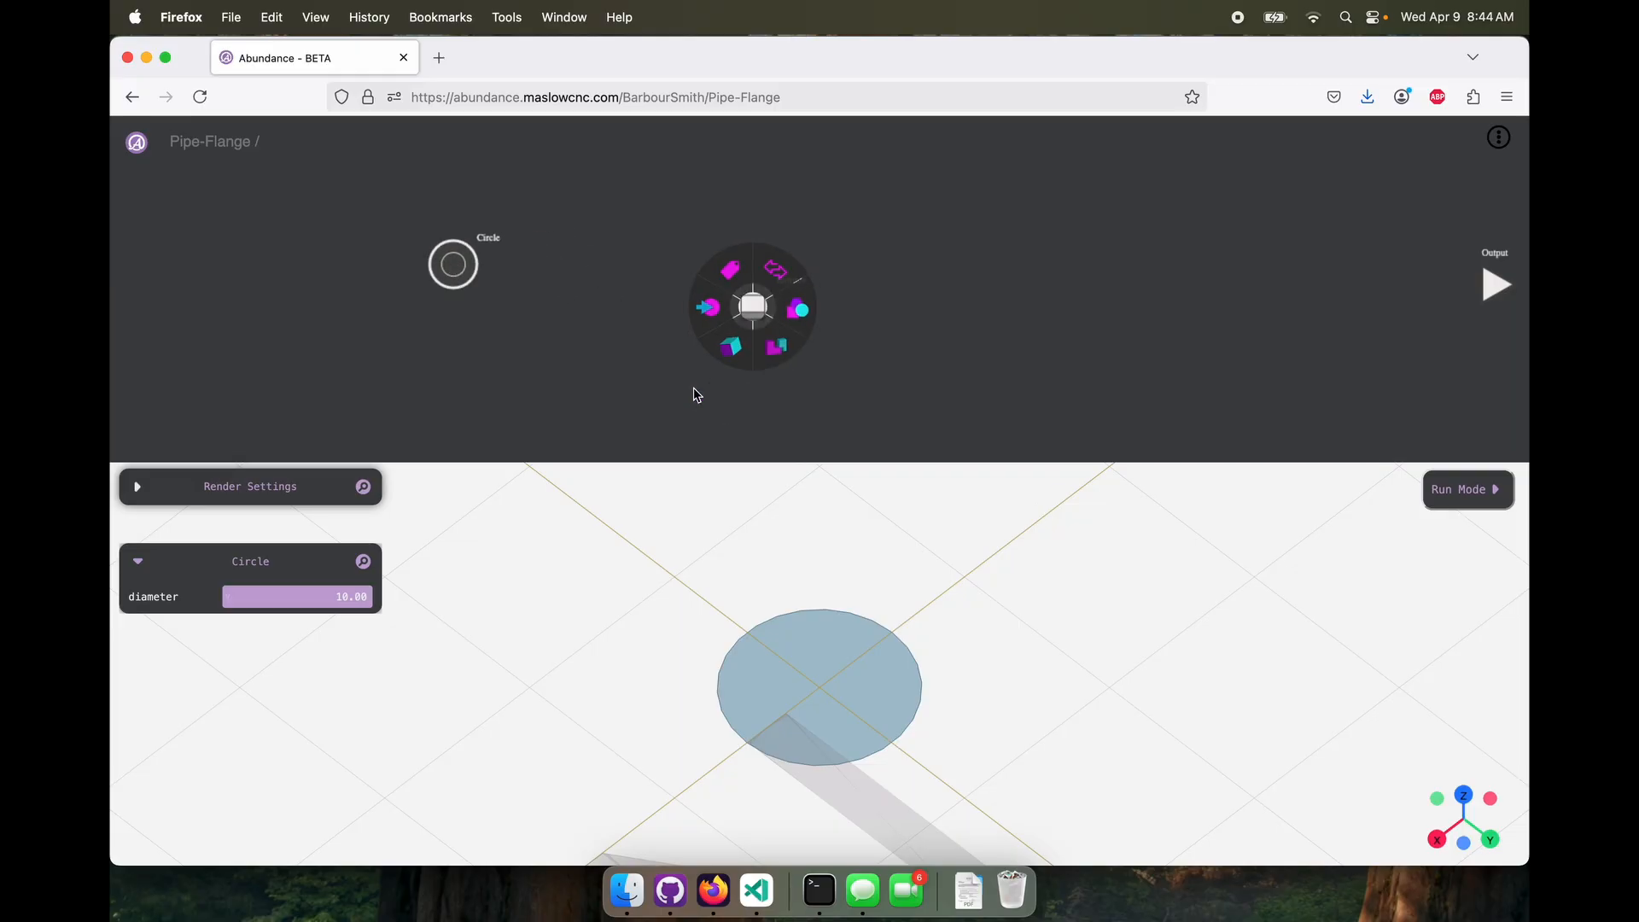
drag(499, 273, 785, 286)
drag(455, 266, 391, 272)
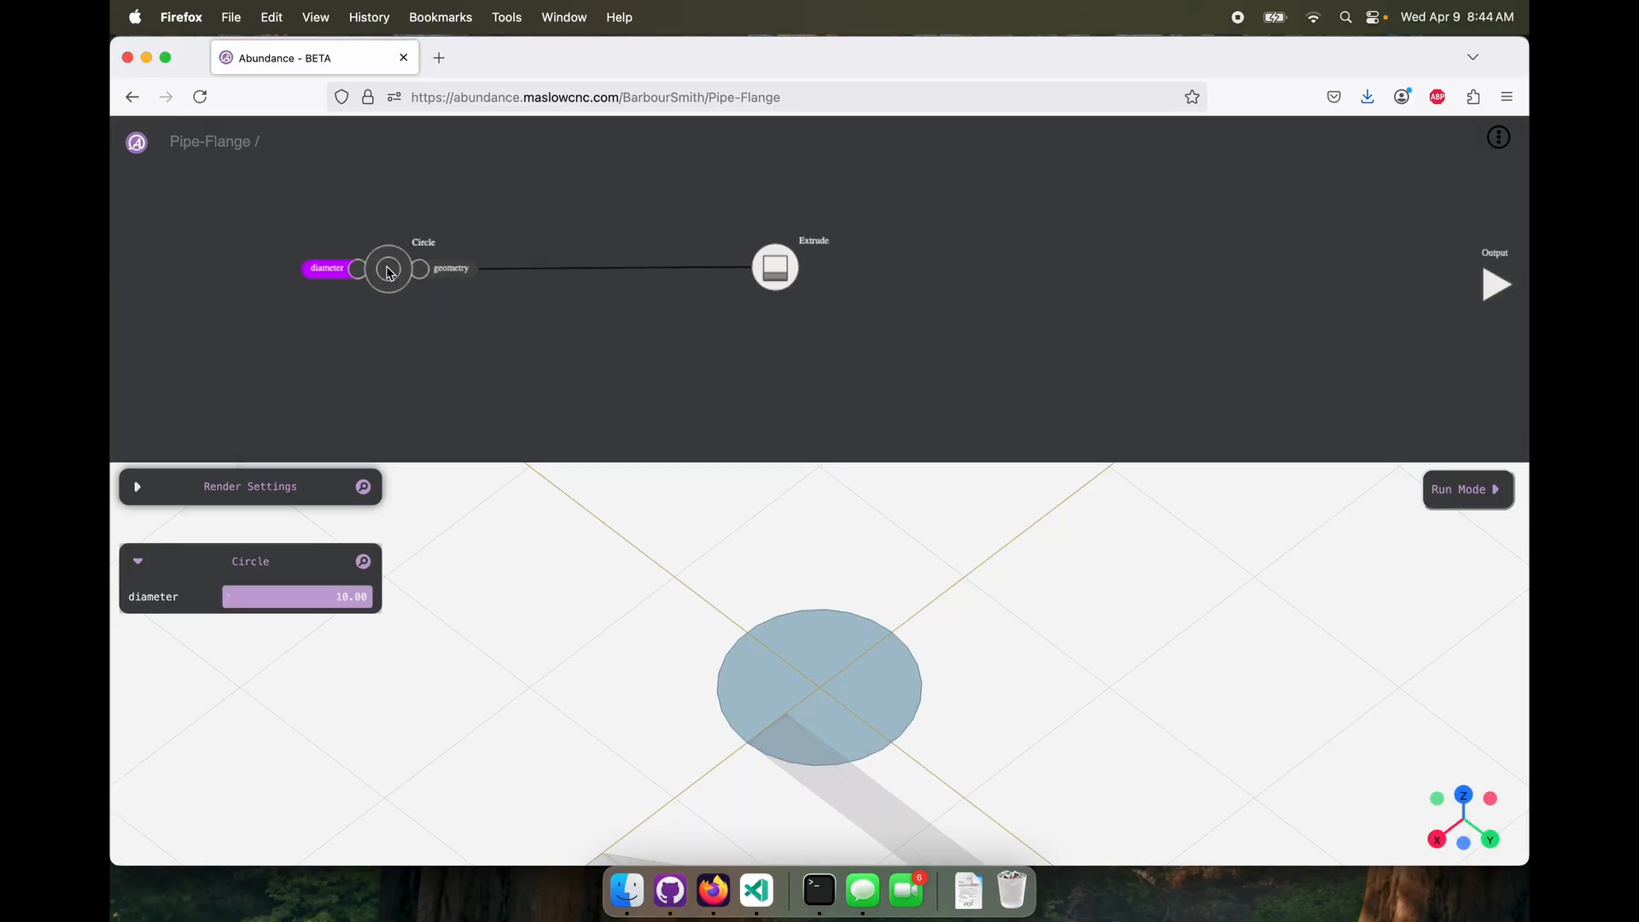
drag(775, 269, 692, 220)
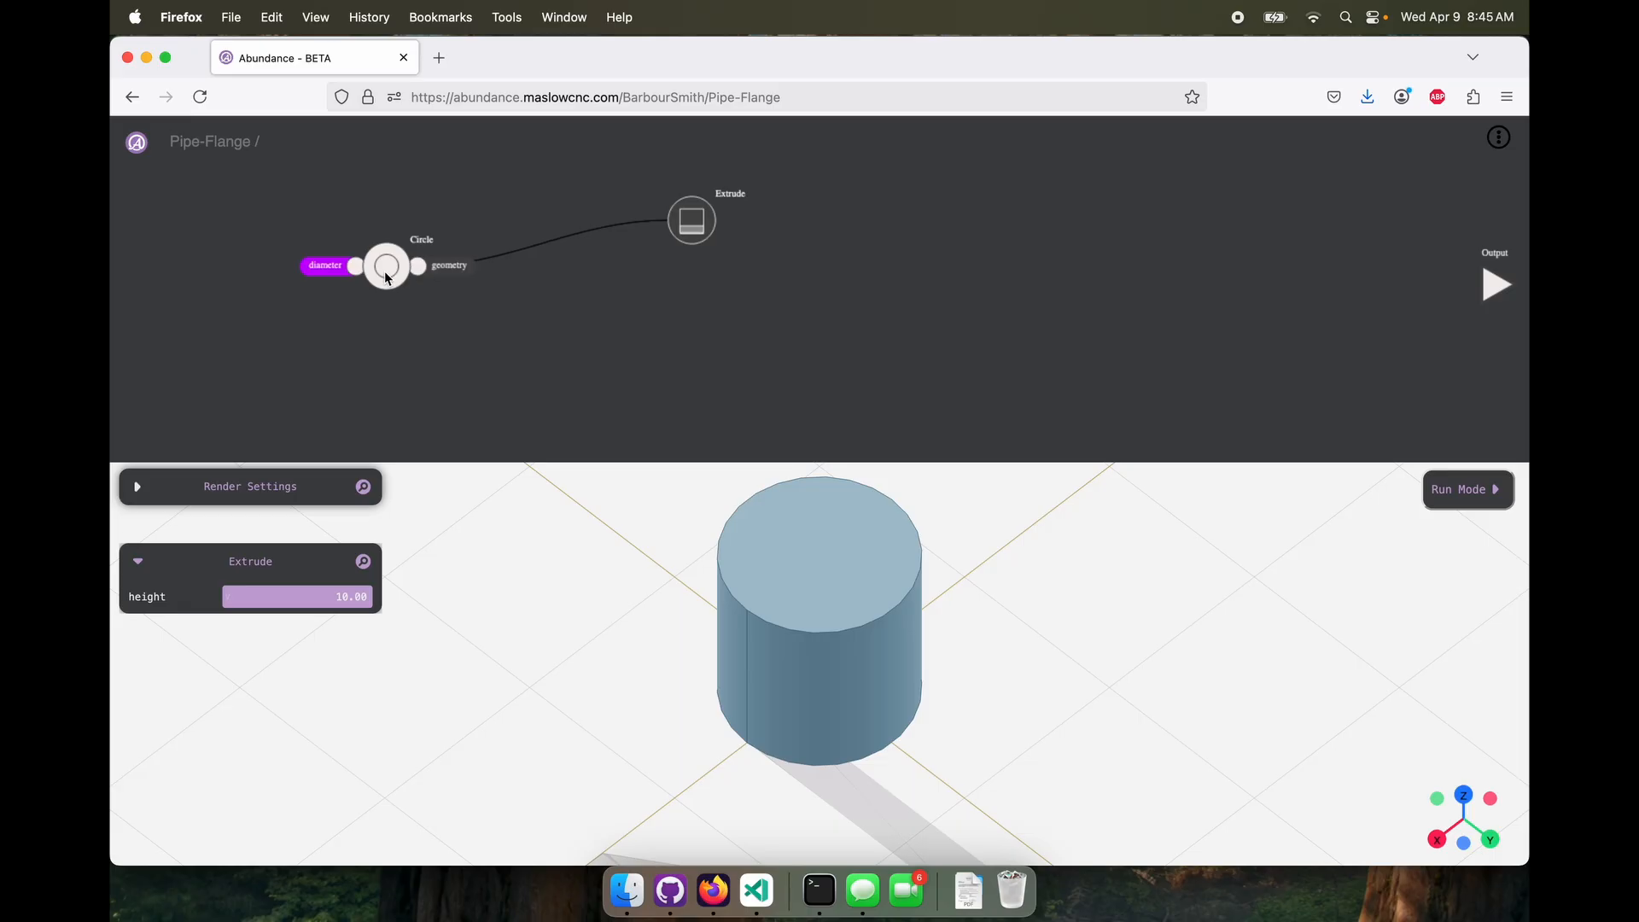
drag(390, 278, 390, 215)
drag(710, 229, 692, 217)
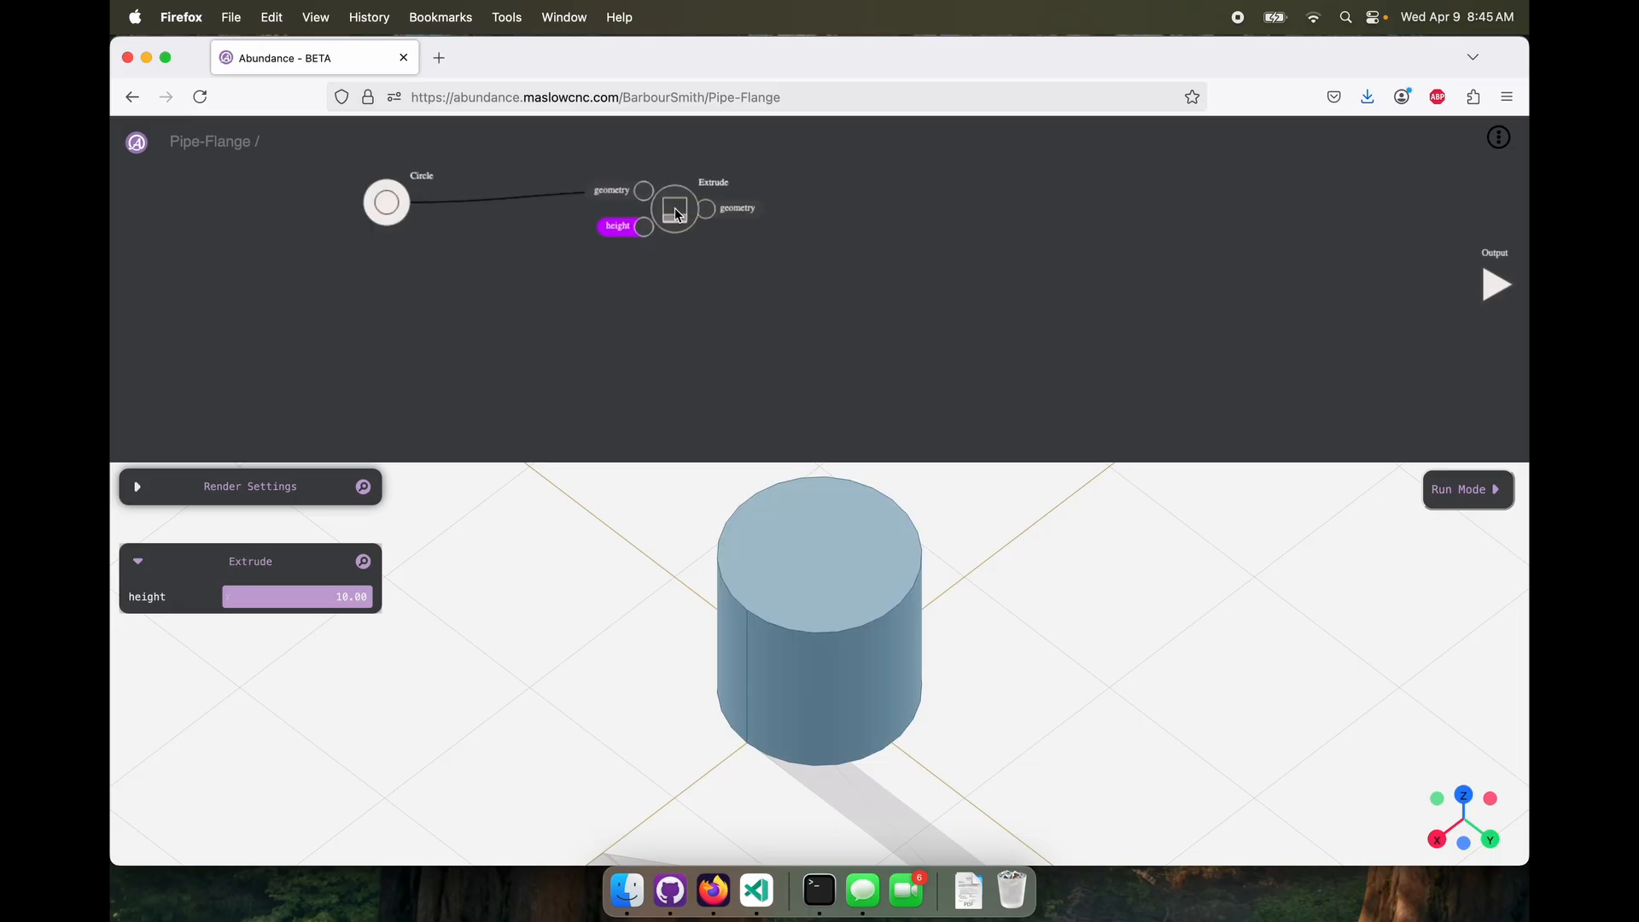
drag(726, 521, 771, 566)
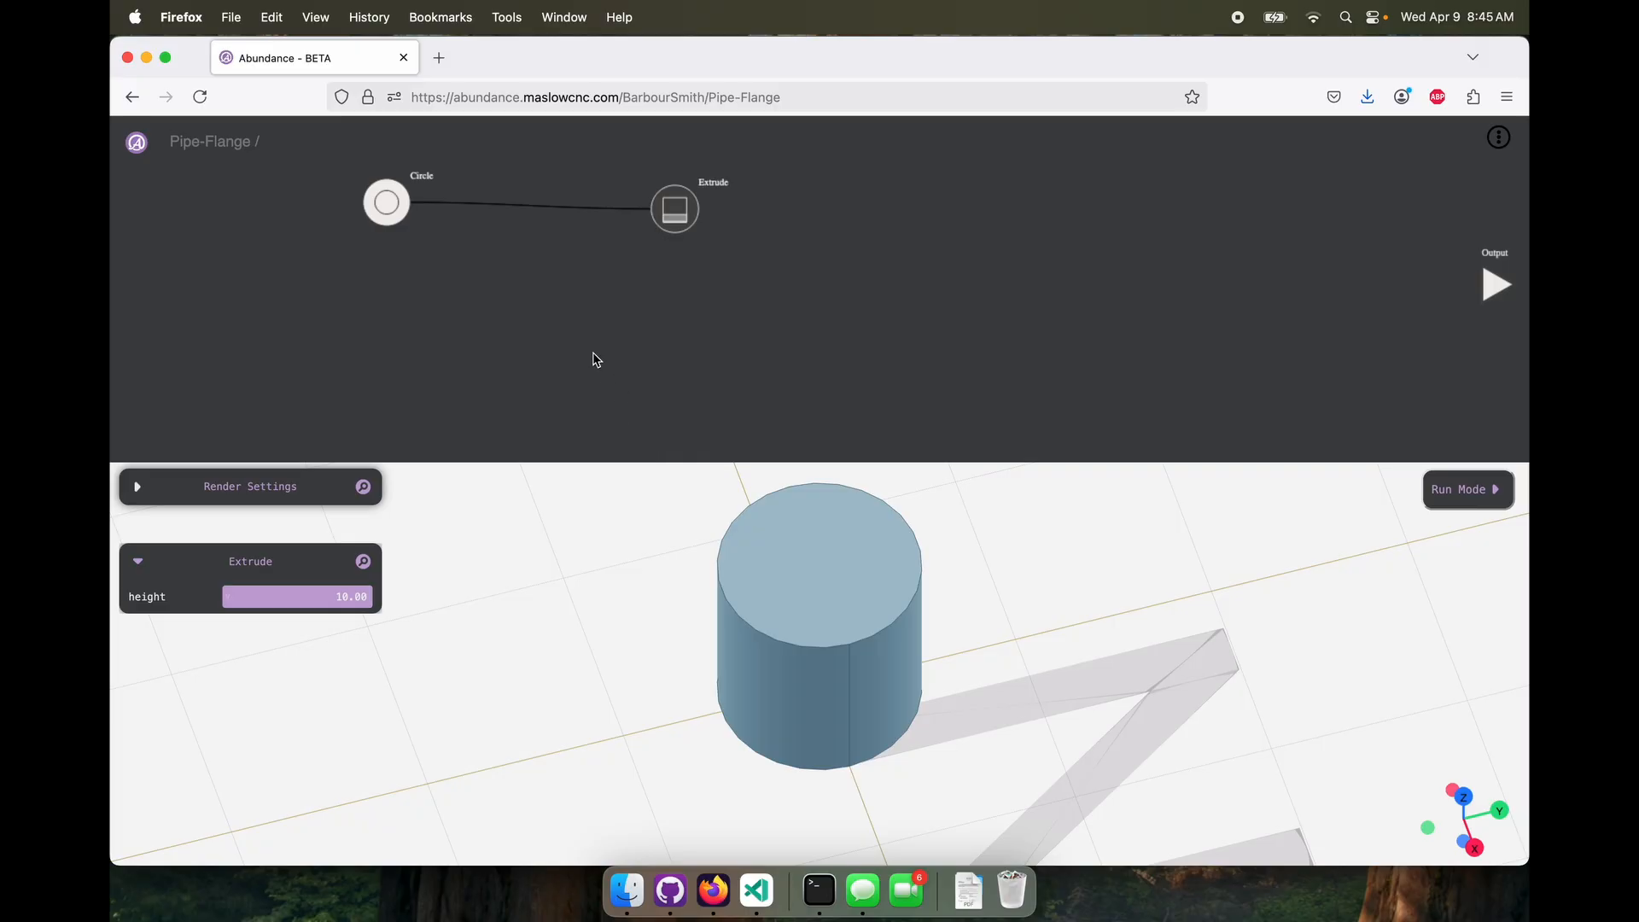
Add a Molecule node below the Circle and Extrude nodes and open it for editing
right_click(568, 332)
mouse_move(612, 327)
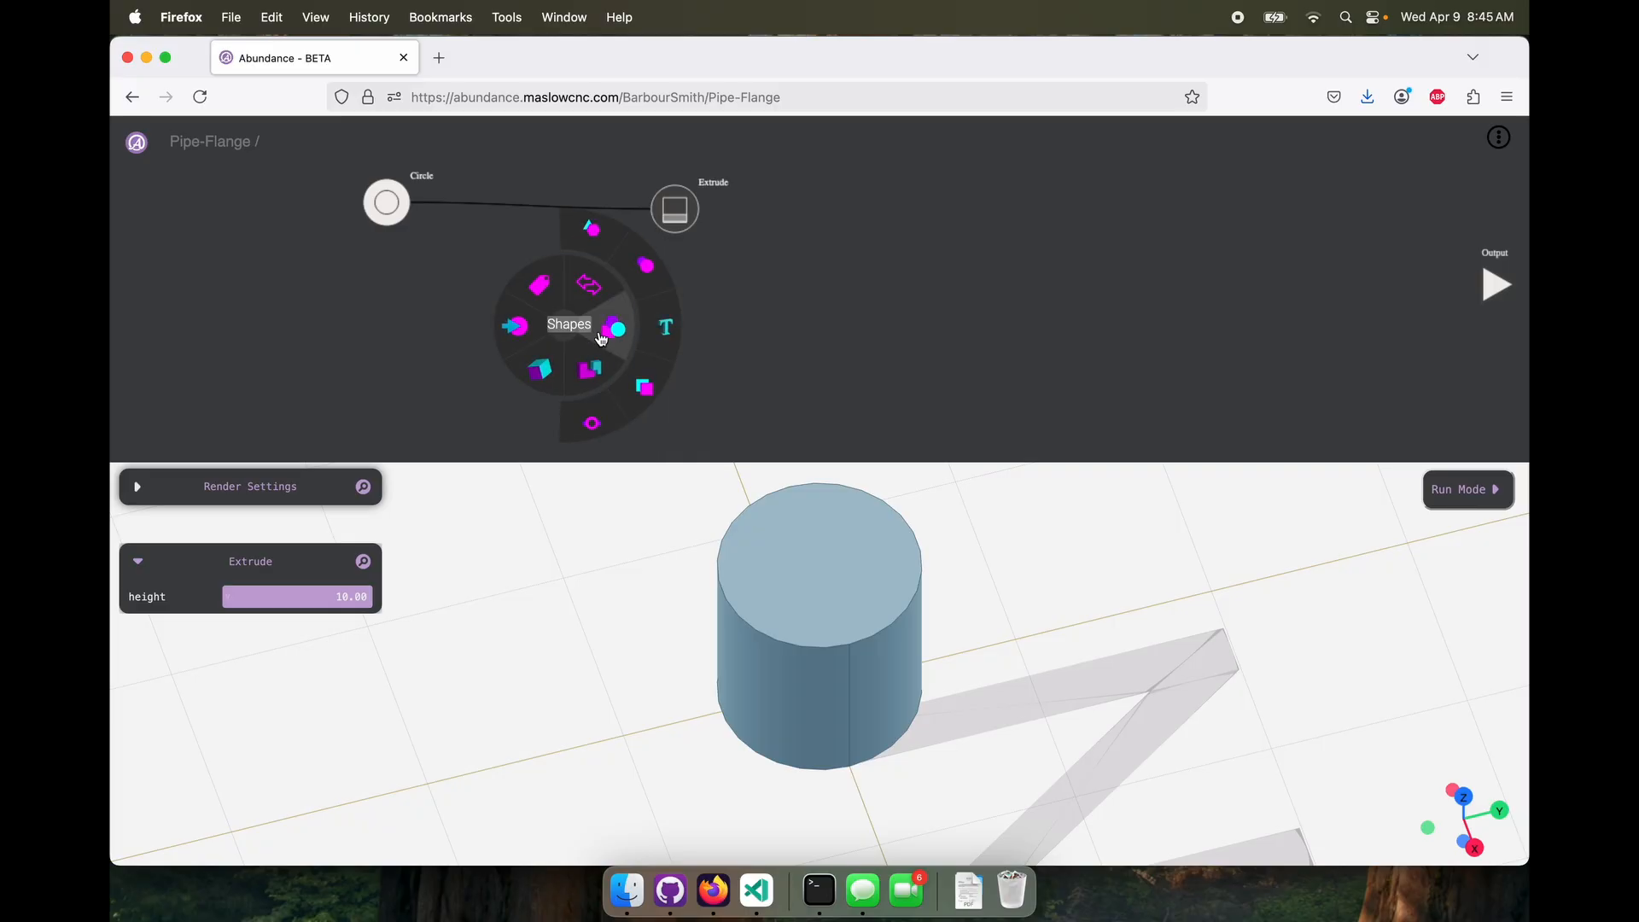
click(607, 418)
mouse_move(564, 326)
mouse_down()
mouse_move(597, 321)
mouse_move(556, 328)
mouse_up()
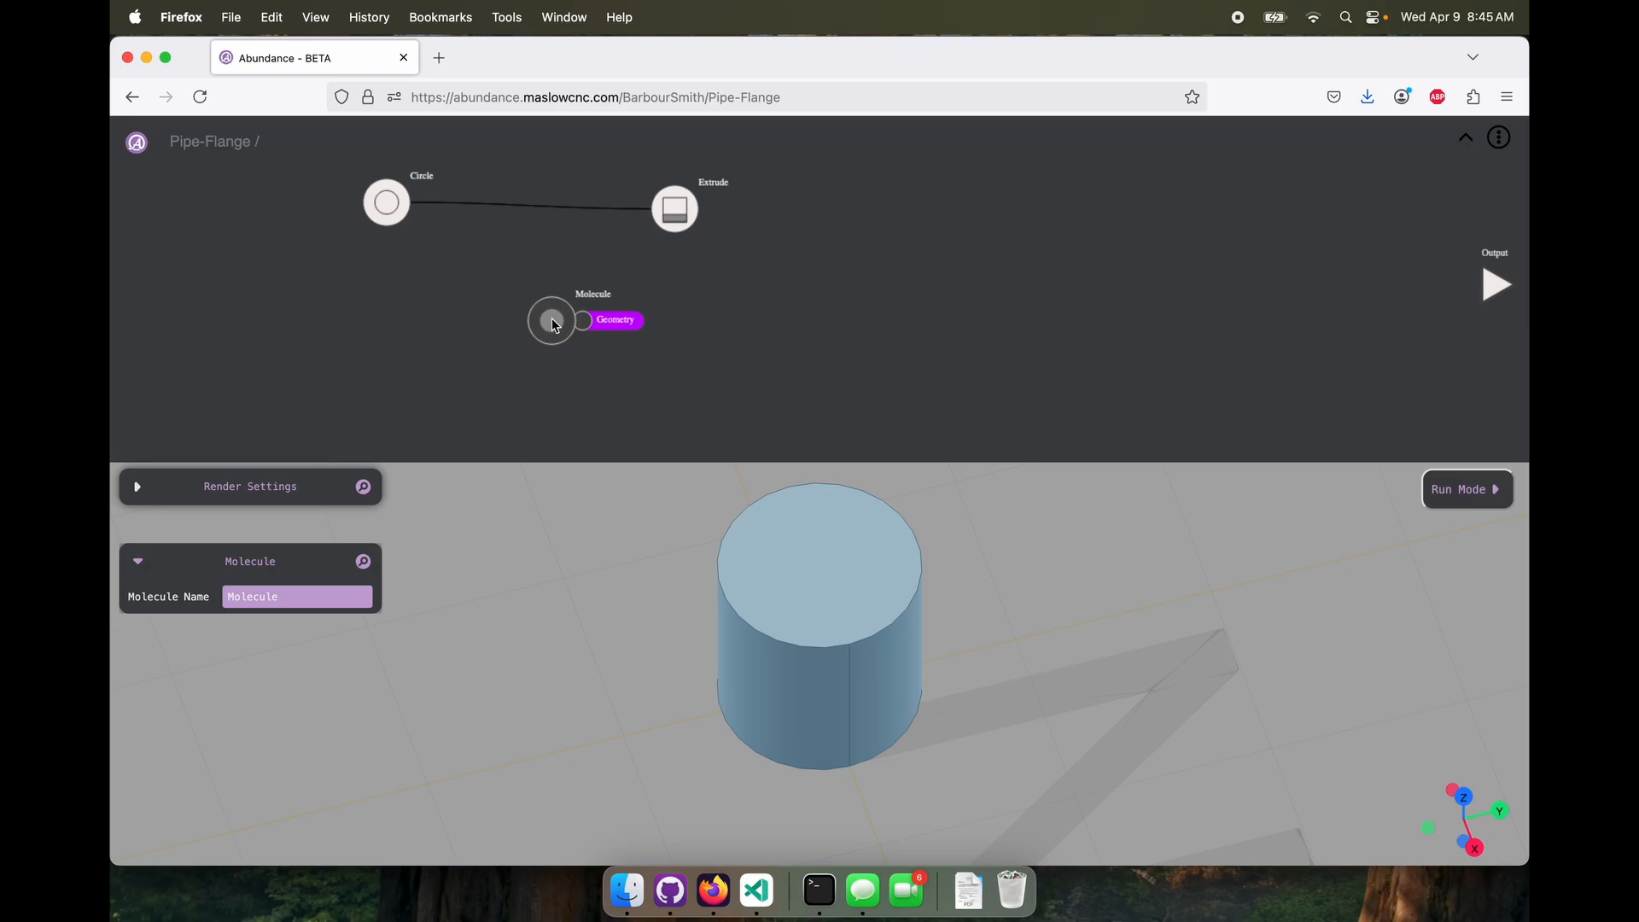
double_click(555, 324)
Inside the molecule, add a Rectangle and an Extrude, connect them through to the Output, and return to the parent project
right_click(445, 287)
mouse_move(479, 288)
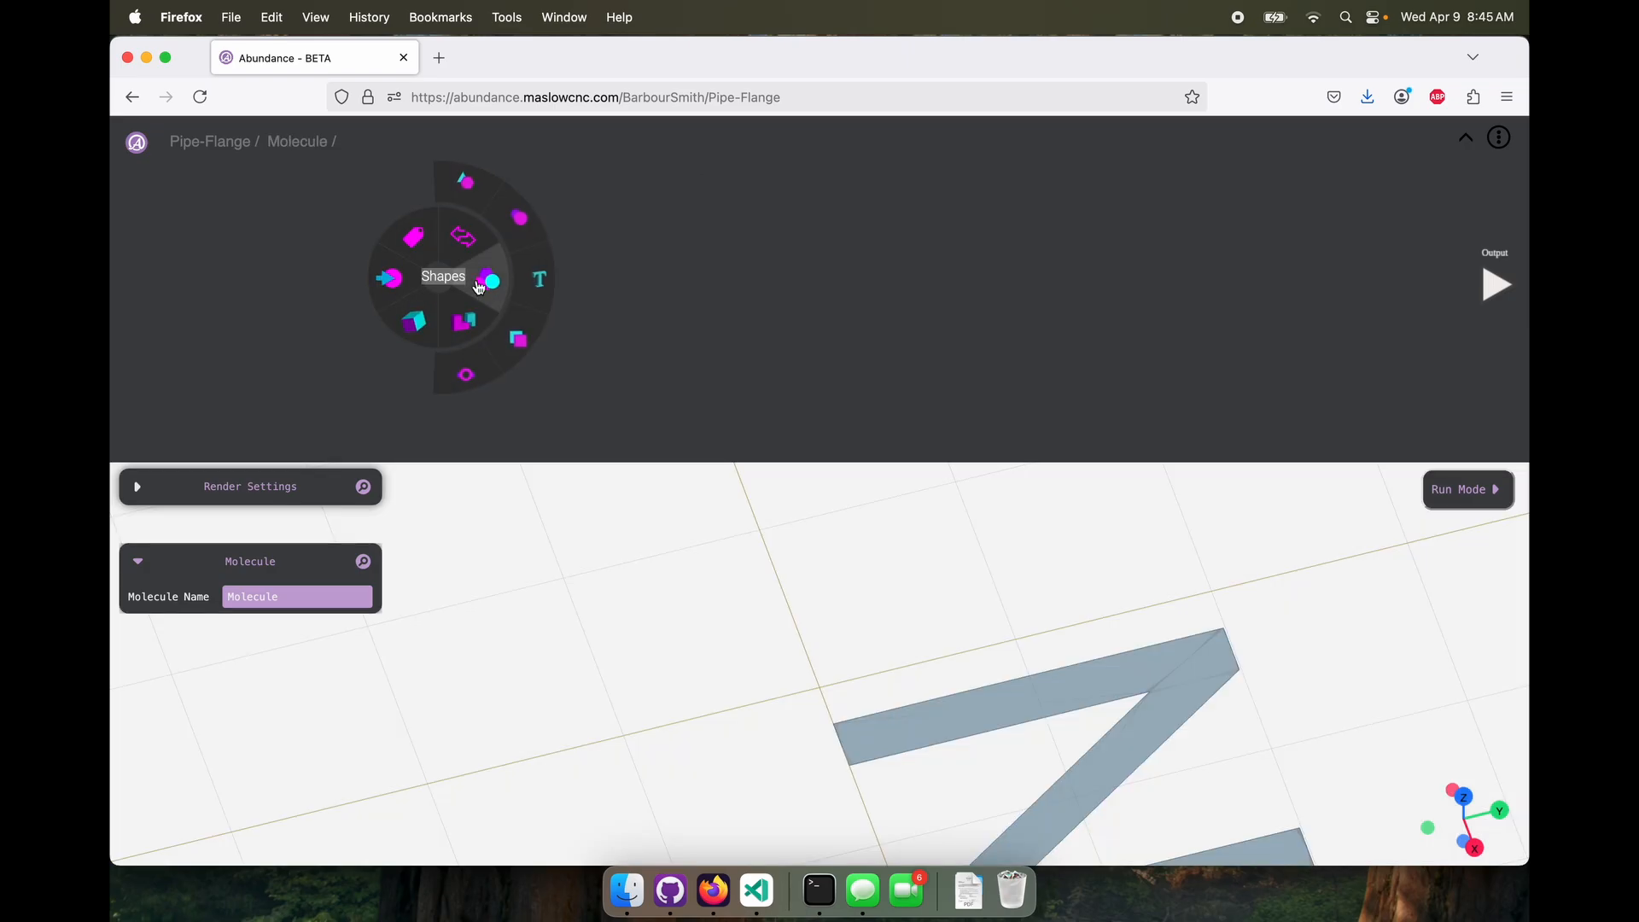
click(521, 341)
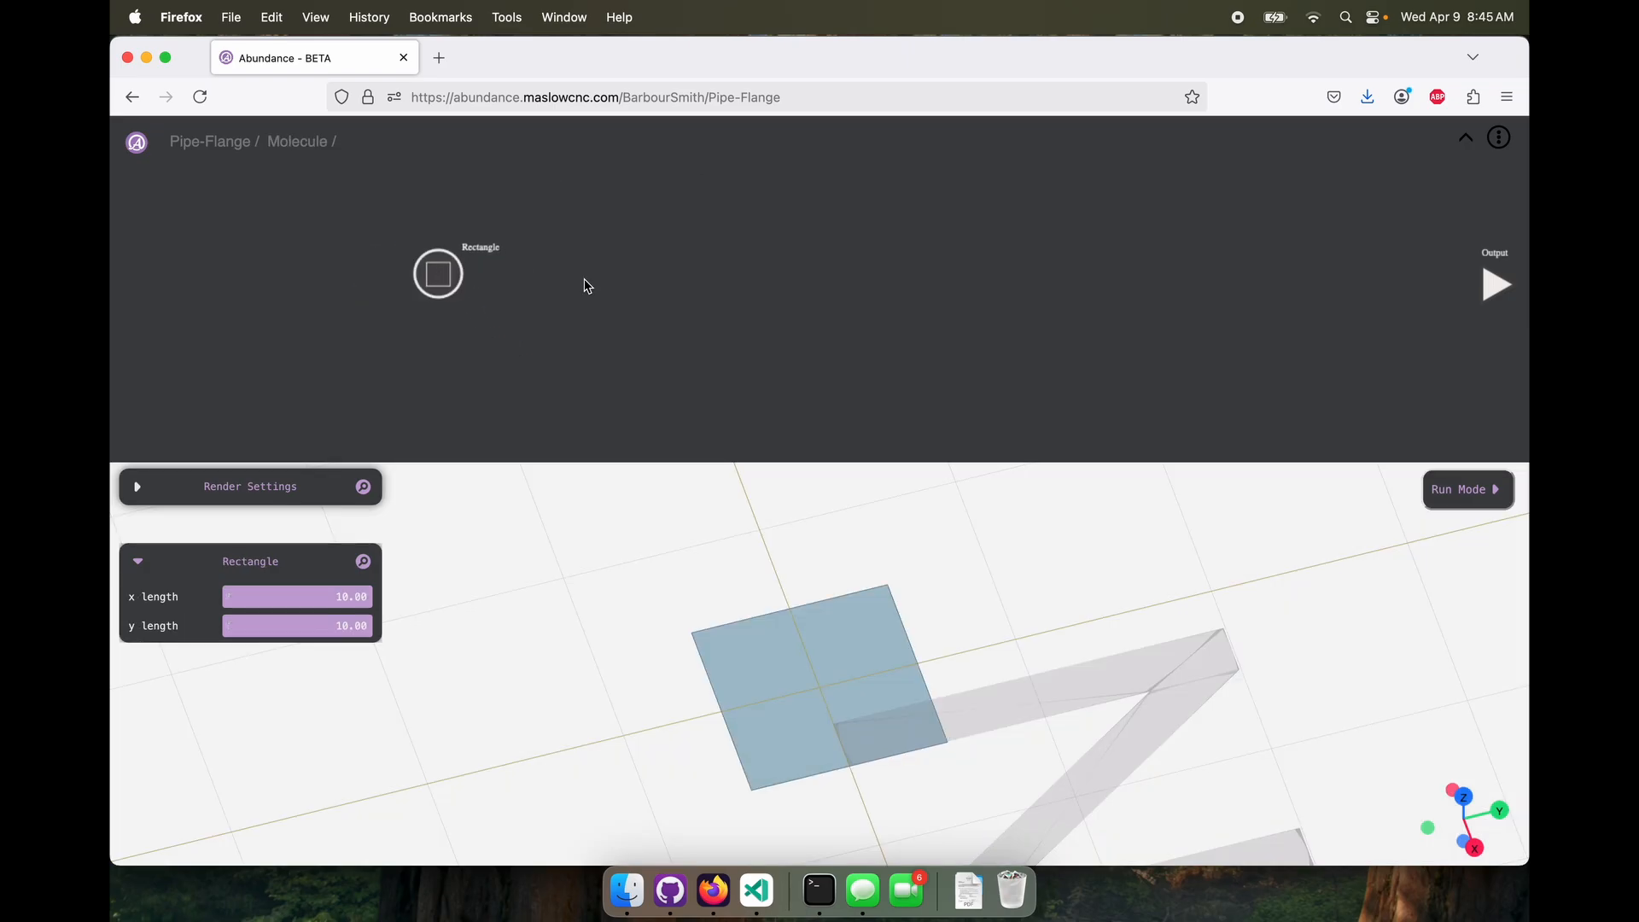
right_click(709, 286)
mouse_move(682, 330)
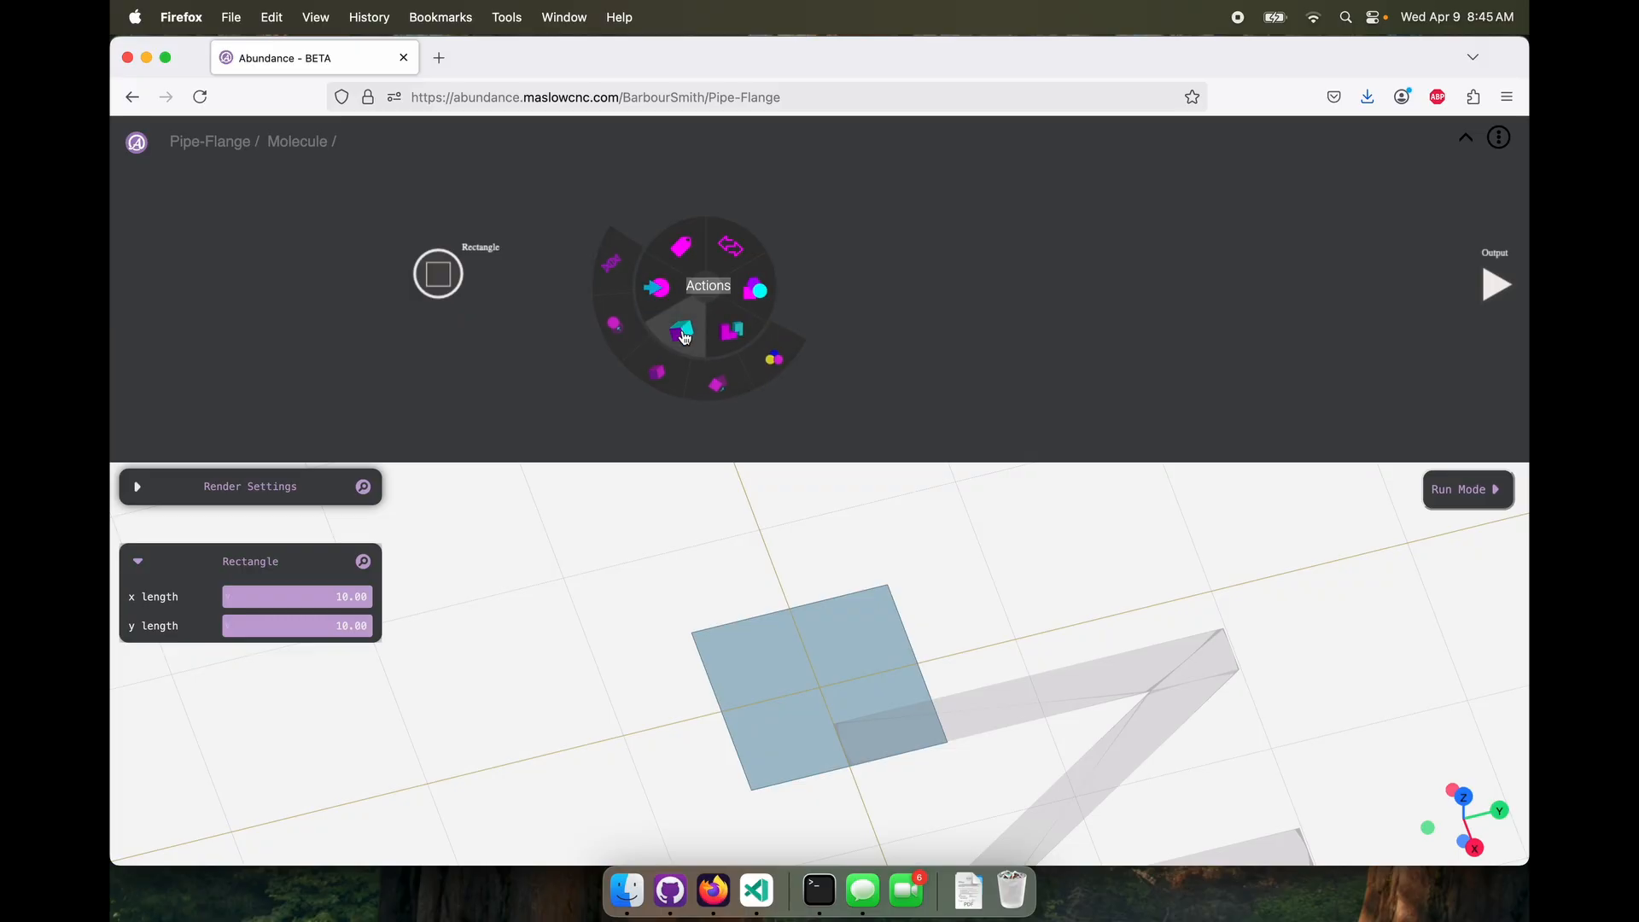
click(646, 368)
drag(466, 274, 1520, 284)
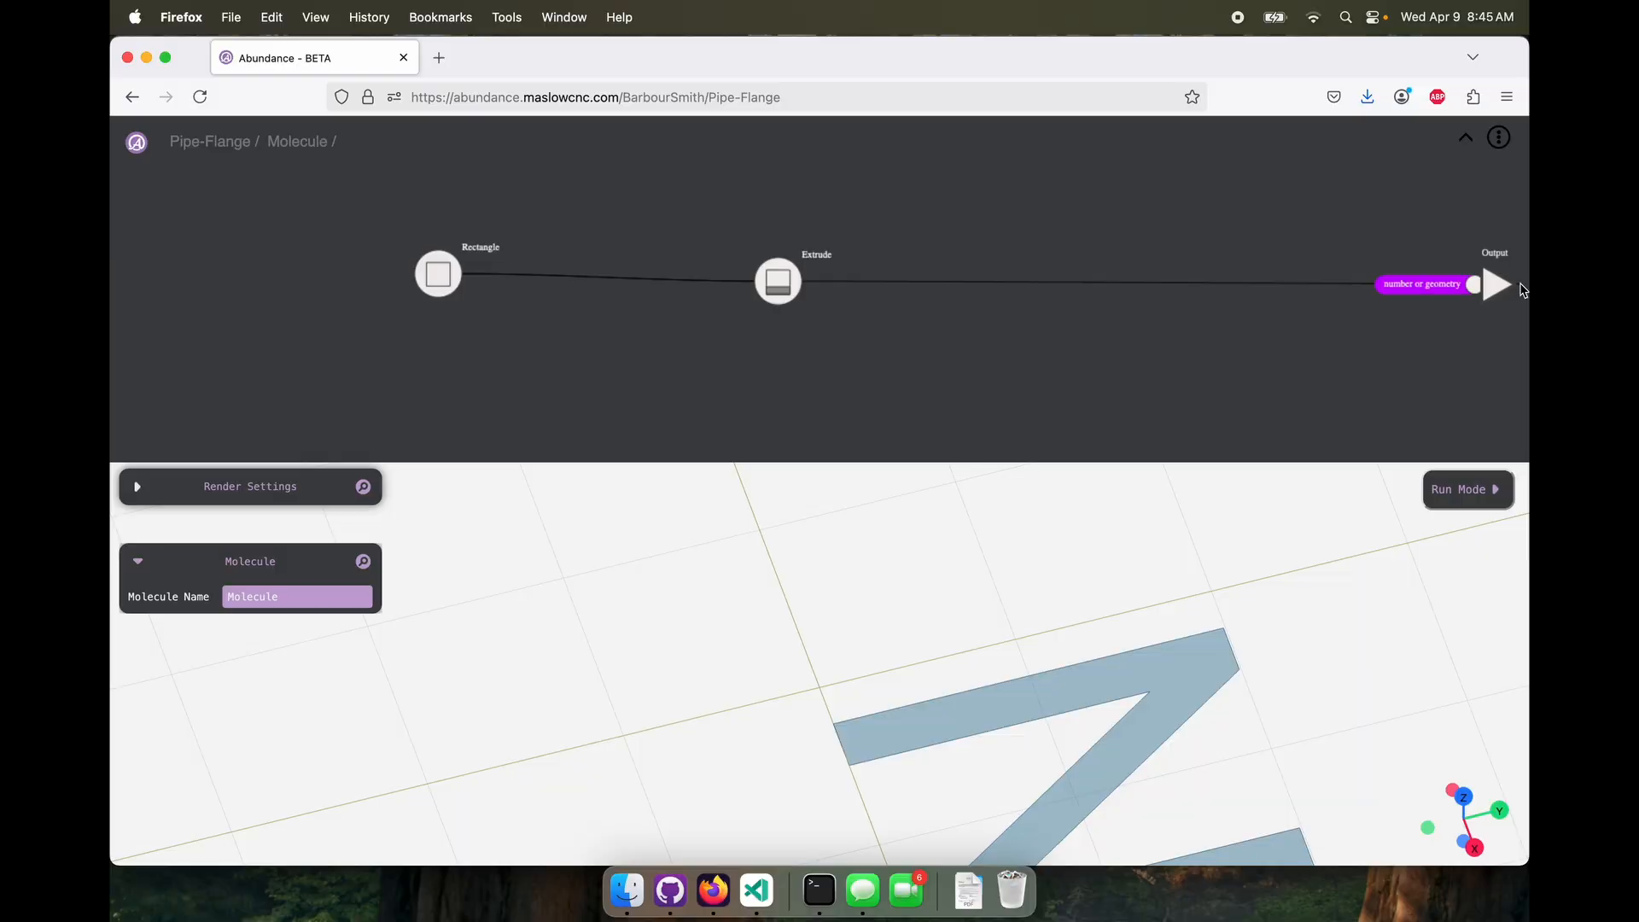
click(1466, 138)
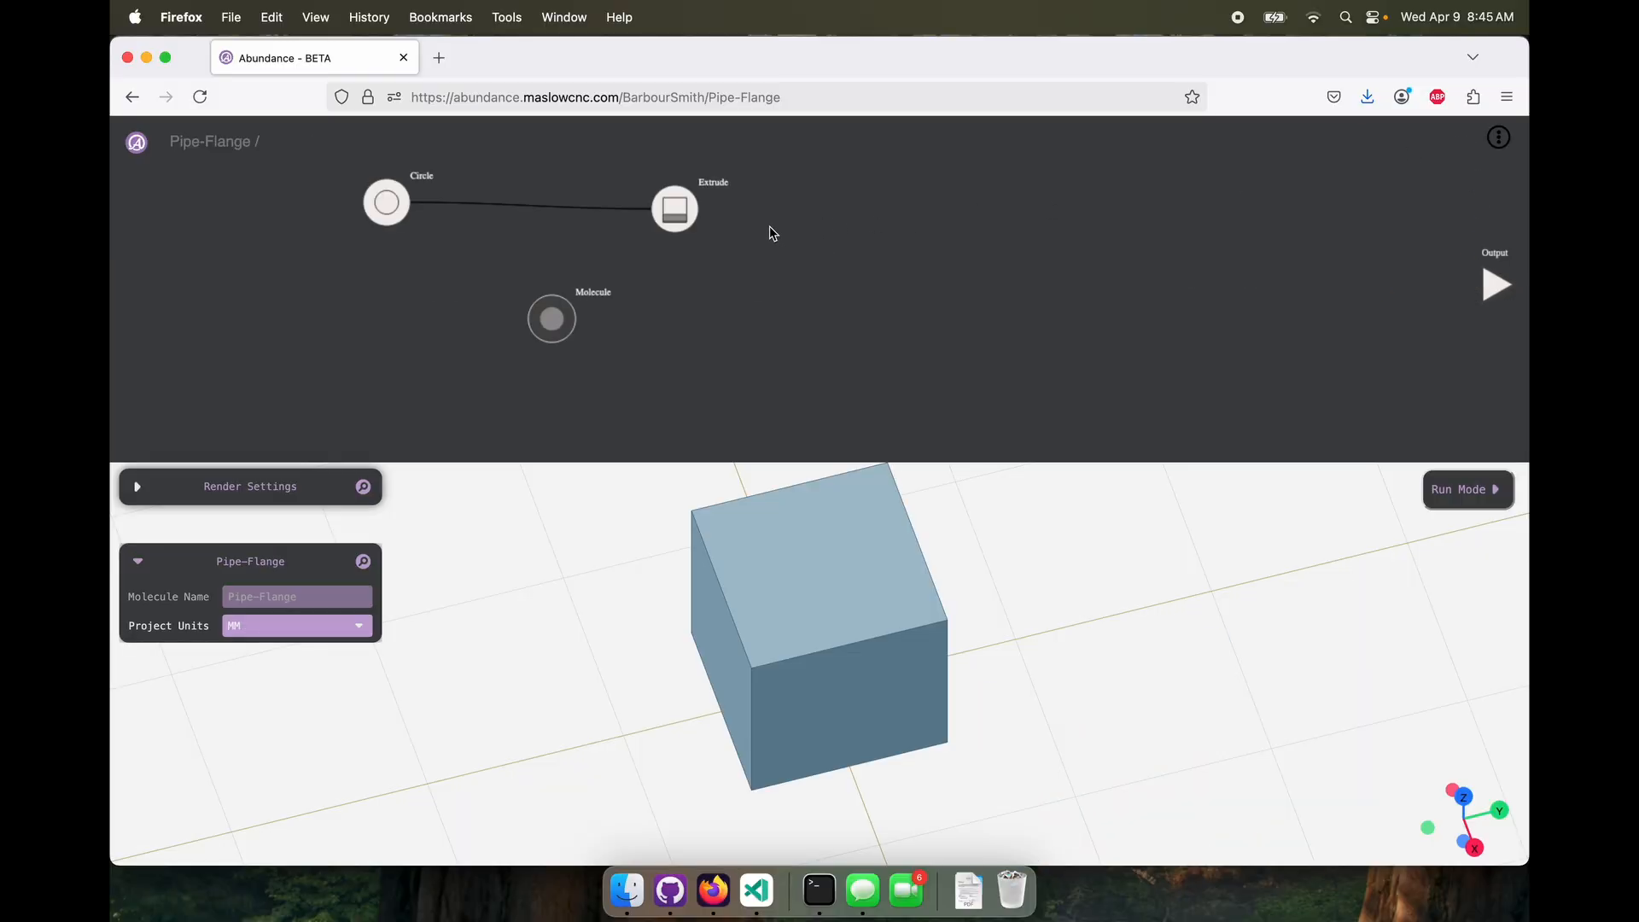
Add a Move node beside the molecule and connect the molecule's geometry to it
click(675, 209)
click(553, 323)
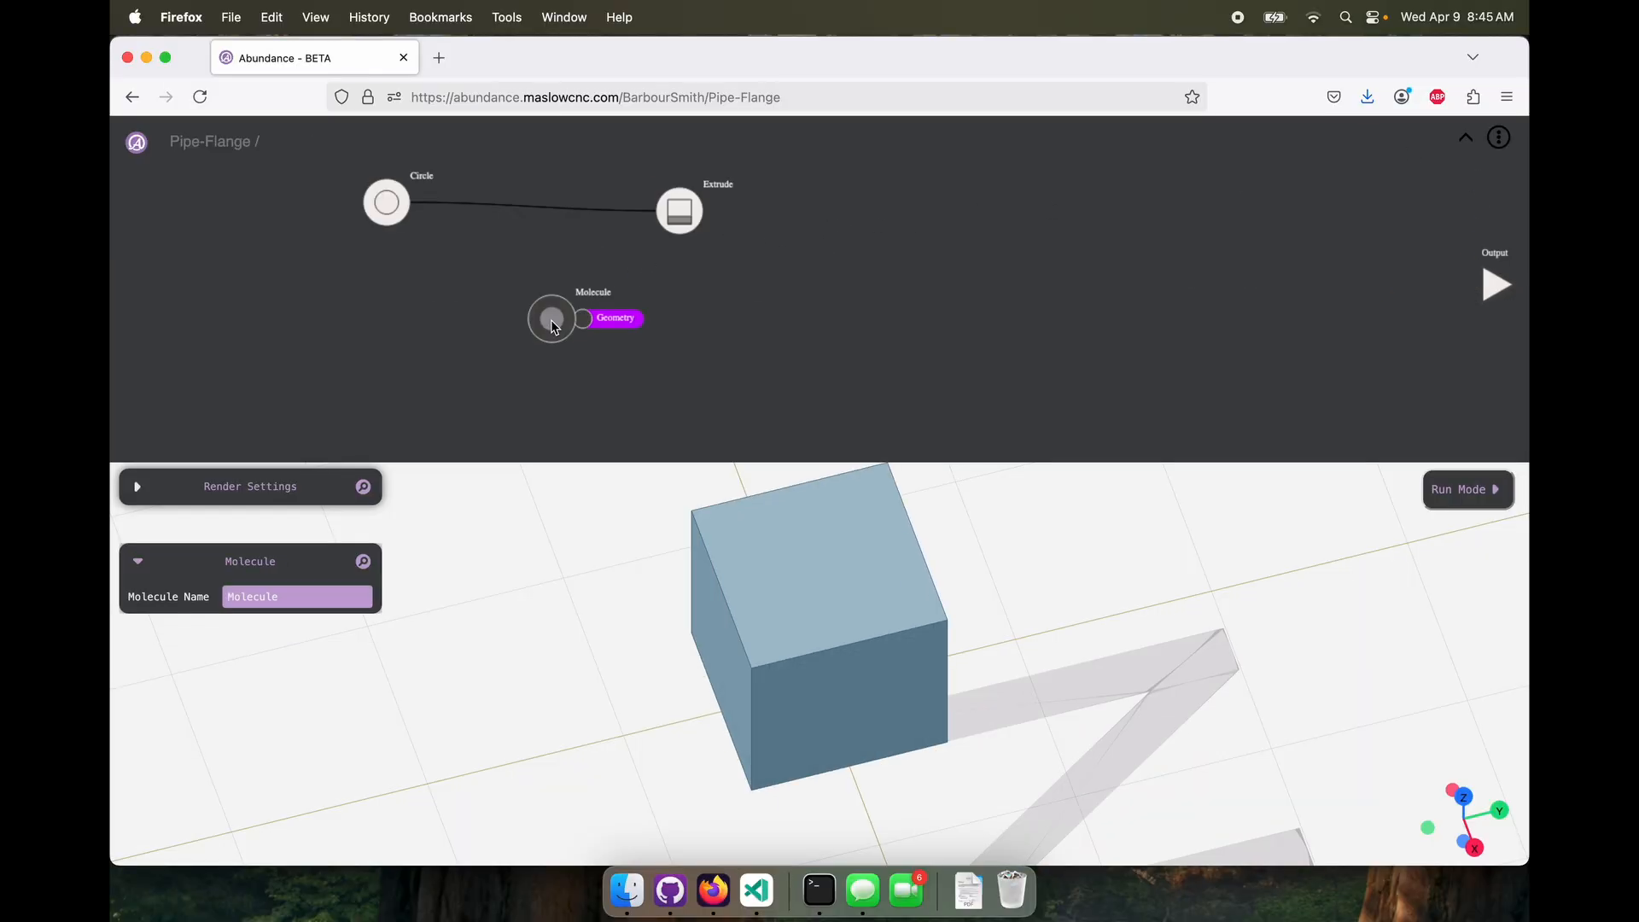
right_click(820, 298)
mouse_move(806, 346)
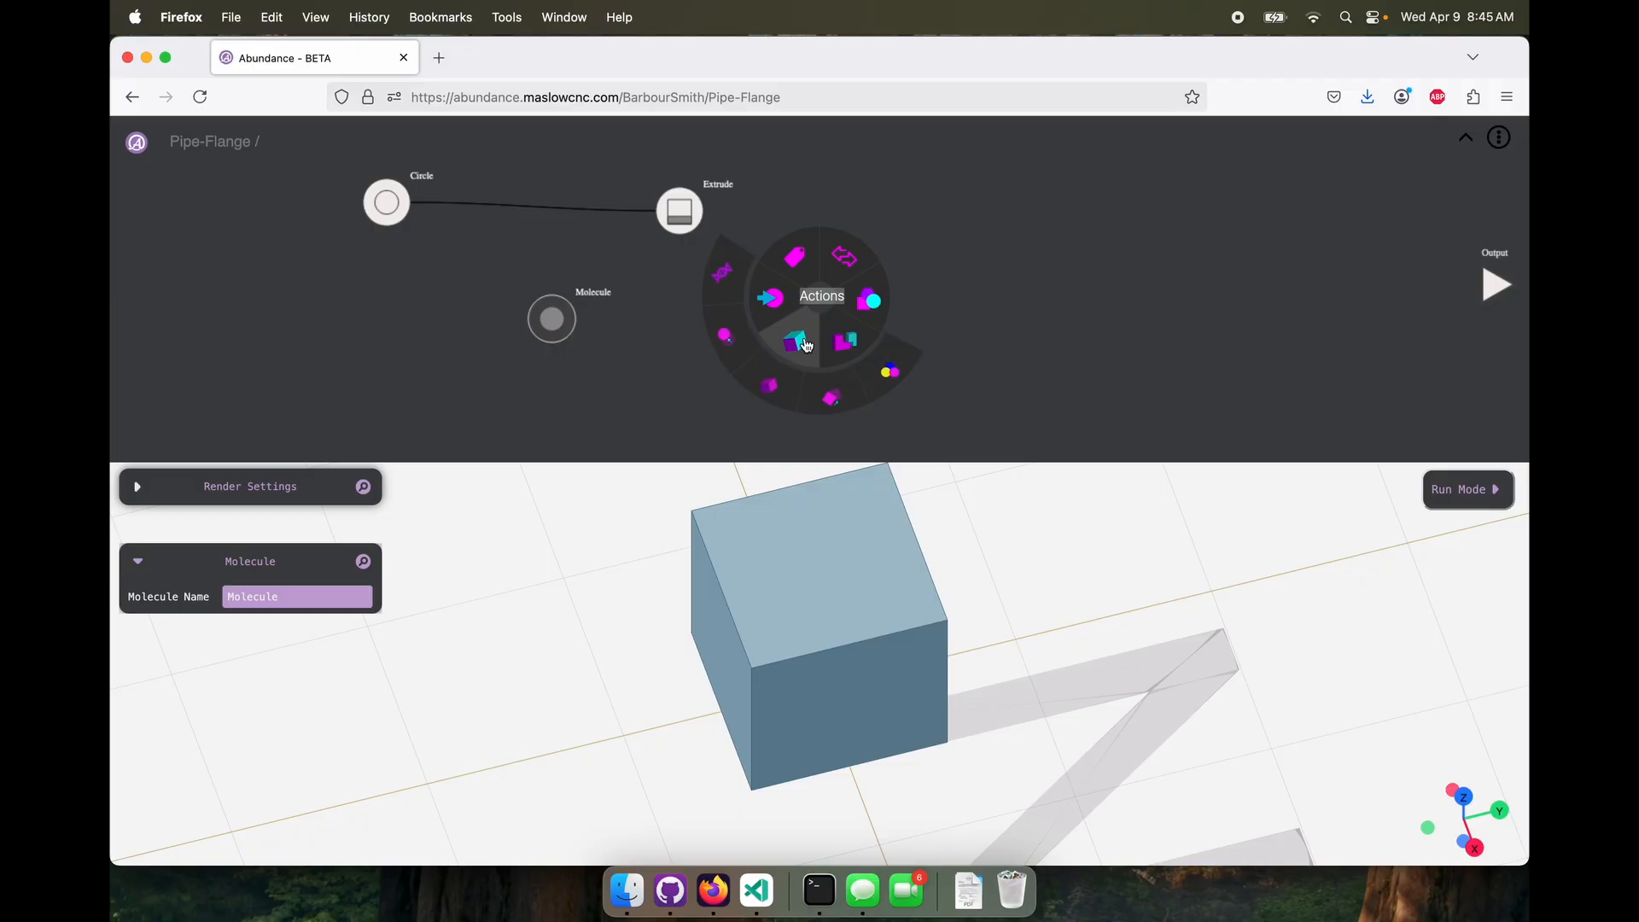
click(731, 364)
drag(574, 318, 784, 310)
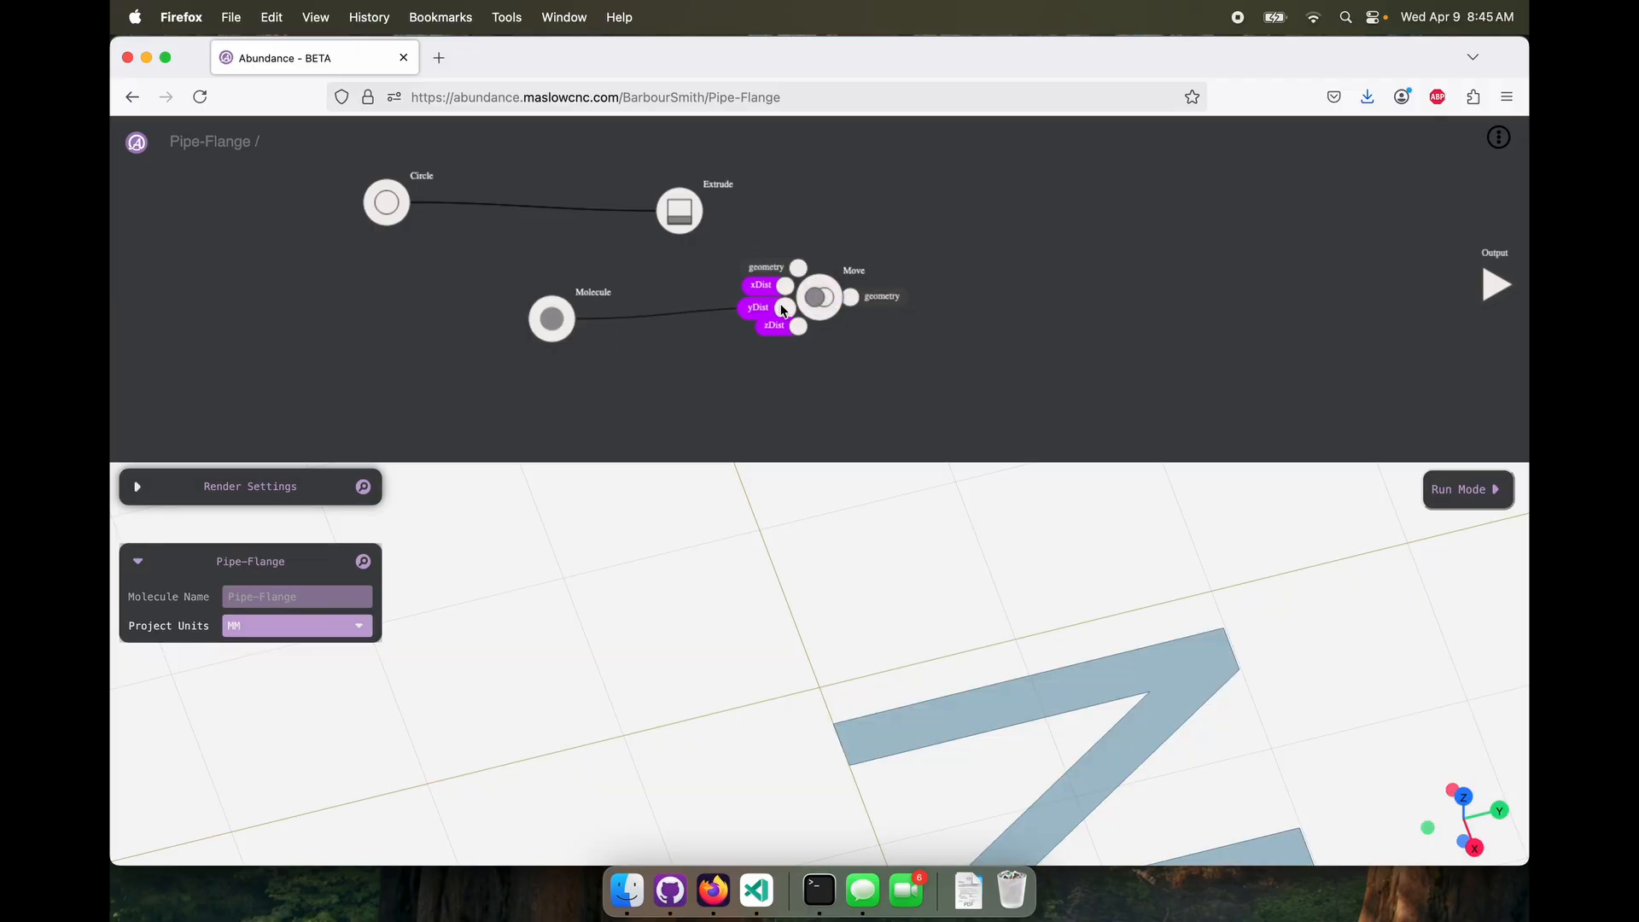
Rename the molecule as Cube and reposition it and its Move node lower on the canvas
click(552, 319)
drag(549, 322, 537, 358)
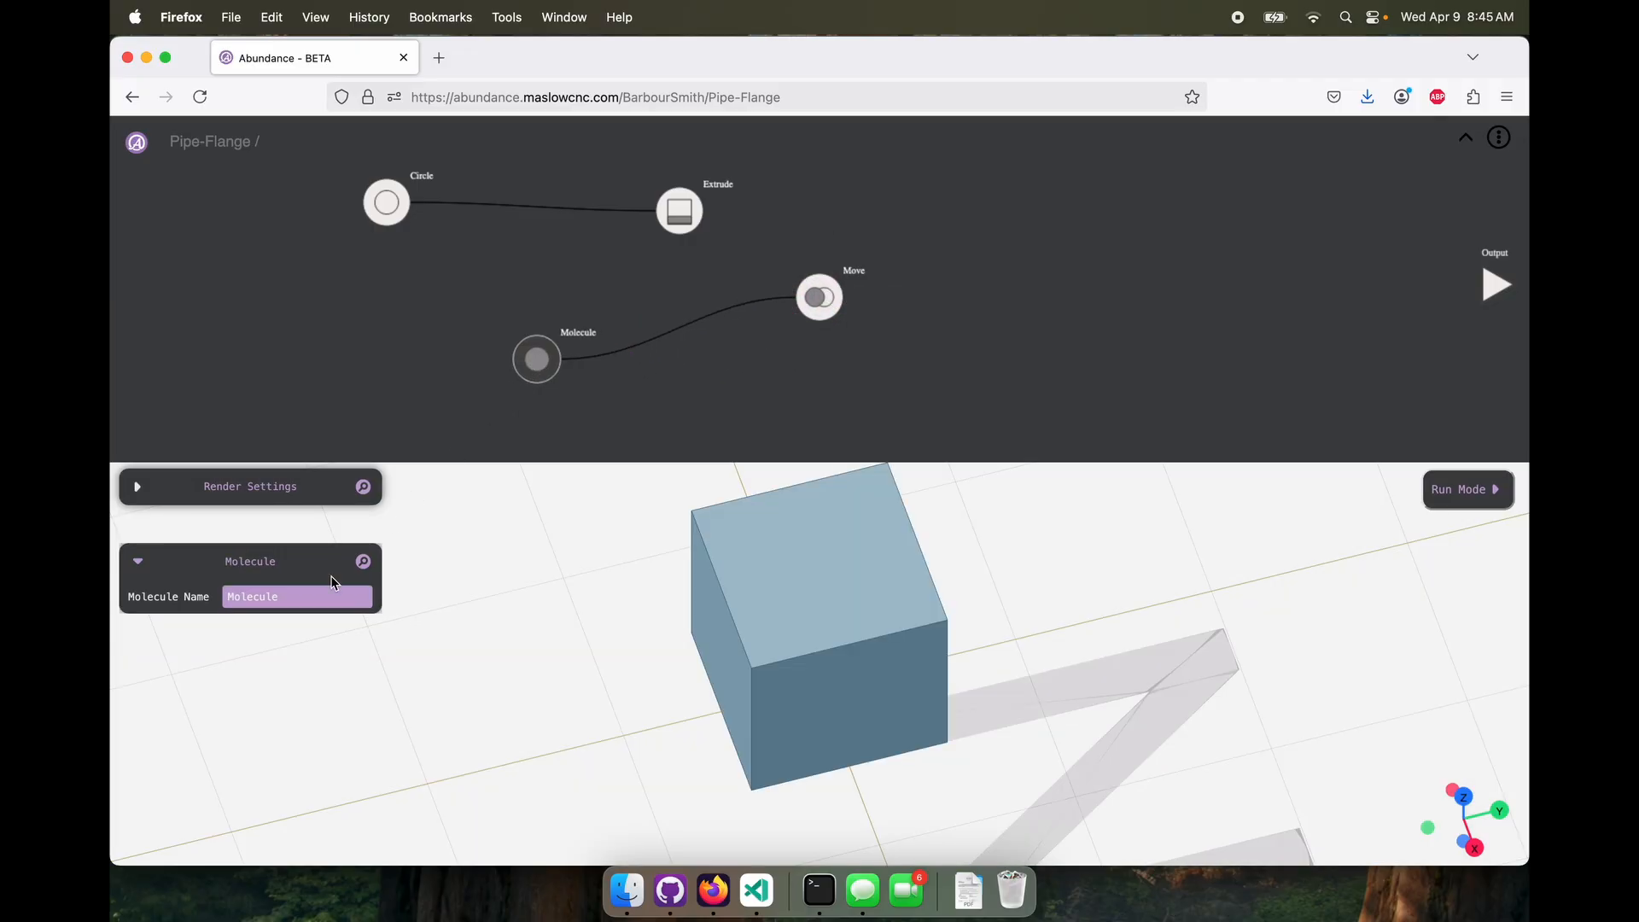
drag(303, 596, 214, 595)
drag(820, 297, 736, 351)
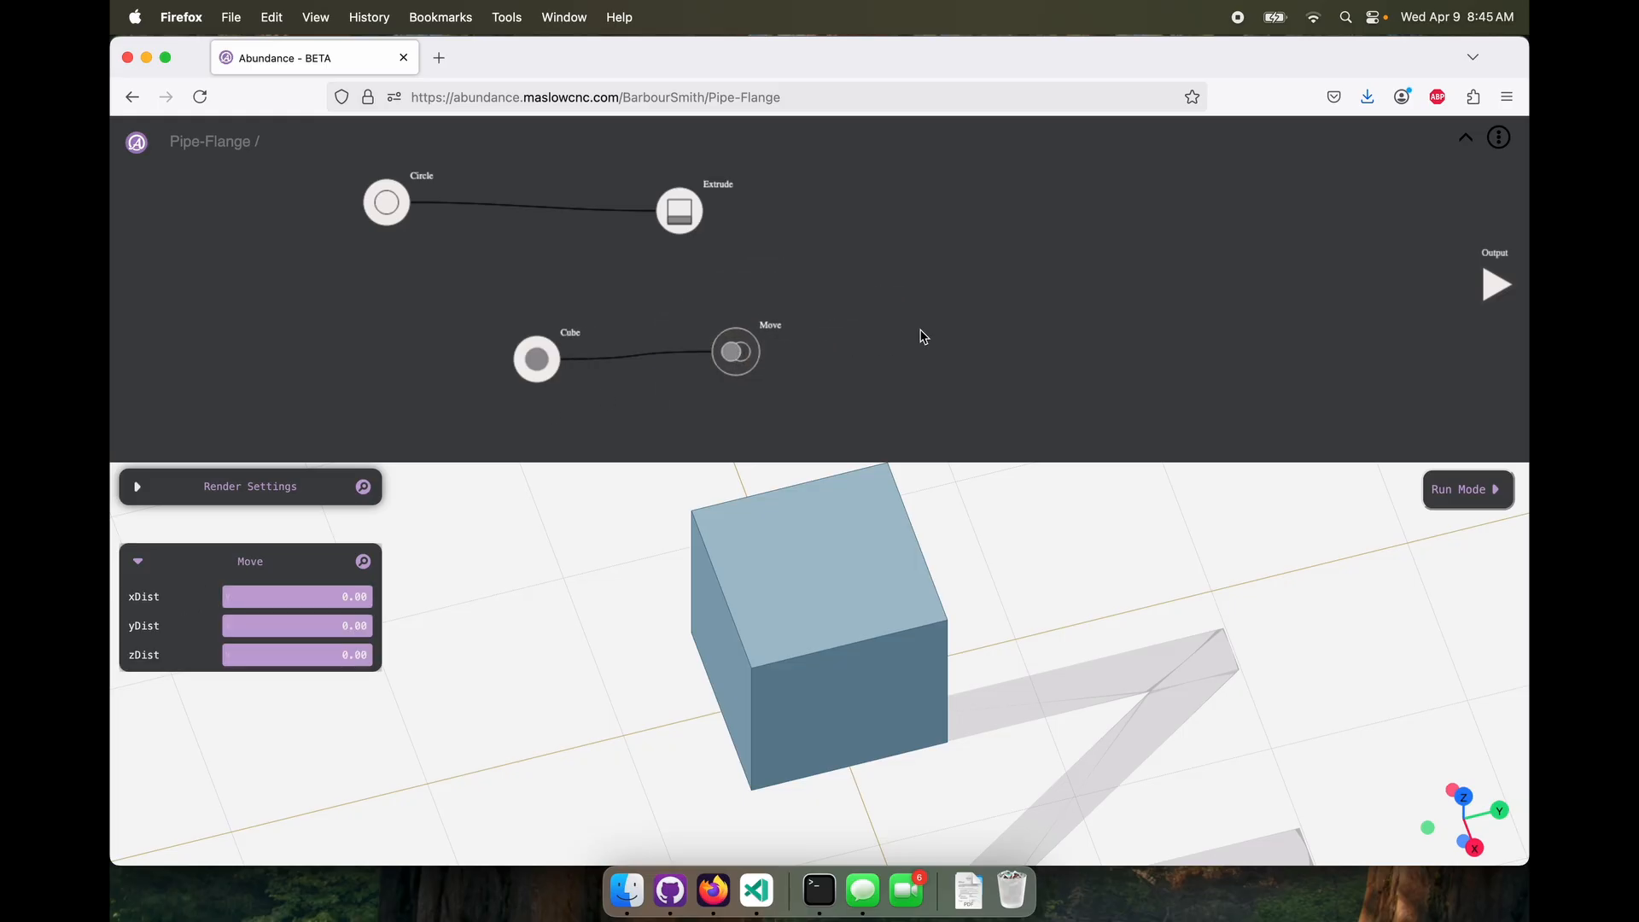
Set the Move node's xDist to 10 to shift the cube along the X axis
right_click(921, 333)
click(738, 354)
text(0)
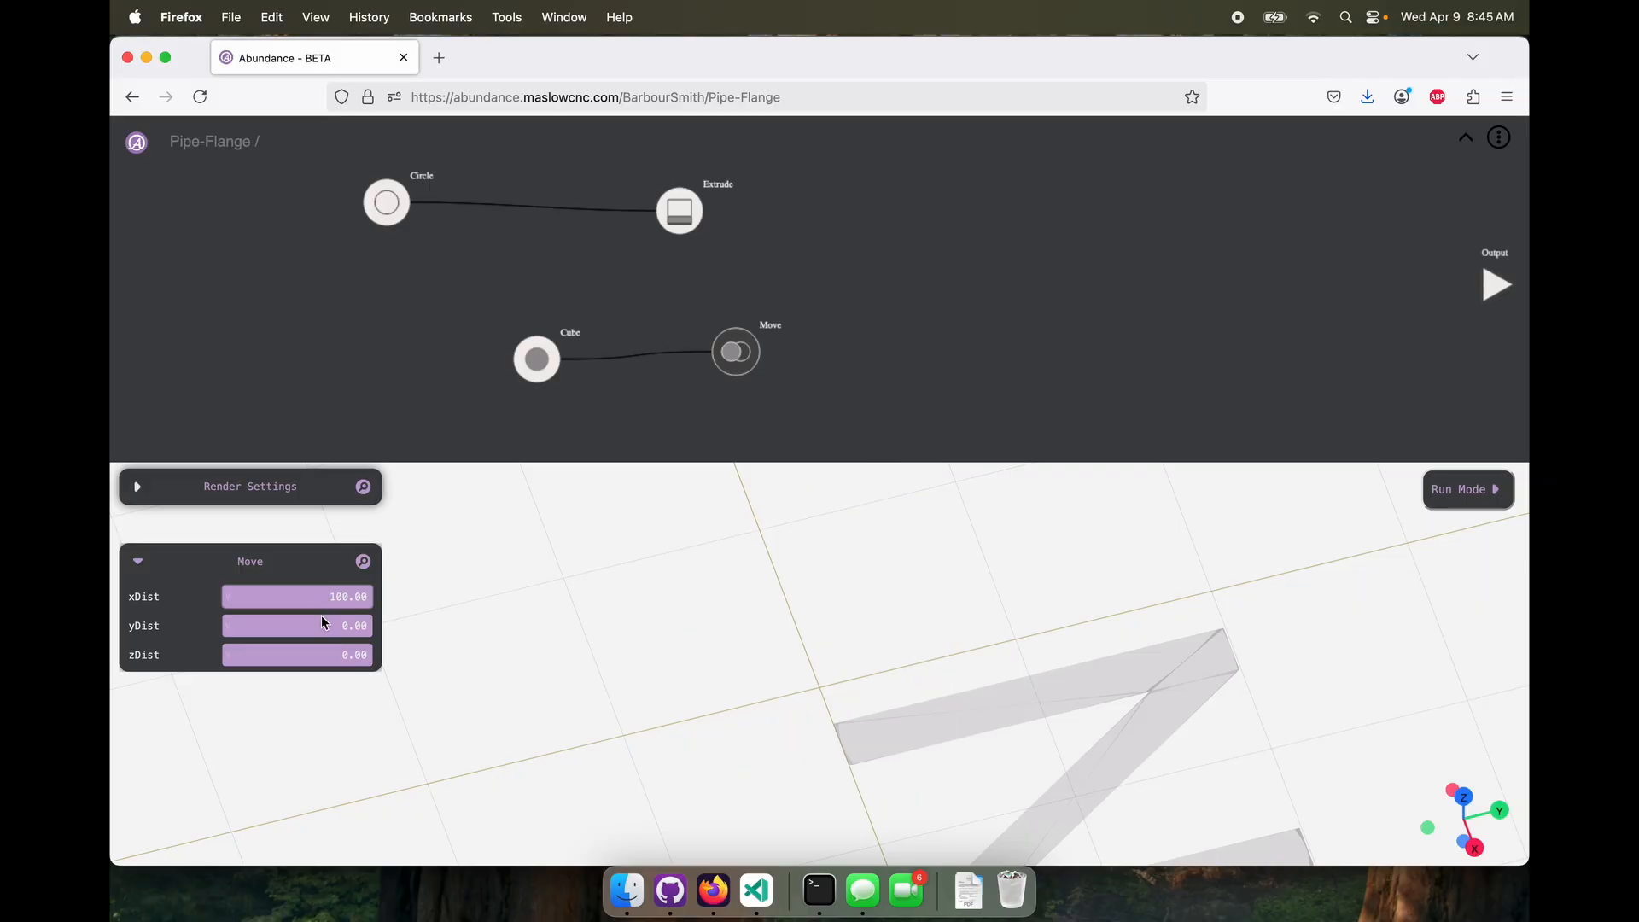
drag(669, 646, 758, 646)
Add an Assembly node and connect the Move and Extrude geometries to it, combining the cube and cylinder
right_click(977, 314)
mouse_move(992, 354)
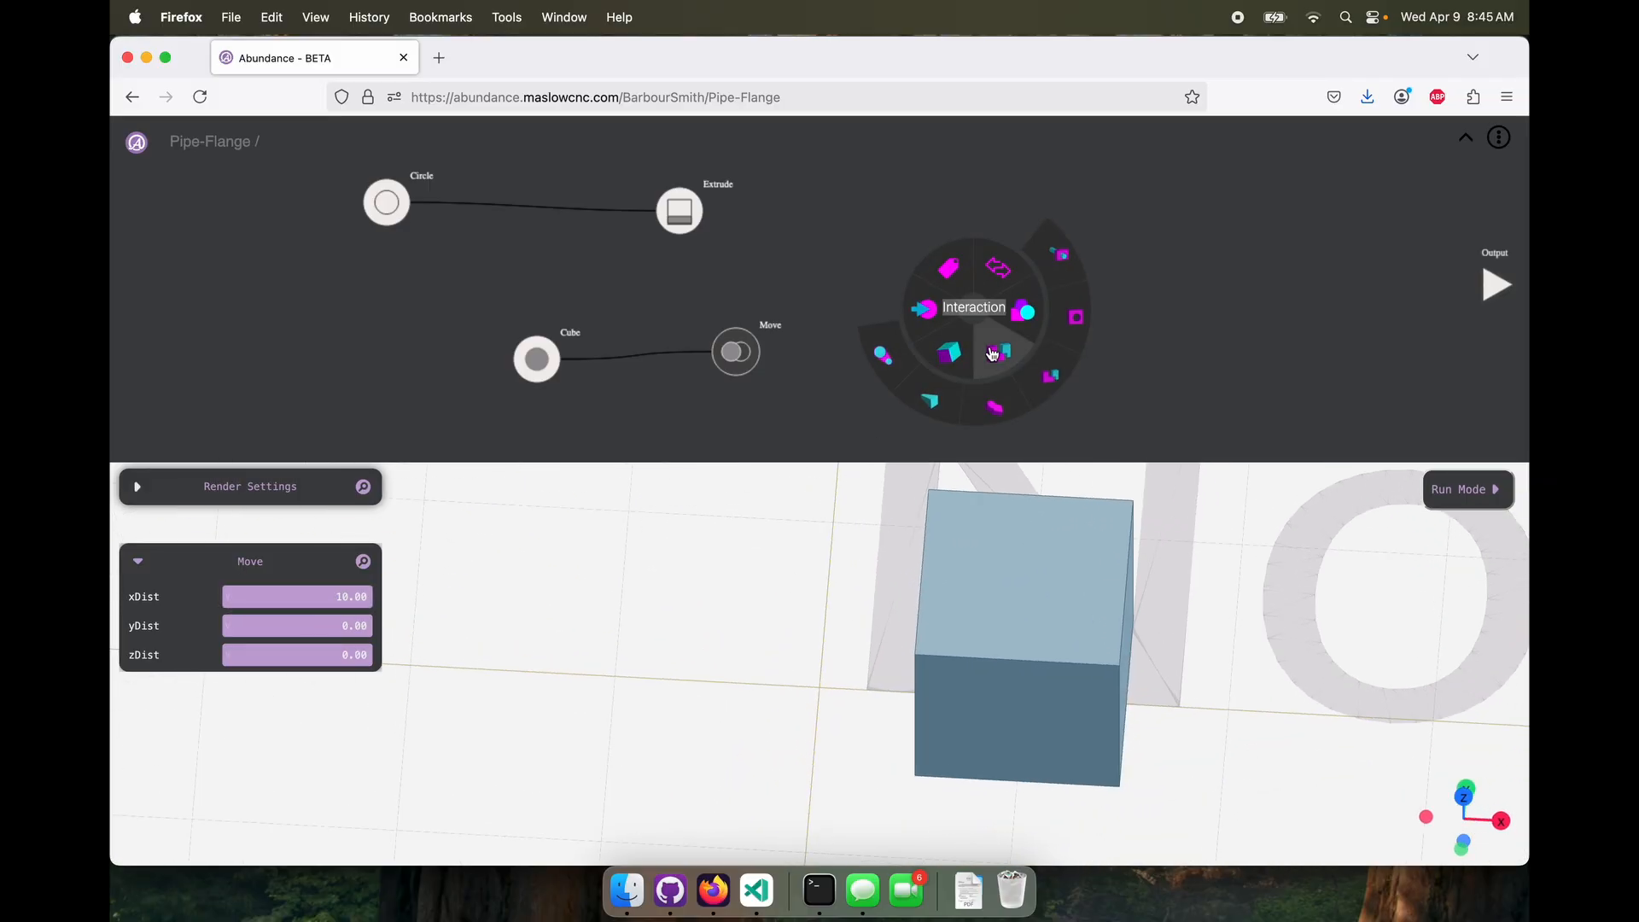
click(1039, 382)
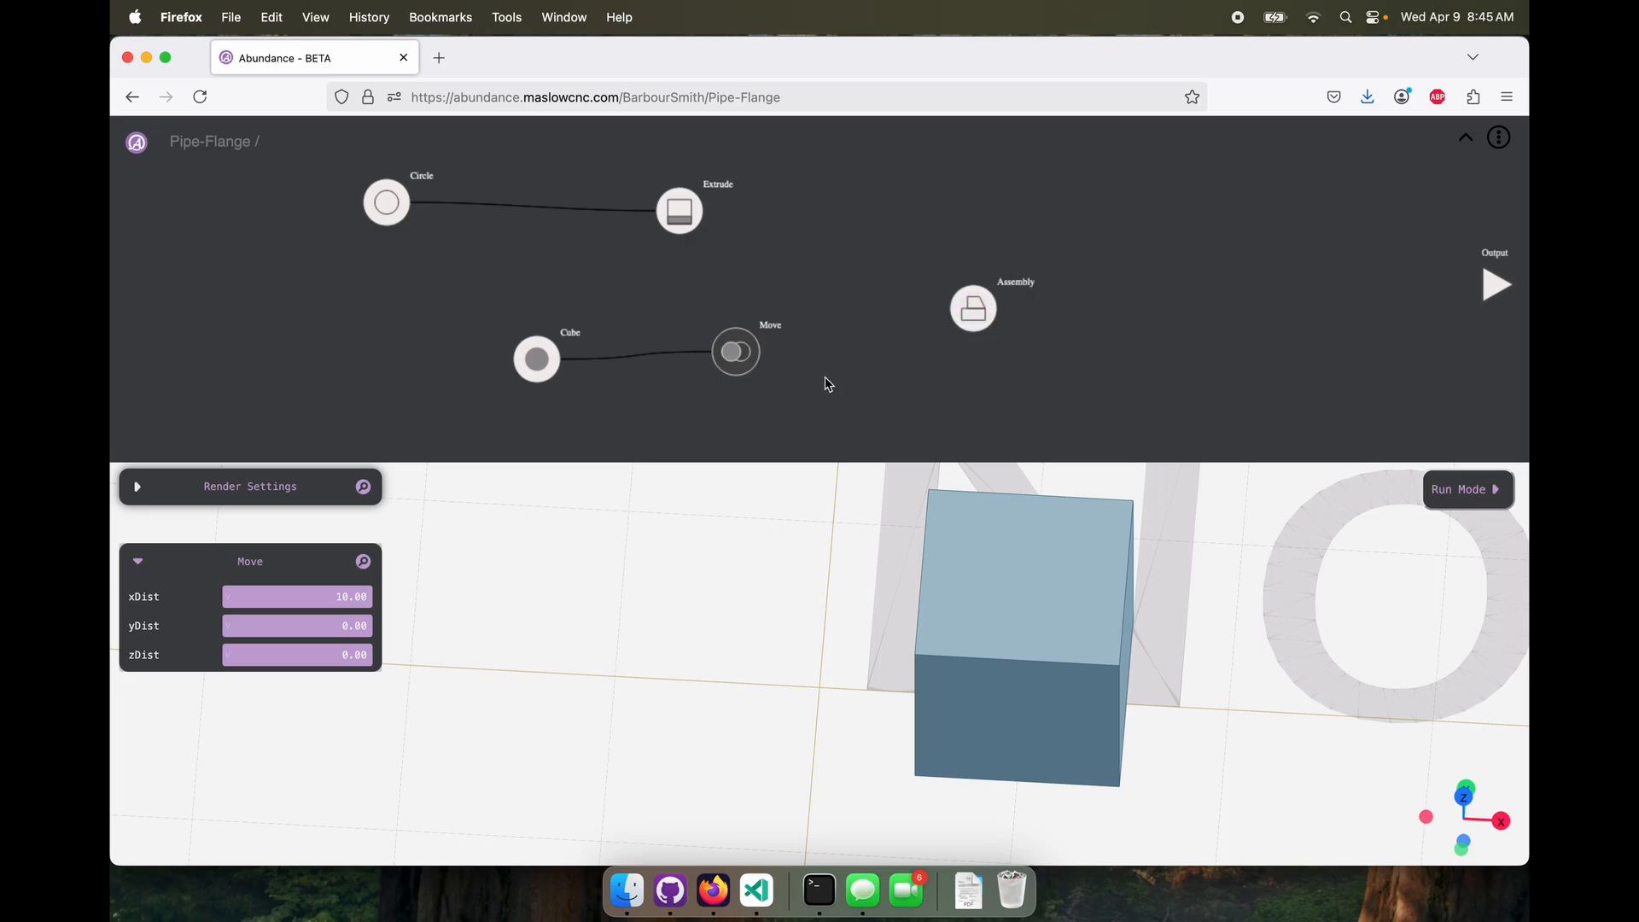
drag(759, 352, 940, 300)
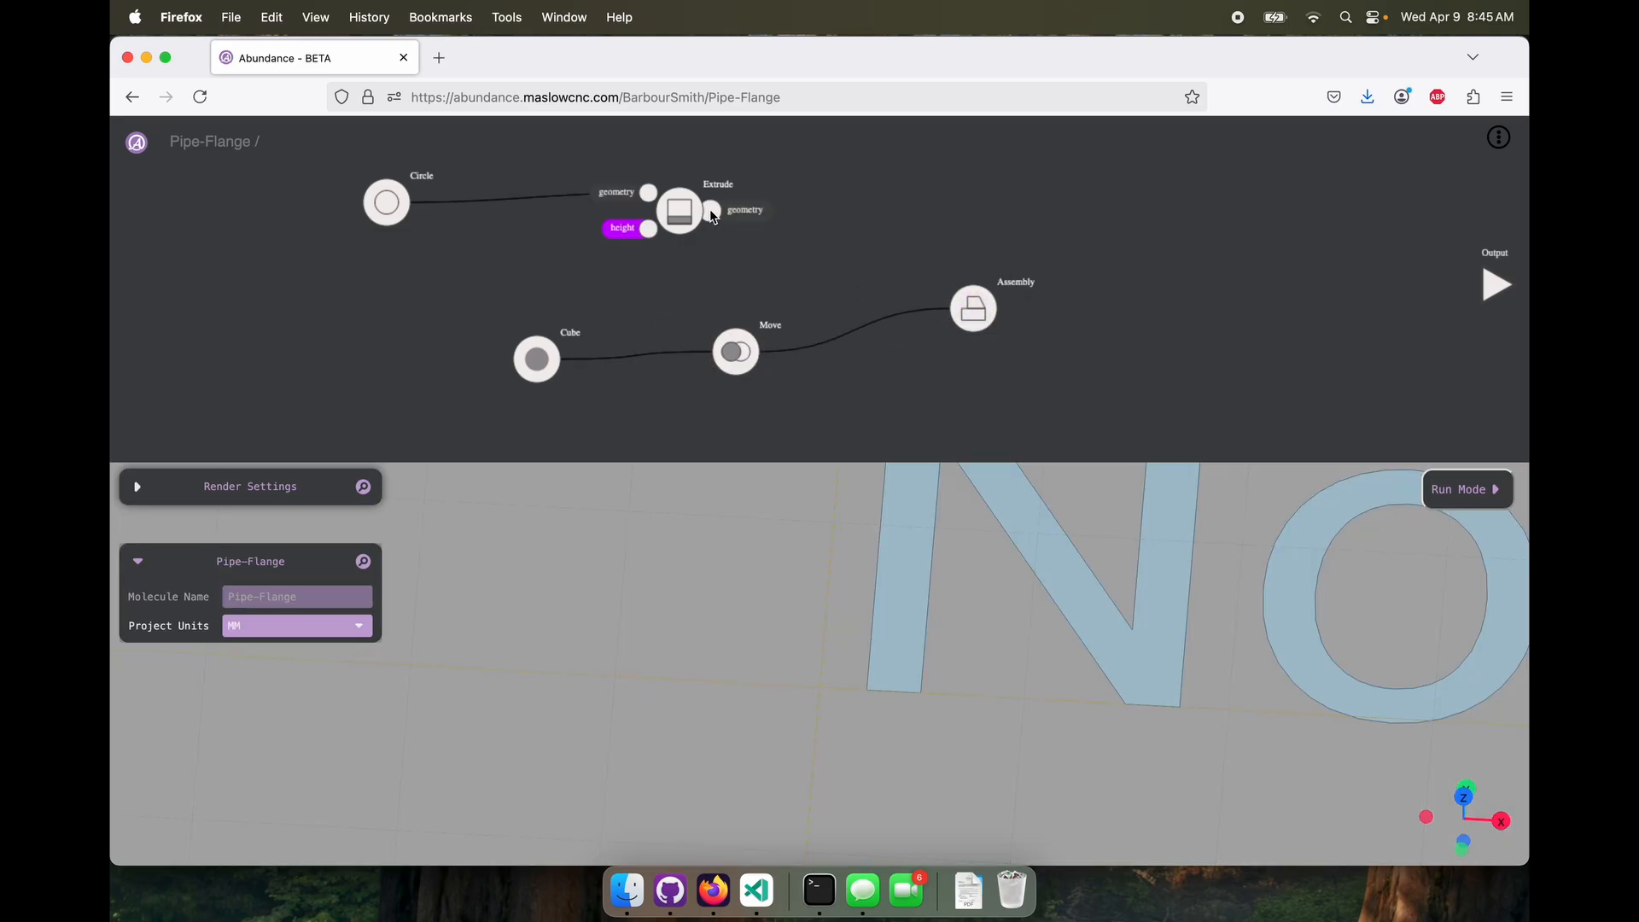
drag(724, 214, 1019, 289)
click(986, 321)
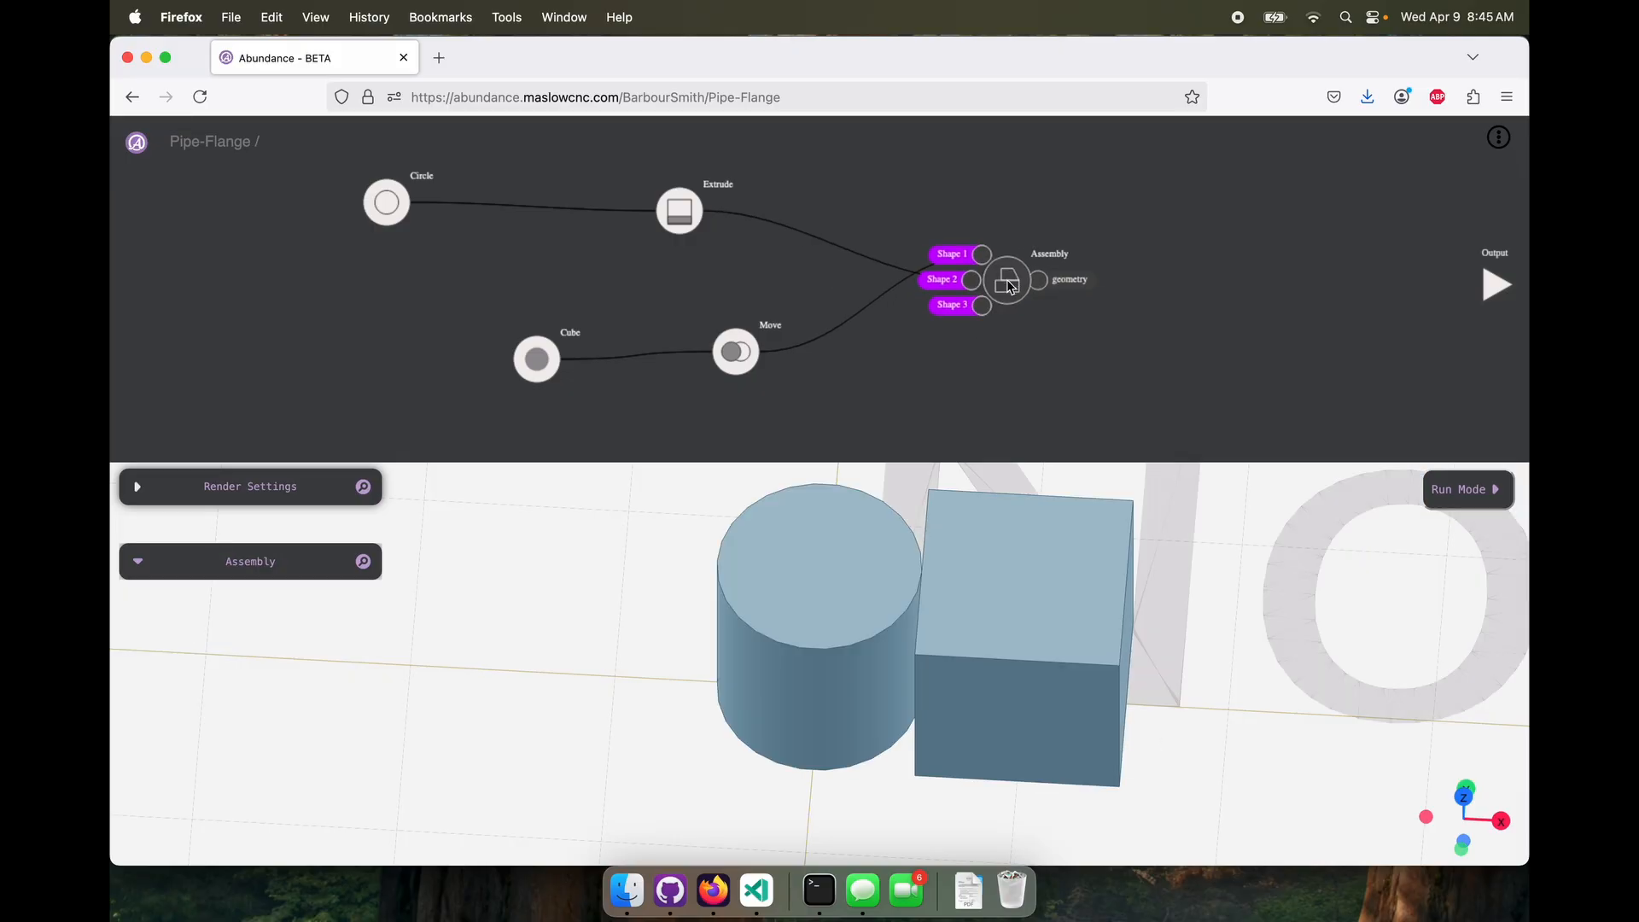
mouse_move(852, 701)
mouse_down()
mouse_move(884, 697)
mouse_move(838, 689)
mouse_move(858, 695)
mouse_up()
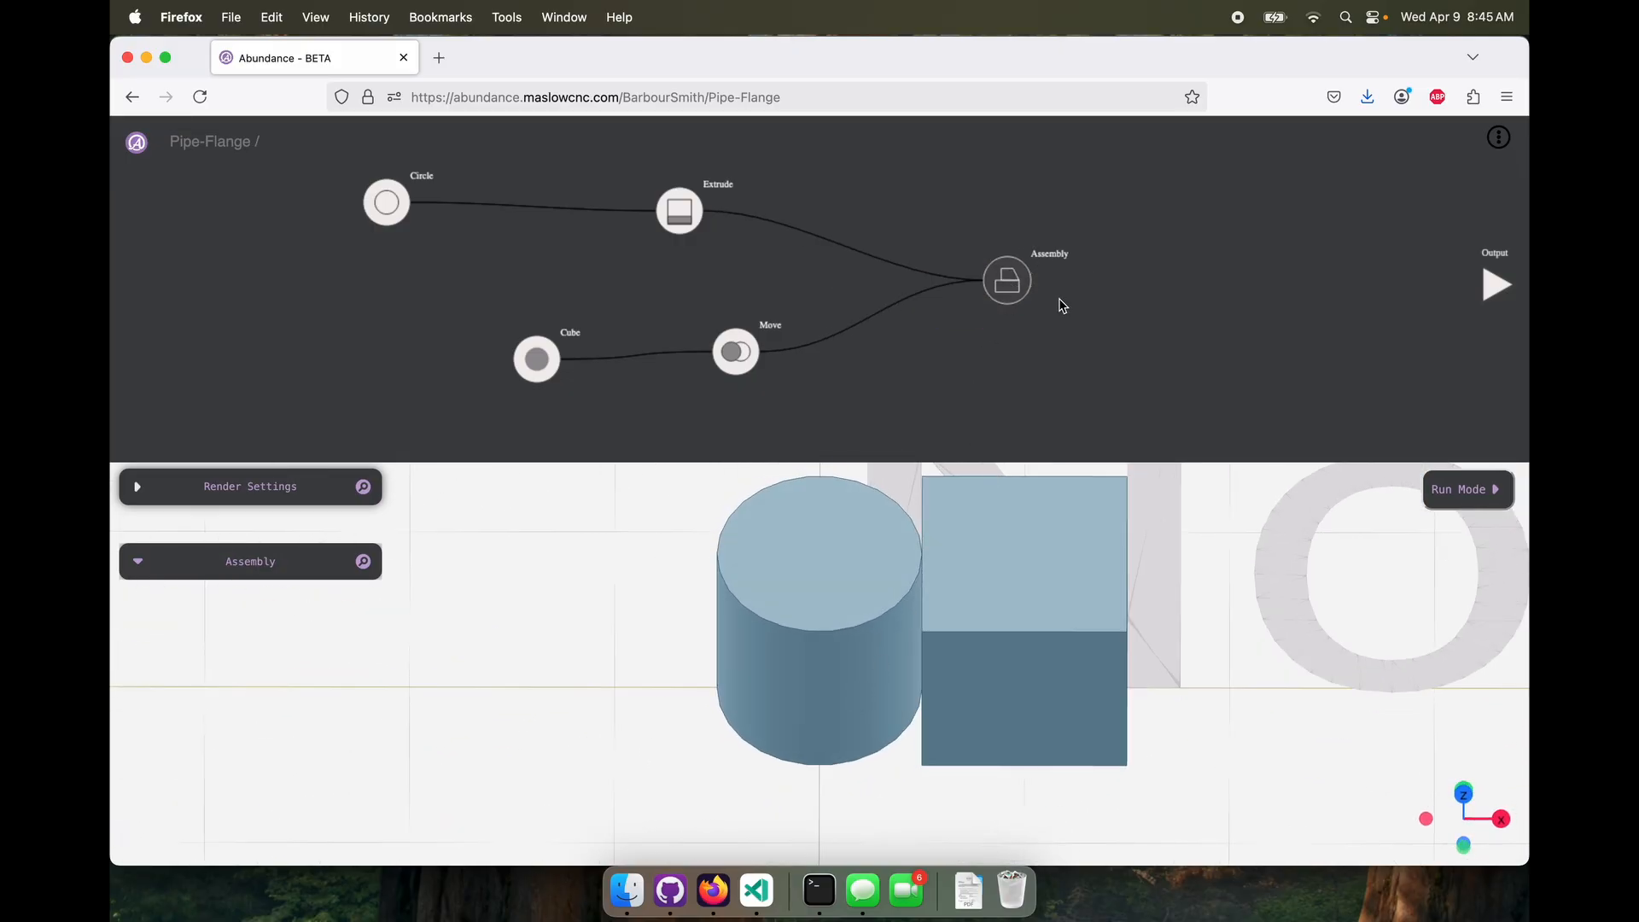
Connect the Assembly's geometry to the project Output and inspect the combined model
drag(1035, 280, 1490, 284)
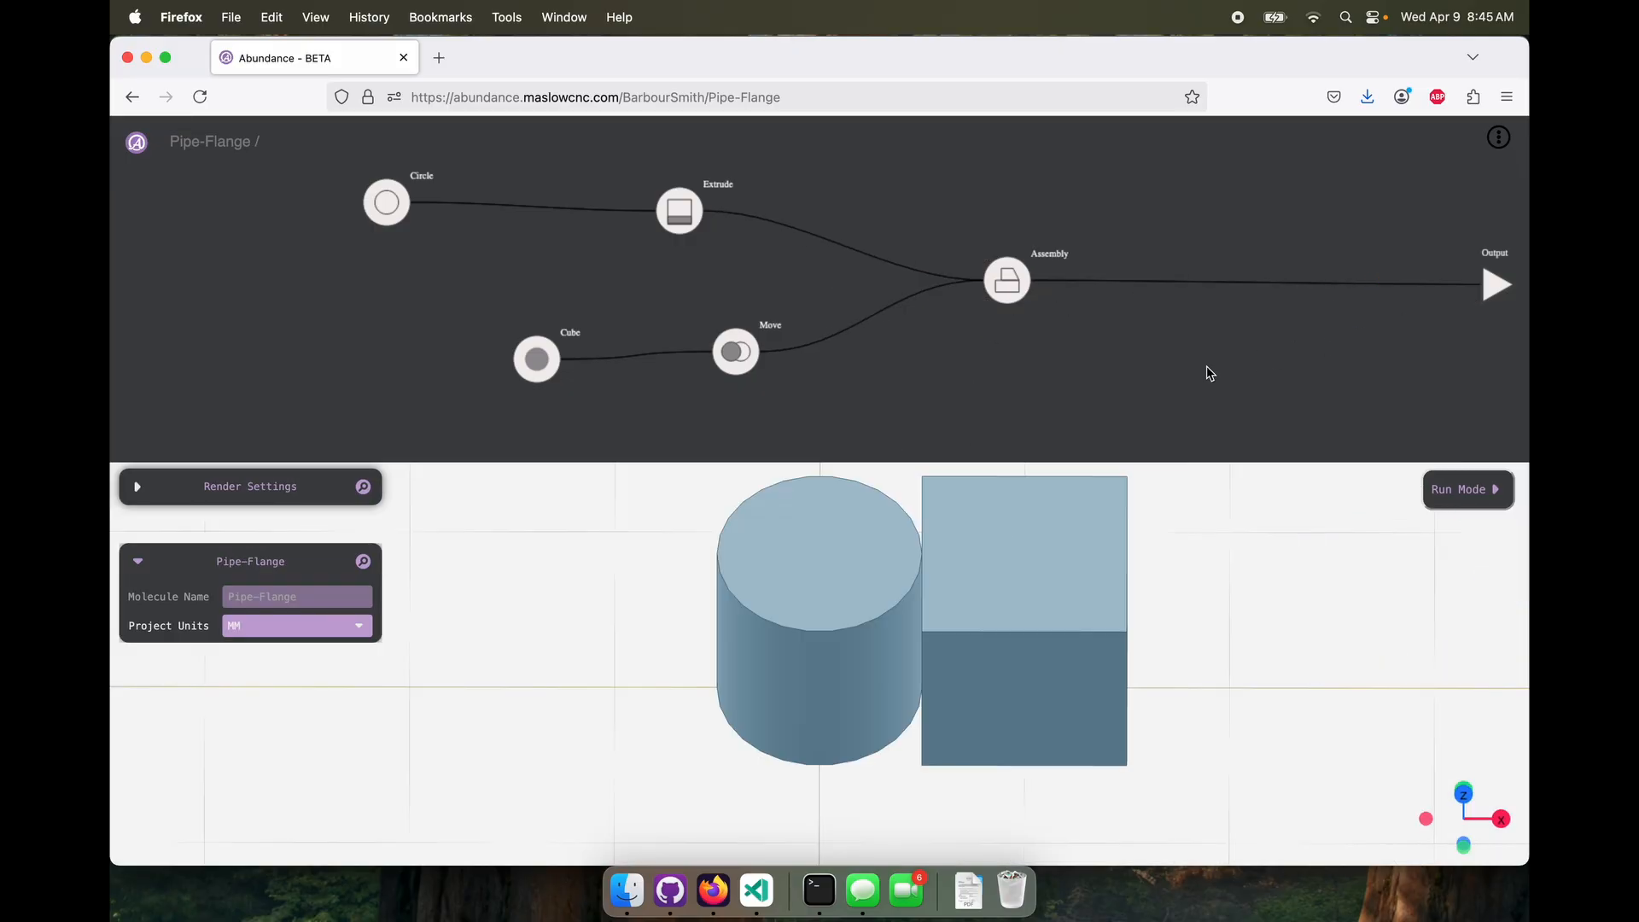
drag(877, 637, 837, 651)
scroll(873, 657, down, 7)
scroll(834, 623, up, 5)
scroll(832, 623, down, 3)
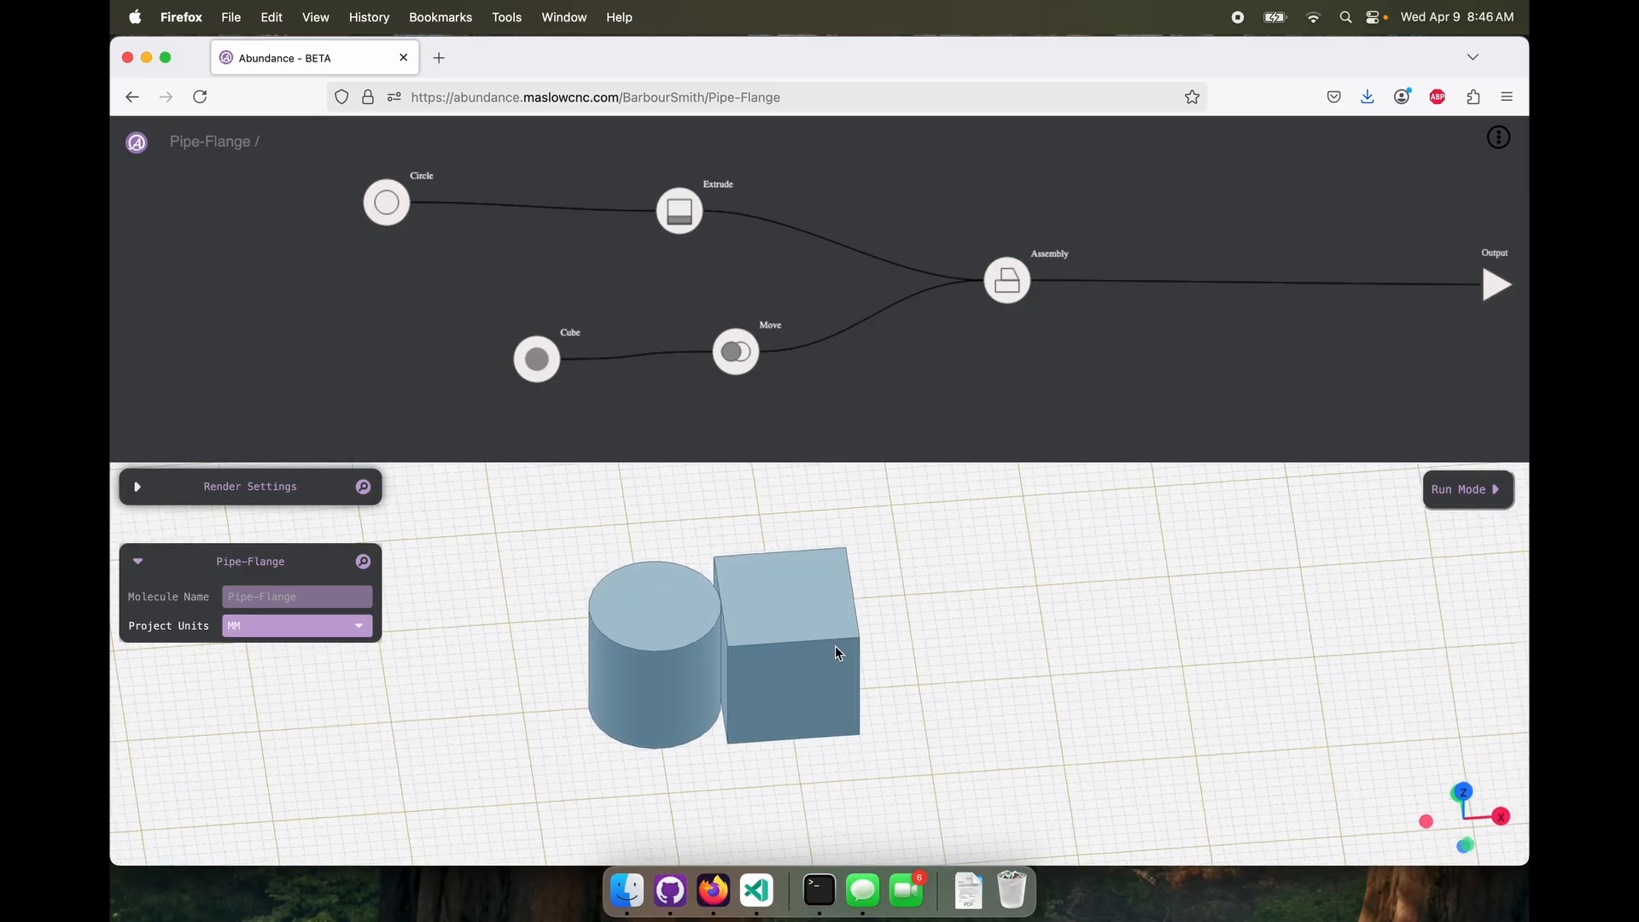
Set the Move node's xDist to 6 so the cube overlaps the cylinder
right_click(1181, 364)
click(738, 357)
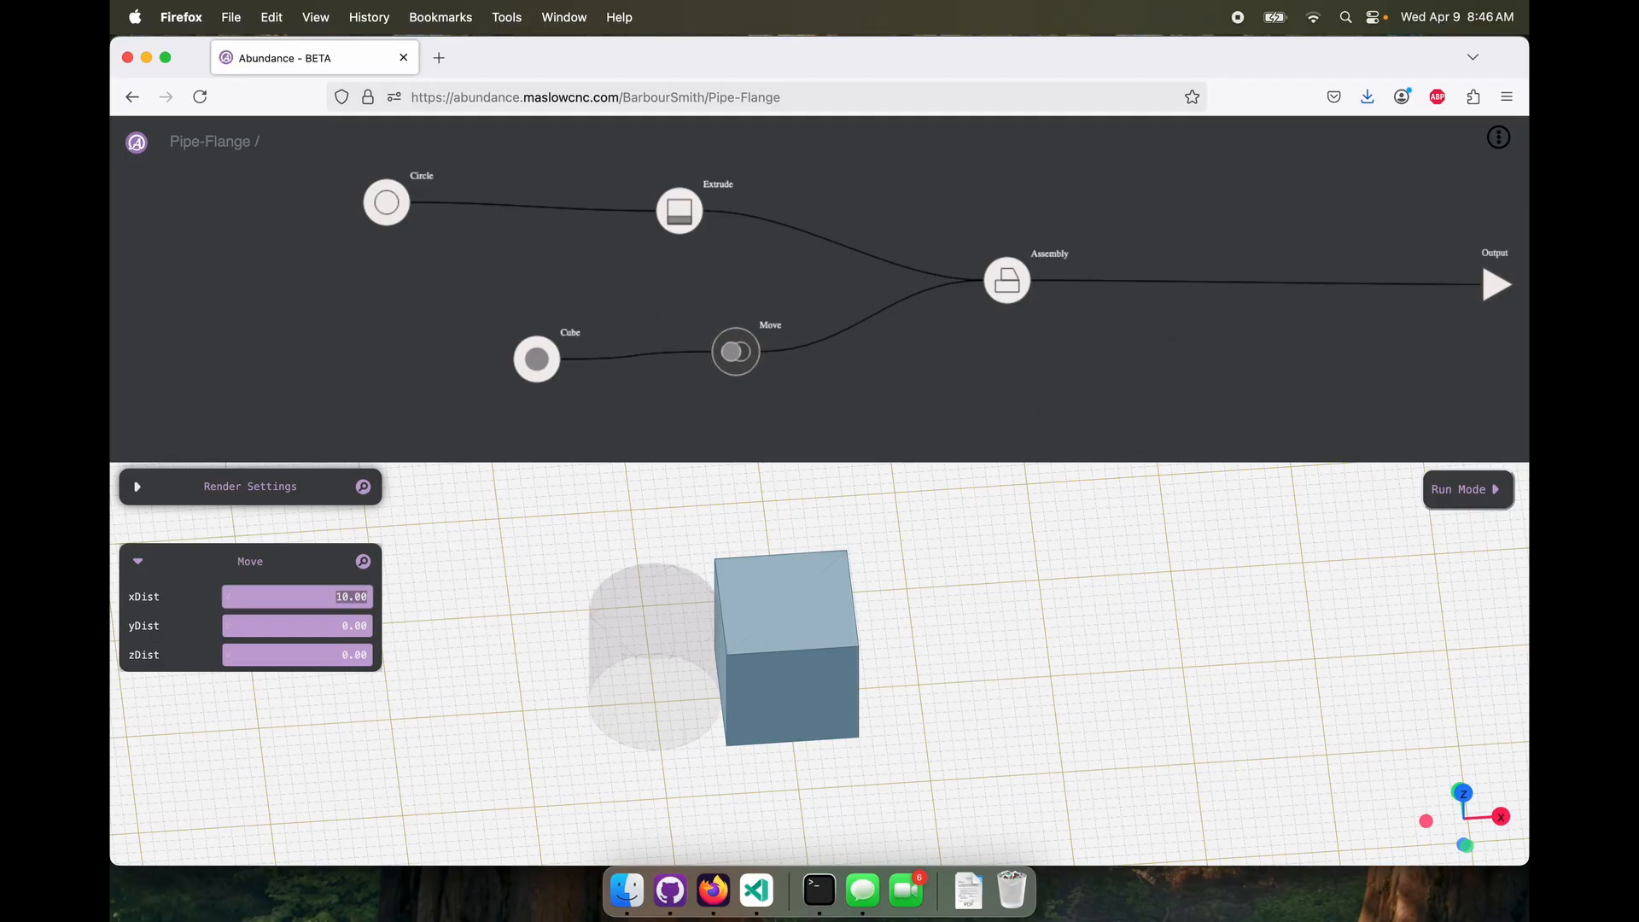
text(6)
click(915, 377)
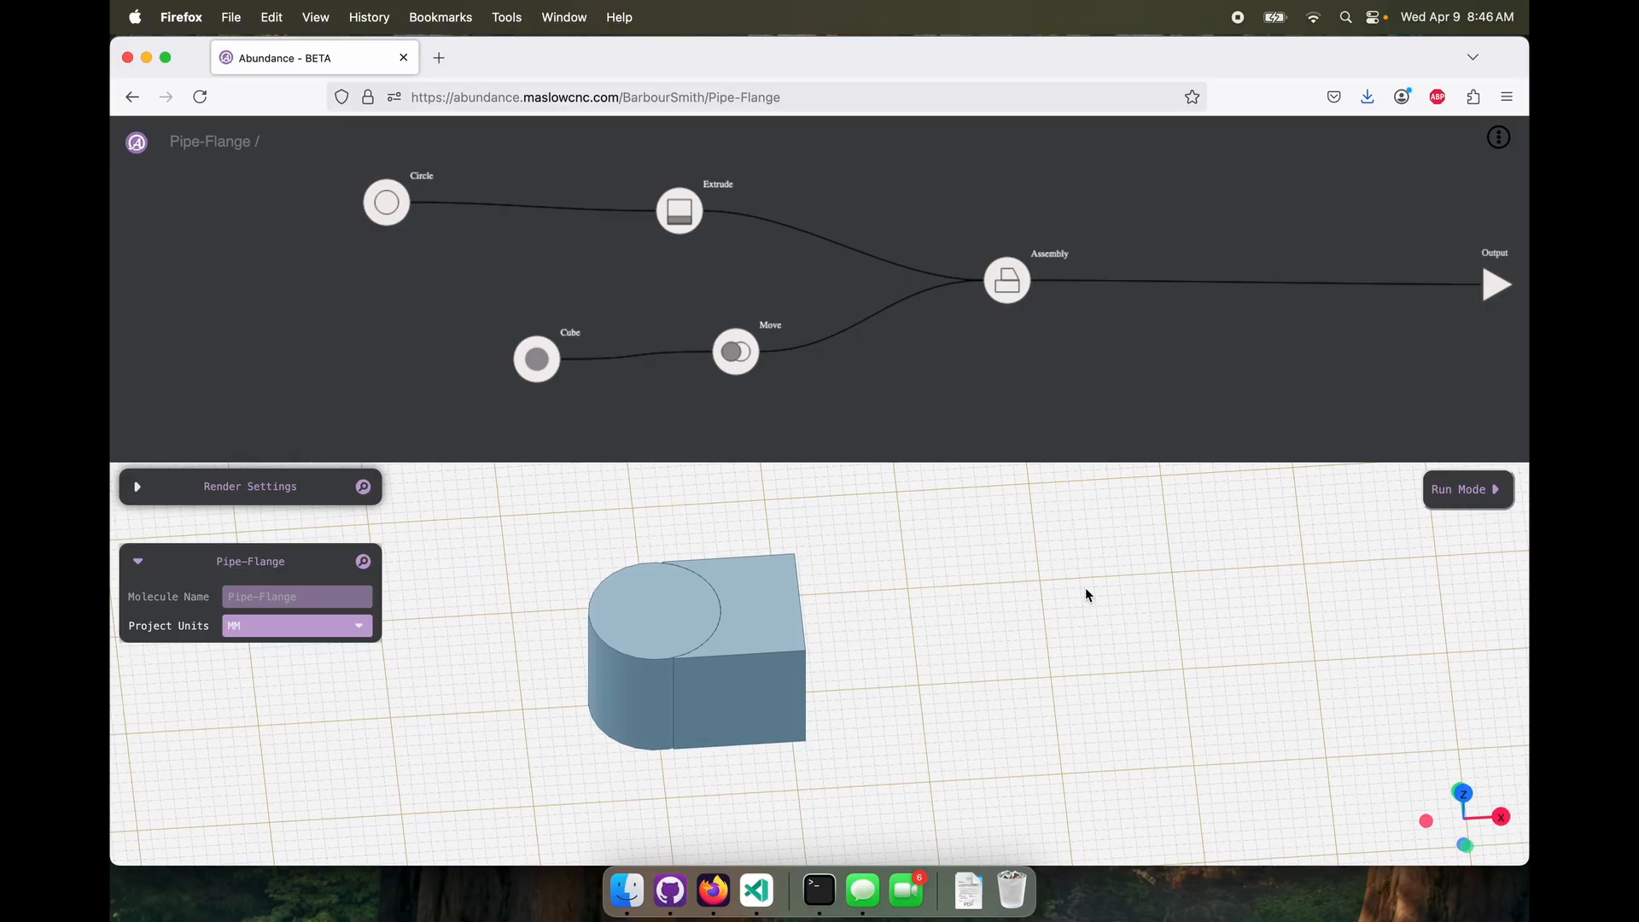
drag(1084, 587, 832, 647)
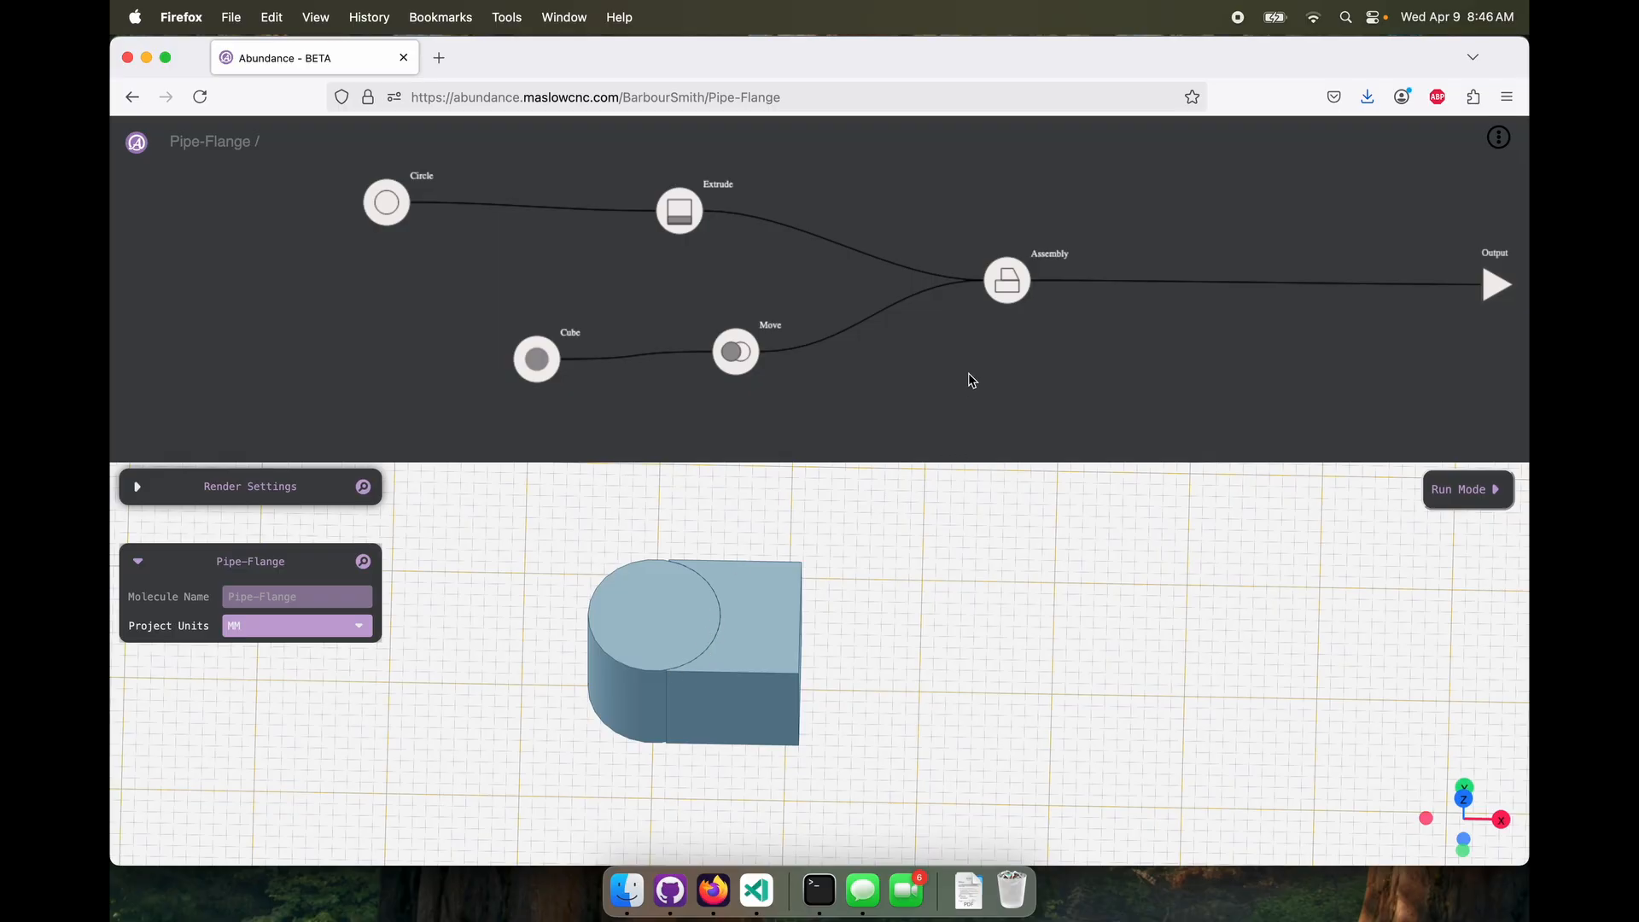
Reposition the Assembly node, add a Fusion node, and connect the Move and Extrude geometries to it
drag(1007, 280, 1158, 253)
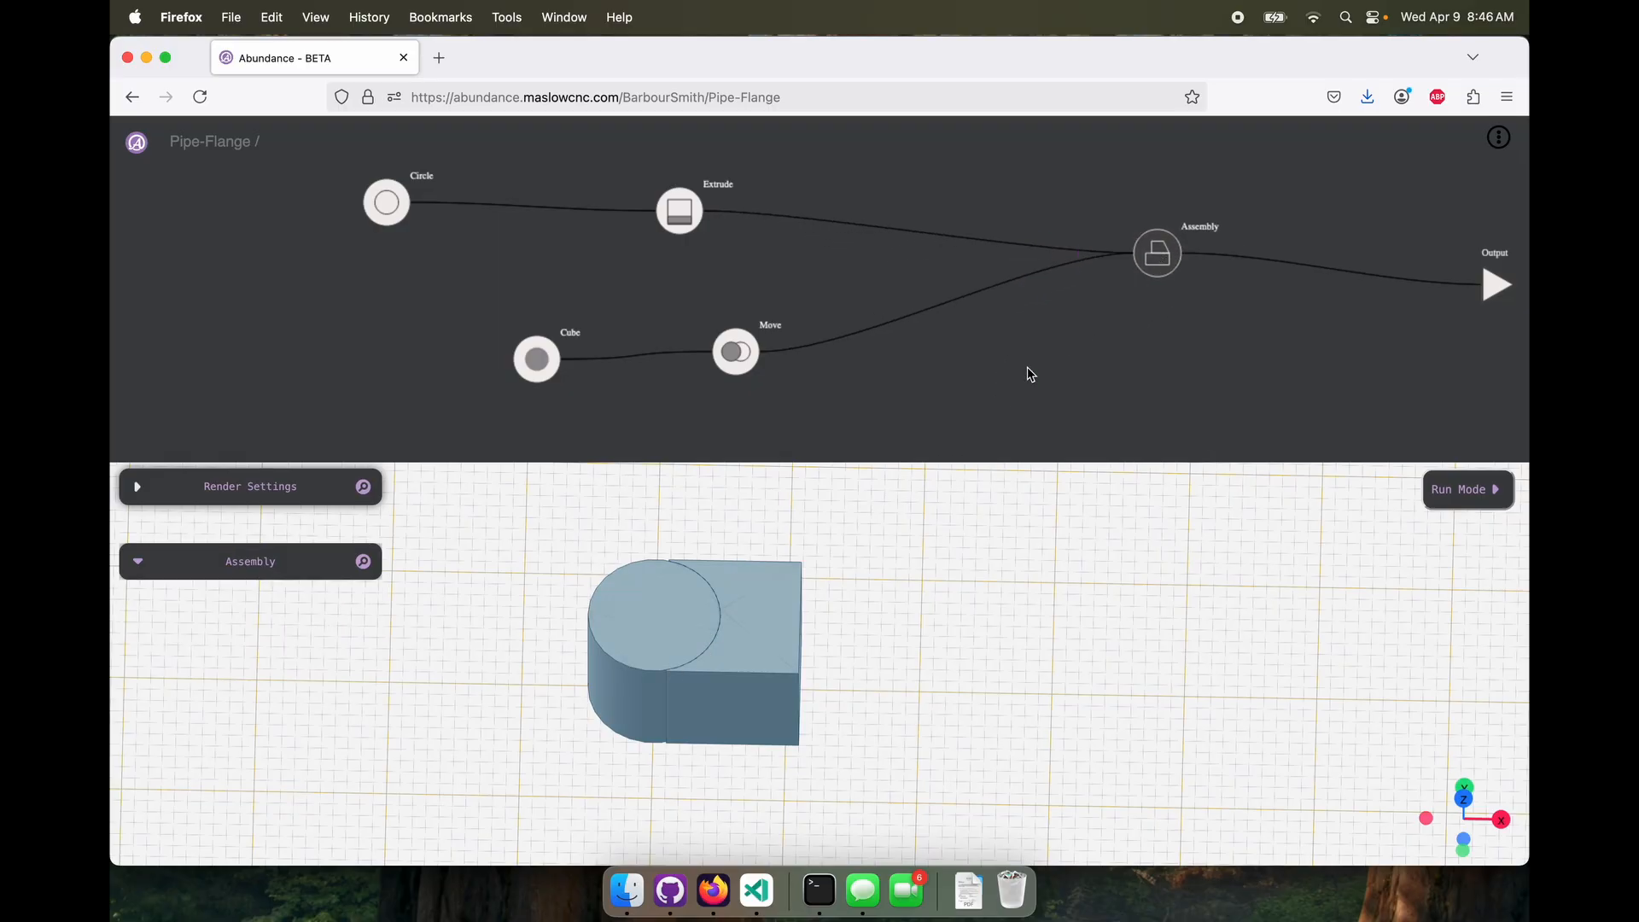
right_click(1028, 369)
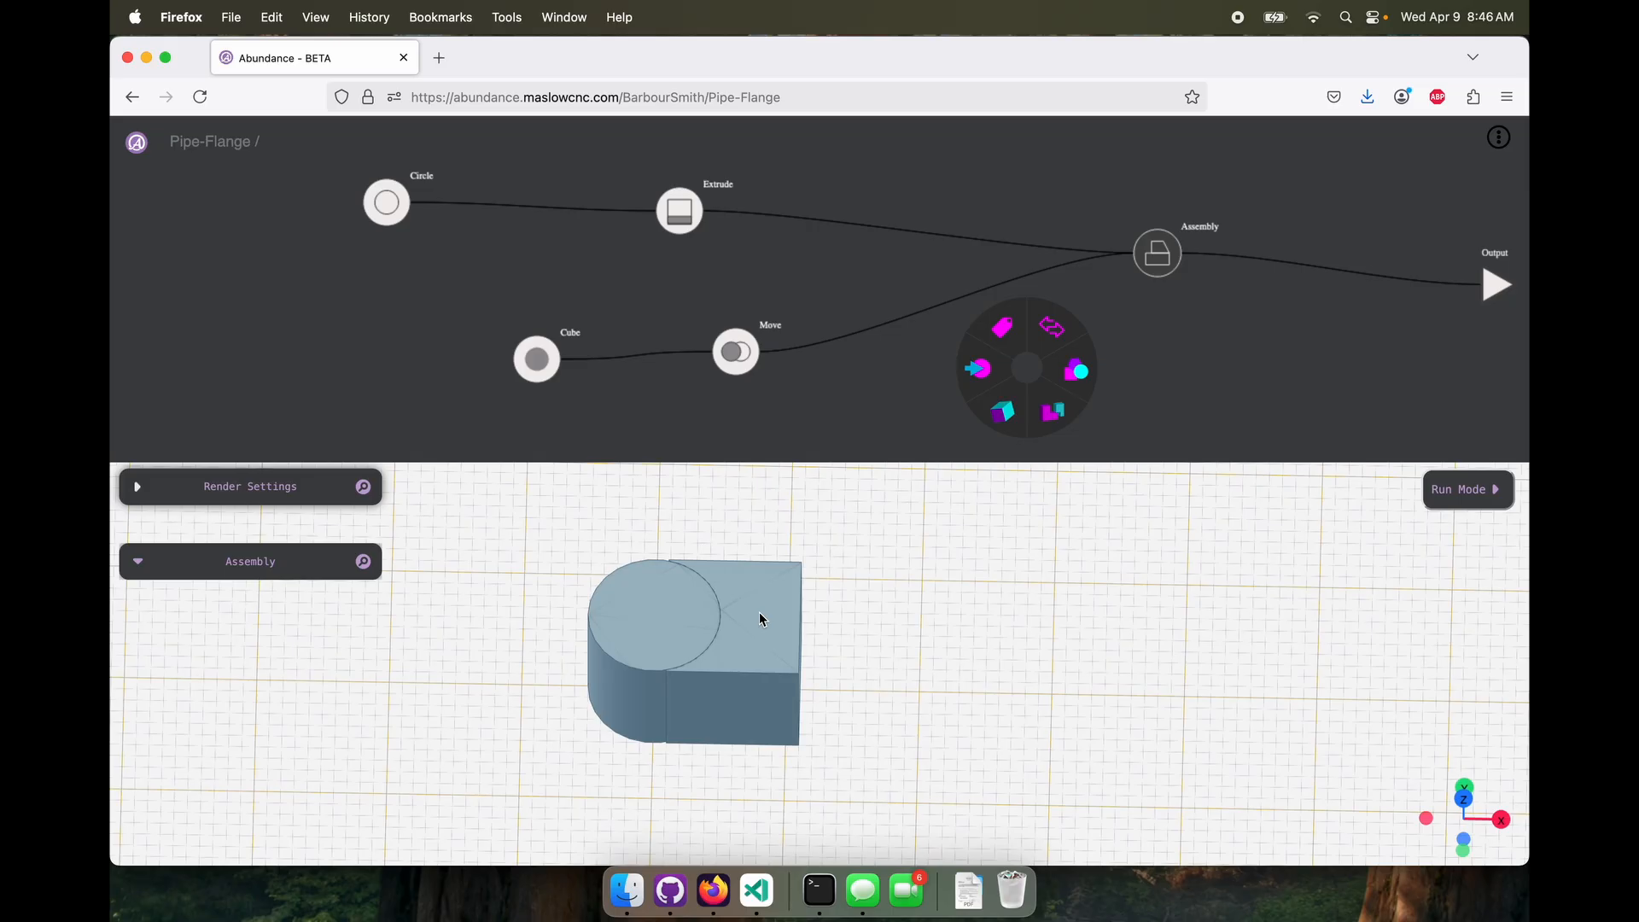
mouse_move(1014, 439)
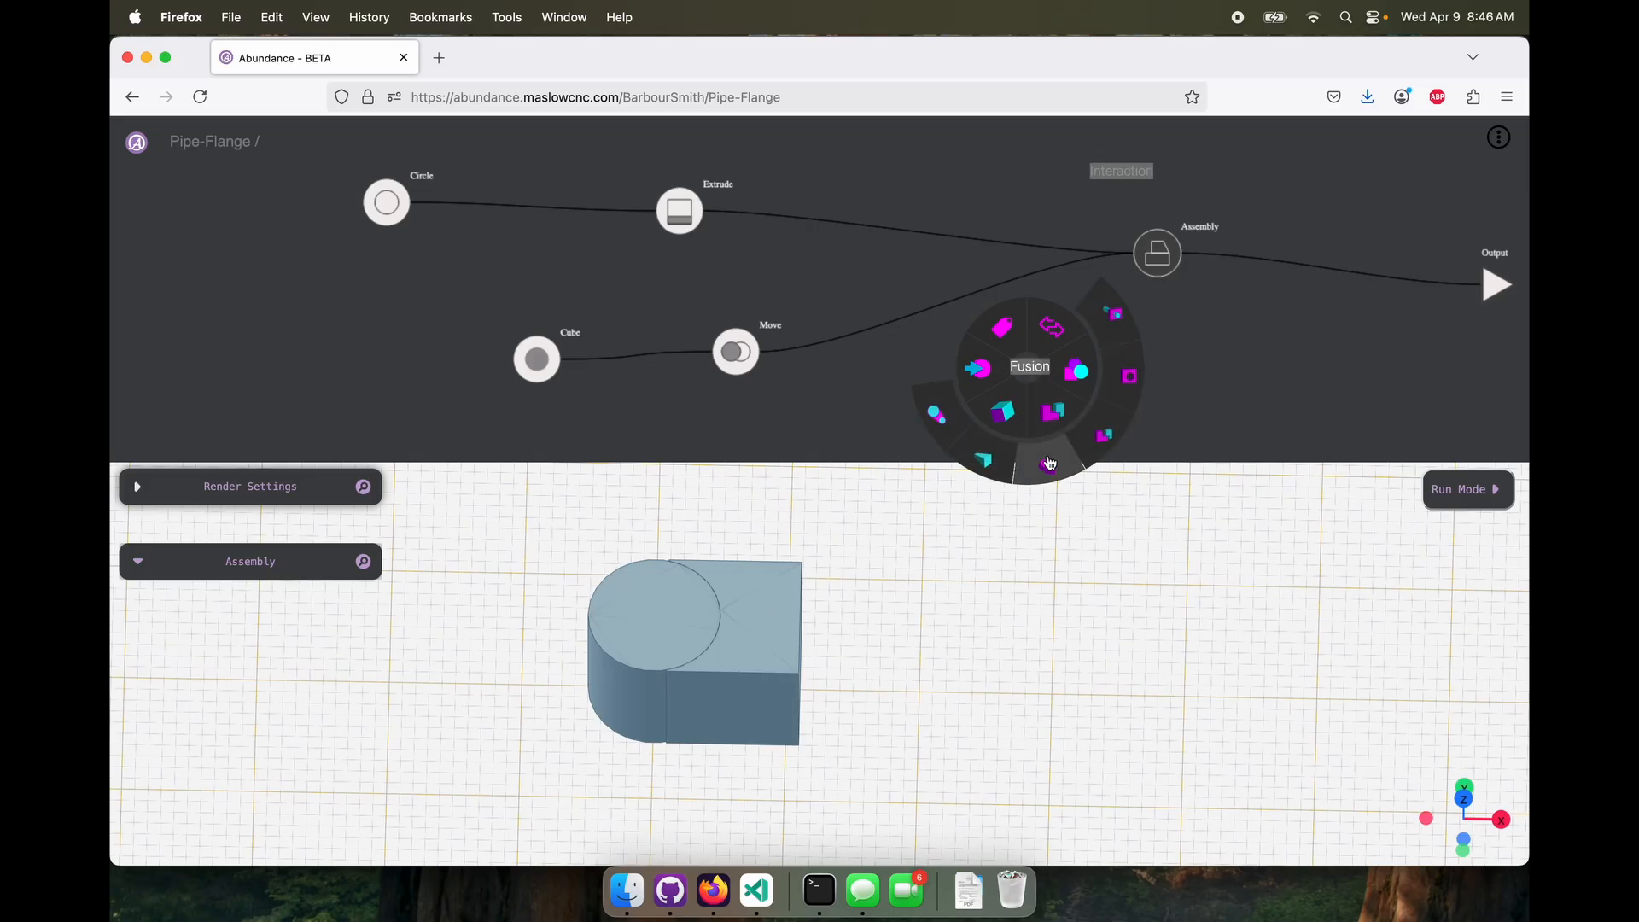
click(1051, 463)
drag(764, 351, 996, 350)
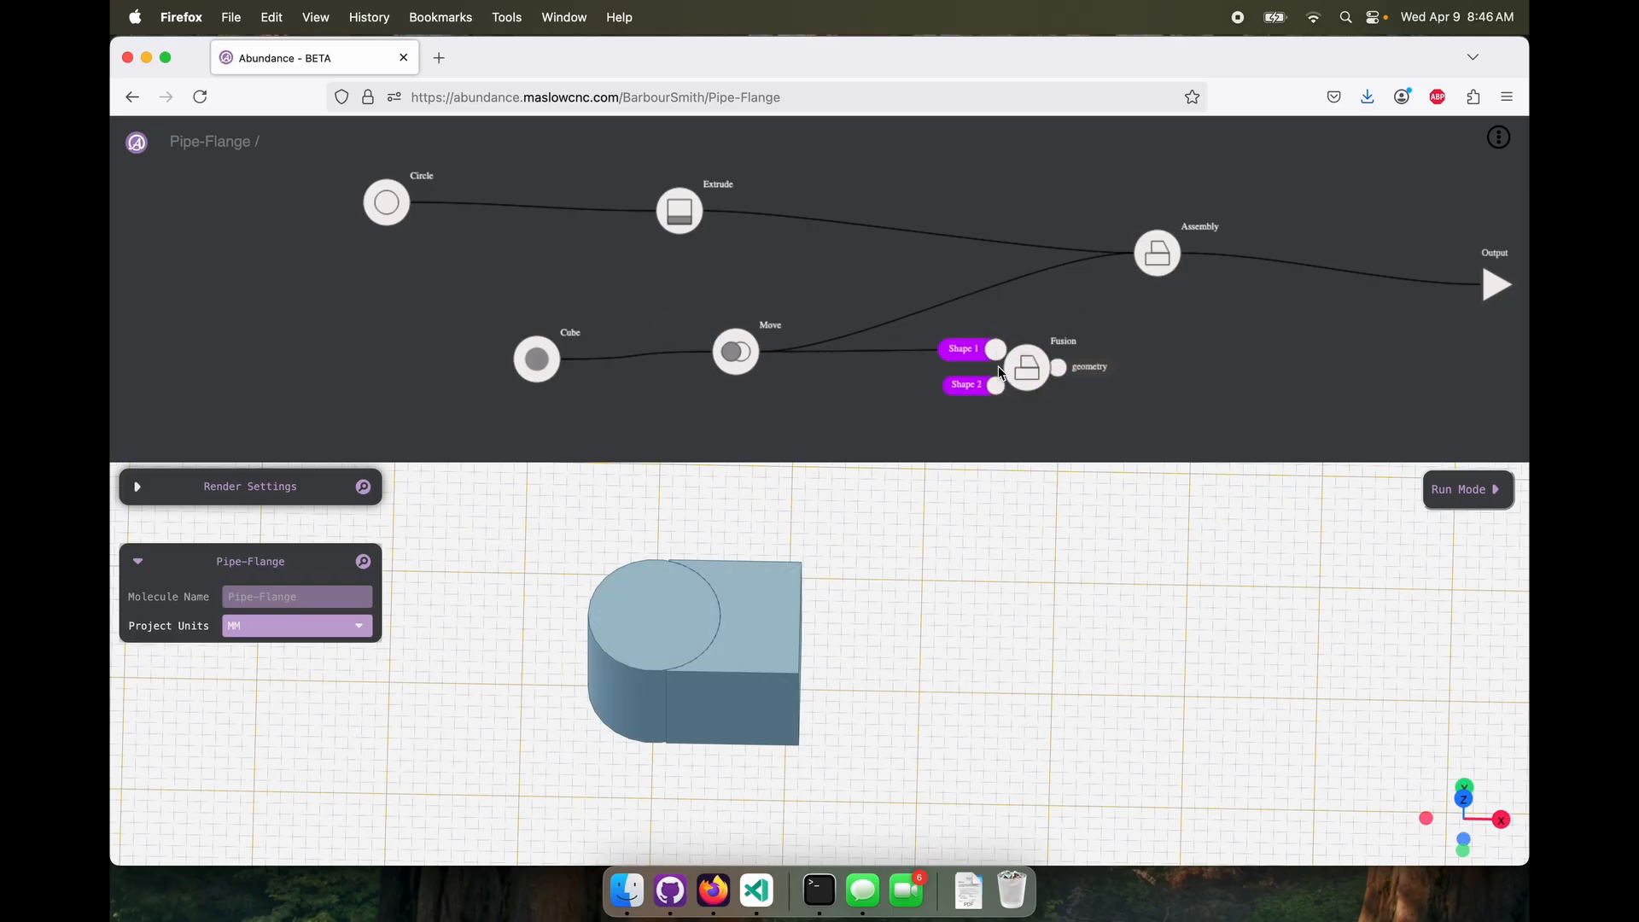
drag(698, 214, 1014, 391)
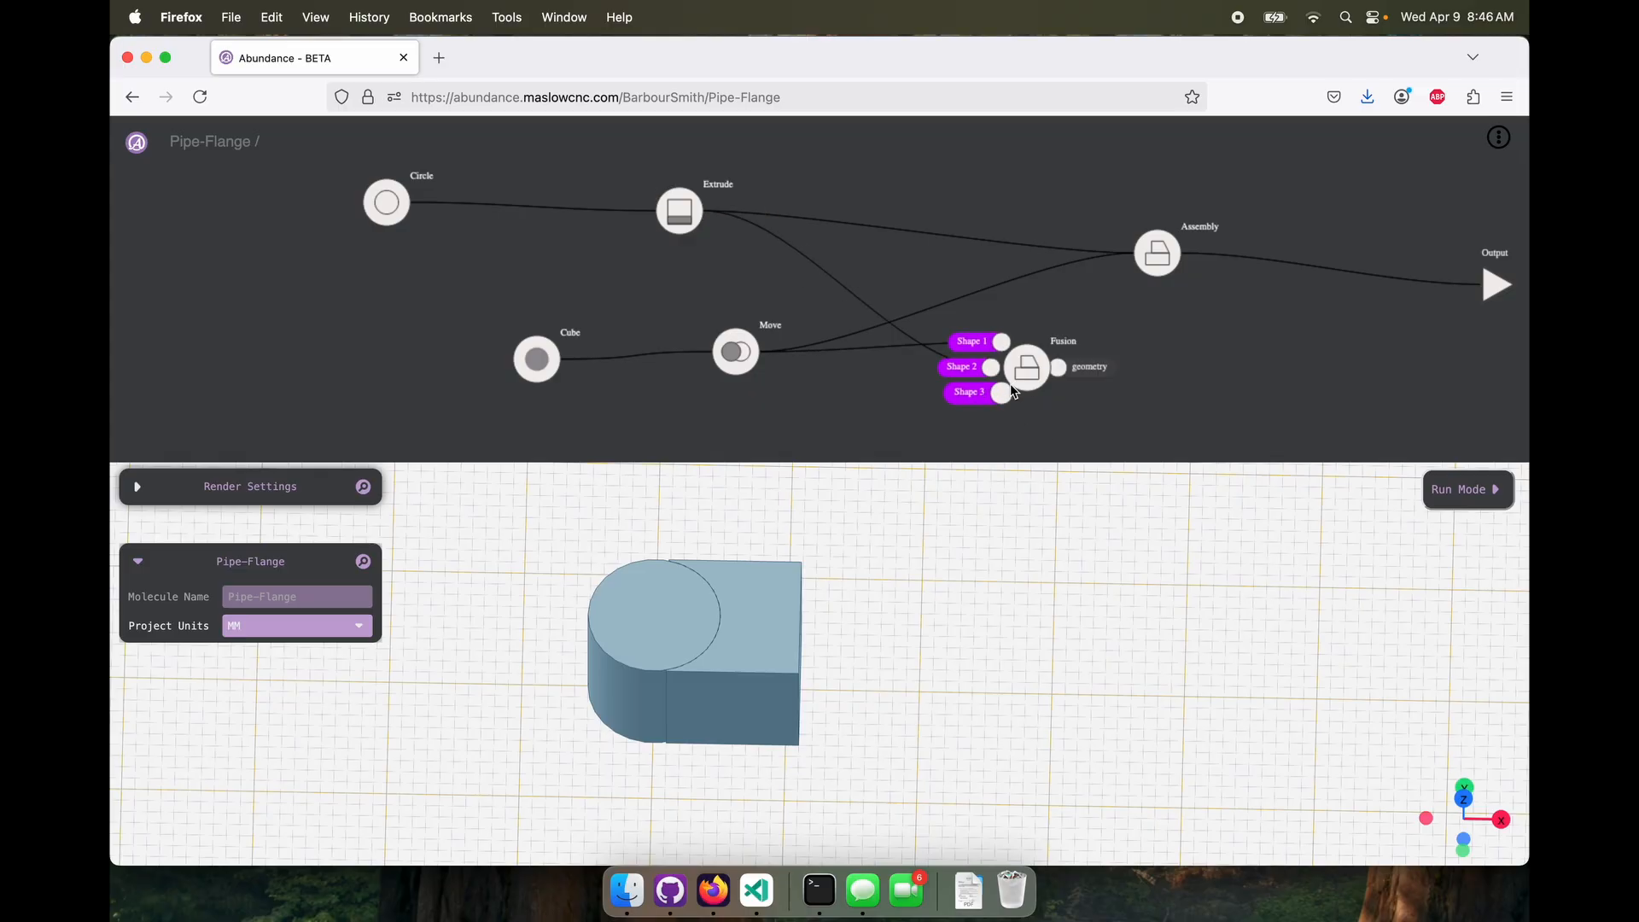
click(1014, 386)
mouse_move(765, 680)
mouse_down()
mouse_move(809, 643)
mouse_move(754, 691)
mouse_up()
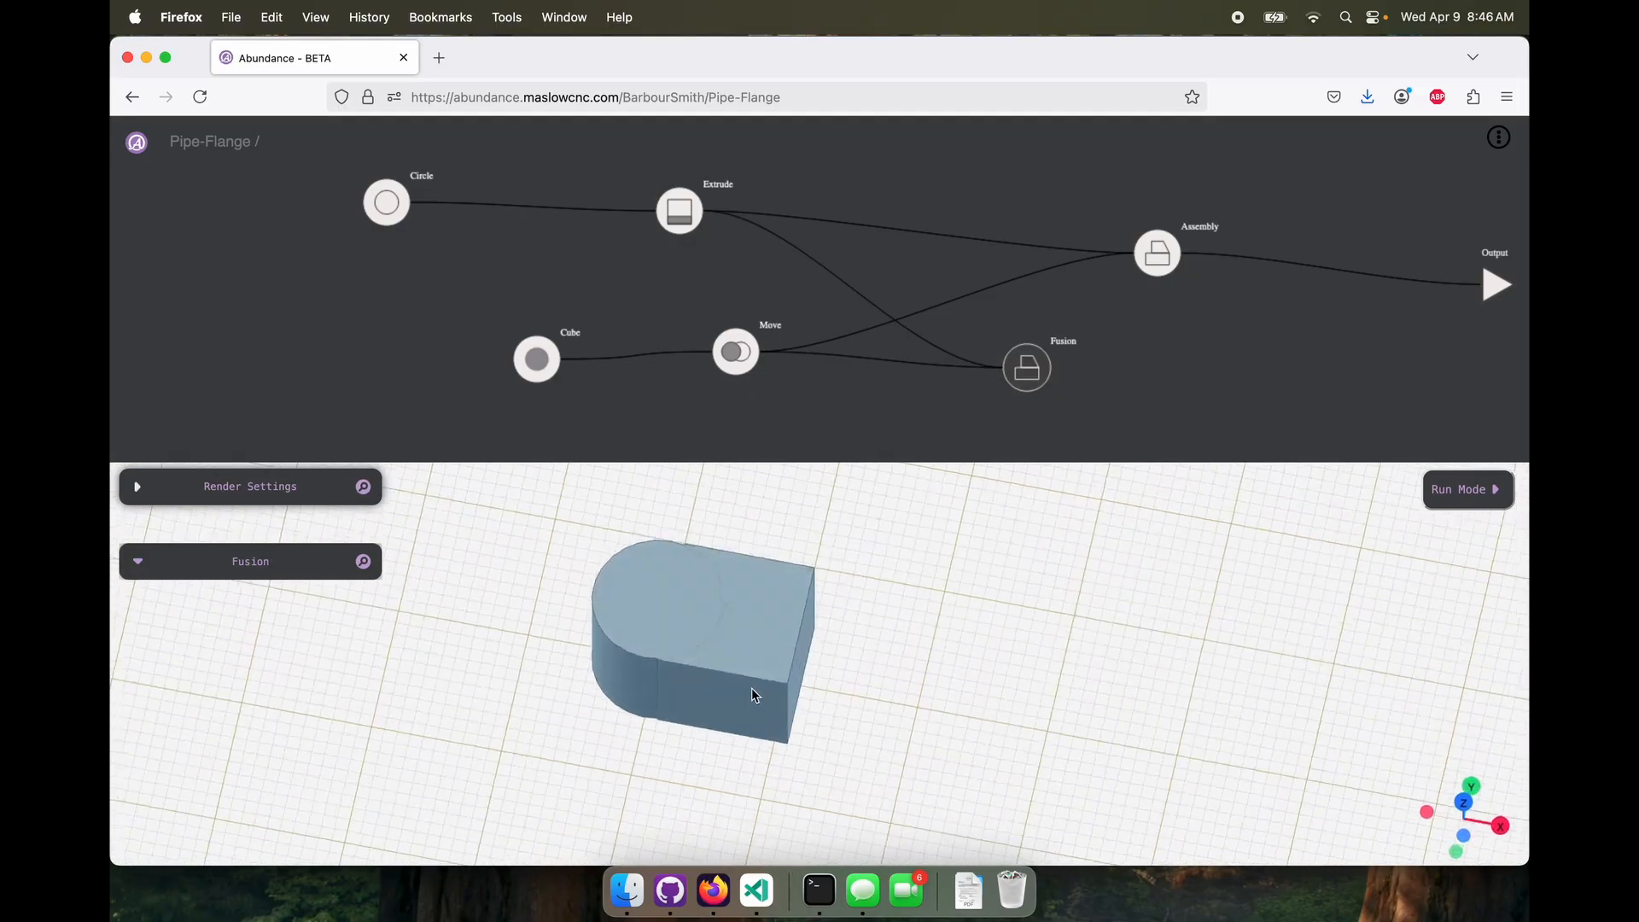
Delete the Assembly node and connect the Fusion's geometry to the project Output in its place
click(1168, 267)
key(BackSpace)
drag(1058, 367, 1462, 282)
drag(1027, 367, 1049, 297)
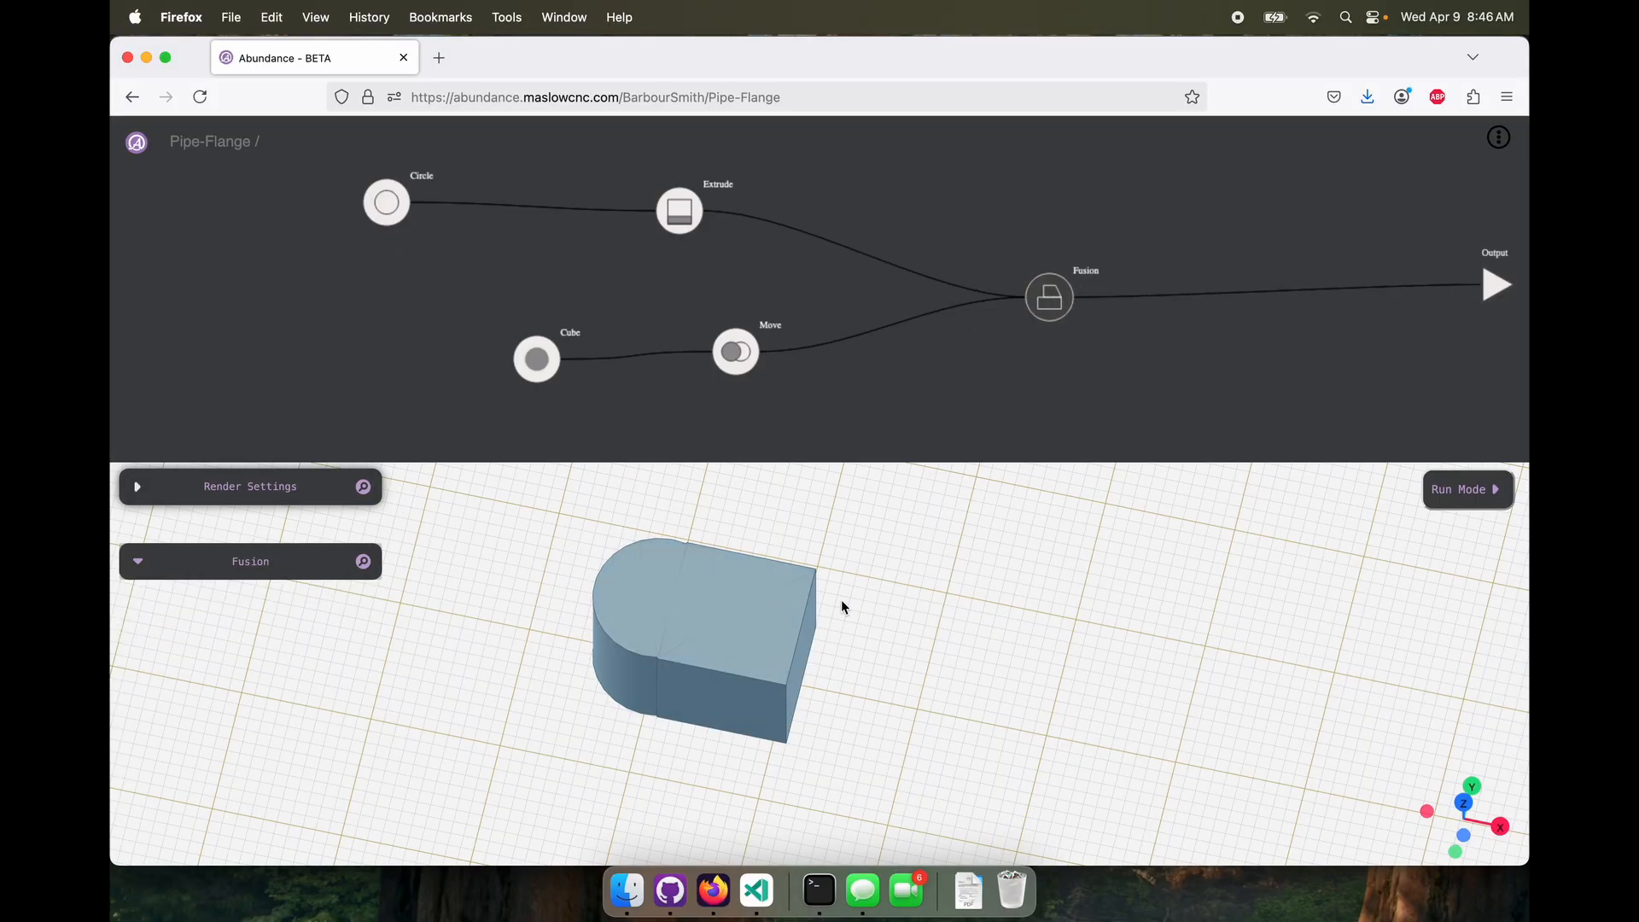
mouse_move(842, 601)
mouse_down()
mouse_move(889, 578)
mouse_move(823, 602)
mouse_up()
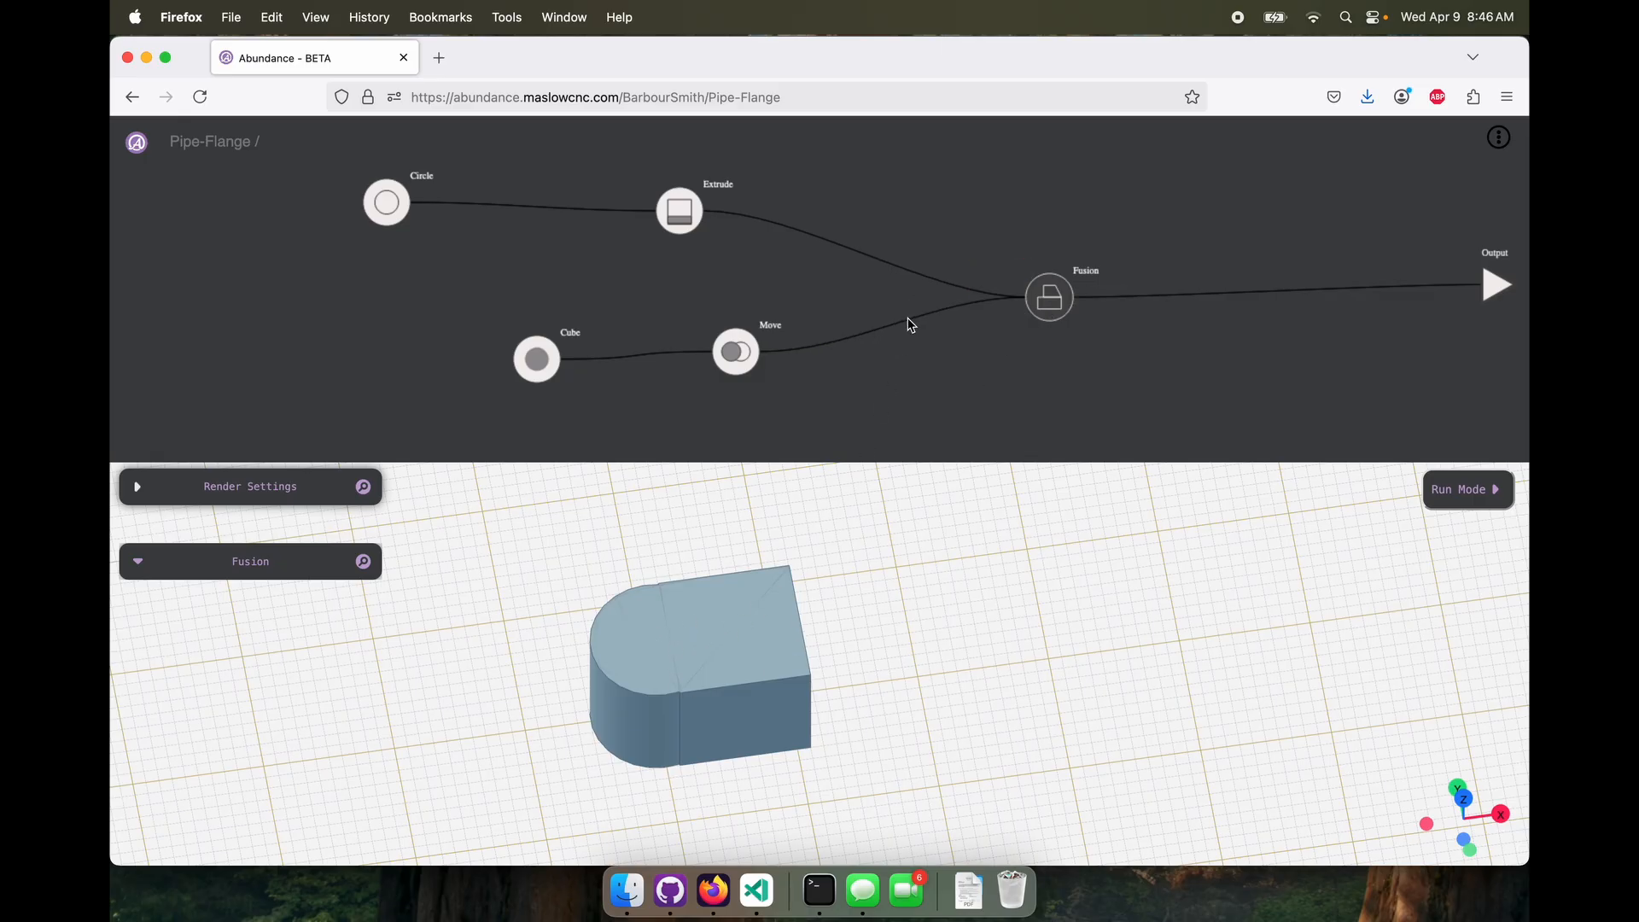
Replace the Fusion node with a Difference node, connecting Move to geometry1 and Extrude to geometry2
drag(1054, 304, 1021, 292)
key(Delete)
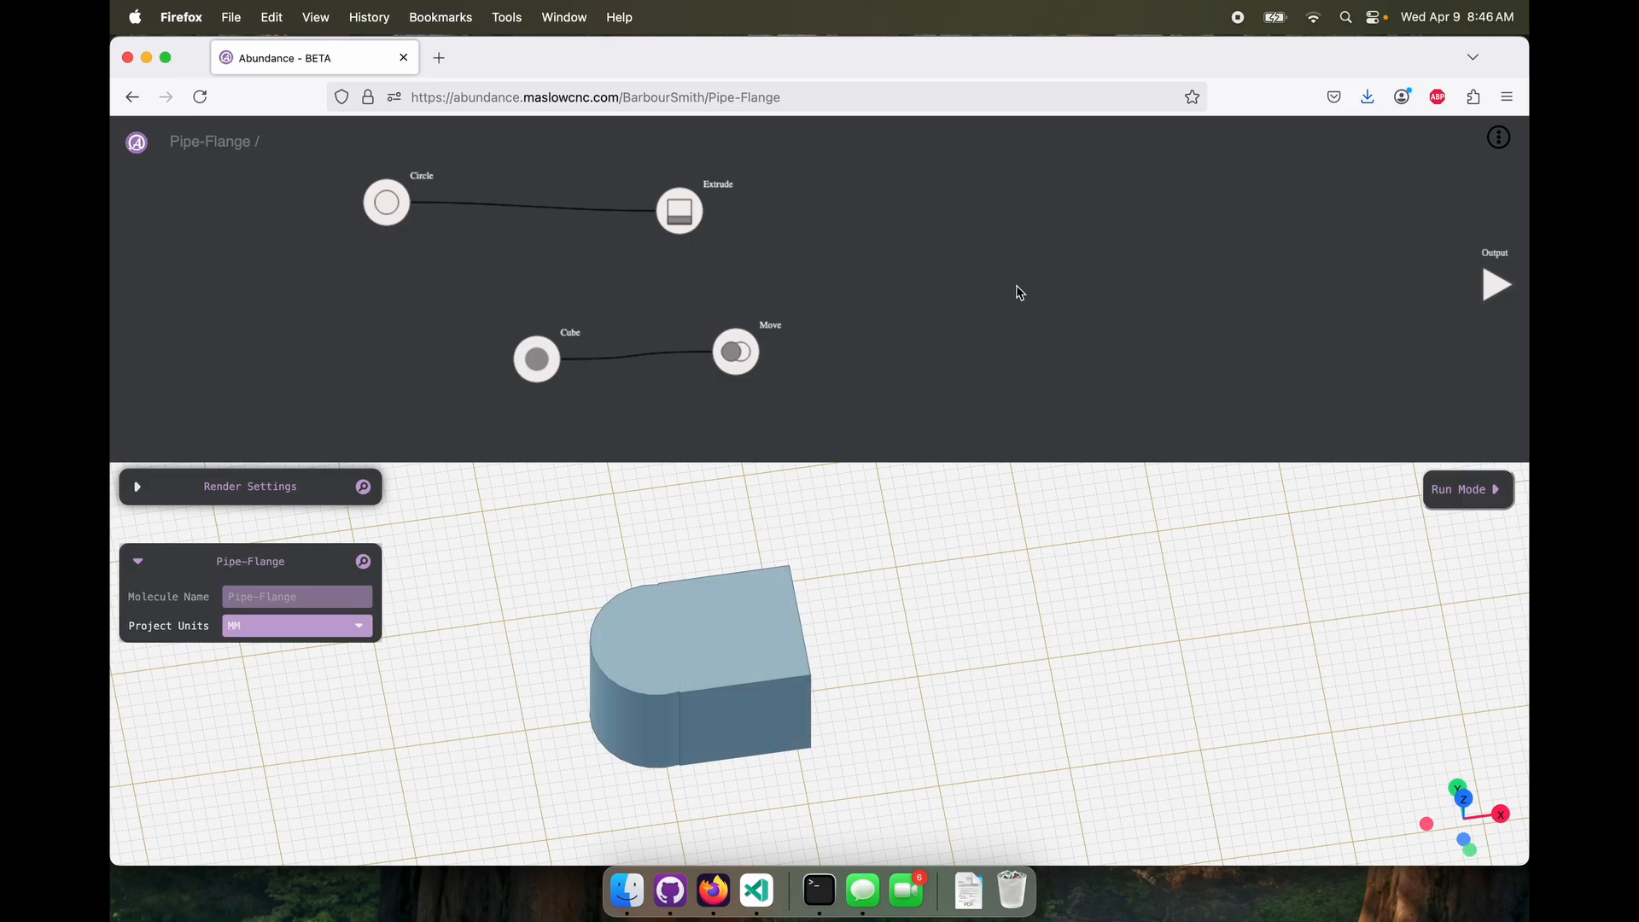
right_click(1016, 288)
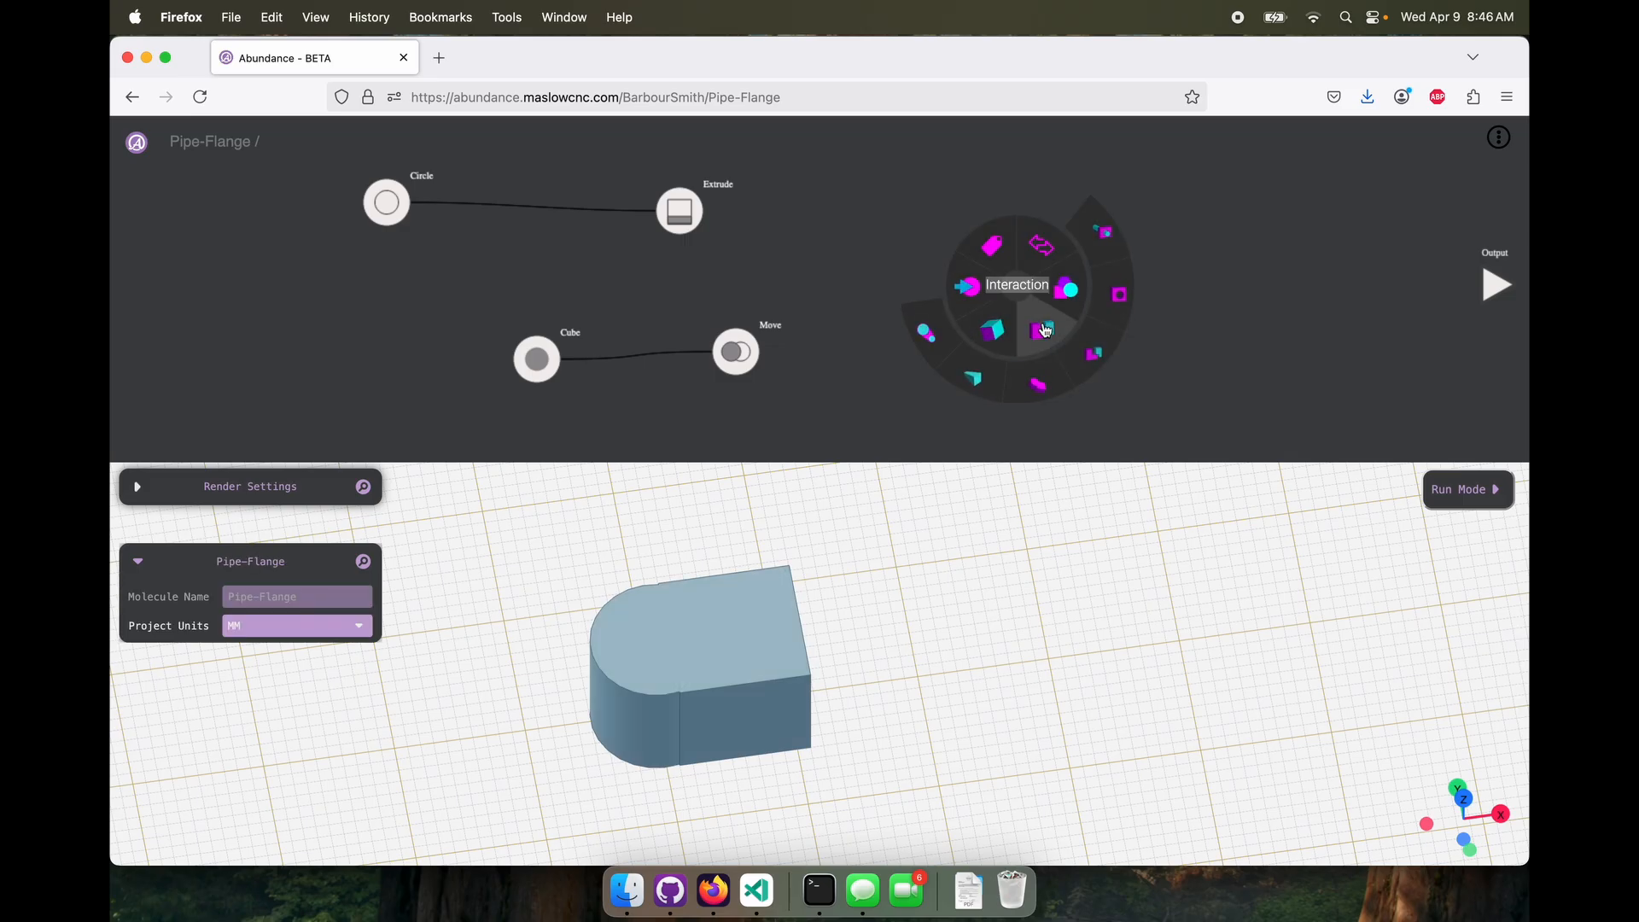
click(1120, 308)
drag(762, 352, 983, 301)
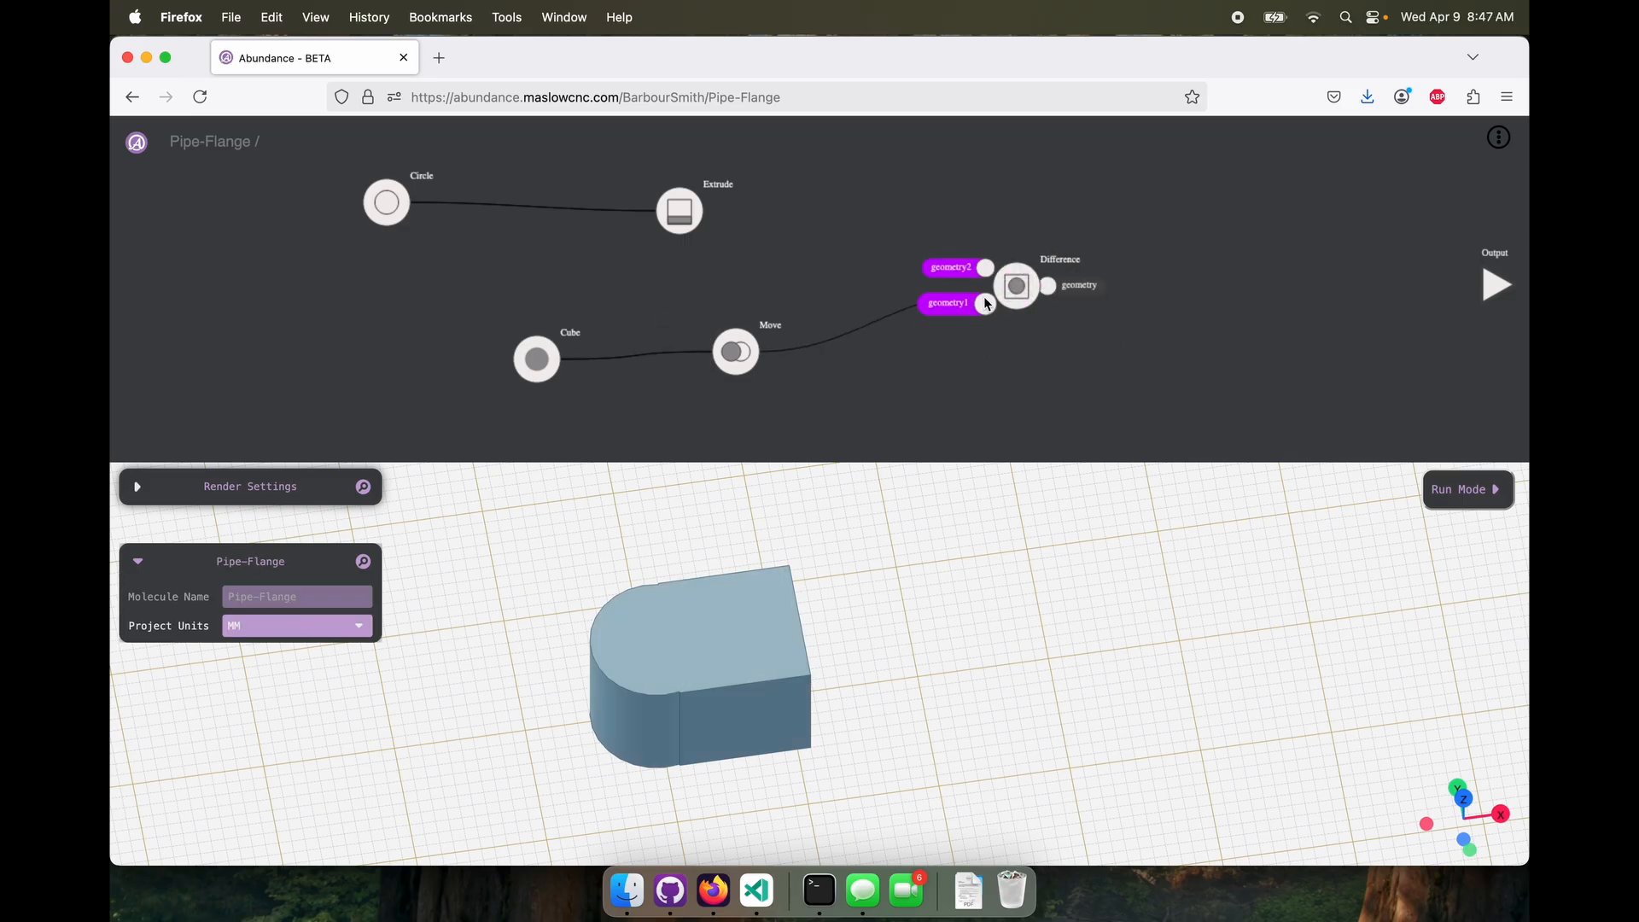
drag(714, 212, 991, 272)
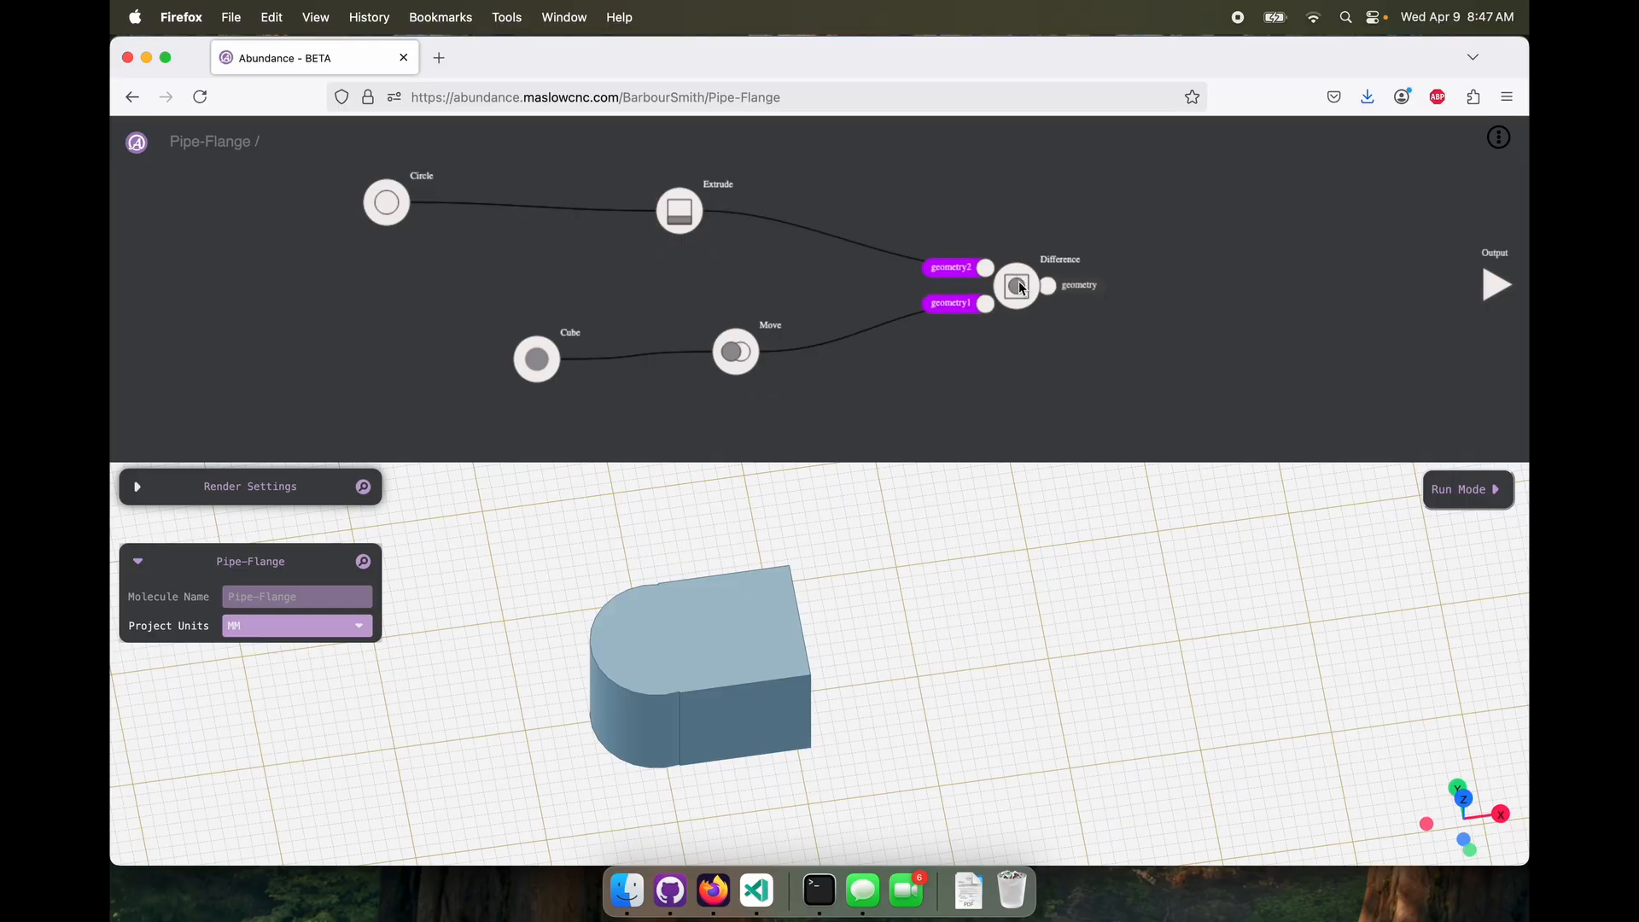
Inspect the Difference result from several angles and connect its geometry to the project Output
click(1022, 289)
mouse_move(801, 658)
mouse_down()
mouse_move(823, 623)
mouse_move(794, 647)
mouse_up()
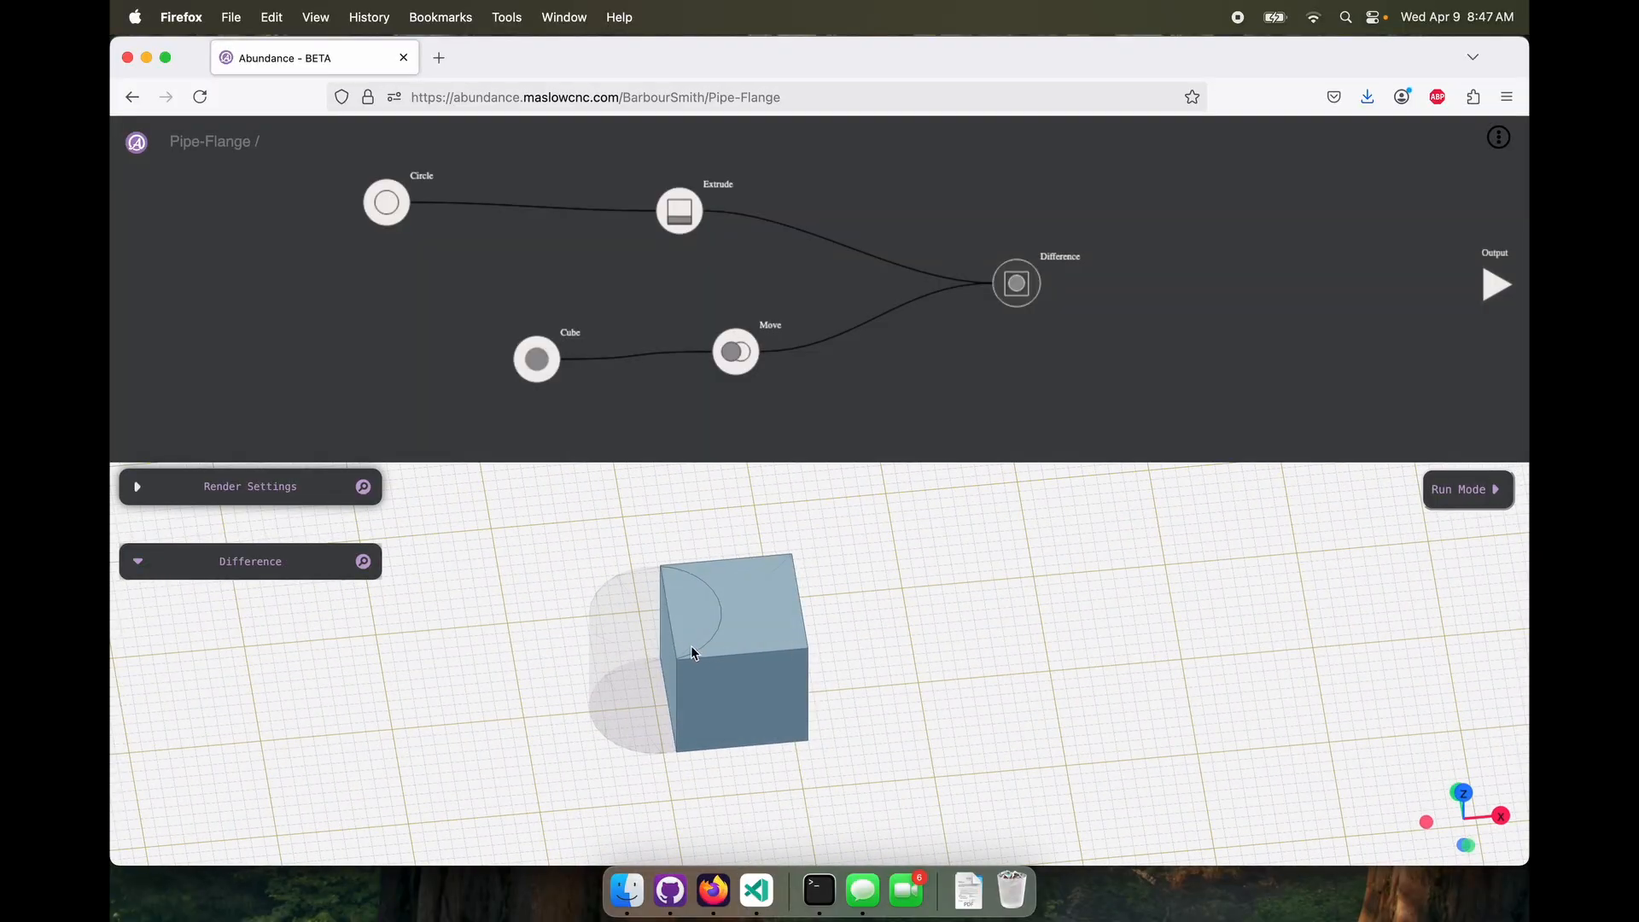
drag(692, 654, 684, 685)
scroll(683, 690, up, 5)
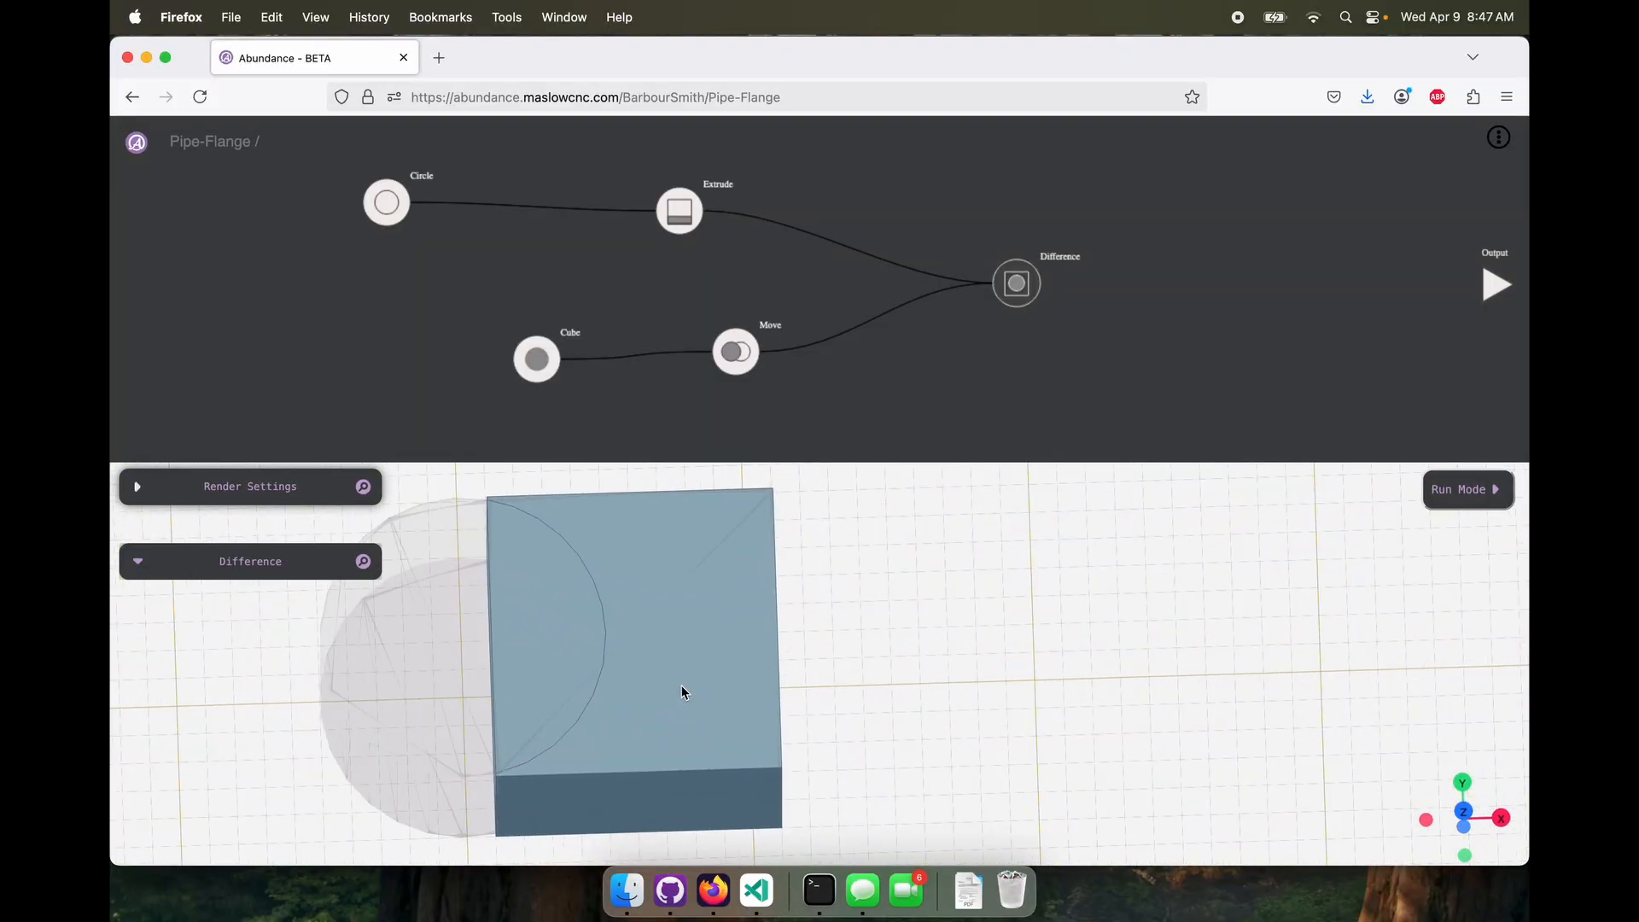
scroll(683, 690, down, 5)
drag(849, 469, 758, 673)
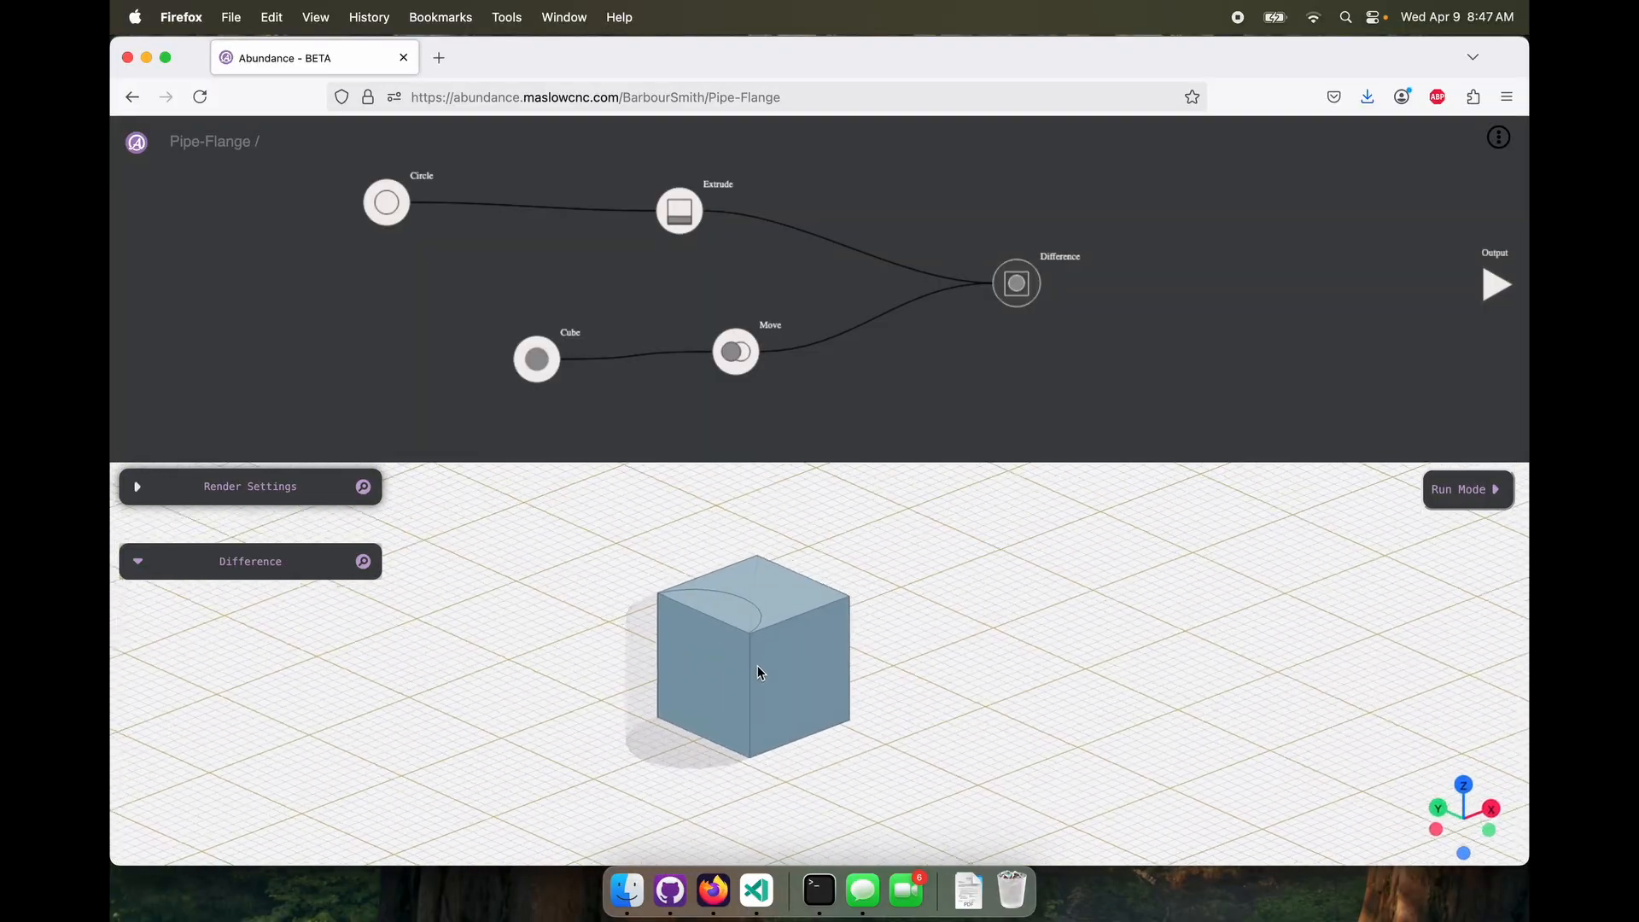
drag(1063, 285, 1482, 286)
drag(907, 623, 859, 667)
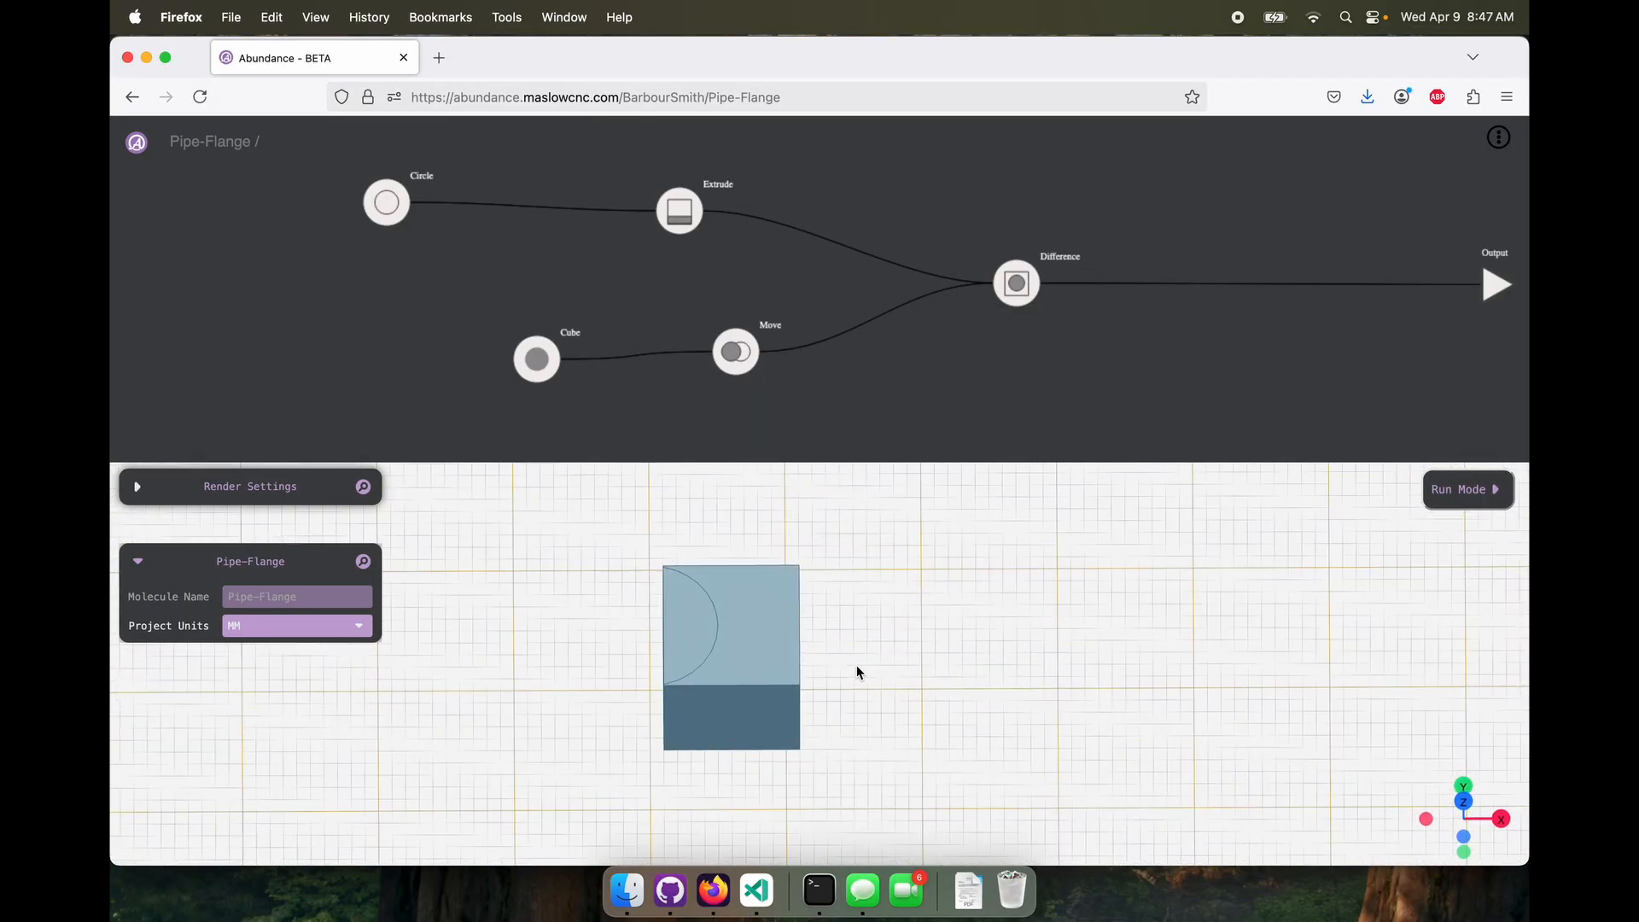
Swap the Difference inputs, connecting Extrude to geometry1 and Move to geometry2, and inspect the resulting solid
click(687, 221)
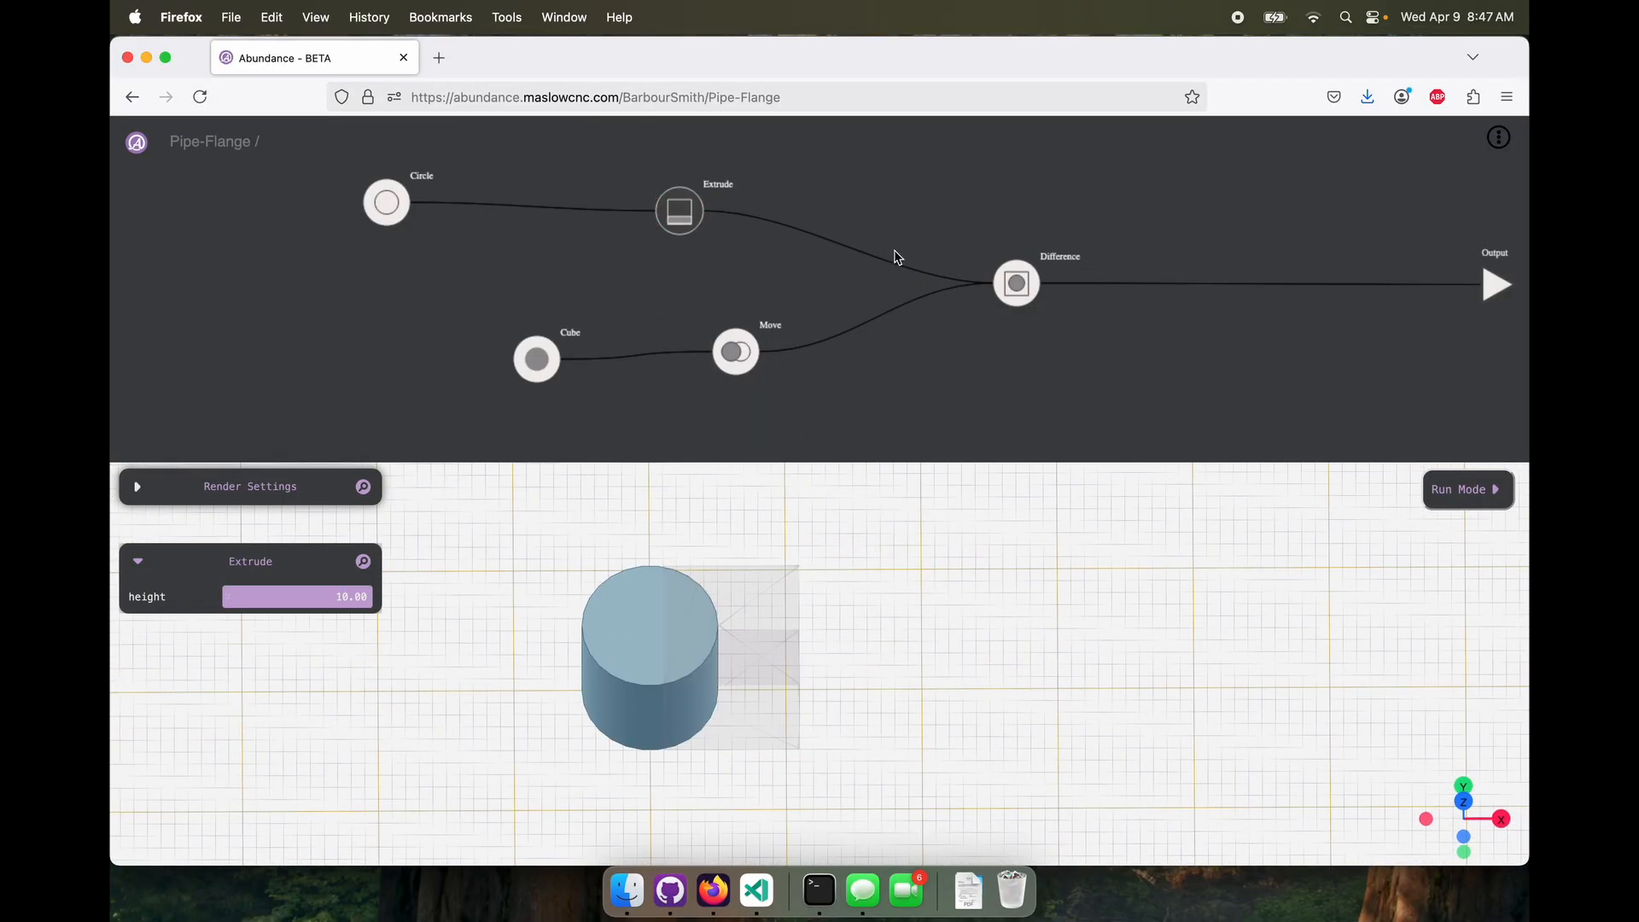
click(985, 303)
key(BackSpace)
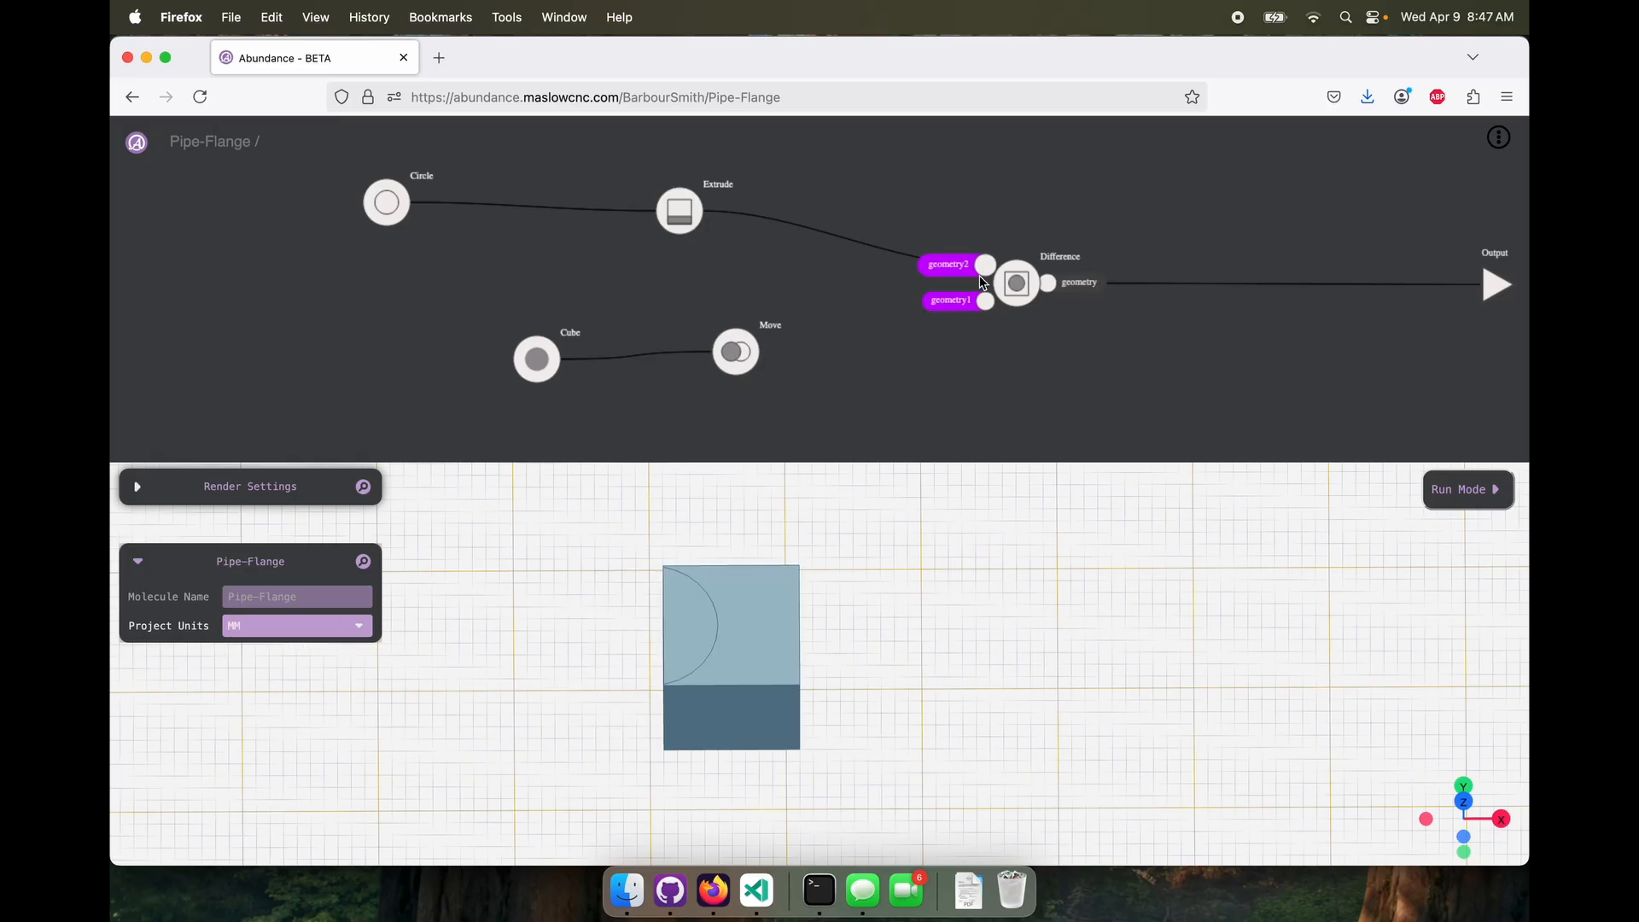
click(983, 269)
key(BackSpace)
drag(708, 214, 988, 267)
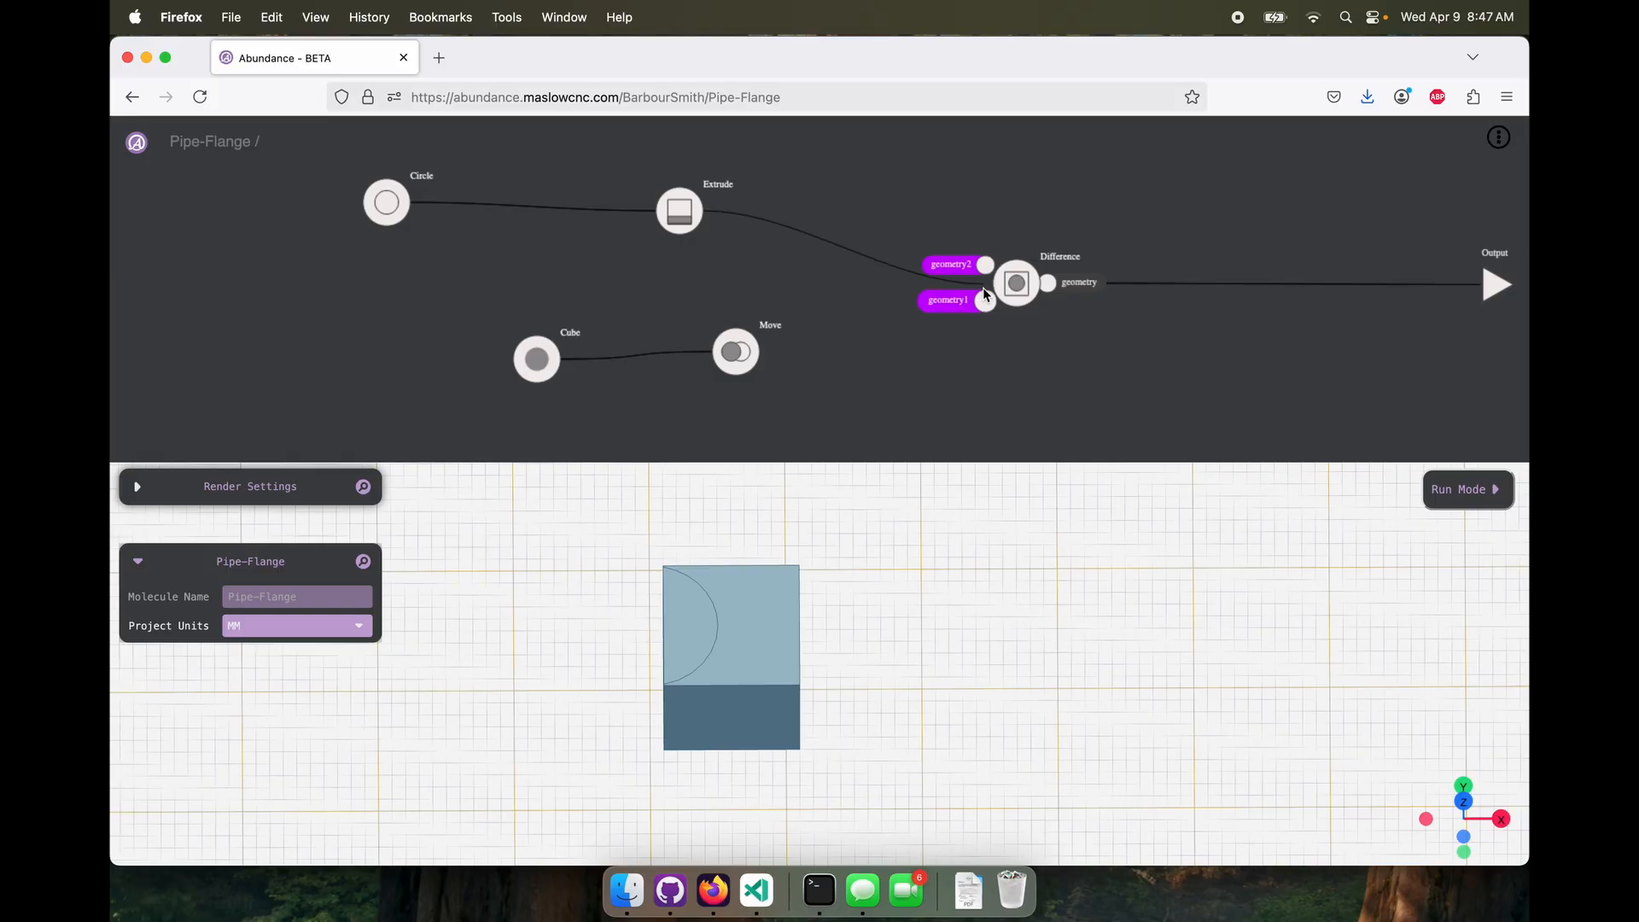
drag(768, 352, 986, 269)
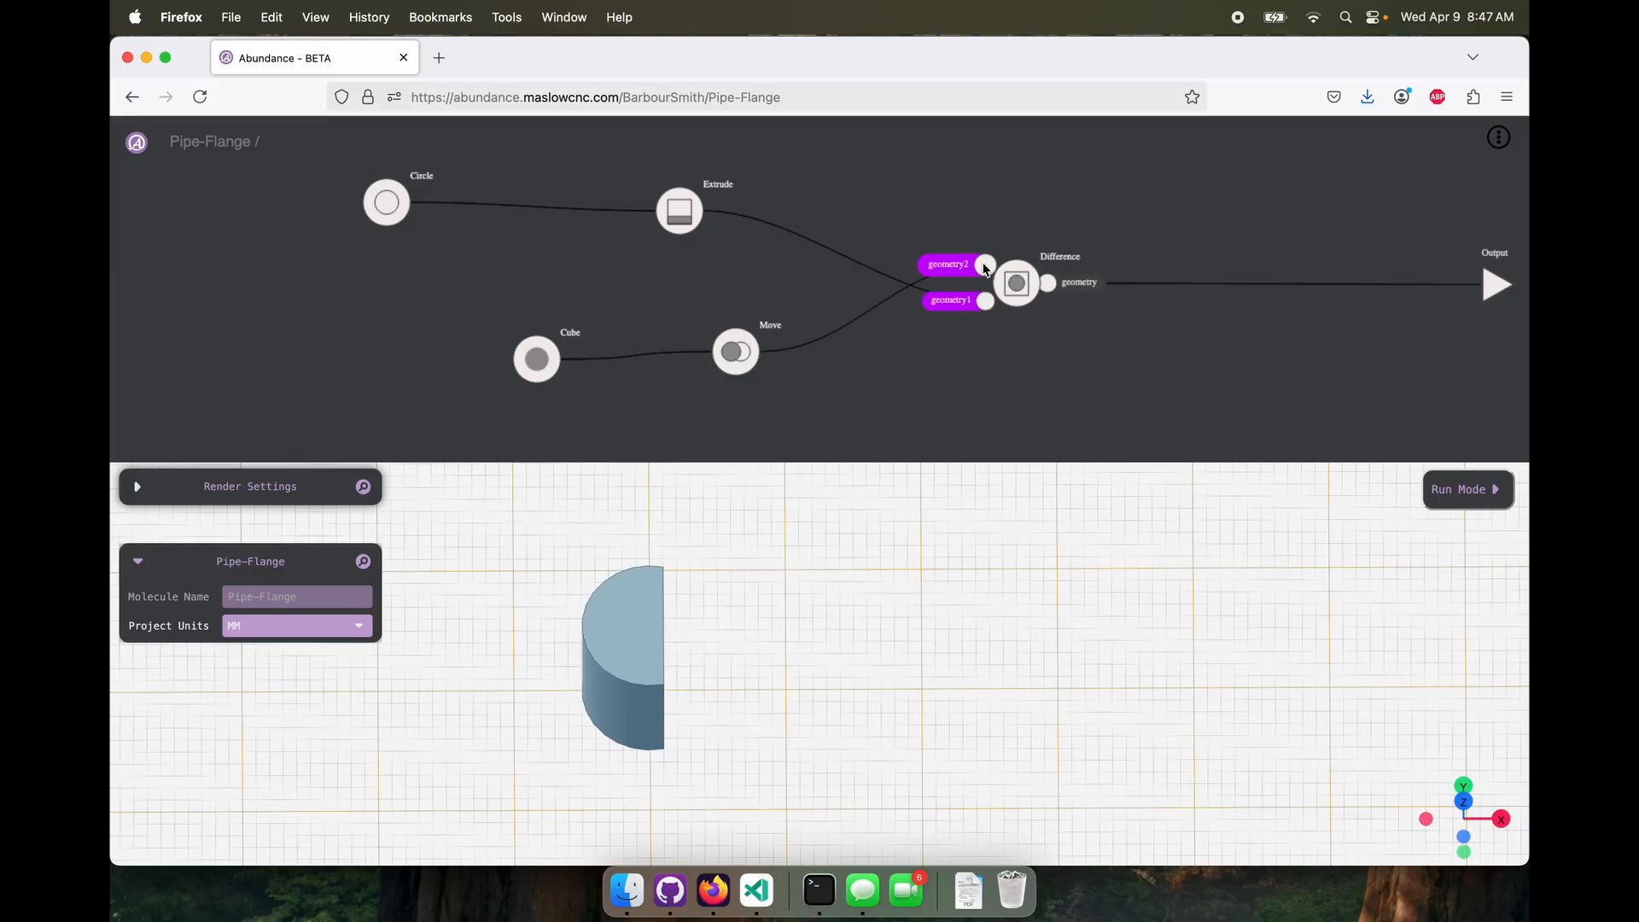
click(1016, 282)
drag(888, 614, 895, 658)
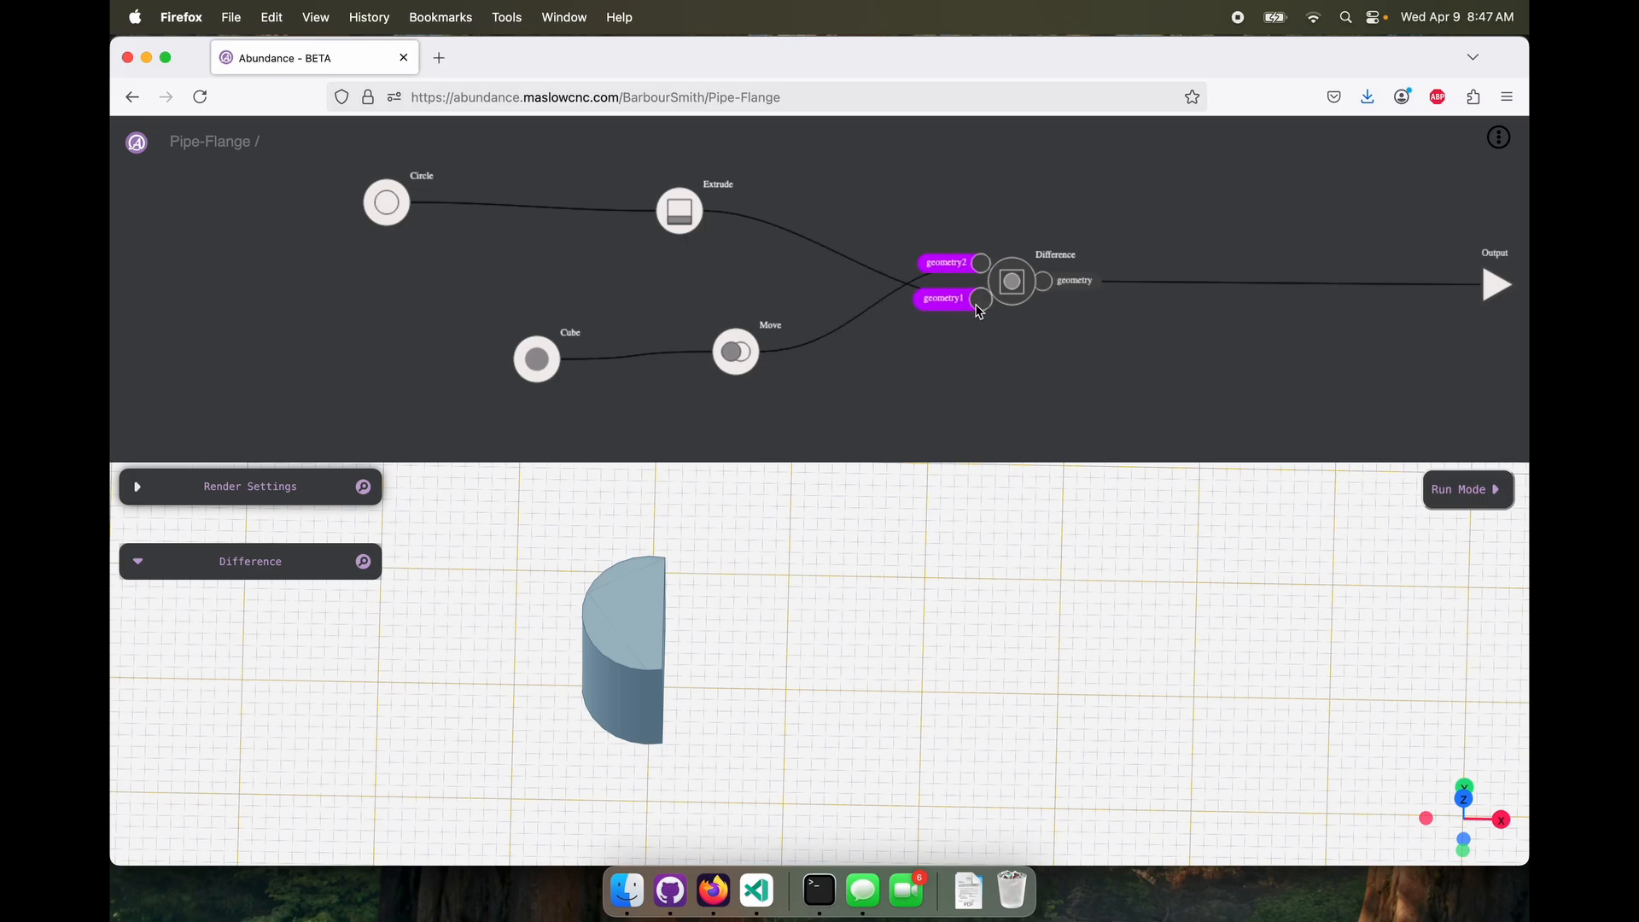
Disconnect both geometry inputs from the Difference node
click(980, 304)
key(BackSpace)
click(980, 265)
key(BackSpace)
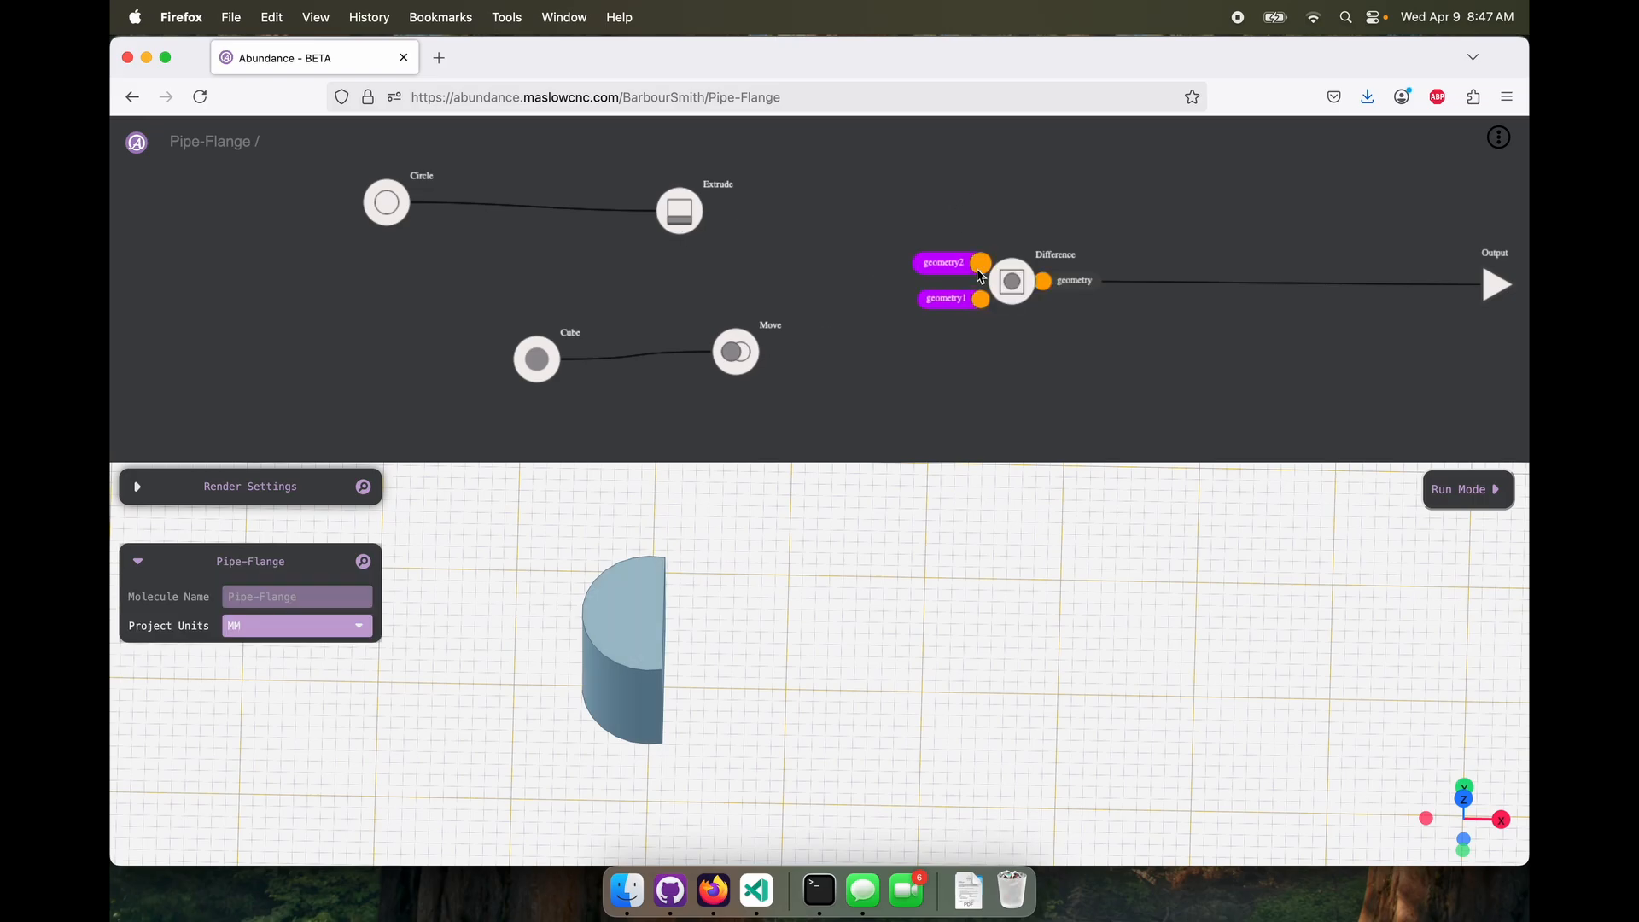
mouse_move(714, 213)
drag(712, 212, 1008, 303)
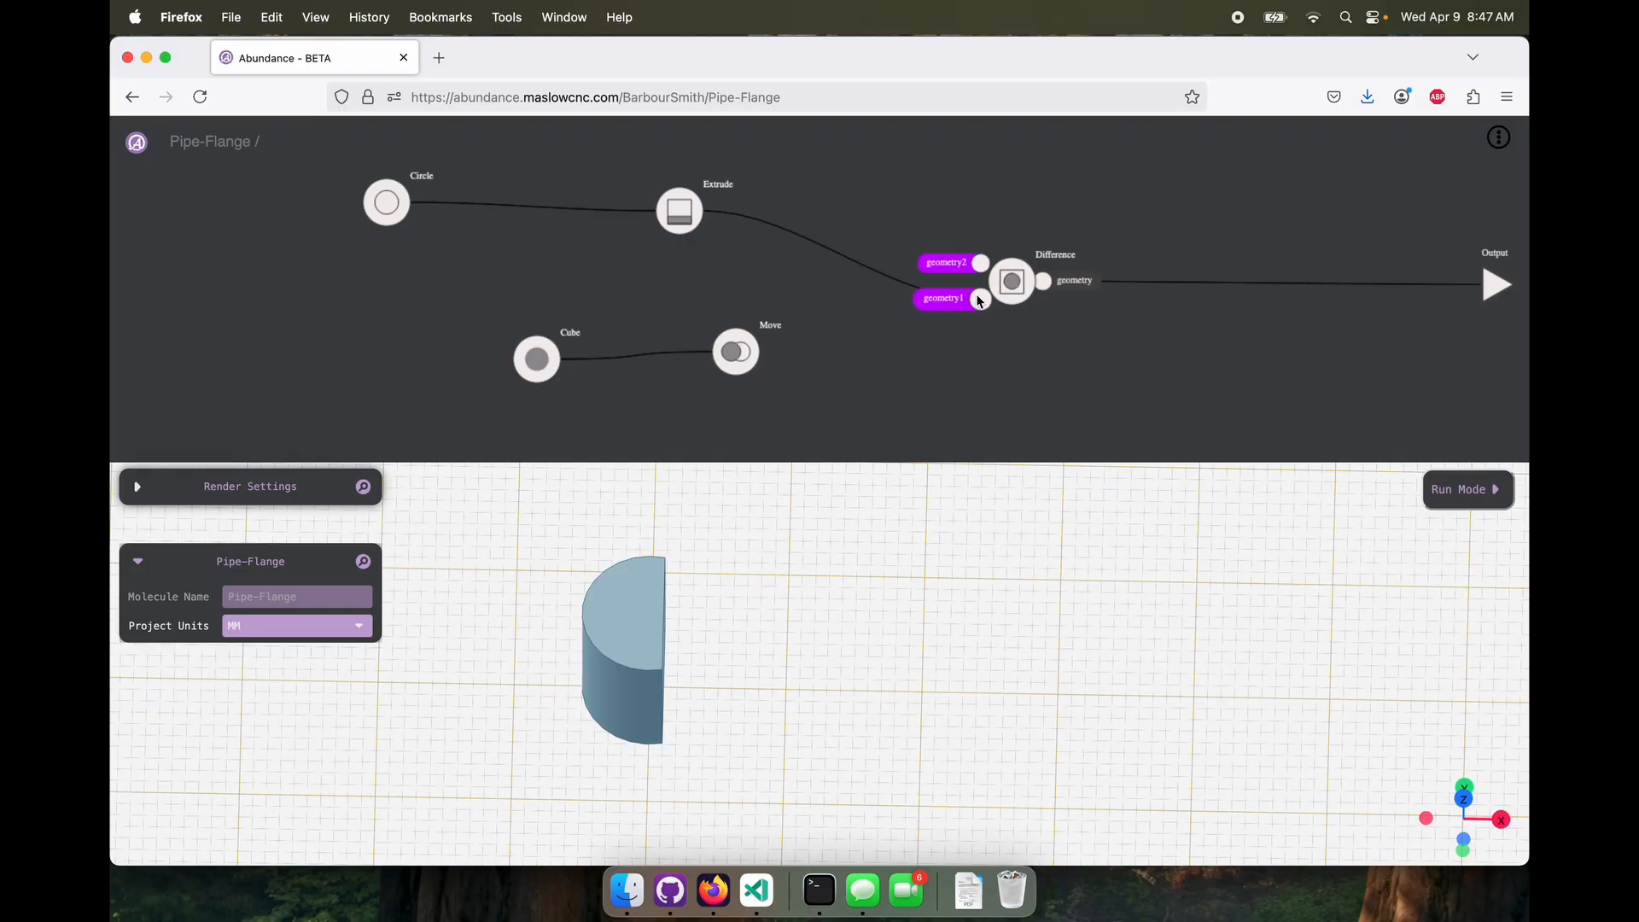
click(981, 302)
key(BackSpace)
Connect Move to the Difference's geometry1 and Extrude to geometry2, and inspect where the cylinder meets the cube's edge
mouse_move(743, 350)
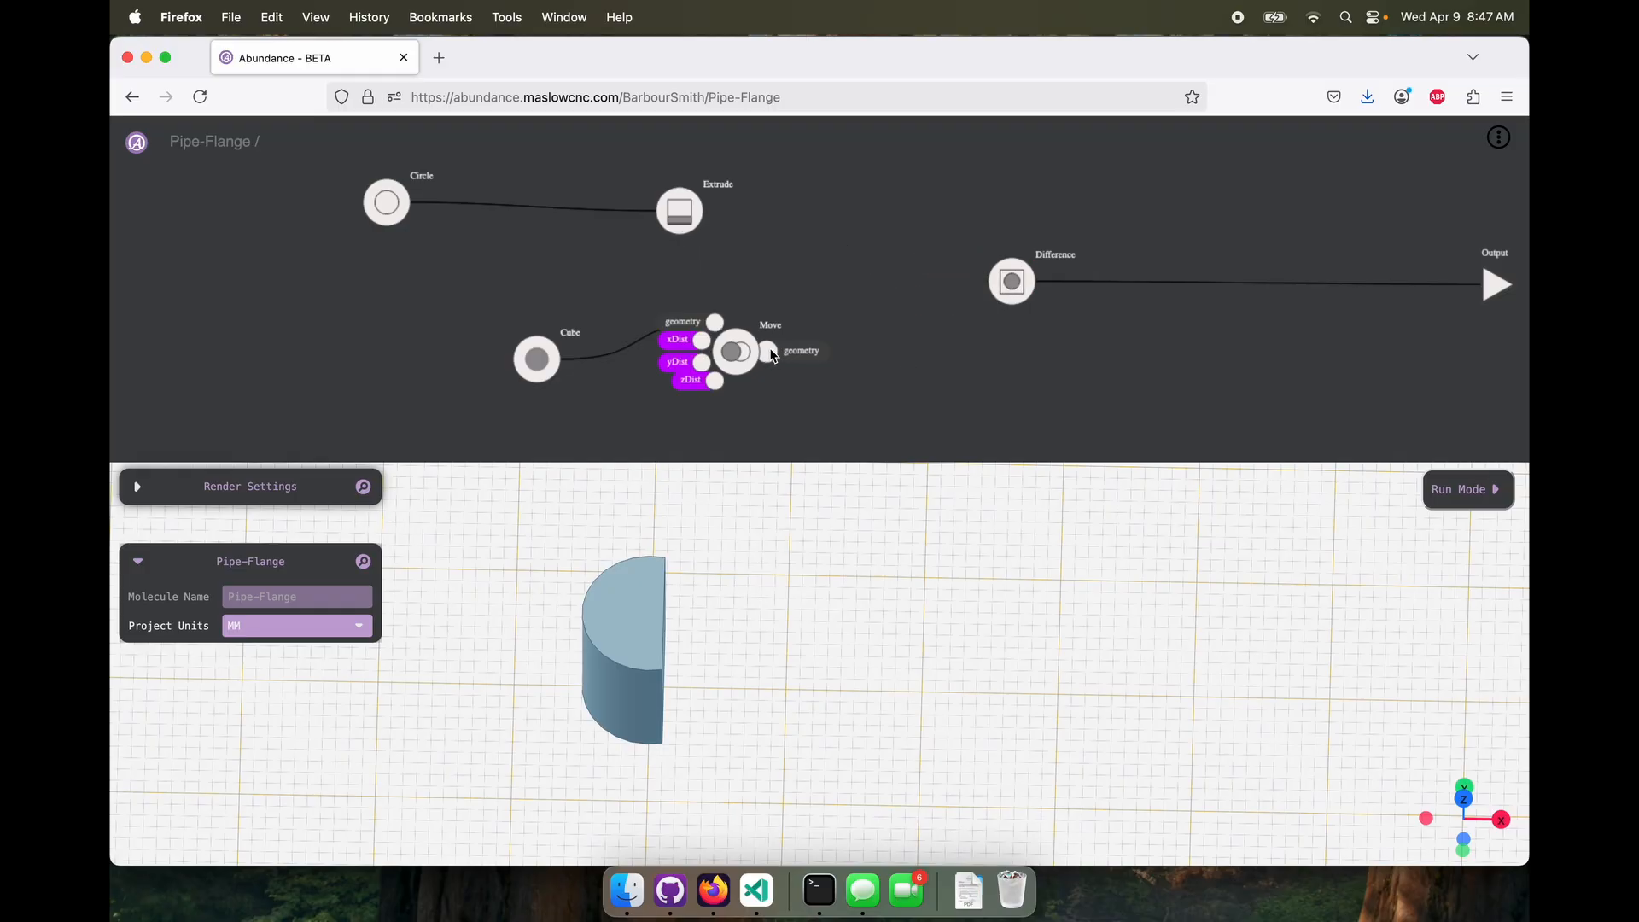
drag(767, 352, 982, 303)
mouse_move(680, 211)
drag(710, 211, 981, 266)
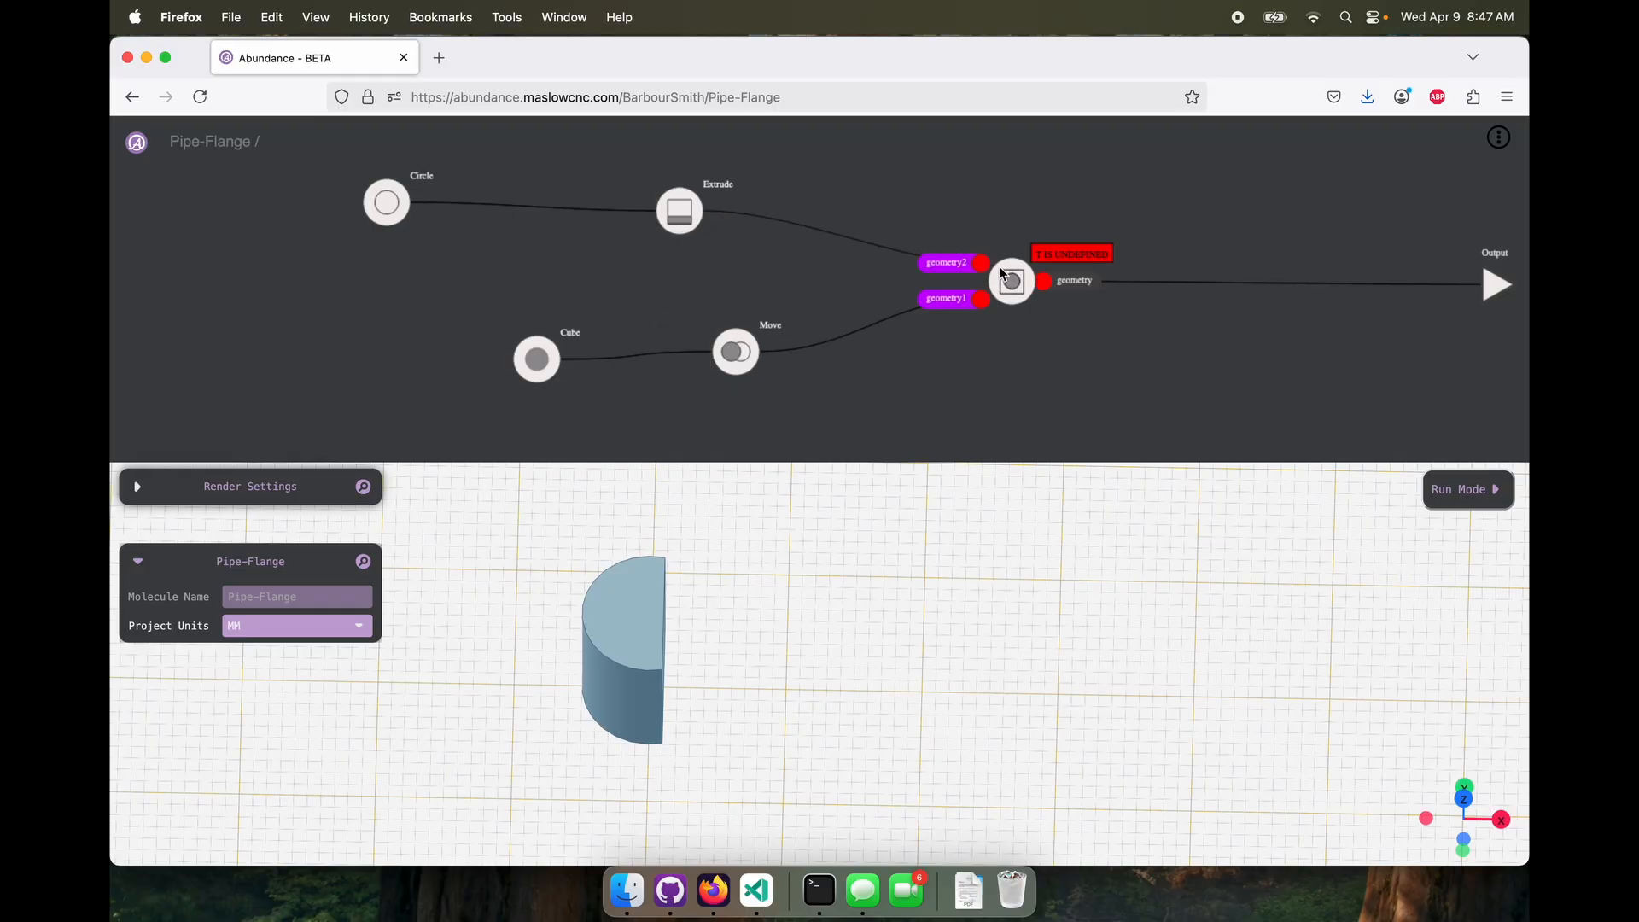
drag(688, 685, 570, 729)
scroll(683, 725, up, 5)
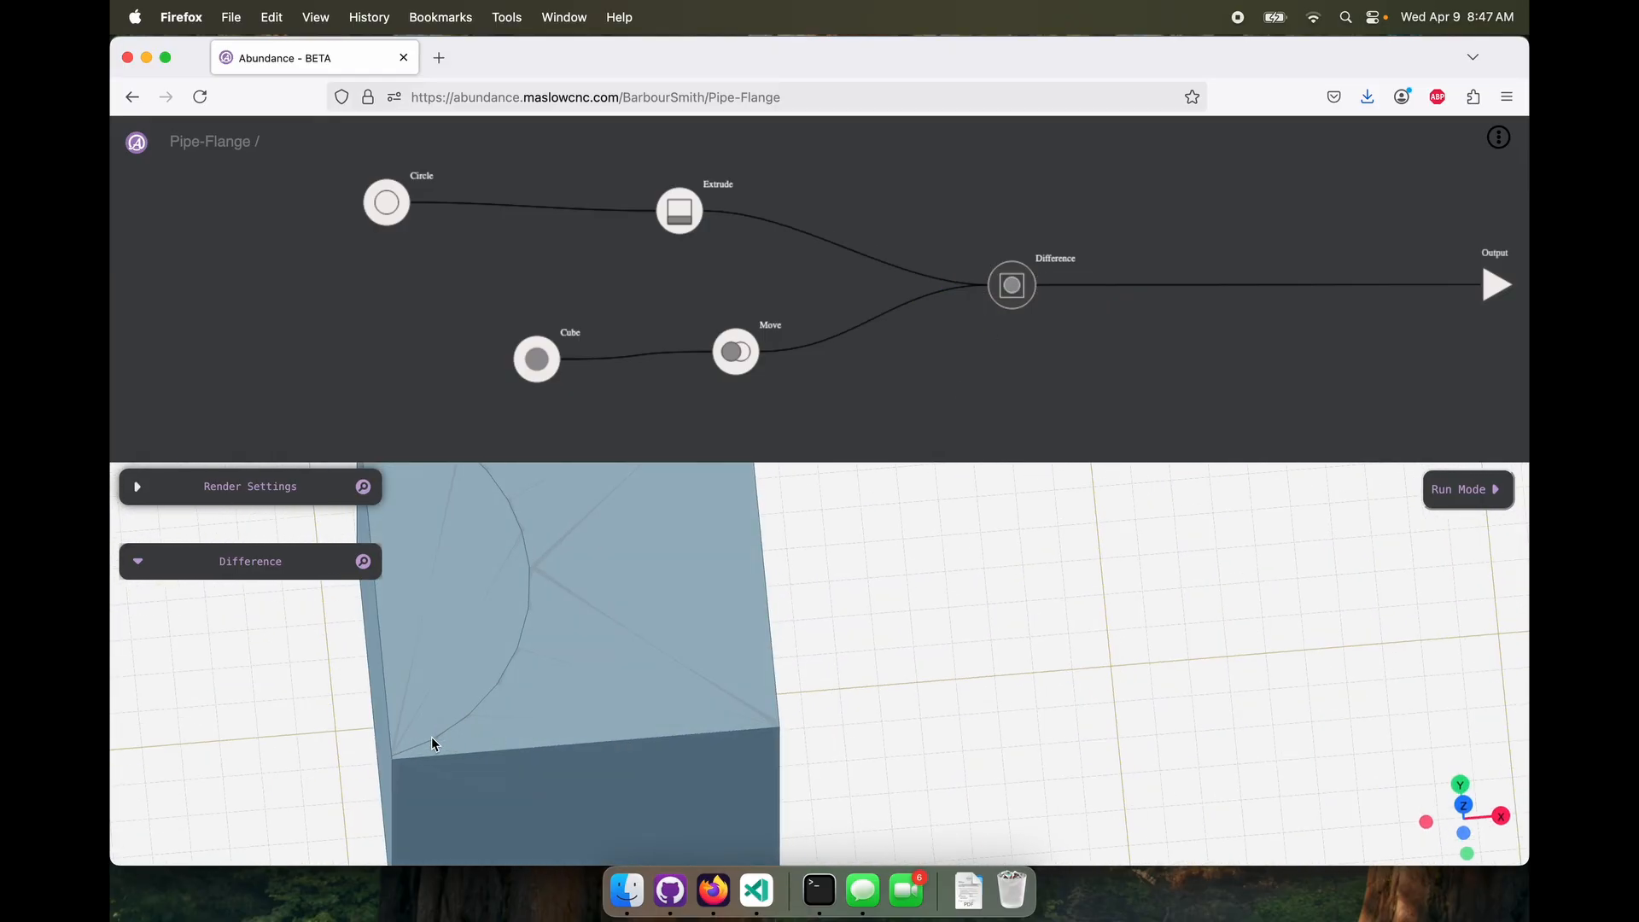
scroll(707, 696, down, 5)
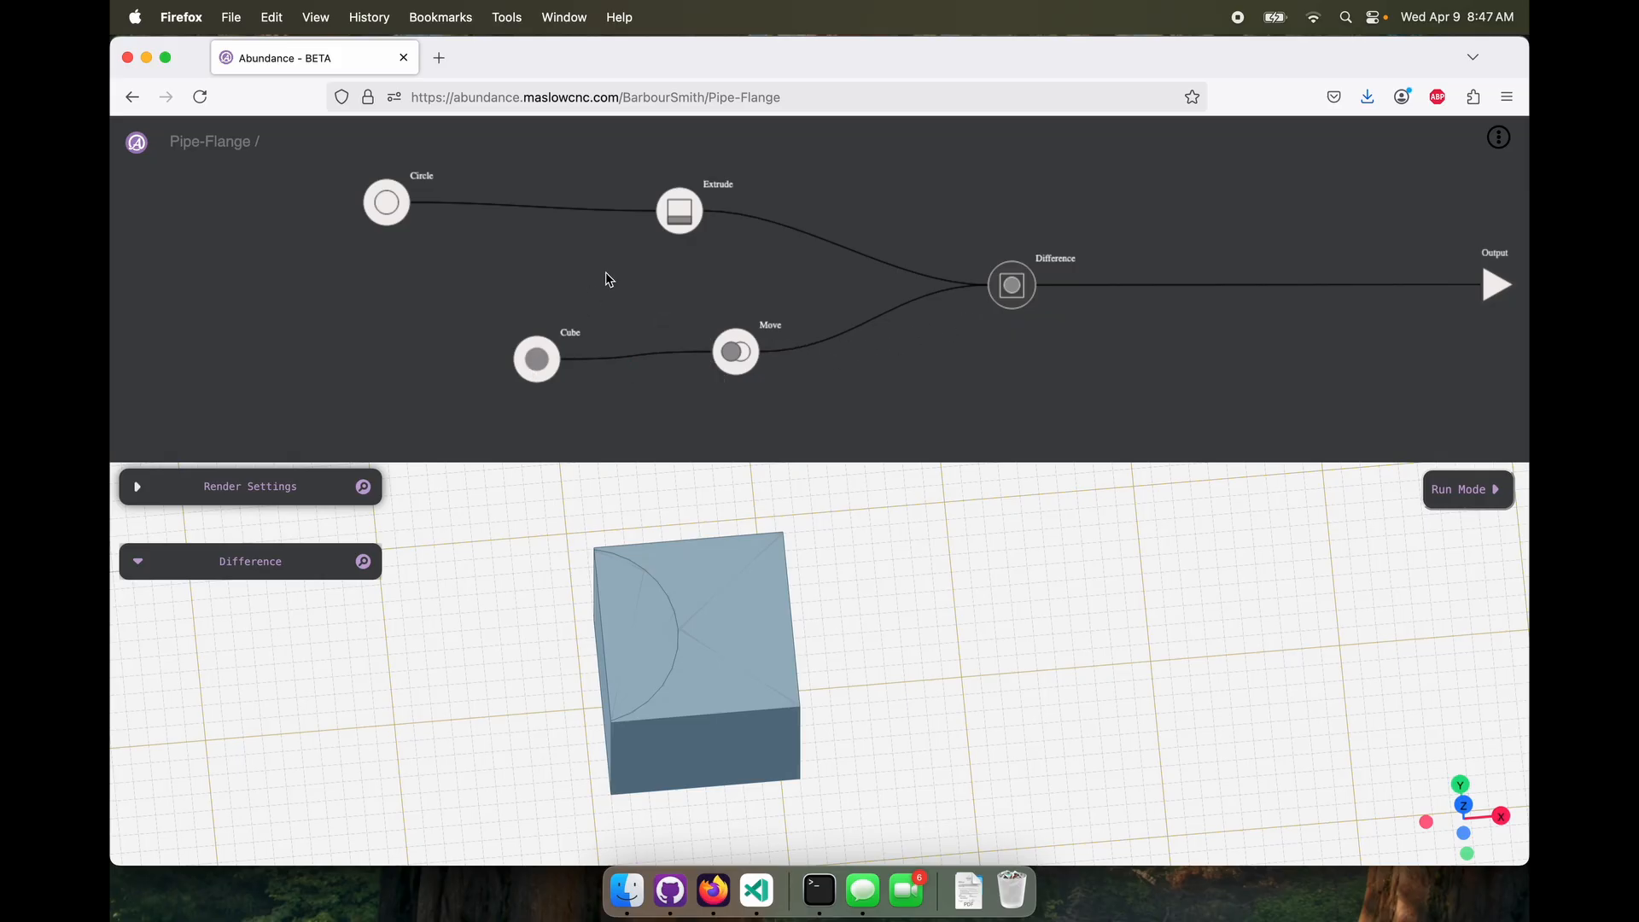
Set the Circle's diameter to 13 and inspect the curved cut in the cube
click(390, 213)
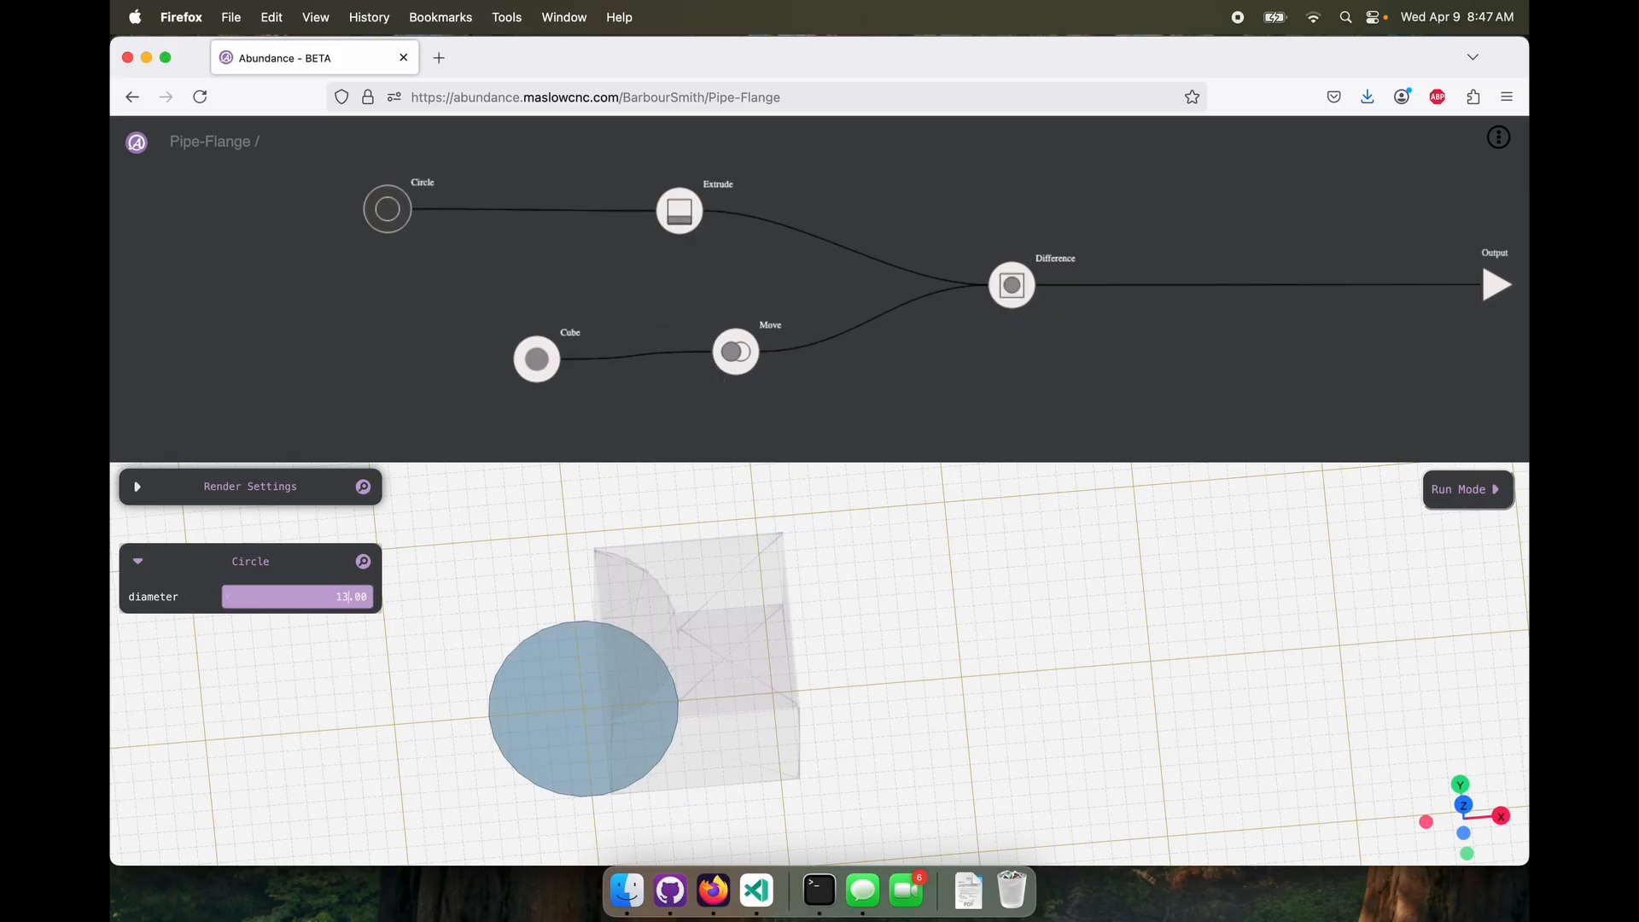
click(1021, 363)
drag(885, 626, 866, 669)
scroll(861, 665, down, 10)
right_drag(837, 673, 905, 636)
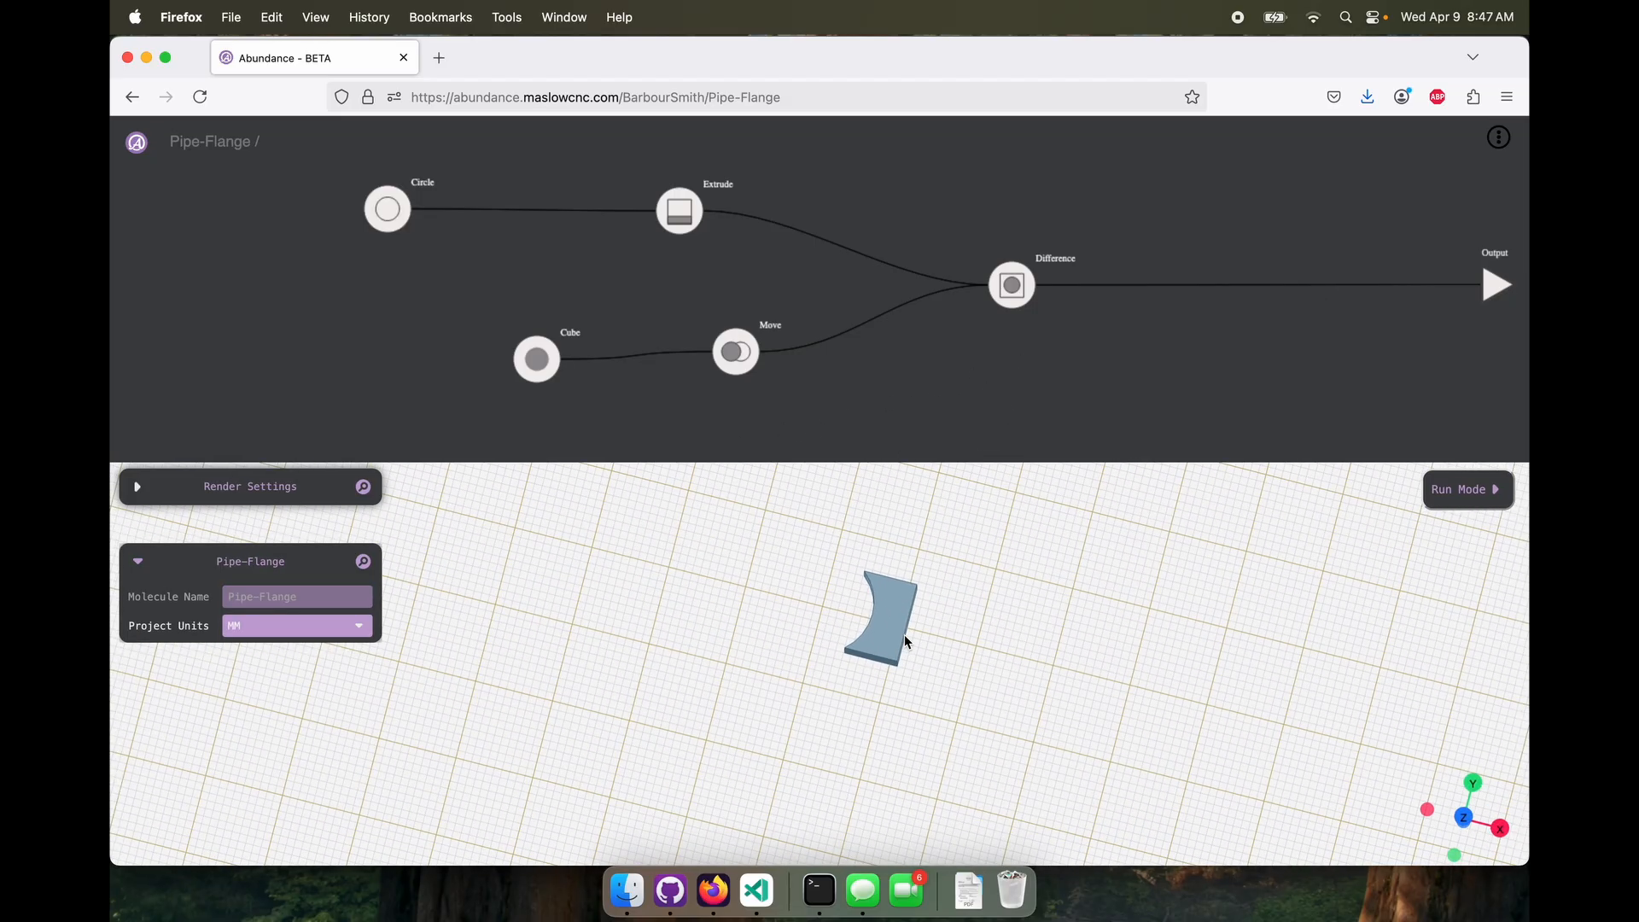
scroll(904, 640, up, 5)
drag(904, 641, 864, 701)
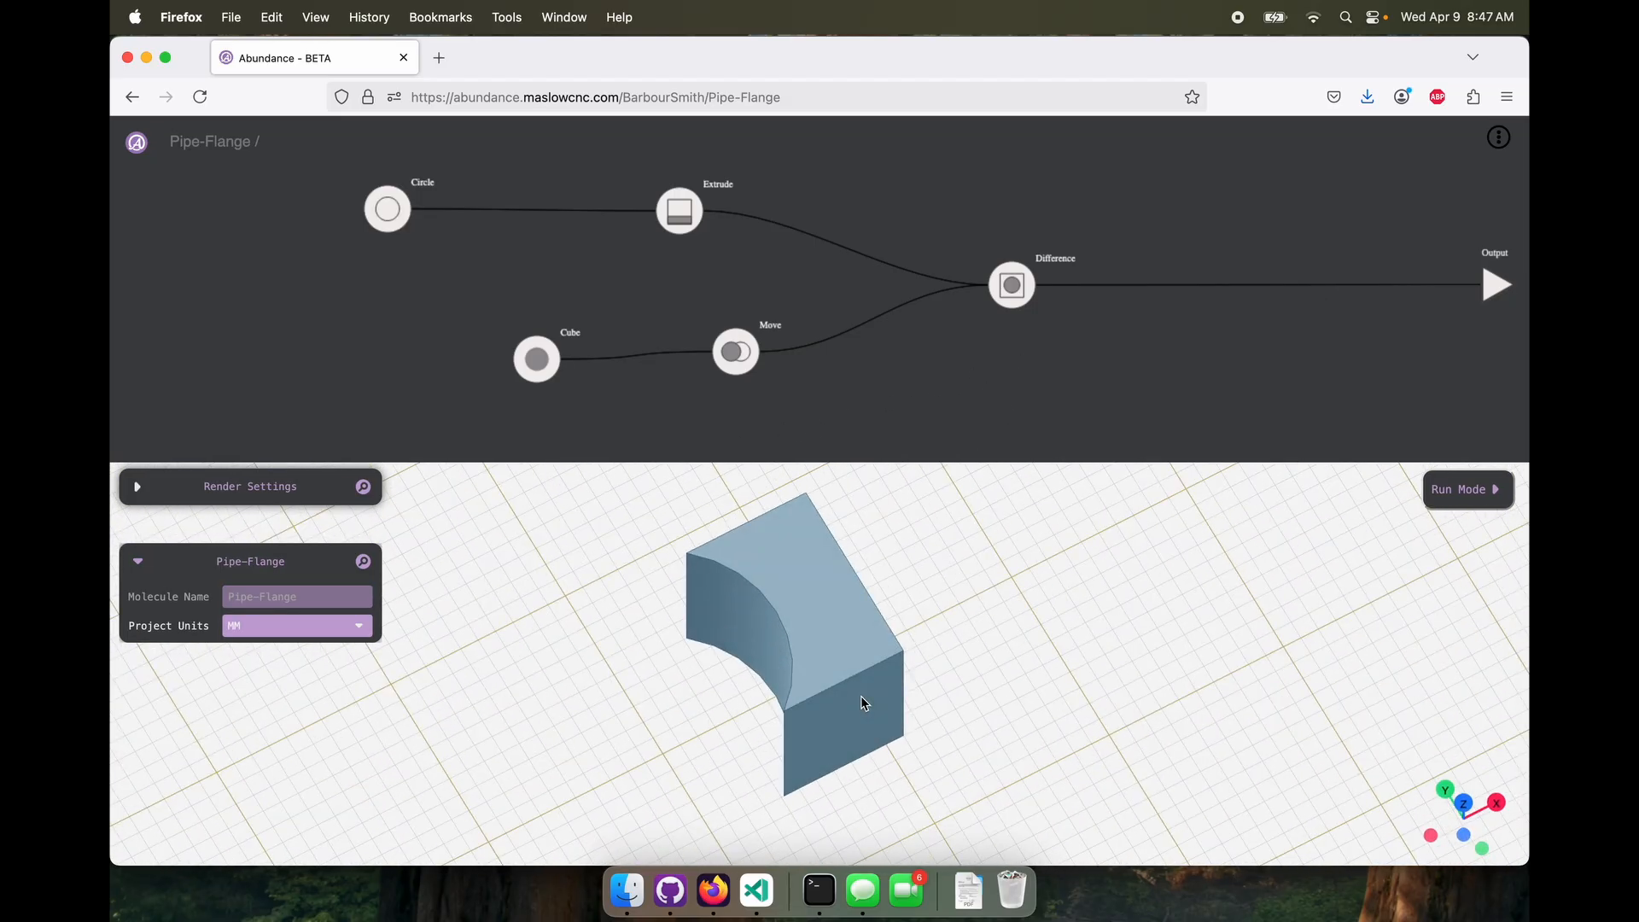
Replace the Difference node with an Intersection node, connecting Move to geometry1 and Extrude to geometry2
click(1013, 287)
key(BackSpace)
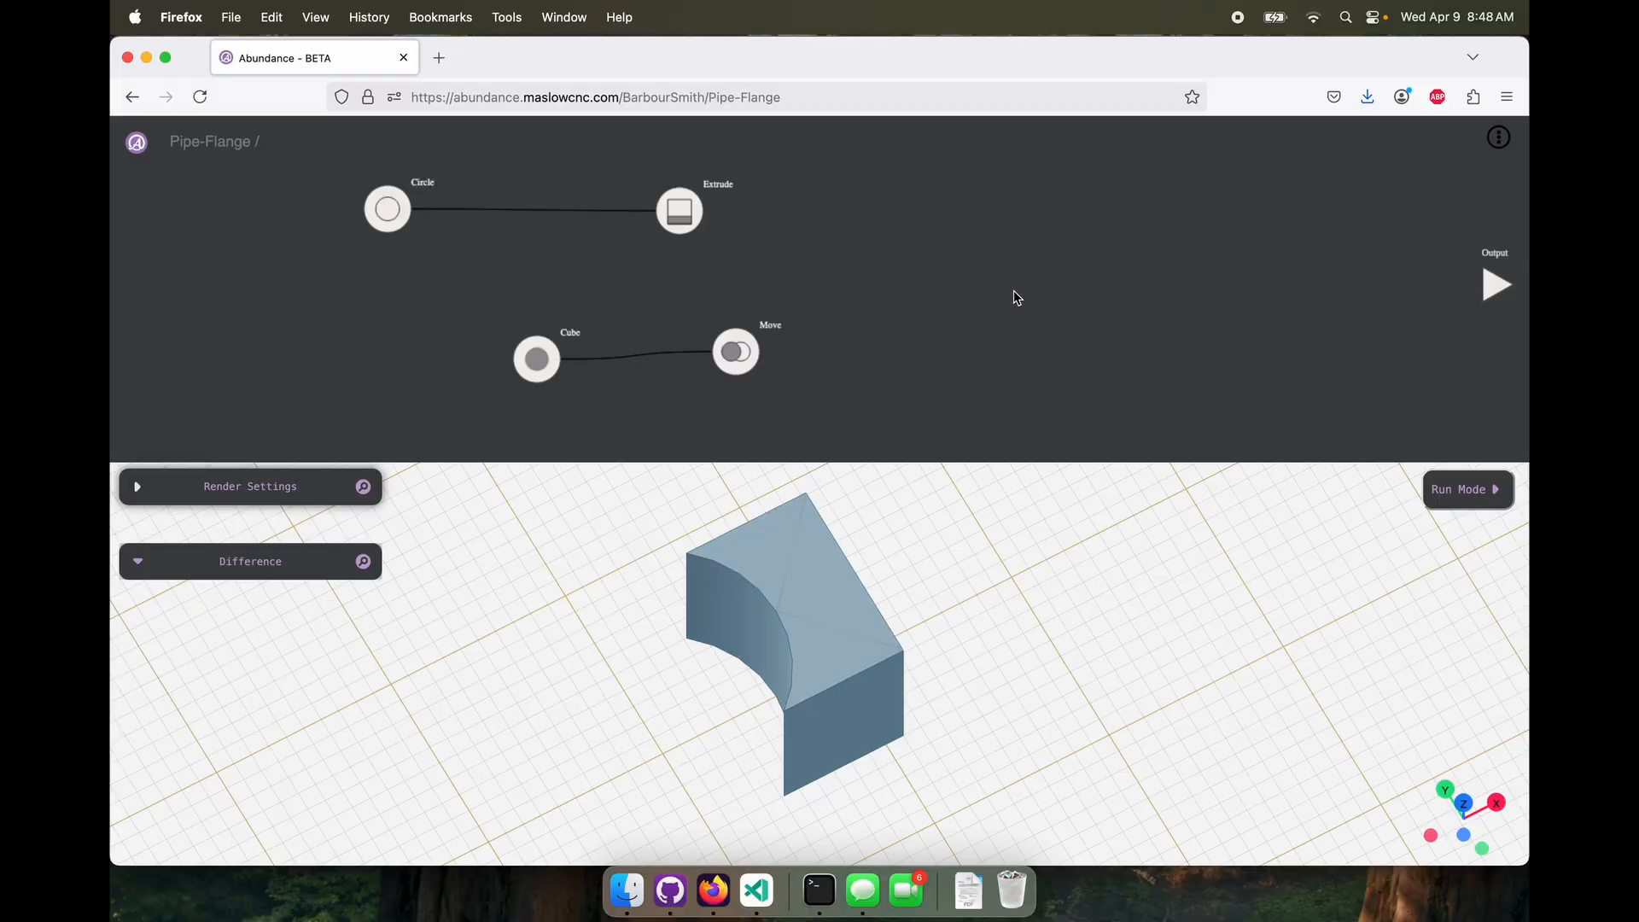
right_click(1014, 293)
mouse_move(1048, 336)
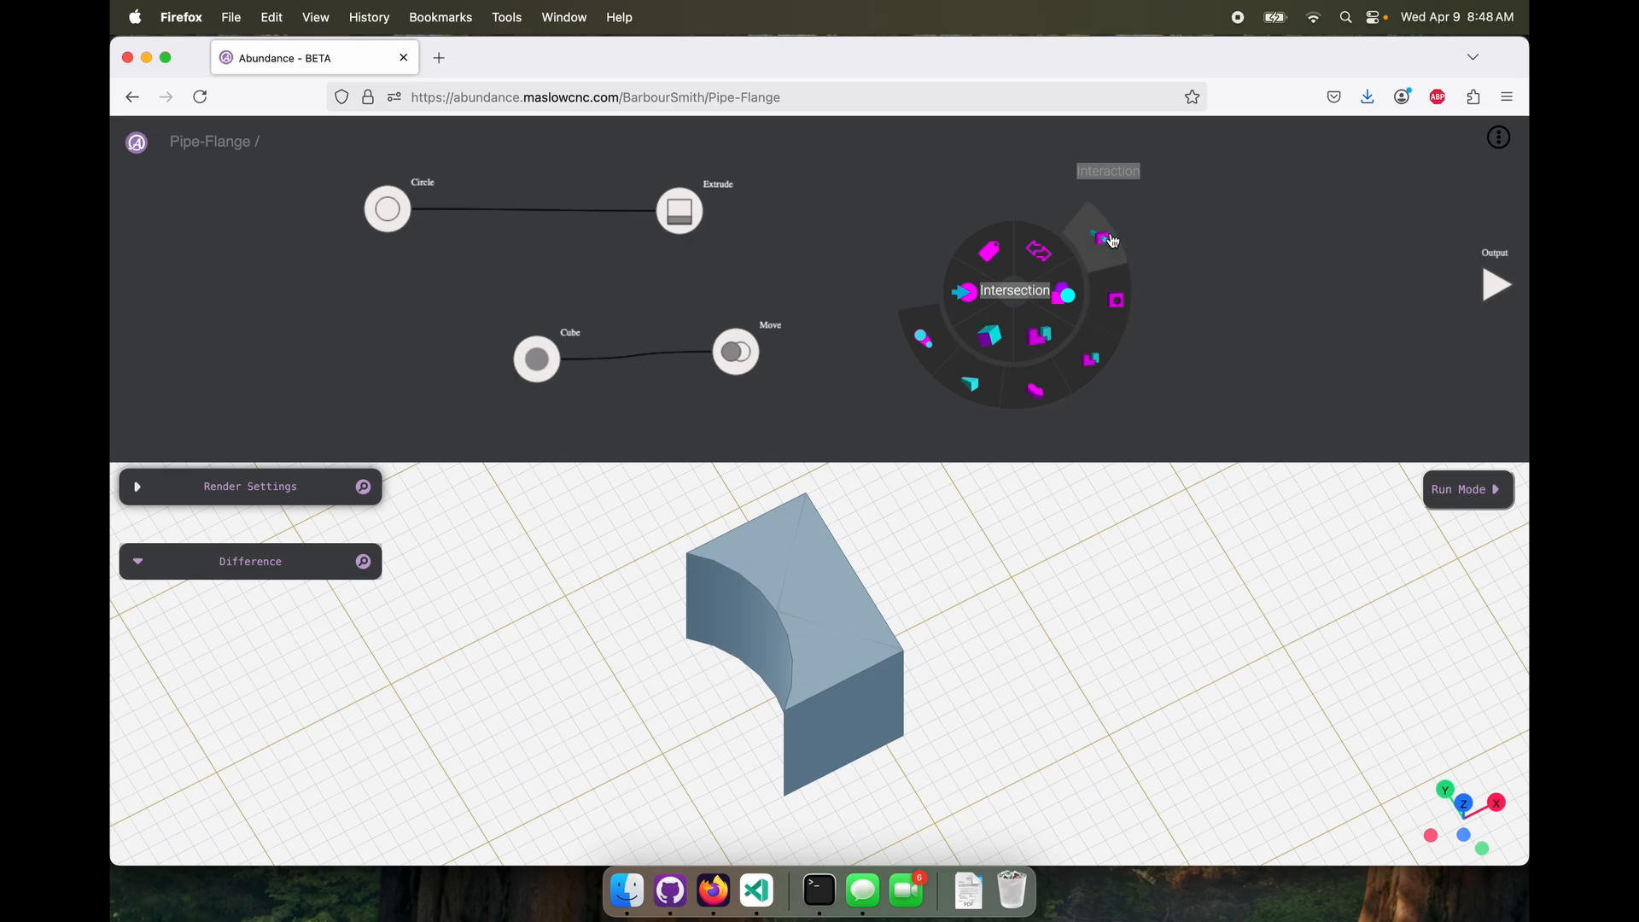
click(1110, 239)
drag(762, 352, 982, 273)
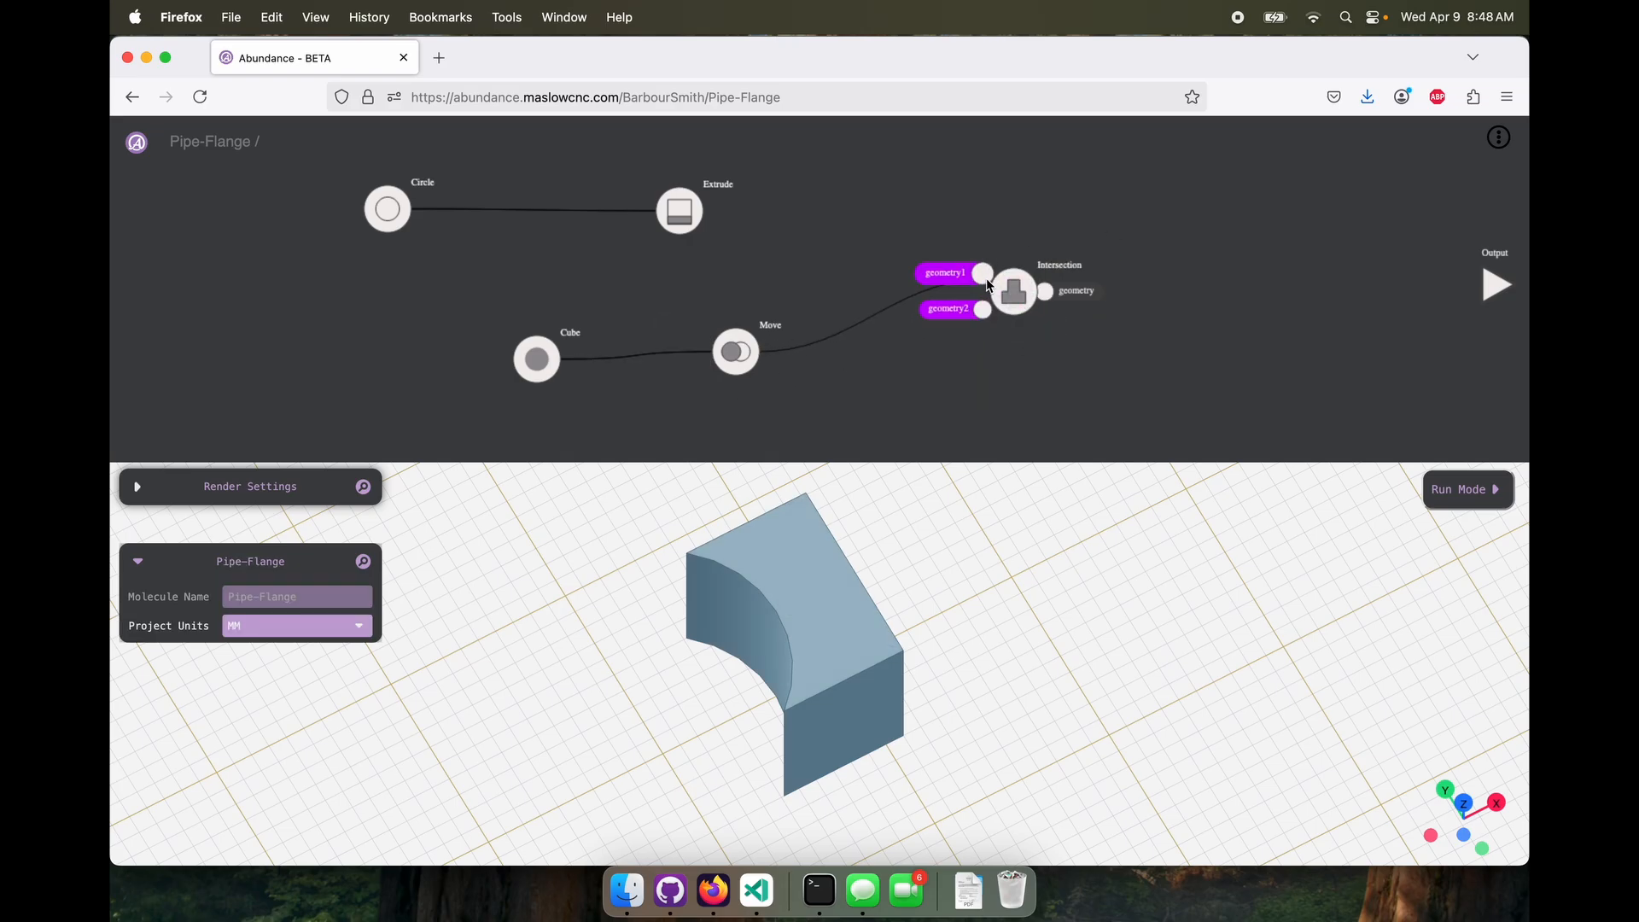
drag(719, 215, 982, 309)
Examine the Move and Extrude shapes individually to compare the cube and cylinder going into the Intersection
mouse_move(744, 386)
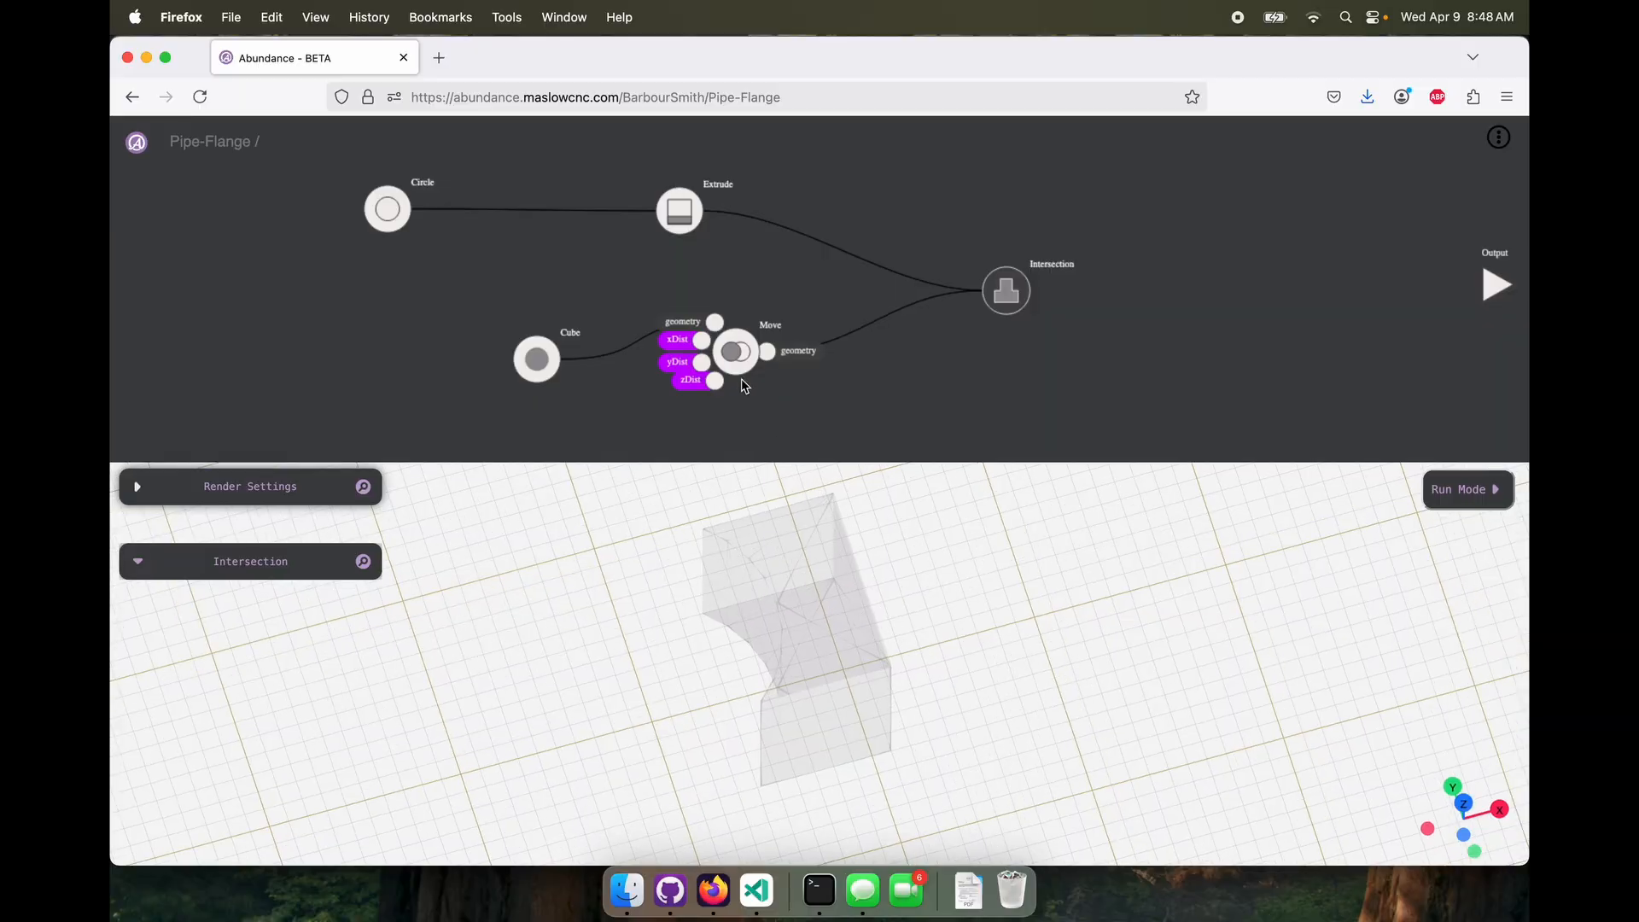
click(736, 354)
click(679, 211)
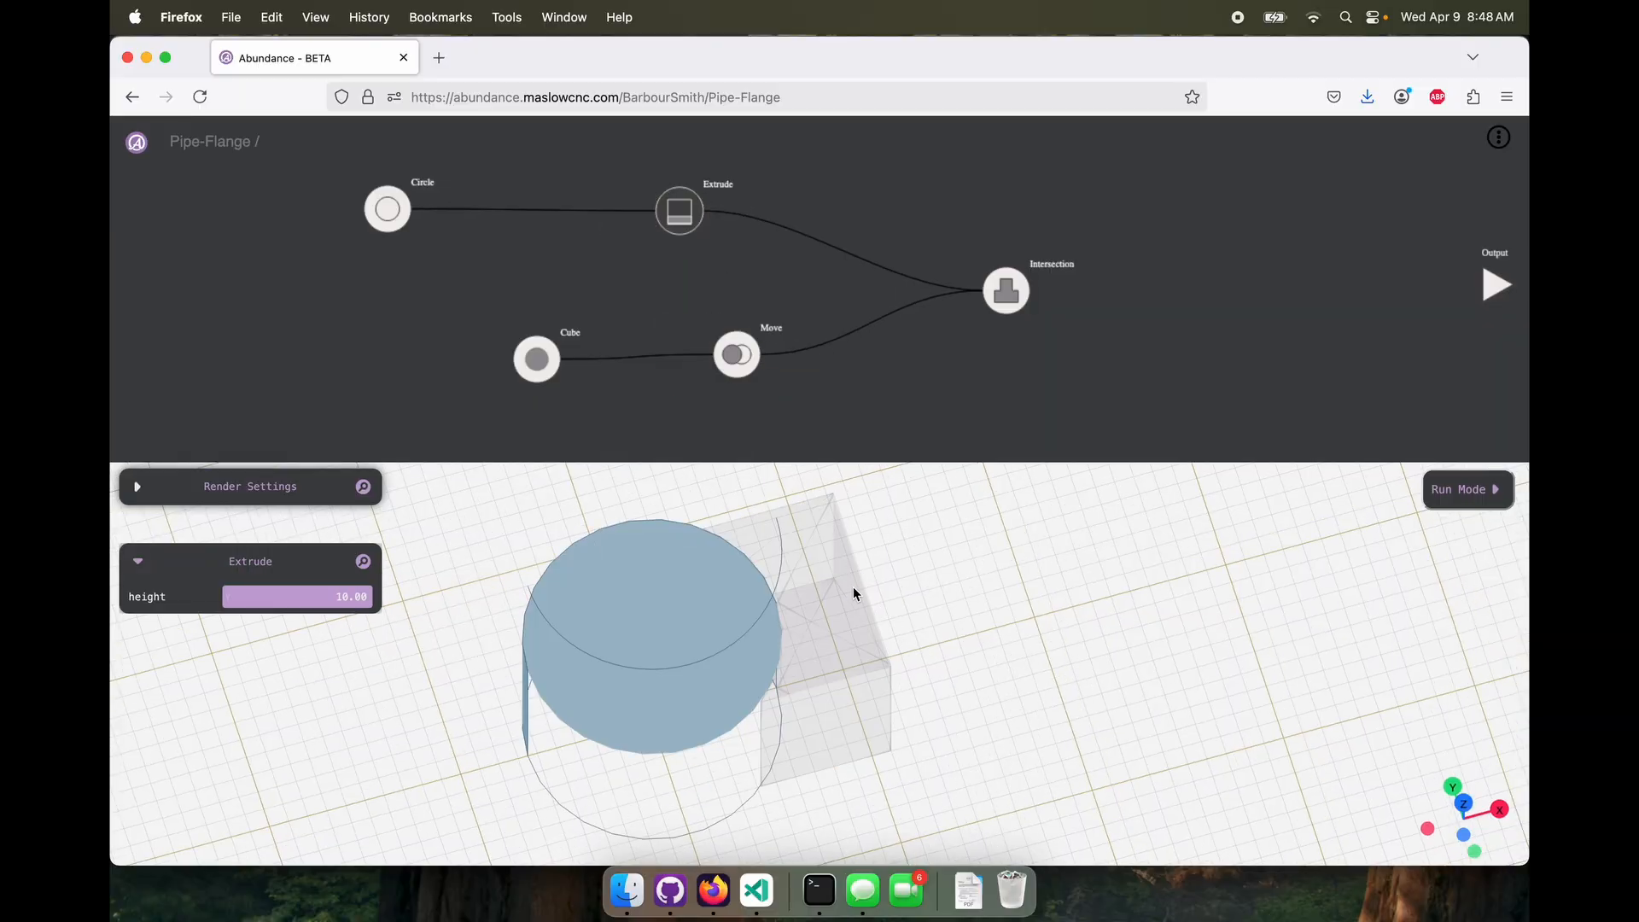
drag(852, 587, 848, 552)
scroll(857, 542, down, 3)
Set the Extrude height to 11 and inspect the Intersection solid
click(680, 213)
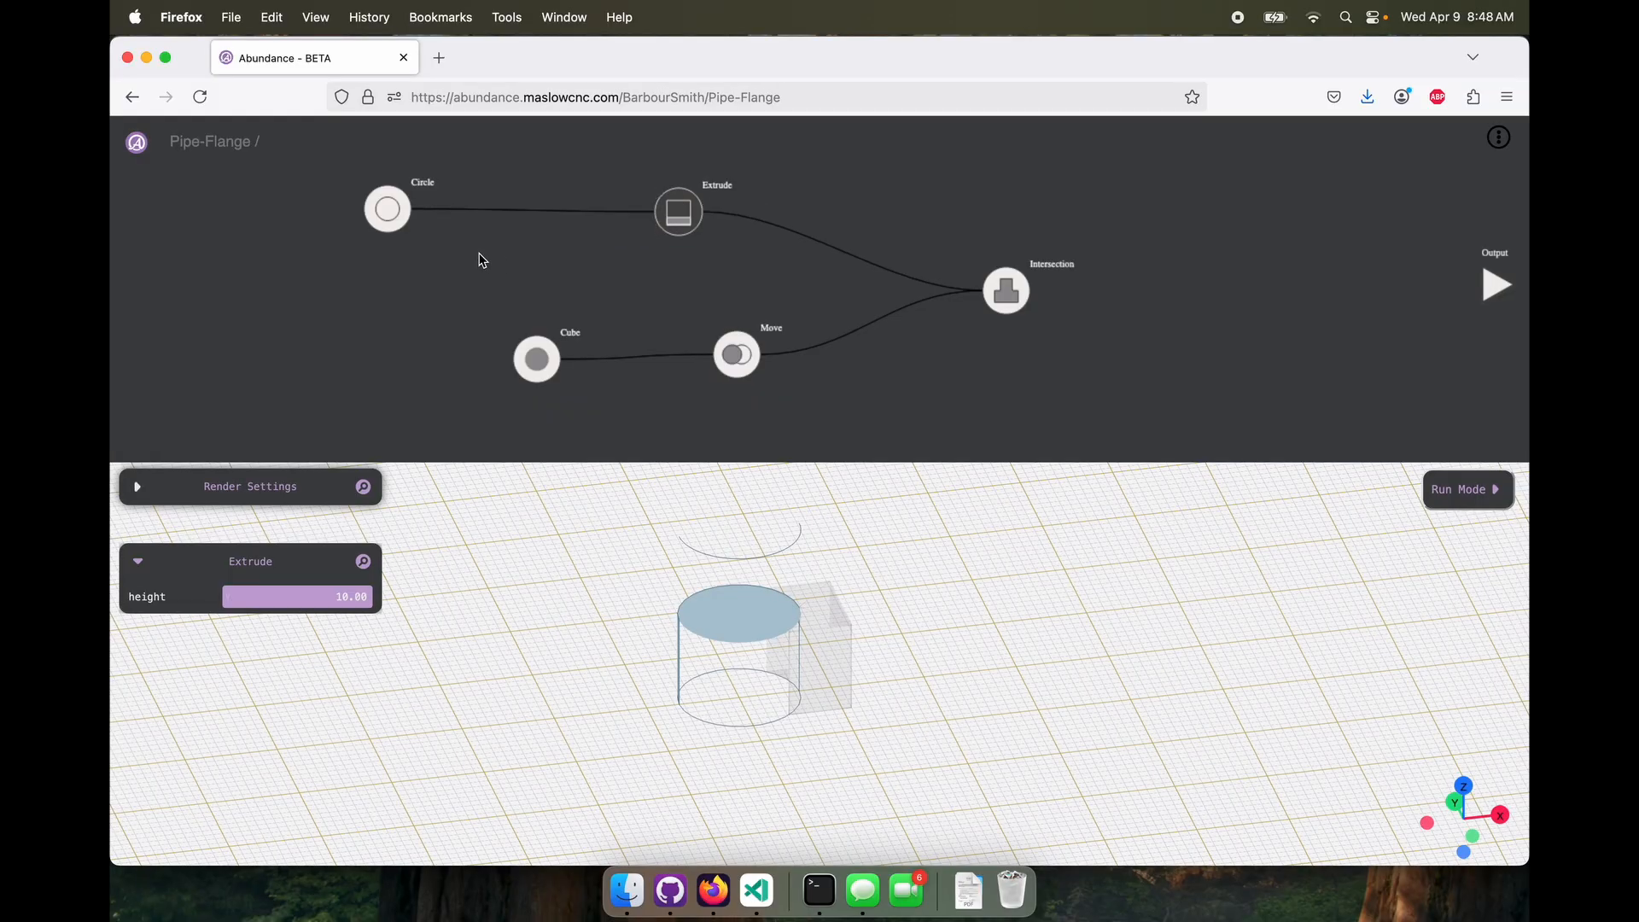
click(347, 601)
key(Up)
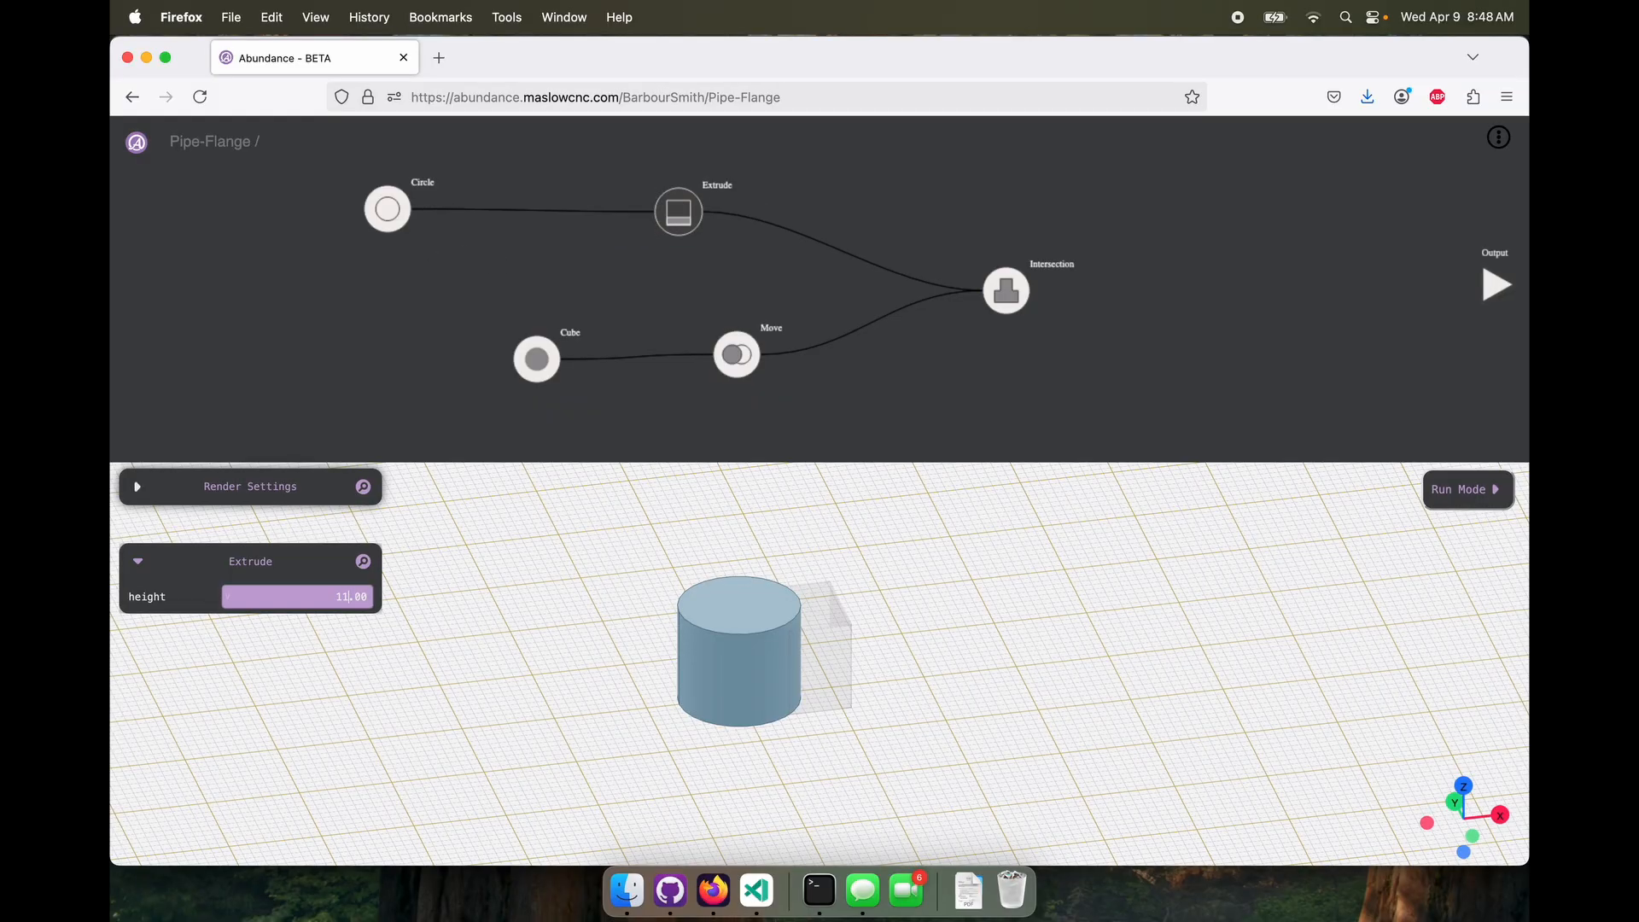
click(1008, 289)
drag(893, 663, 779, 659)
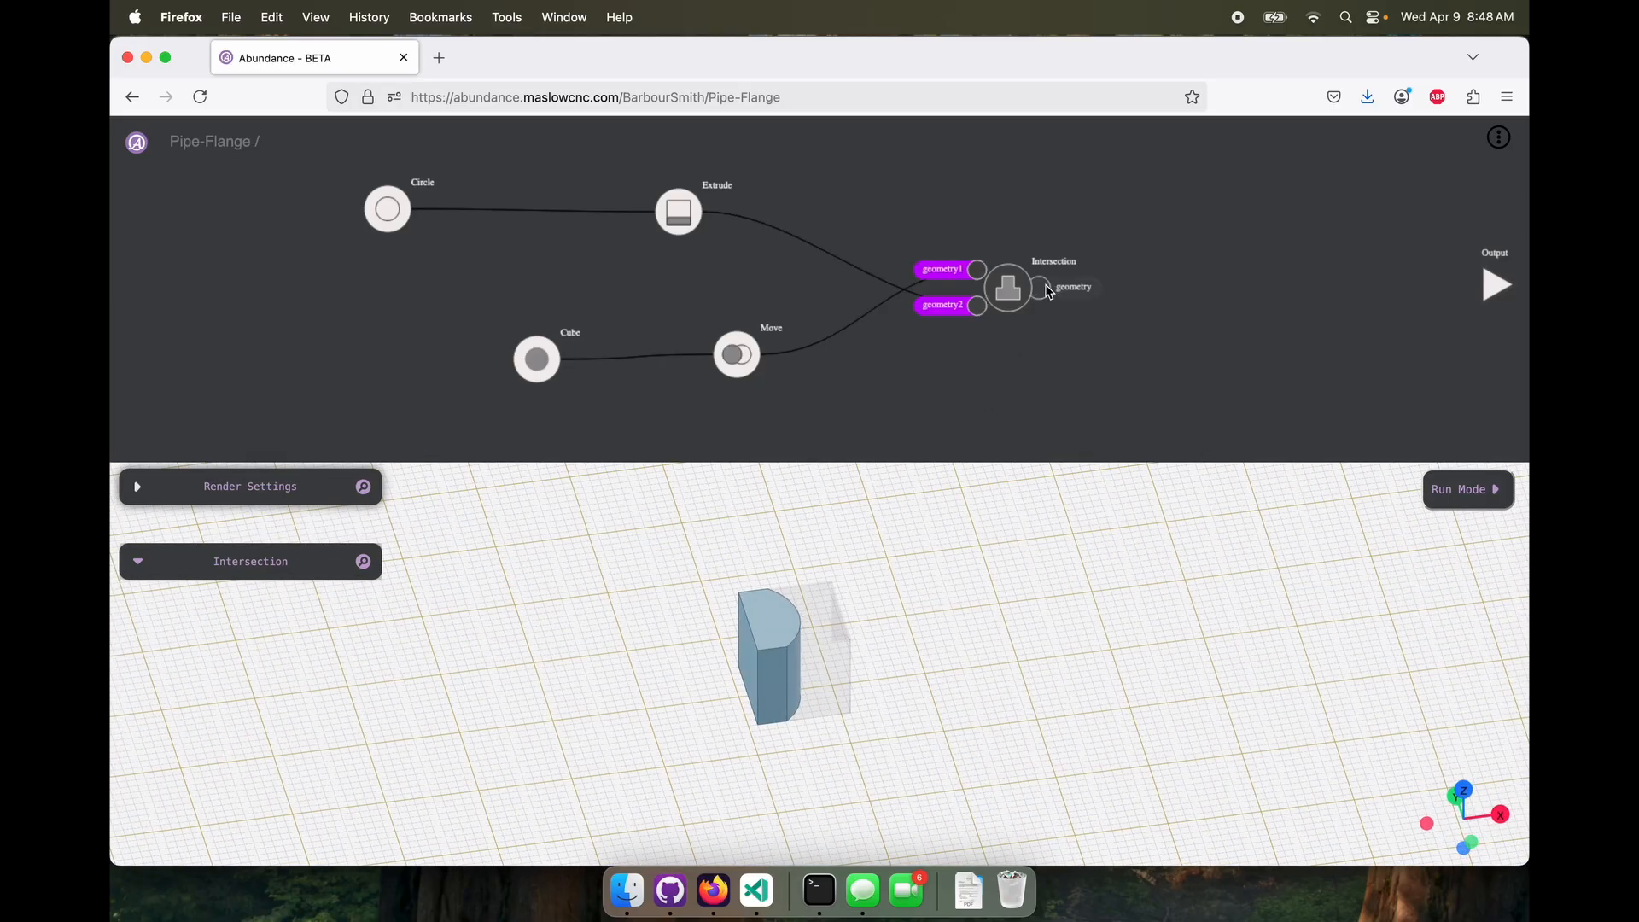
Turn off Output Wire in the render settings and inspect the Intersection solid on its own
click(135, 489)
click(230, 600)
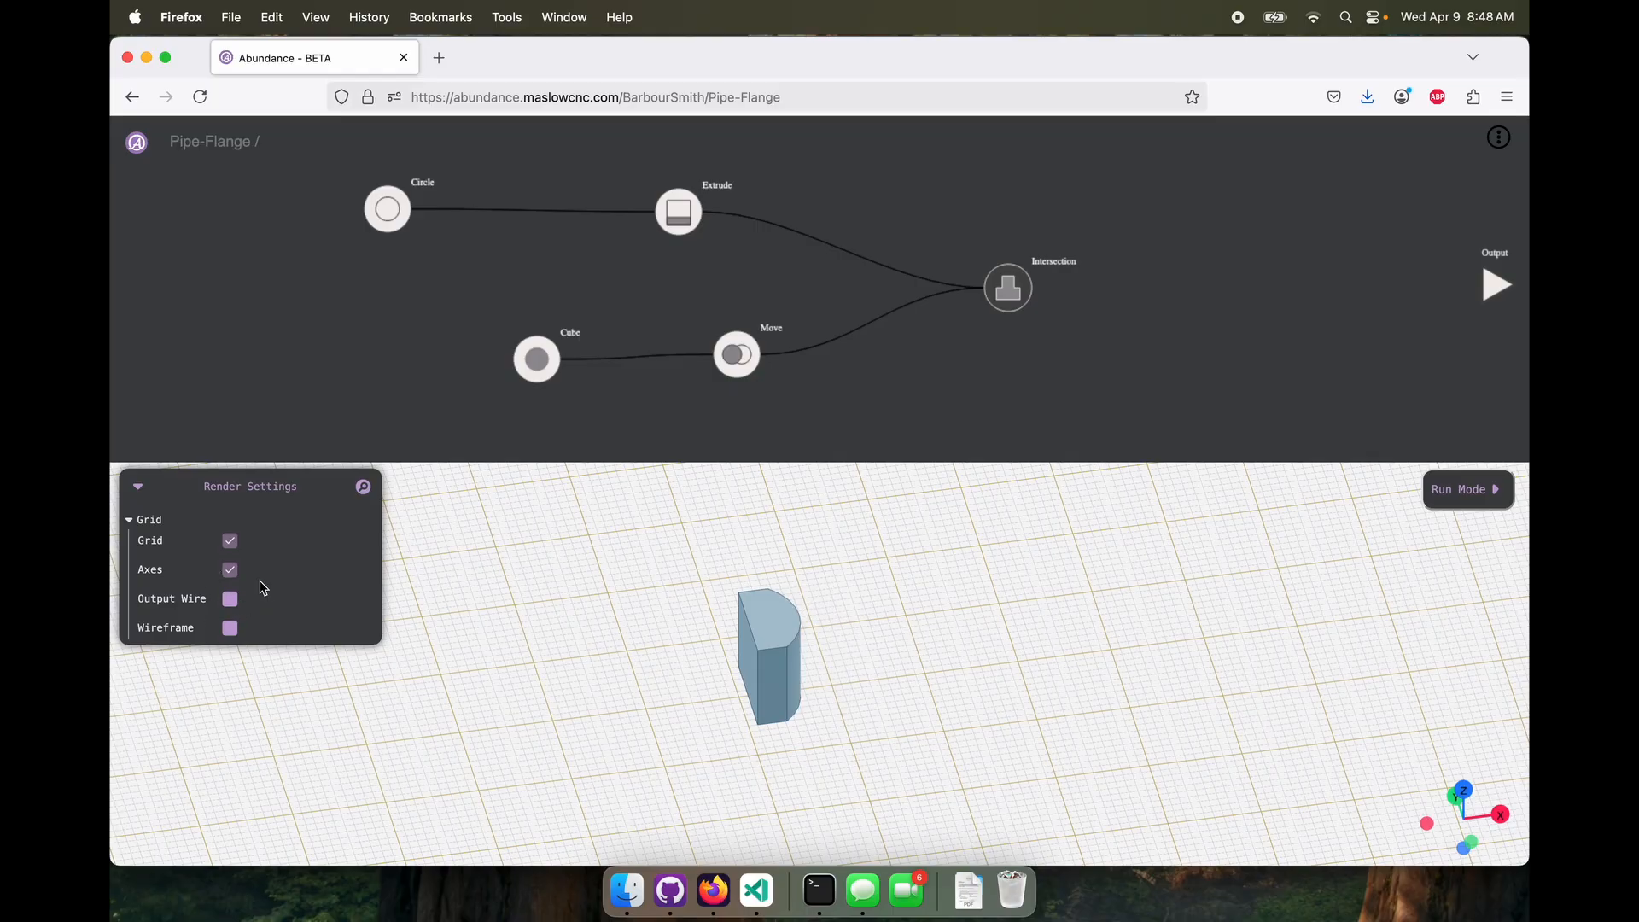
click(137, 487)
drag(882, 525, 924, 629)
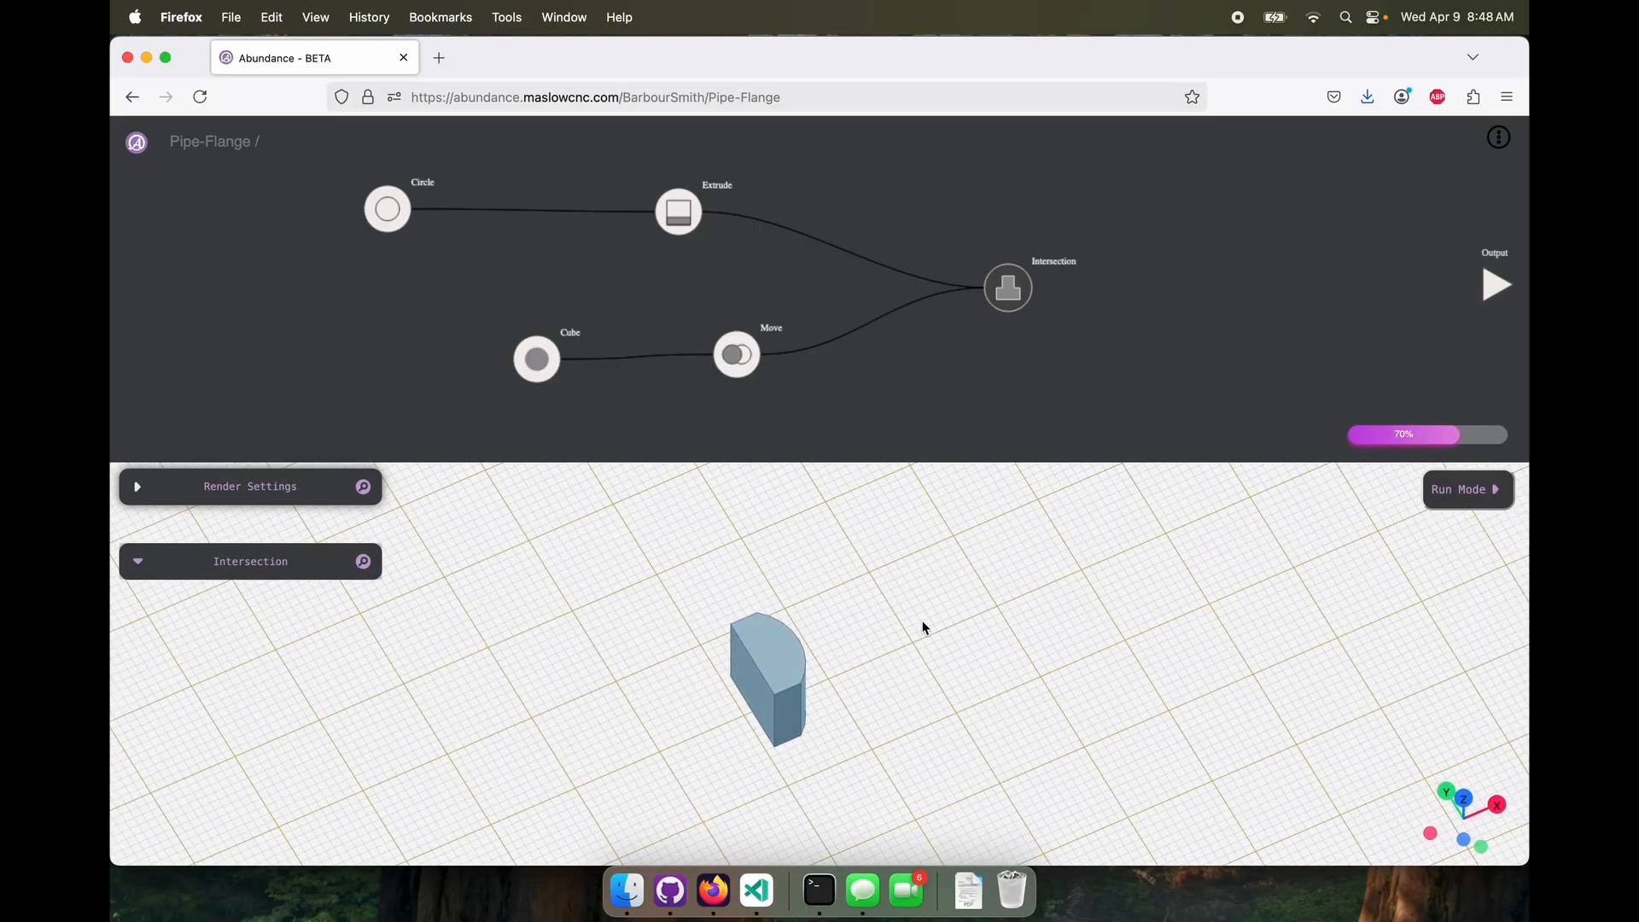
Replace the Intersection with an Assembly node nearer the Output, connecting Move to Shape 1 and Extrude to Shape 2
mouse_move(1005, 302)
key(Delete)
right_click(999, 304)
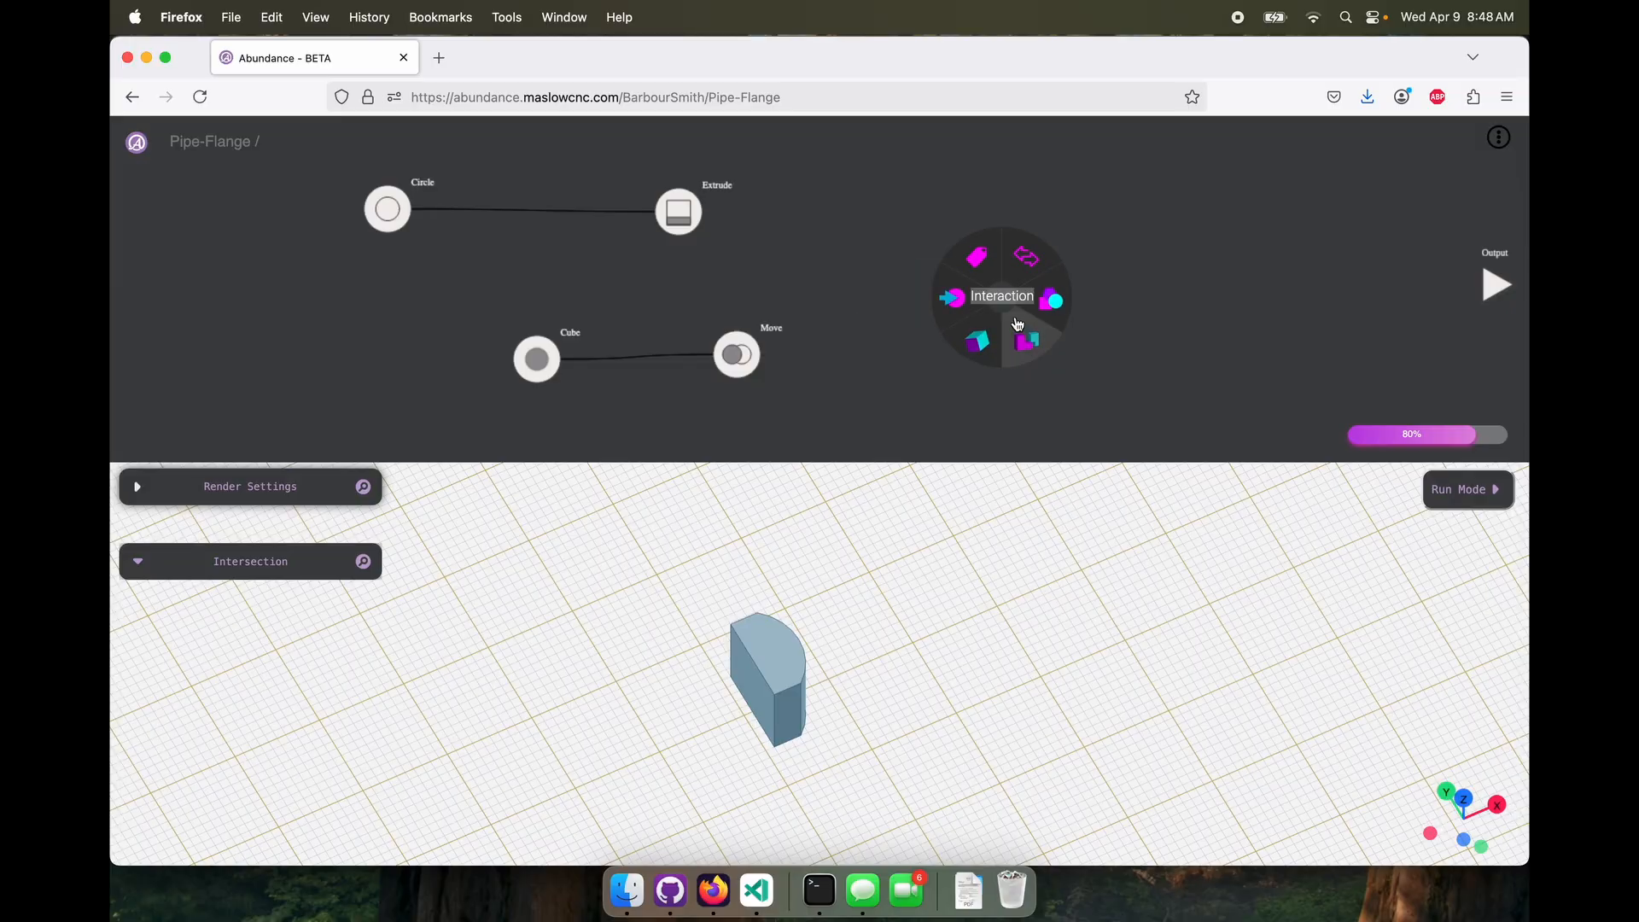
mouse_move(1024, 335)
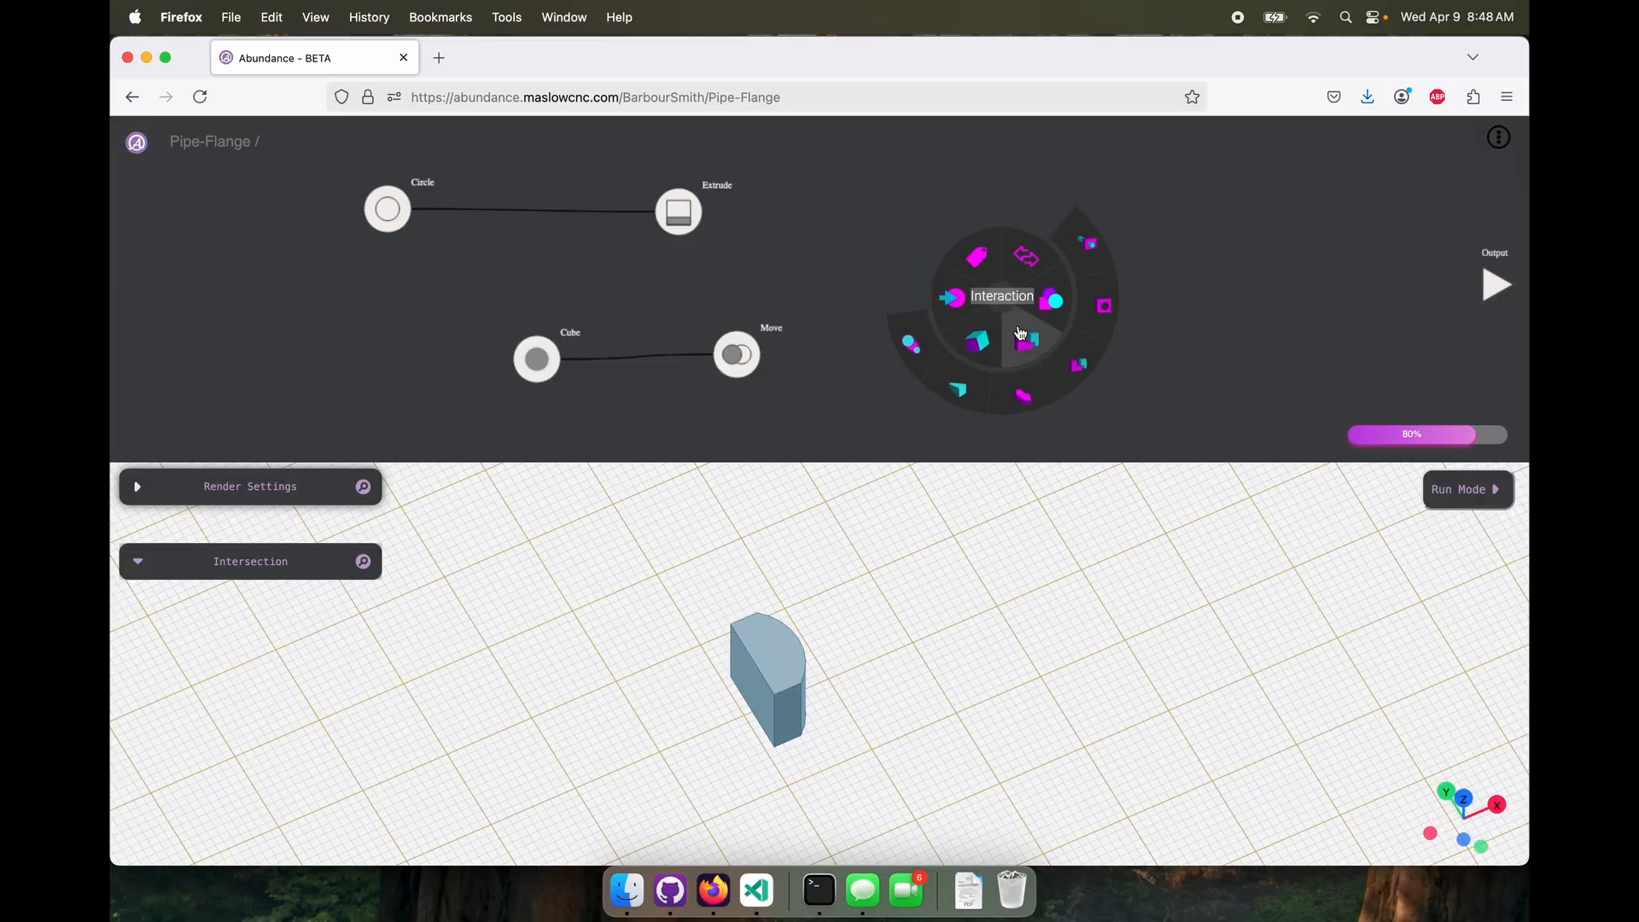
click(1072, 363)
drag(761, 354, 971, 282)
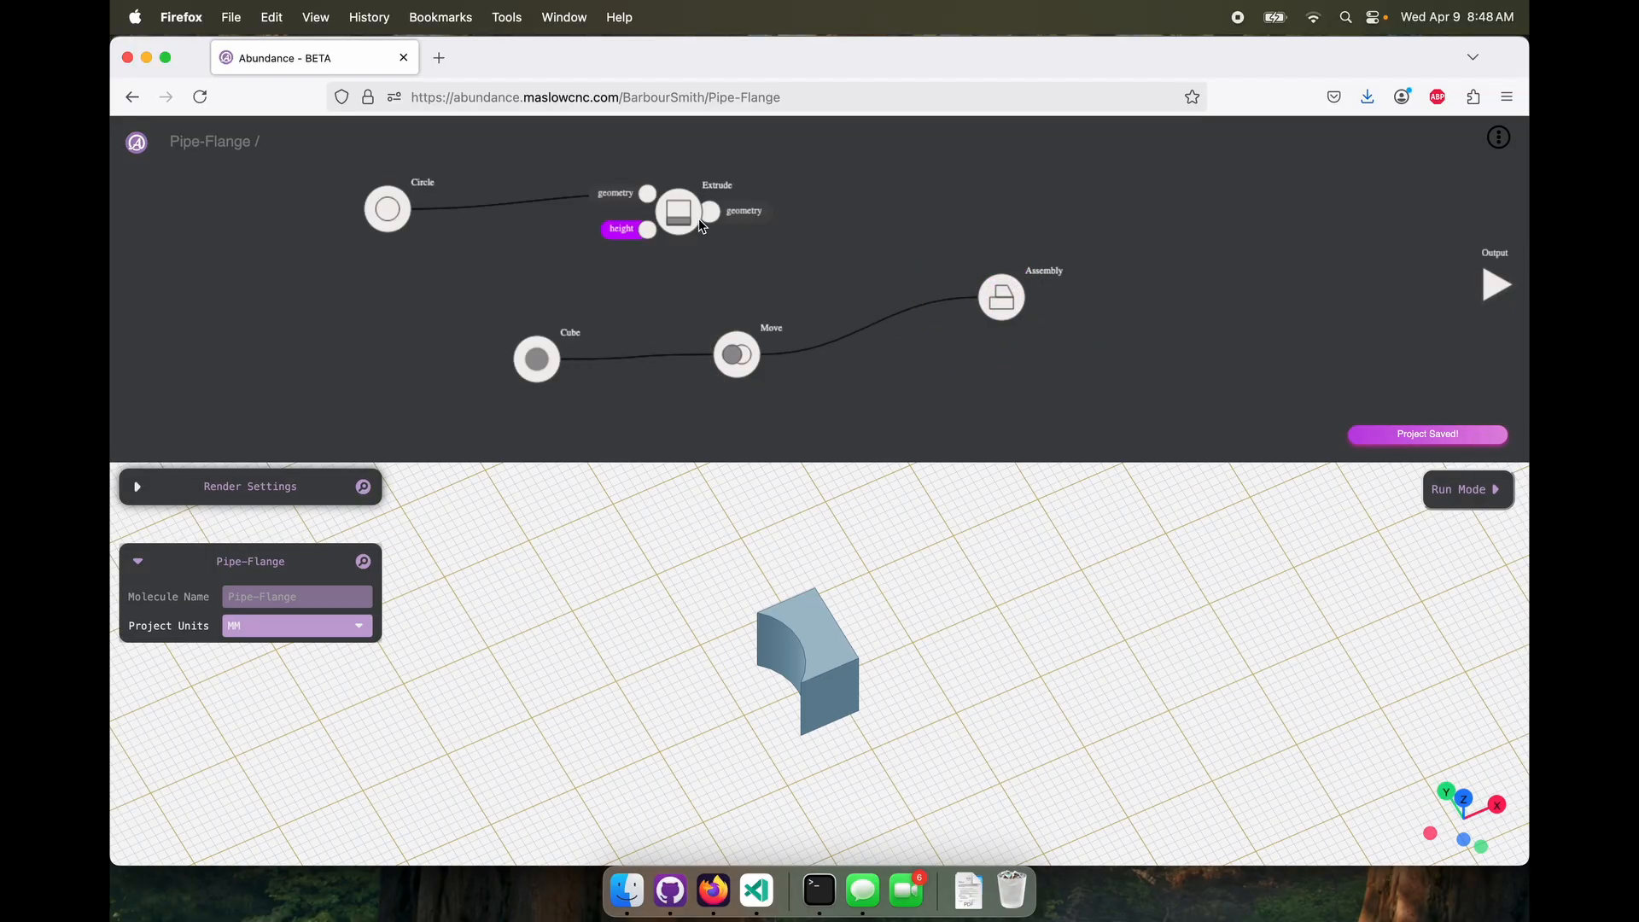
drag(709, 214, 1218, 317)
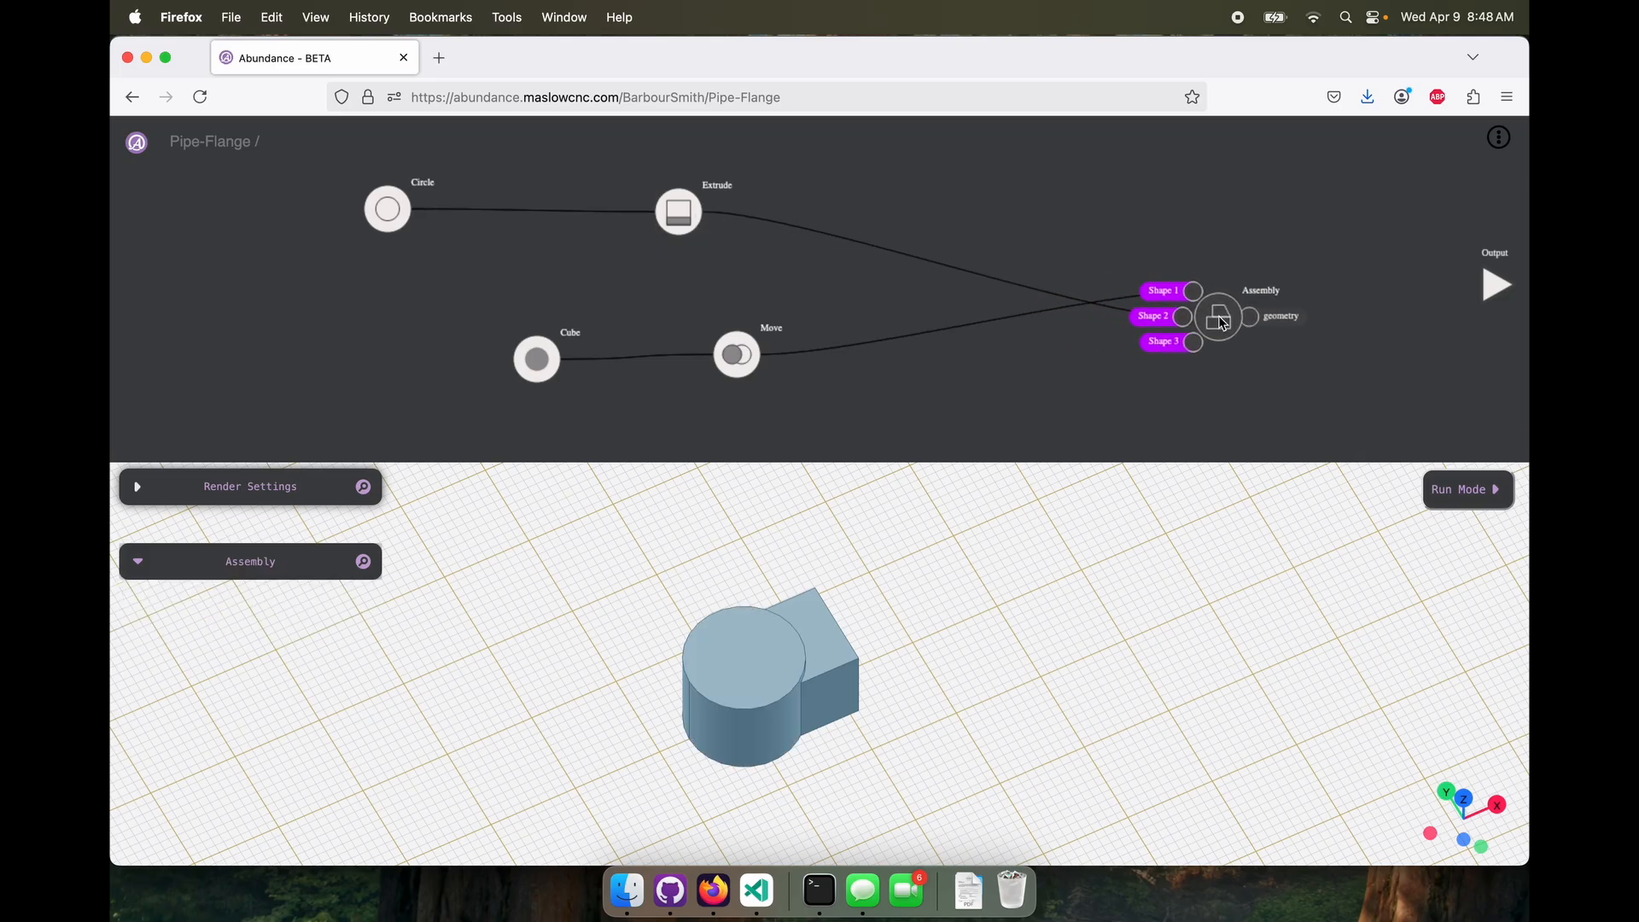
drag(853, 779, 888, 819)
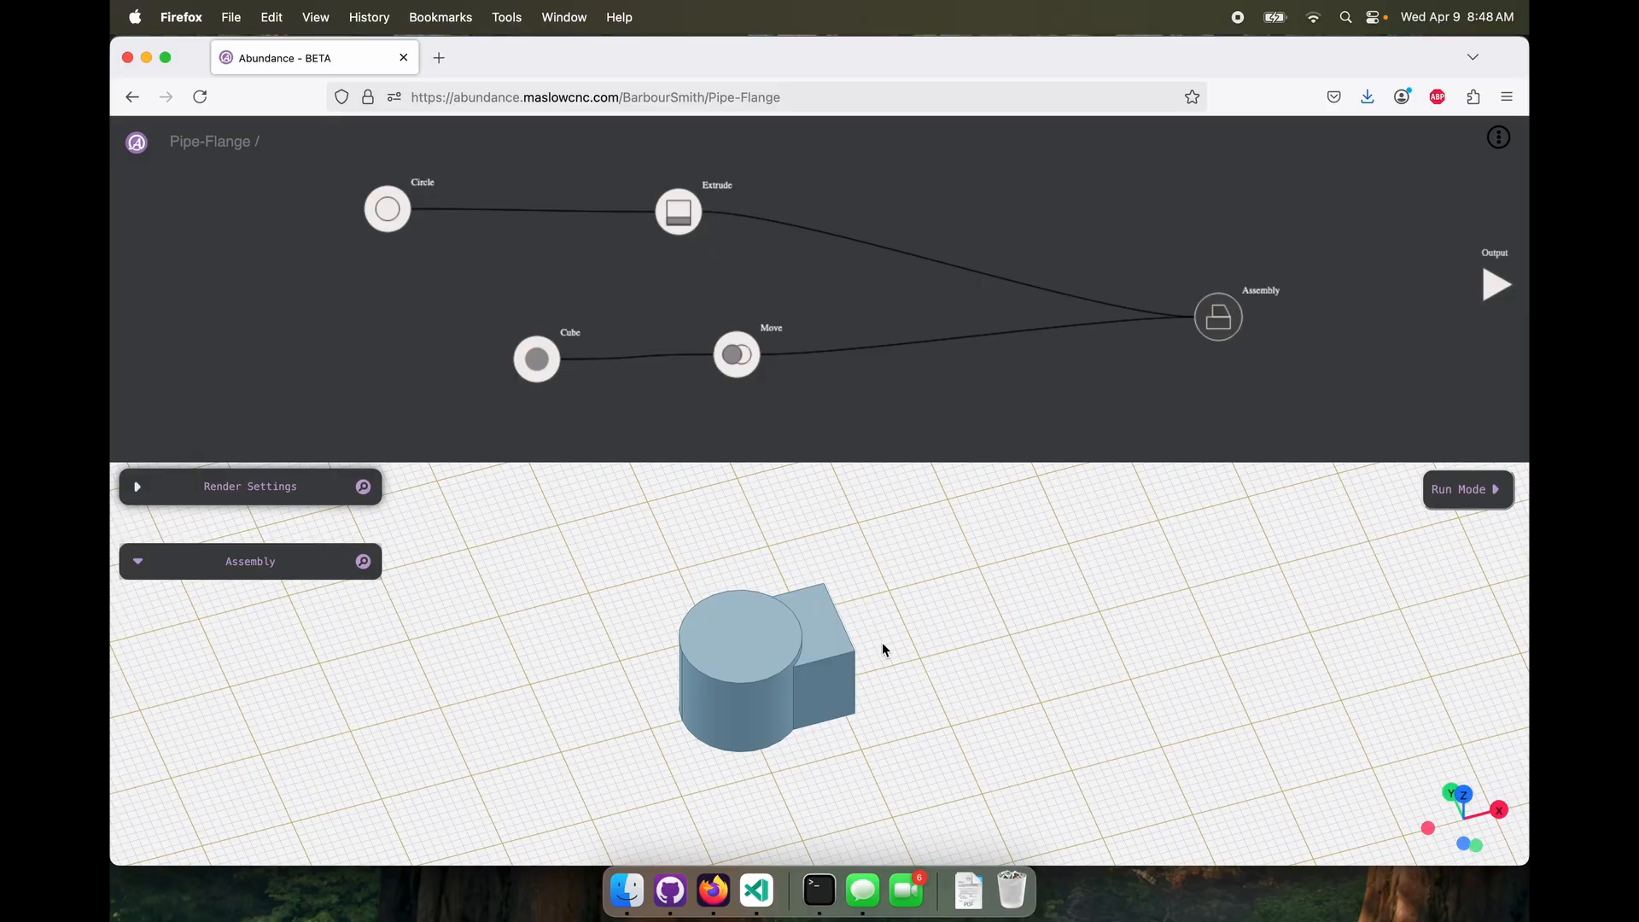
Add a Tag node fed by Extrude and set its tag to Circle
right_click(1012, 244)
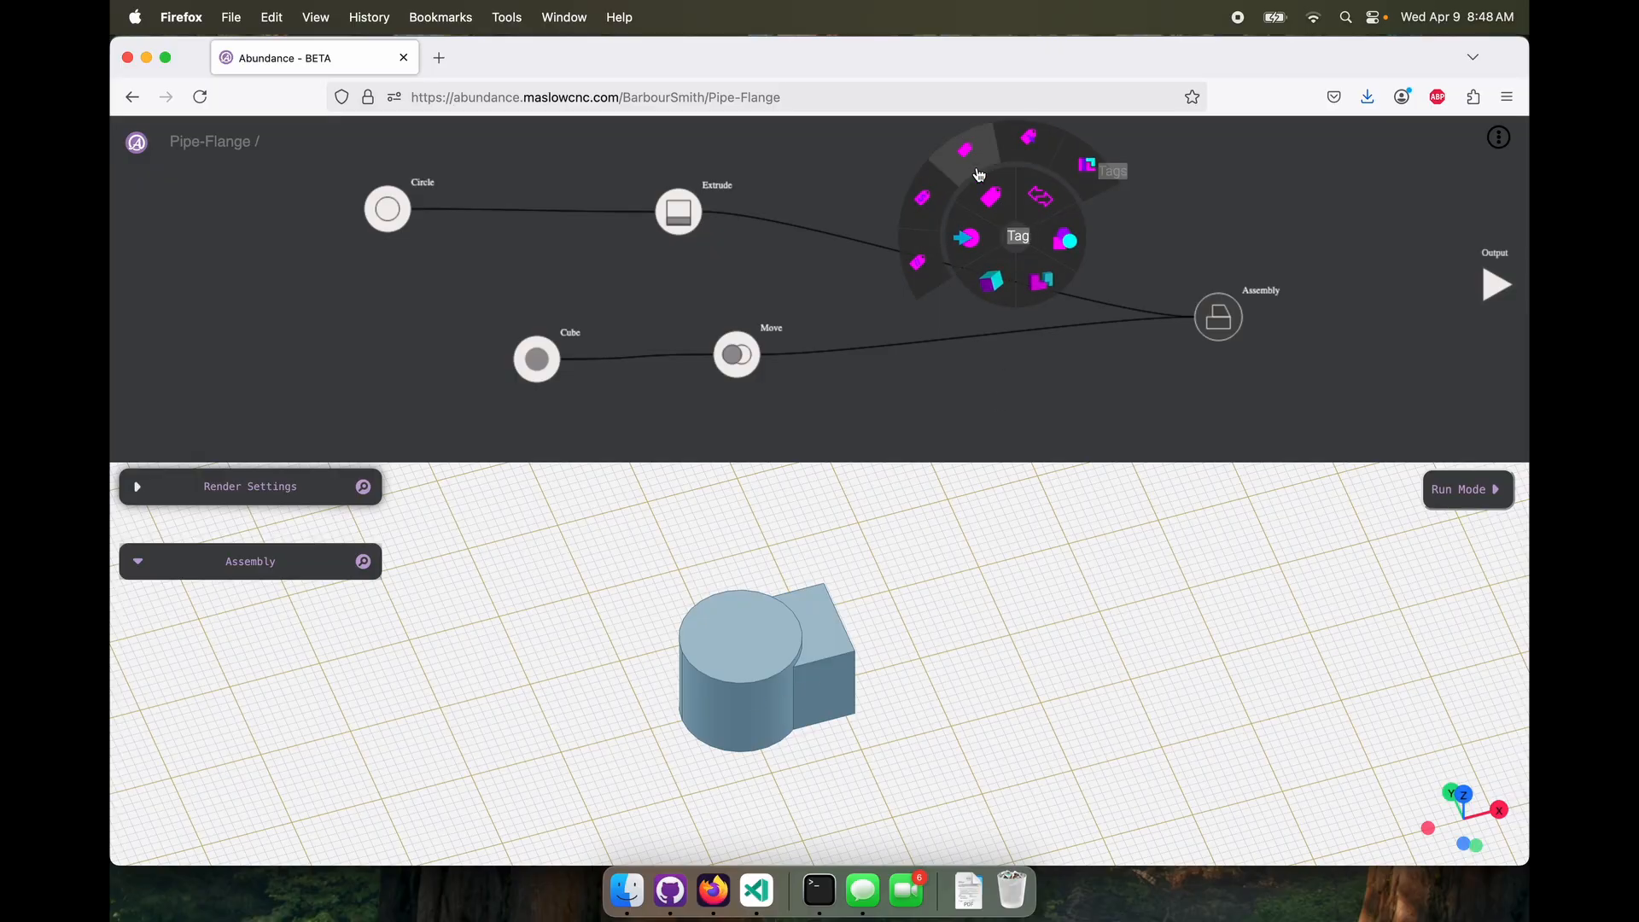
click(1035, 210)
drag(702, 212, 899, 205)
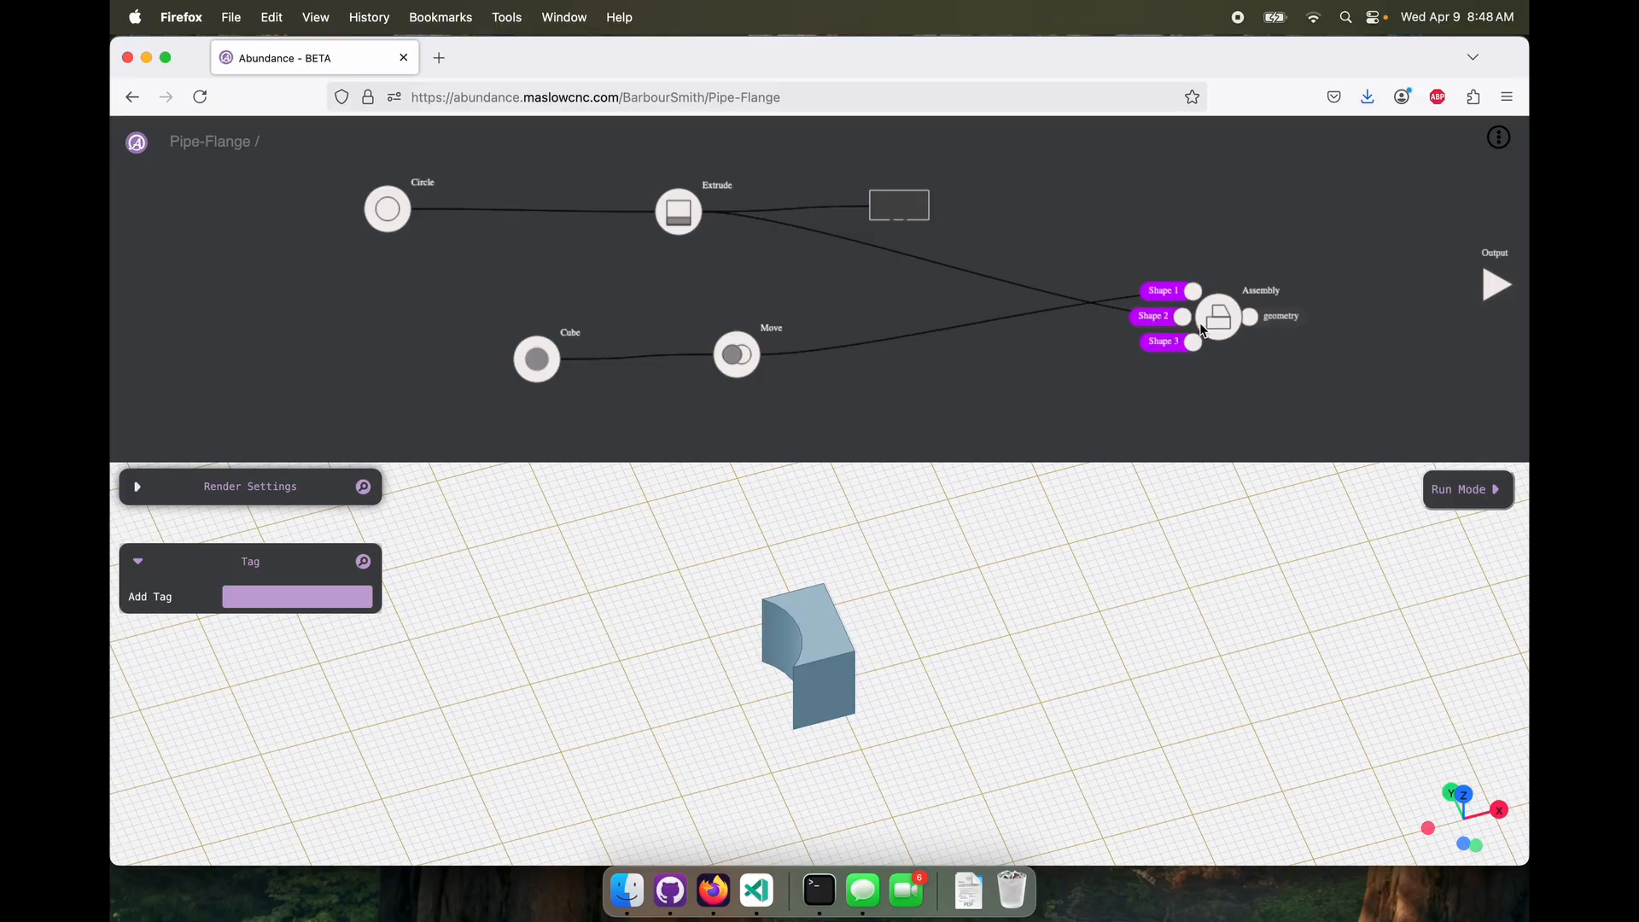
click(279, 595)
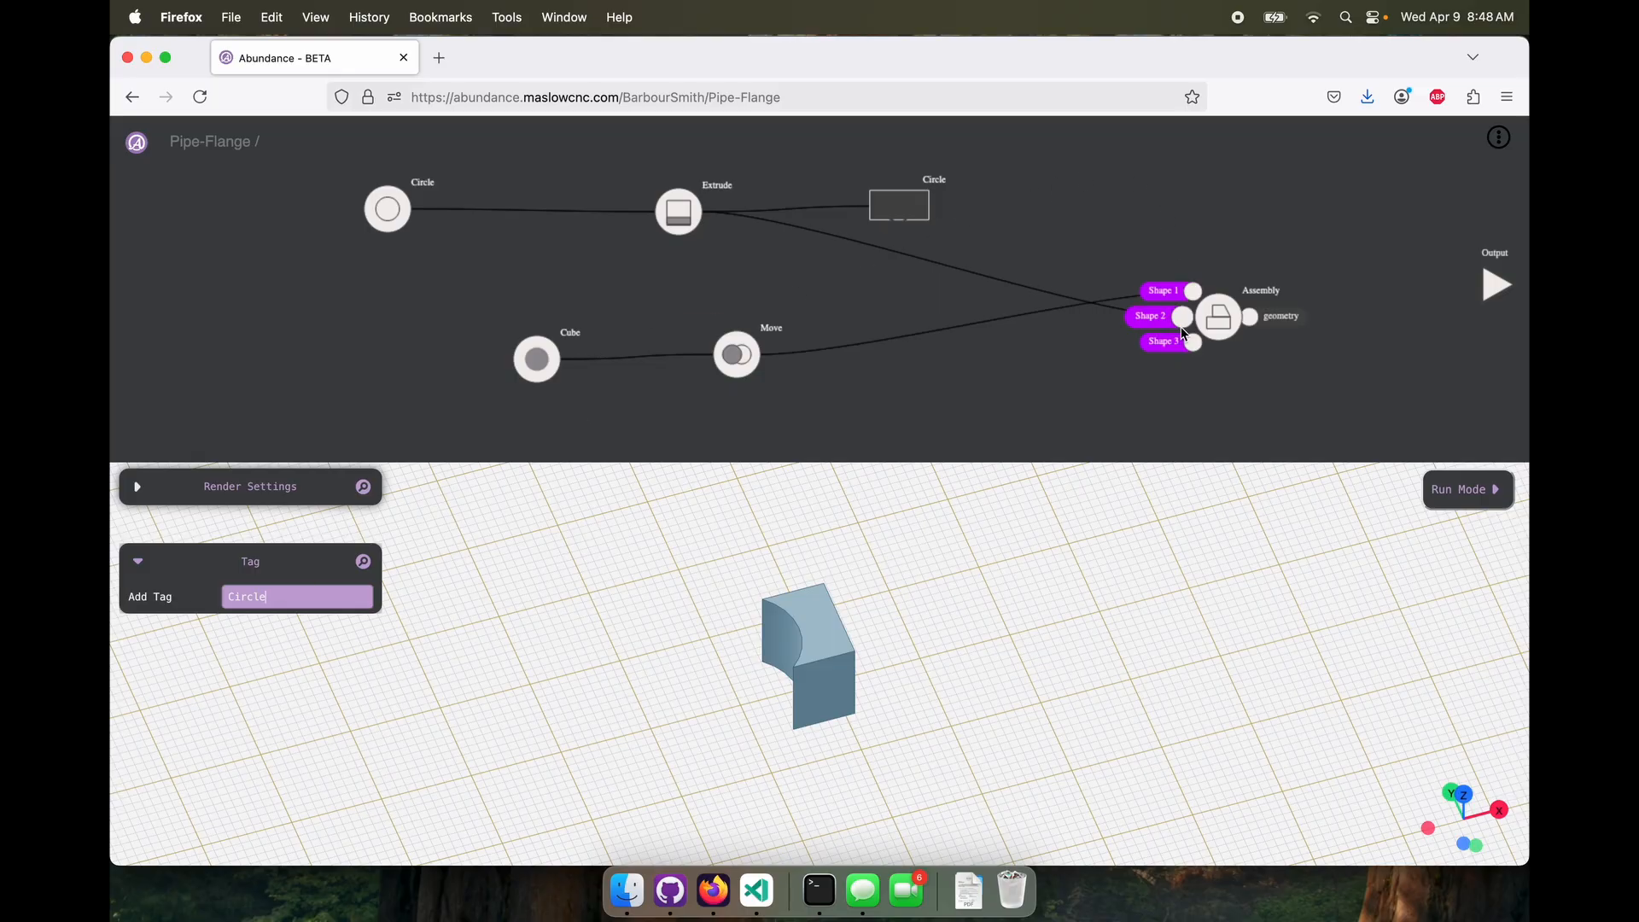
Replace the Assembly's direct Extrude input with the output of the Circle tag node and inspect the assembled solid
click(1184, 320)
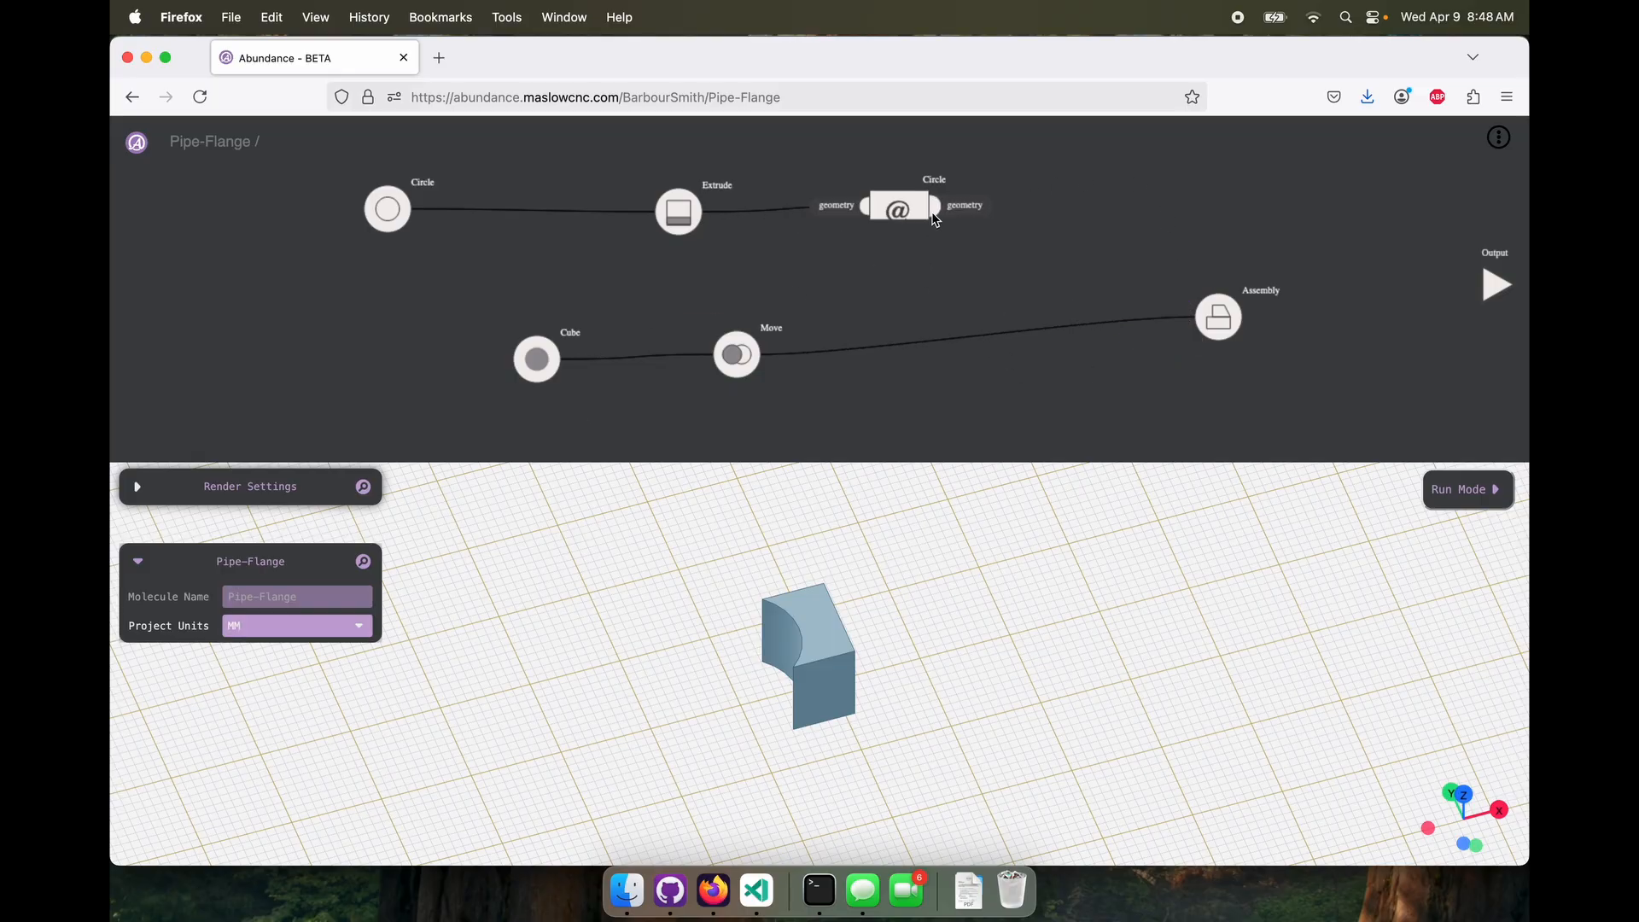
drag(929, 208, 1099, 312)
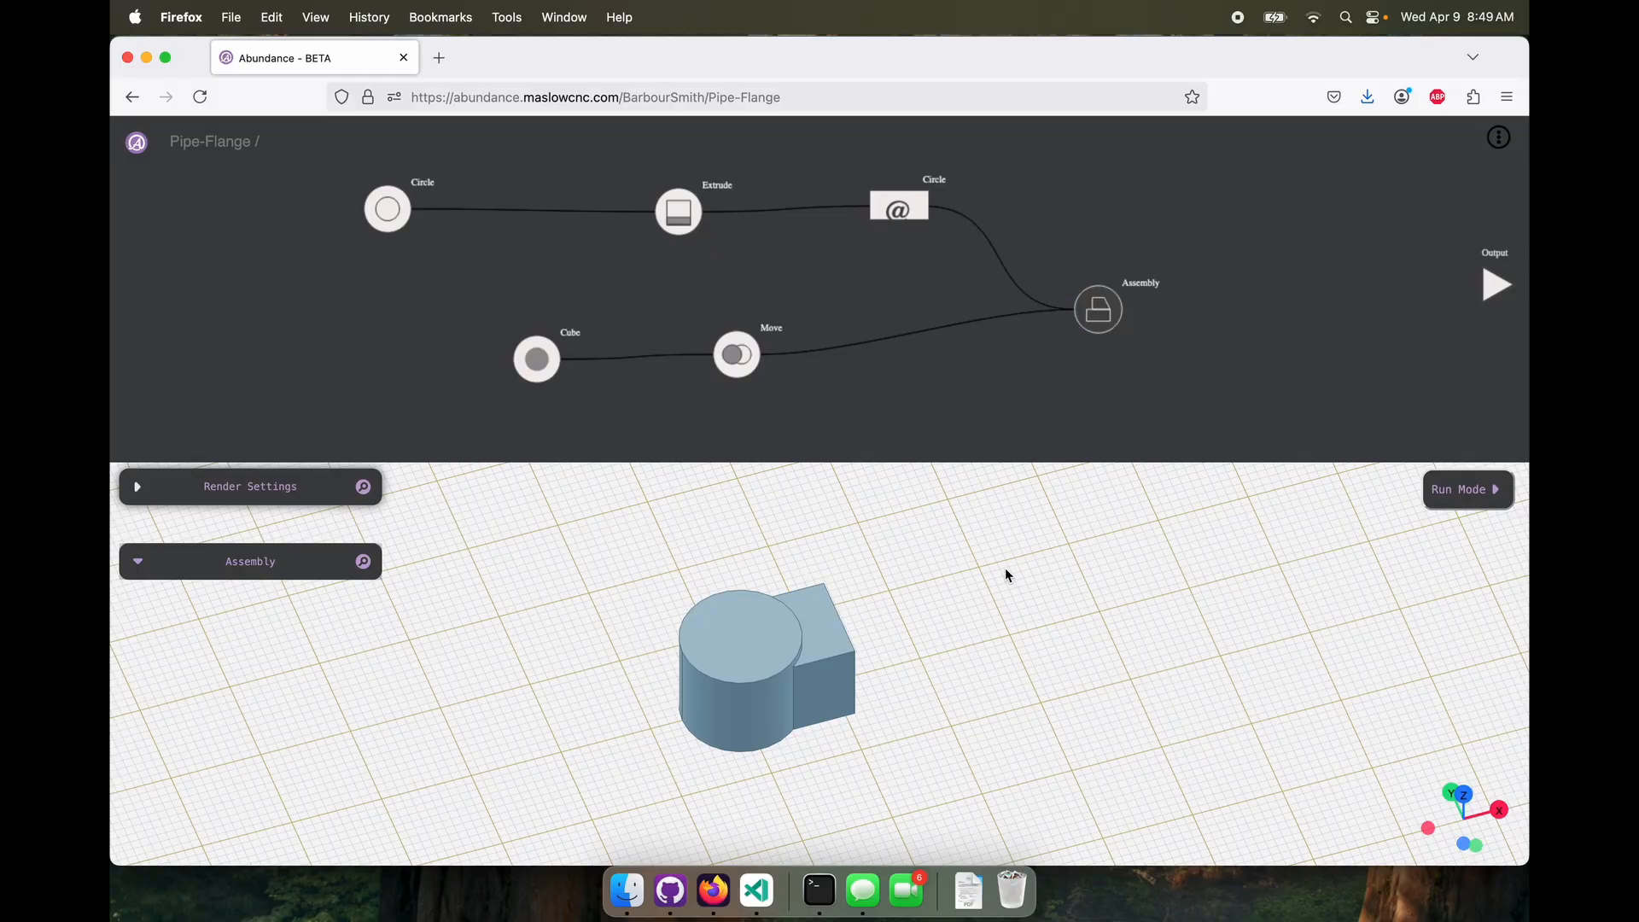
drag(1006, 567, 955, 577)
Add an Extract Tag node fed by the Assembly, extract the Circle tag, and inspect the cut cylinder
right_click(1281, 276)
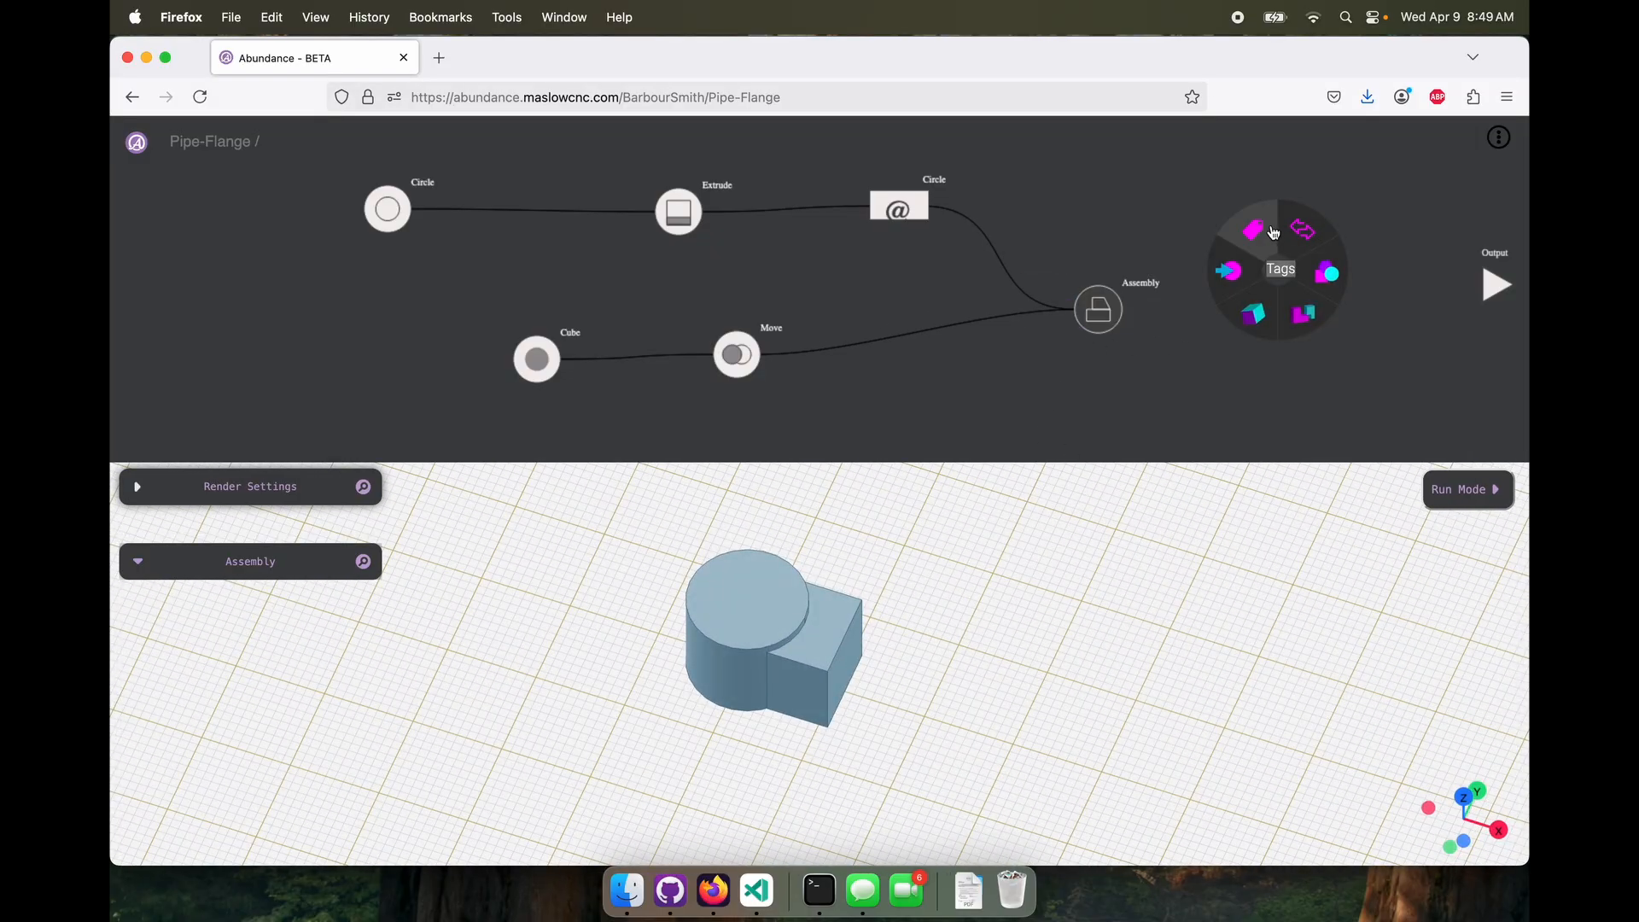
mouse_move(1274, 232)
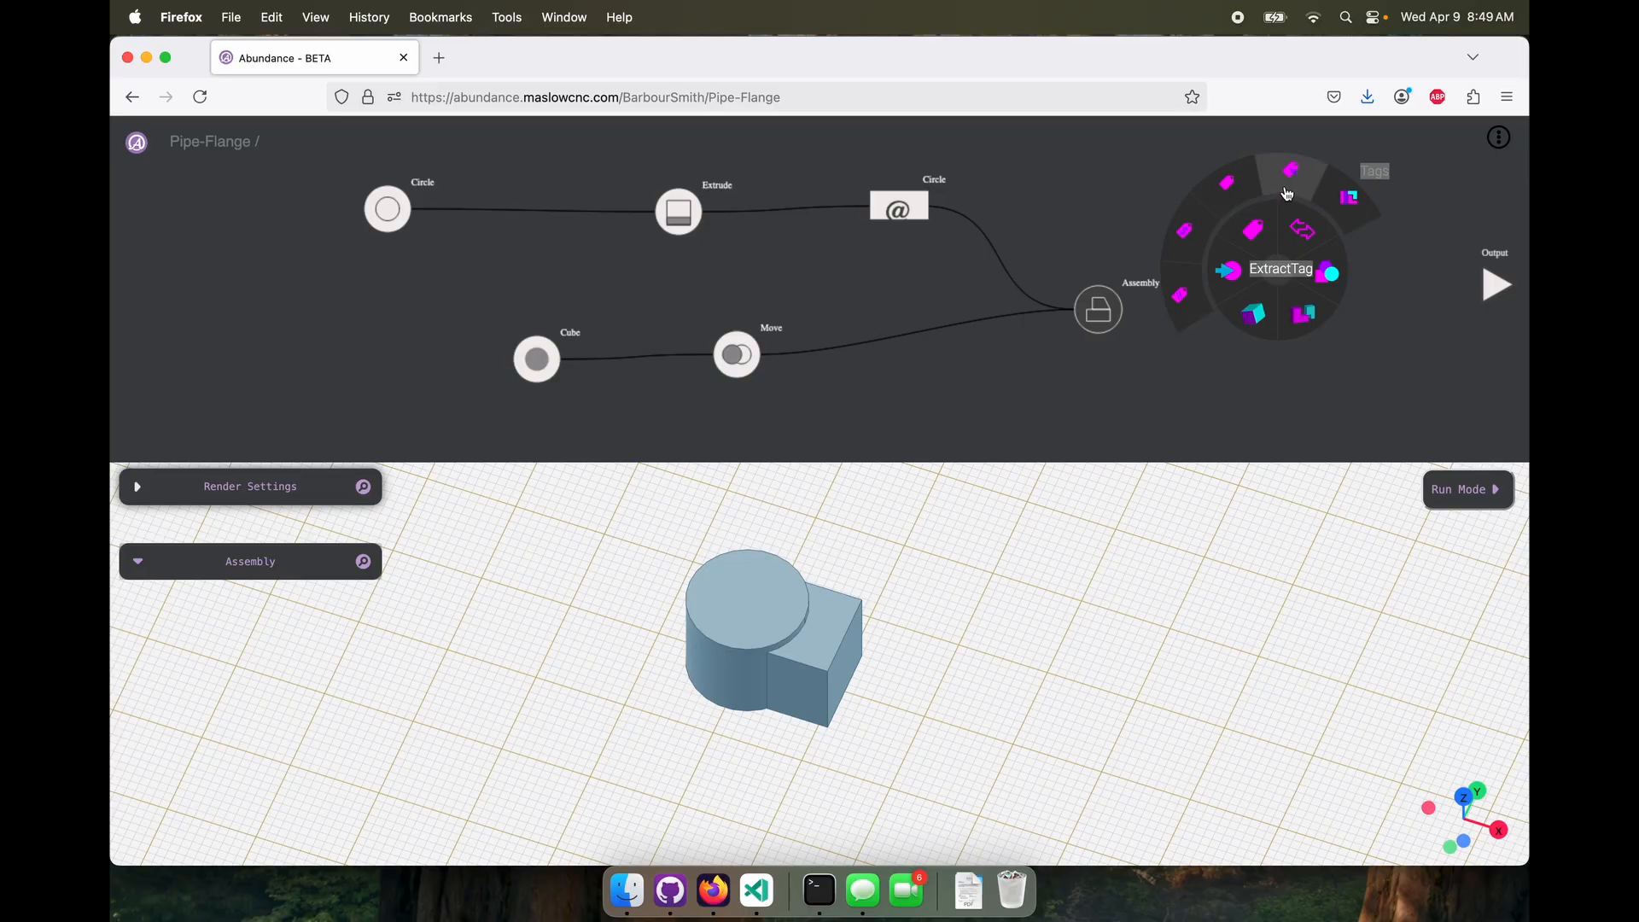
click(1288, 195)
drag(1130, 308, 1276, 181)
click(270, 598)
click(270, 616)
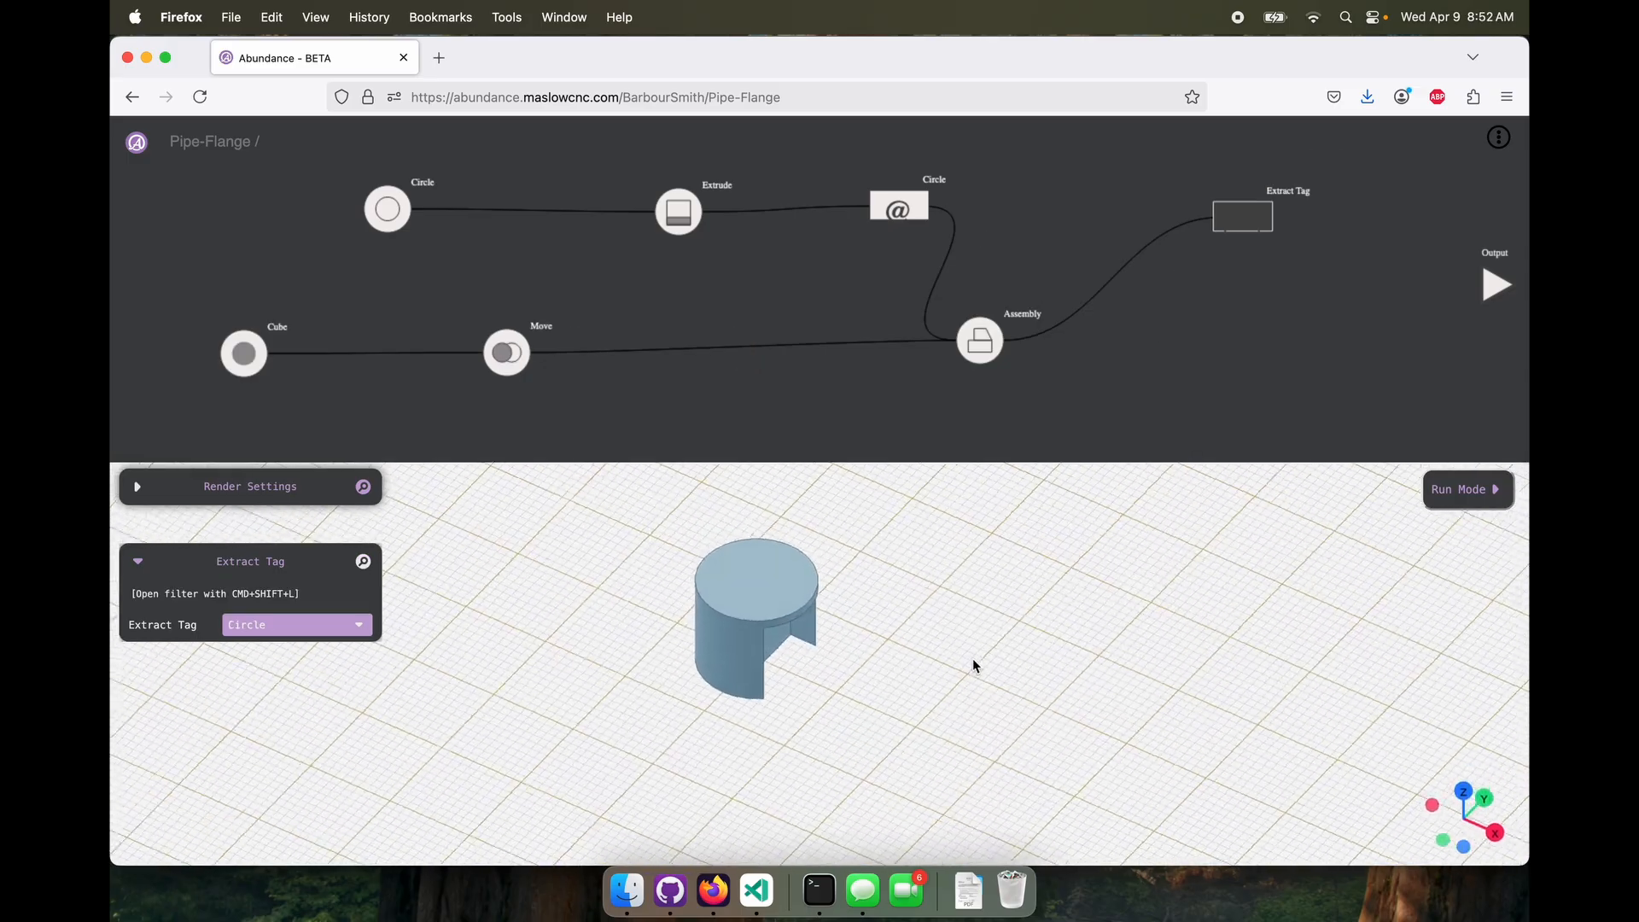
mouse_move(974, 660)
mouse_down()
mouse_move(933, 575)
mouse_move(990, 619)
mouse_move(999, 652)
mouse_up()
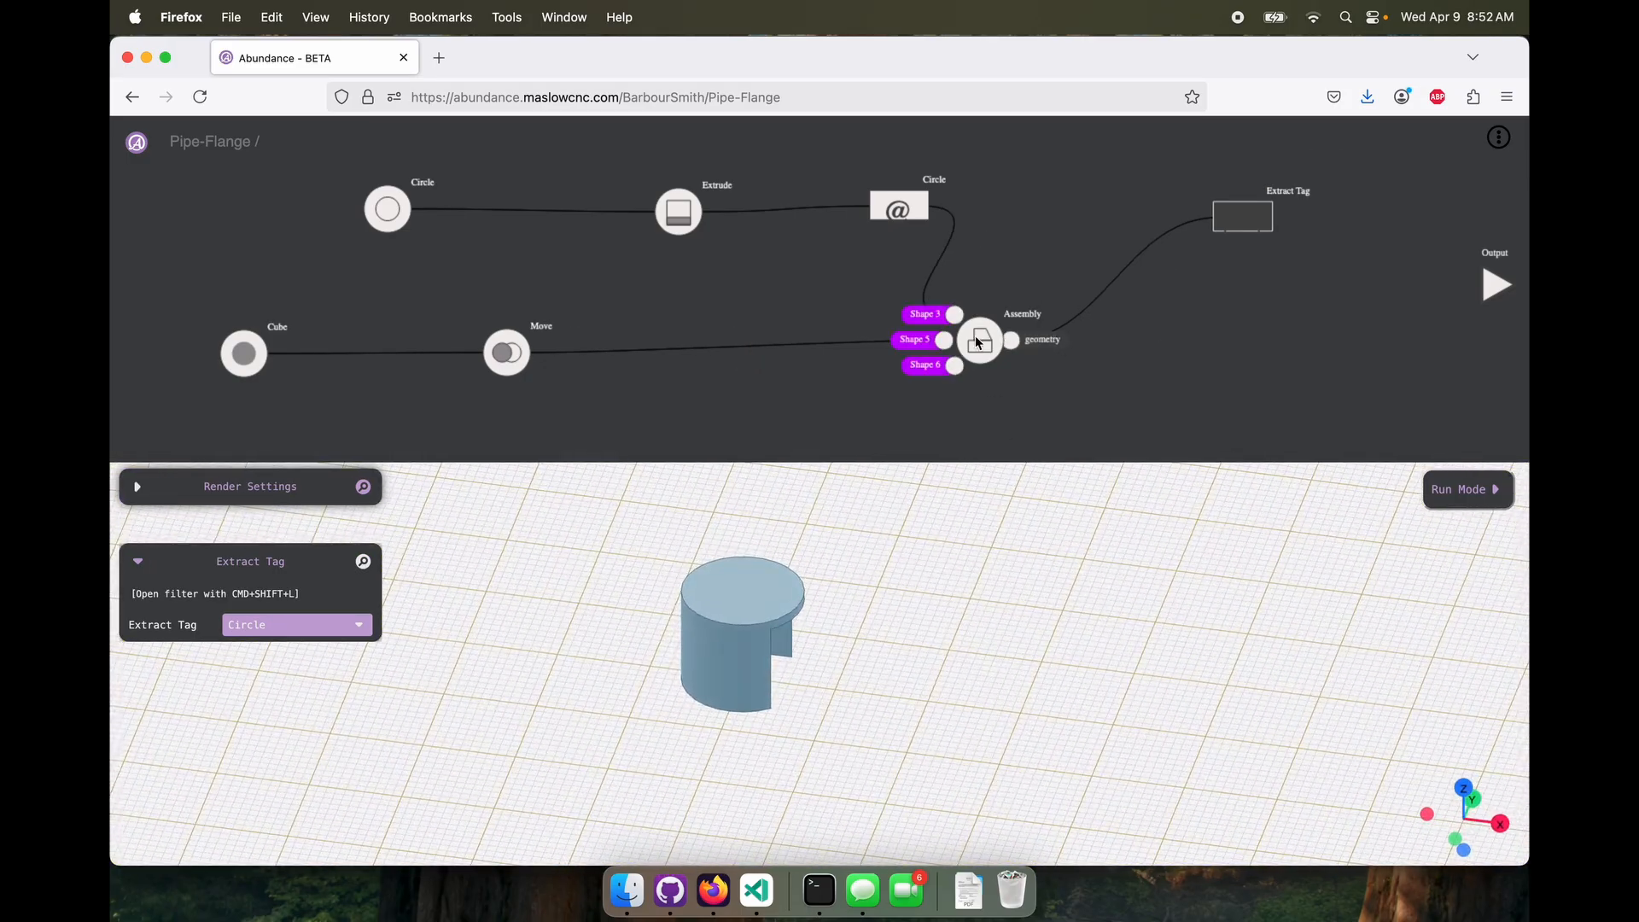
Disconnect the Circle tag from the Assembly's first input and reconnect it after Move as the second shape
drag(980, 344, 1046, 345)
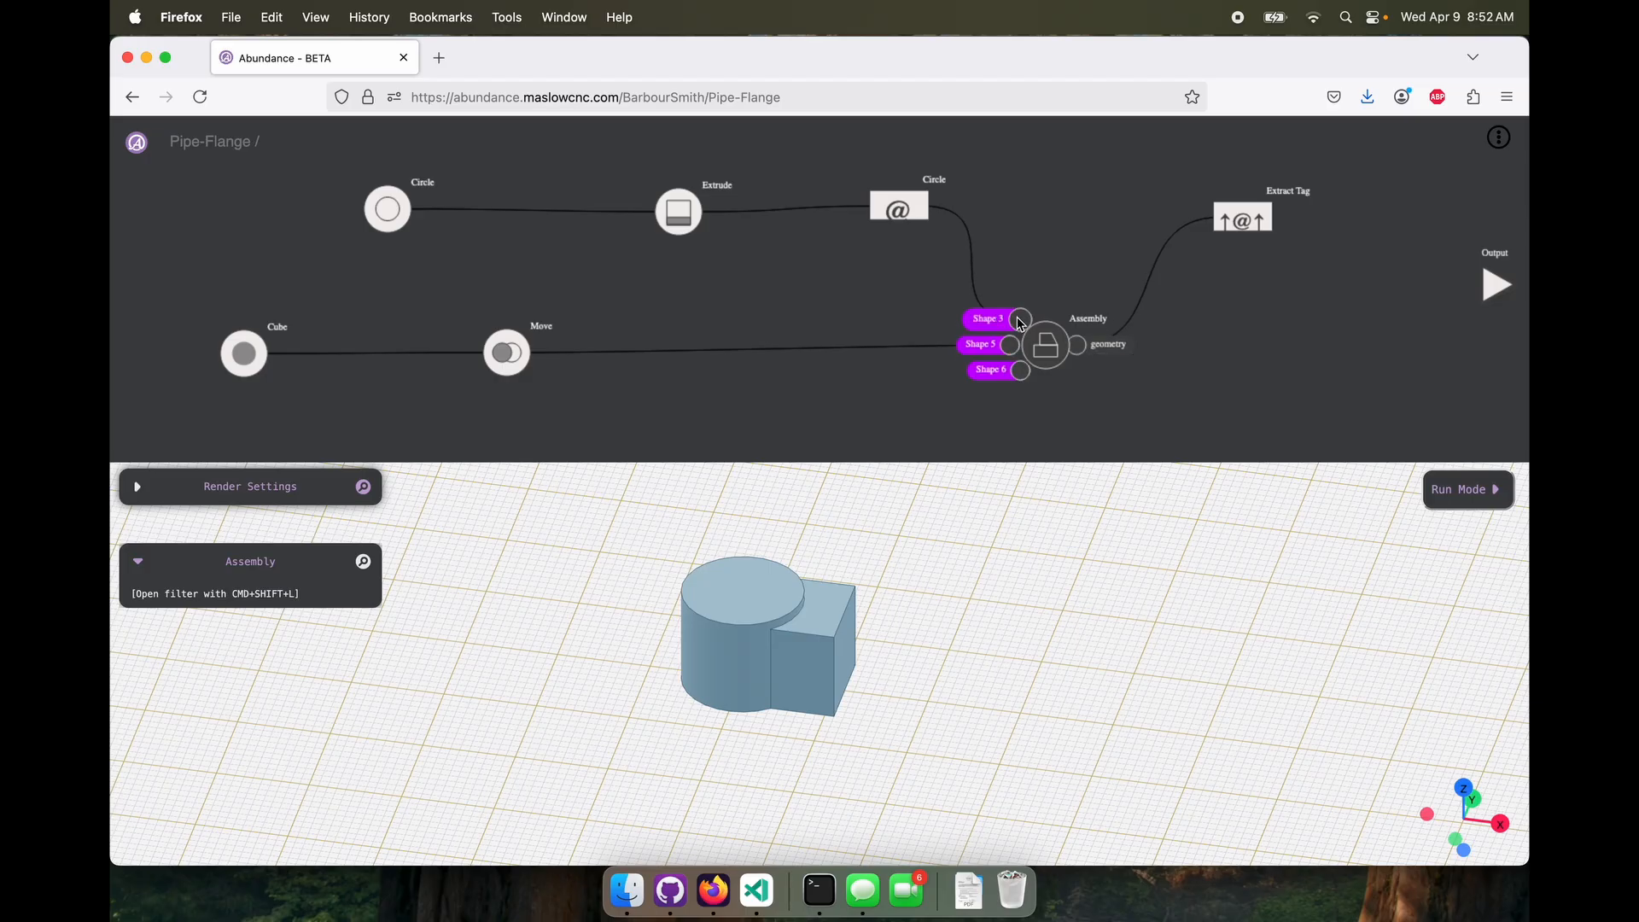
click(1243, 218)
click(1054, 347)
click(1020, 321)
key(BackSpace)
drag(922, 206, 1016, 320)
click(1059, 348)
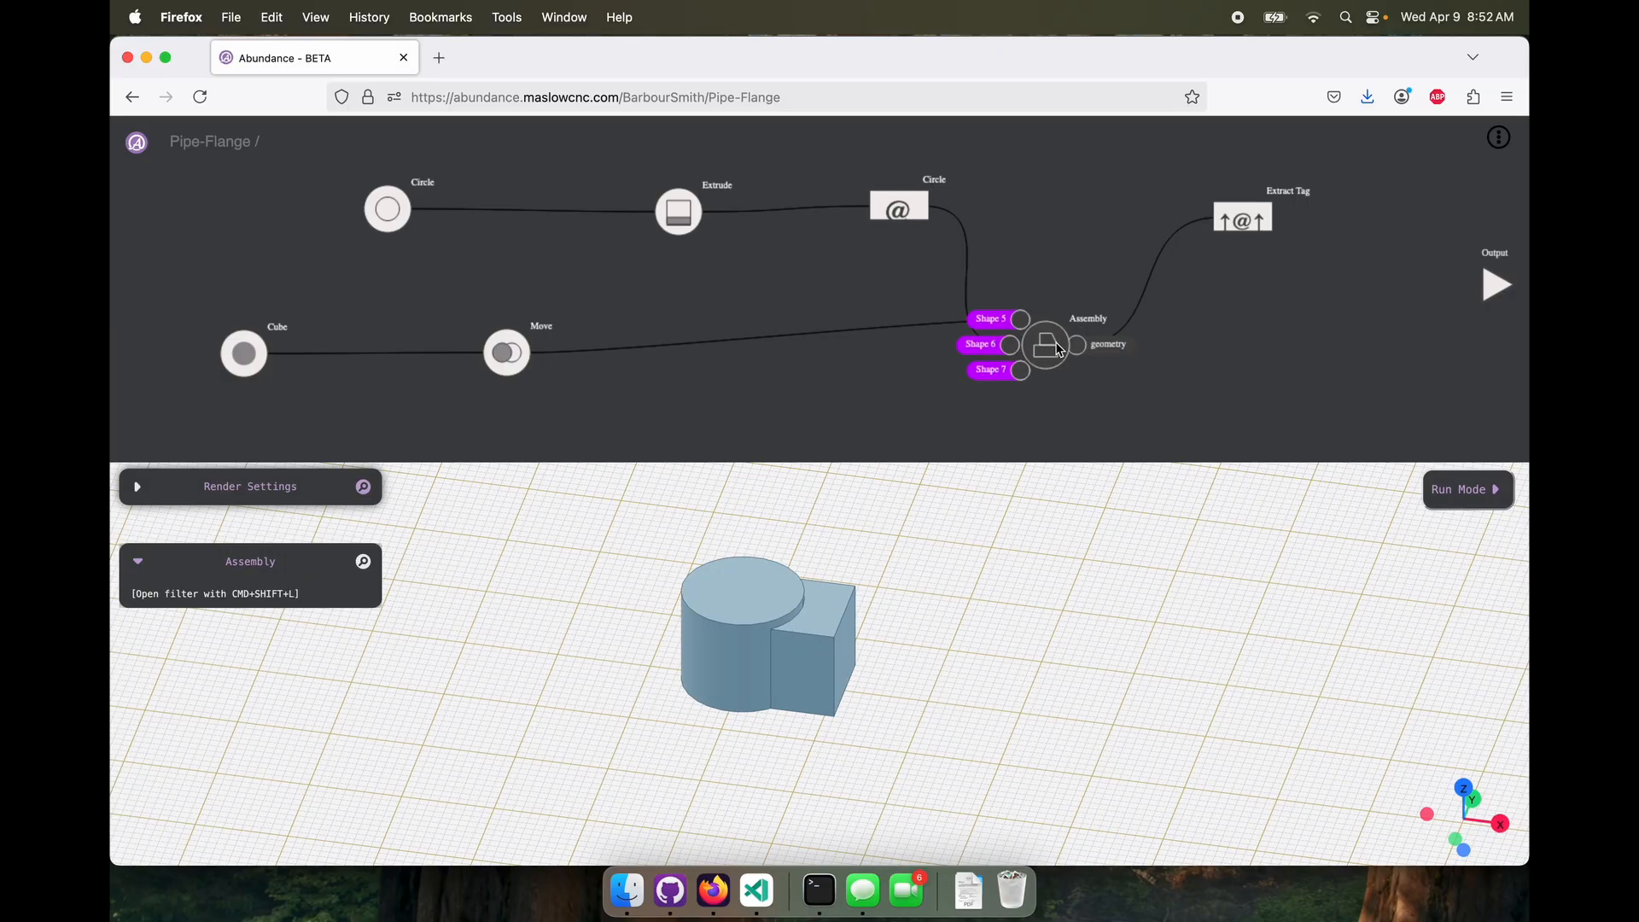
Inspect the extracted Circle shape, the full Assembly, and the cube piece left with nothing selected
click(1246, 223)
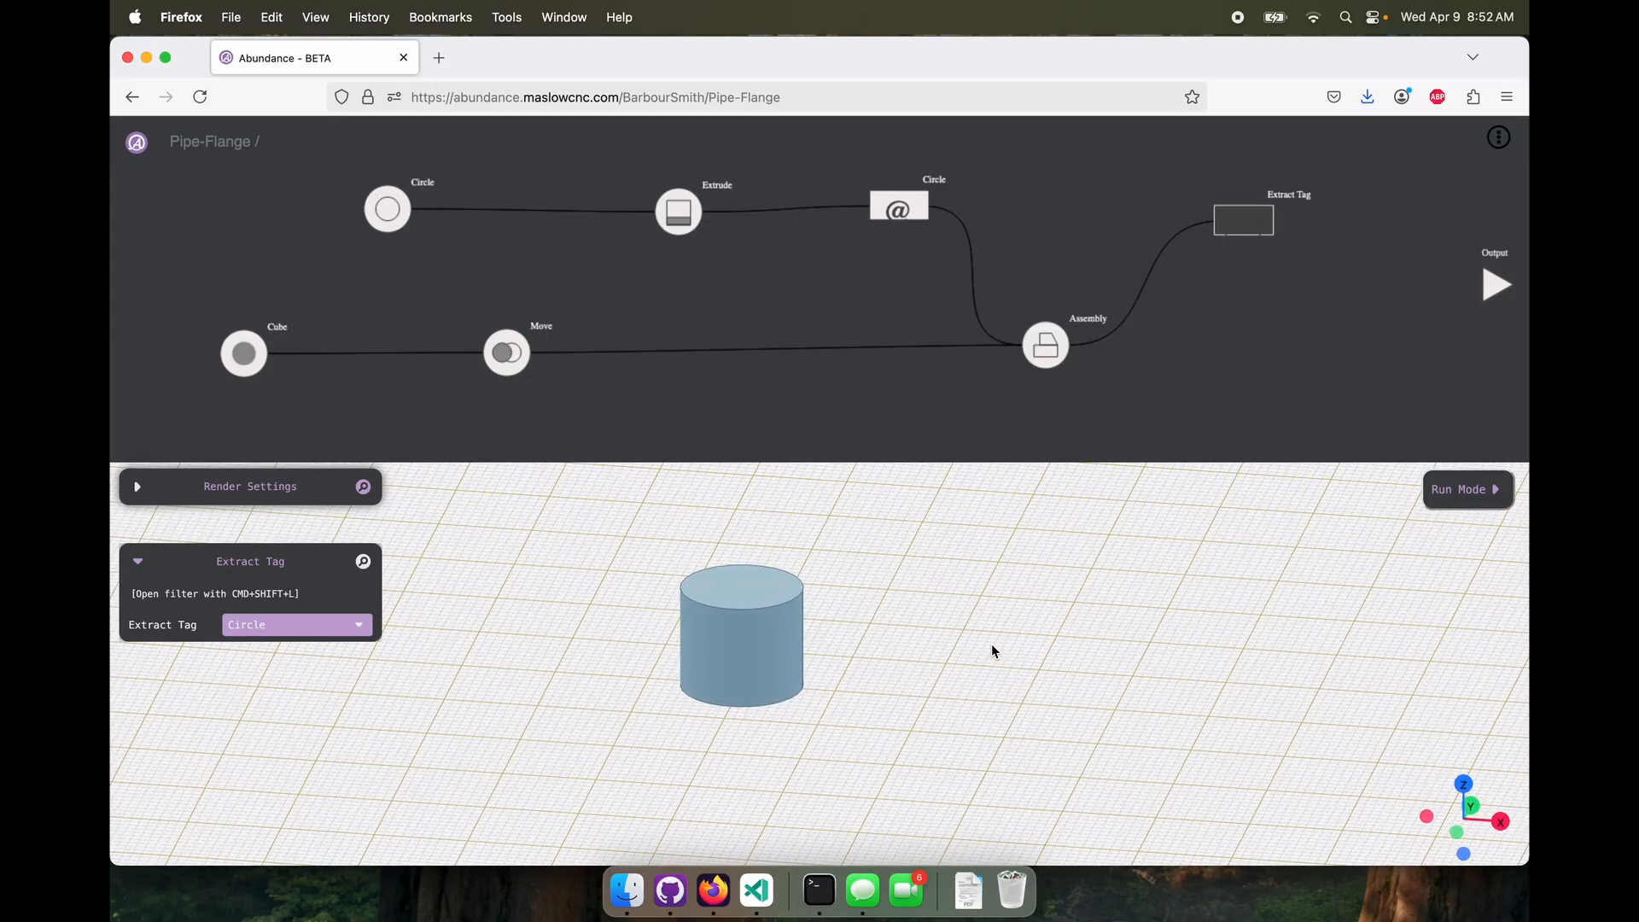
drag(992, 650, 990, 645)
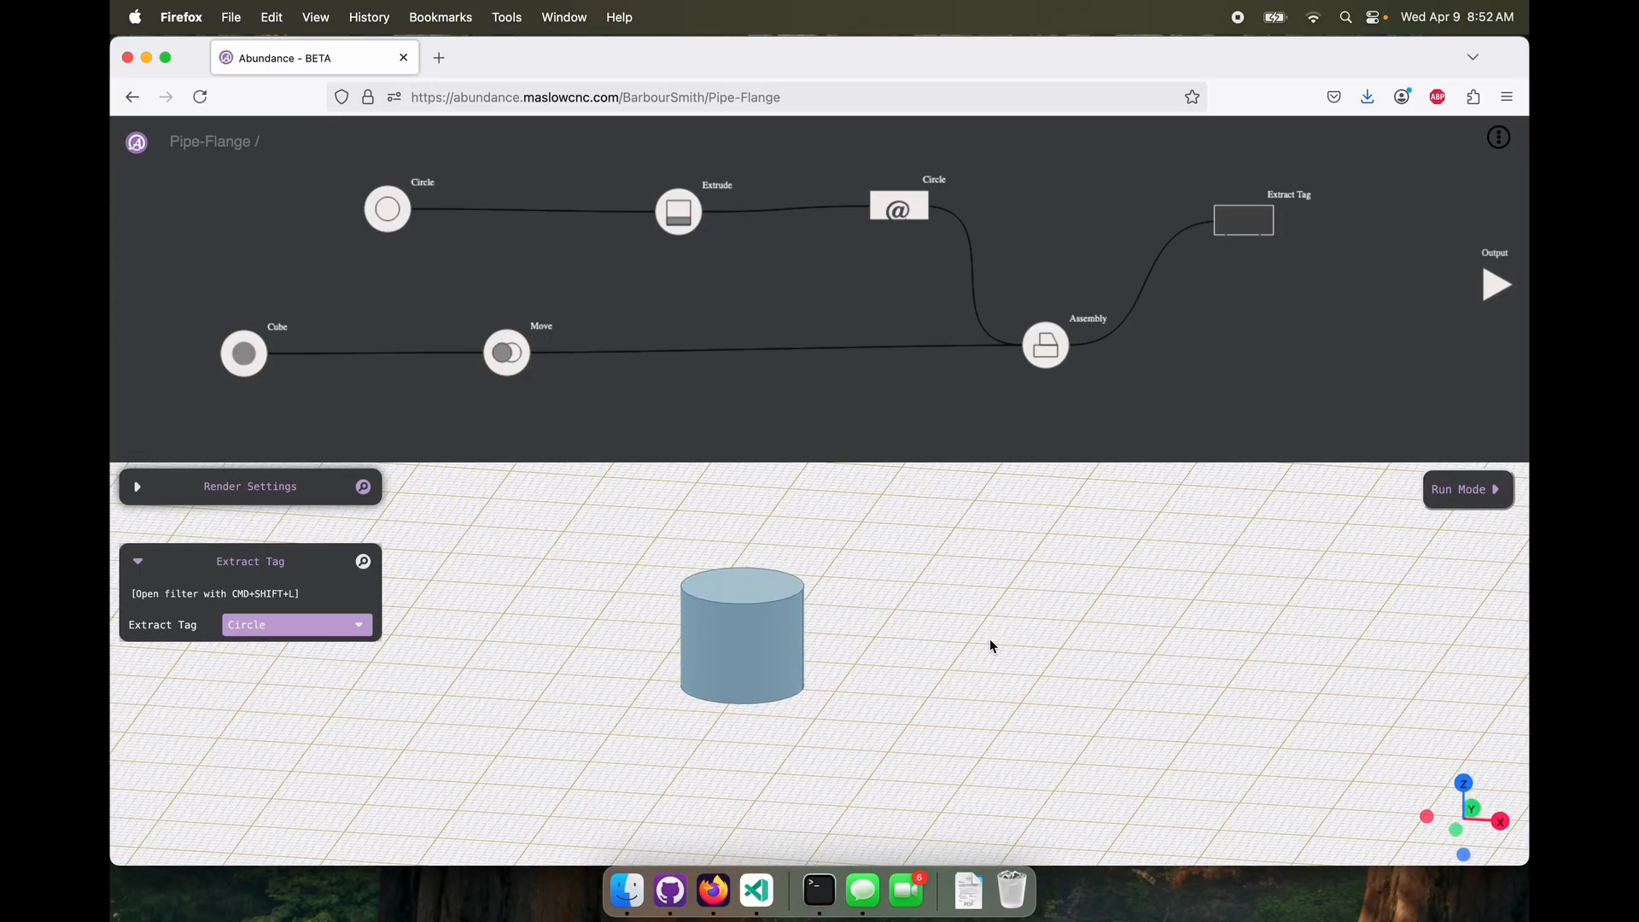
click(1078, 324)
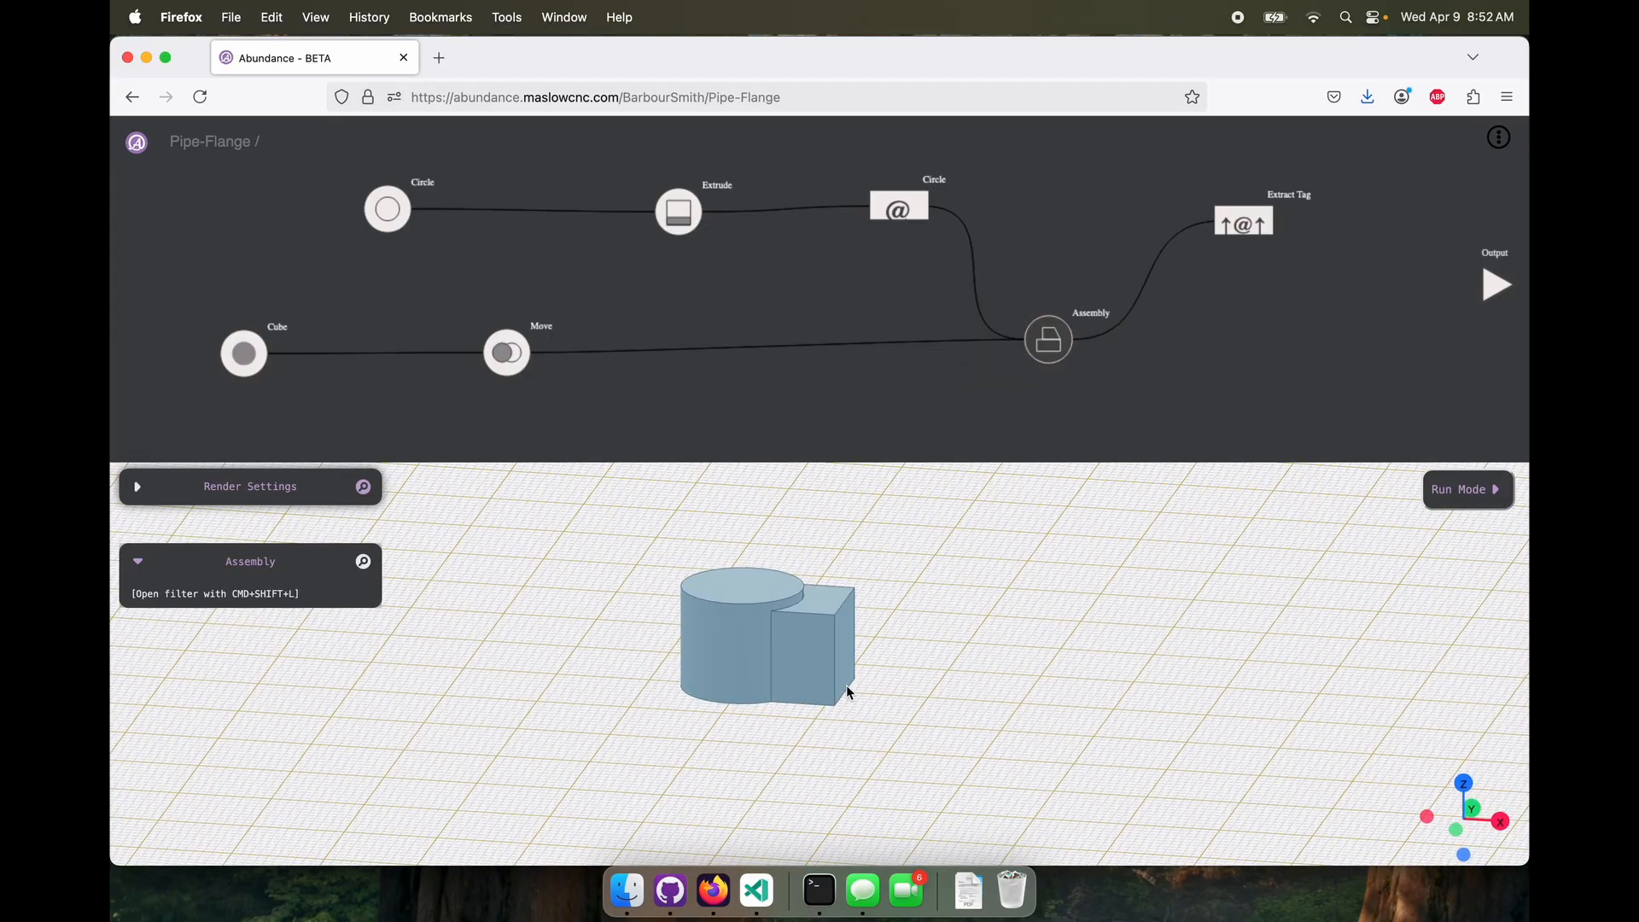
click(1257, 355)
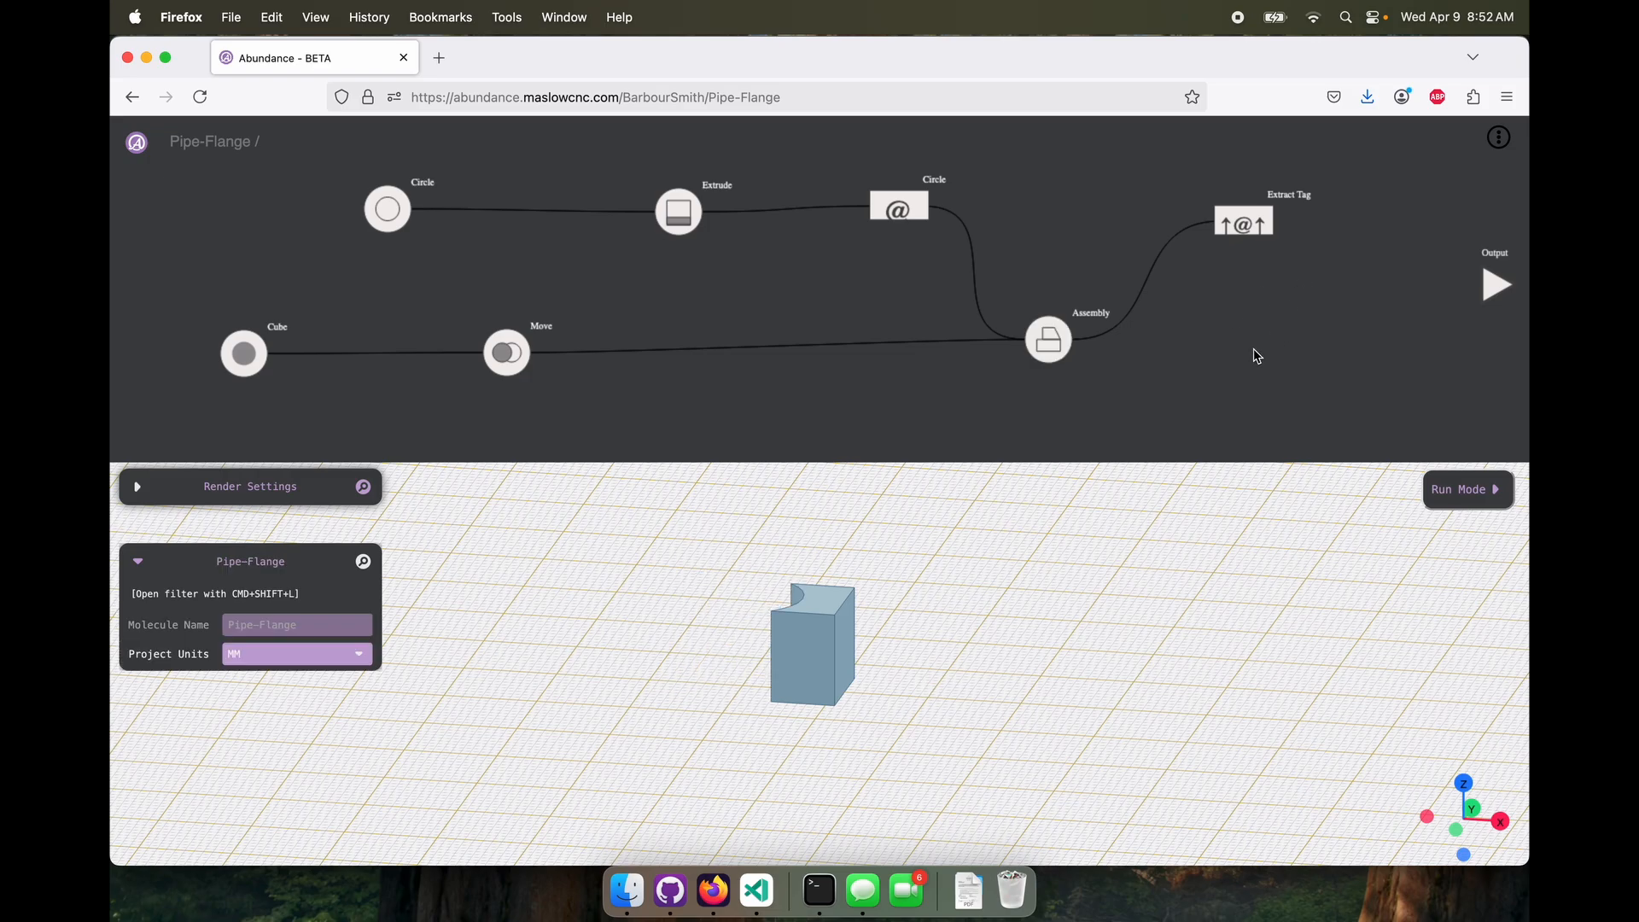
Delete the Cube, Move, Circle, Extrude, Circle tag, Assembly and Extract Tag nodes, keeping only the Output
click(244, 353)
key(BackSpace)
click(511, 352)
key(BackSpace)
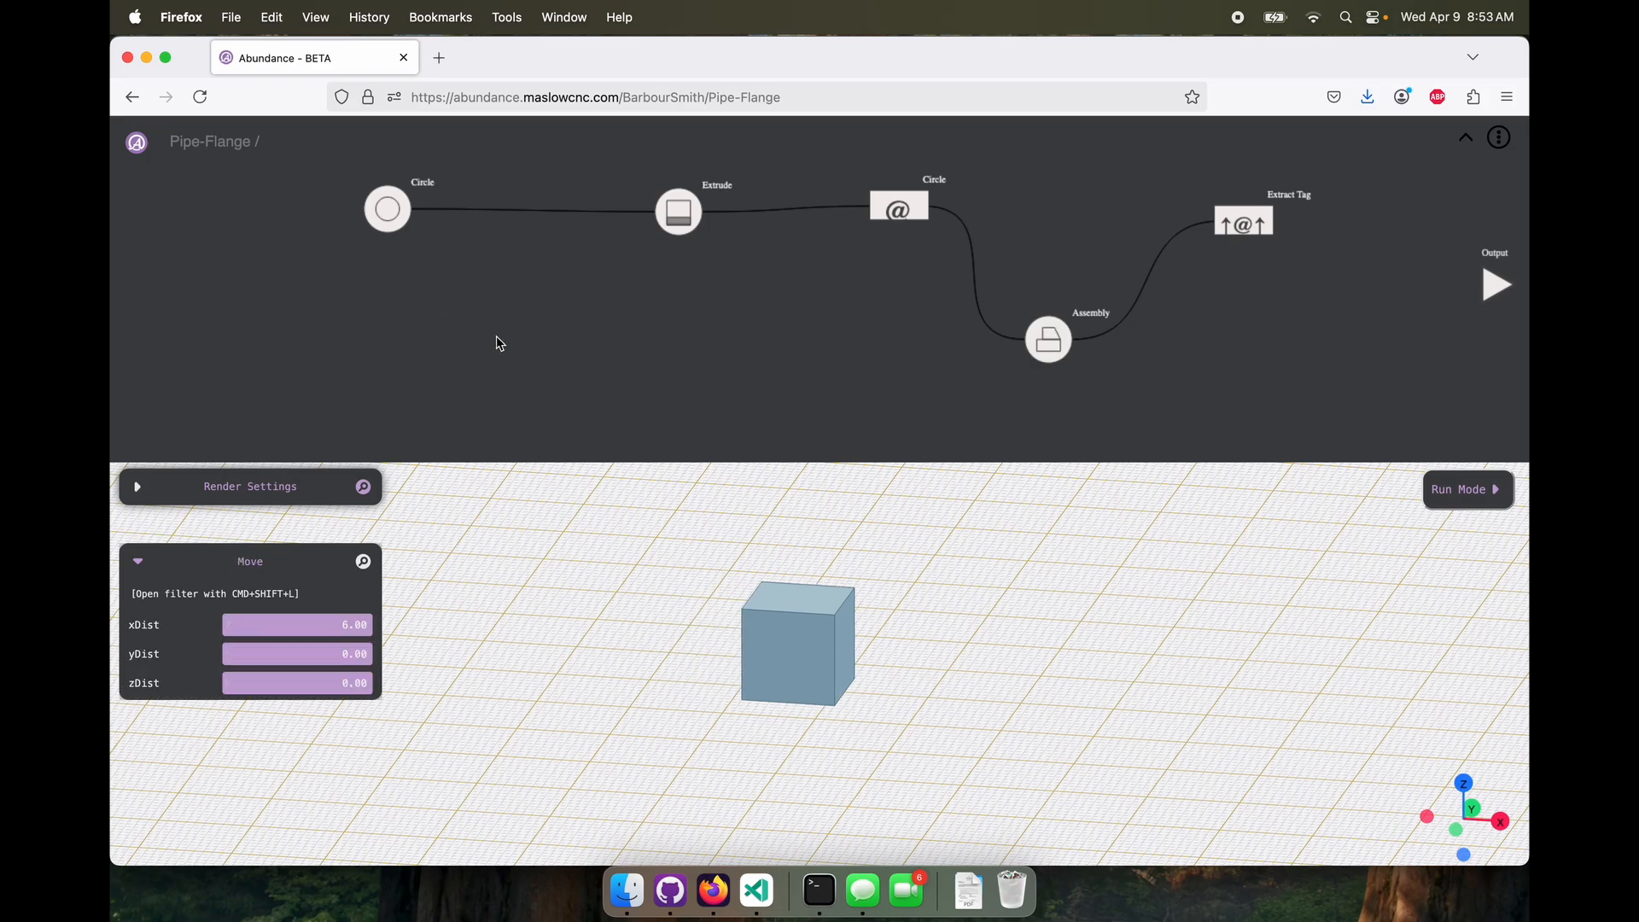
click(388, 210)
key(BackSpace)
click(670, 217)
key(BackSpace)
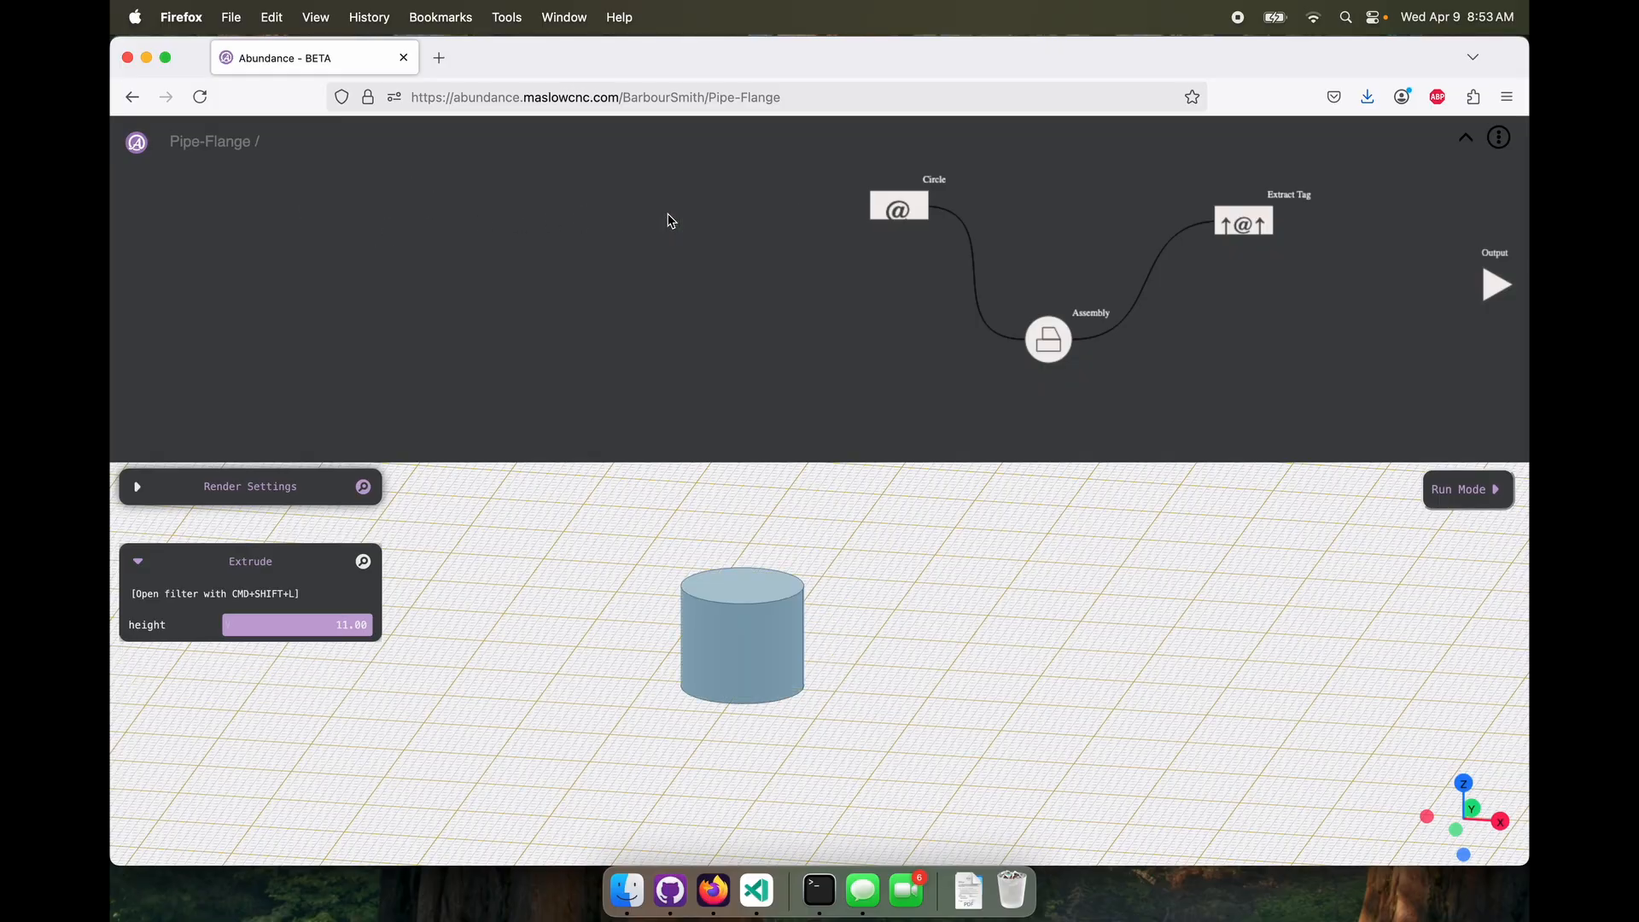
click(898, 209)
key(BackSpace)
click(1054, 343)
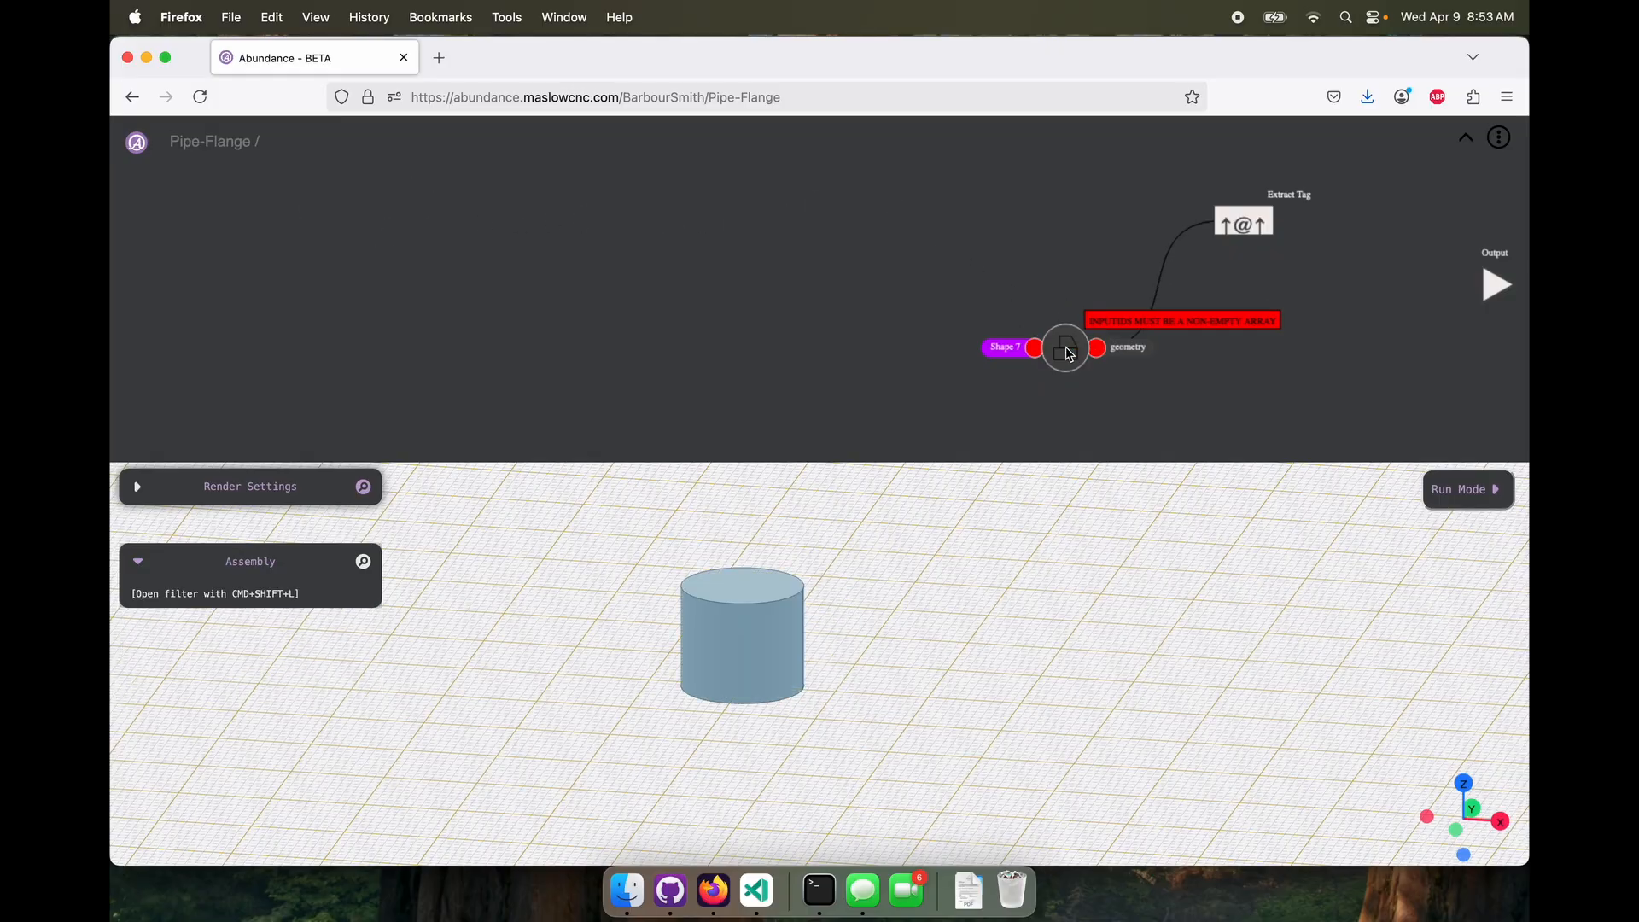
key(BackSpace)
click(1244, 225)
key(BackSpace)
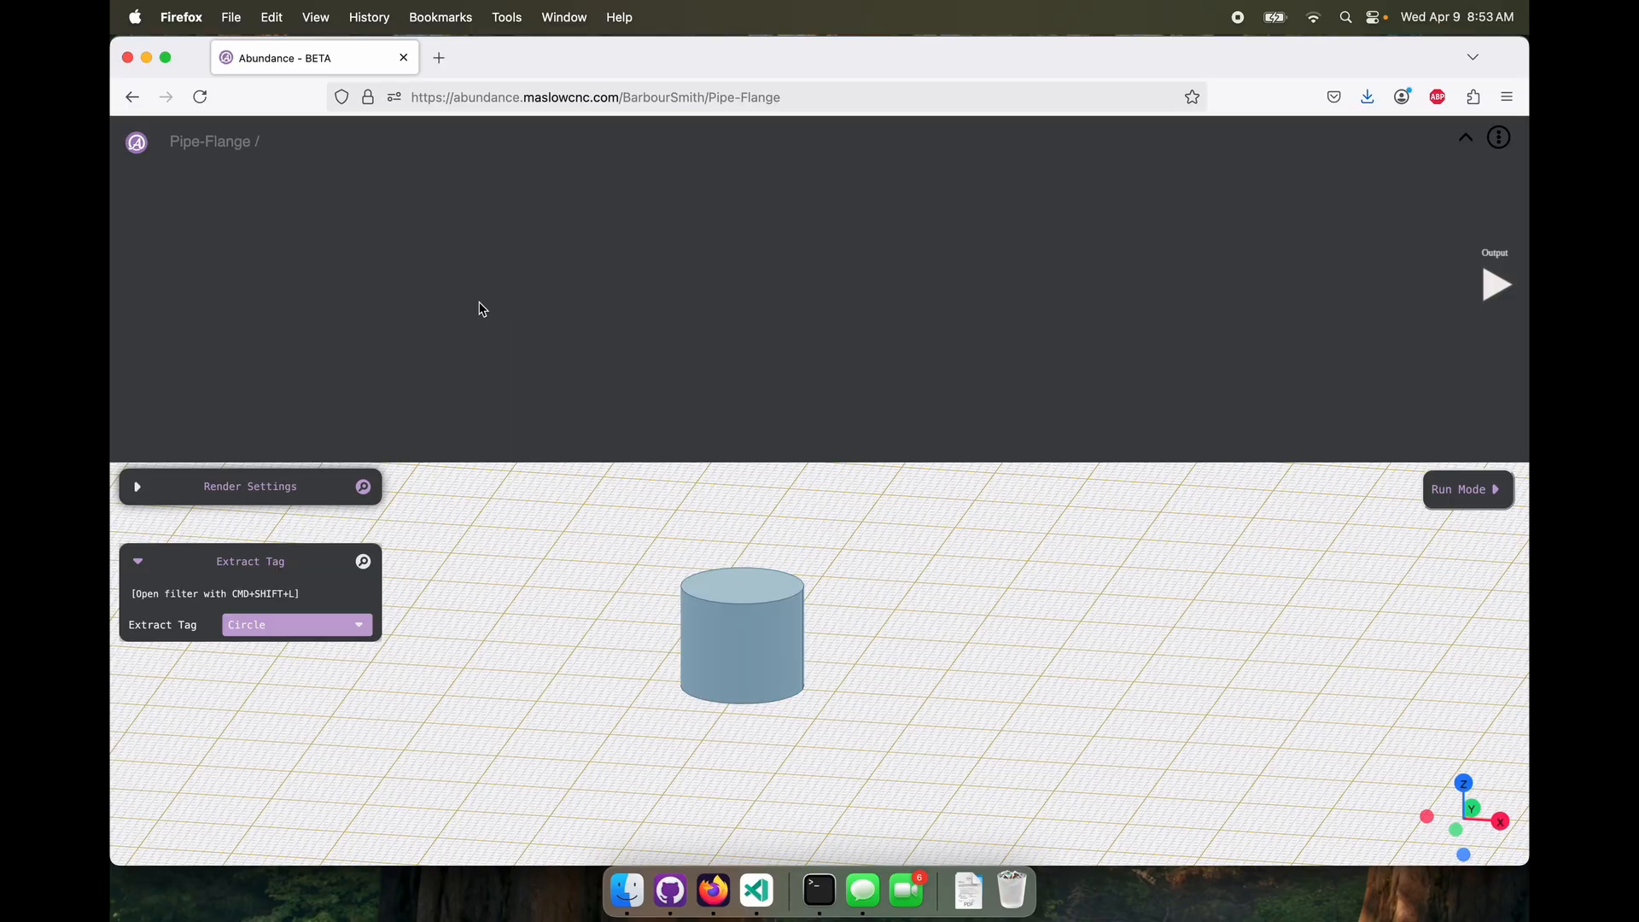
Add a Molecule node to the empty Pipe-Flange project, name it Pipe, and open it for editing
mouse_move(478, 289)
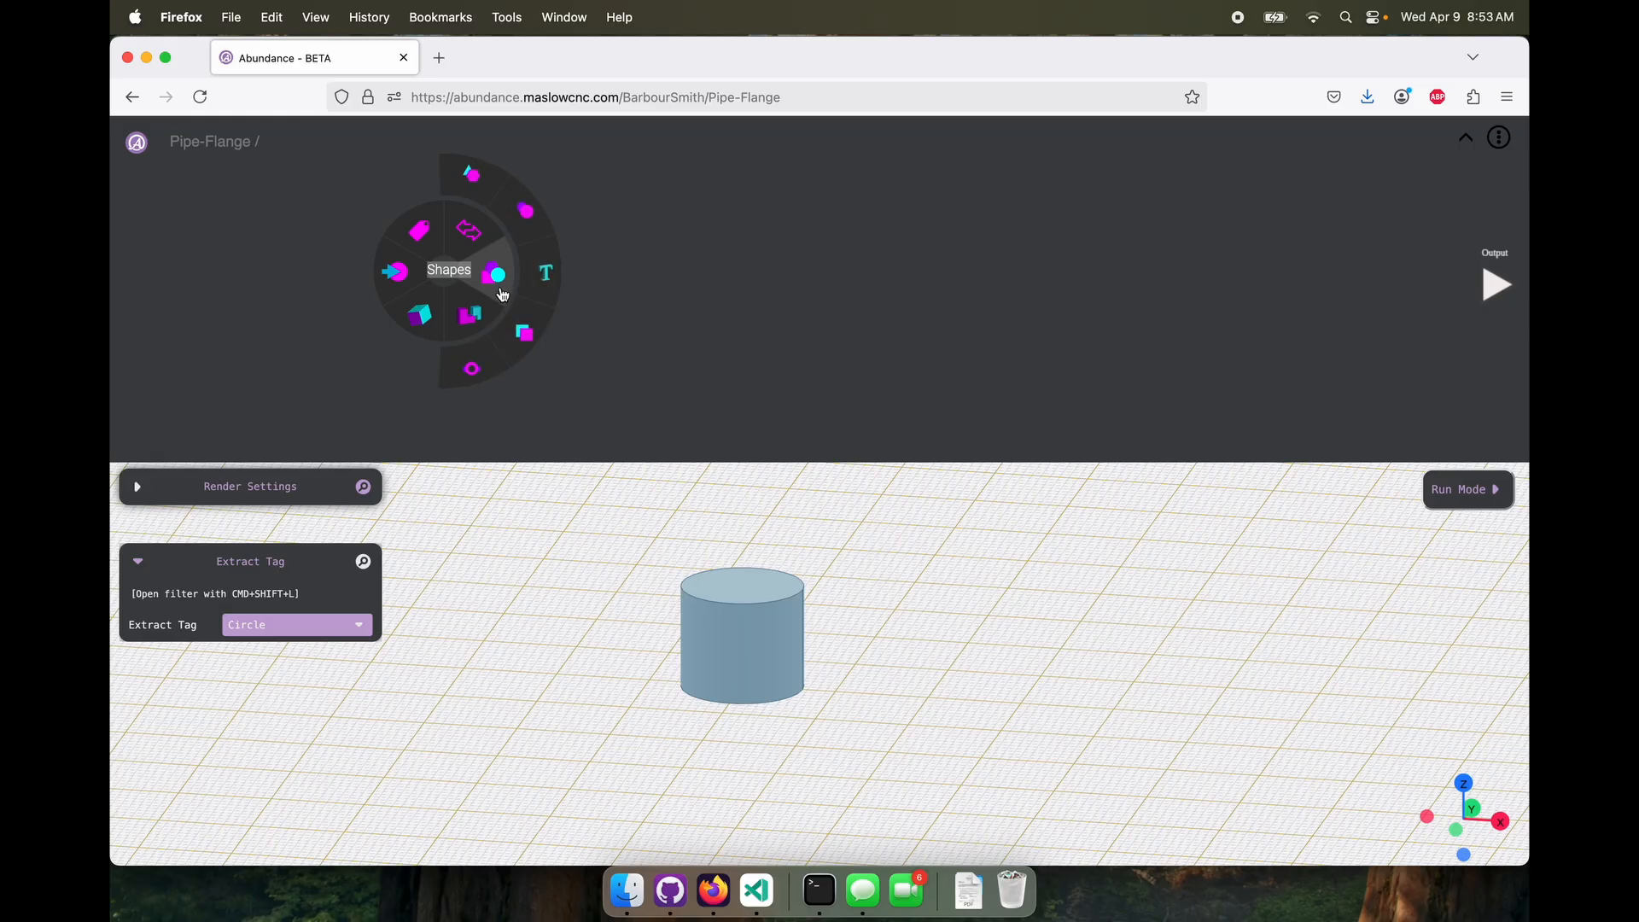
click(468, 372)
drag(441, 272, 408, 266)
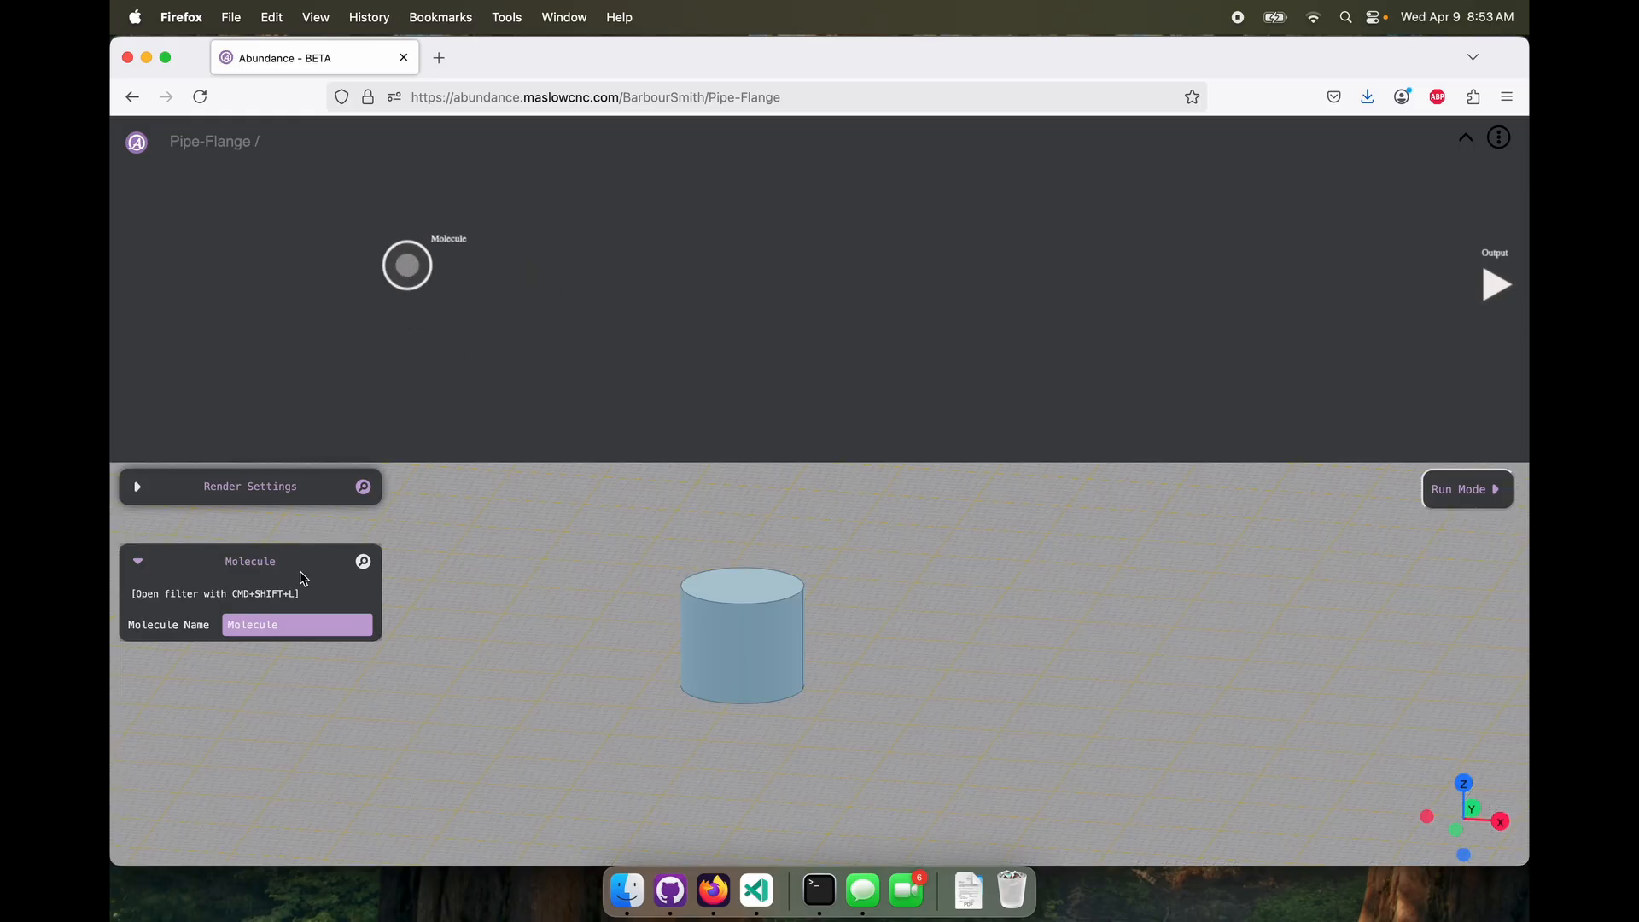
drag(295, 627, 167, 625)
double_click(404, 267)
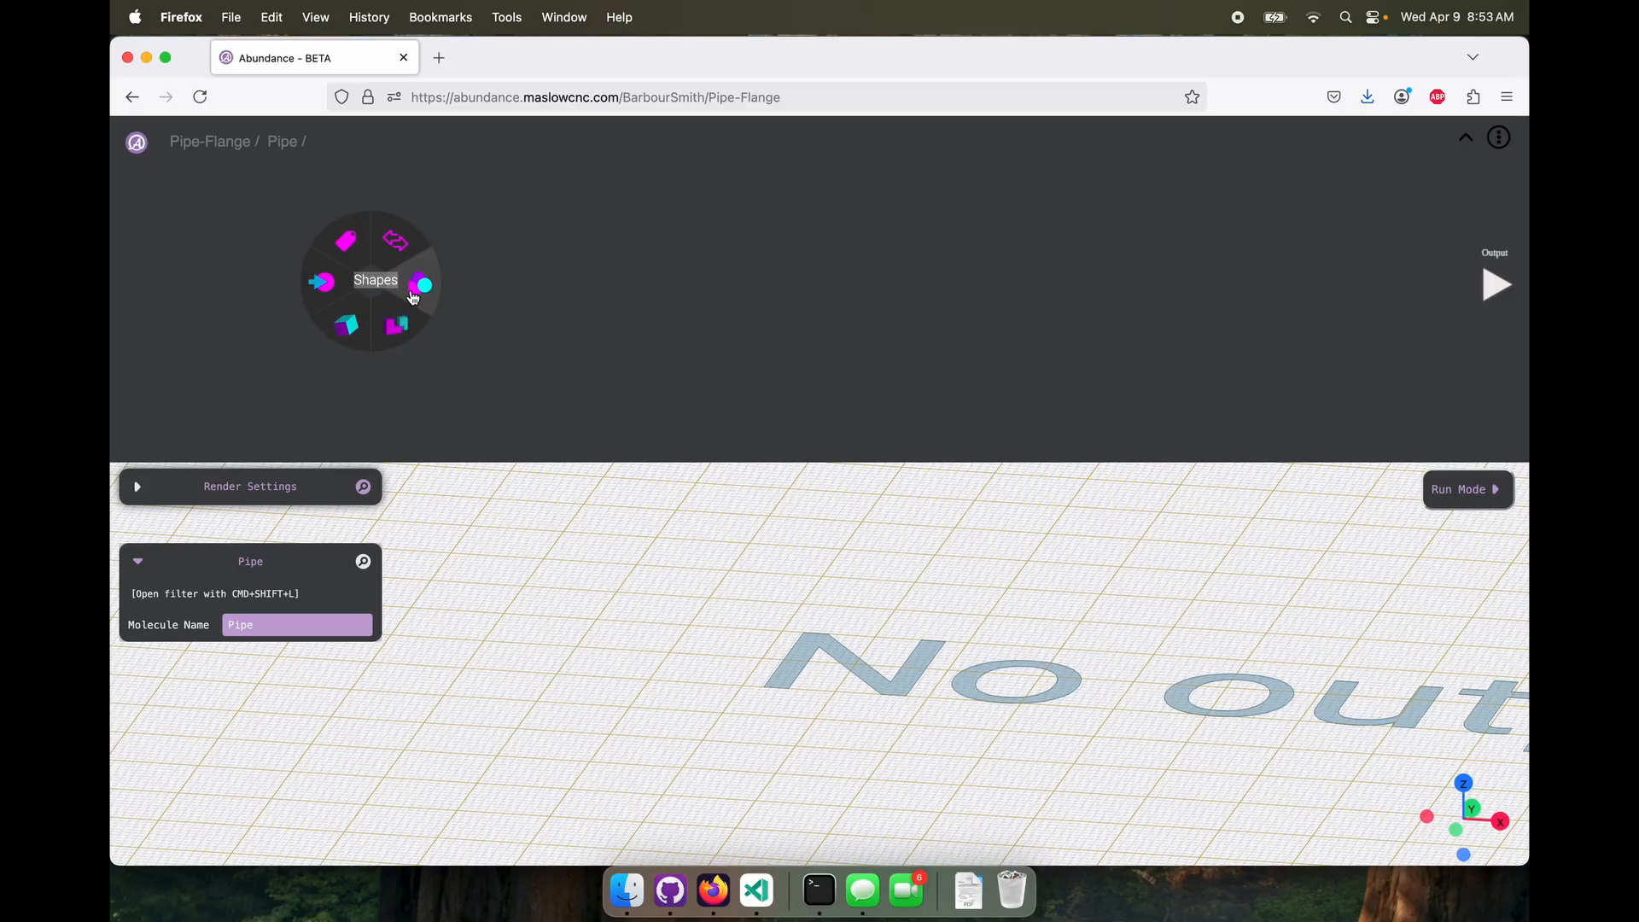
Add a Circle node inside the Pipe molecule with a diameter of 100
mouse_move(423, 282)
click(453, 239)
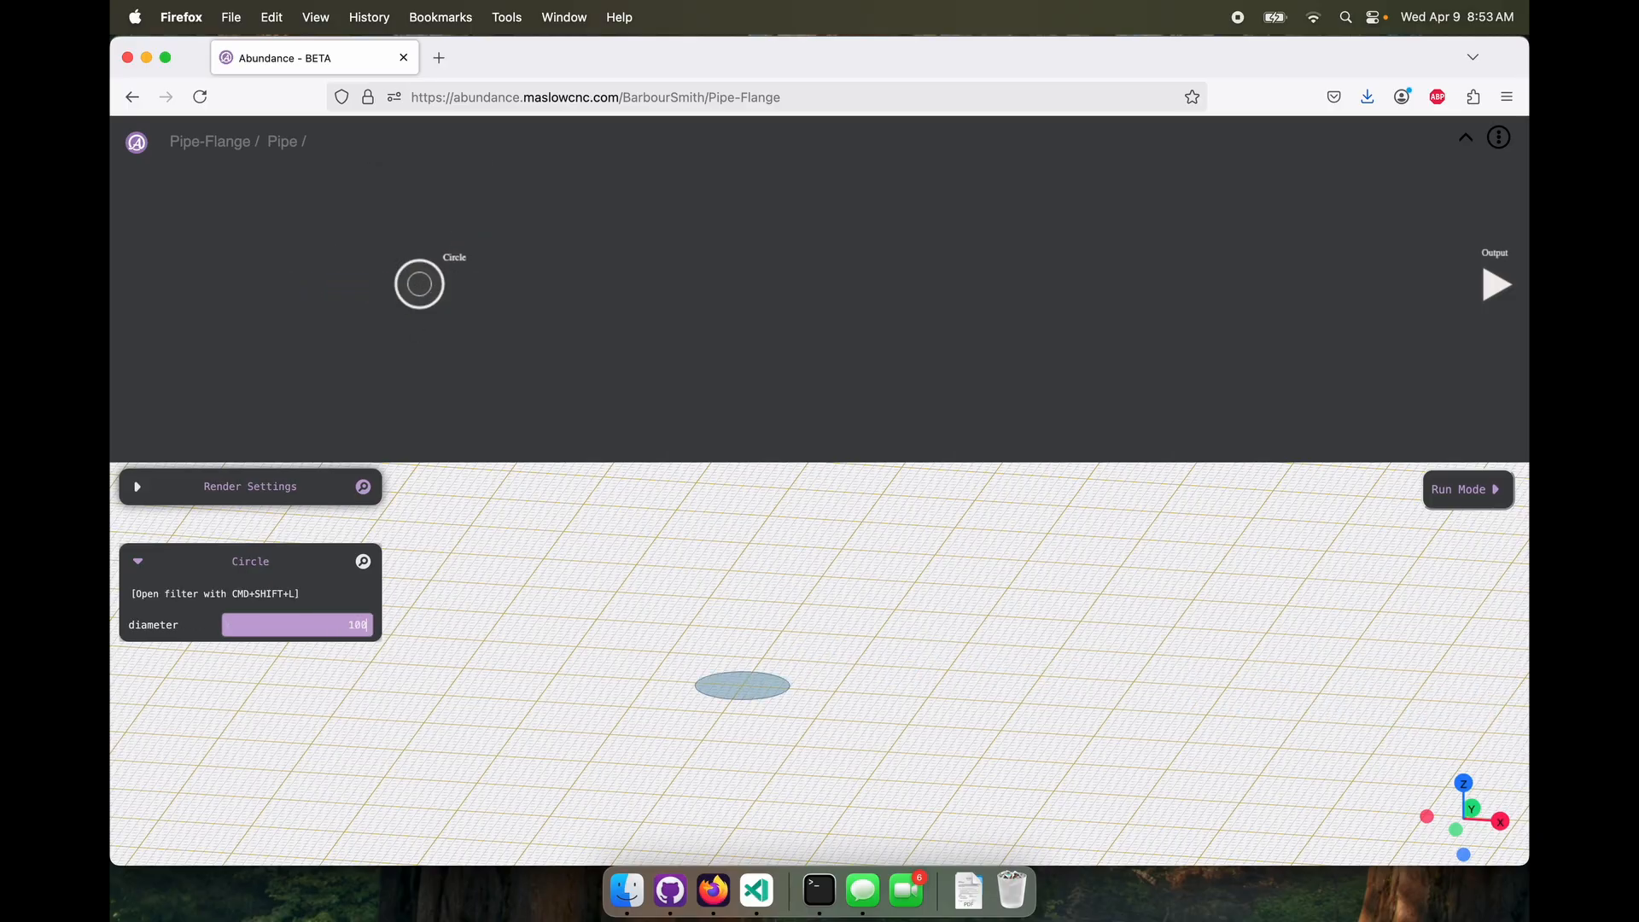
key(Return)
drag(419, 286, 393, 255)
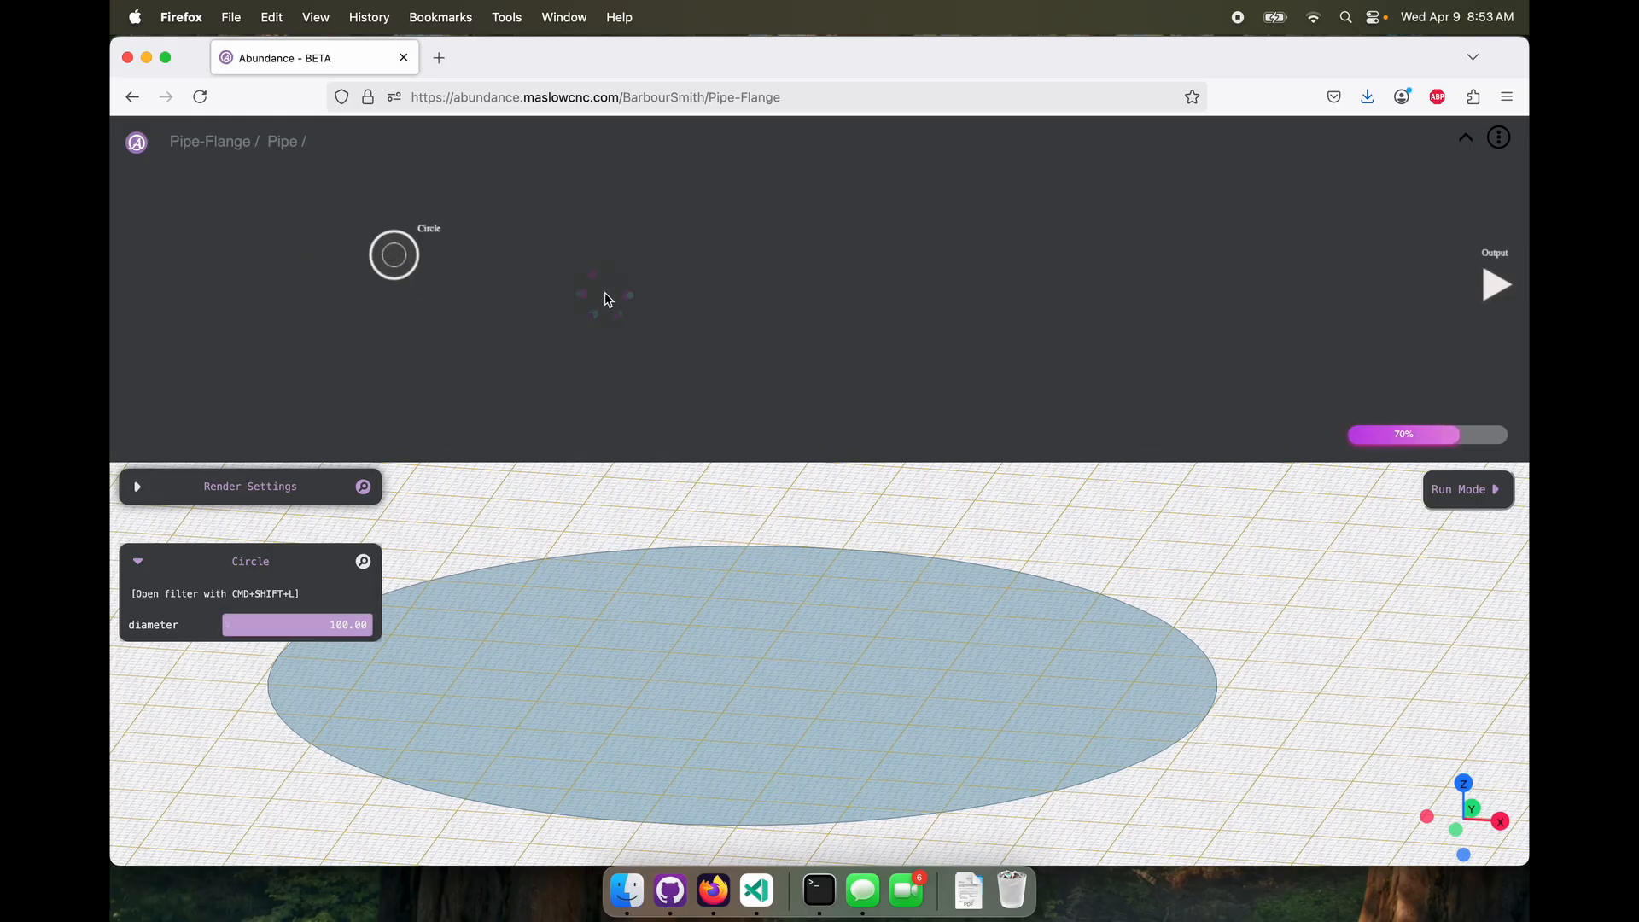
Add a second Circle node, place it below the first one, and set its diameter to 90
right_click(605, 292)
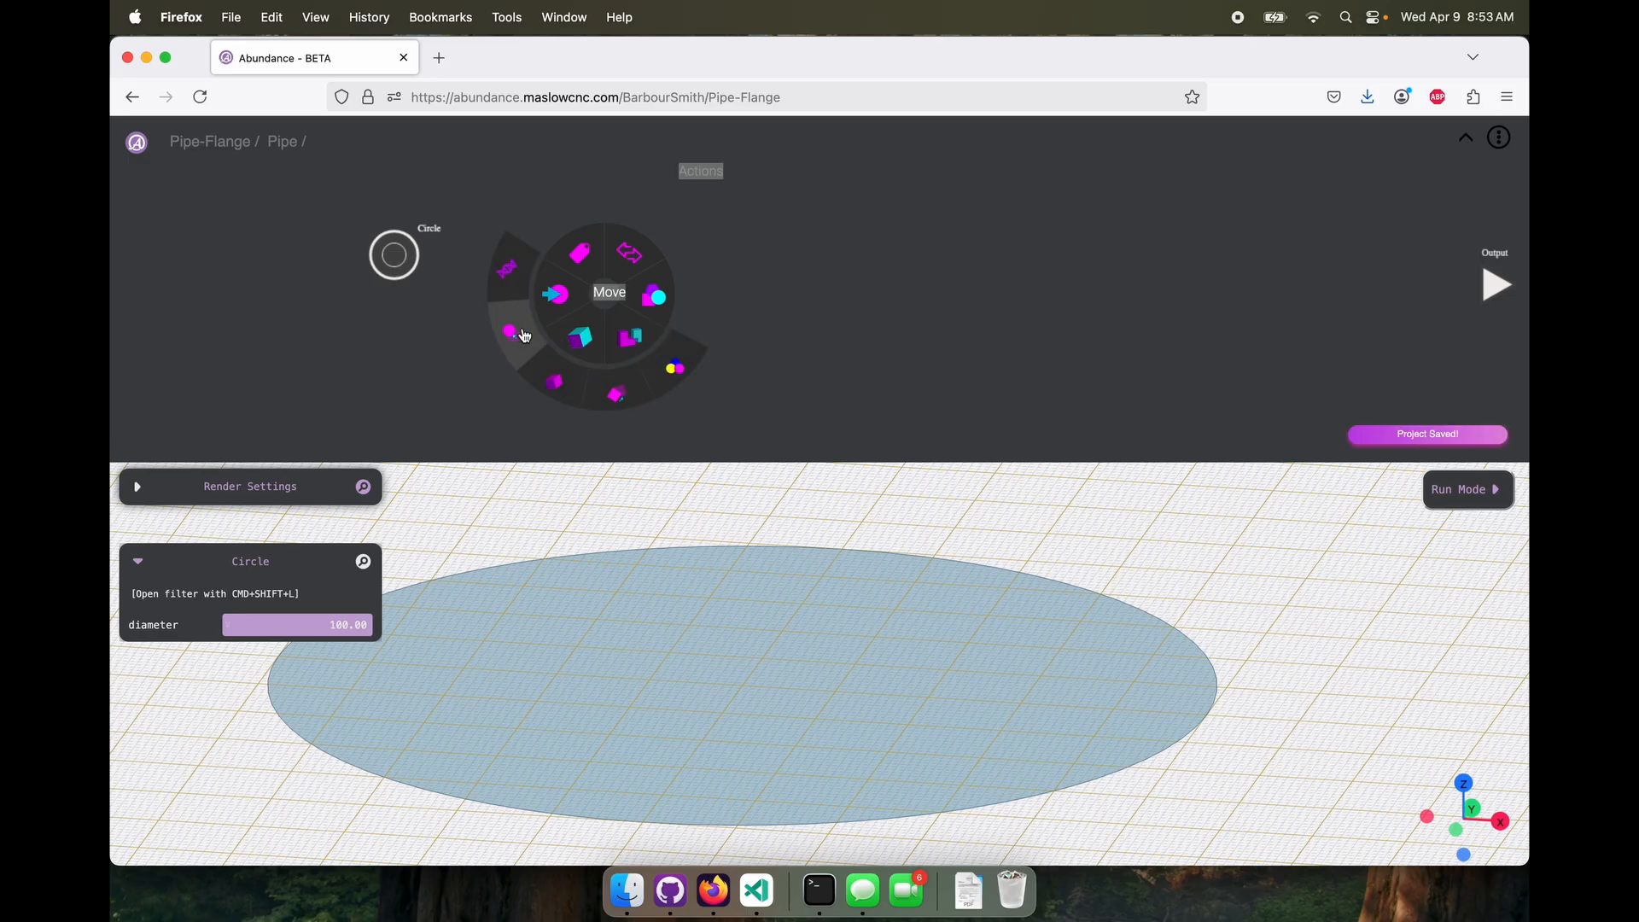
mouse_move(573, 345)
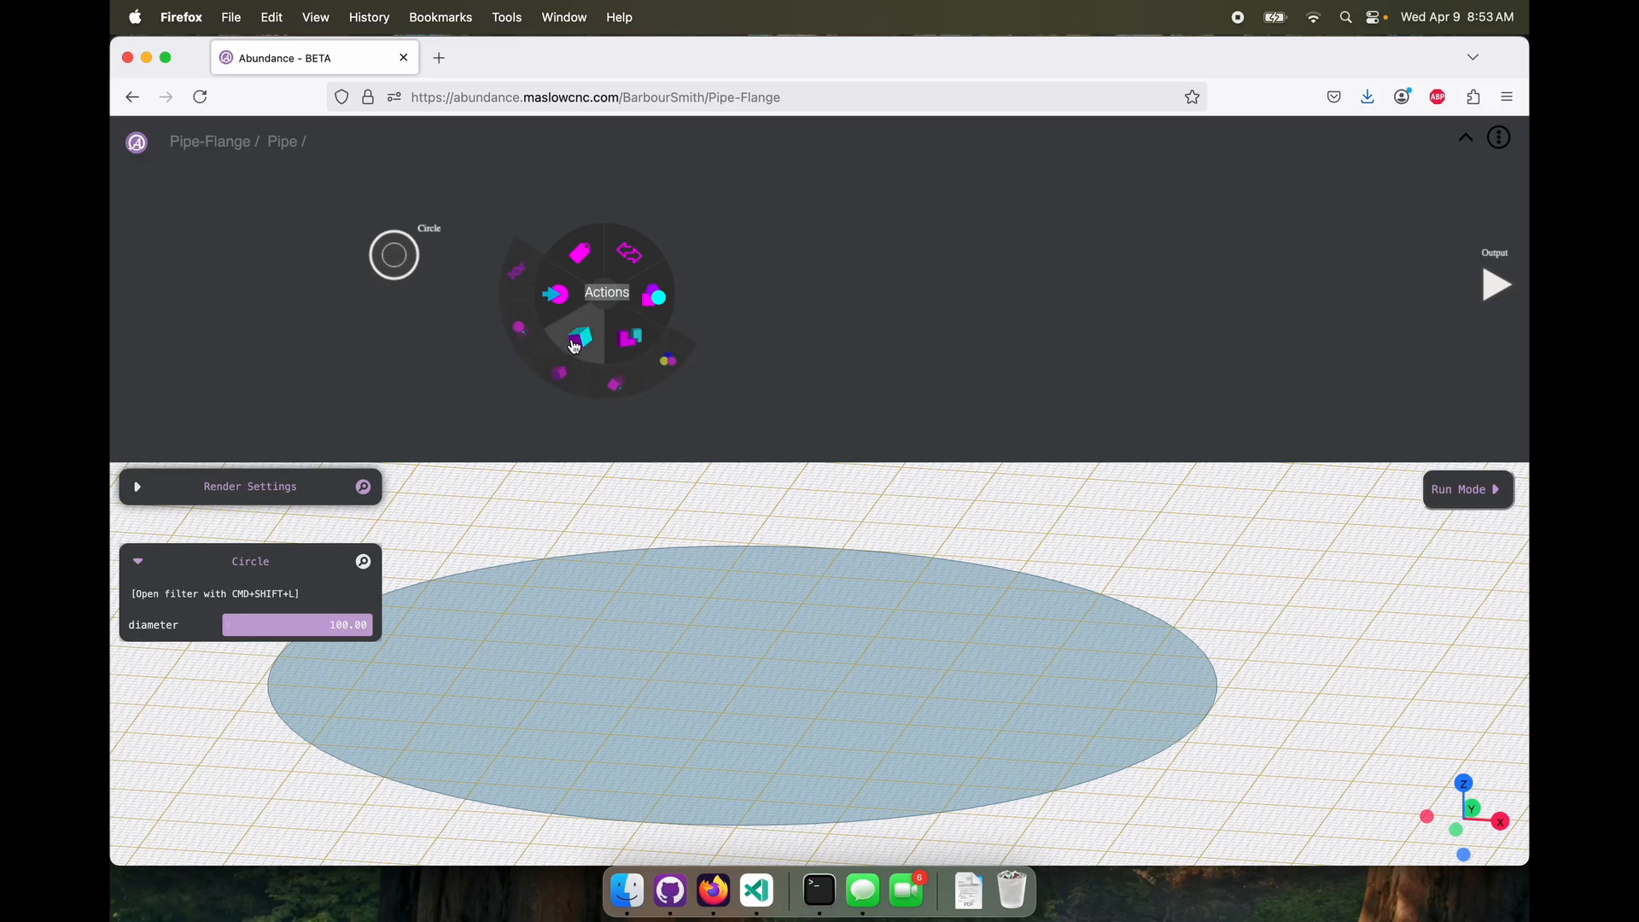
click(697, 237)
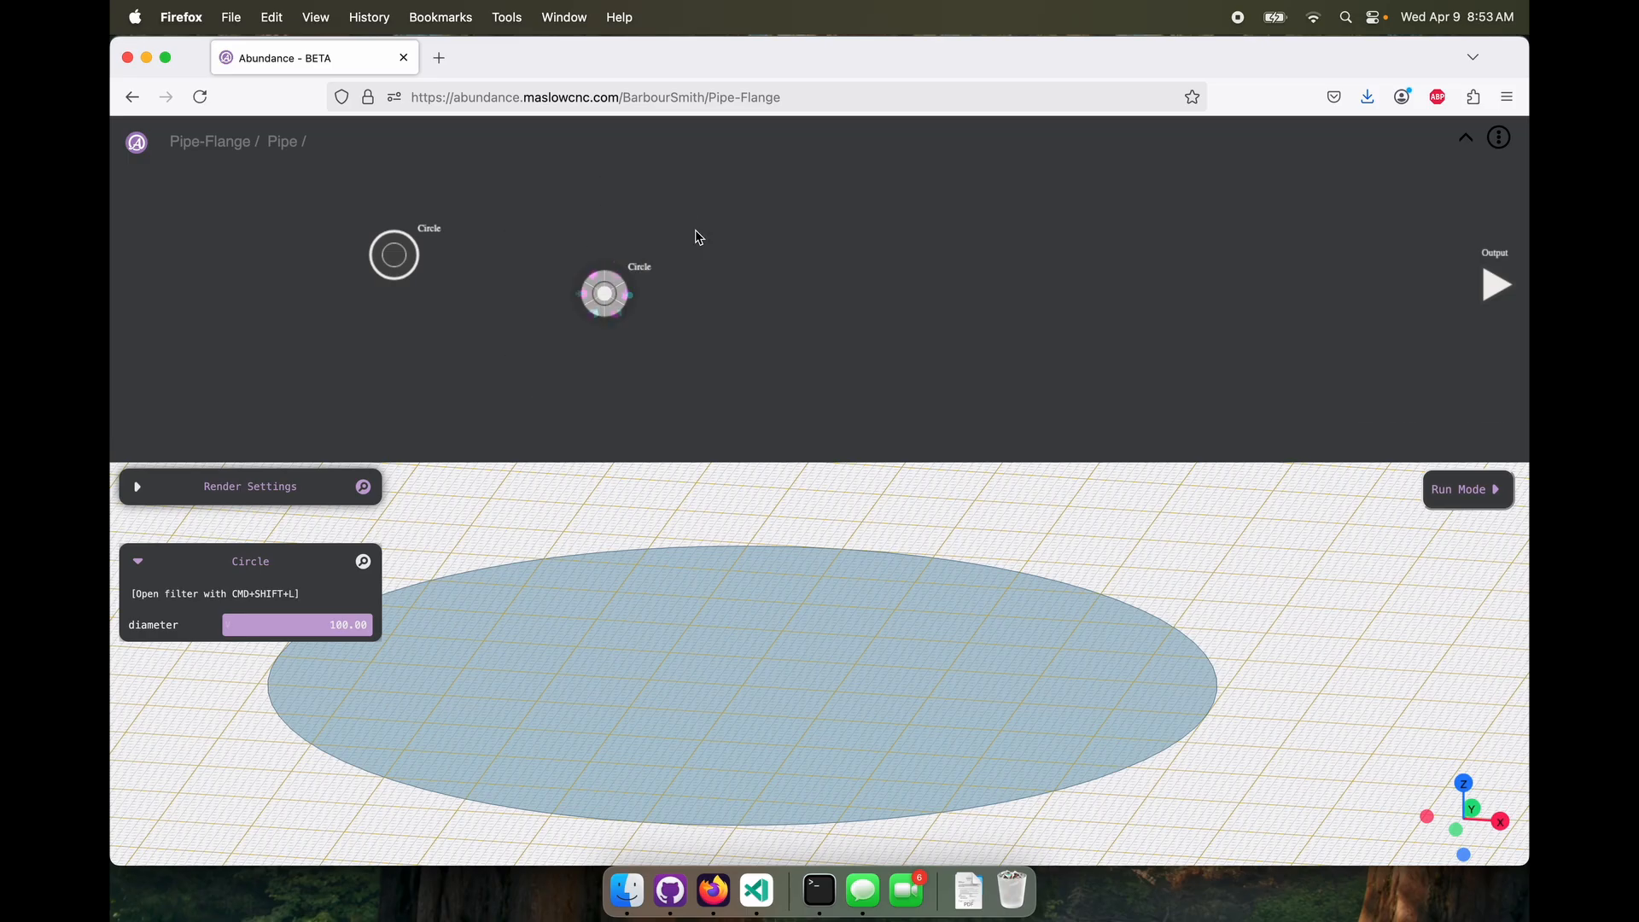
drag(393, 255, 377, 220)
drag(588, 301, 418, 320)
drag(329, 625, 379, 629)
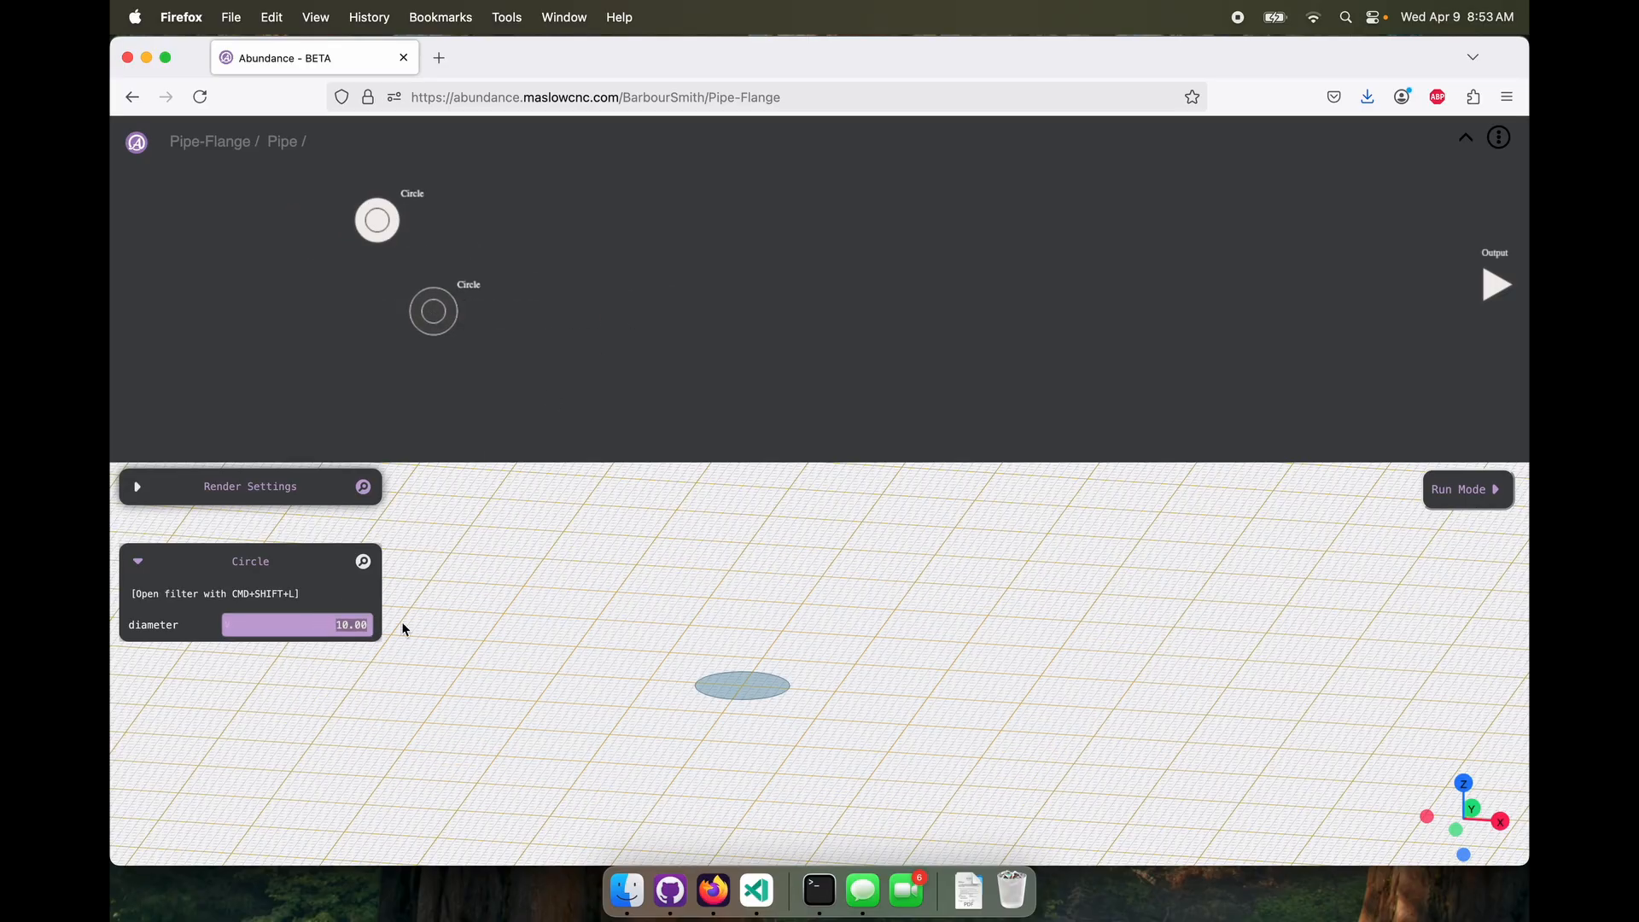
key(Return)
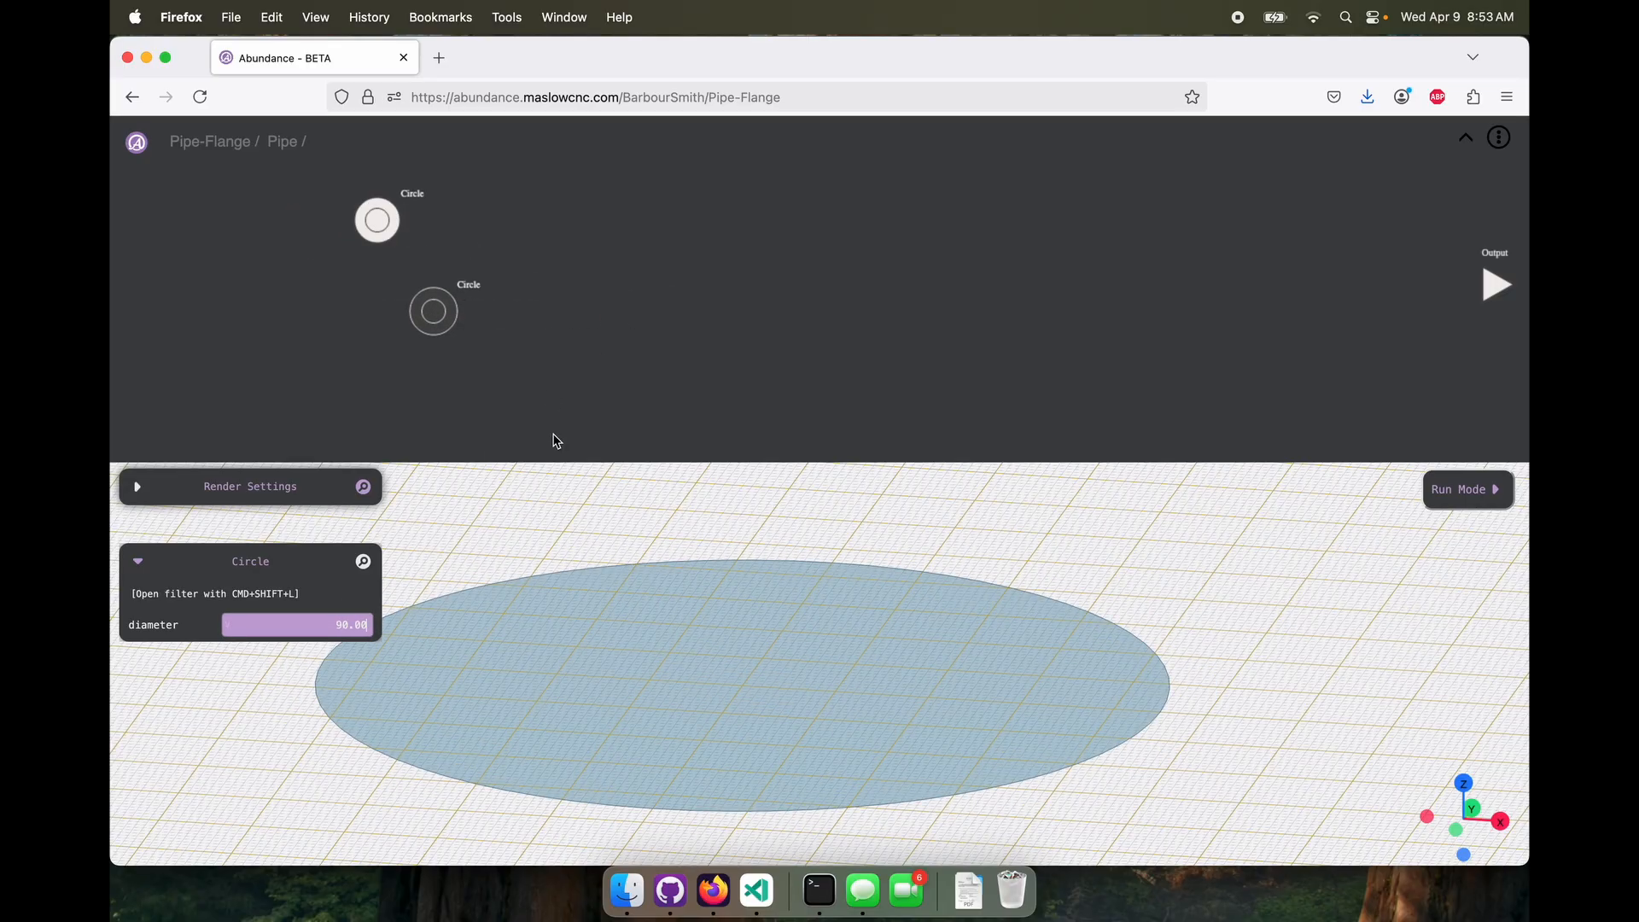
Add a Difference node that subtracts the smaller Circle from the larger one to form a ring
right_click(671, 327)
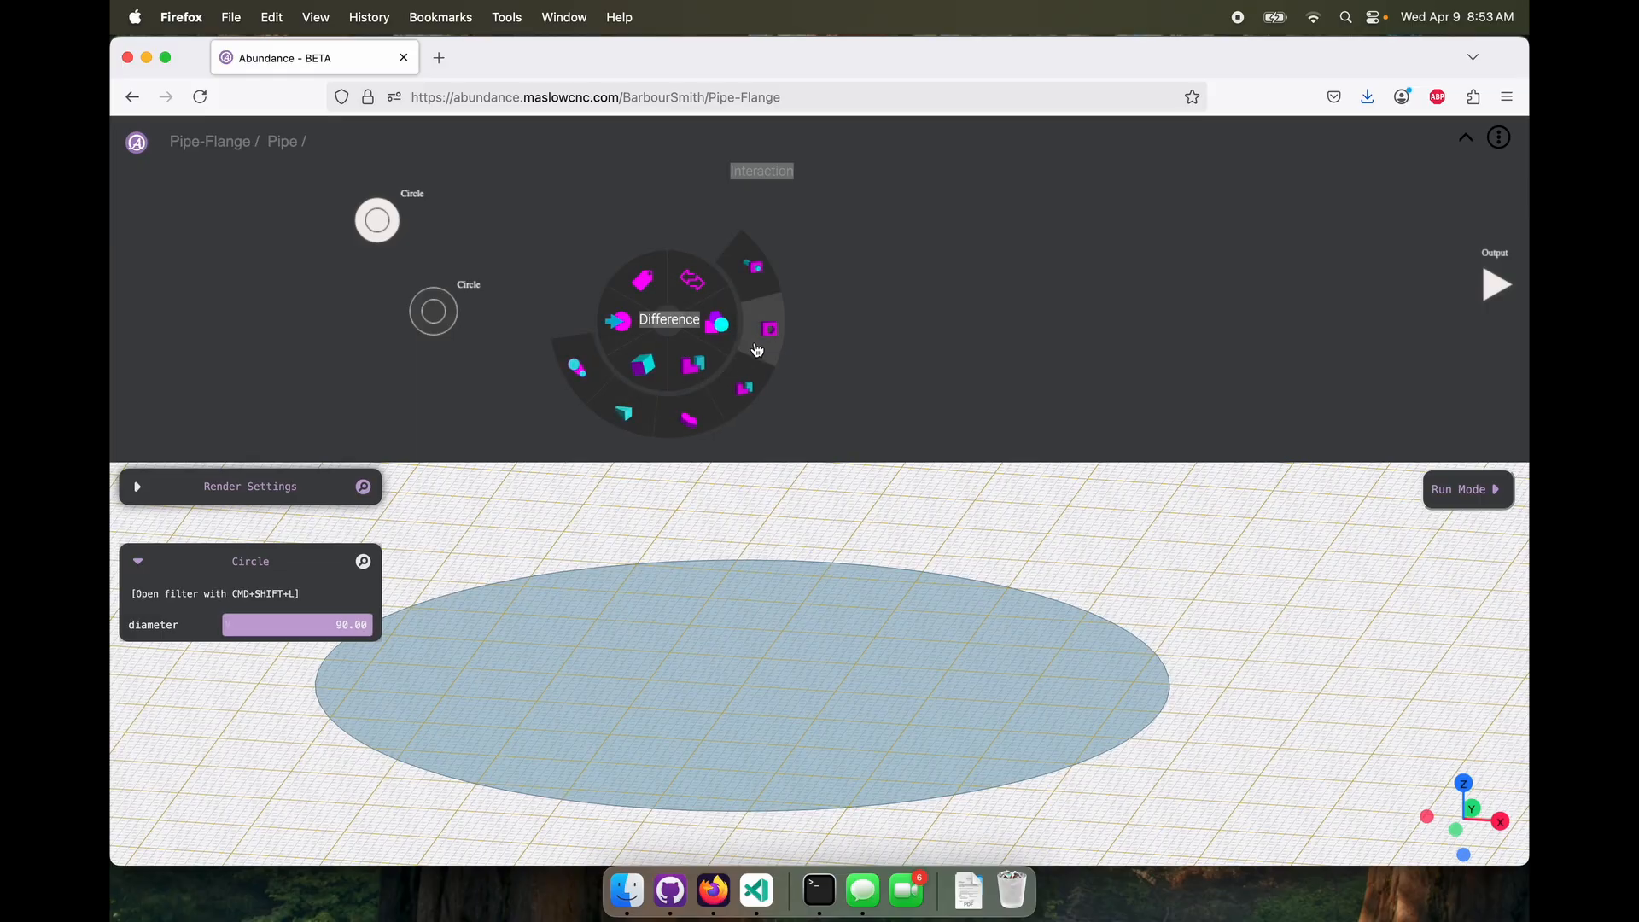
click(765, 328)
drag(403, 220, 630, 336)
drag(434, 311, 621, 263)
Add an Extrude node fed by the Difference and set its height to 100
right_click(848, 309)
mouse_move(823, 362)
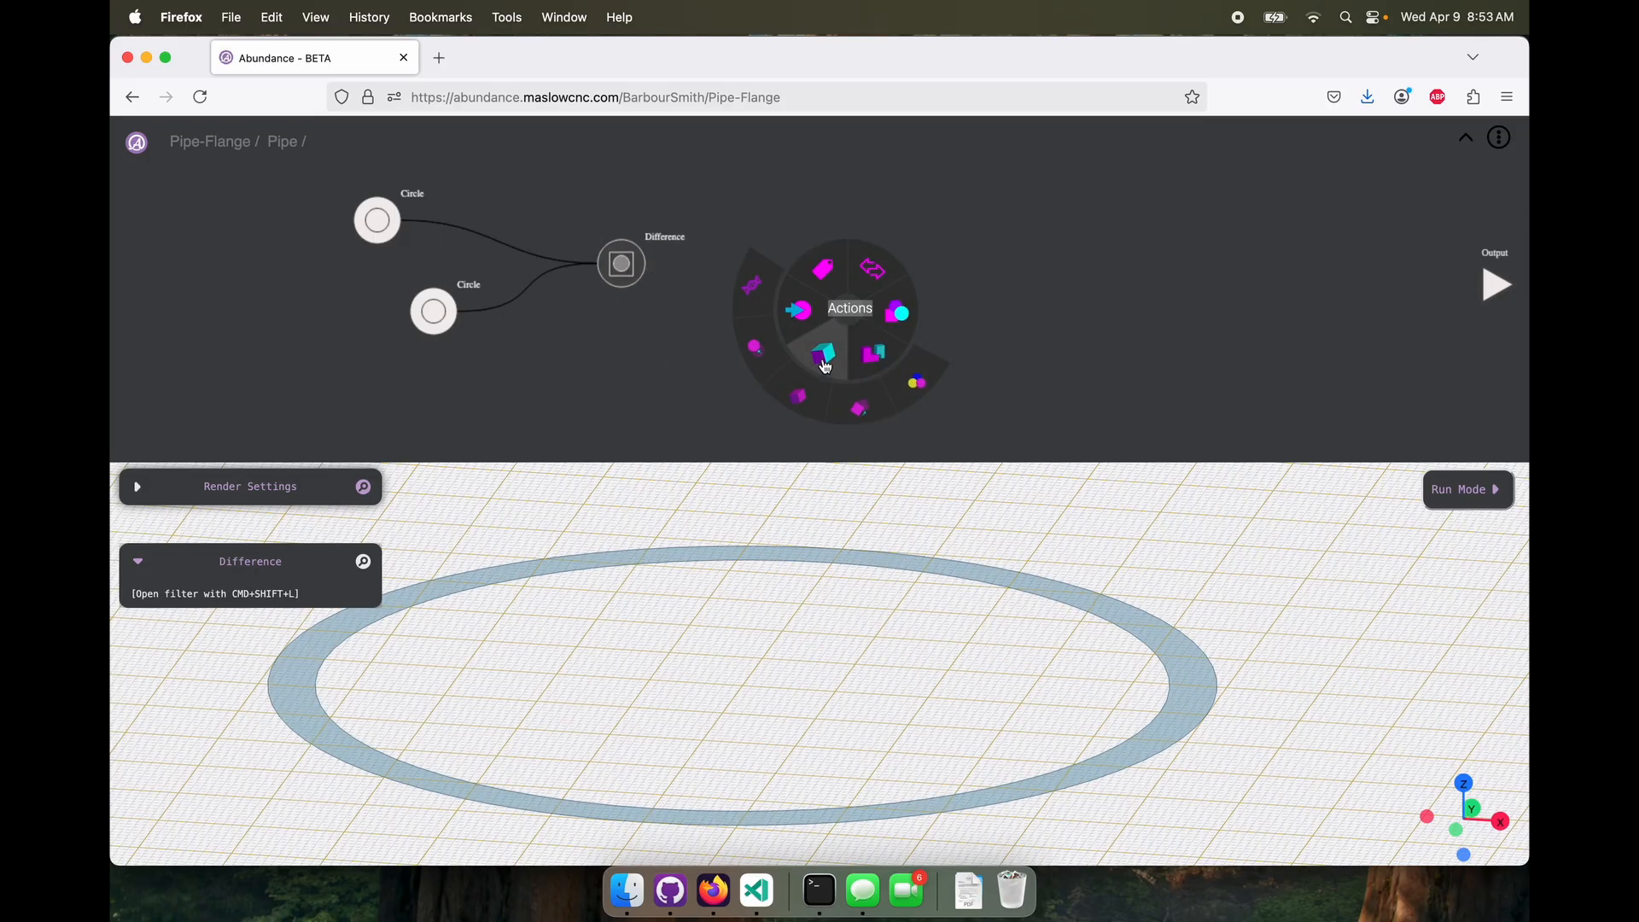
click(789, 383)
drag(650, 265, 821, 292)
click(850, 311)
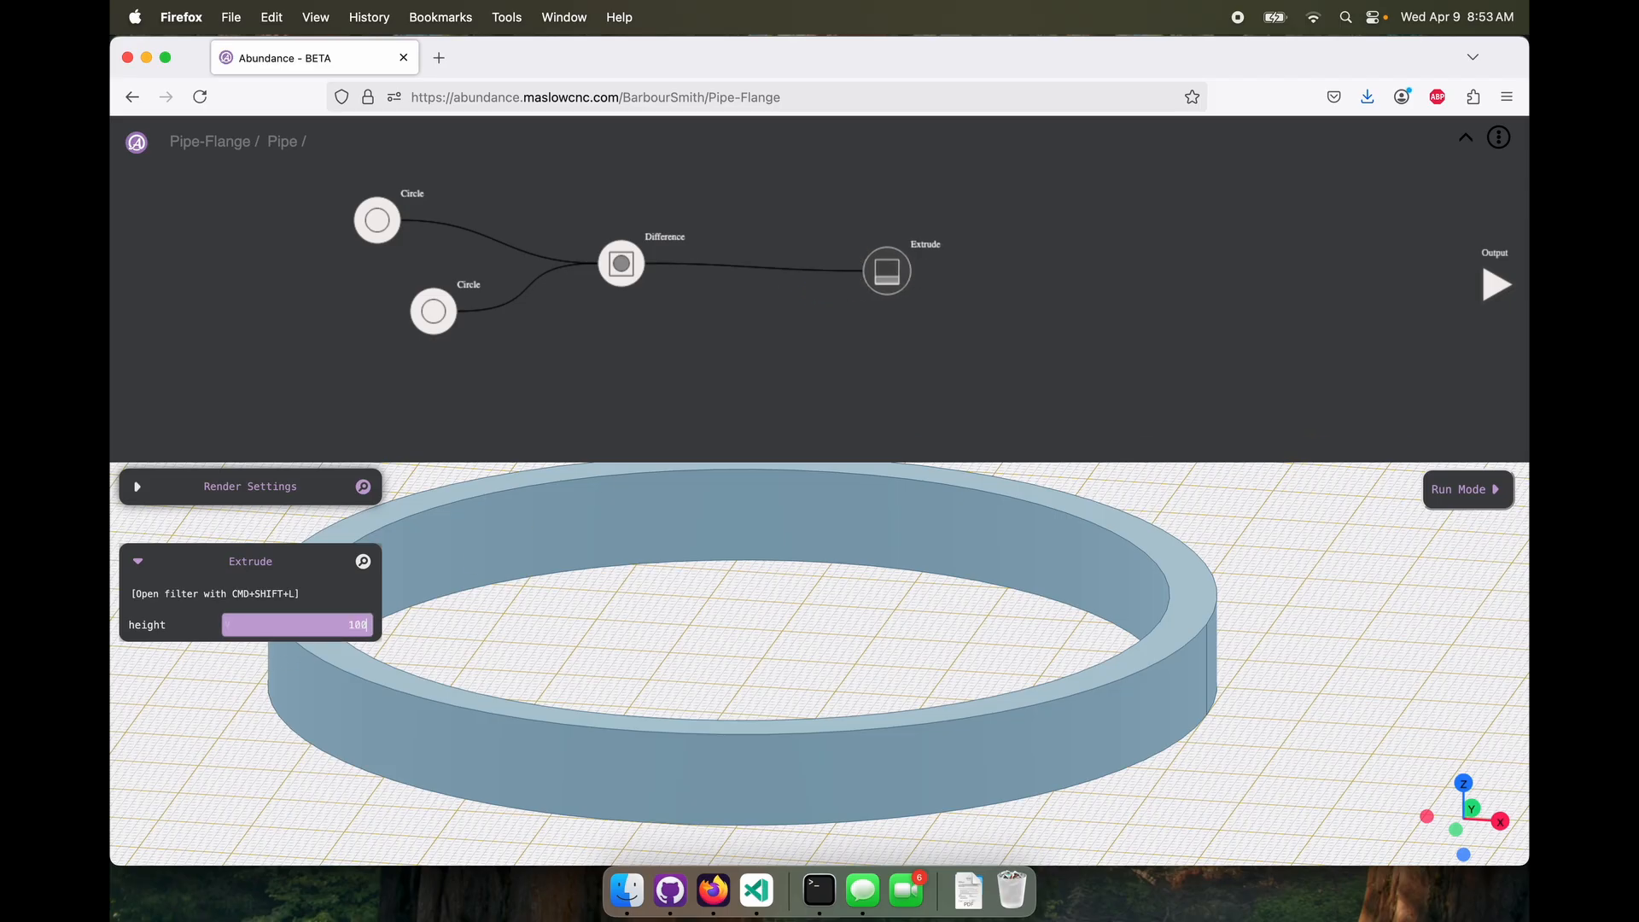
text(100)
key(Return)
Connect the Extrude node to the Pipe molecule's Output and inspect the hollow pipe
scroll(663, 824, down, 4)
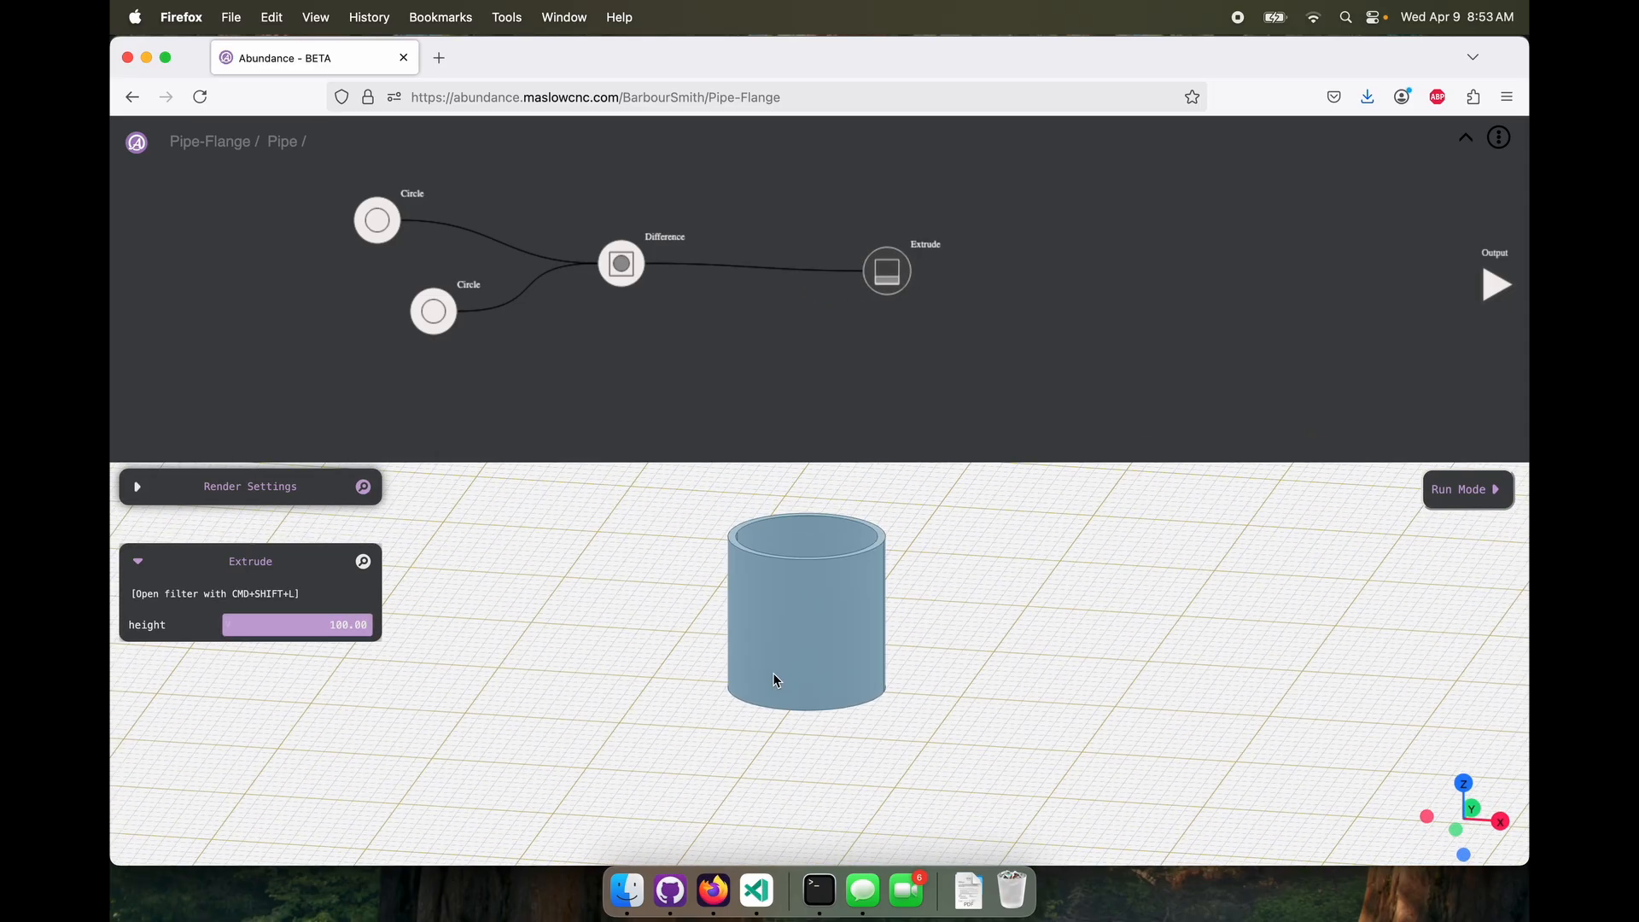
mouse_move(775, 680)
mouse_down()
mouse_move(725, 739)
mouse_move(794, 683)
mouse_up()
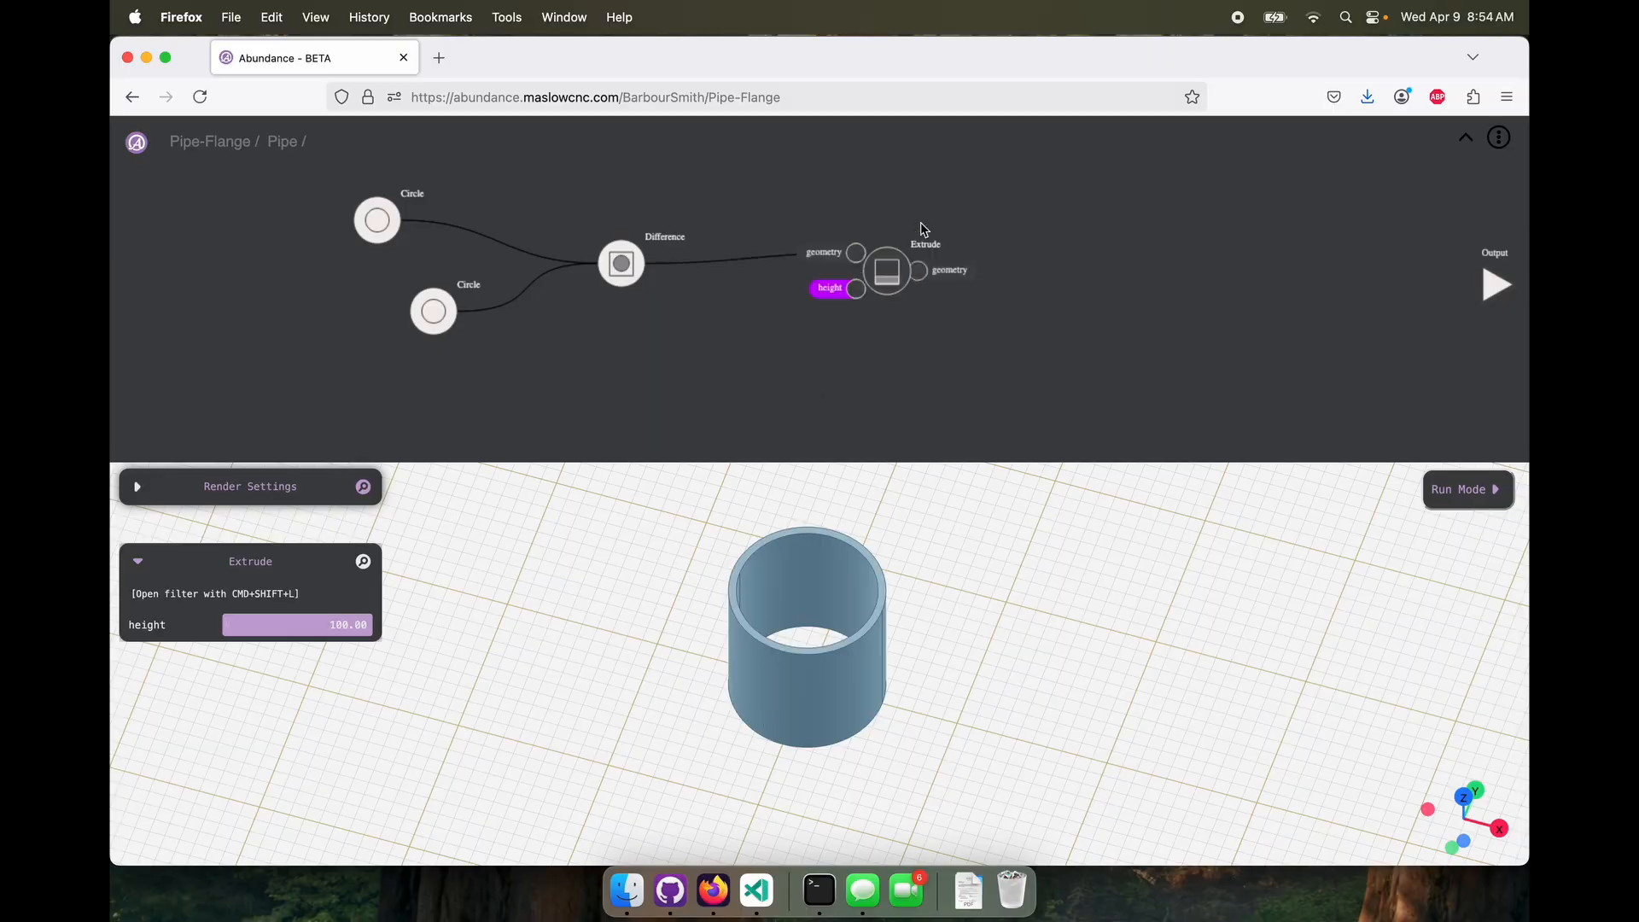
drag(919, 270, 1475, 290)
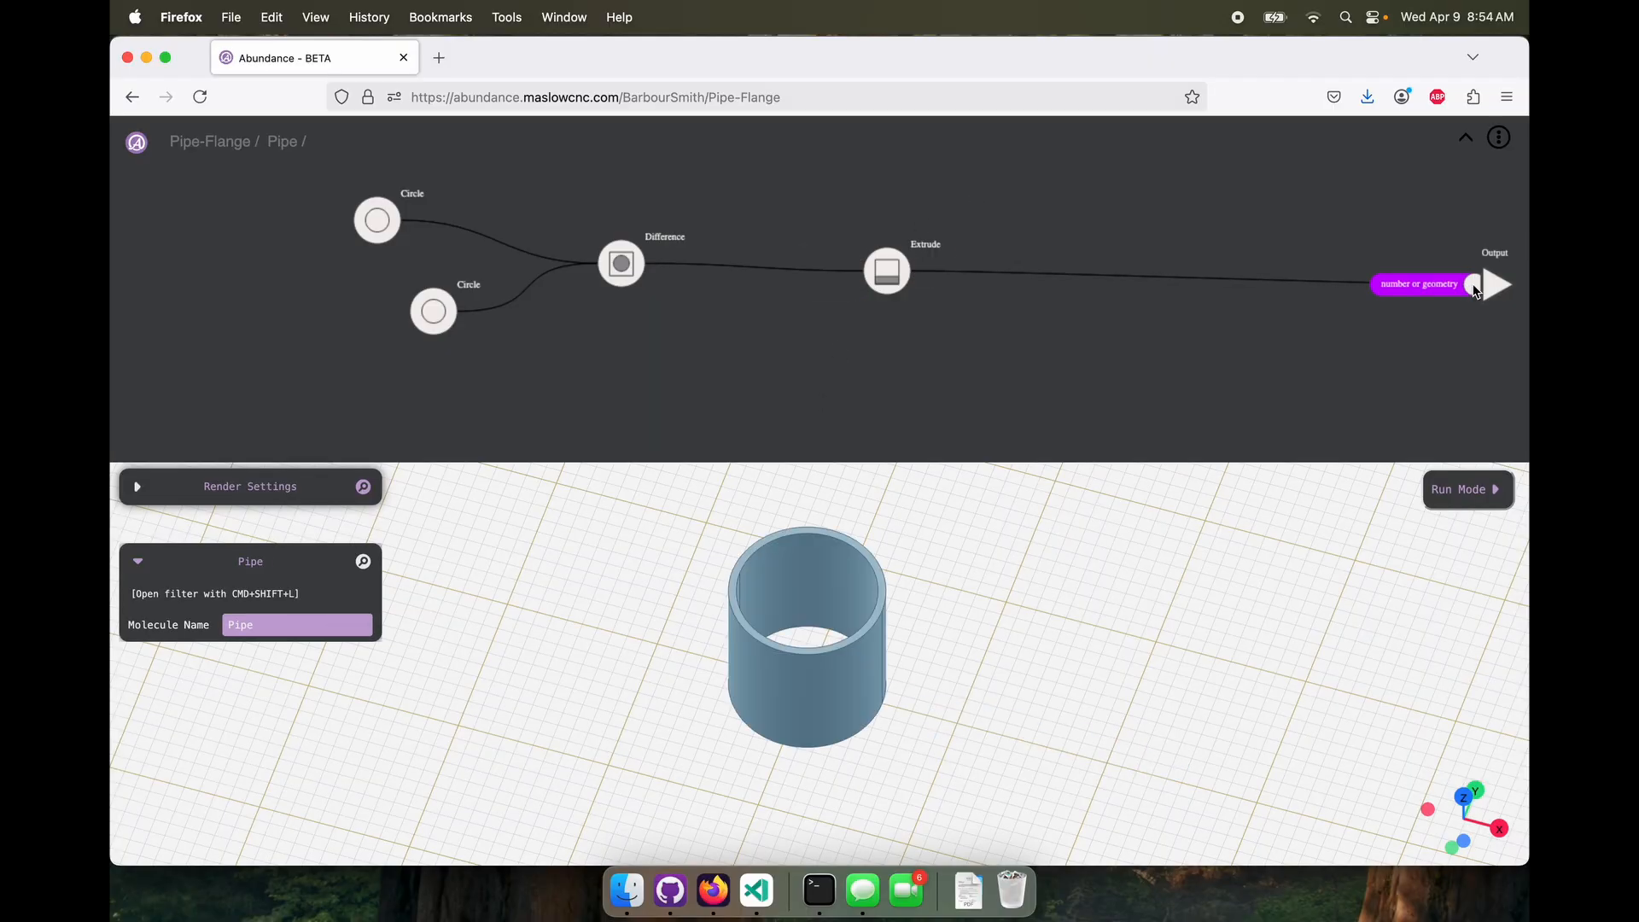
drag(861, 702, 749, 707)
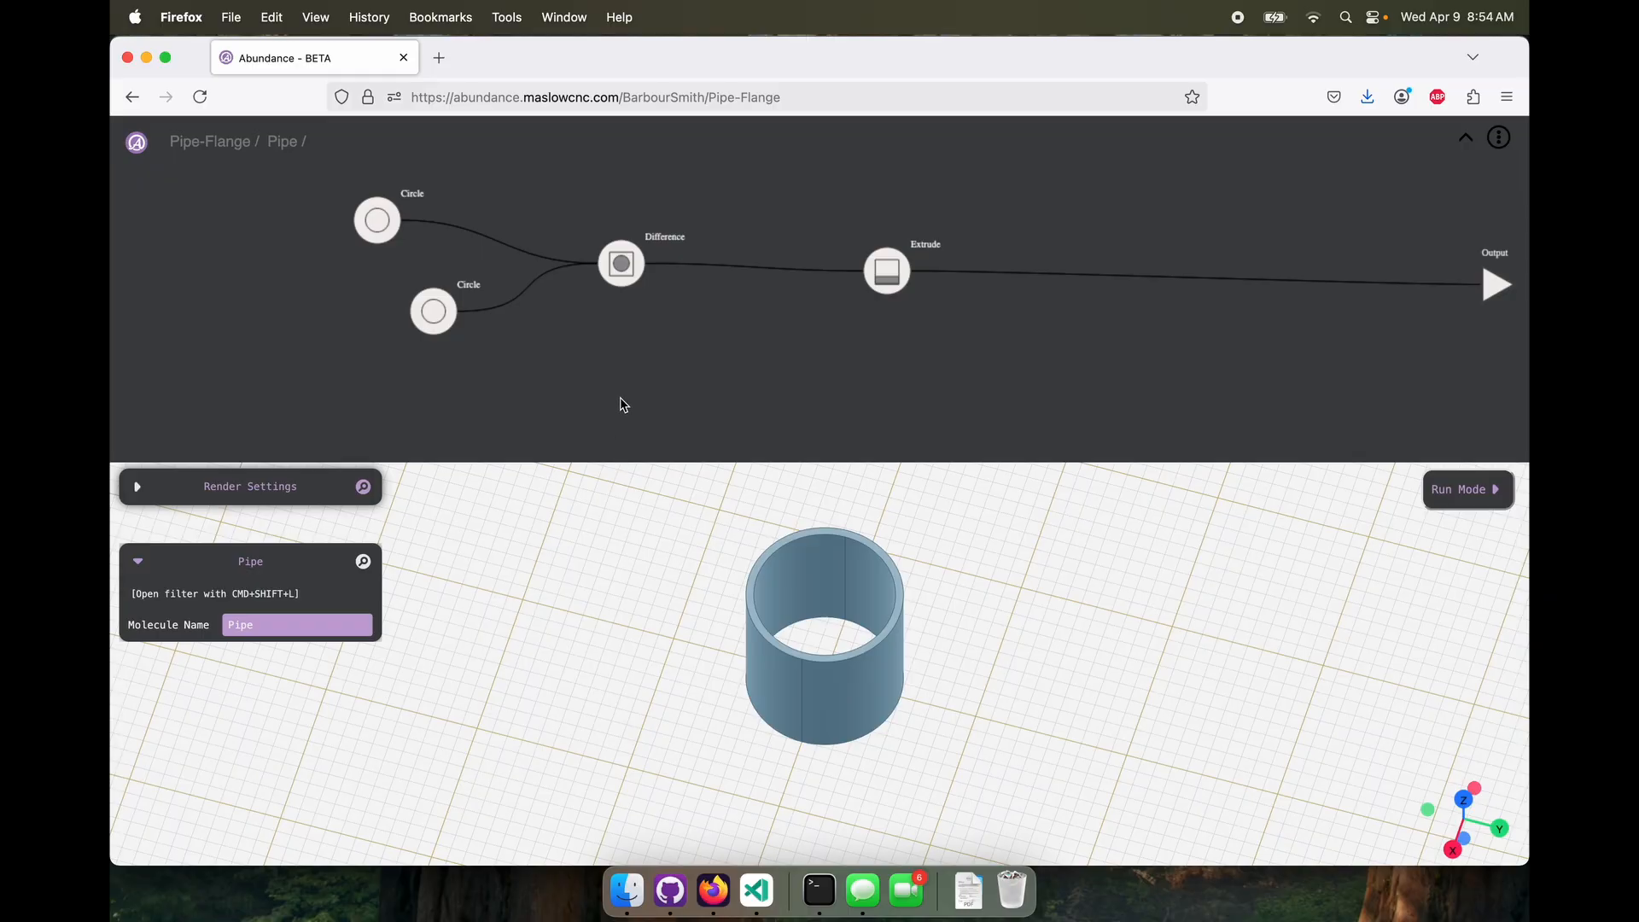
Delete the Difference node and feed the 100-diameter Circle directly into the Extrude, placed beside it
mouse_move(377, 220)
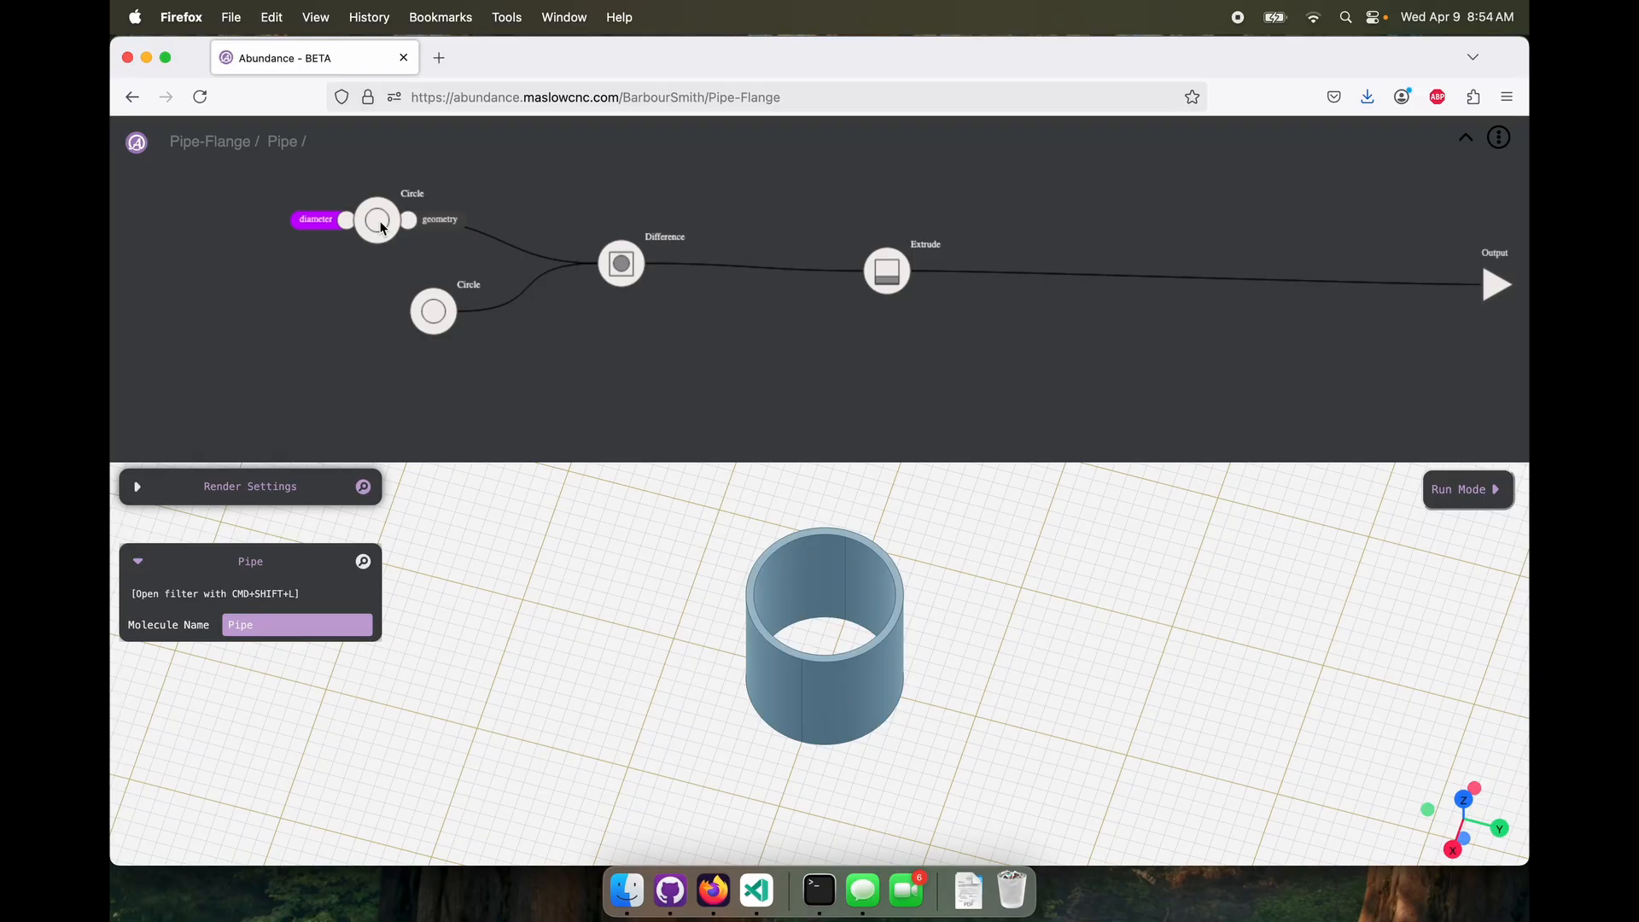
click(381, 223)
click(434, 311)
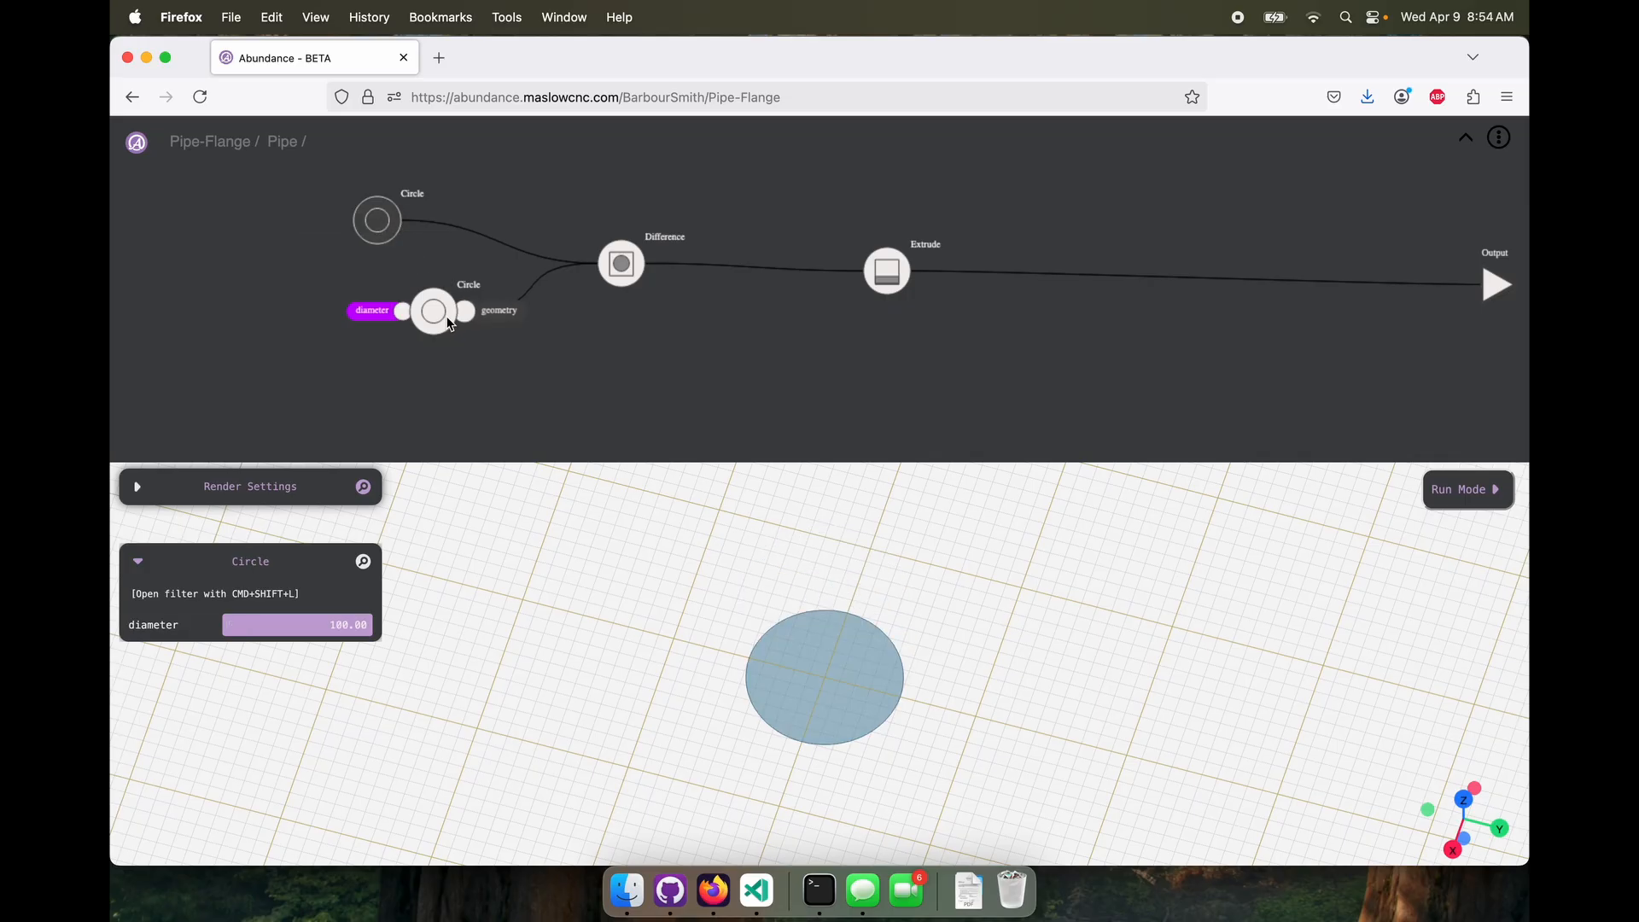
drag(434, 313, 357, 317)
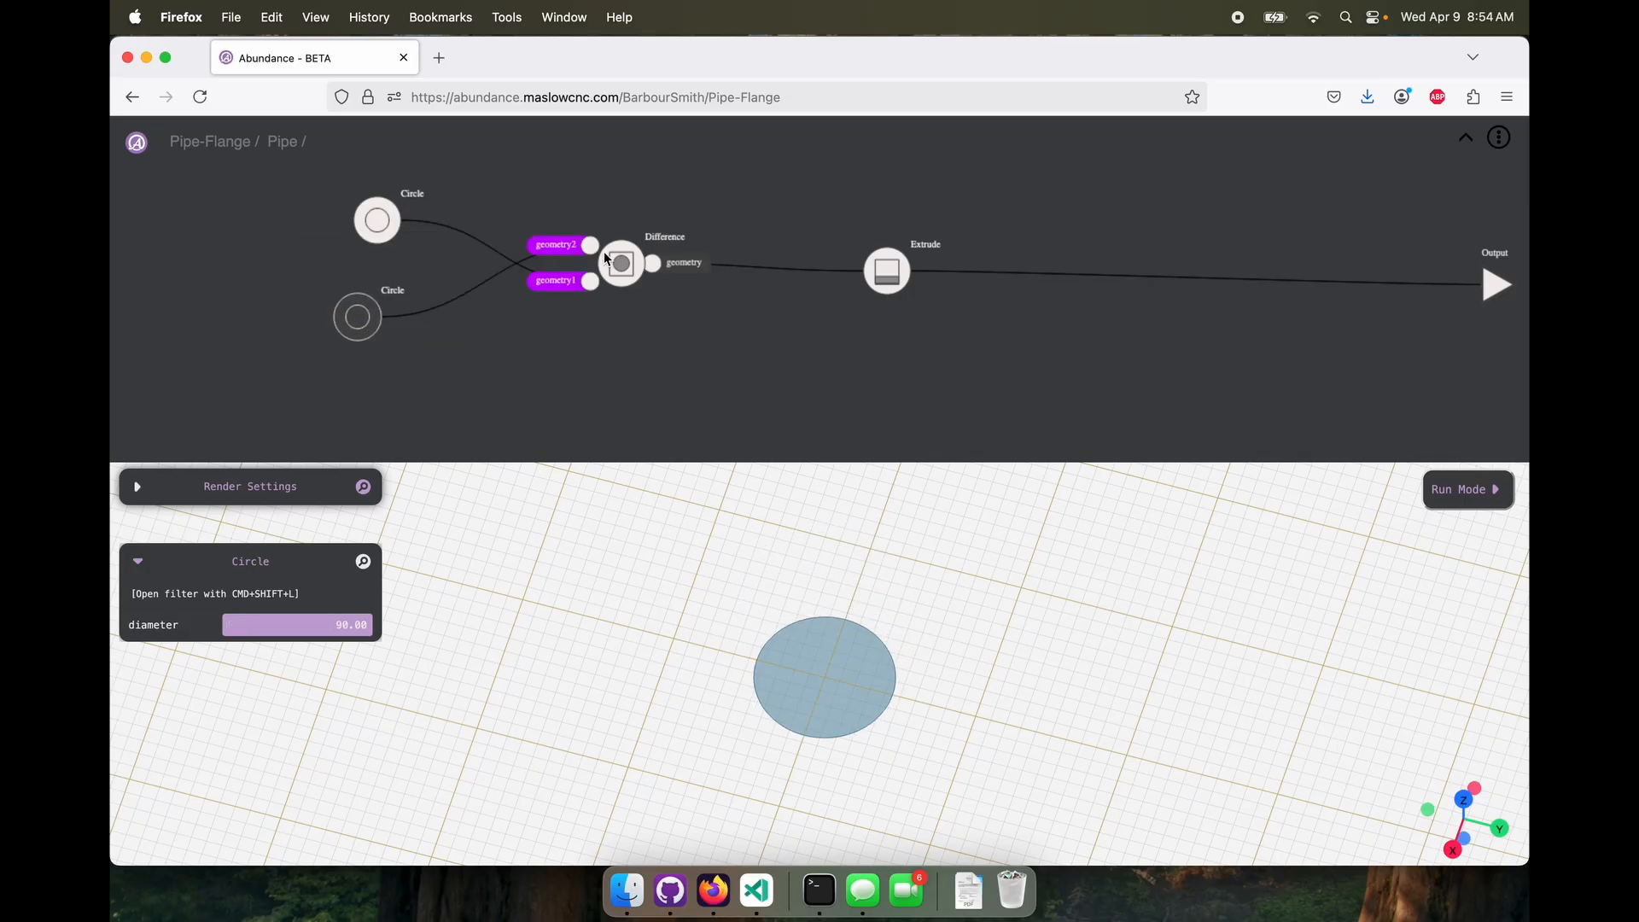
click(617, 266)
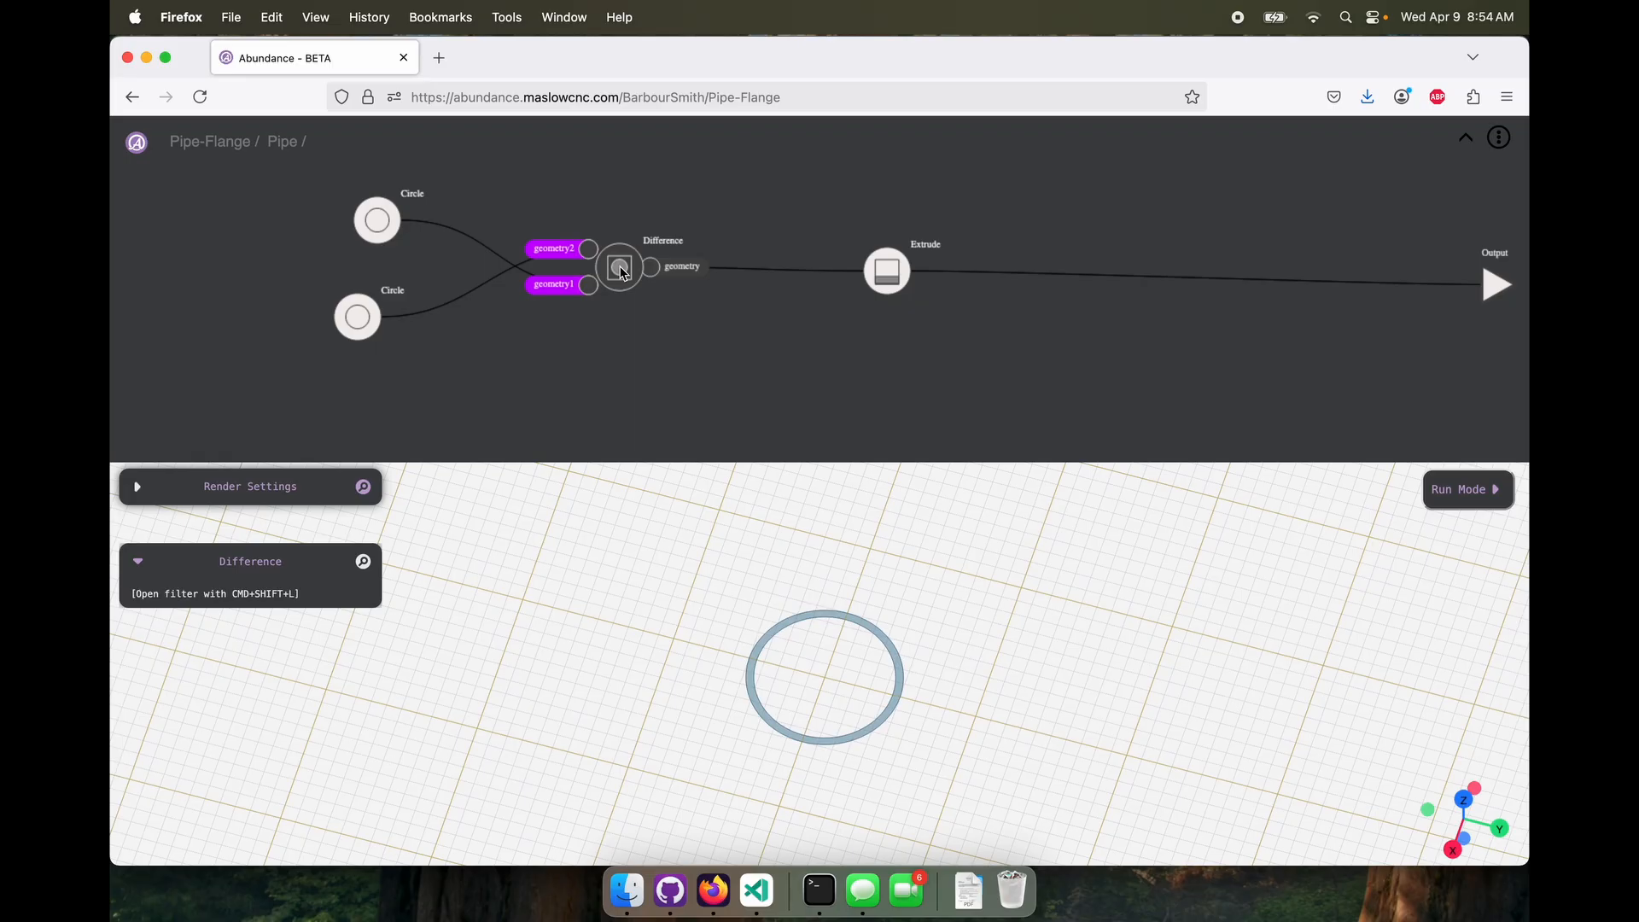
key(BackSpace)
drag(407, 220, 513, 187)
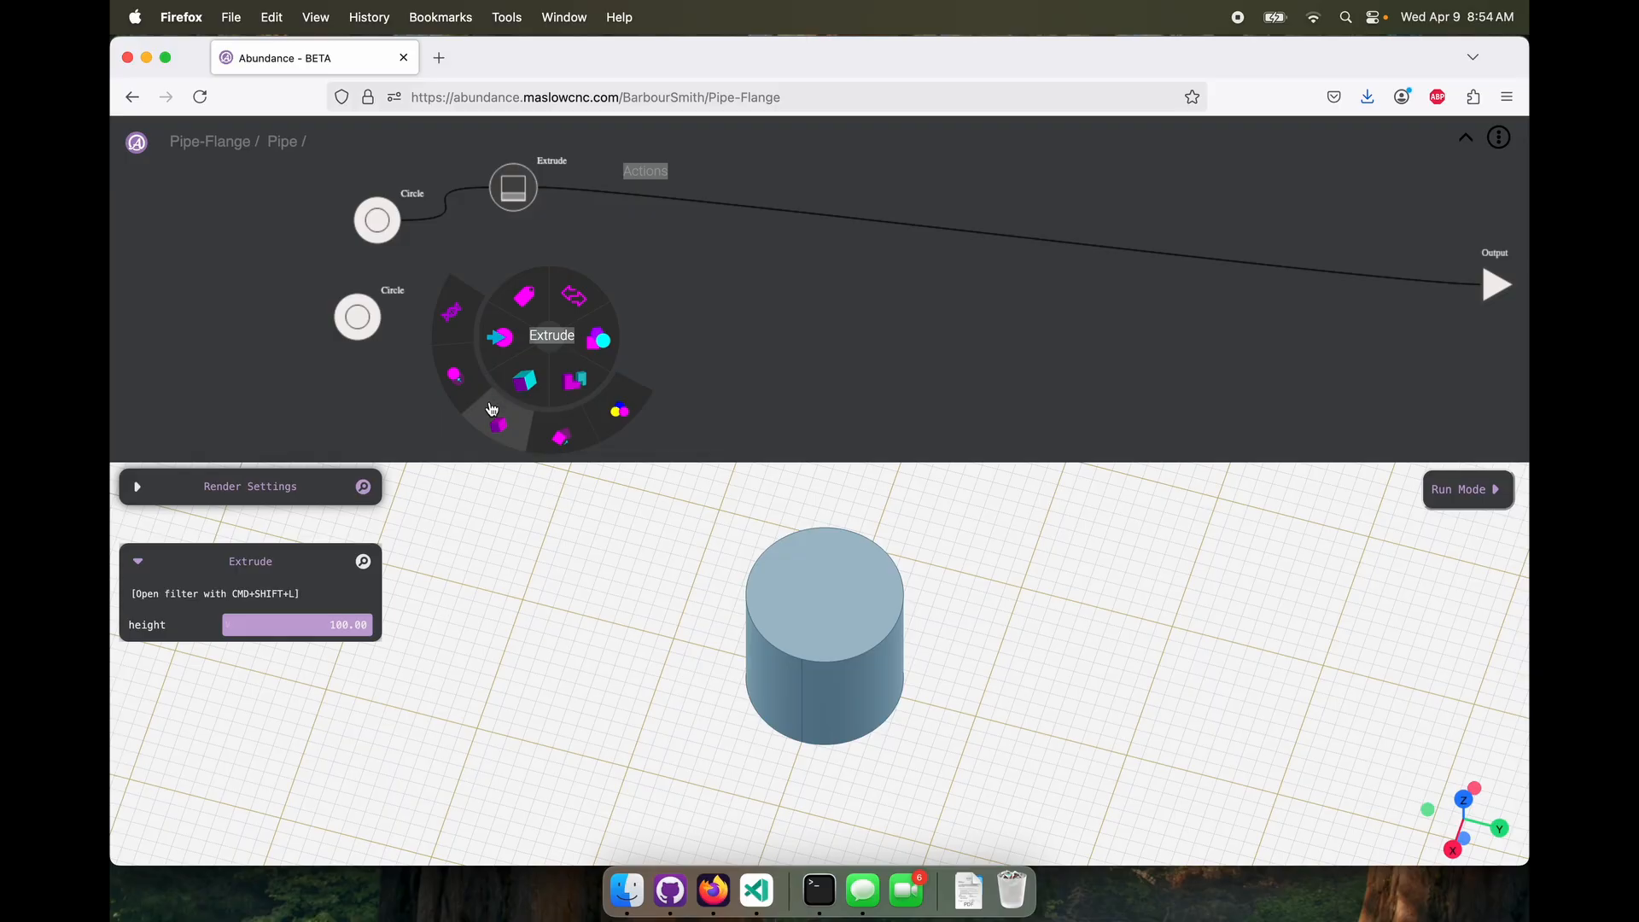
Add a second Extrude node fed by the 90-diameter Circle and set its height to 150
click(492, 410)
drag(391, 317, 579, 324)
click(559, 330)
drag(359, 322, 366, 332)
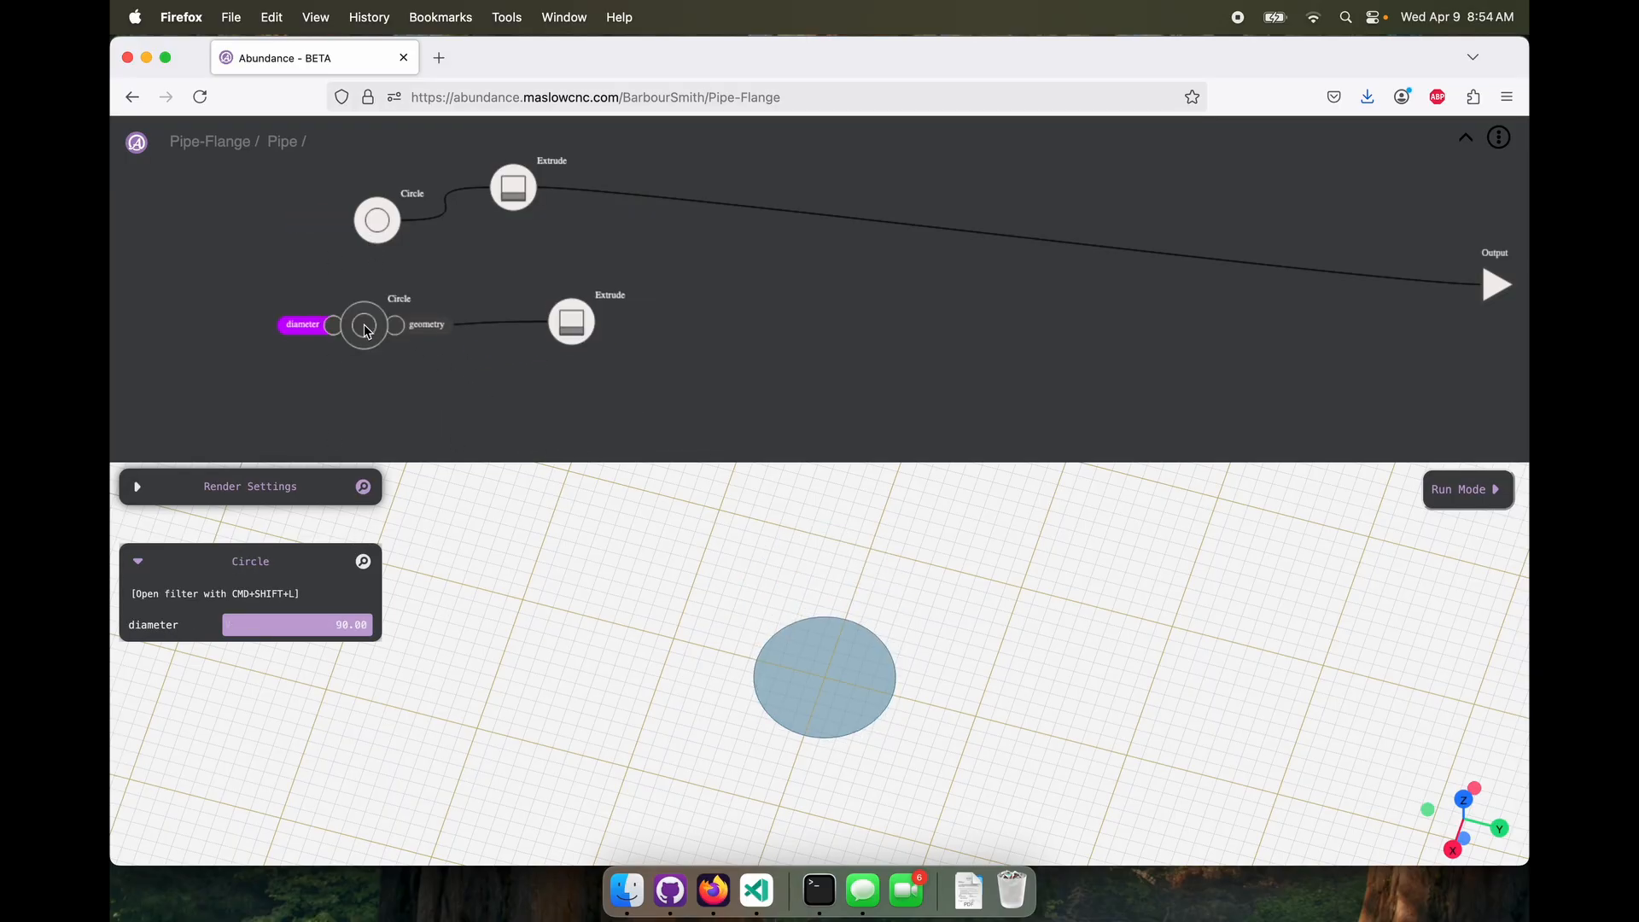
click(559, 315)
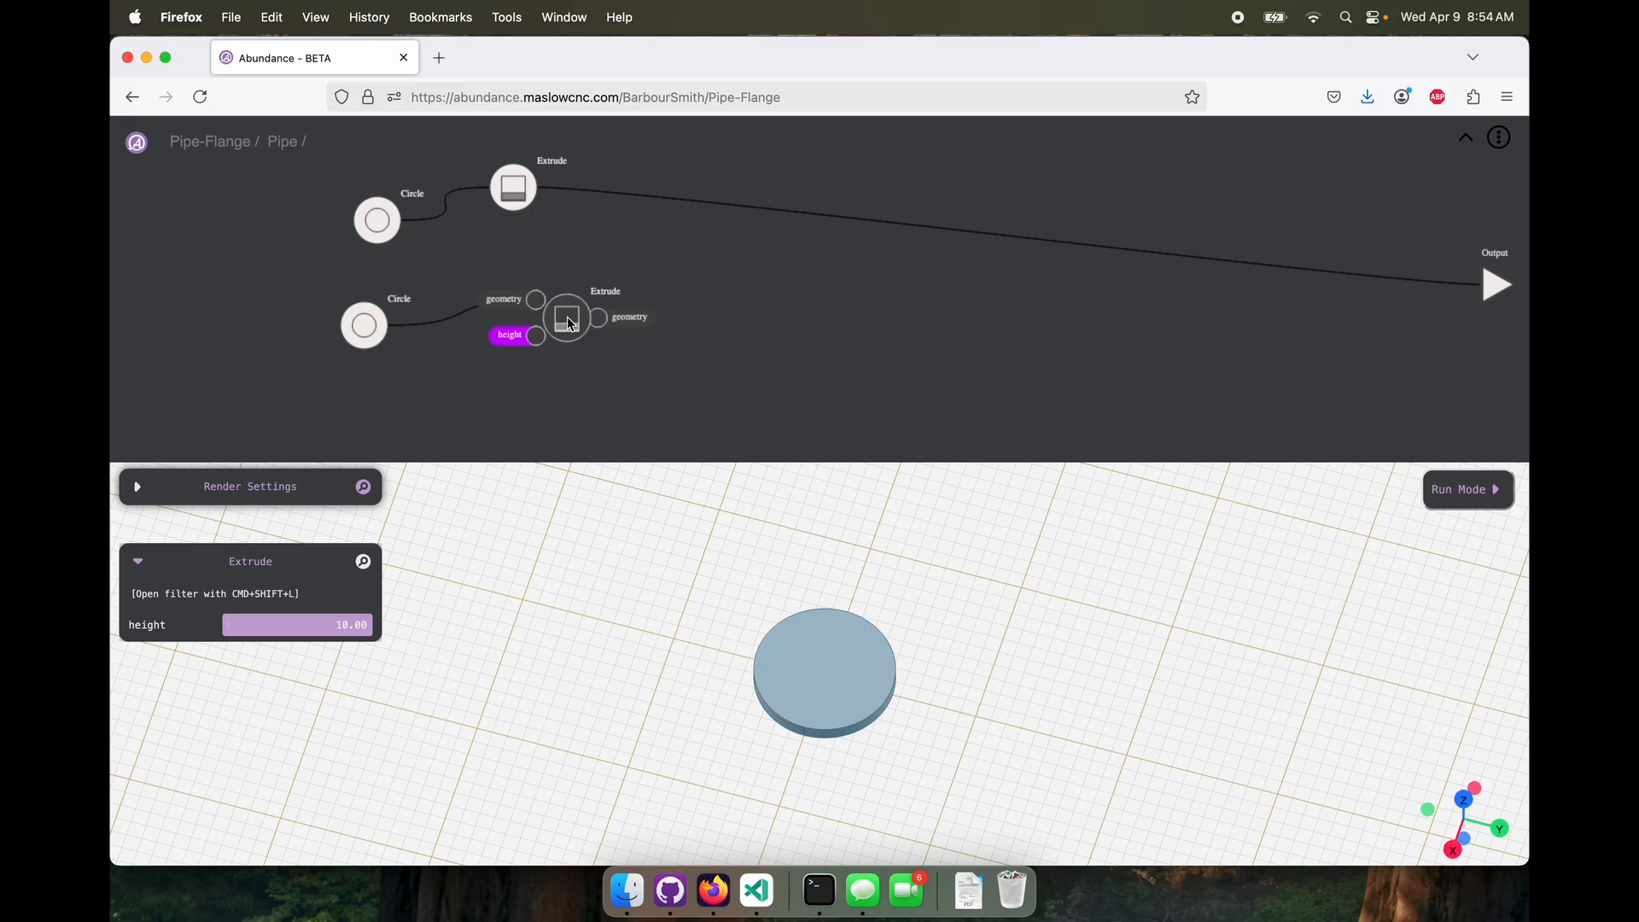
click(324, 620)
text(120)
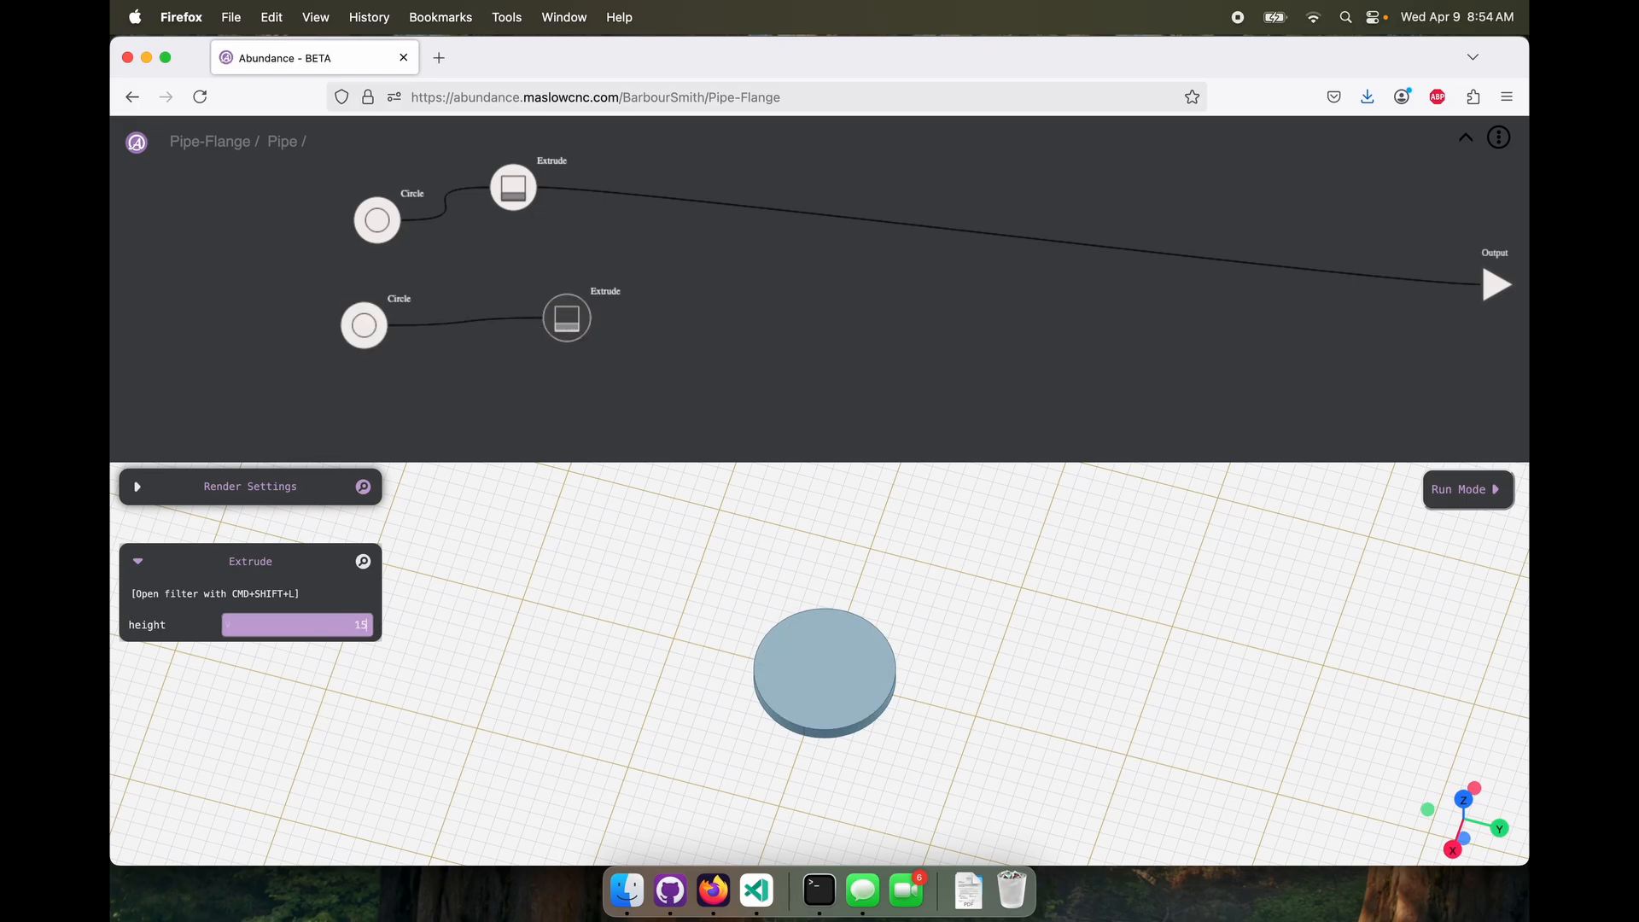
text(0)
key(Return)
Add a Move node fed by the second Extrude and set its zDist to -20
right_click(745, 323)
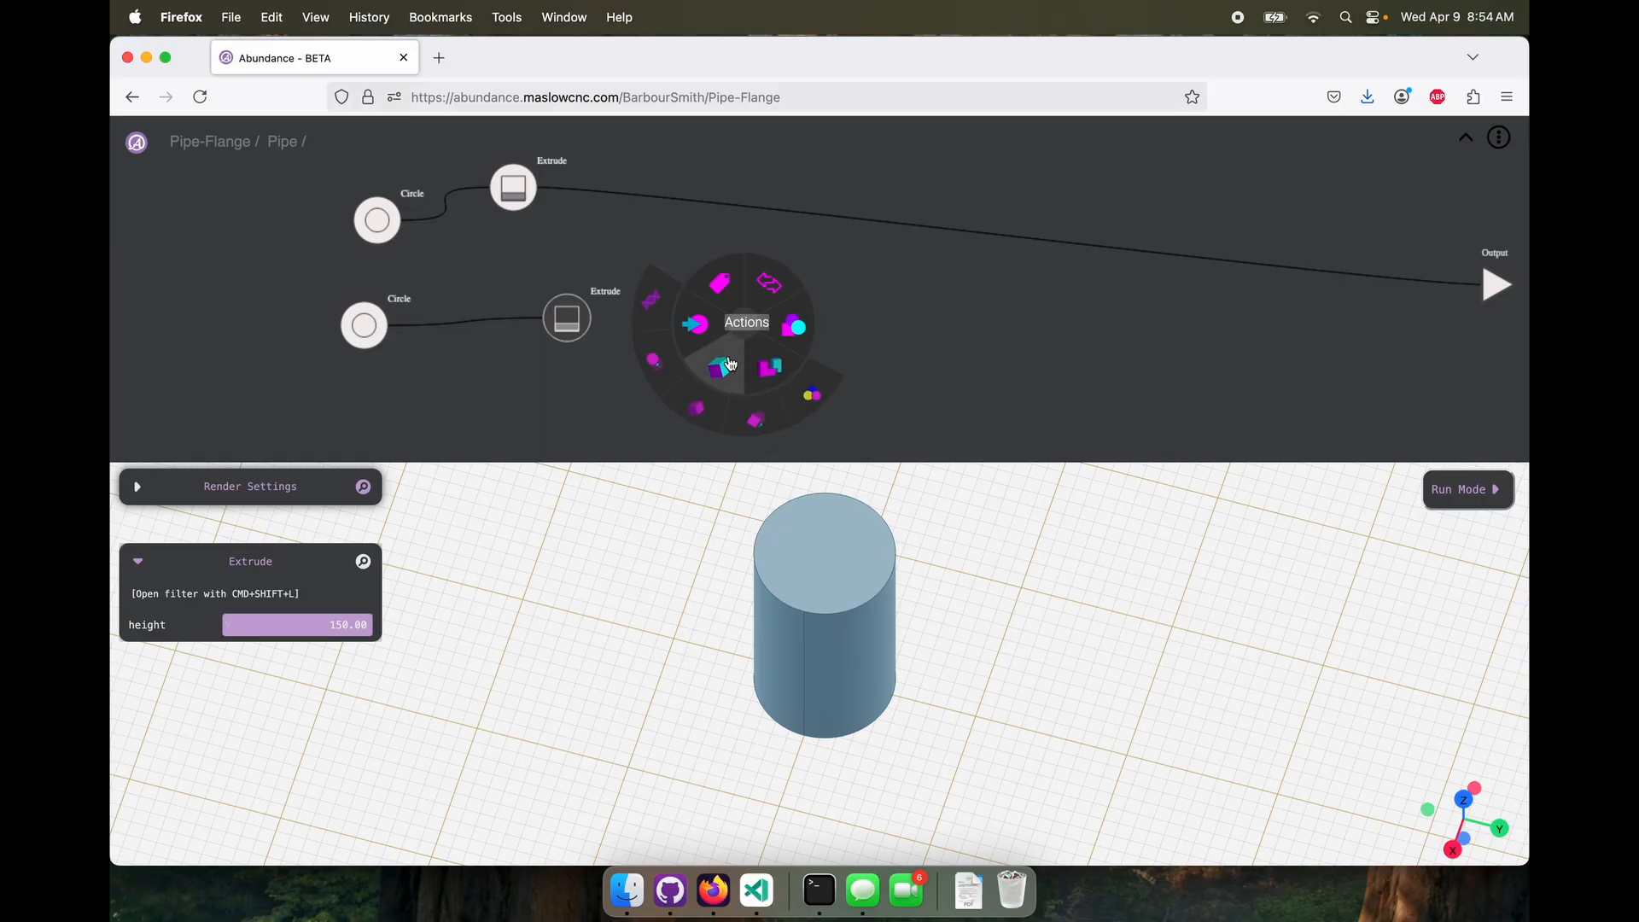
click(762, 294)
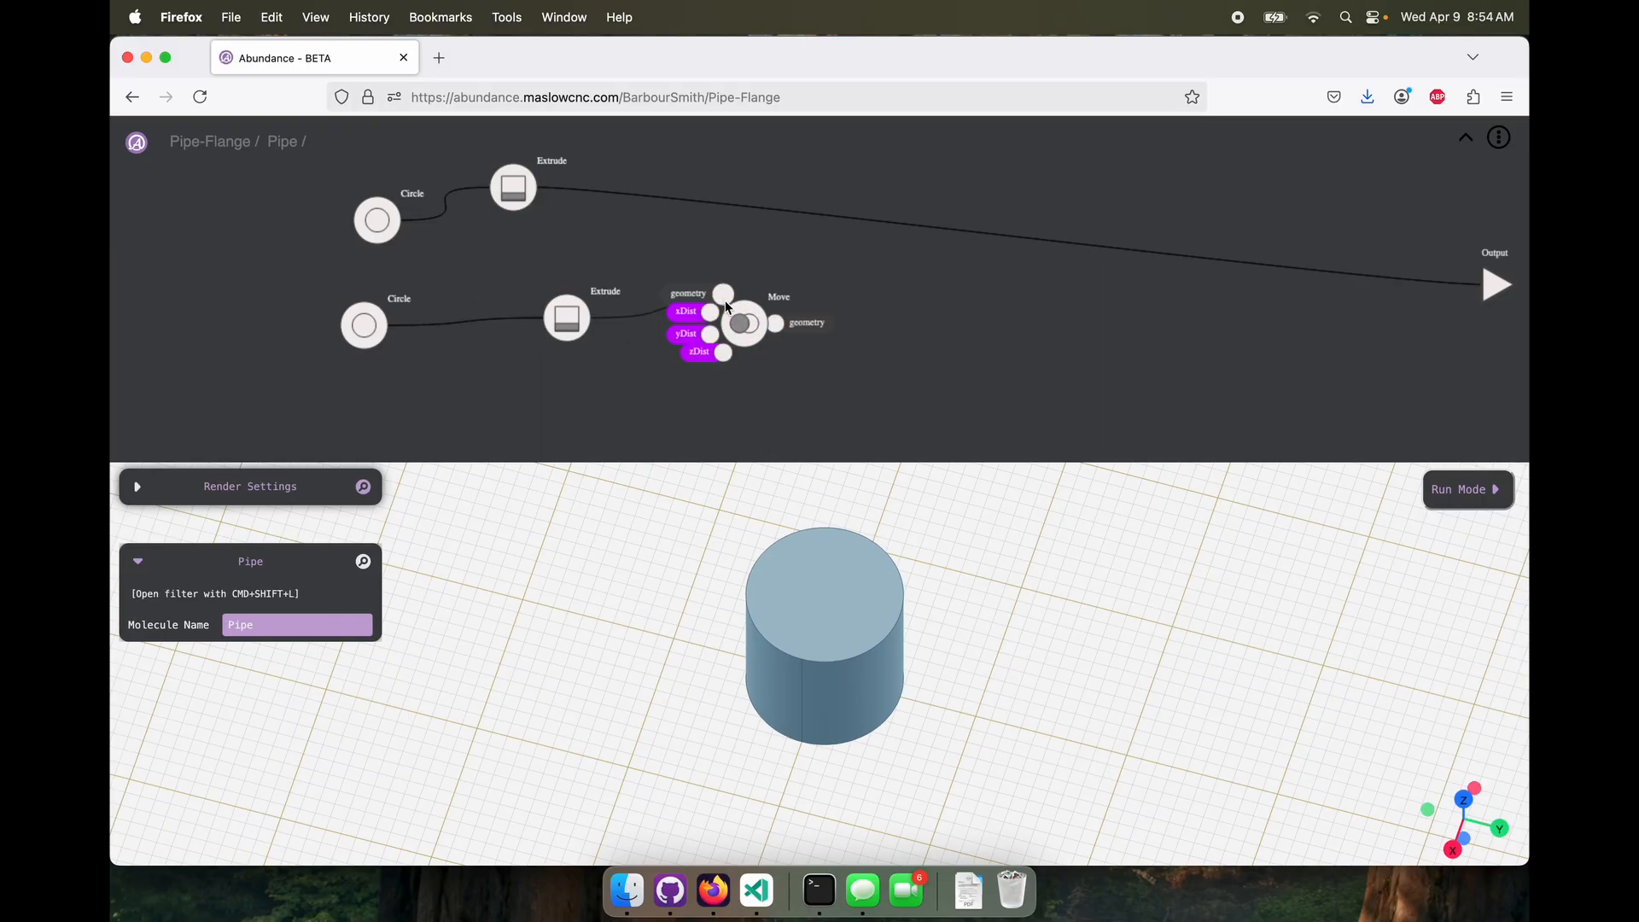
drag(746, 328, 732, 303)
click(302, 685)
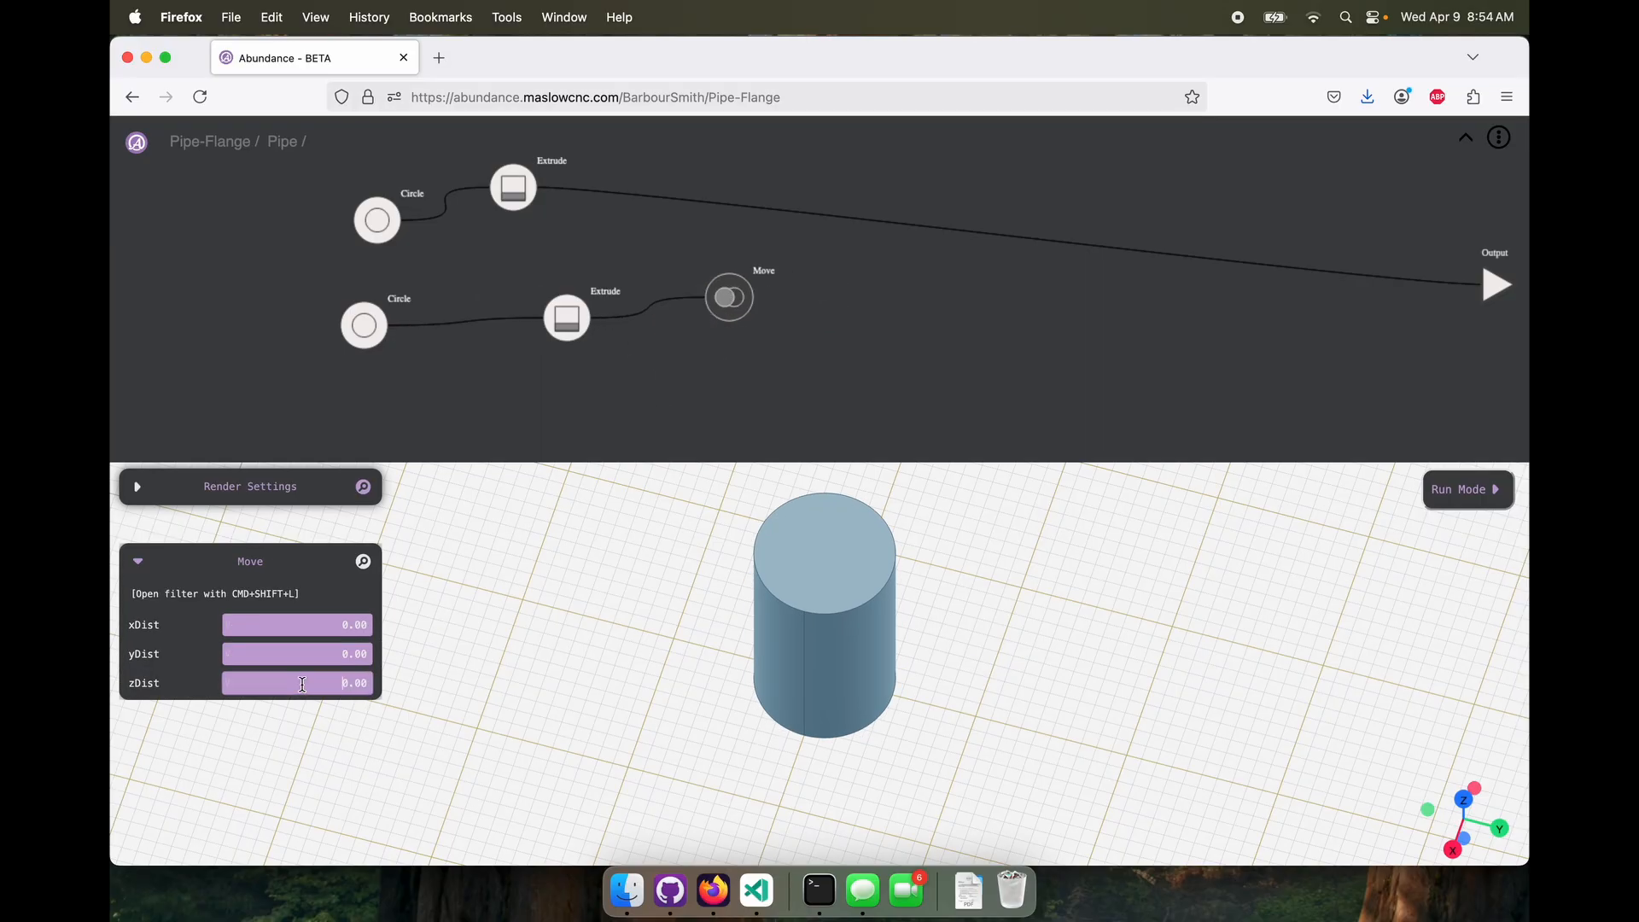
text(-20.00)
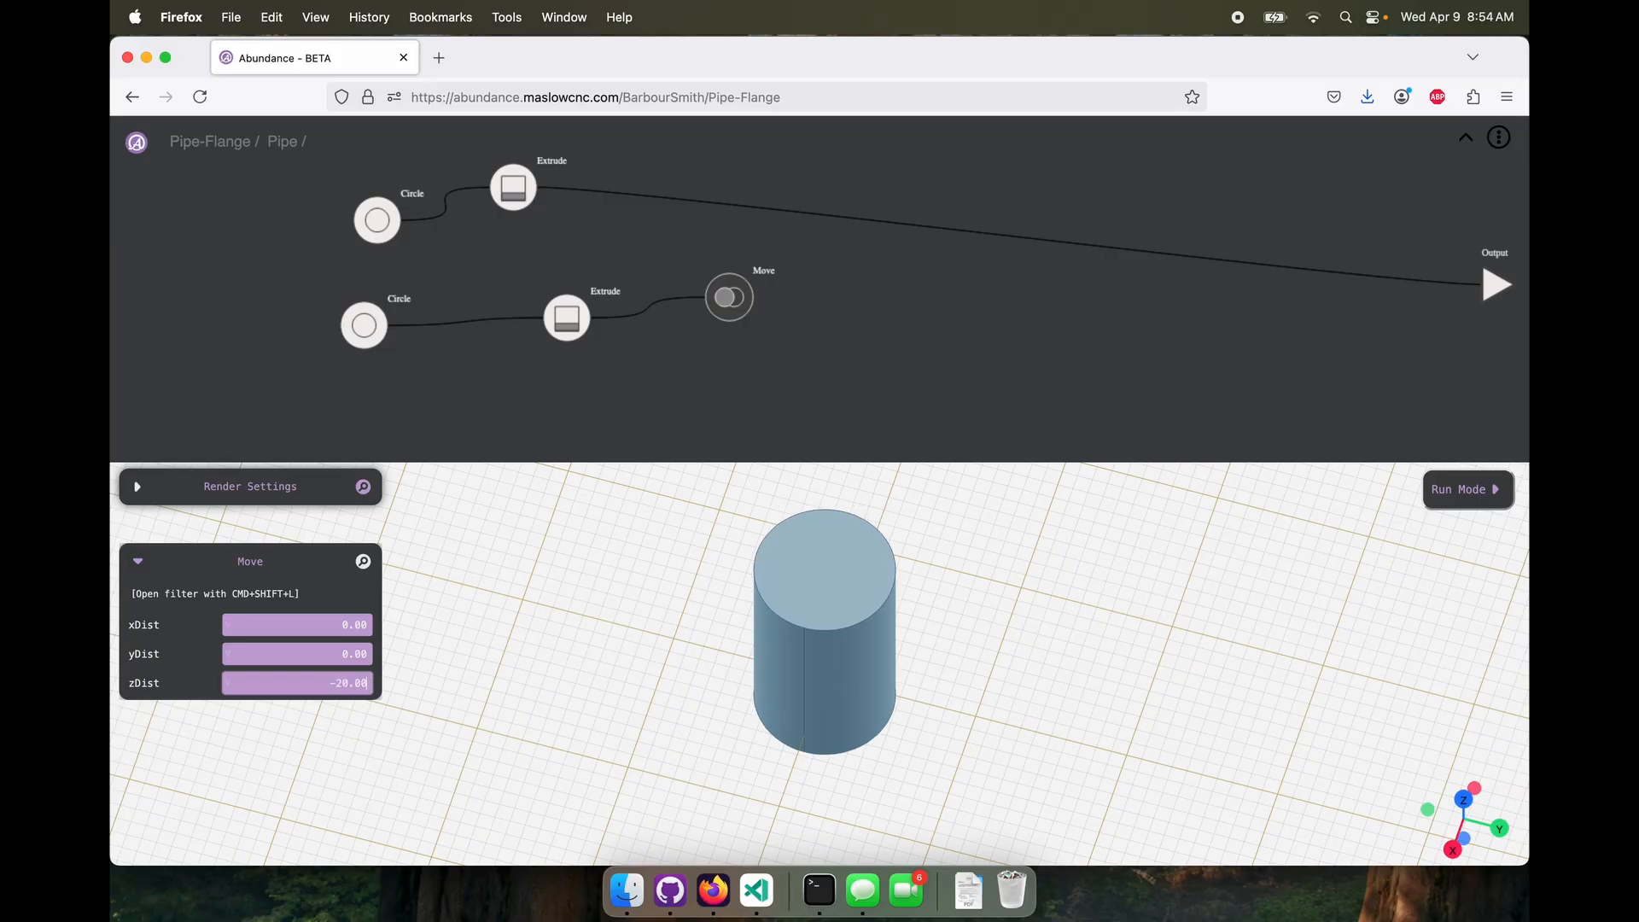
Add a Color node fed by the Move node and place it beside that node
right_click(907, 361)
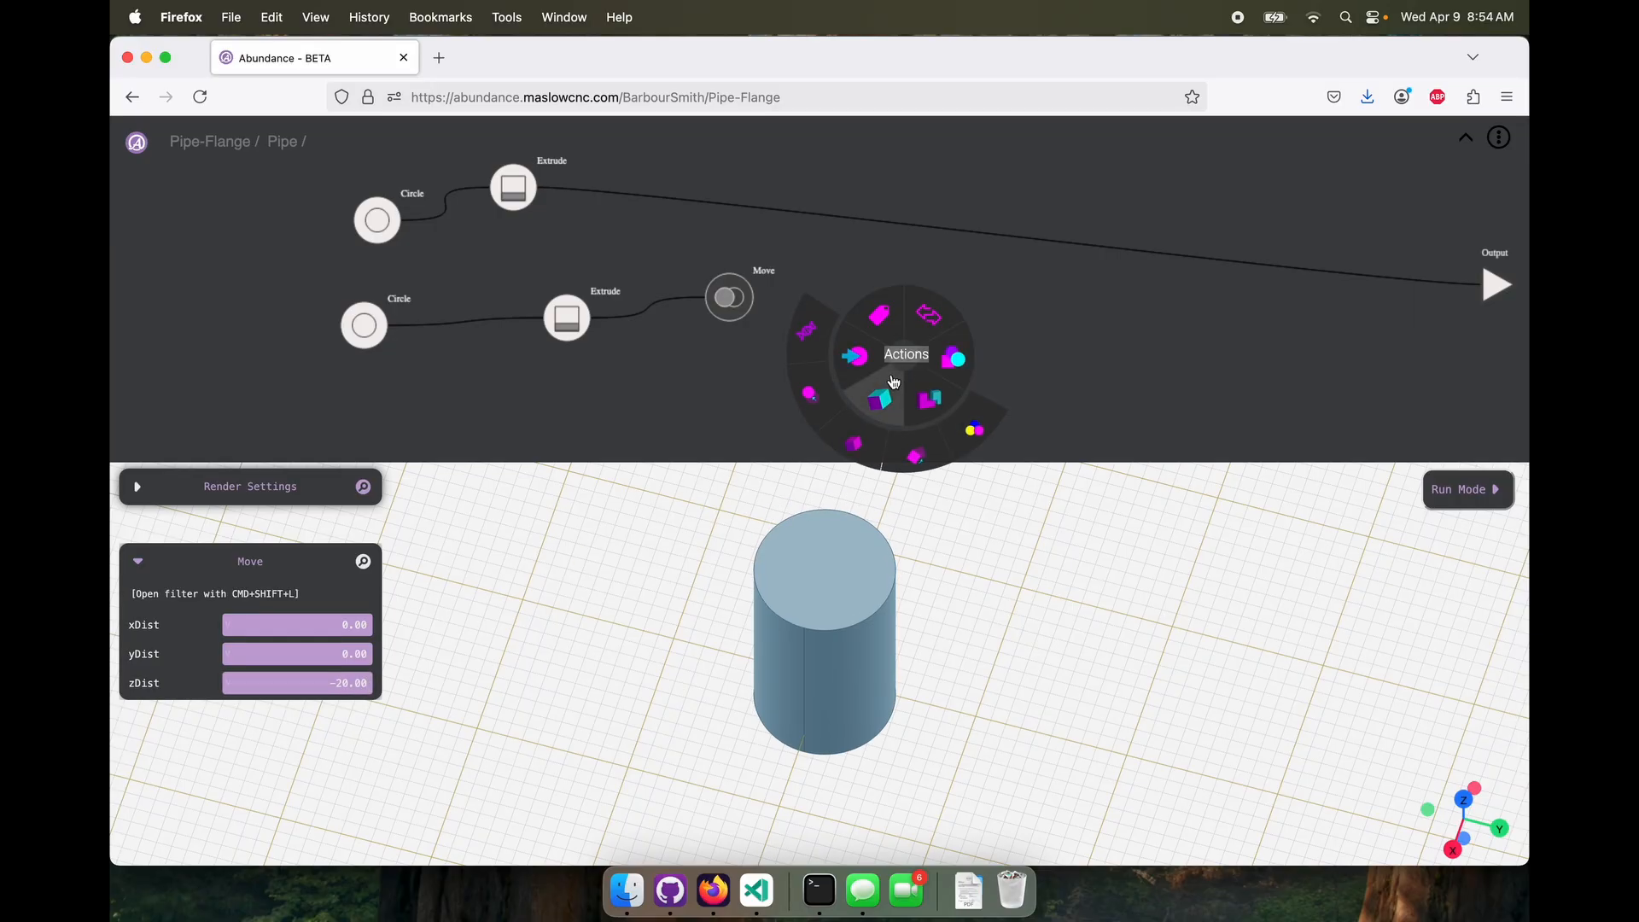
click(961, 431)
click(903, 354)
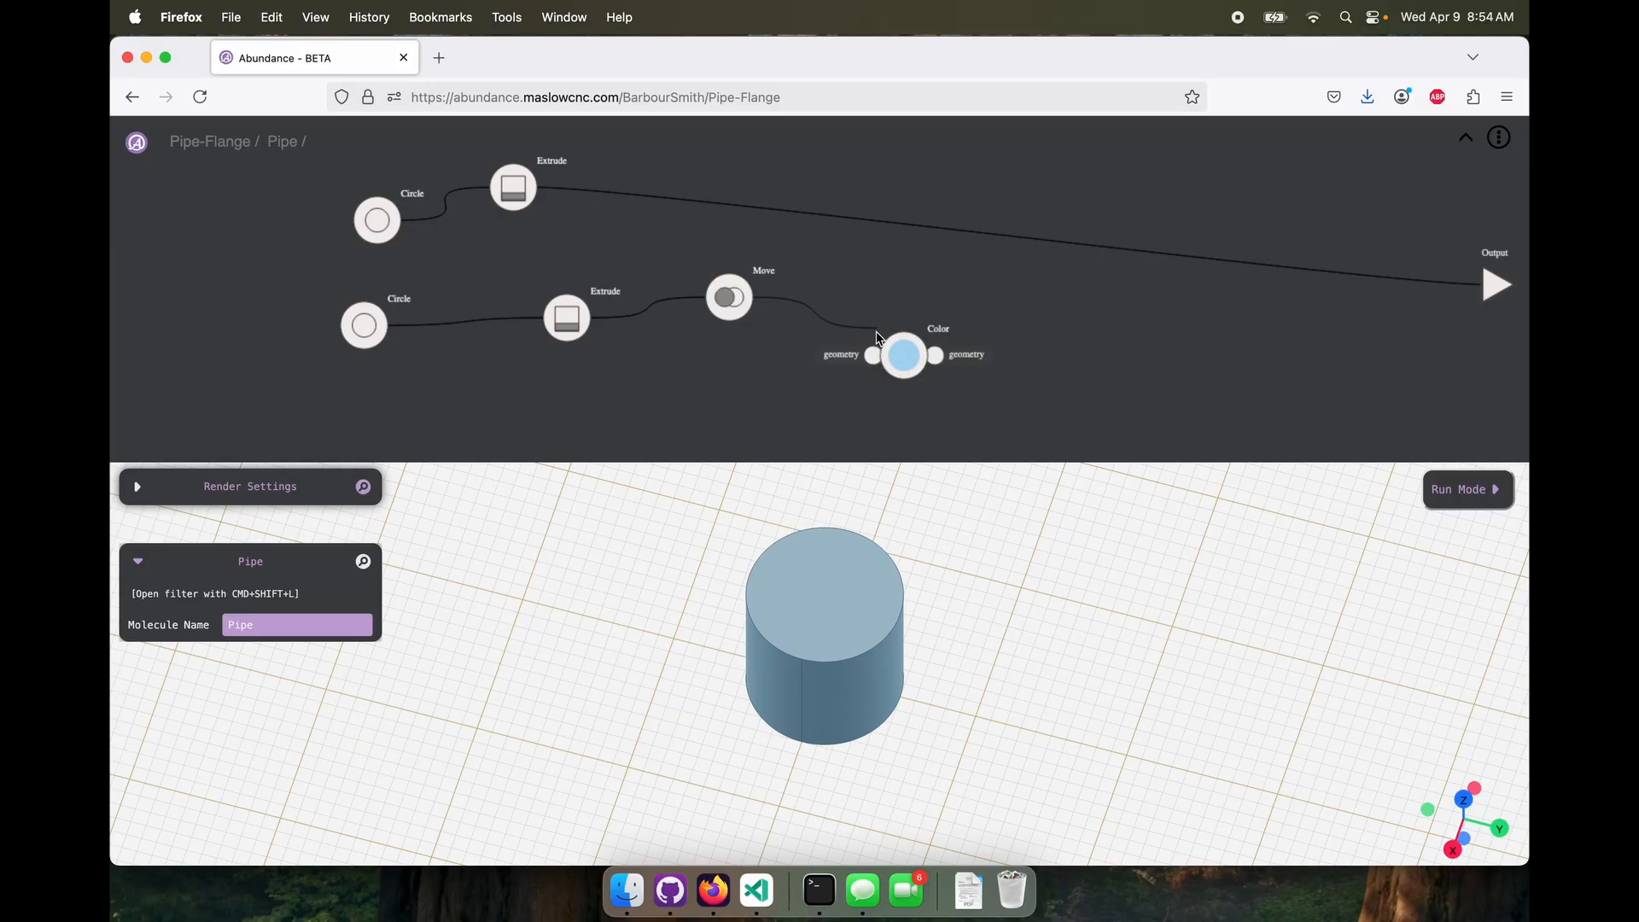
drag(903, 353, 903, 315)
Try Purple and Brown as colors for the moved cylinder
click(340, 624)
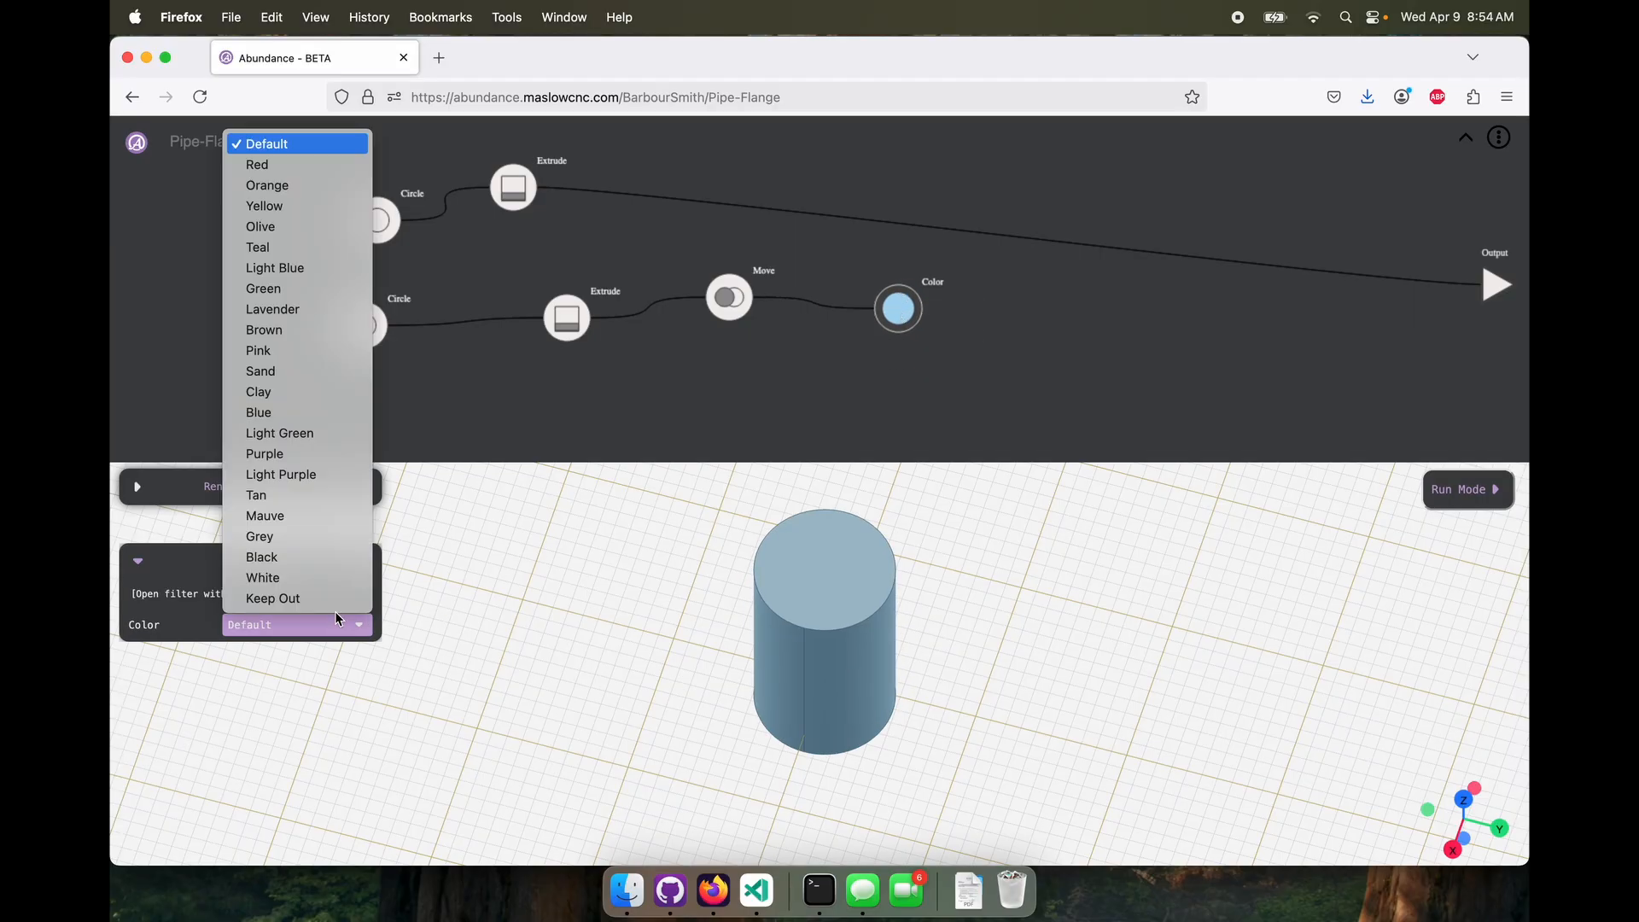
click(316, 454)
click(350, 622)
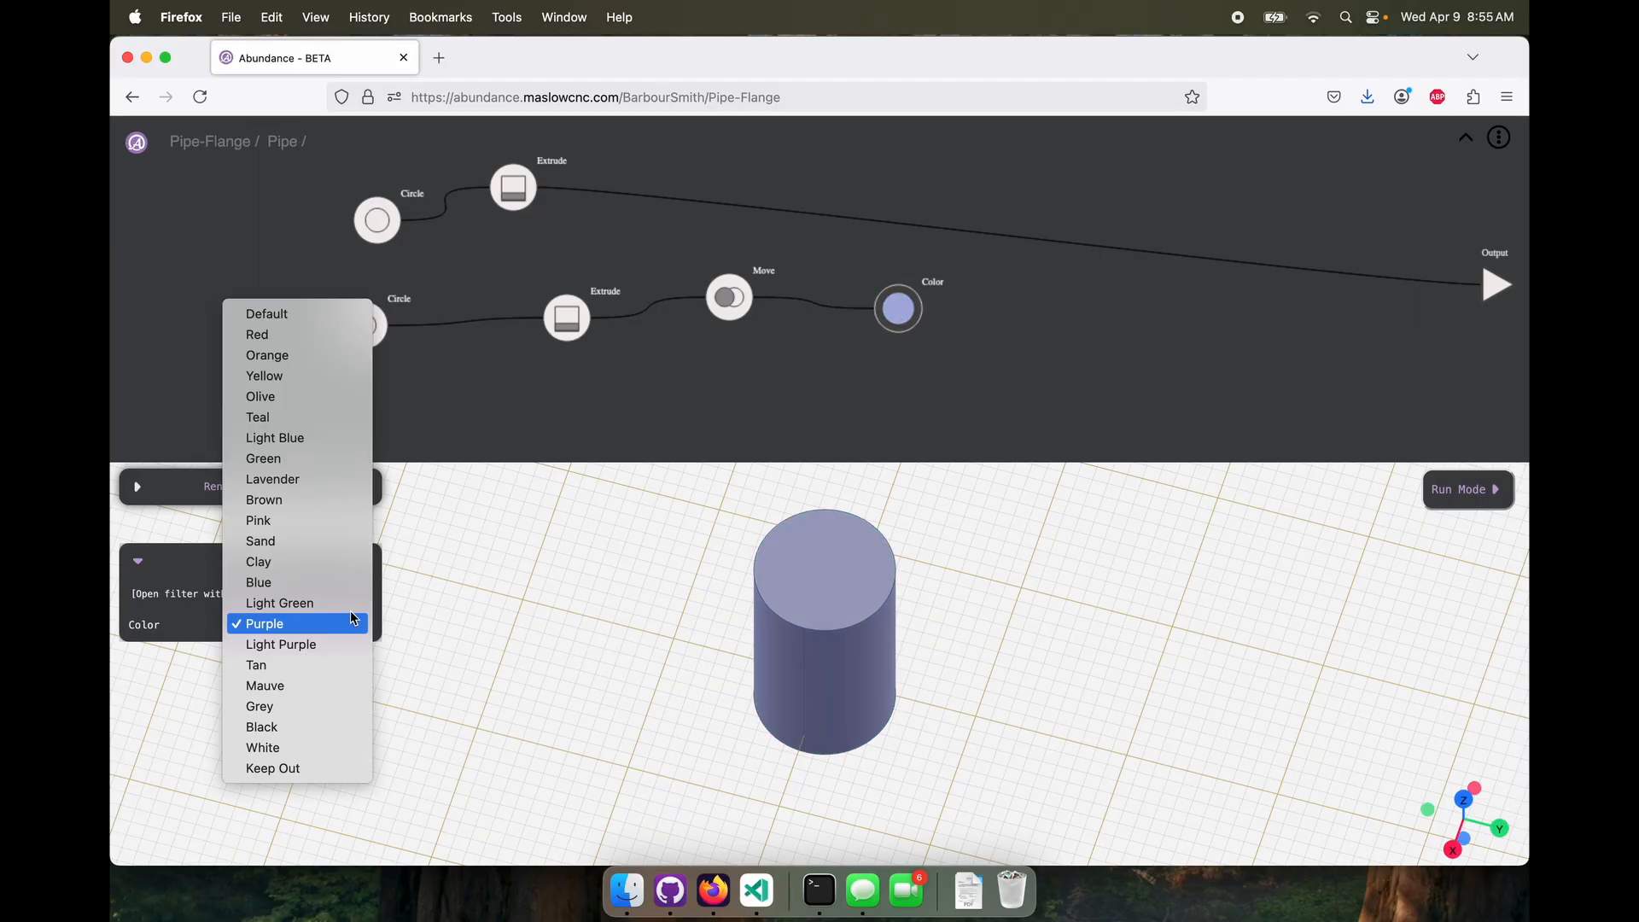
click(311, 500)
Set the moved cylinder's Color node to Keep Out
click(361, 624)
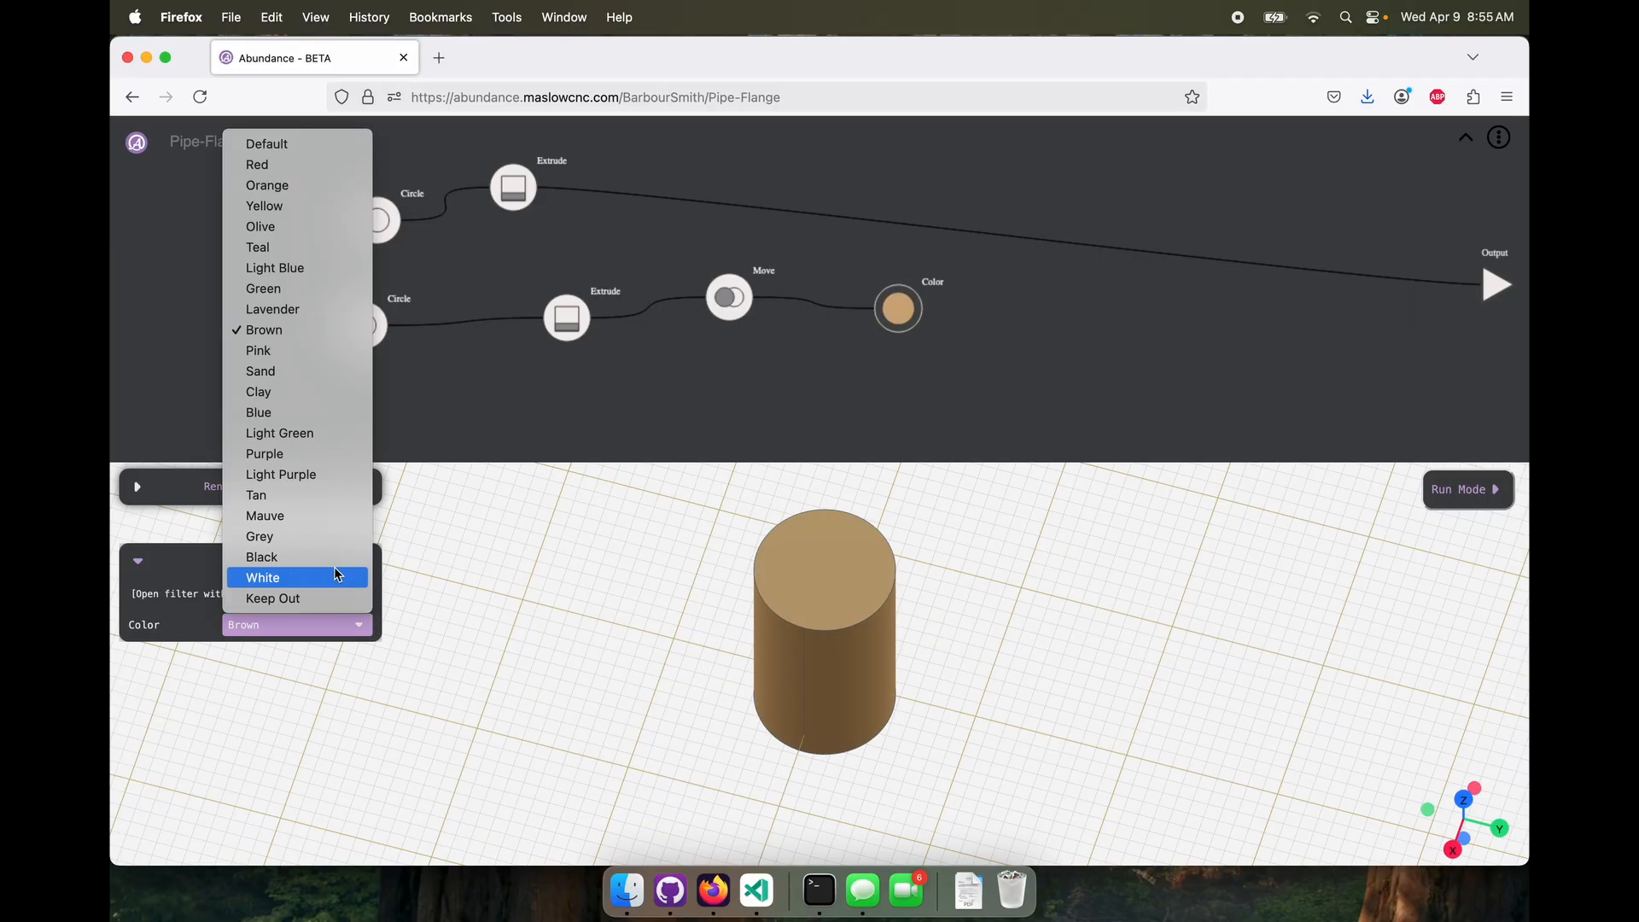
click(315, 597)
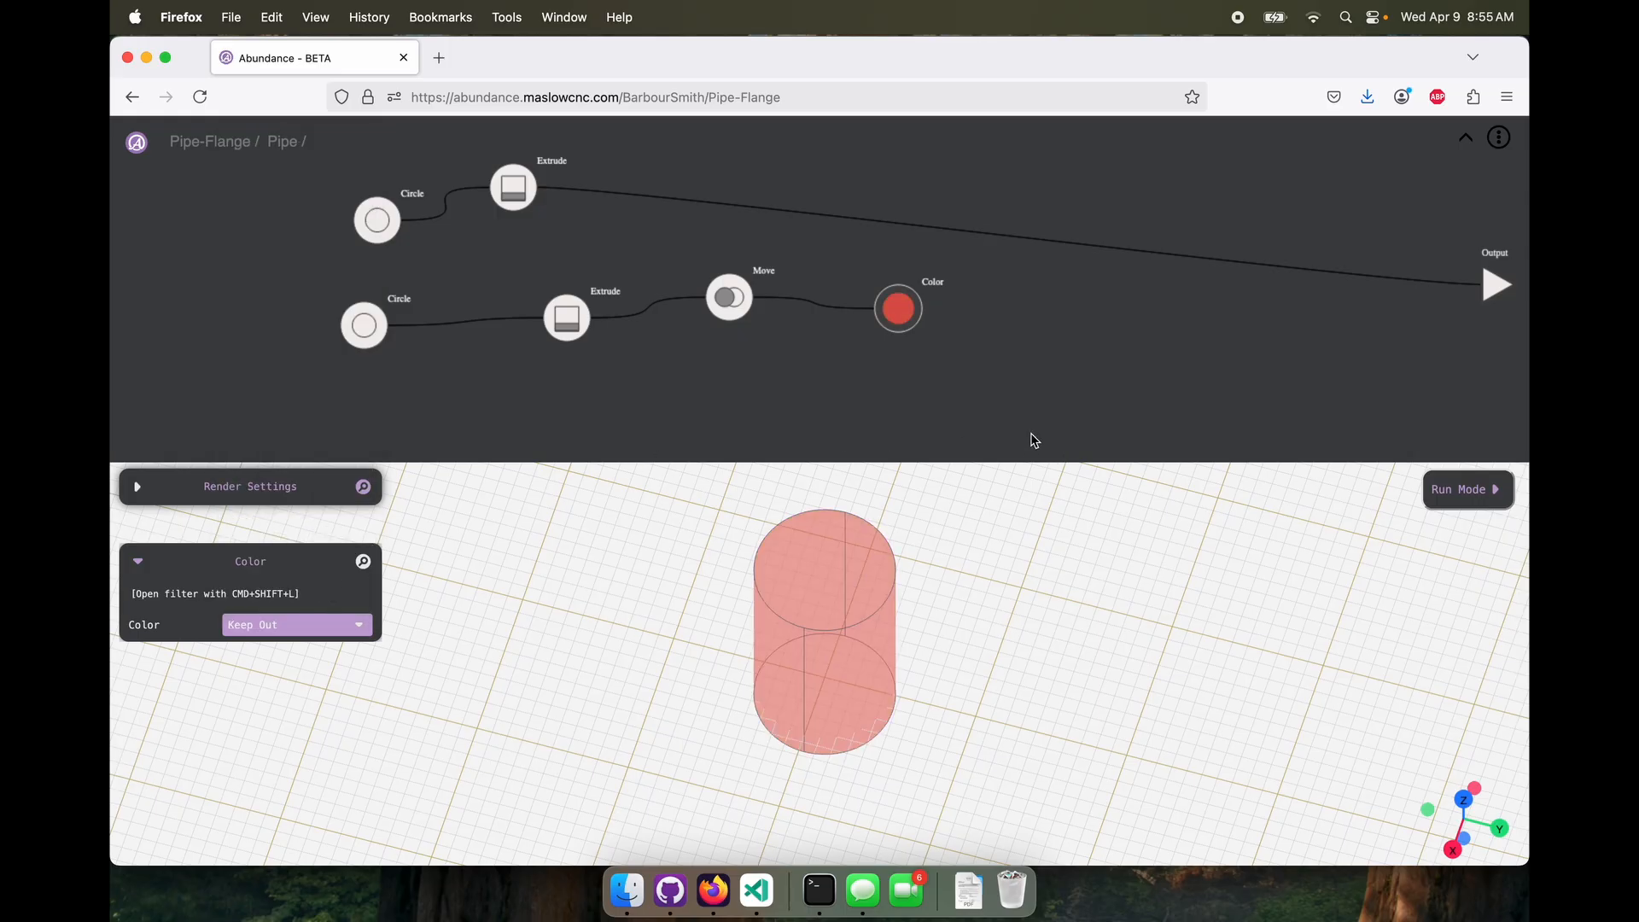
drag(897, 309, 879, 319)
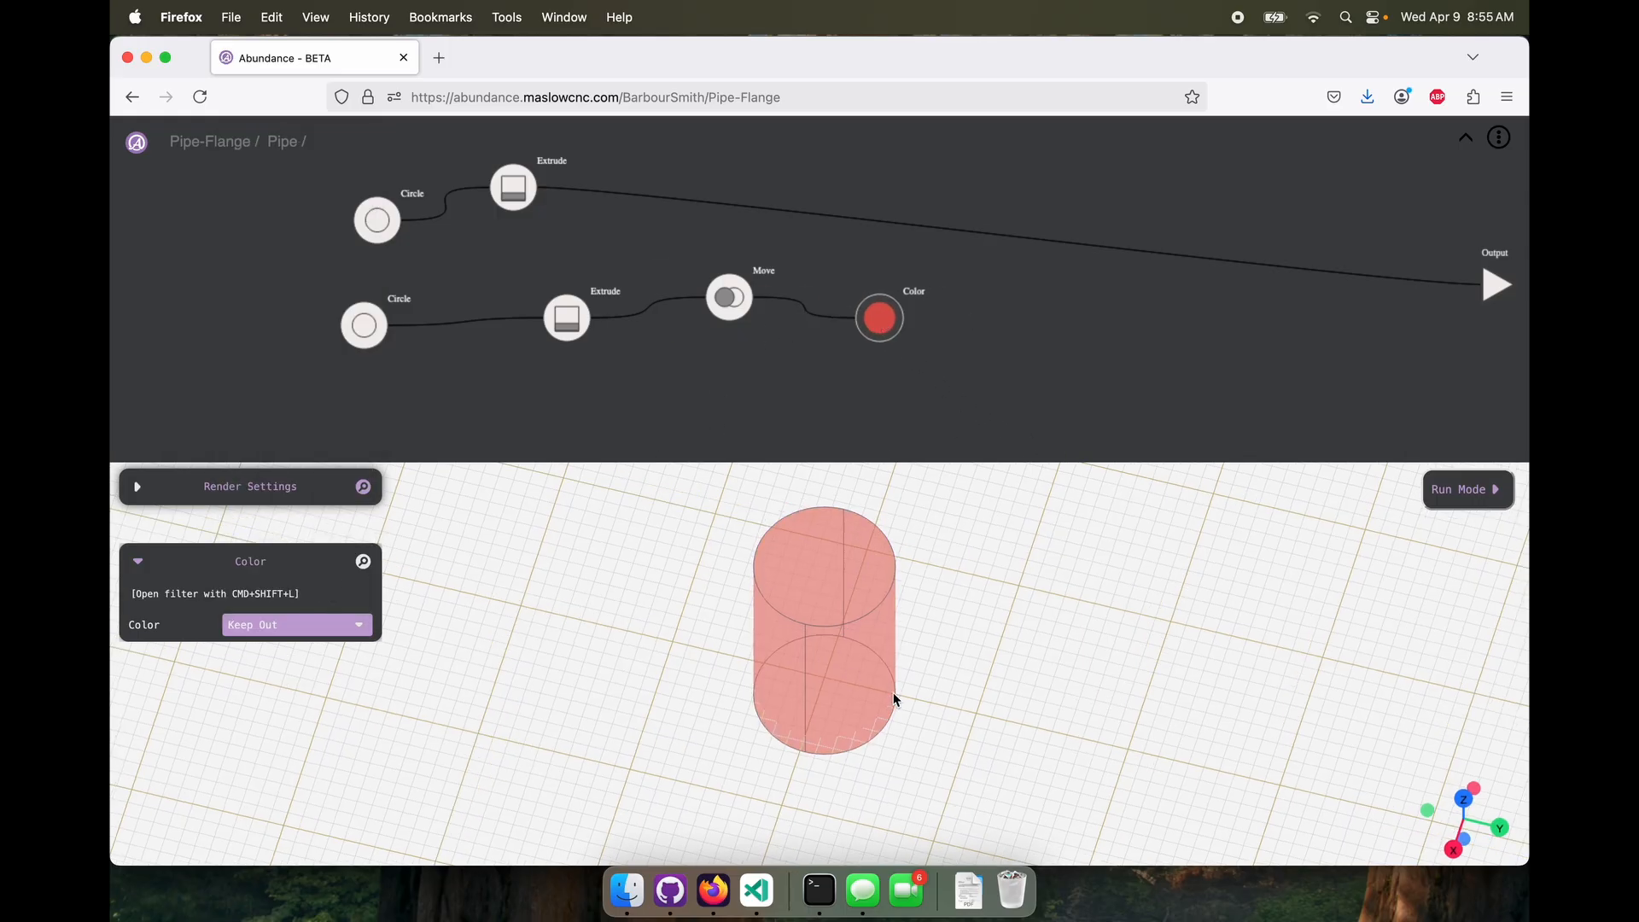
Add an Assembly node combining the first Extrude with the keep-out Color node
mouse_move(893, 693)
mouse_down()
mouse_move(958, 652)
mouse_move(856, 648)
mouse_move(838, 680)
mouse_move(865, 681)
mouse_up()
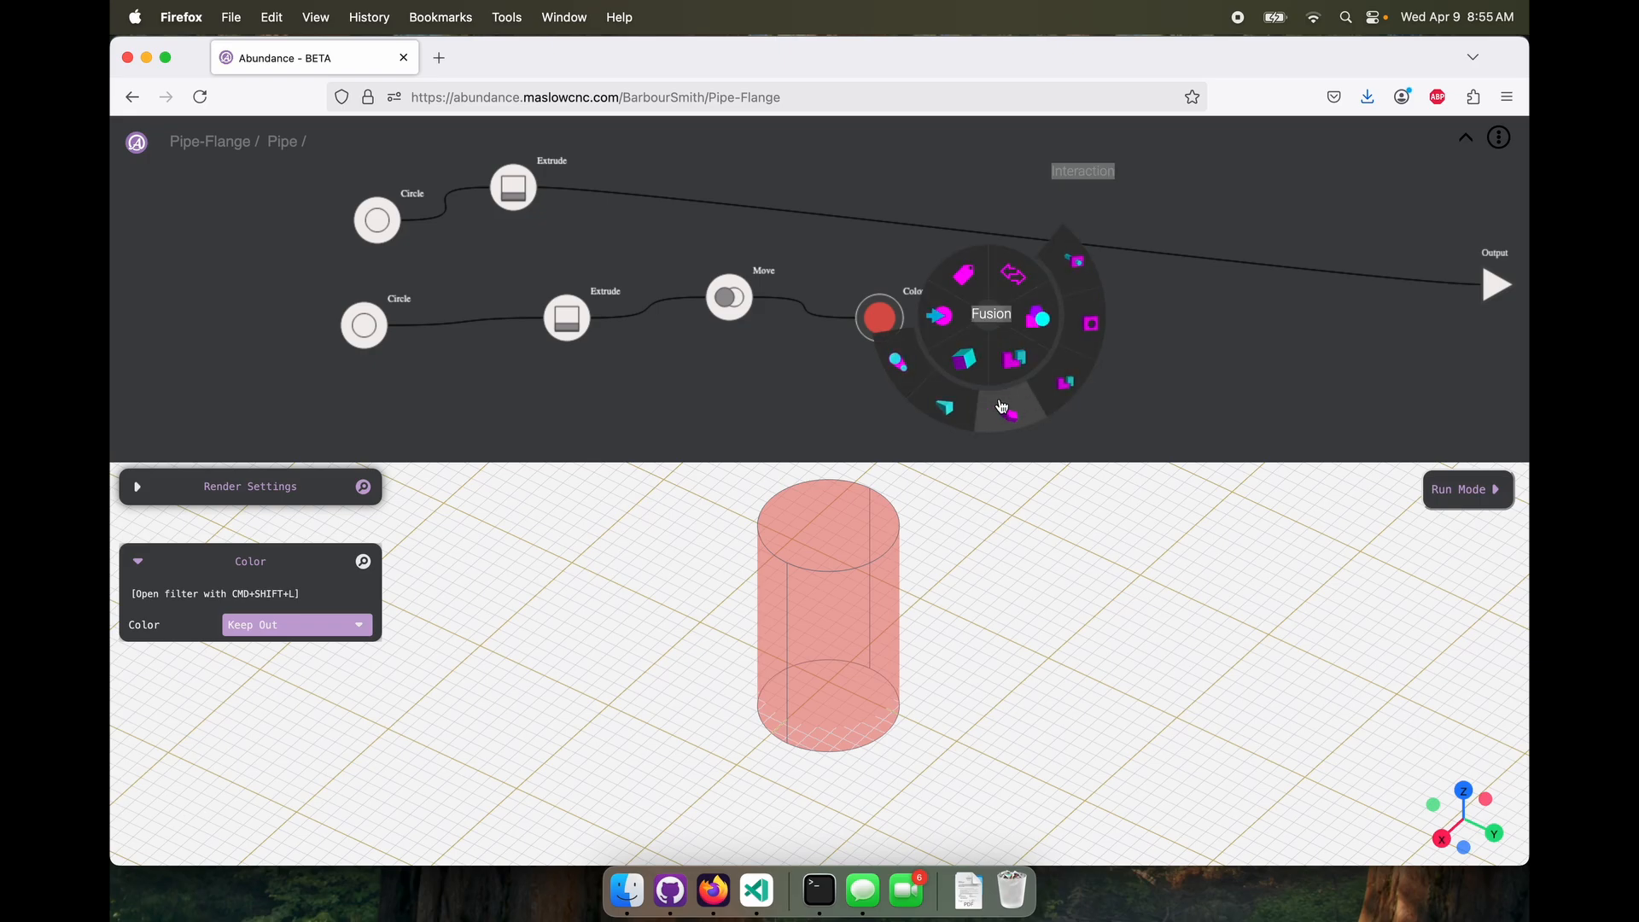
click(1063, 380)
drag(536, 188, 1050, 319)
drag(1062, 312, 1080, 312)
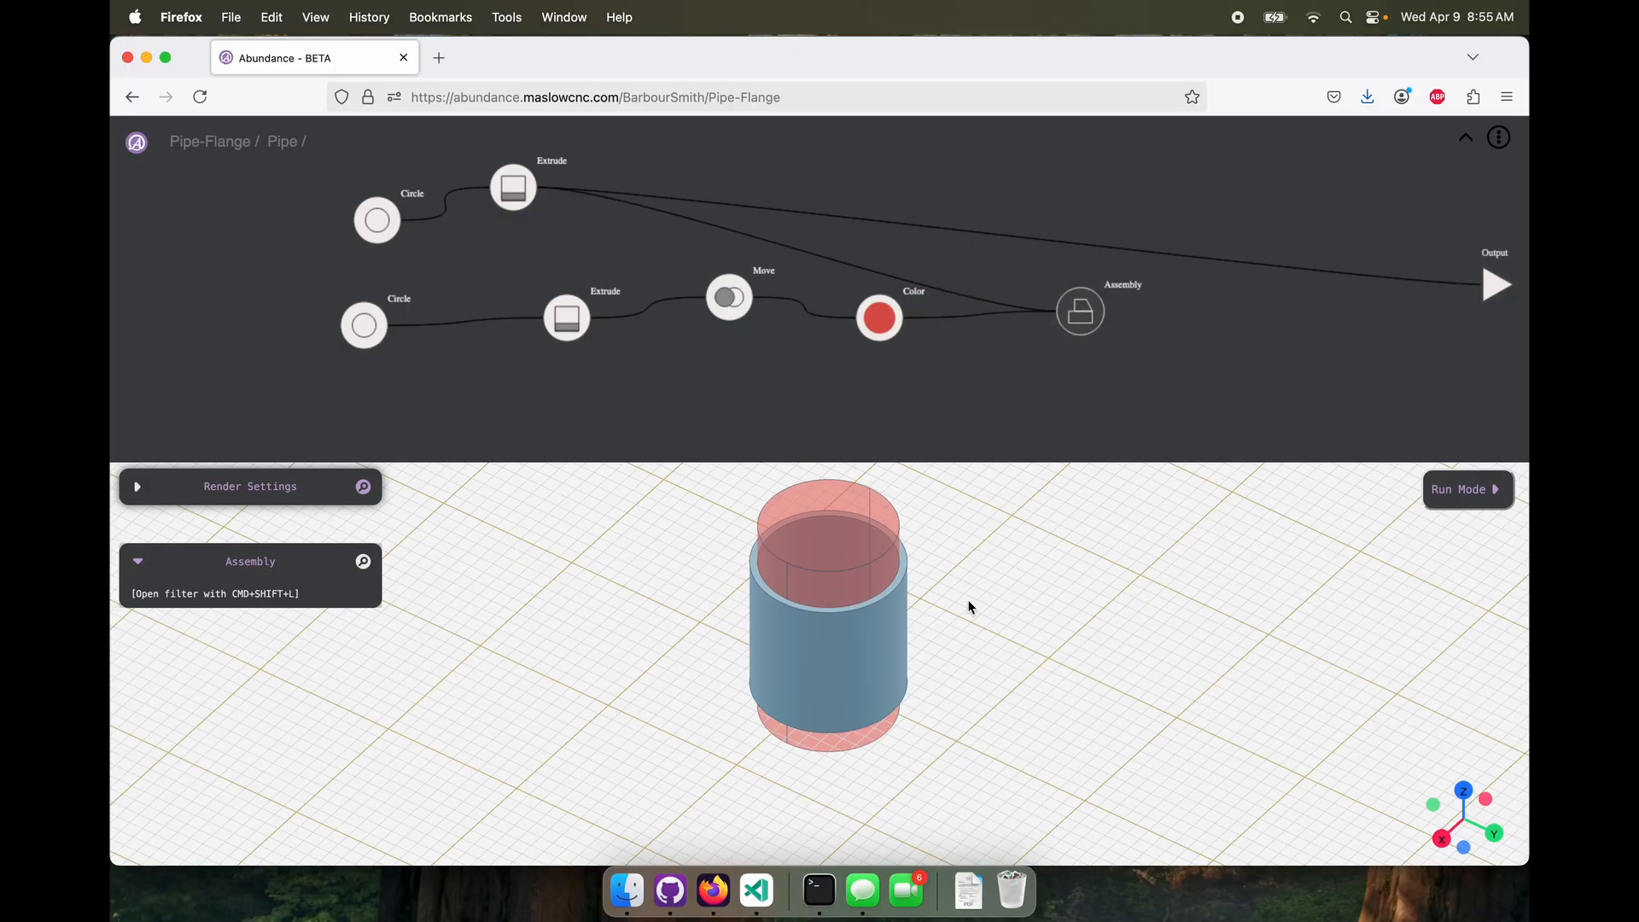
drag(966, 607, 879, 611)
Replace the first Extrude's link to the Pipe molecule's output with the Assembly, and return to the Pipe-Flange level
click(1471, 292)
key(BackSpace)
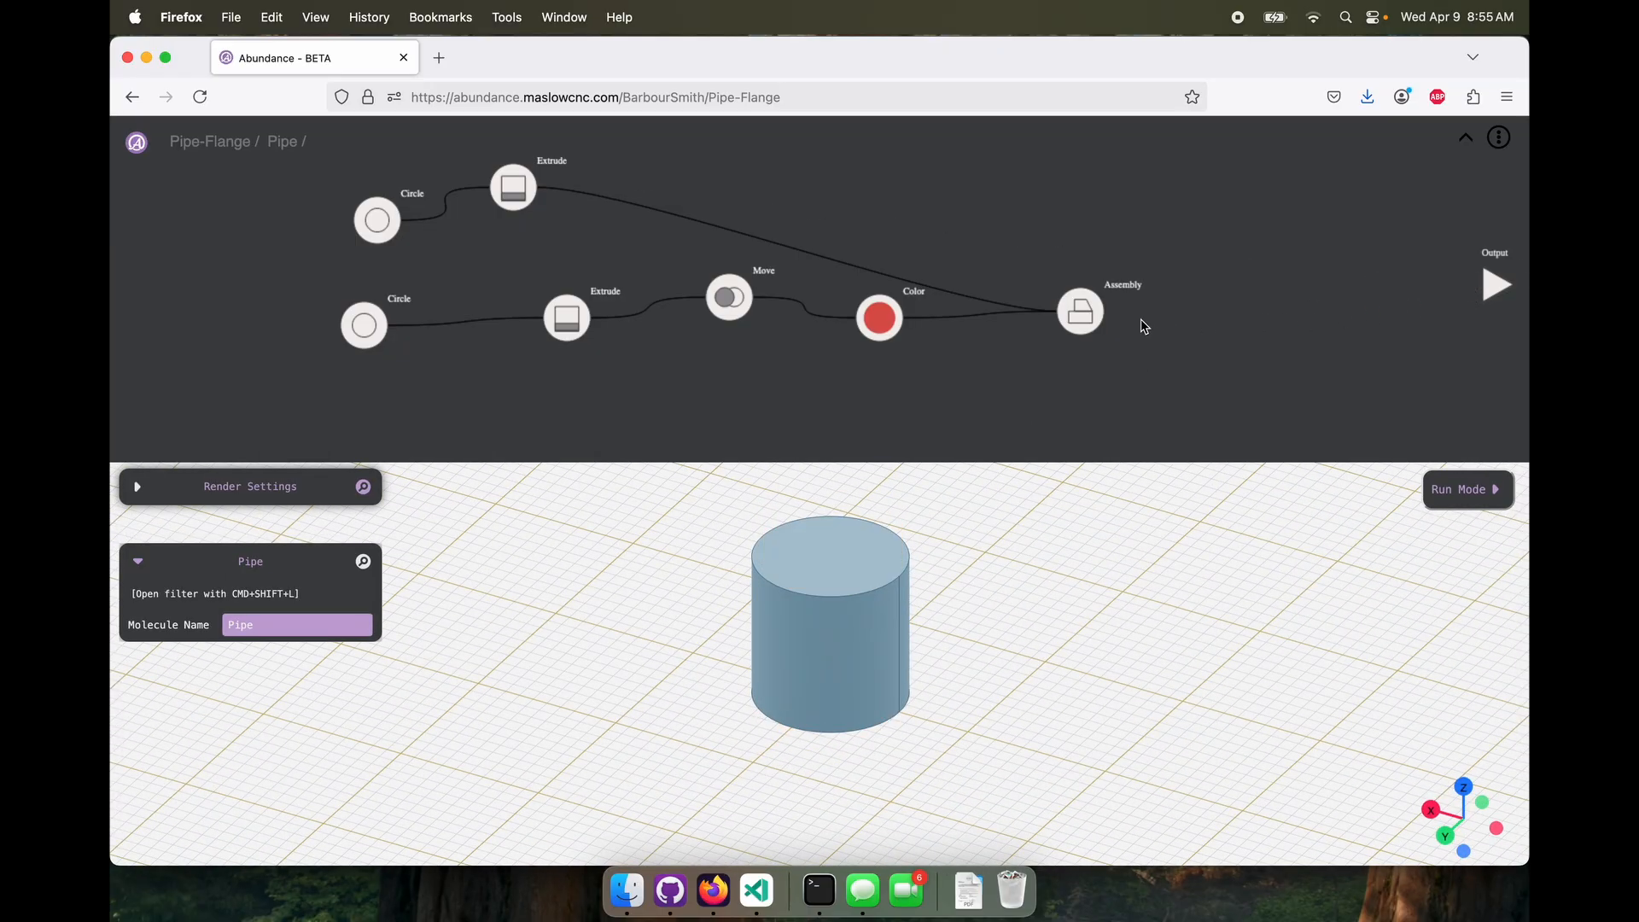
drag(1114, 312, 1471, 296)
drag(1081, 312, 1113, 208)
click(1466, 141)
click(406, 256)
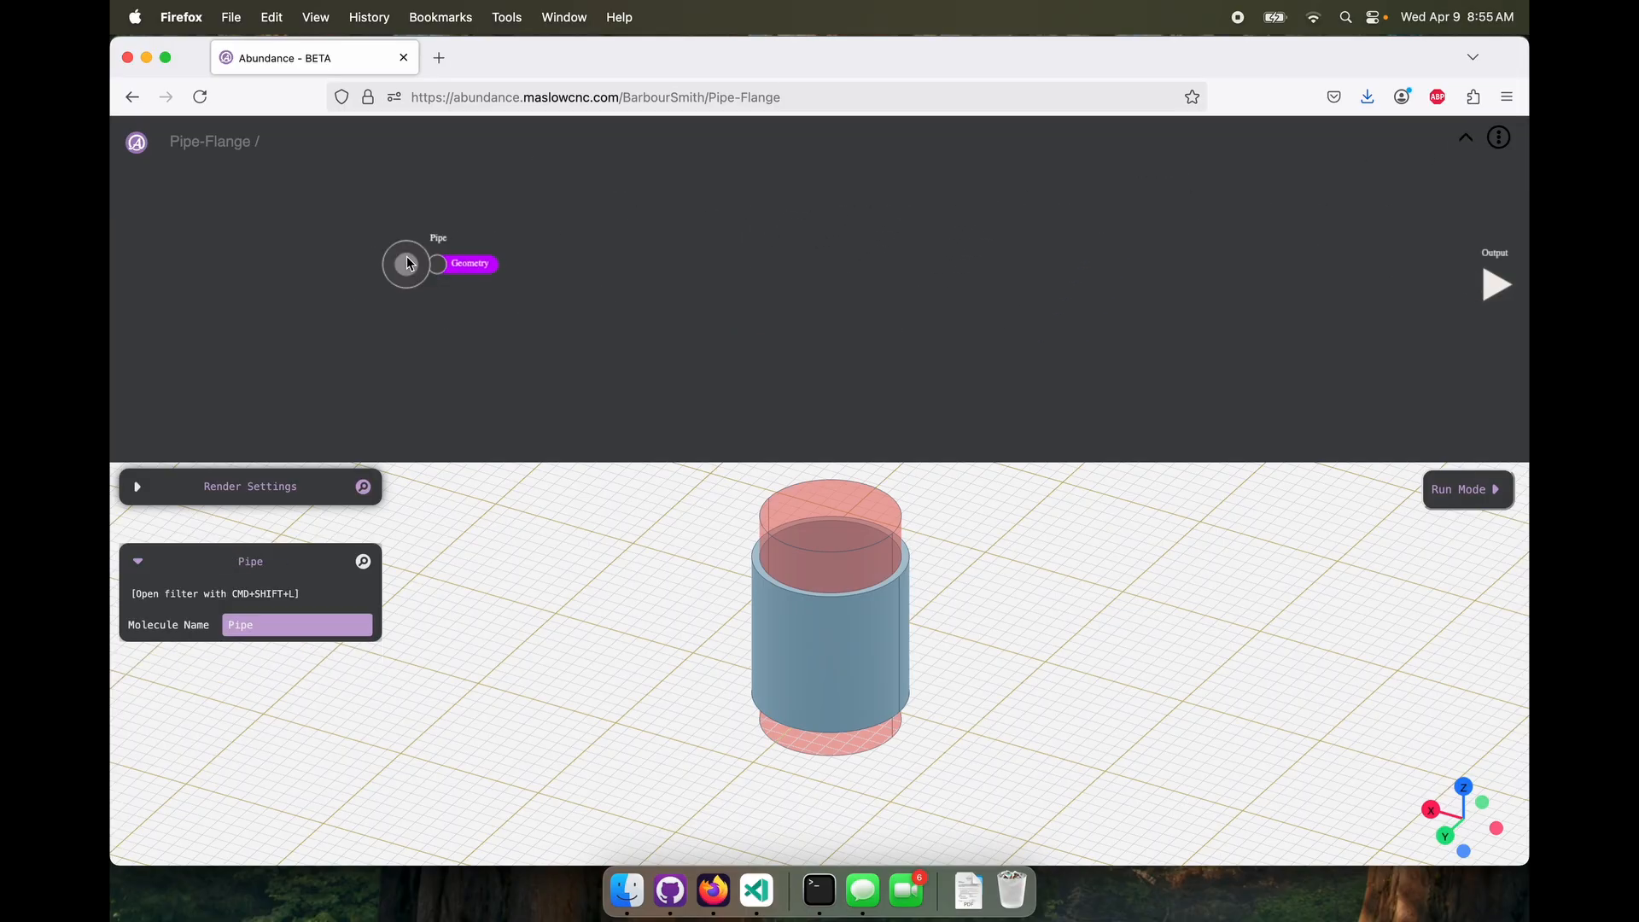
Create a new molecule named Flange and place it directly below the Pipe molecule
mouse_move(393, 340)
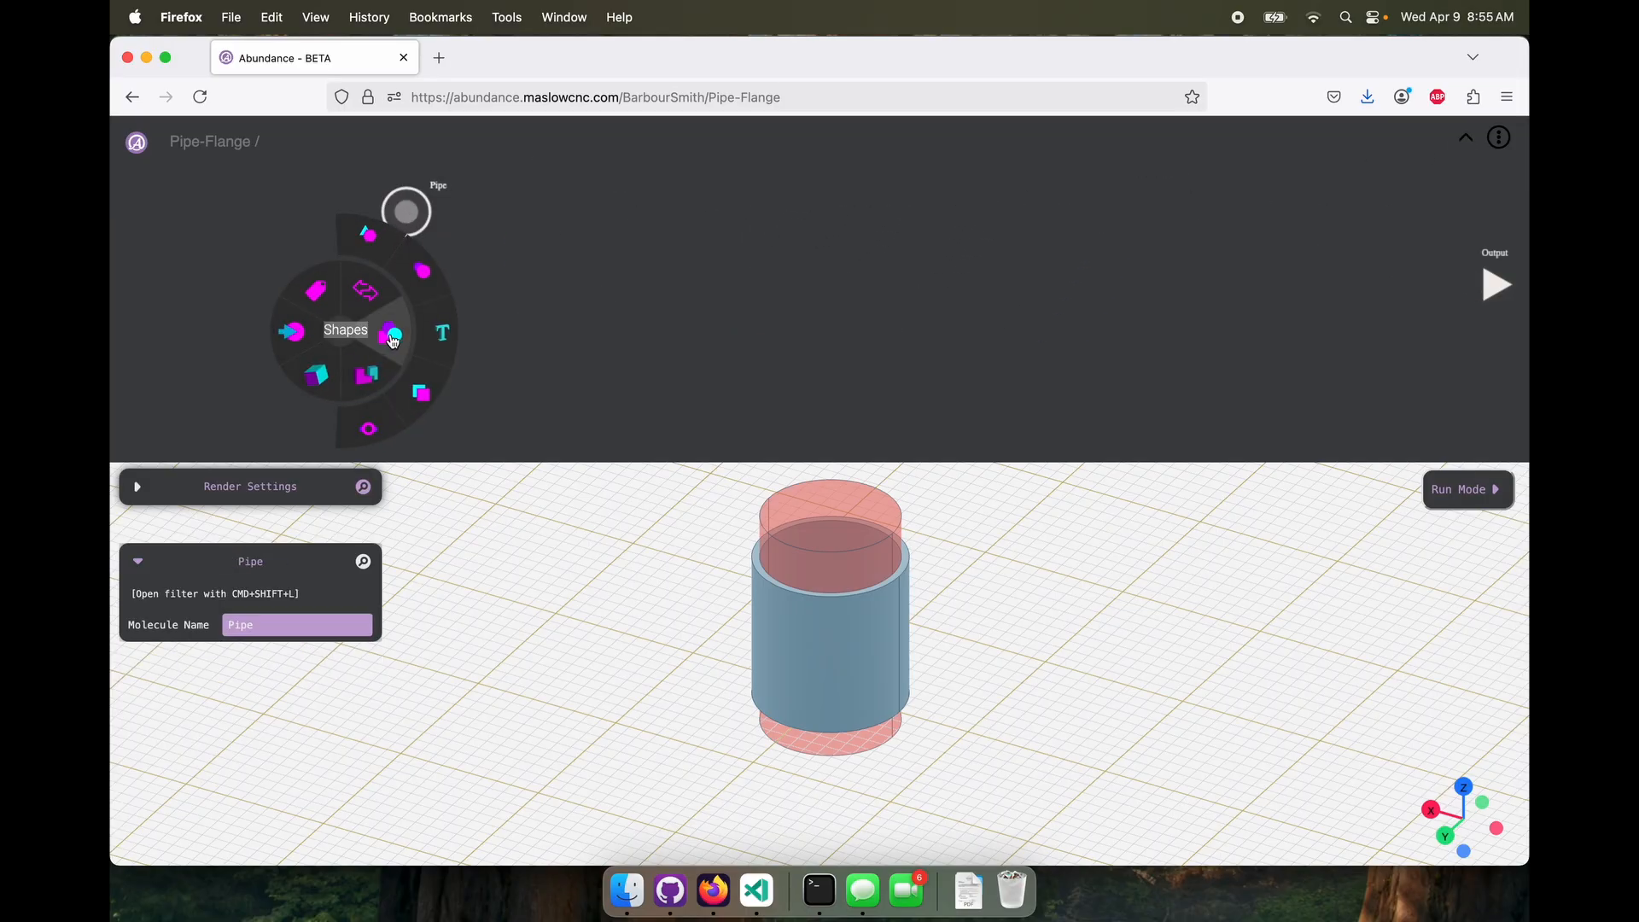
click(375, 425)
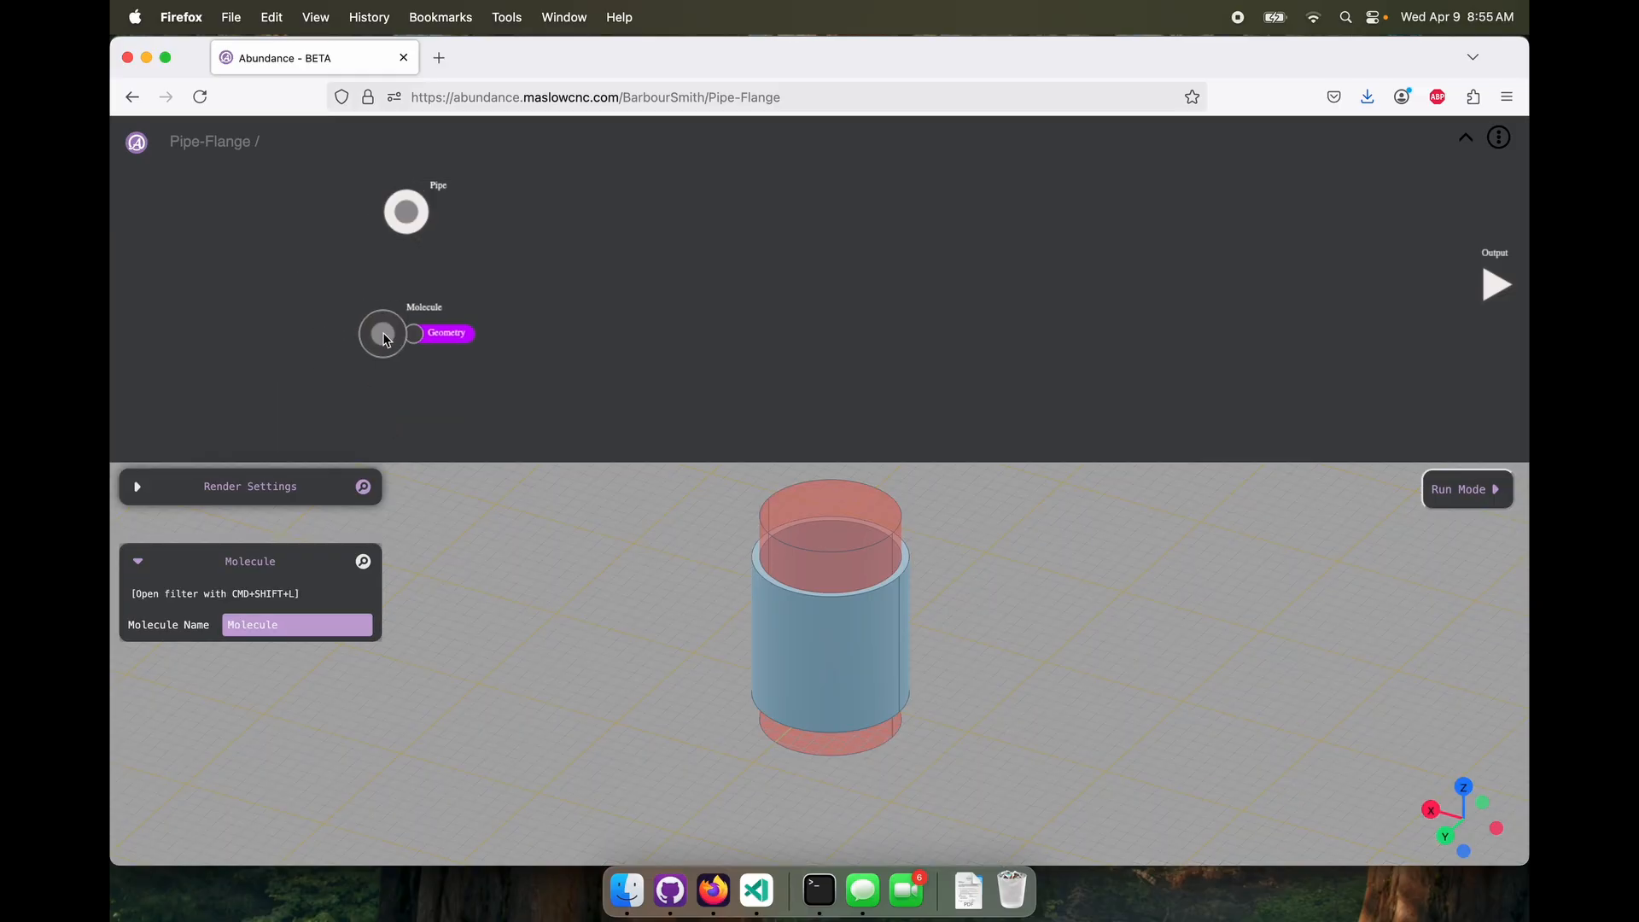
drag(302, 619, 171, 625)
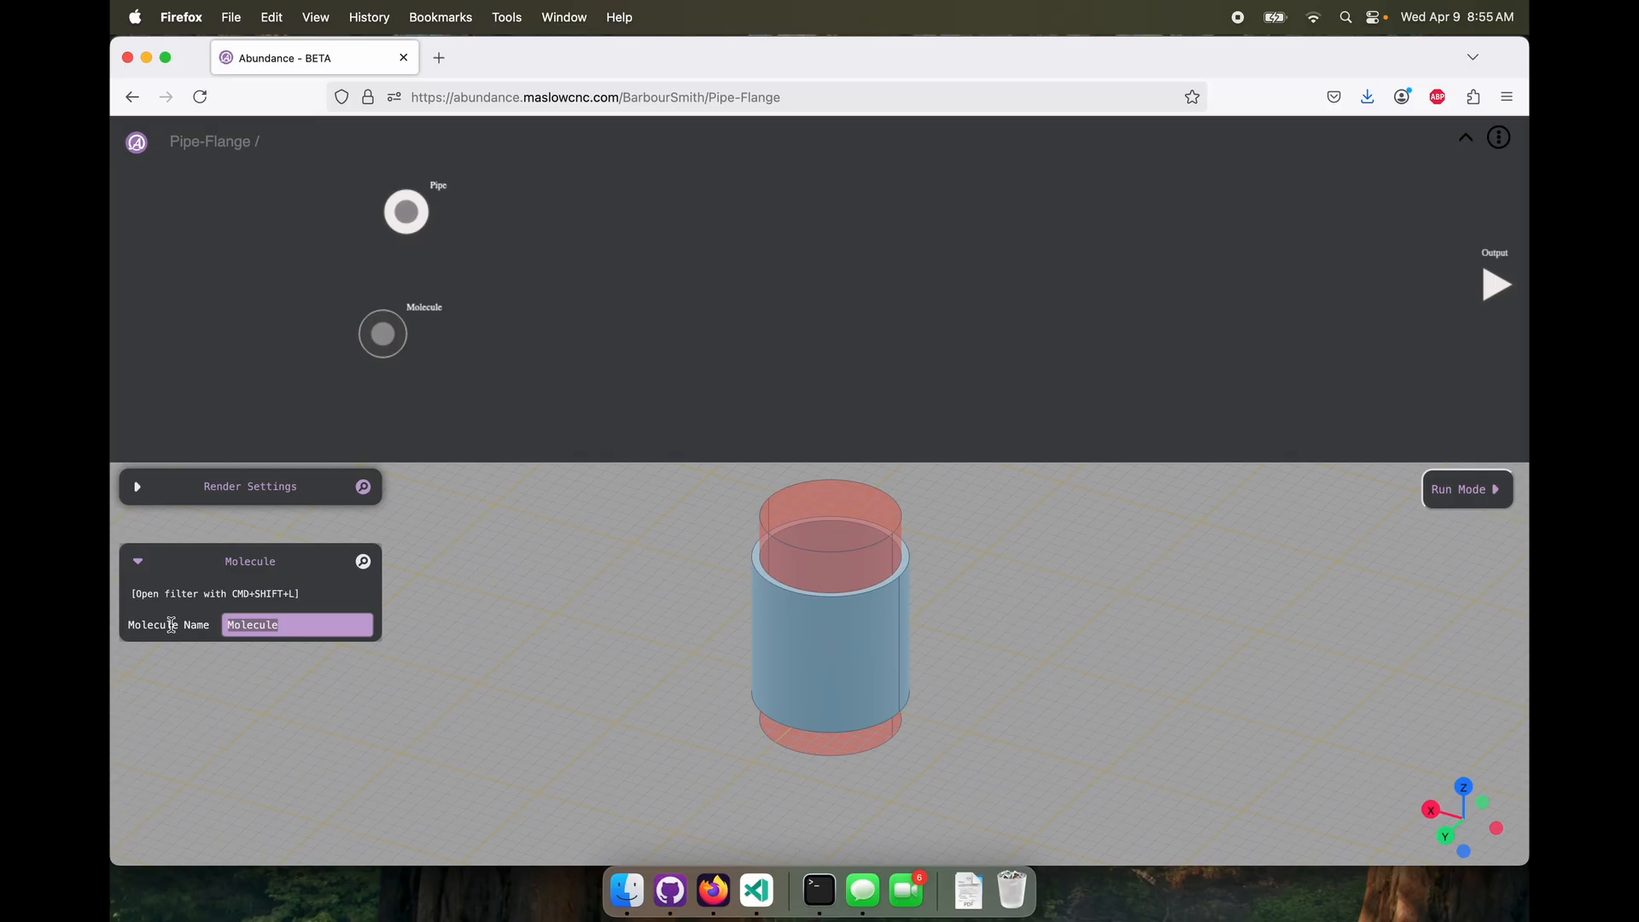
text(Flange)
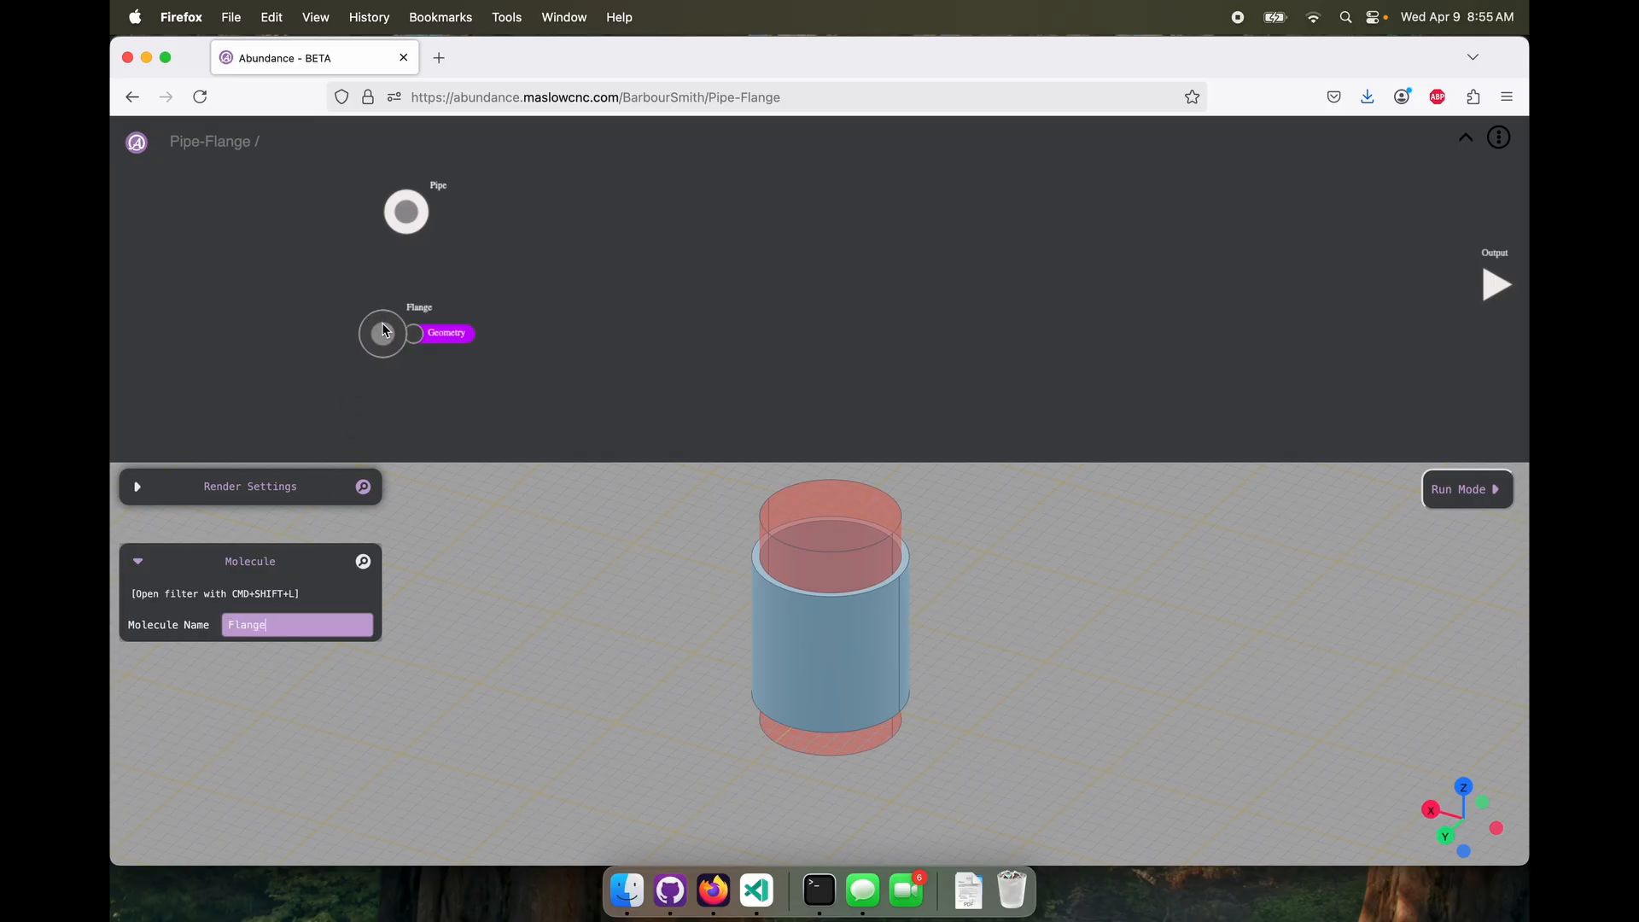
drag(386, 340, 409, 323)
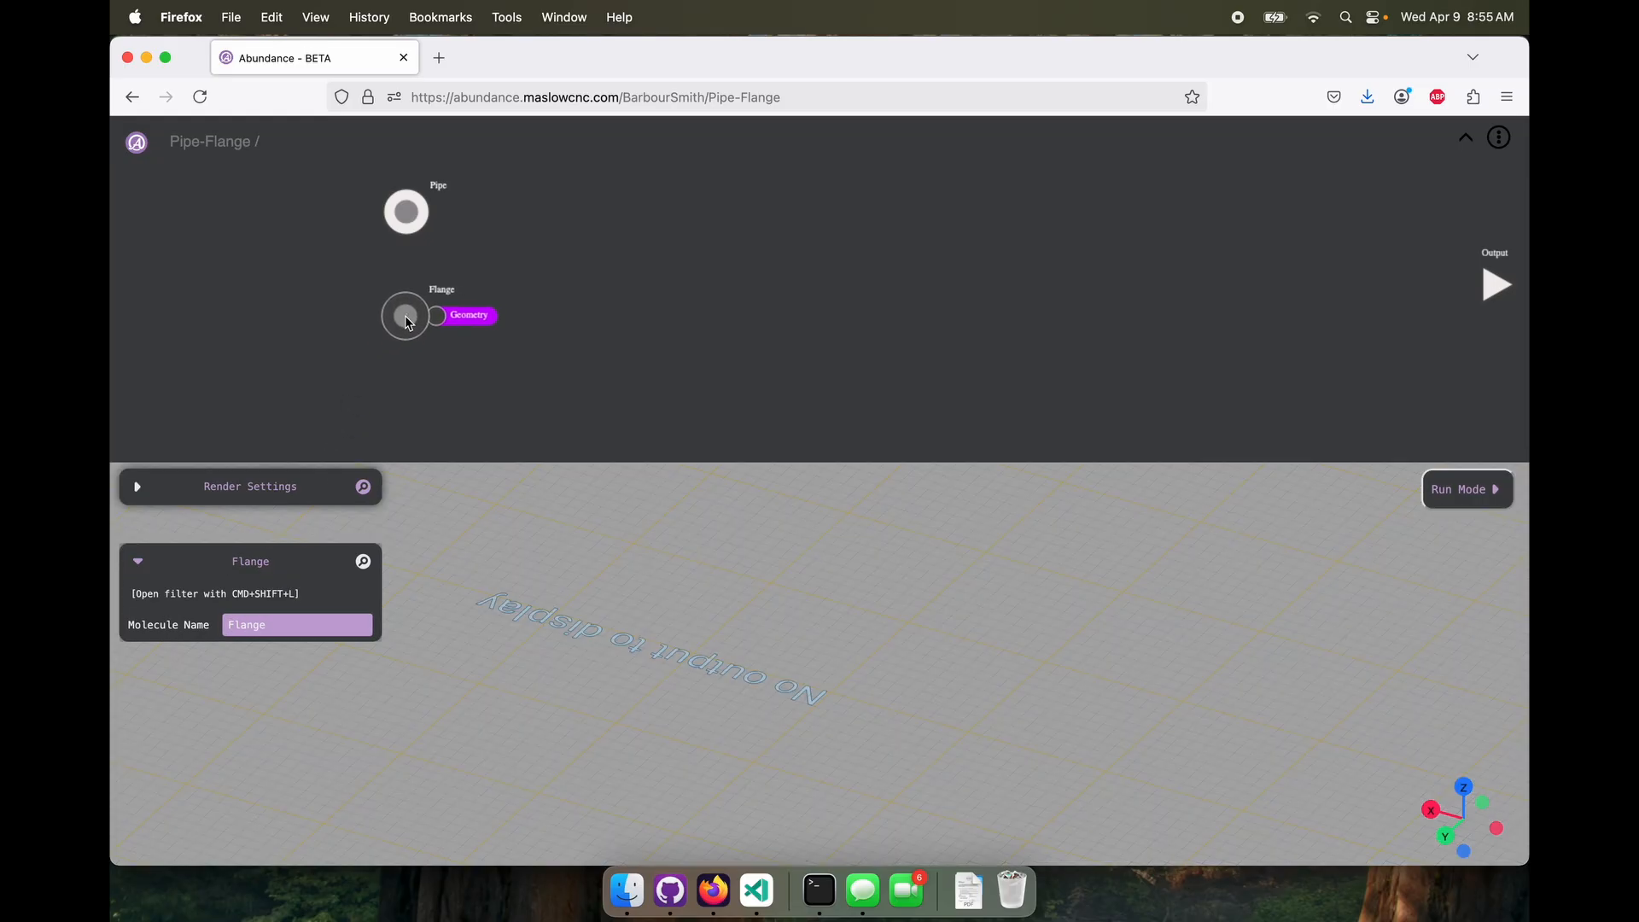
Inside the Flange molecule, add a Circle node with a diameter of 160
double_click(409, 322)
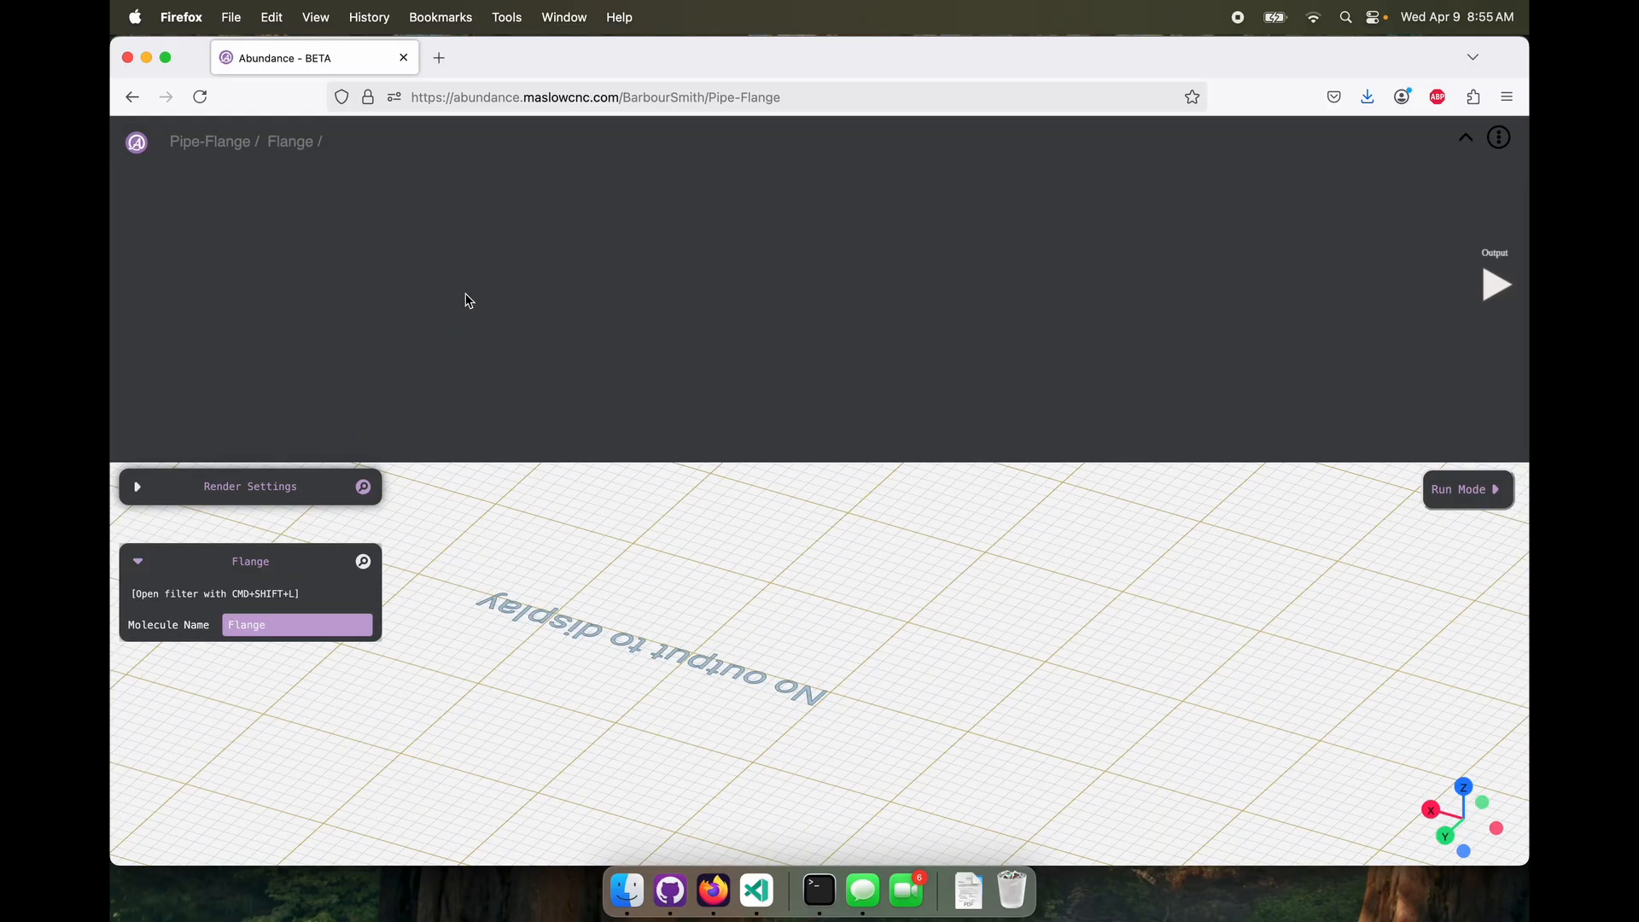
right_click(467, 297)
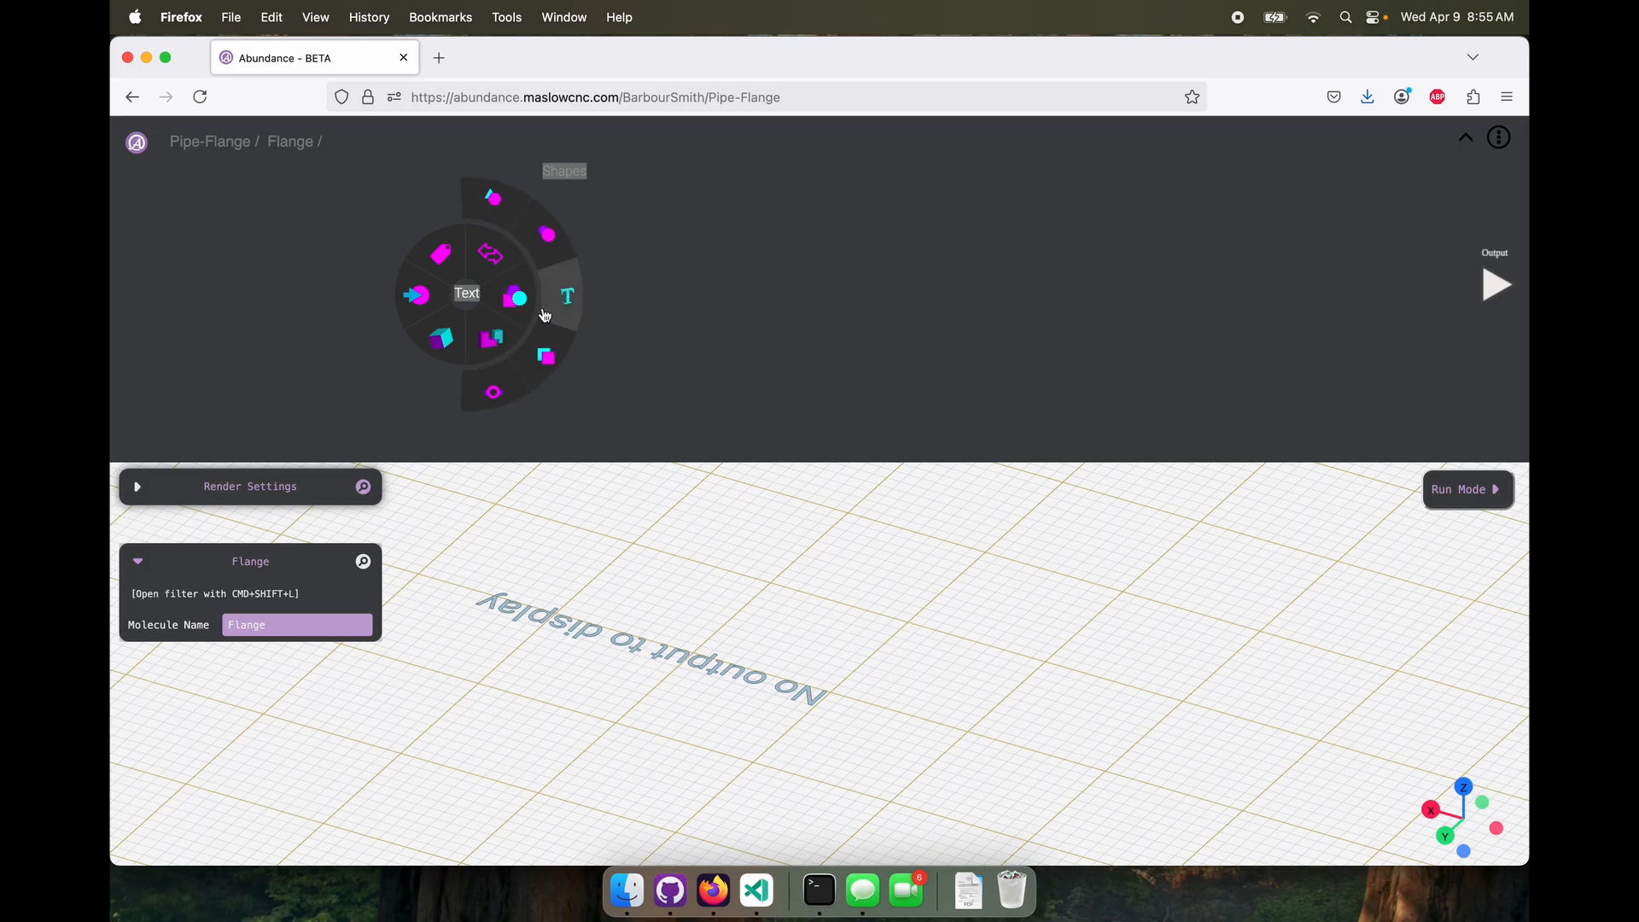
click(548, 232)
drag(464, 293, 359, 299)
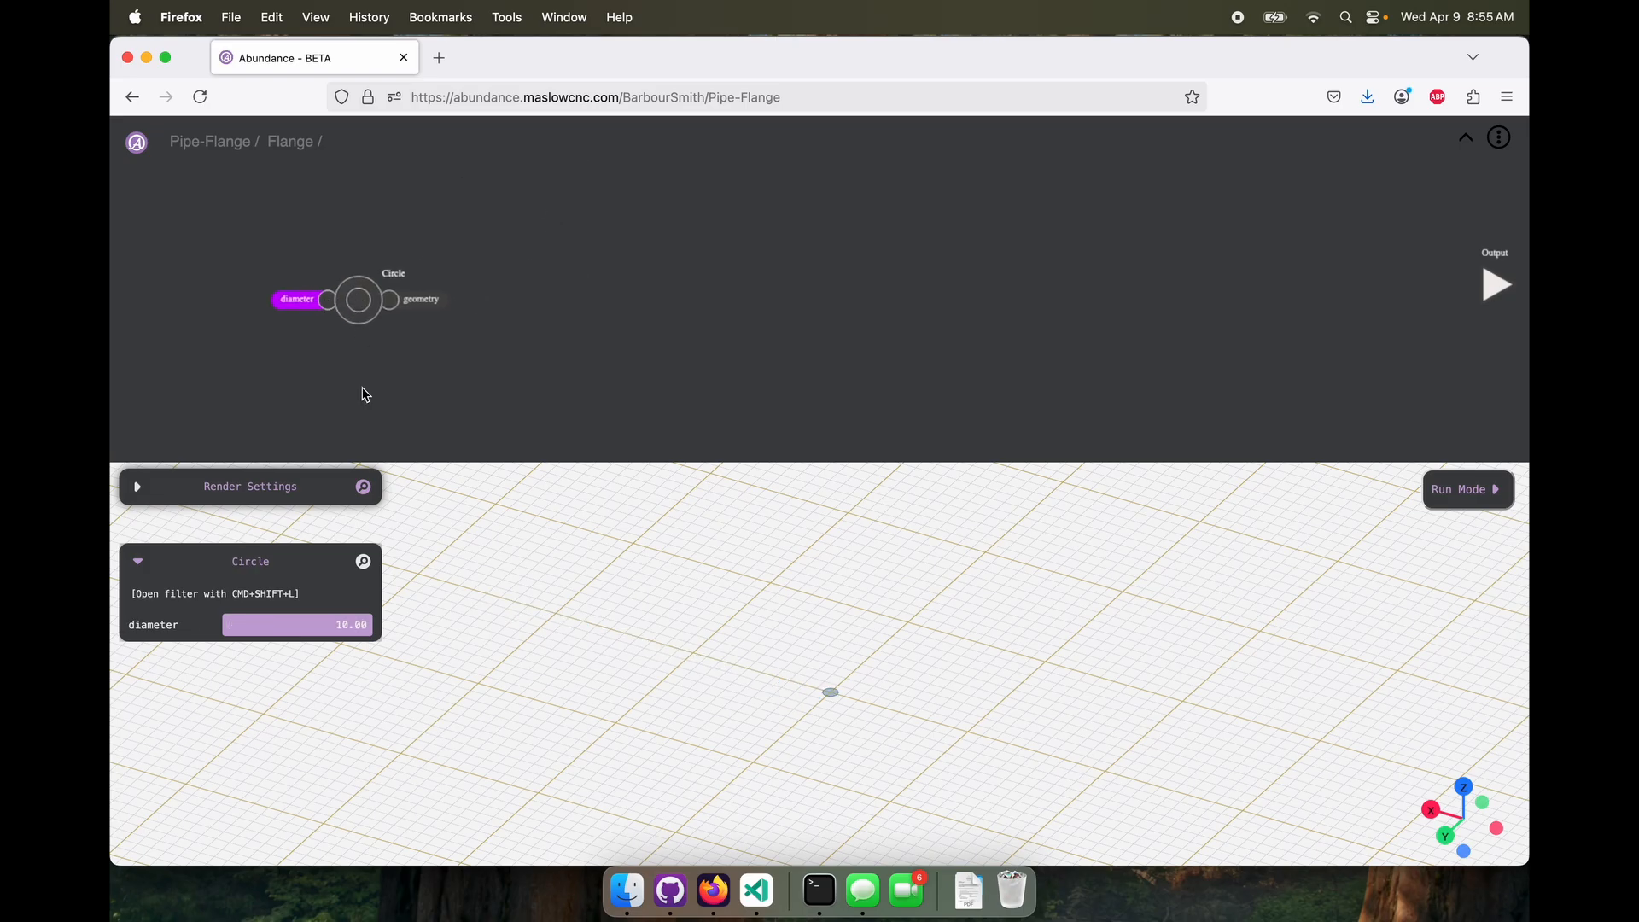
click(311, 629)
text(160)
key(Return)
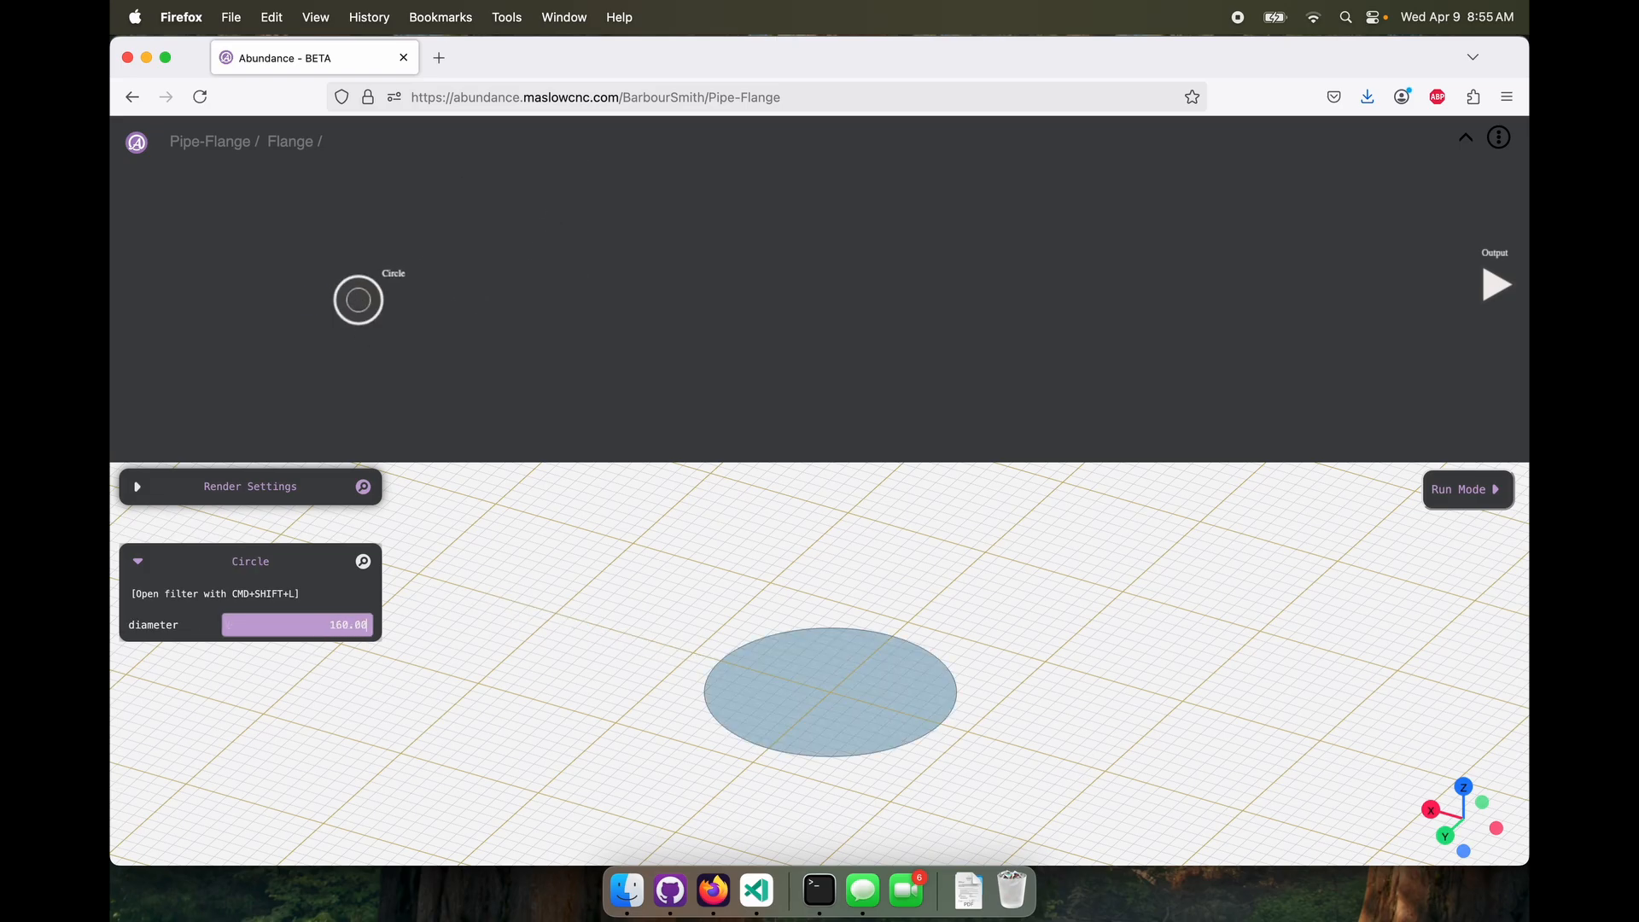
Add an Extrude node fed by the flange Circle and set its height to 7
right_click(609, 355)
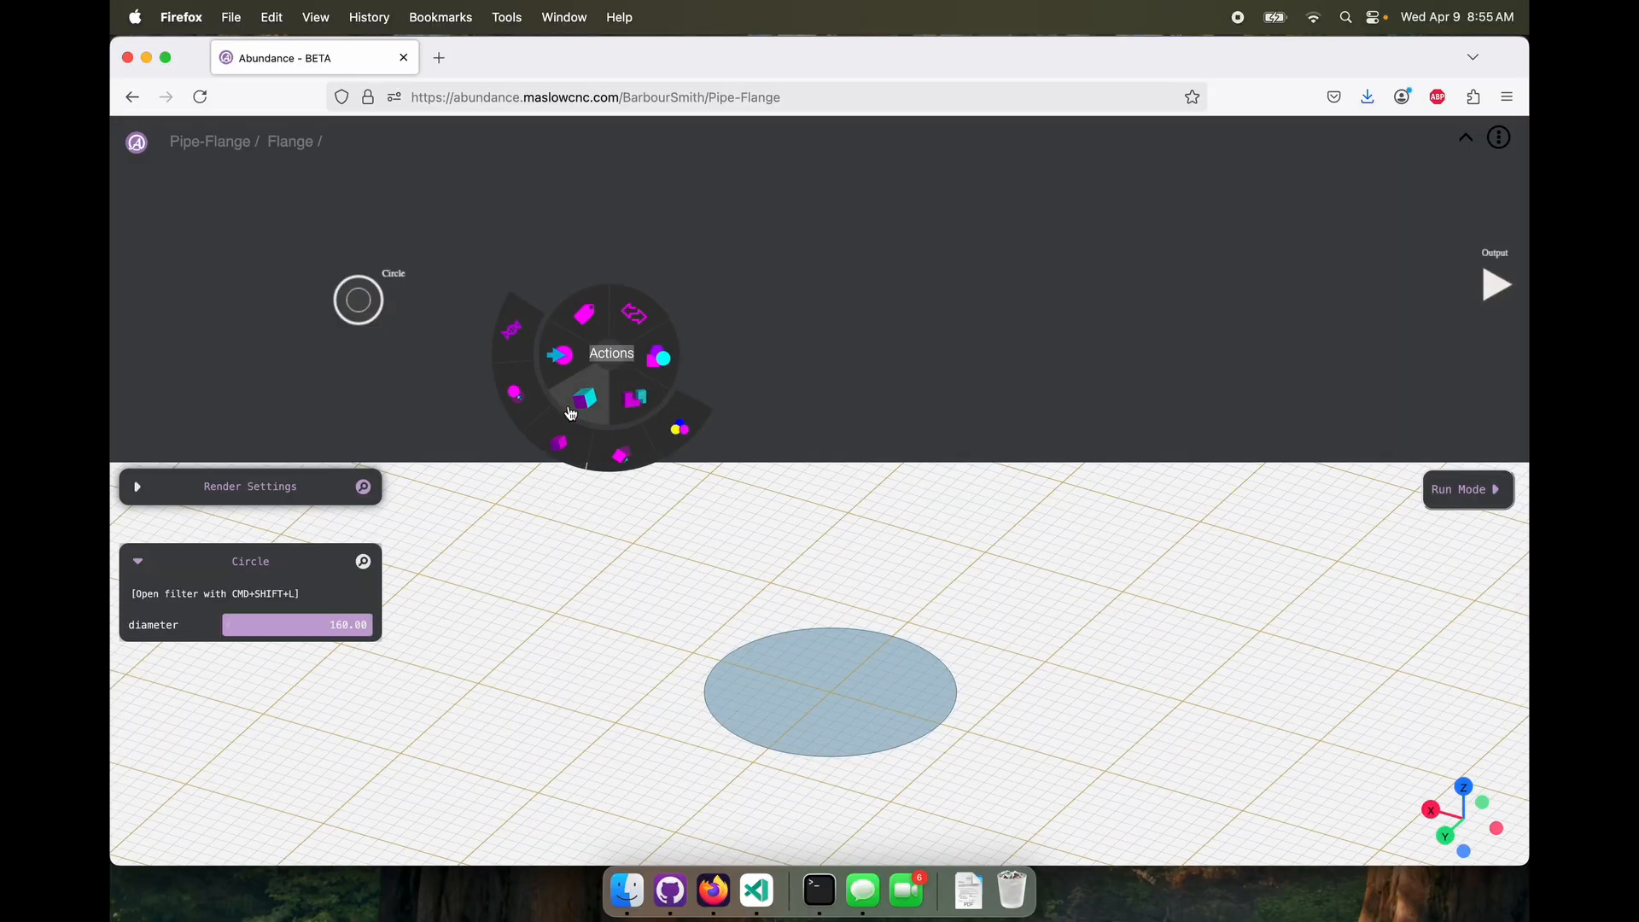
click(553, 435)
drag(388, 307, 582, 297)
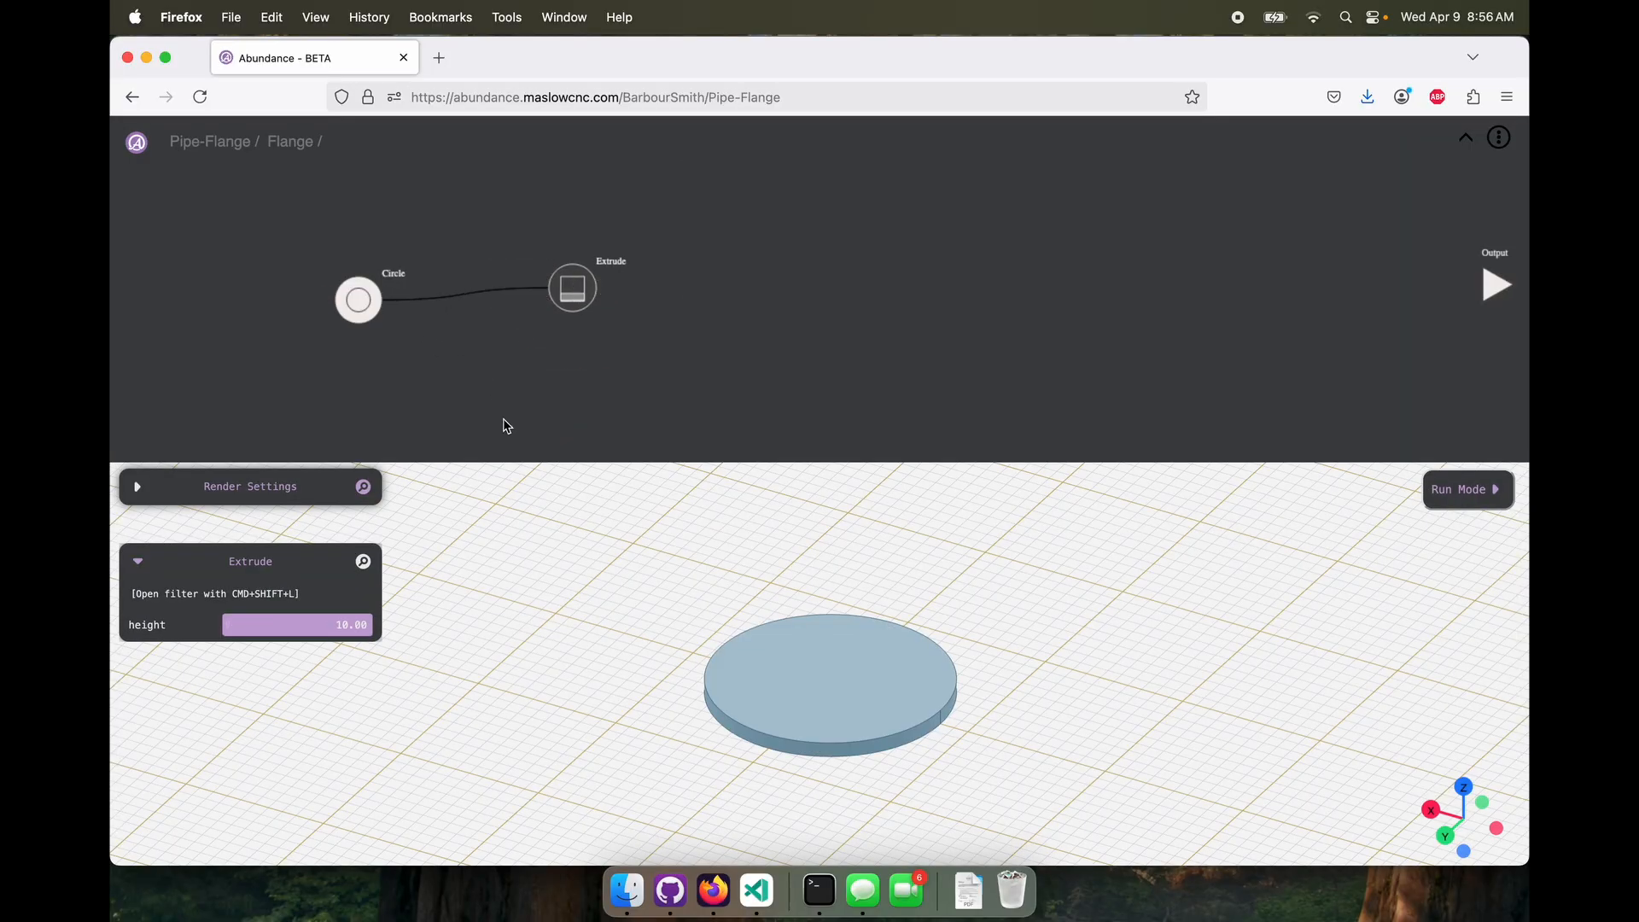
click(311, 628)
text(7)
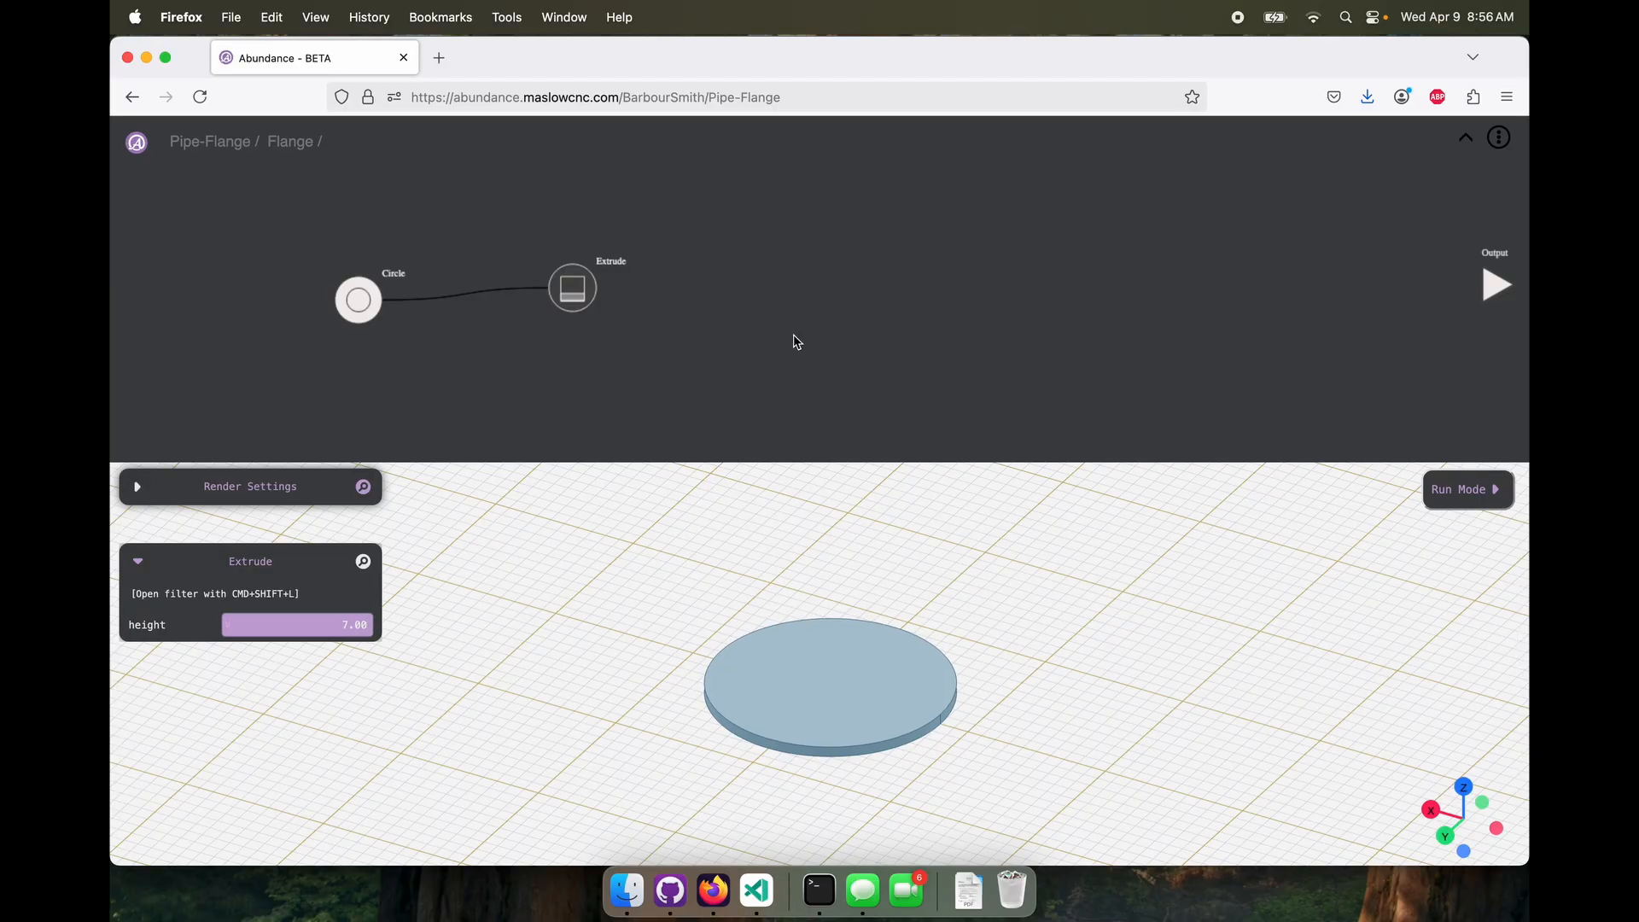
Connect the Extrude to the Flange molecule's output and return to the Pipe-Flange level
drag(600, 288, 1484, 300)
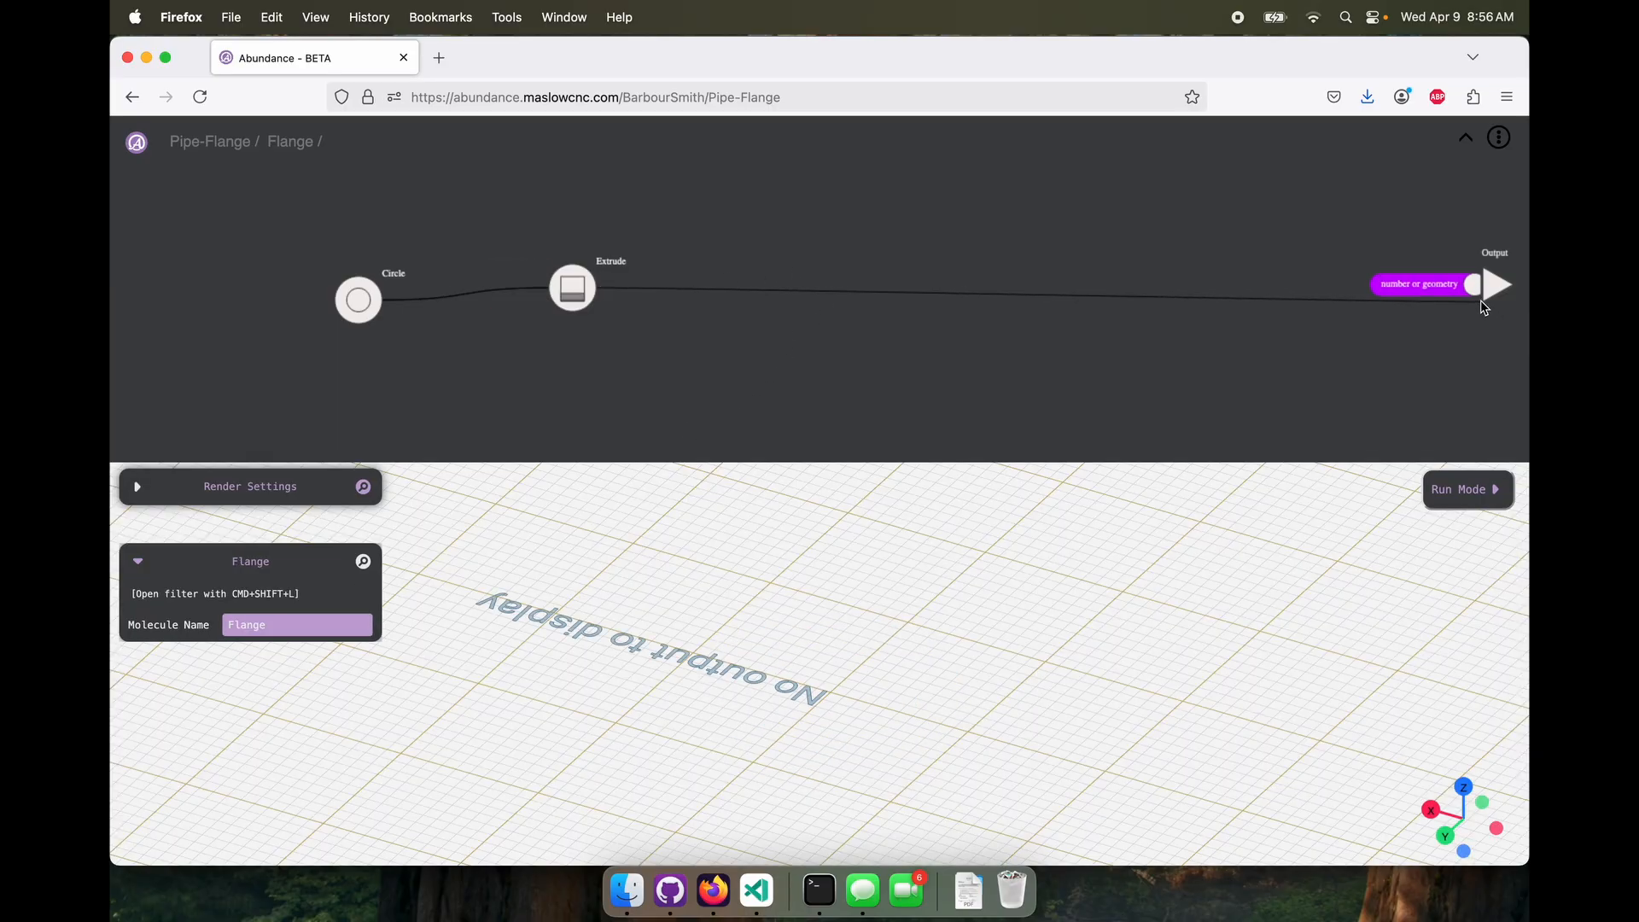
click(1468, 143)
click(407, 317)
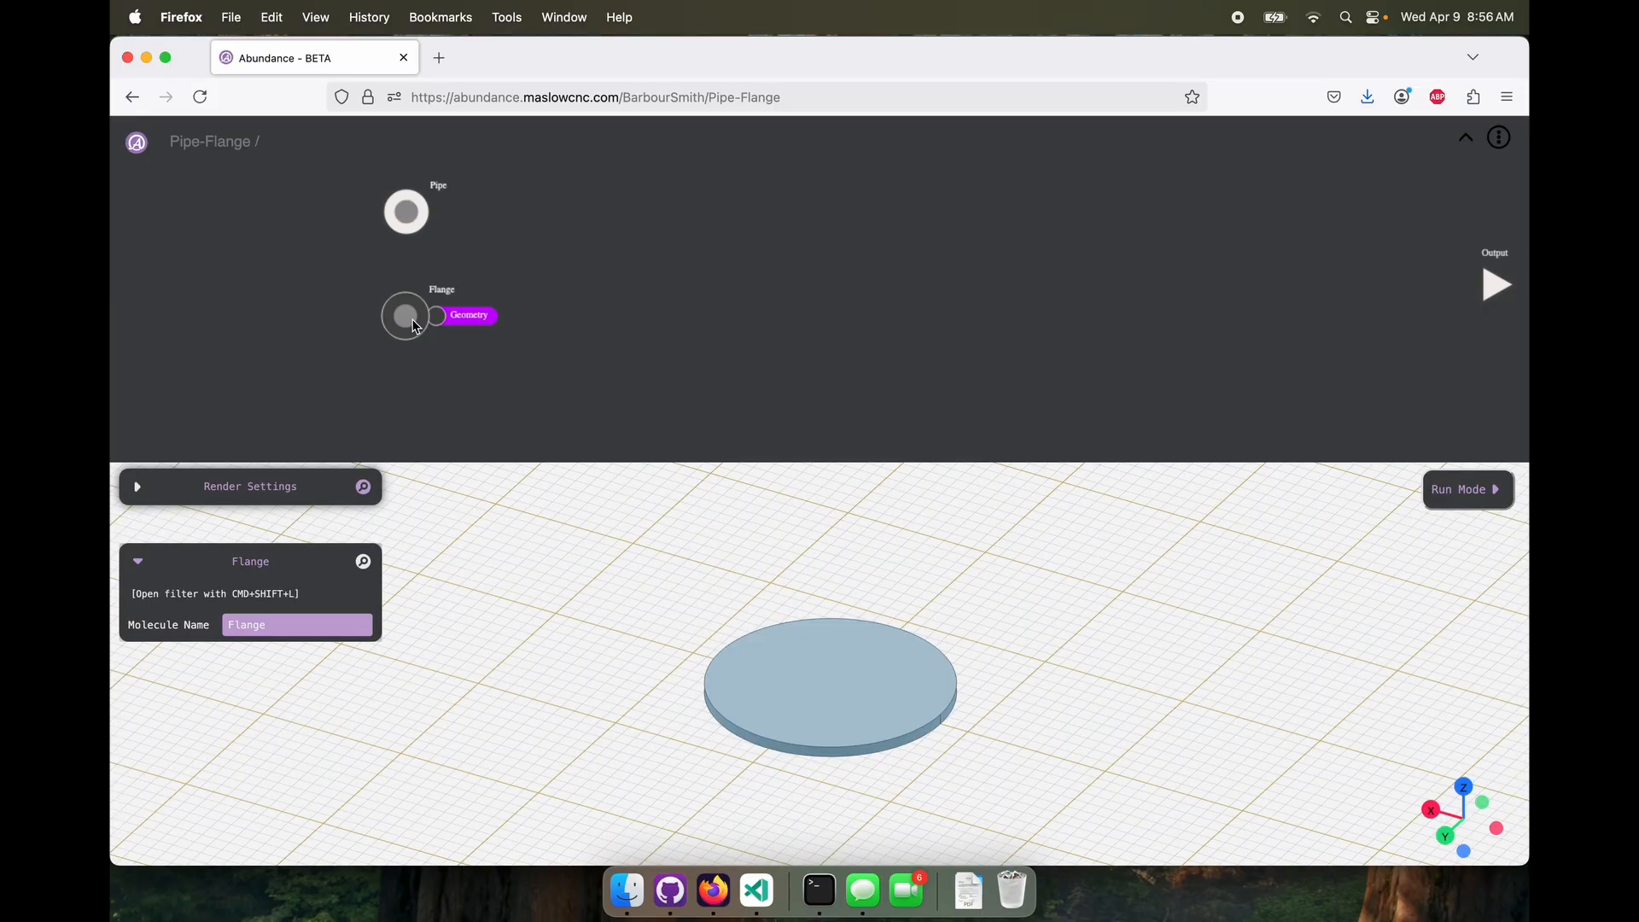
click(407, 210)
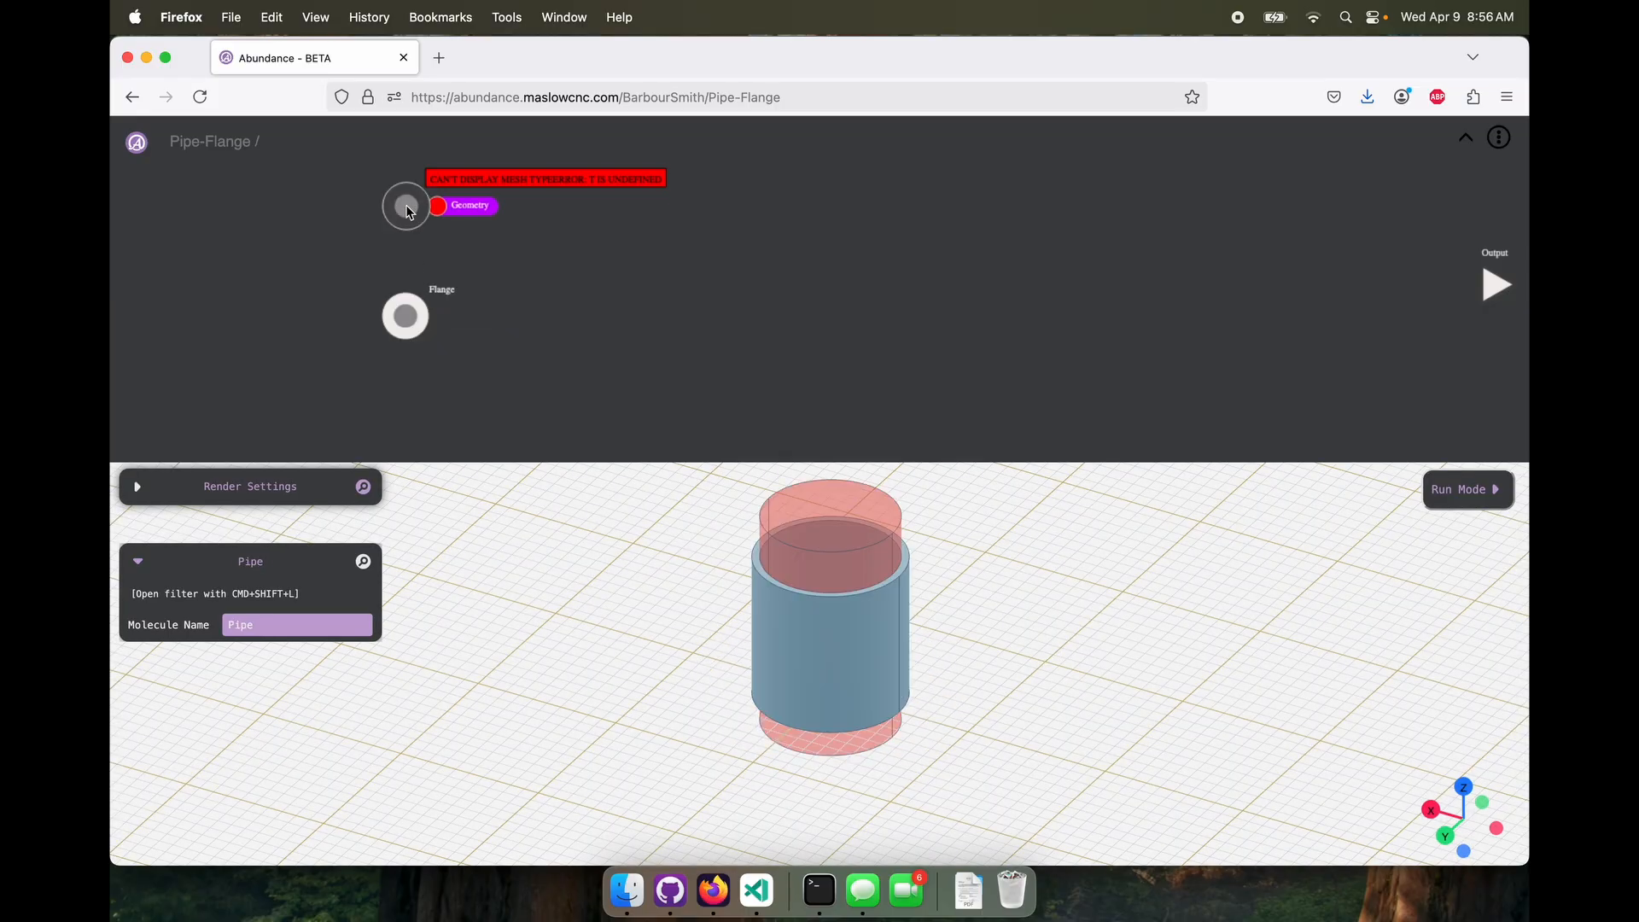
Add an Assembly node combining the Flange and Pipe molecules and connect it to the project's output
right_click(651, 314)
mouse_move(675, 352)
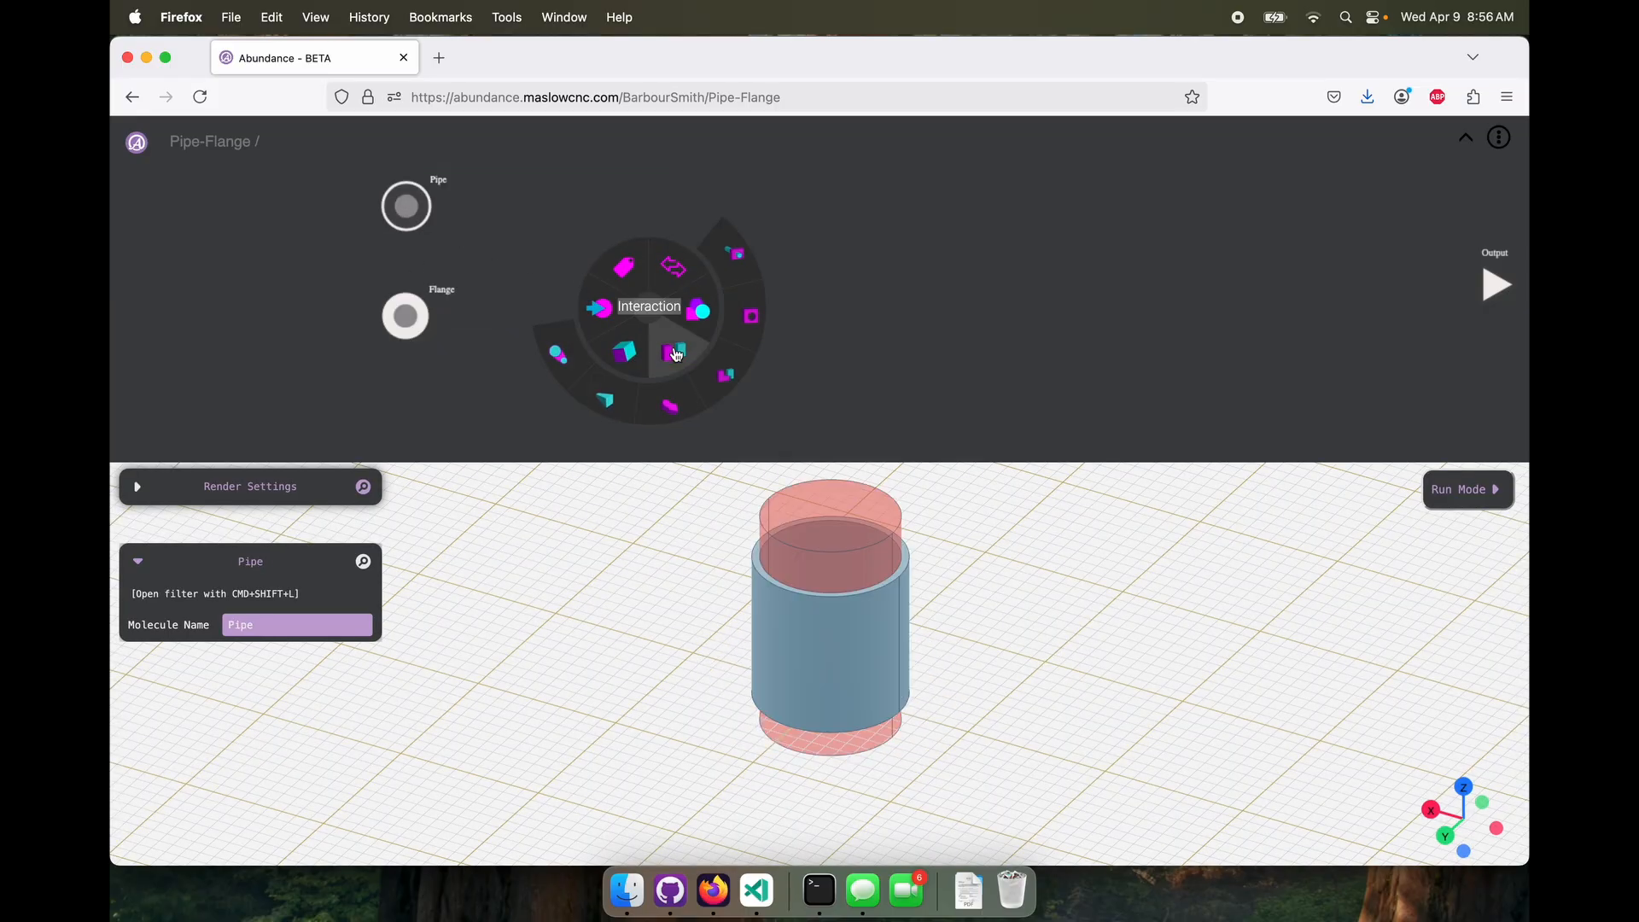
click(717, 383)
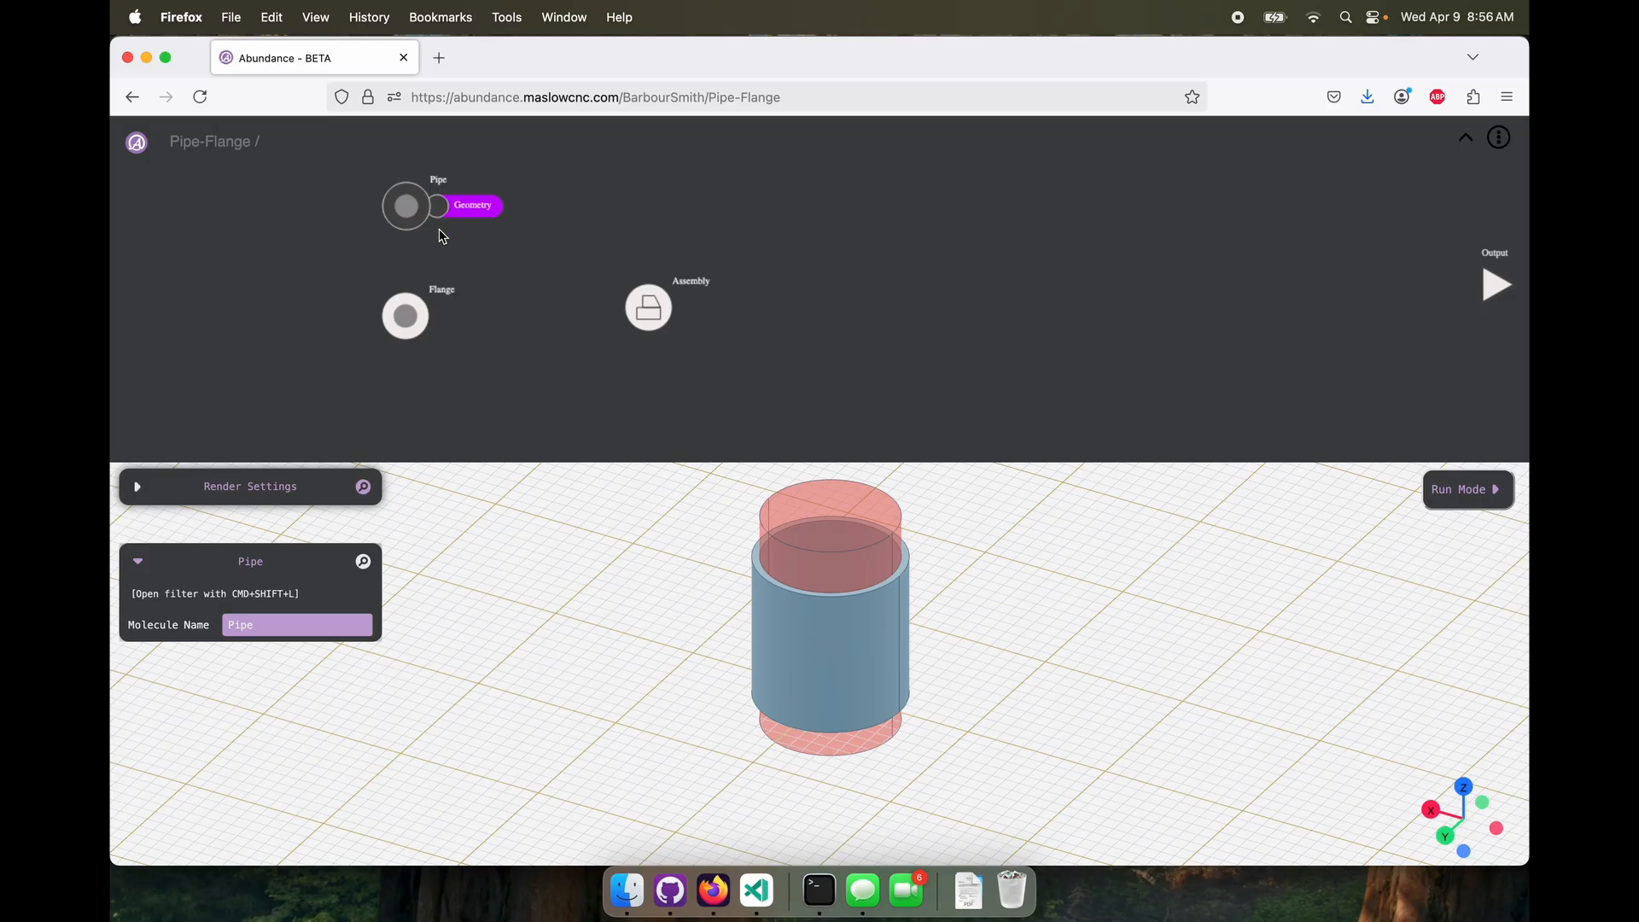
drag(433, 316, 642, 309)
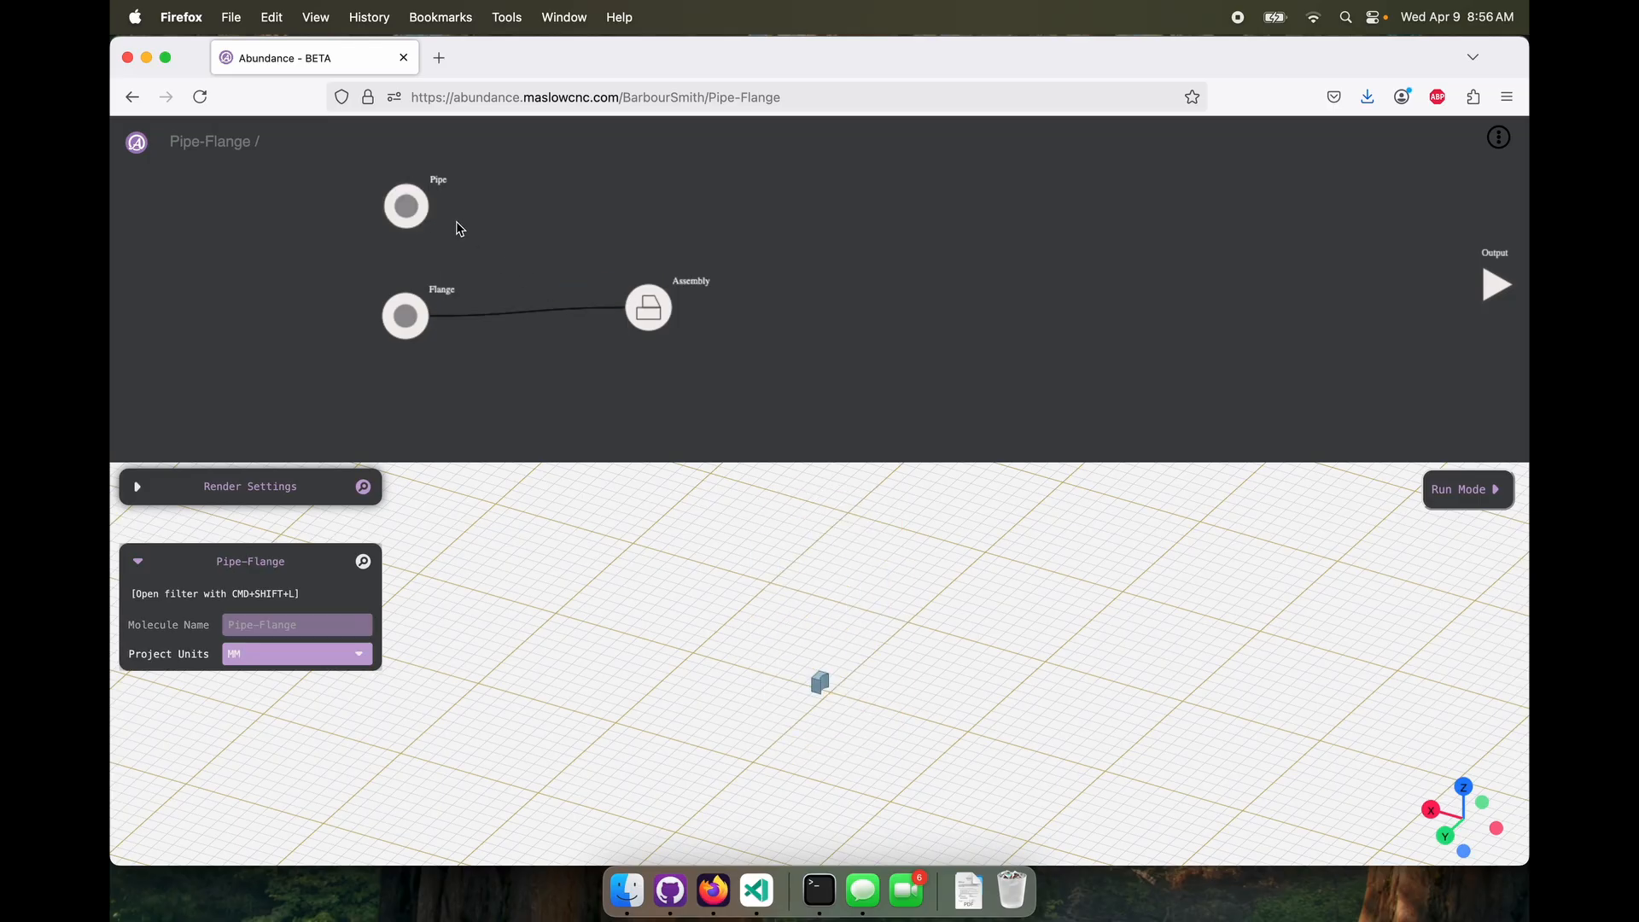
drag(431, 206, 598, 321)
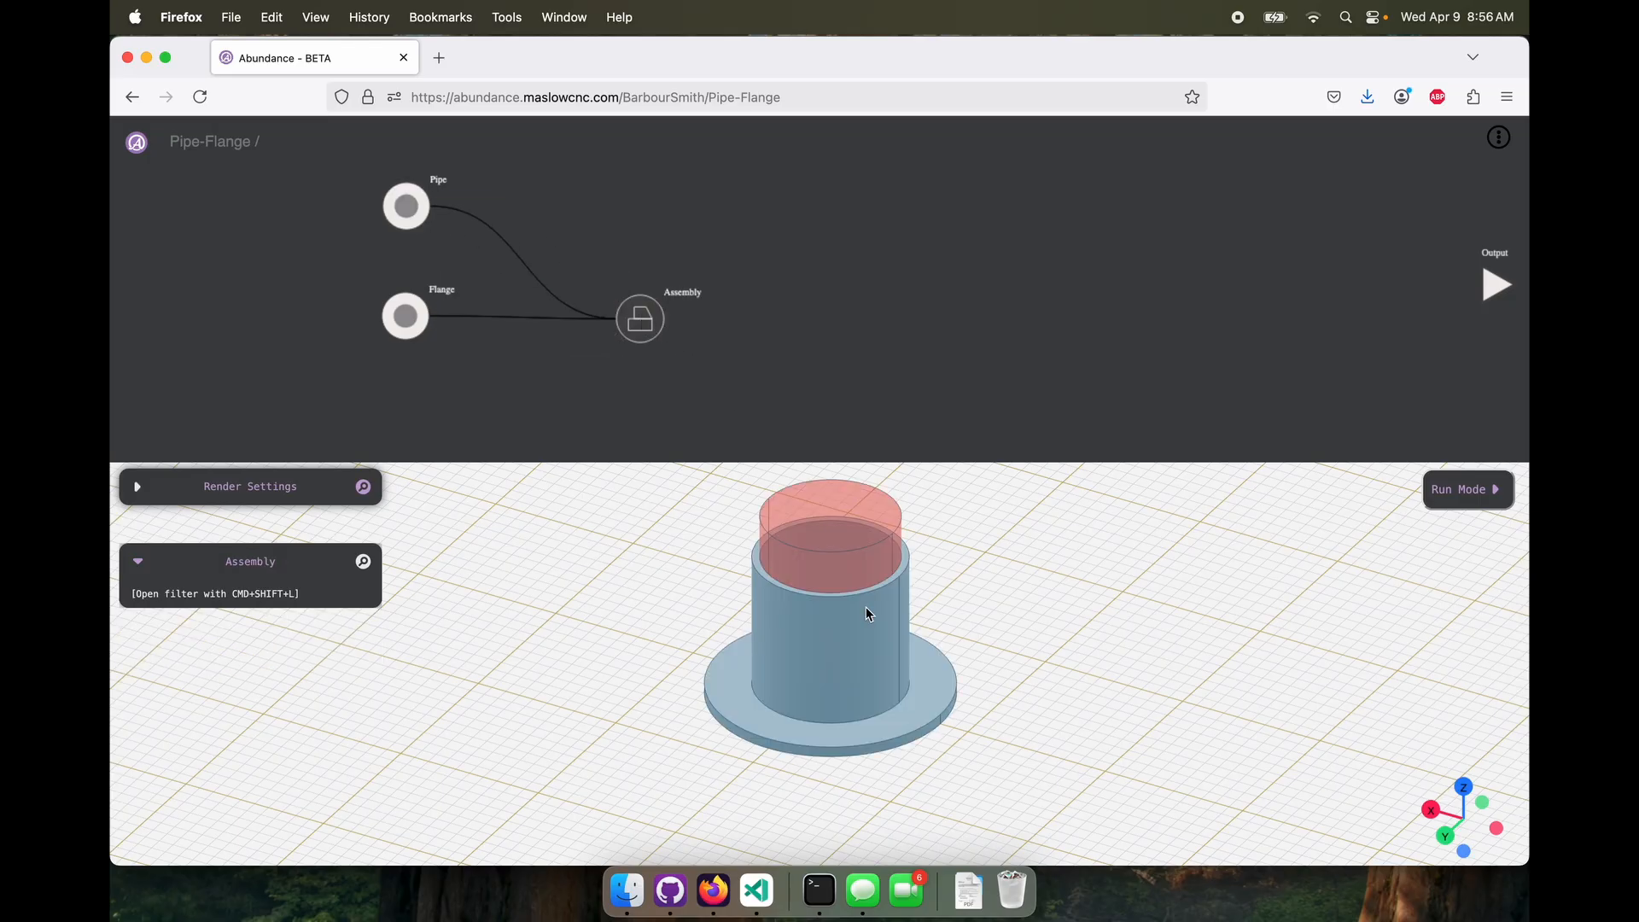
drag(1001, 673, 892, 683)
drag(637, 316, 1490, 284)
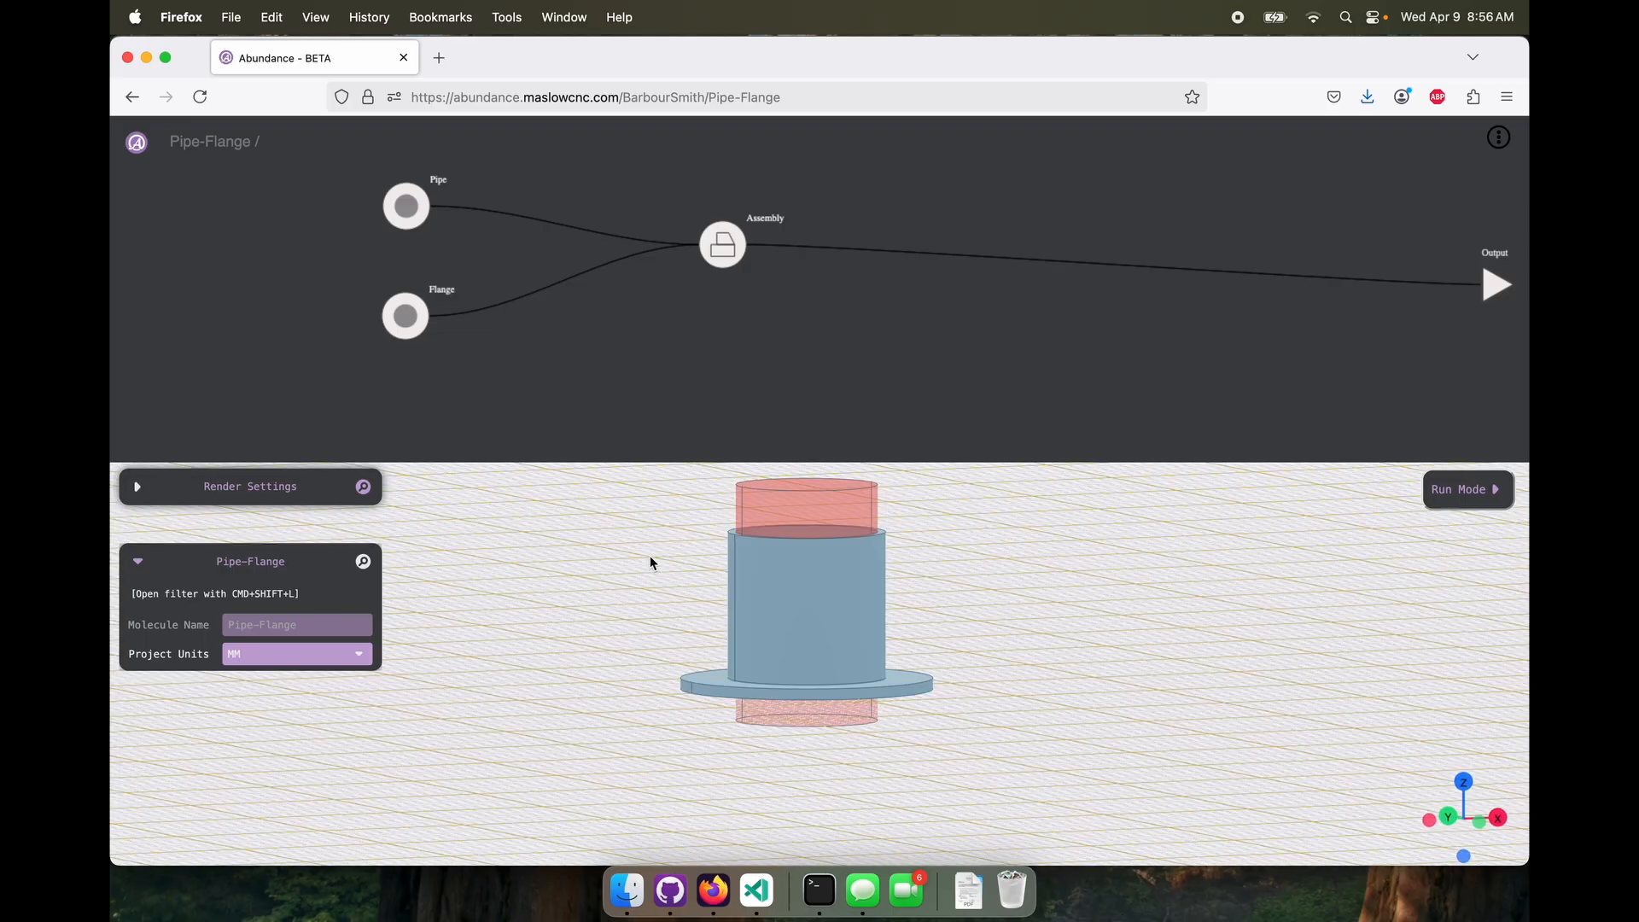
Create a new molecule named Bolts below the Assembly node and open it
right_click(572, 389)
mouse_move(597, 387)
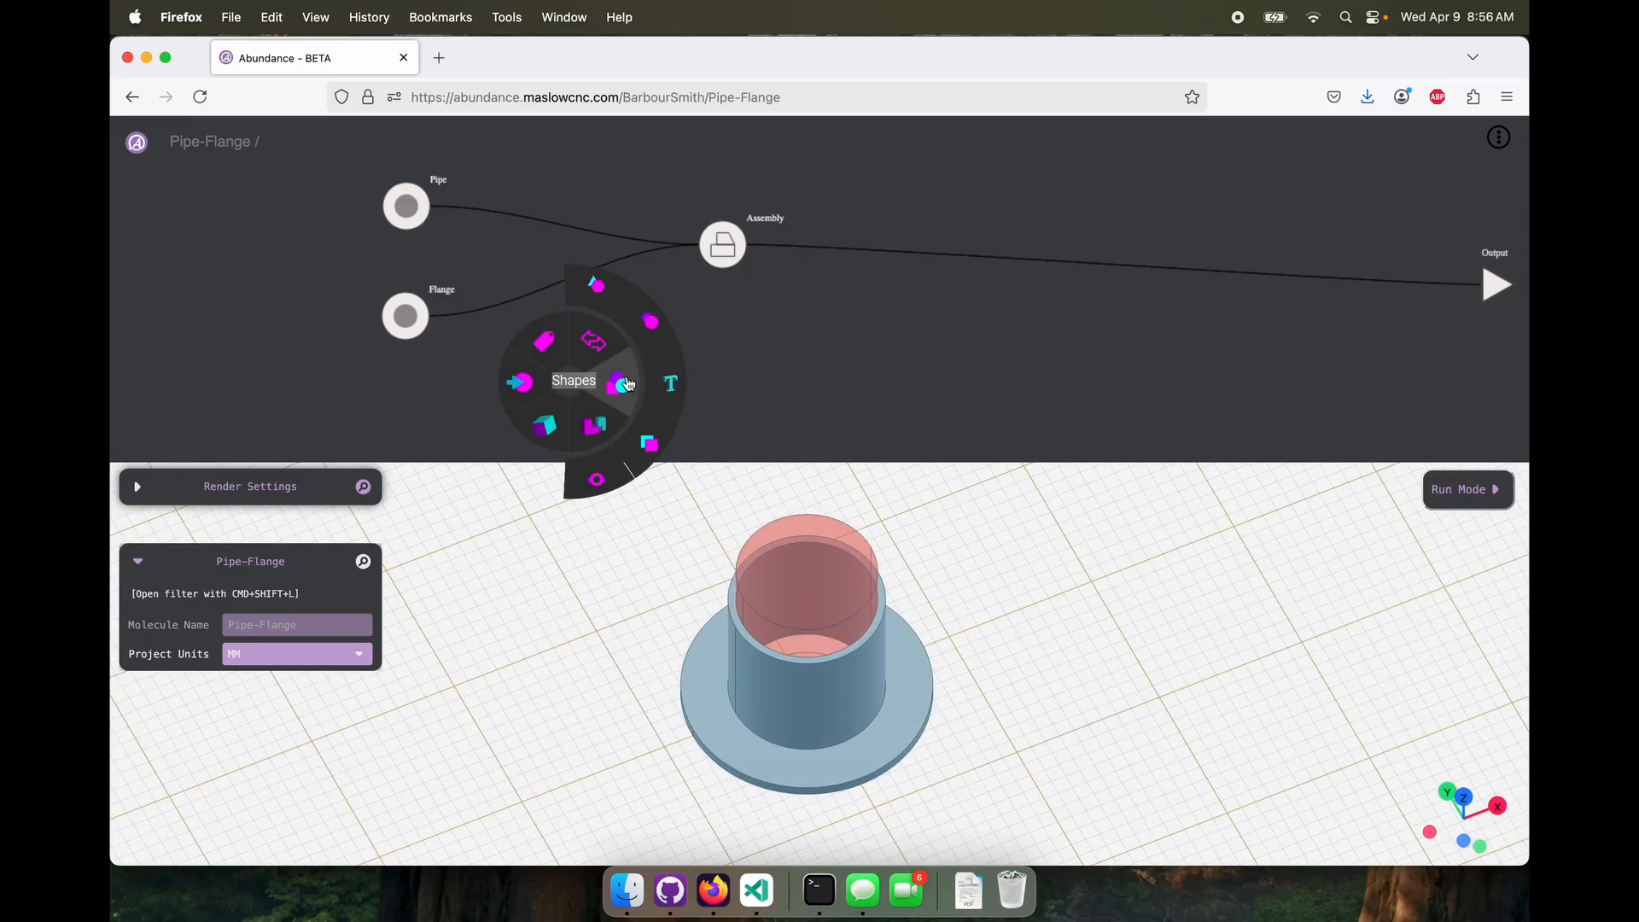
click(610, 476)
click(568, 384)
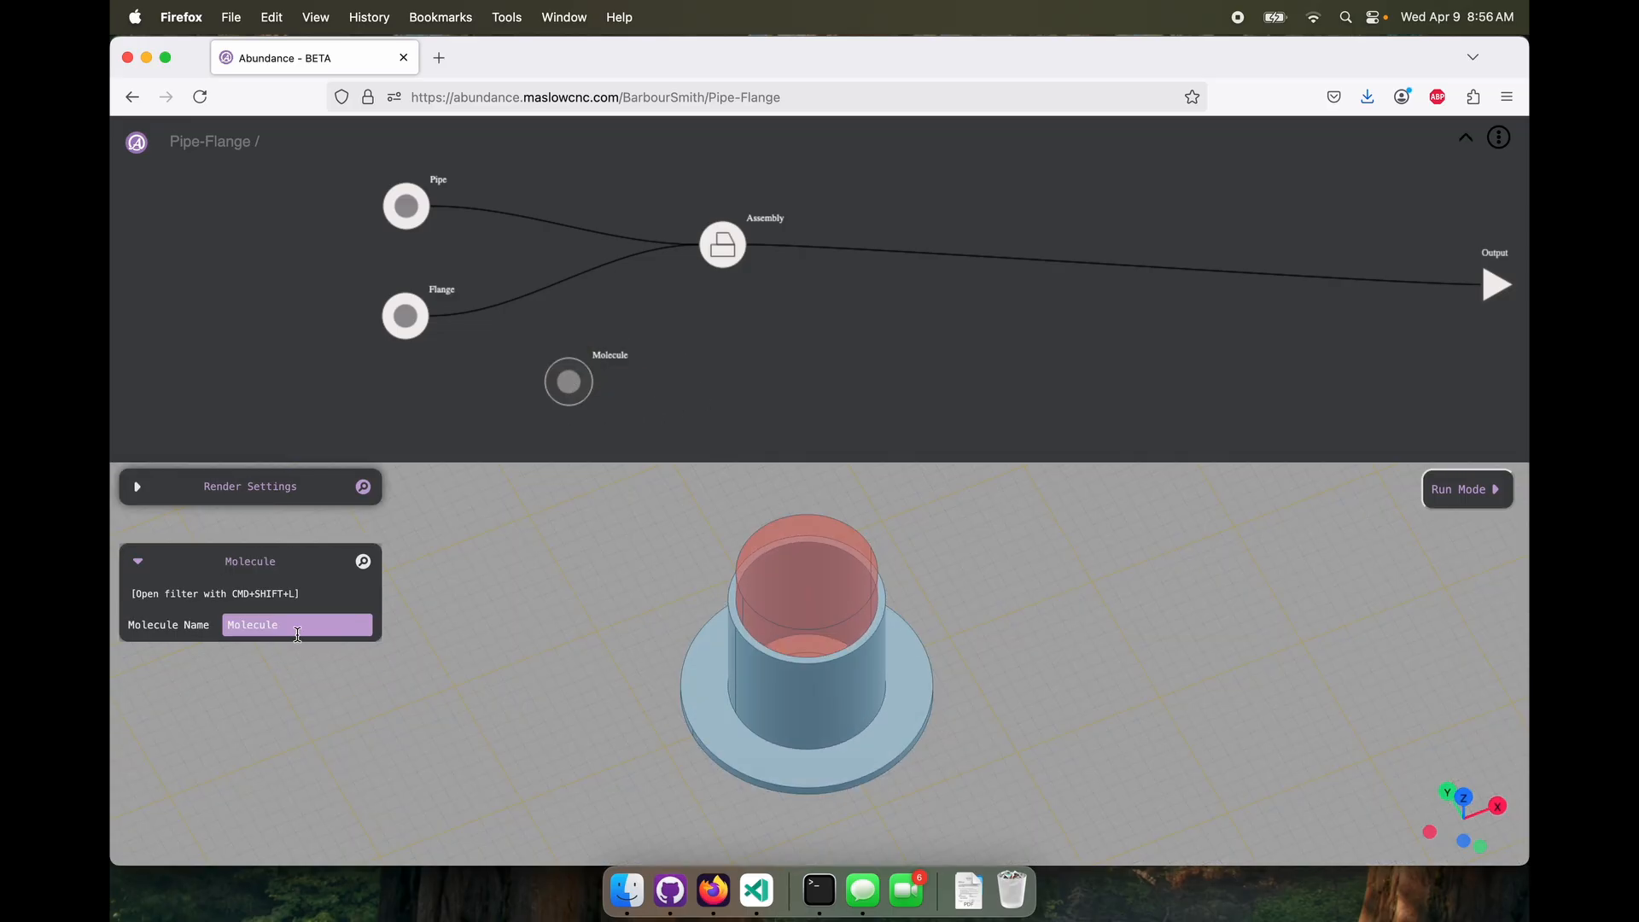
double_click(253, 625)
double_click(572, 386)
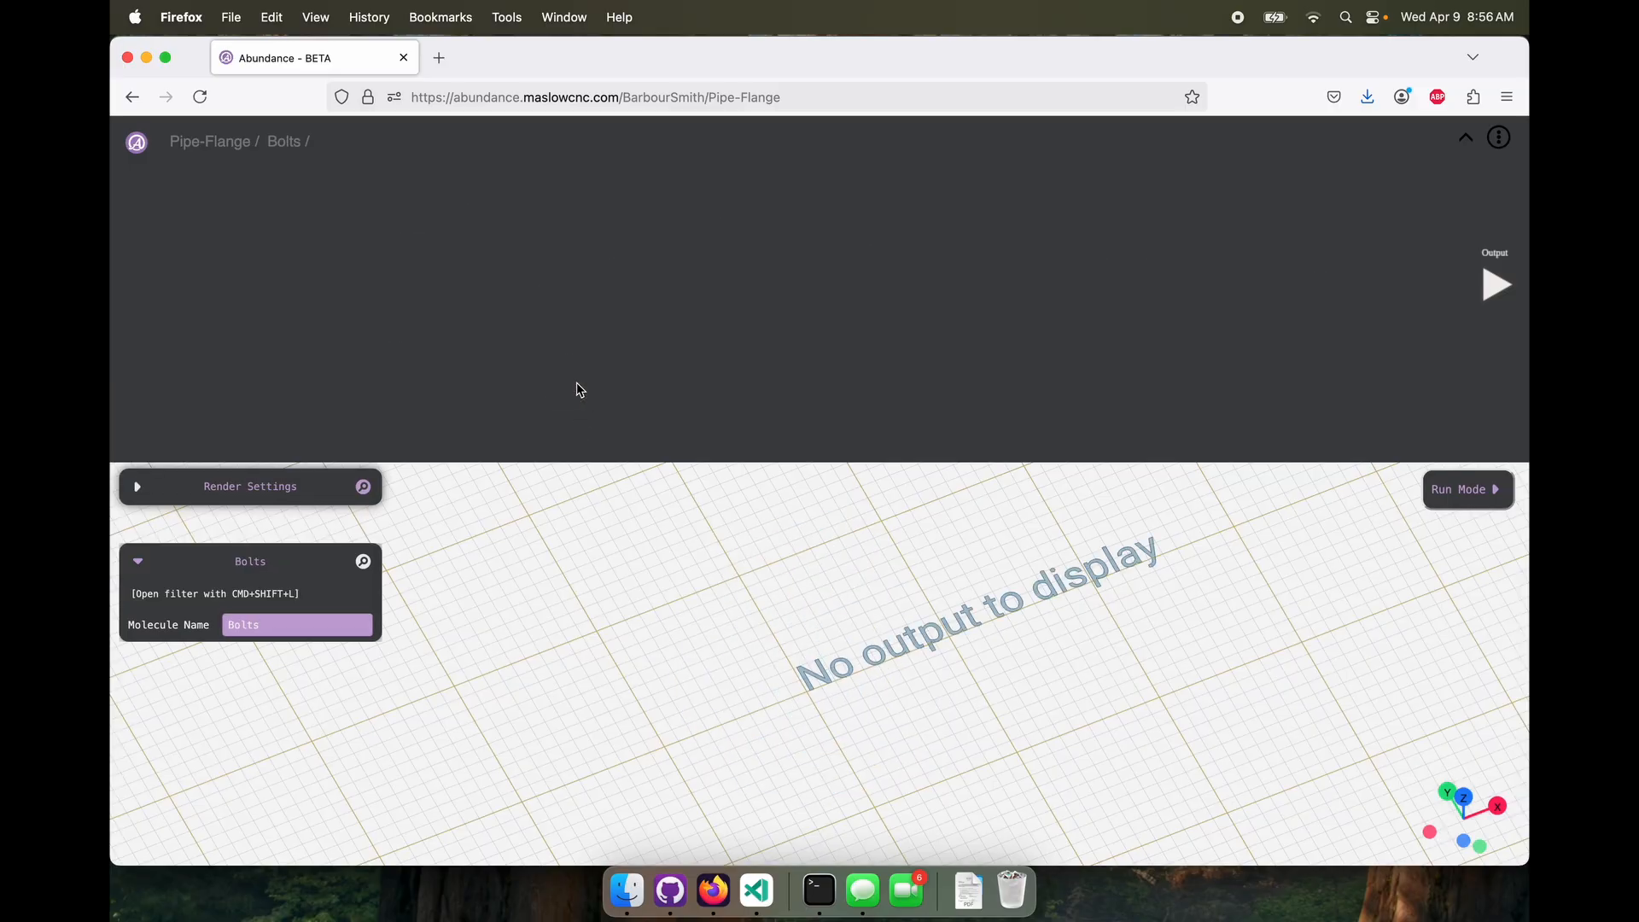
Create a nested molecule named Bolt inside the Bolts molecule
right_click(406, 288)
mouse_move(449, 282)
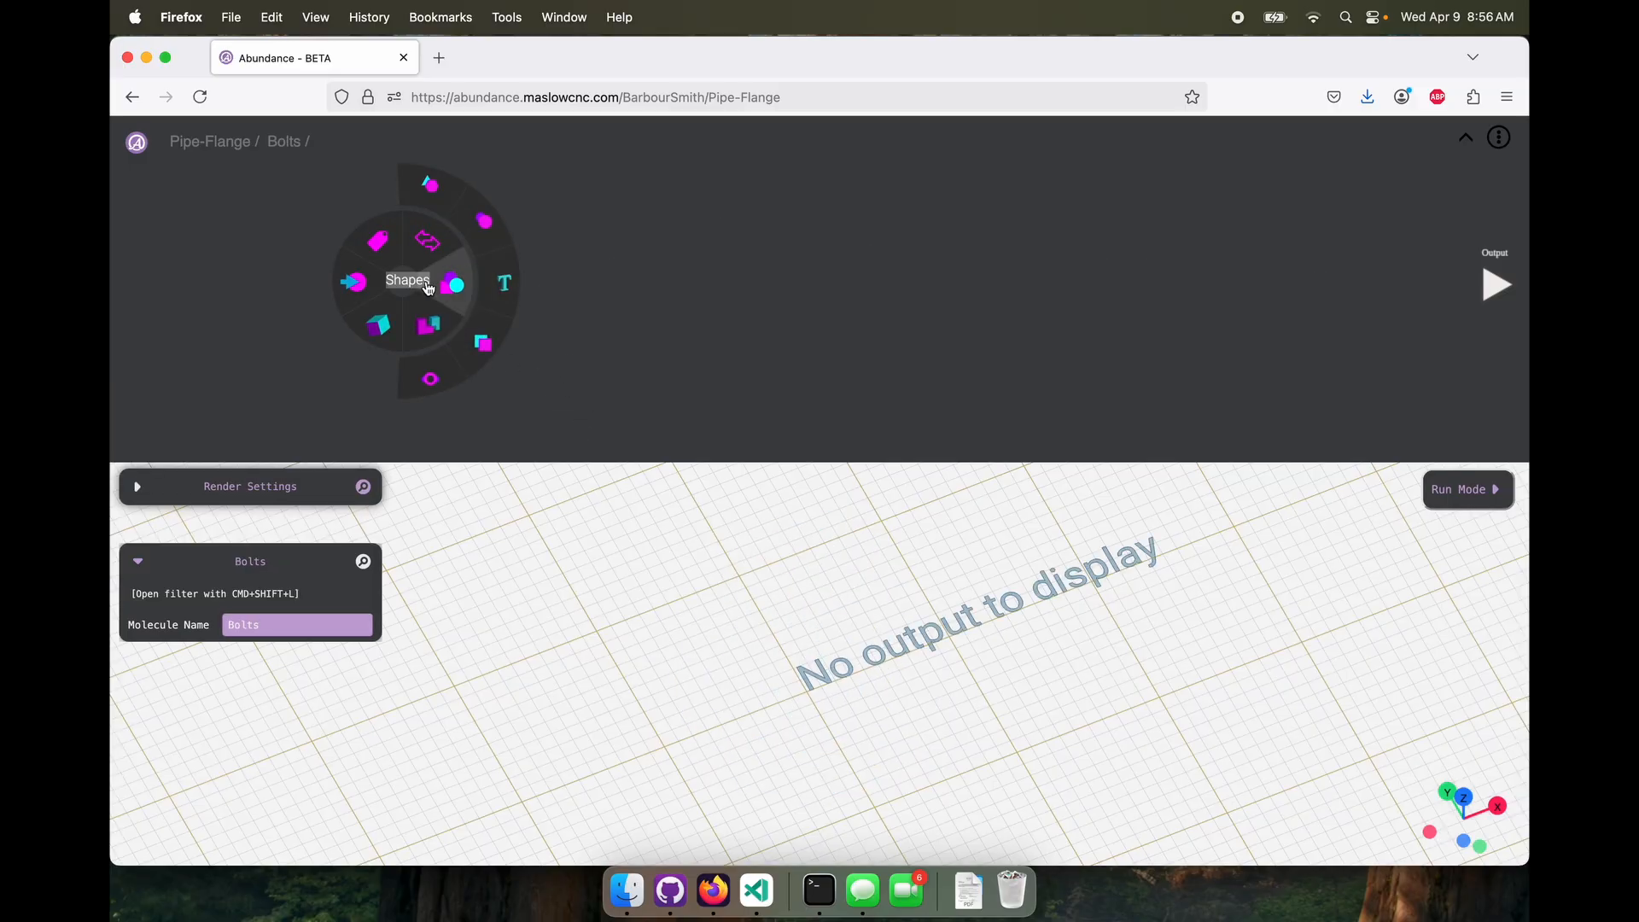
click(476, 355)
drag(403, 285, 372, 308)
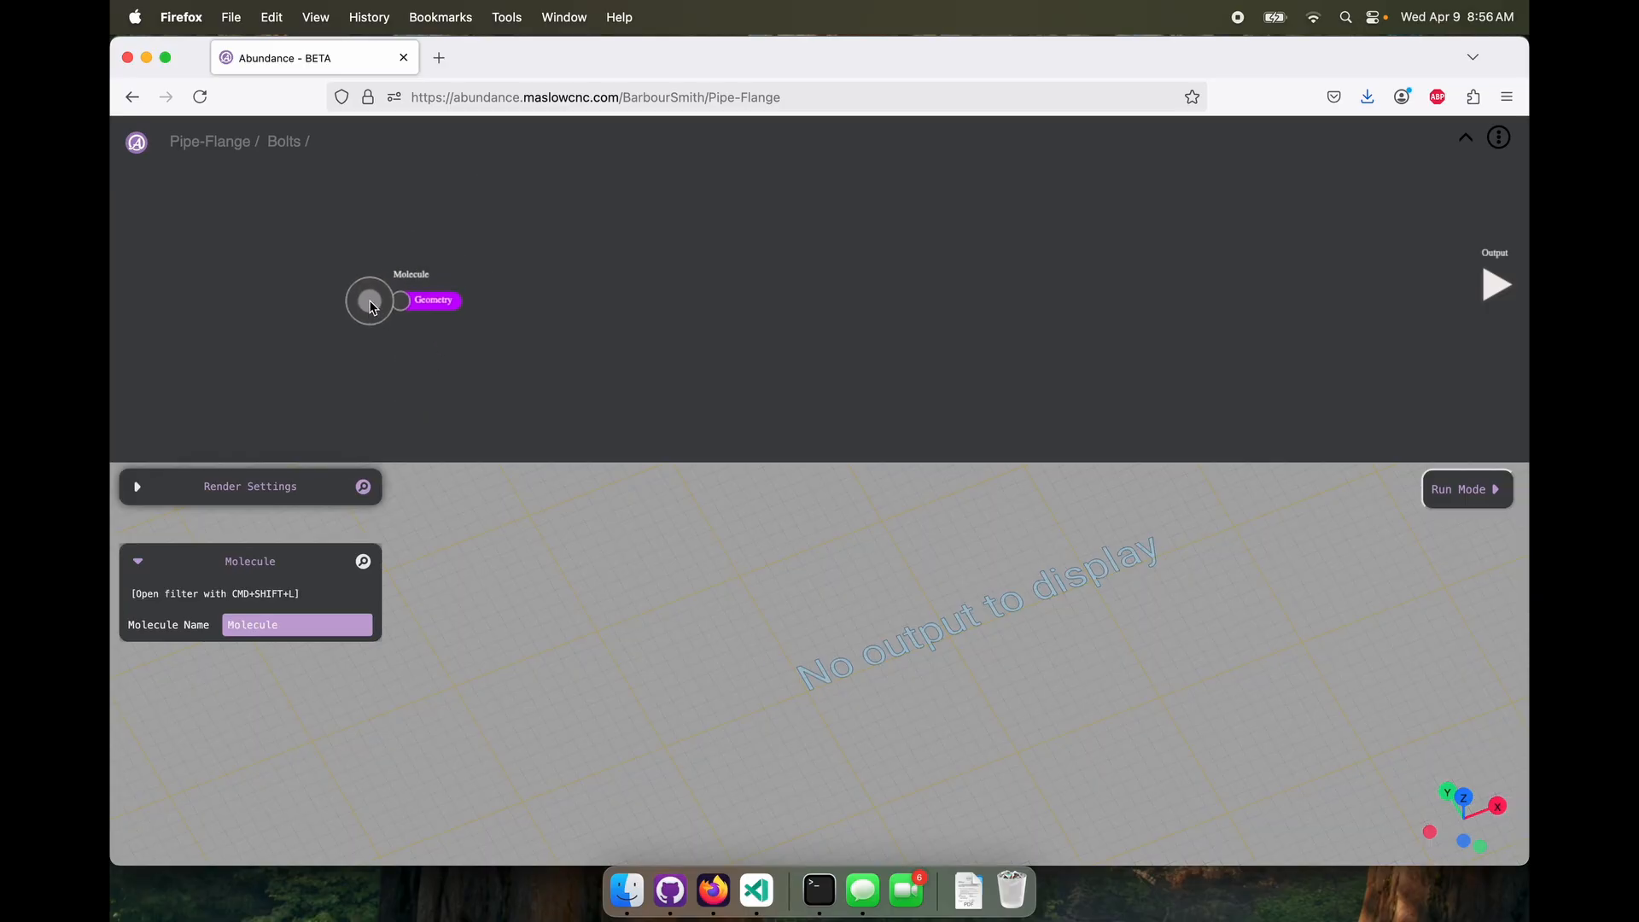
drag(307, 624, 183, 635)
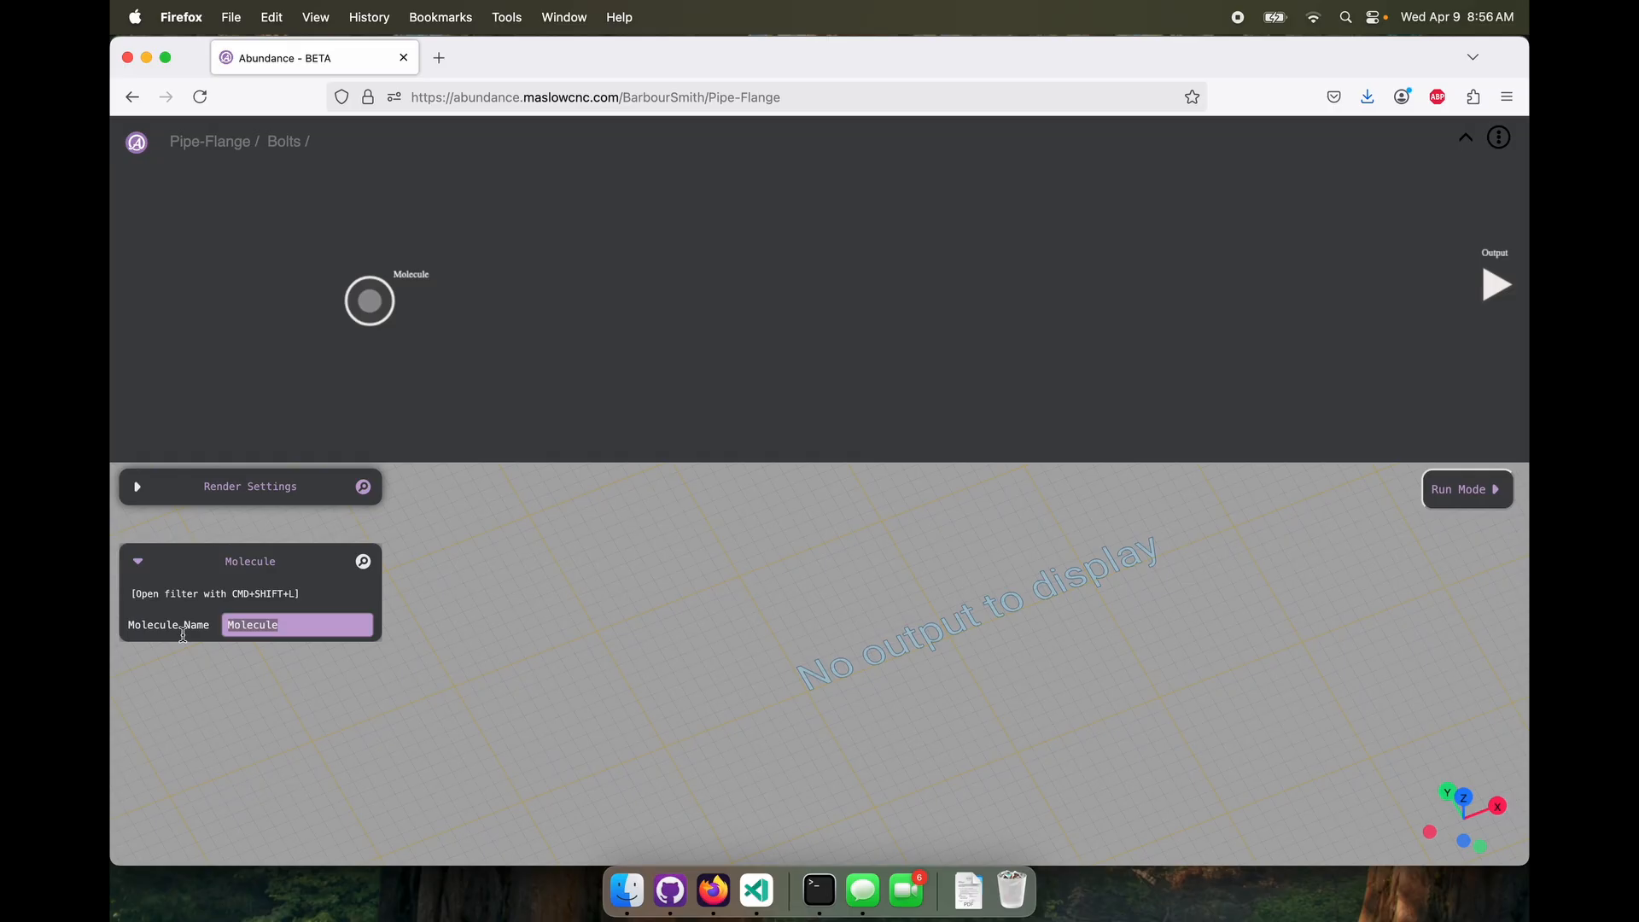
text(Bolt)
drag(256, 625, 211, 624)
text(Bol)
Open the Bolt molecule and add a Circle node with a diameter of 10
double_click(376, 304)
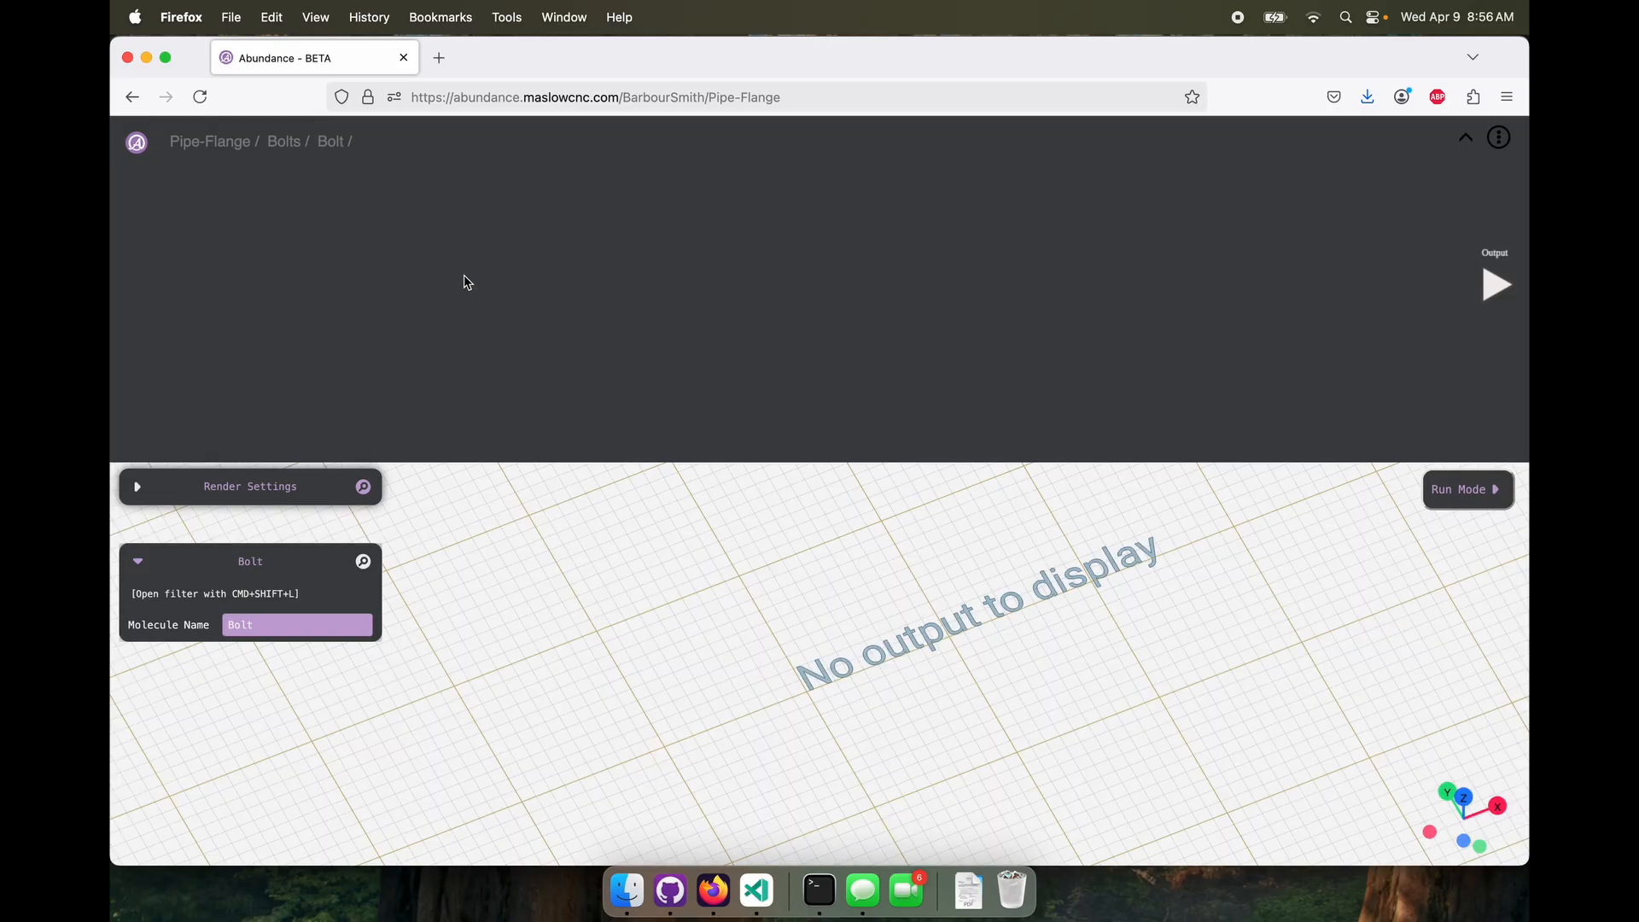
right_click(465, 277)
click(515, 282)
click(546, 226)
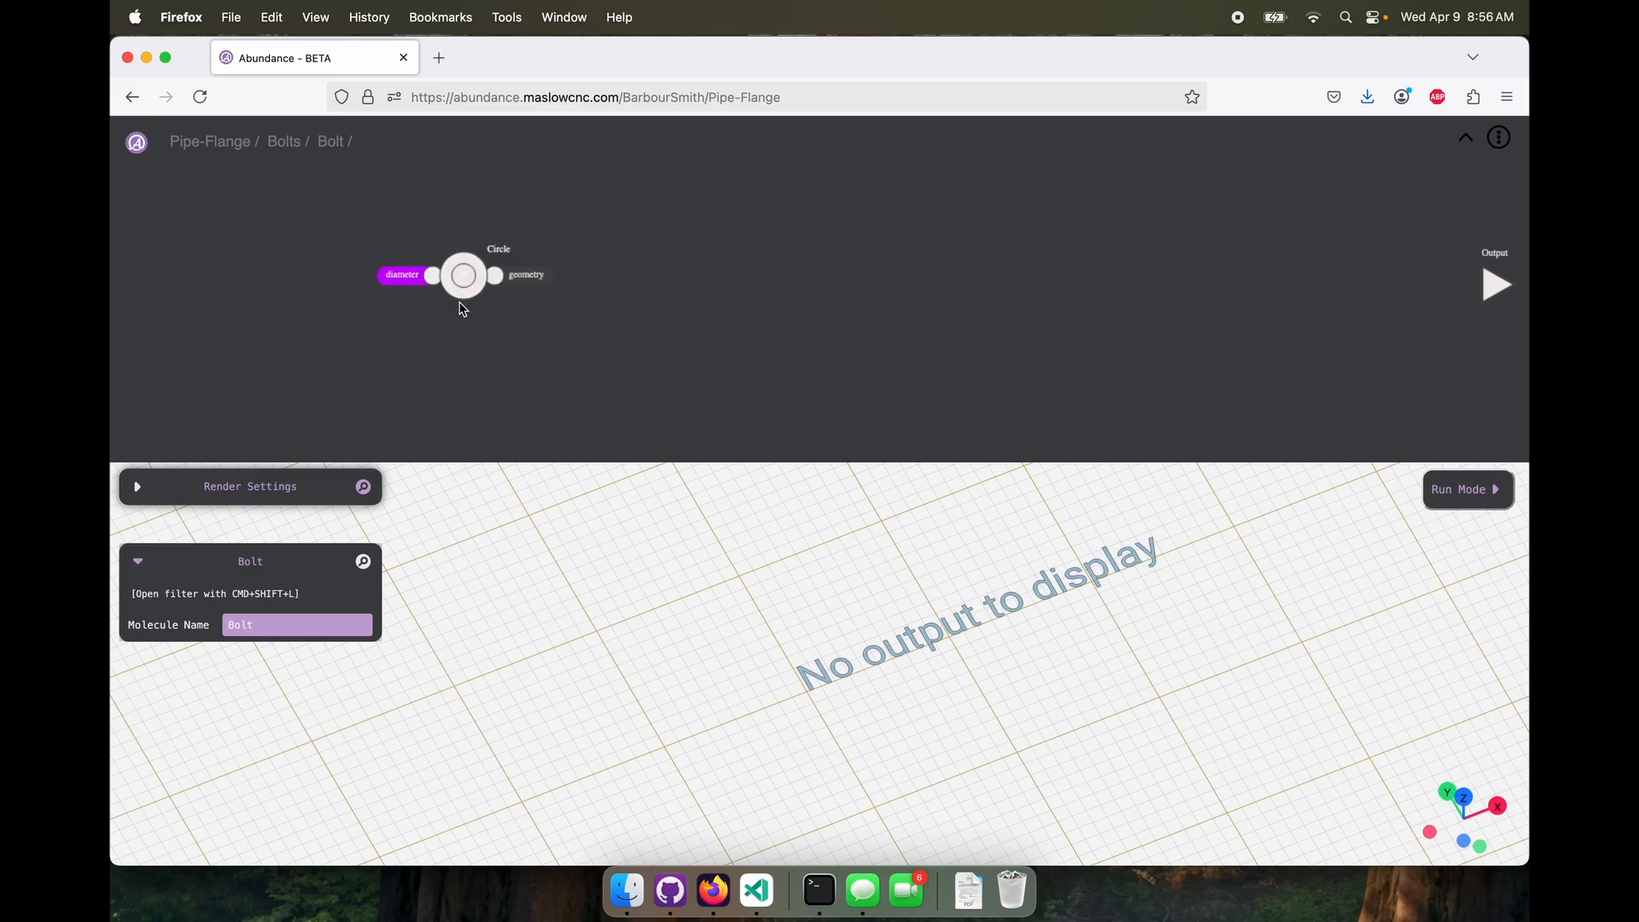
click(318, 632)
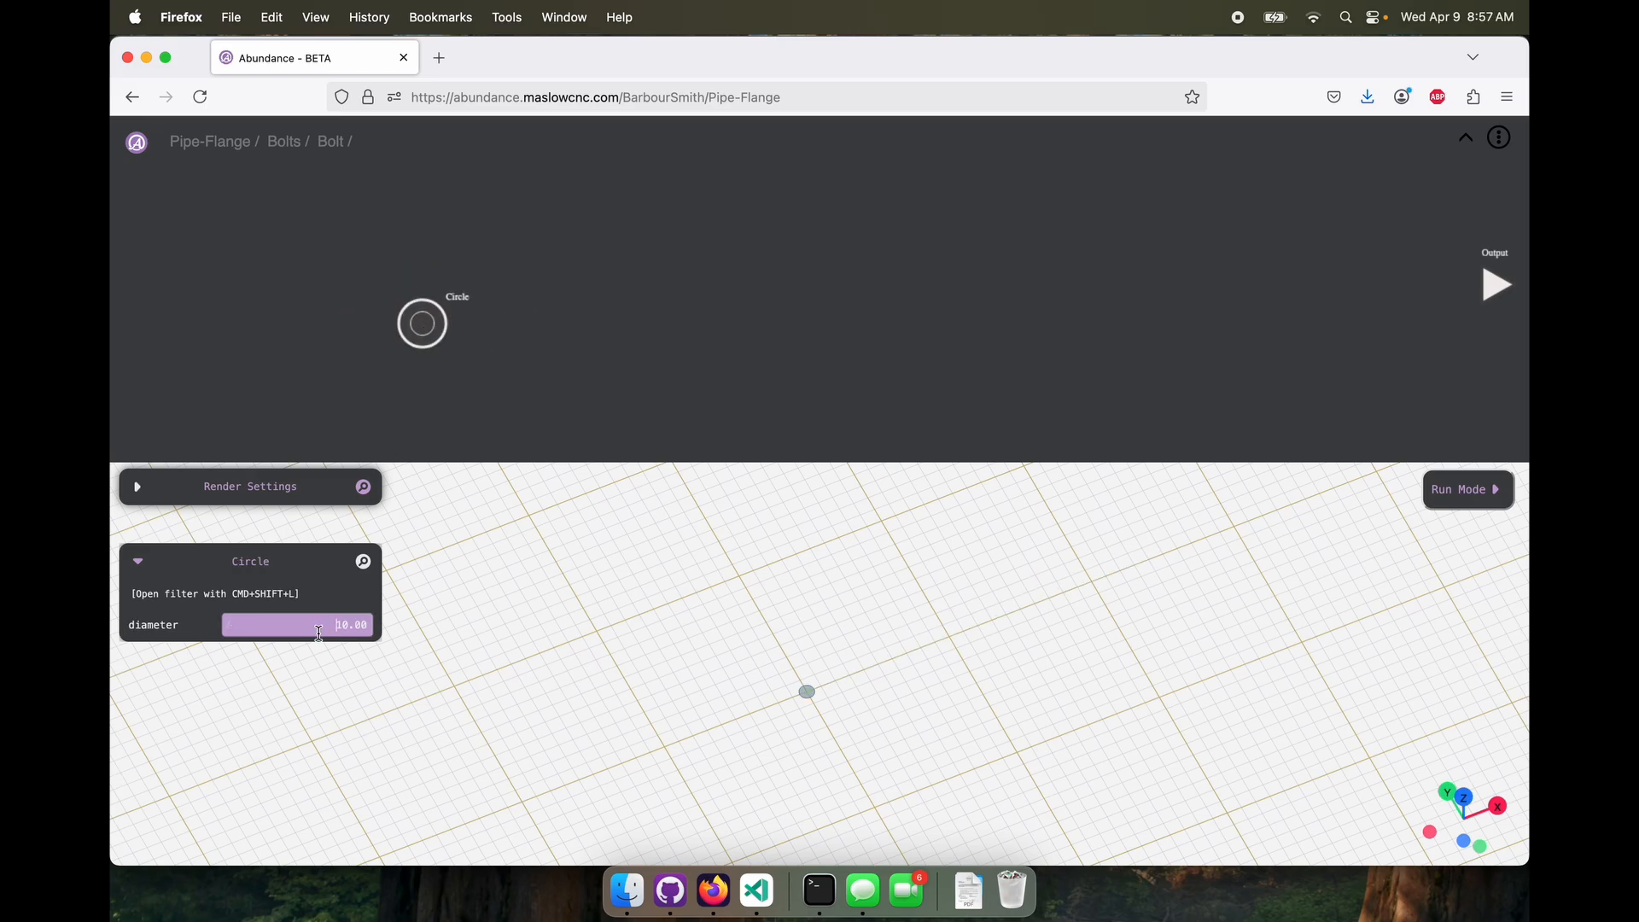
Add an Extrude node connected to the Circle node and set its height to -50
right_click(555, 295)
mouse_move(531, 337)
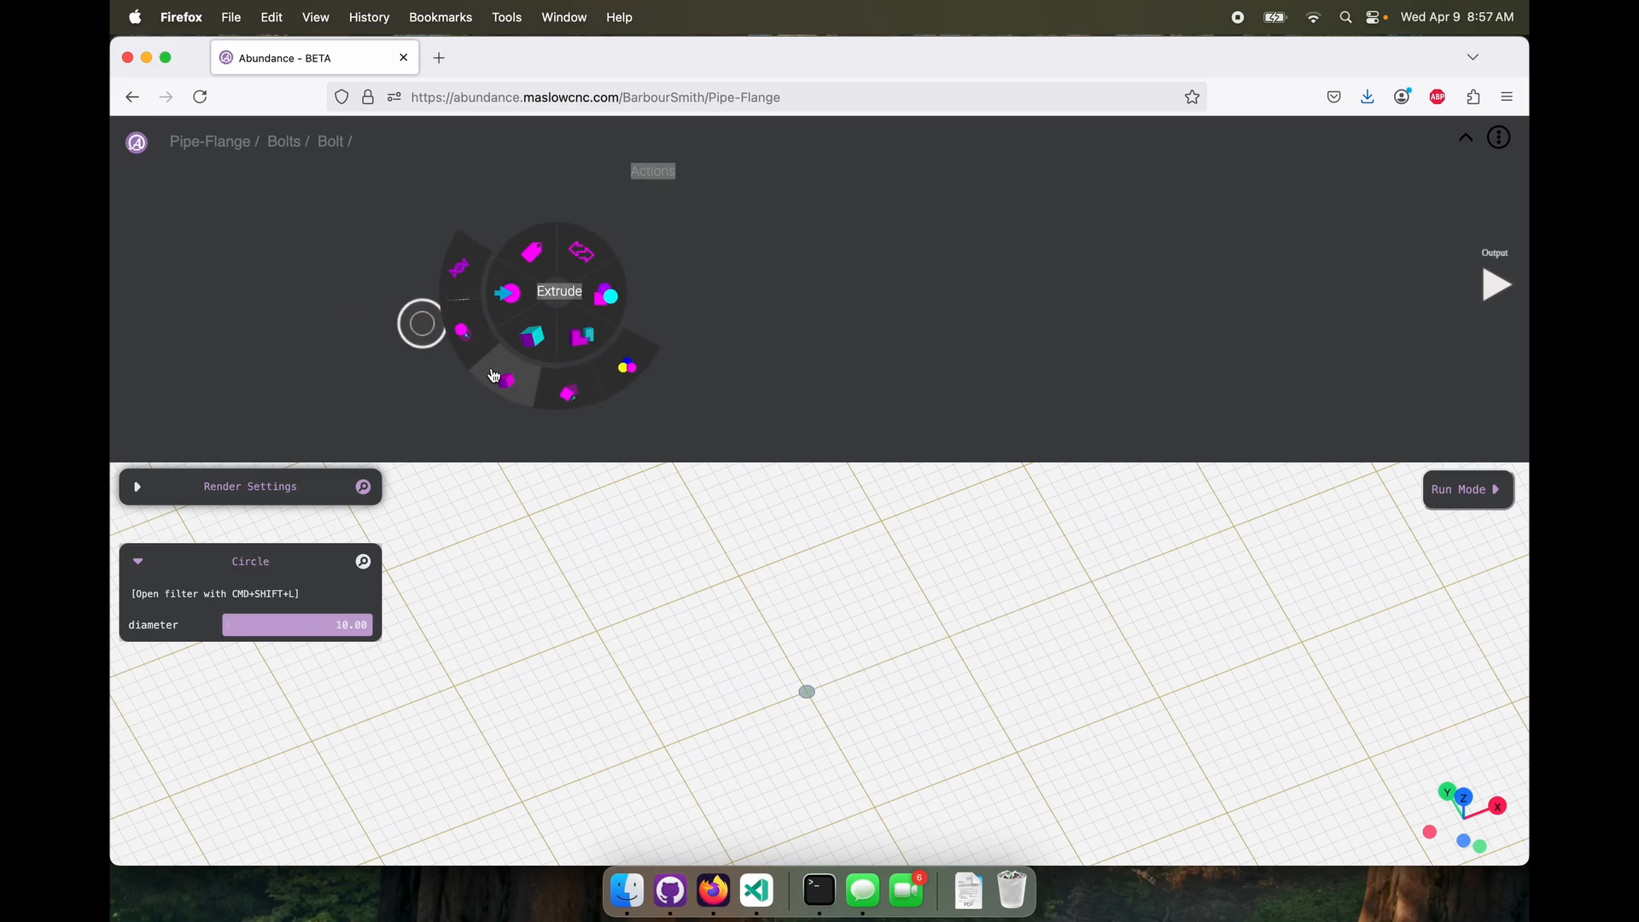
click(559, 291)
drag(558, 290, 655, 234)
drag(314, 629, 400, 629)
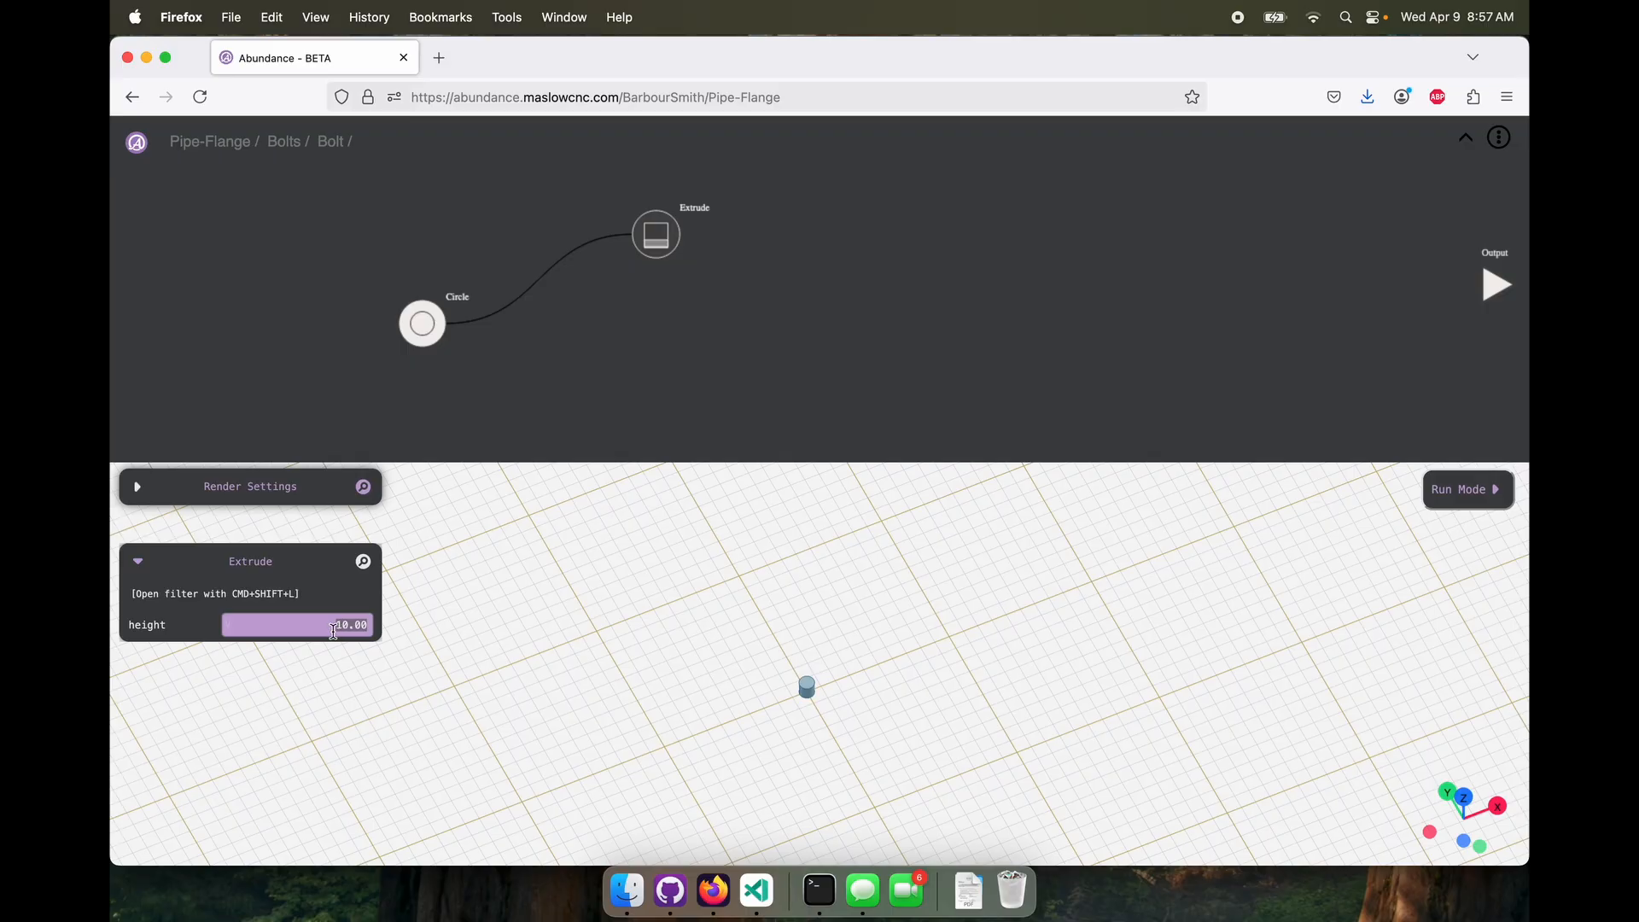
key(BackSpace)
text(-50)
key(Return)
Reposition the Circle node and add a second Circle node below it with a diameter of 15
drag(422, 325, 376, 236)
right_click(585, 325)
mouse_move(629, 334)
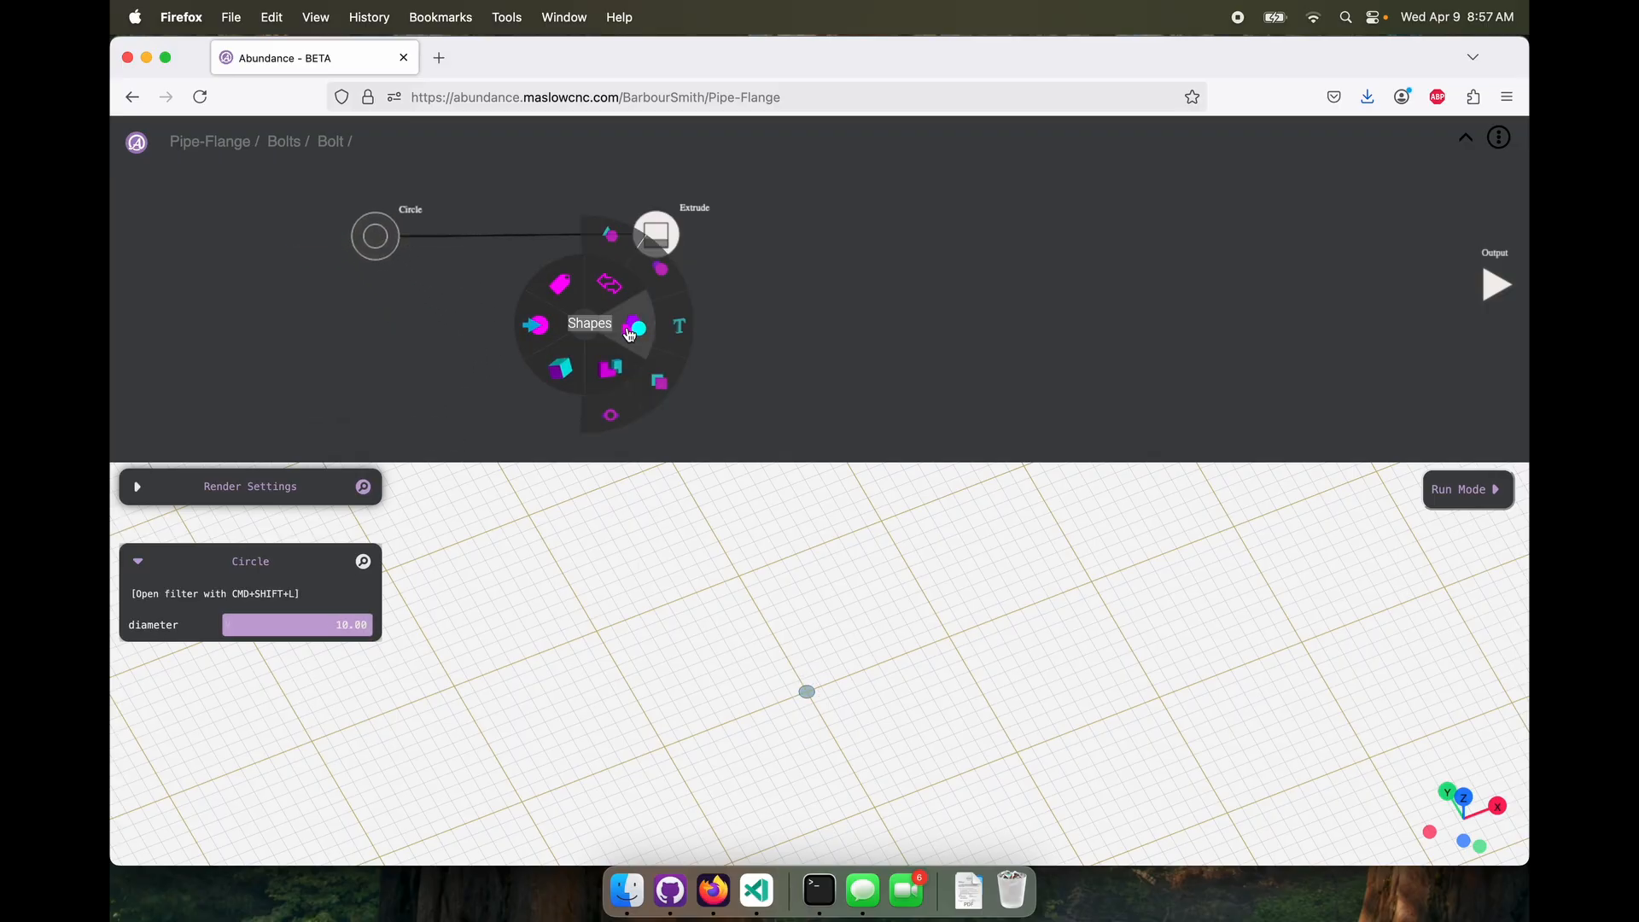
click(670, 282)
drag(584, 327, 374, 377)
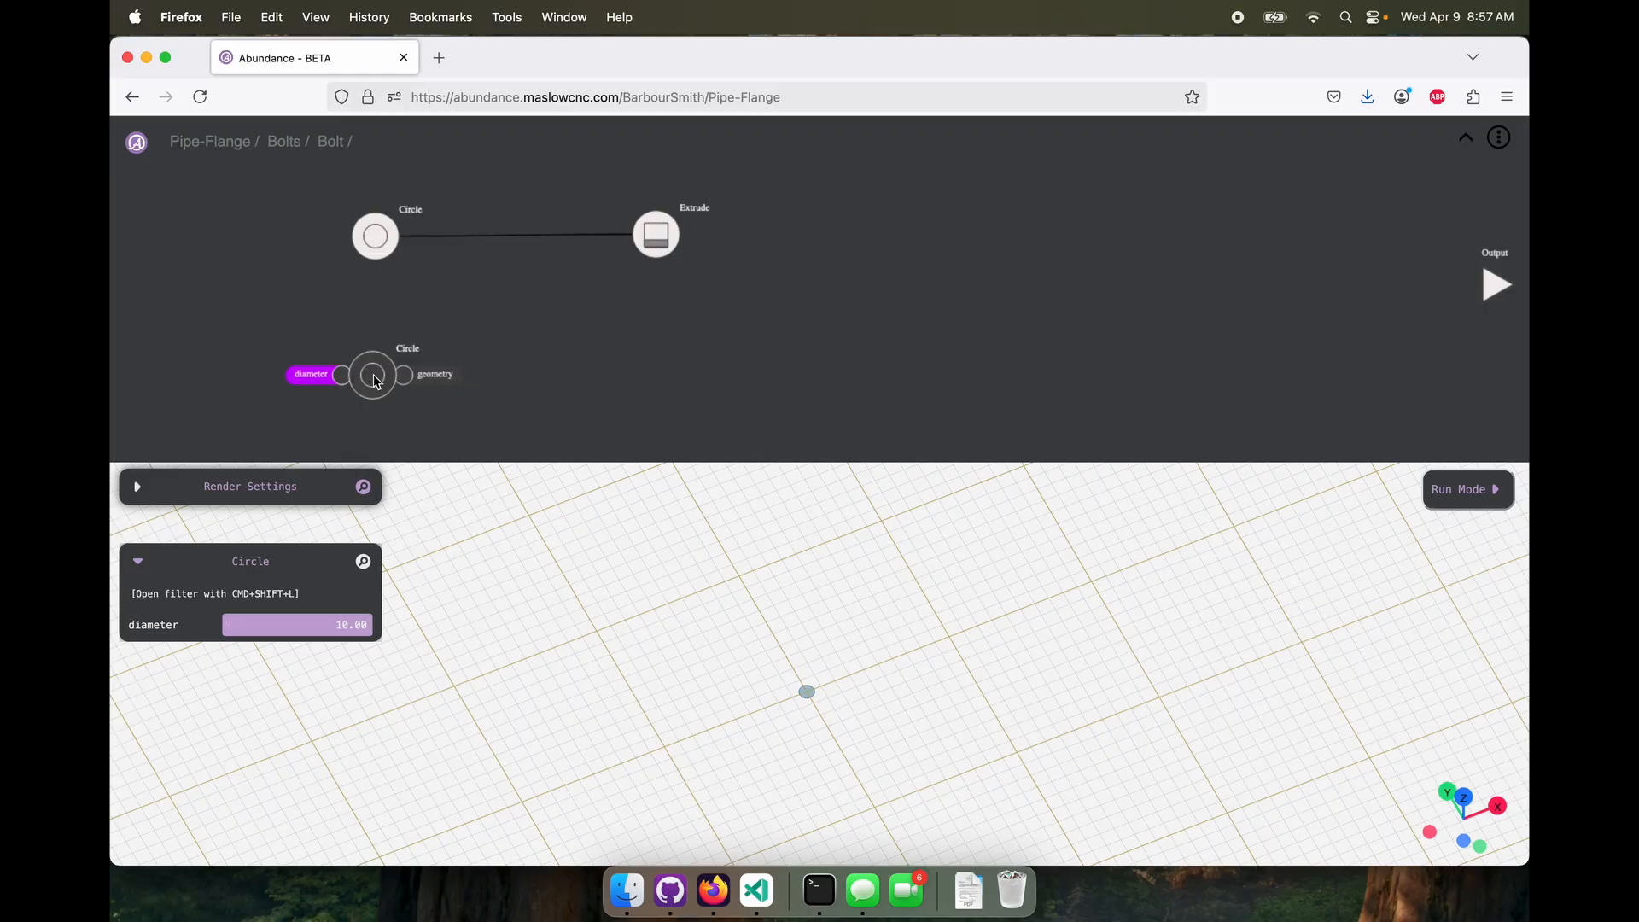
click(350, 625)
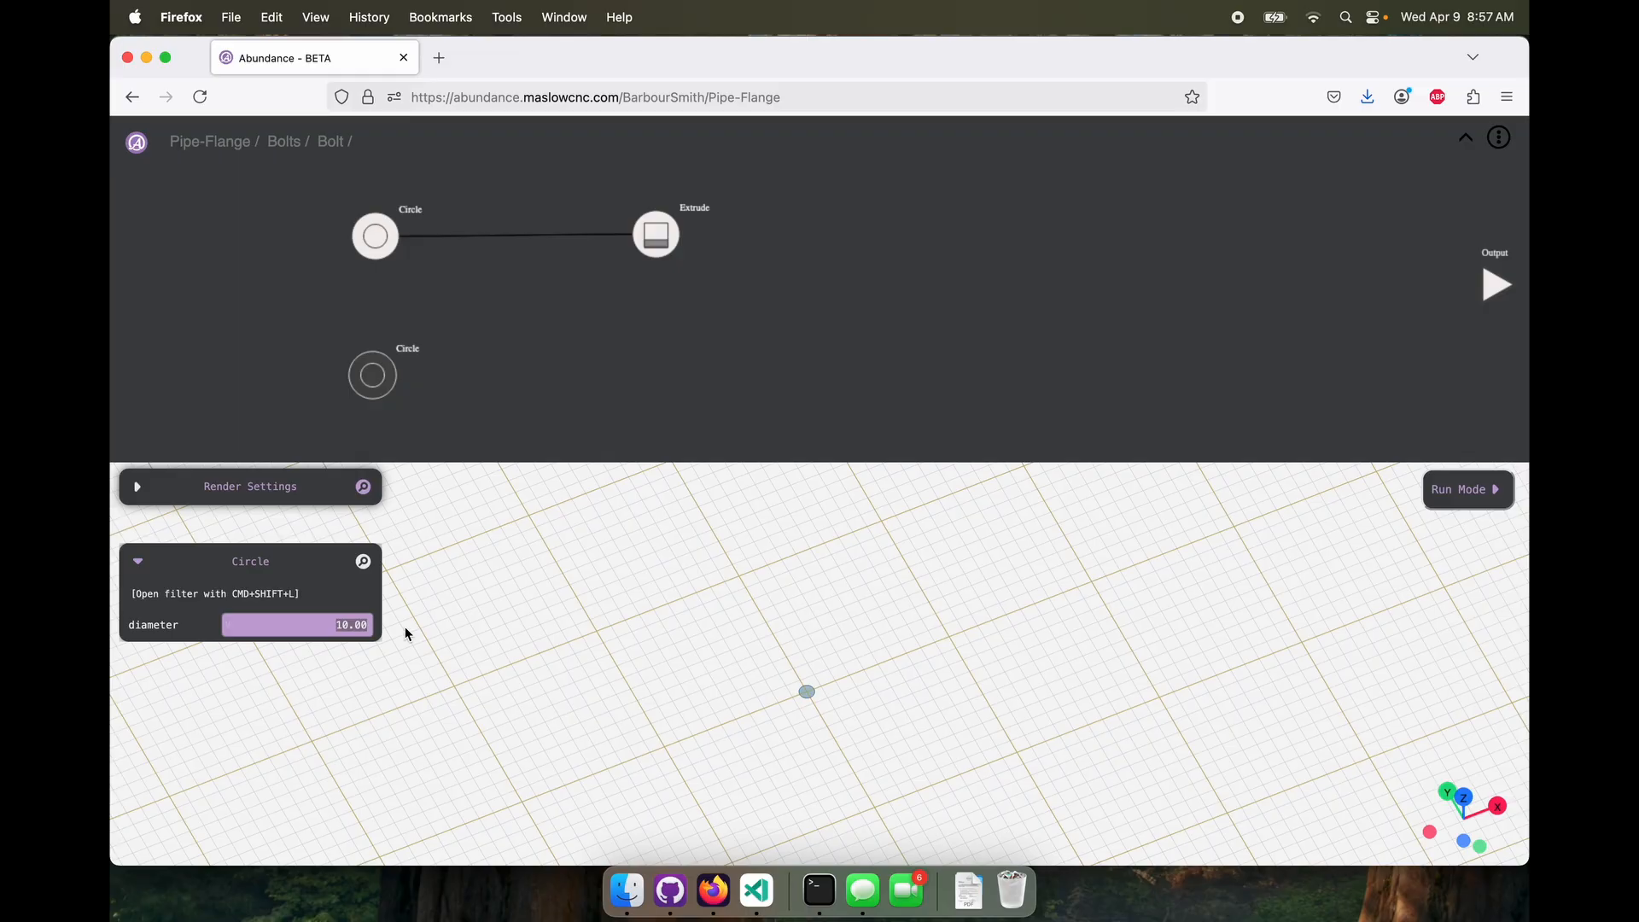
text(15.00)
Add an Extrude node connected to the second Circle and set its height to 6
right_click(561, 365)
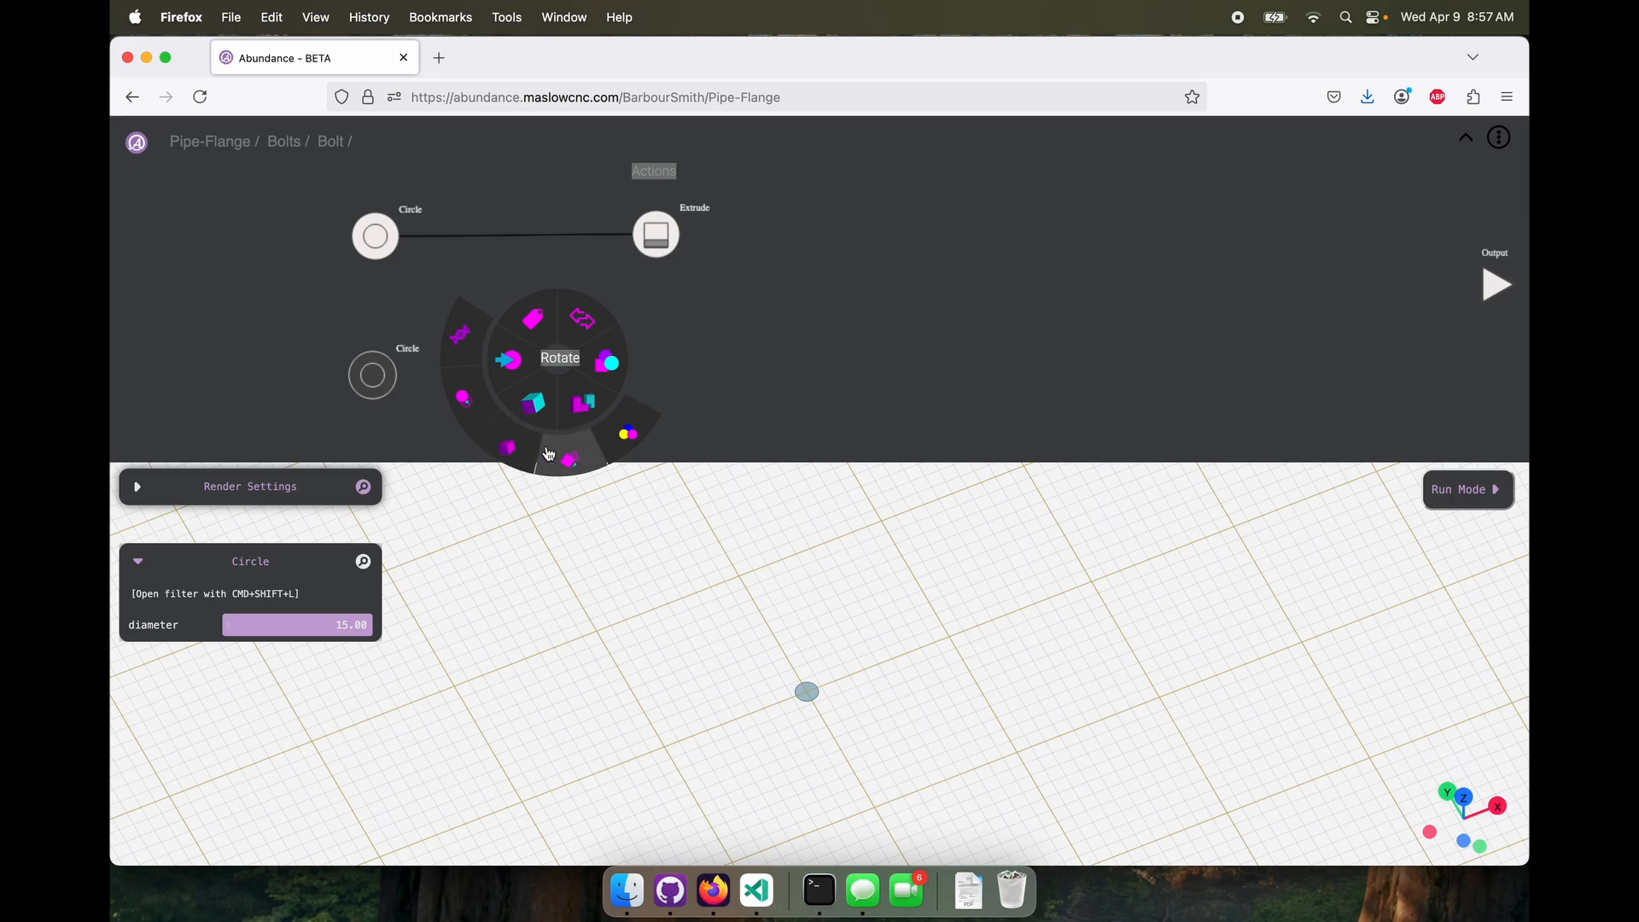
click(506, 447)
drag(398, 375, 549, 315)
drag(319, 624, 423, 623)
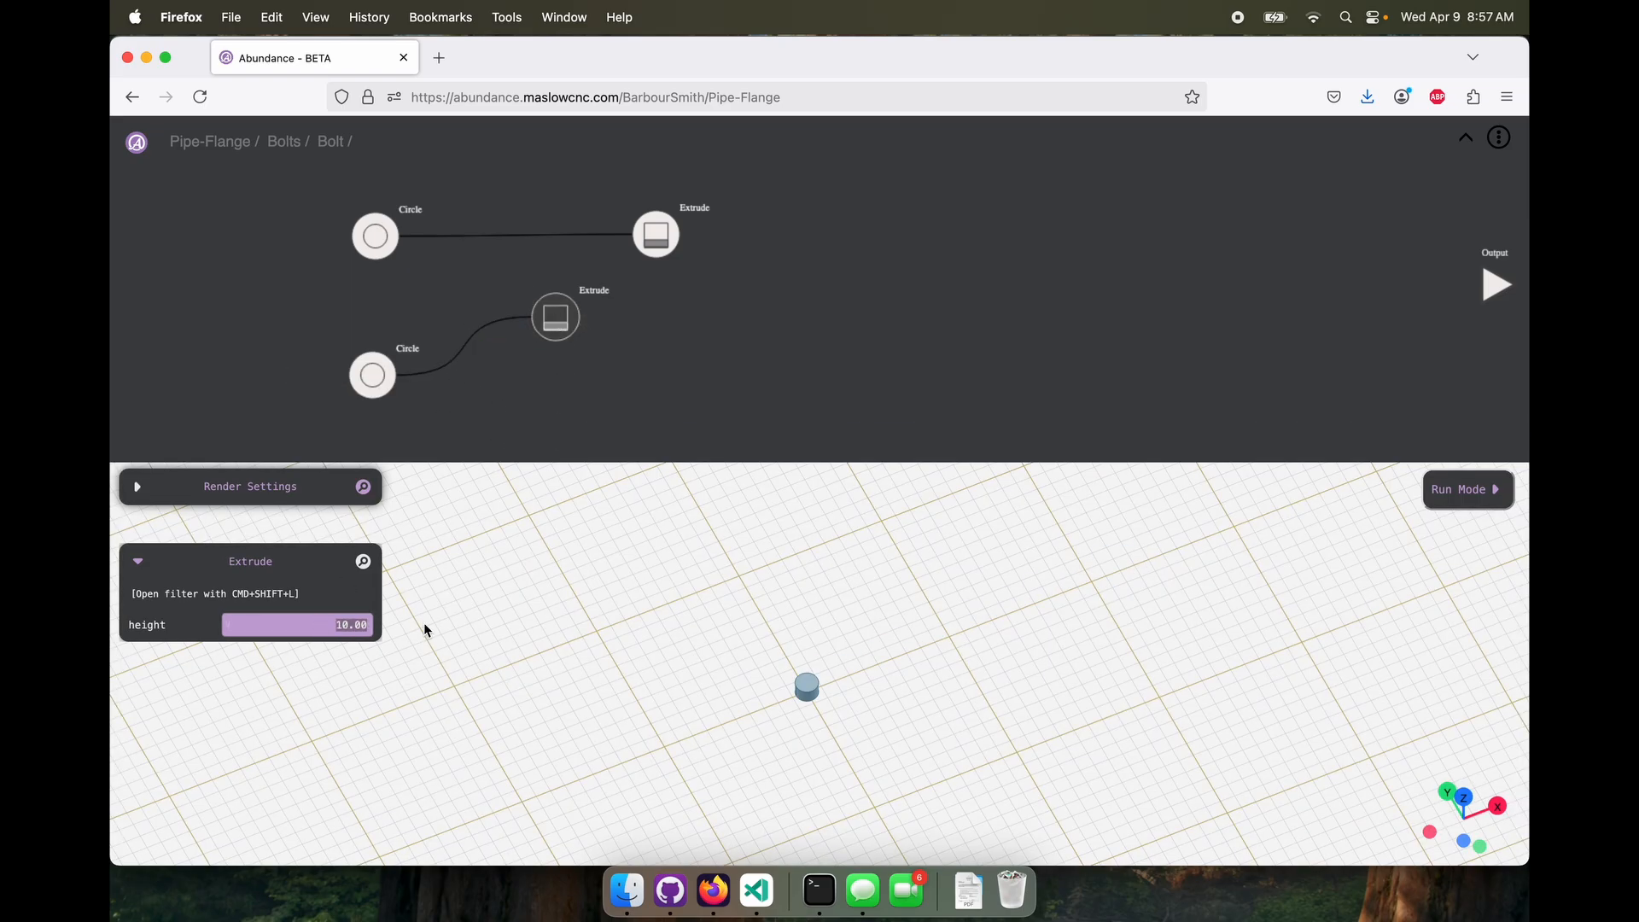
text(6)
key(Return)
Add a Fusion node and connect both Extrude nodes to it to join the bolt's head and shaft
right_click(812, 340)
click(837, 432)
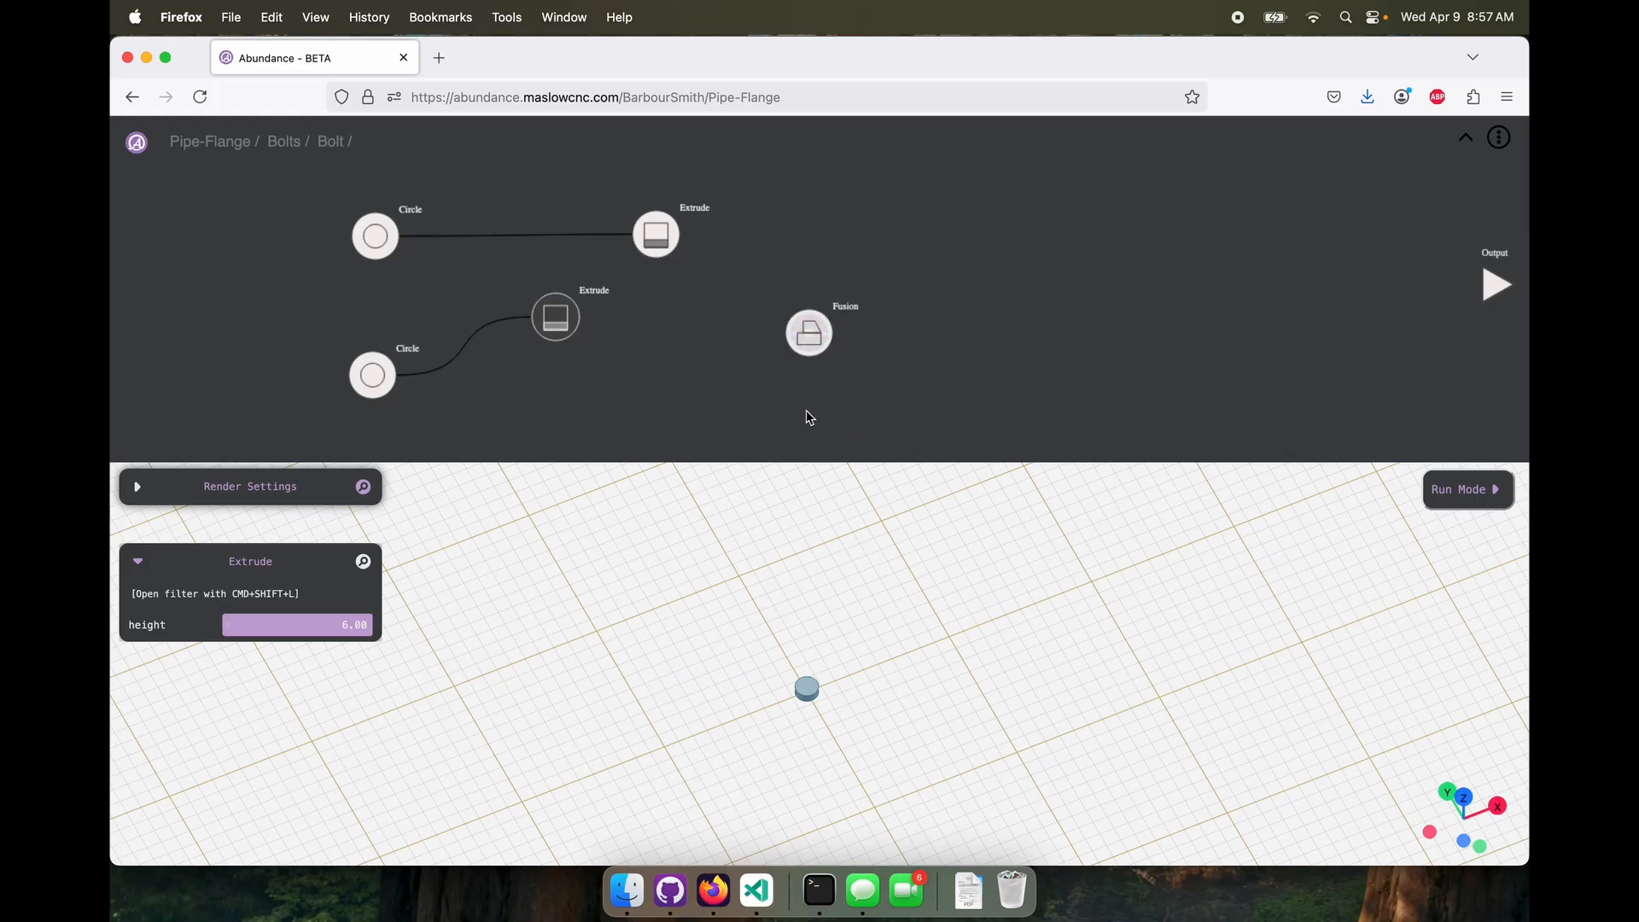
drag(581, 316, 787, 333)
drag(680, 235, 888, 315)
drag(824, 649, 785, 607)
Add a Color node connected to the Fusion node and set its color to Black
right_click(982, 317)
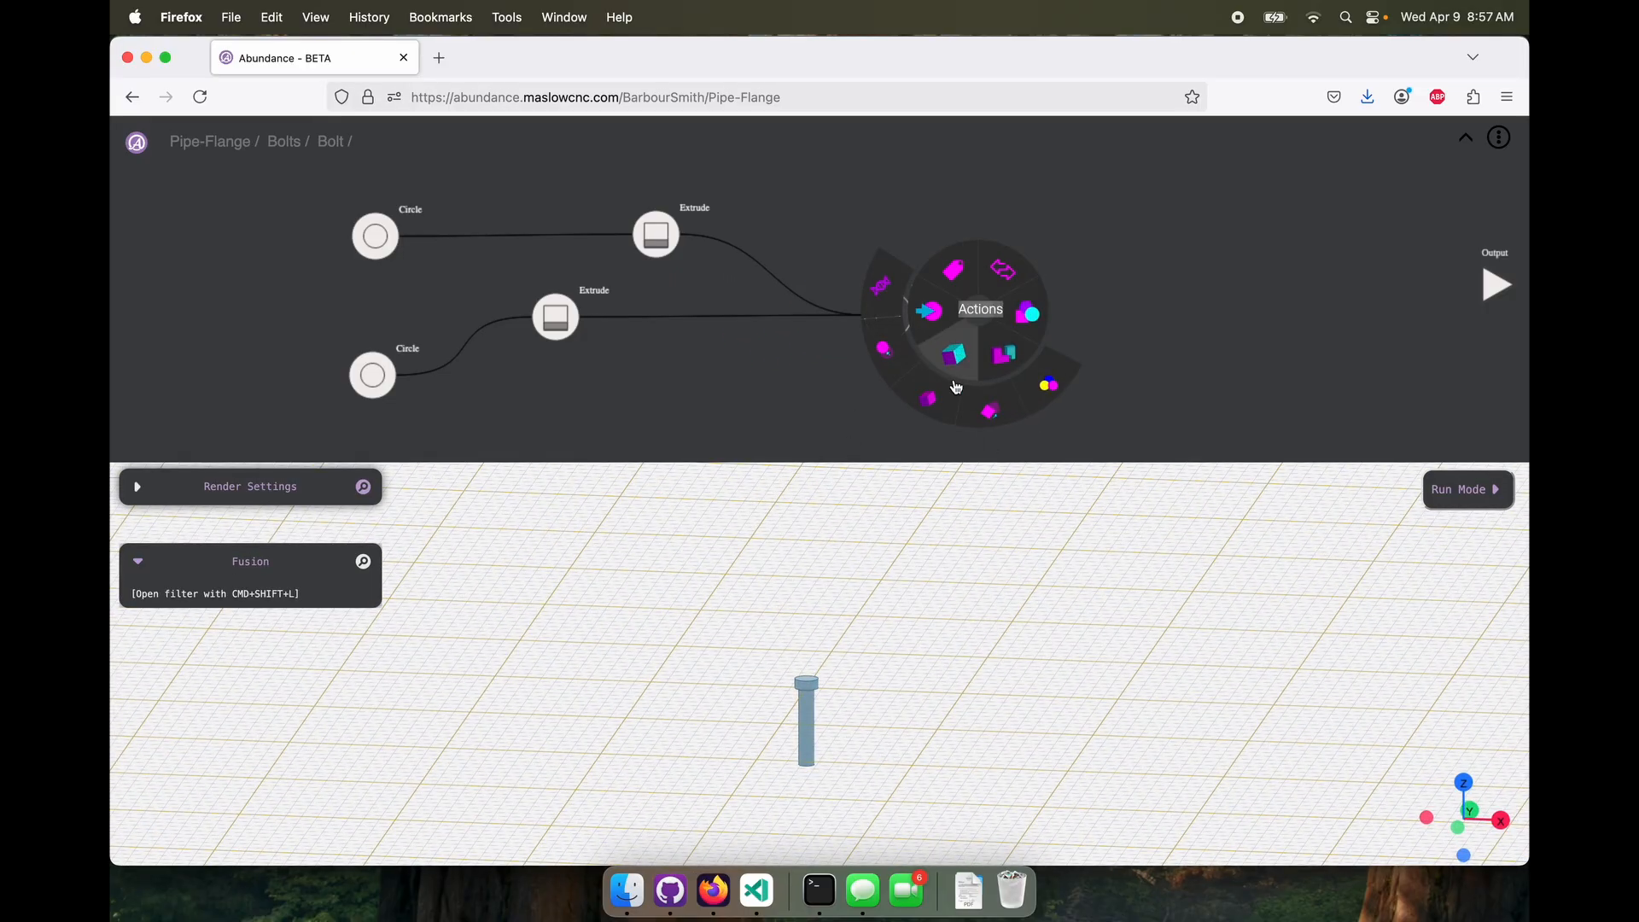
click(1050, 387)
drag(920, 314, 1099, 289)
click(323, 624)
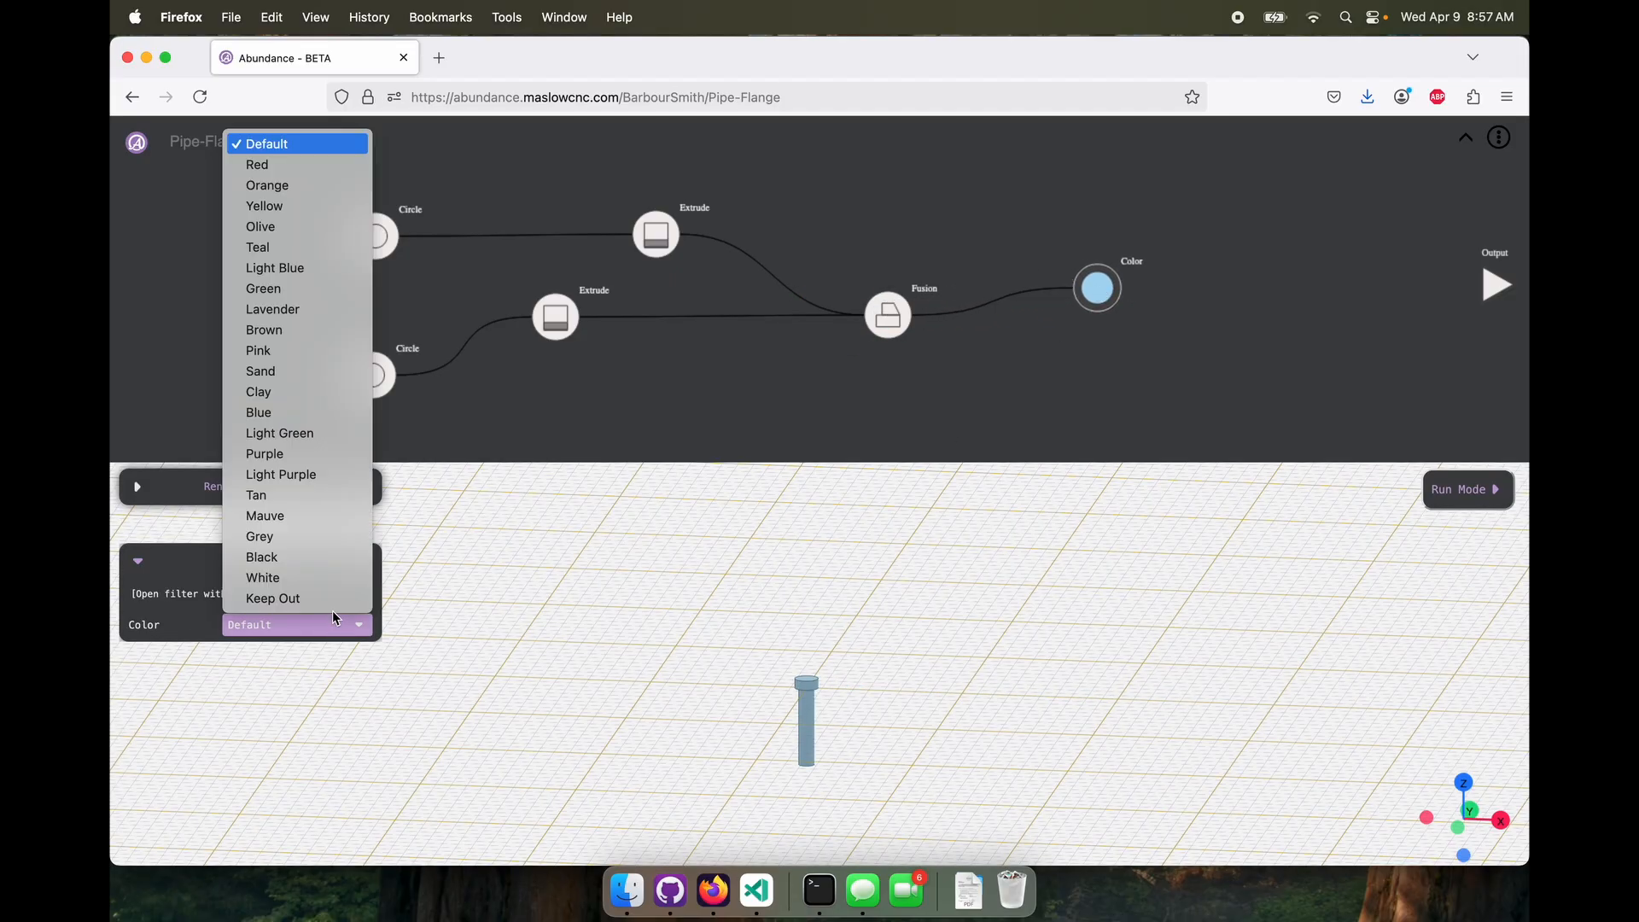
click(312, 551)
Connect the Color node to the Bolt molecule's output and return to the Bolts molecule
click(1395, 285)
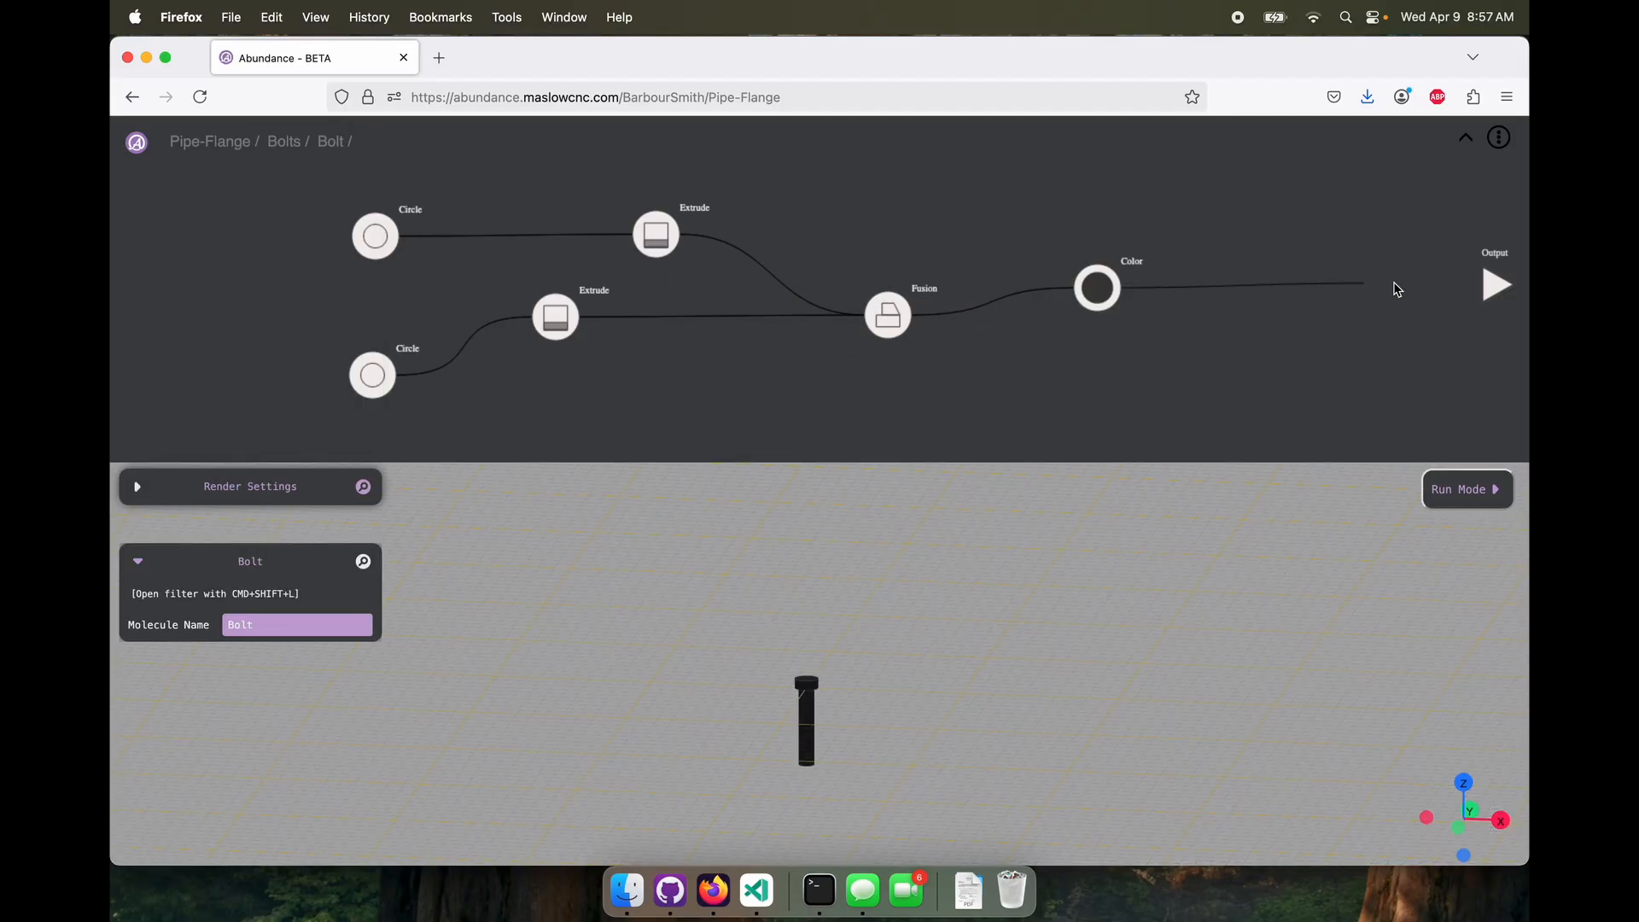
click(1452, 146)
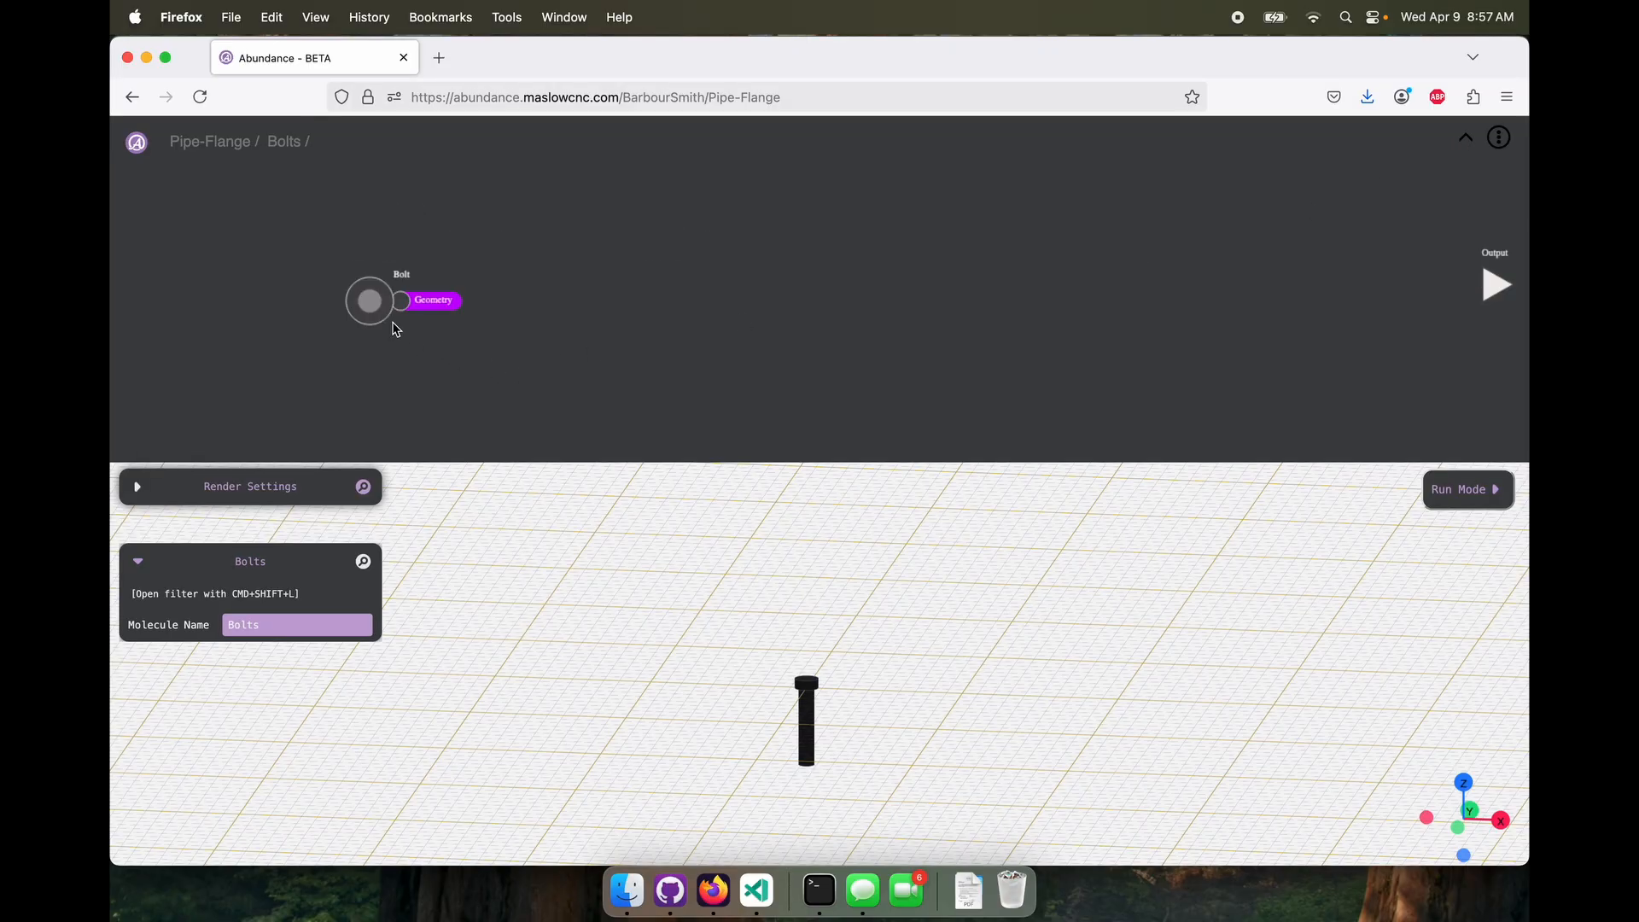
drag(380, 303, 375, 274)
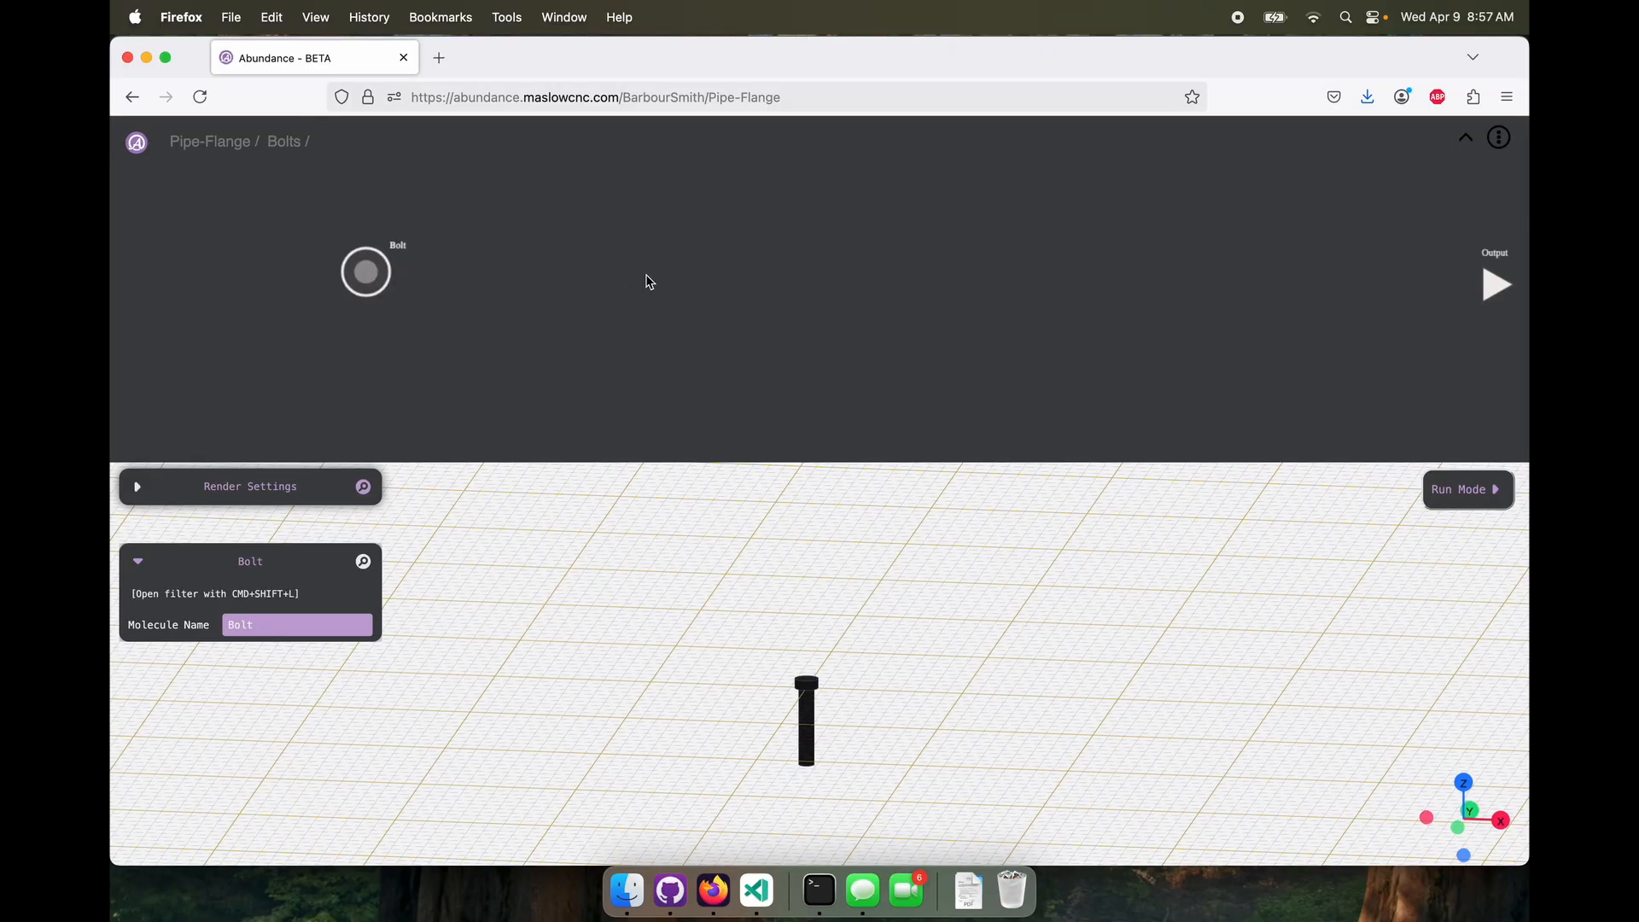
Search the shared GitHub molecules for "M3" and "Bor"
right_click(583, 333)
mouse_move(604, 287)
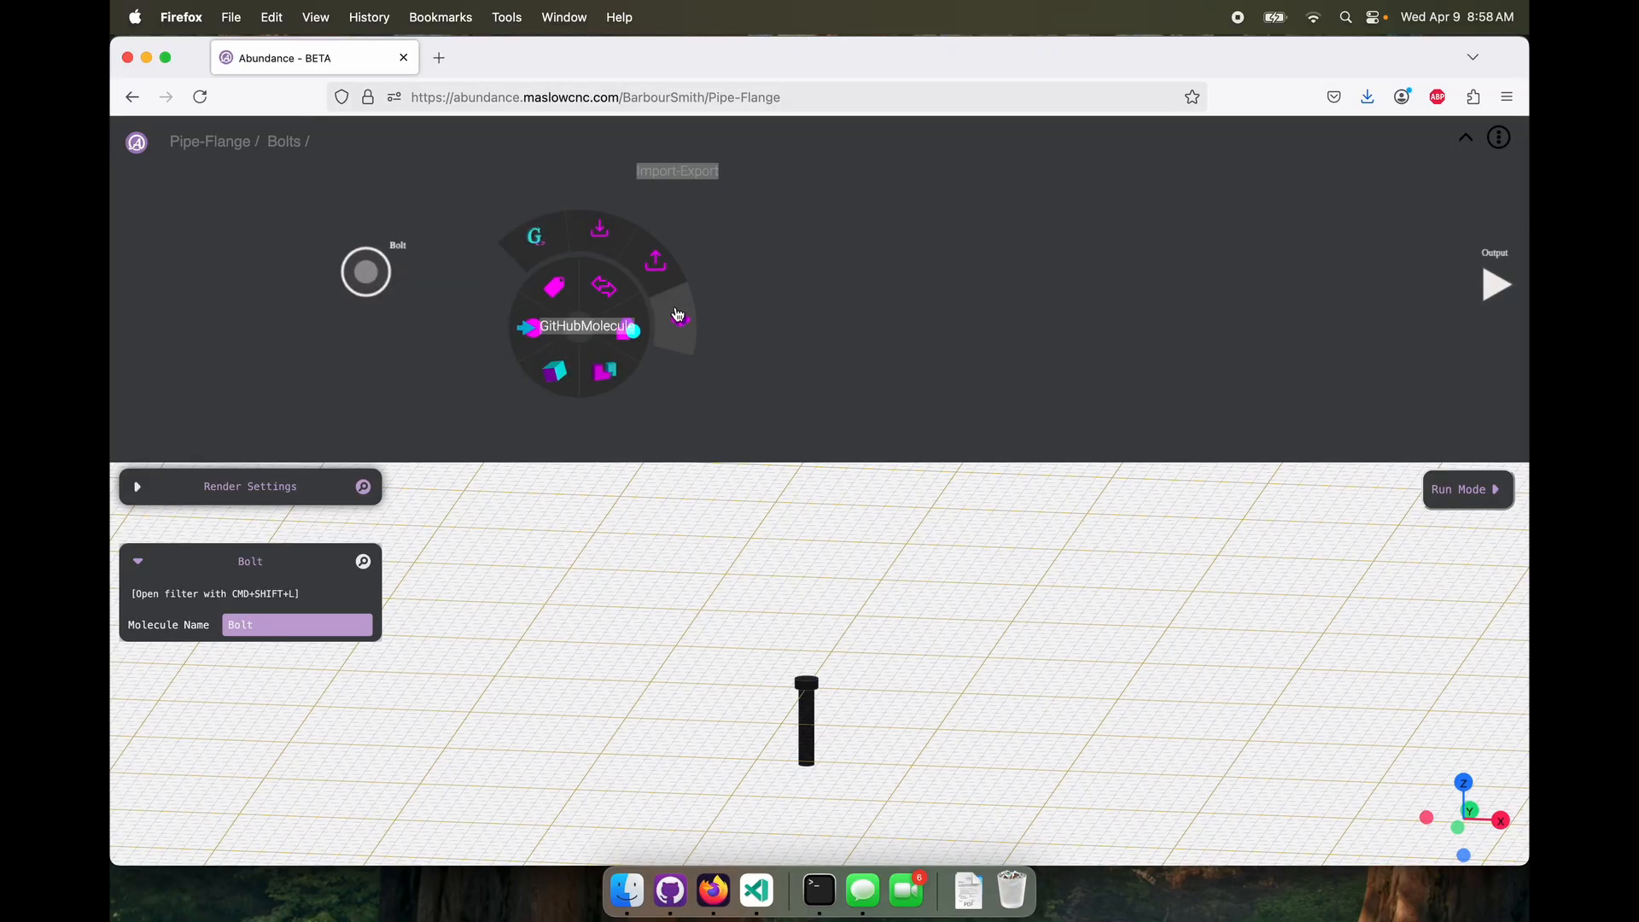
click(679, 316)
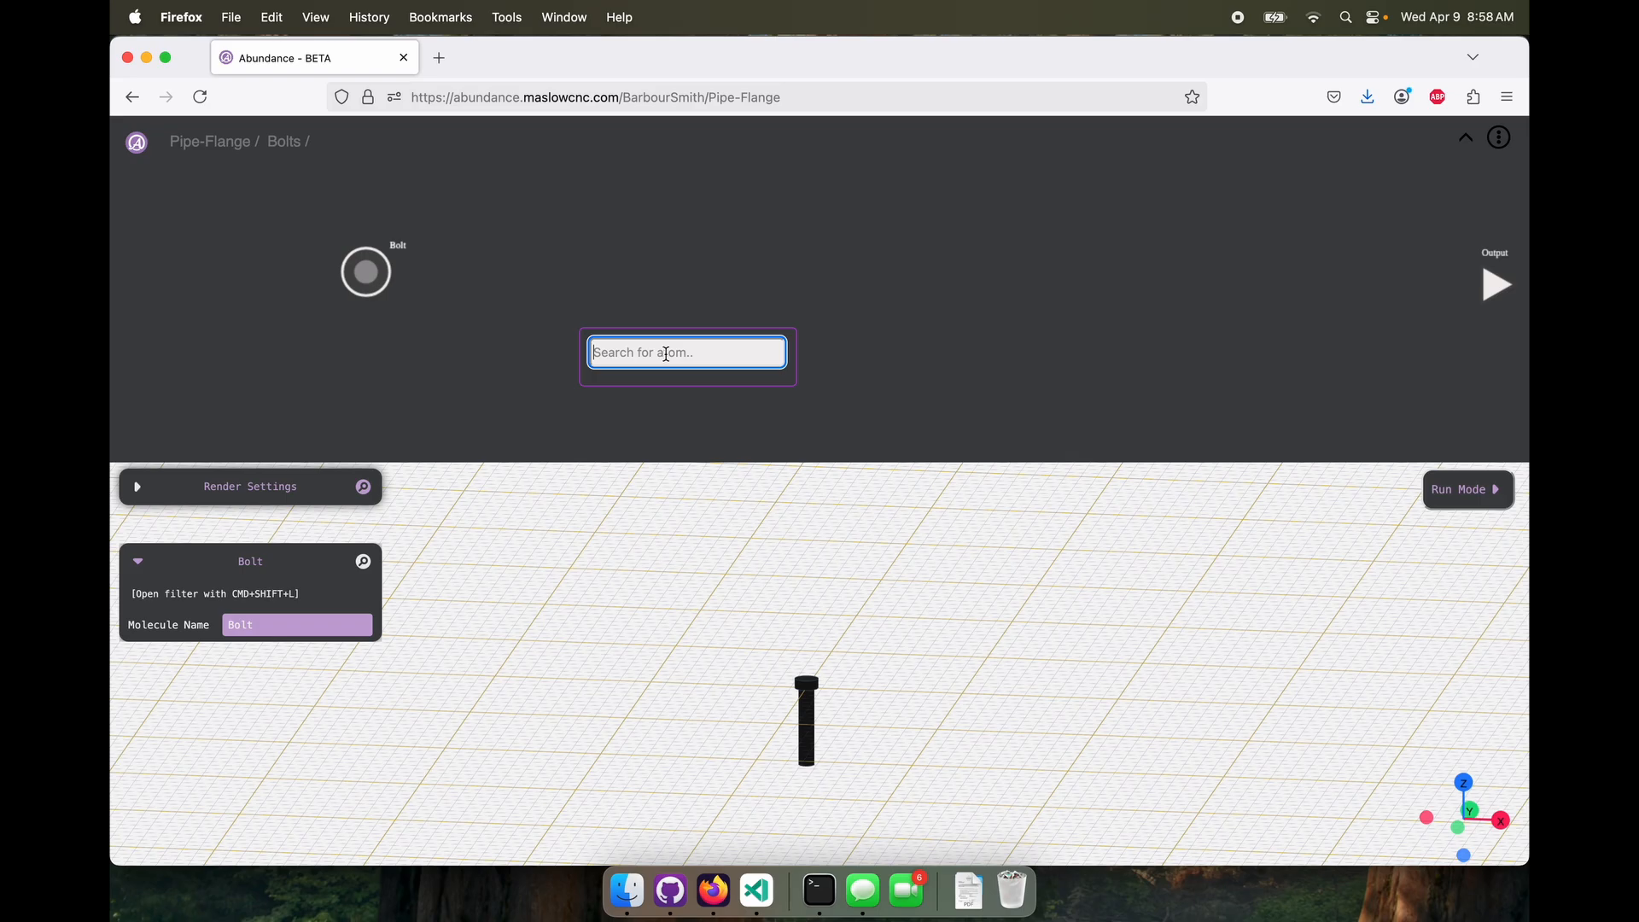
text(M3)
key(BackSpace)
key(BackSpace)
text(Bor)
click(717, 253)
Insert the RotatePattern GitHub molecule and place it between the Bolt node and the output
drag(356, 281, 302, 252)
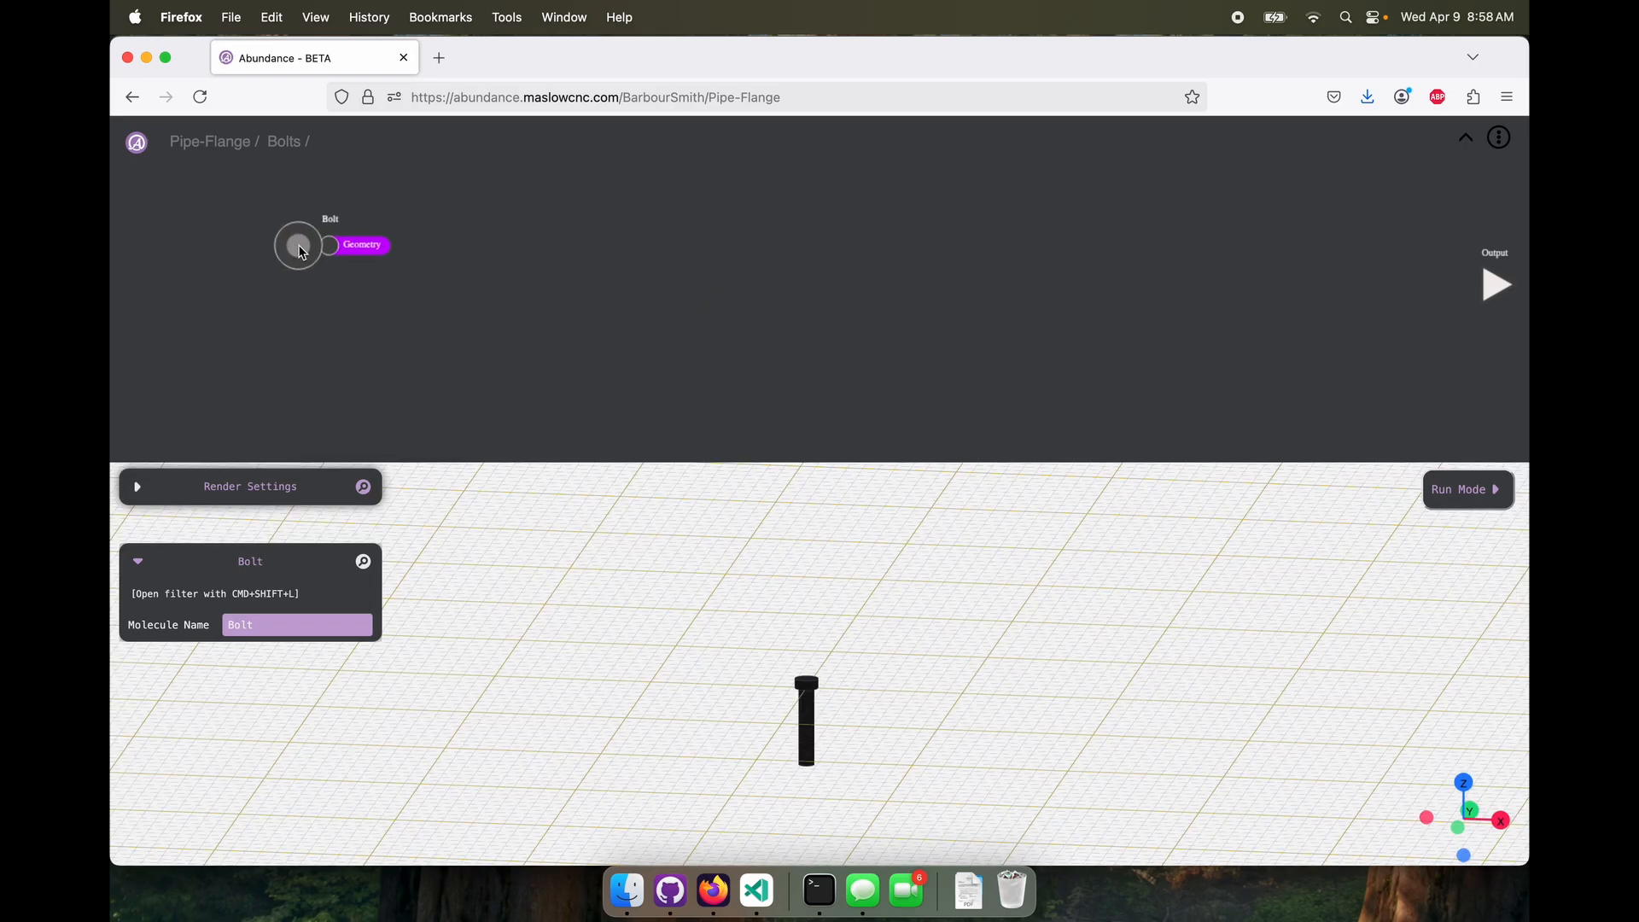
mouse_move(298, 250)
mouse_down()
mouse_move(279, 262)
mouse_move(314, 254)
mouse_move(292, 264)
mouse_up()
right_click(524, 270)
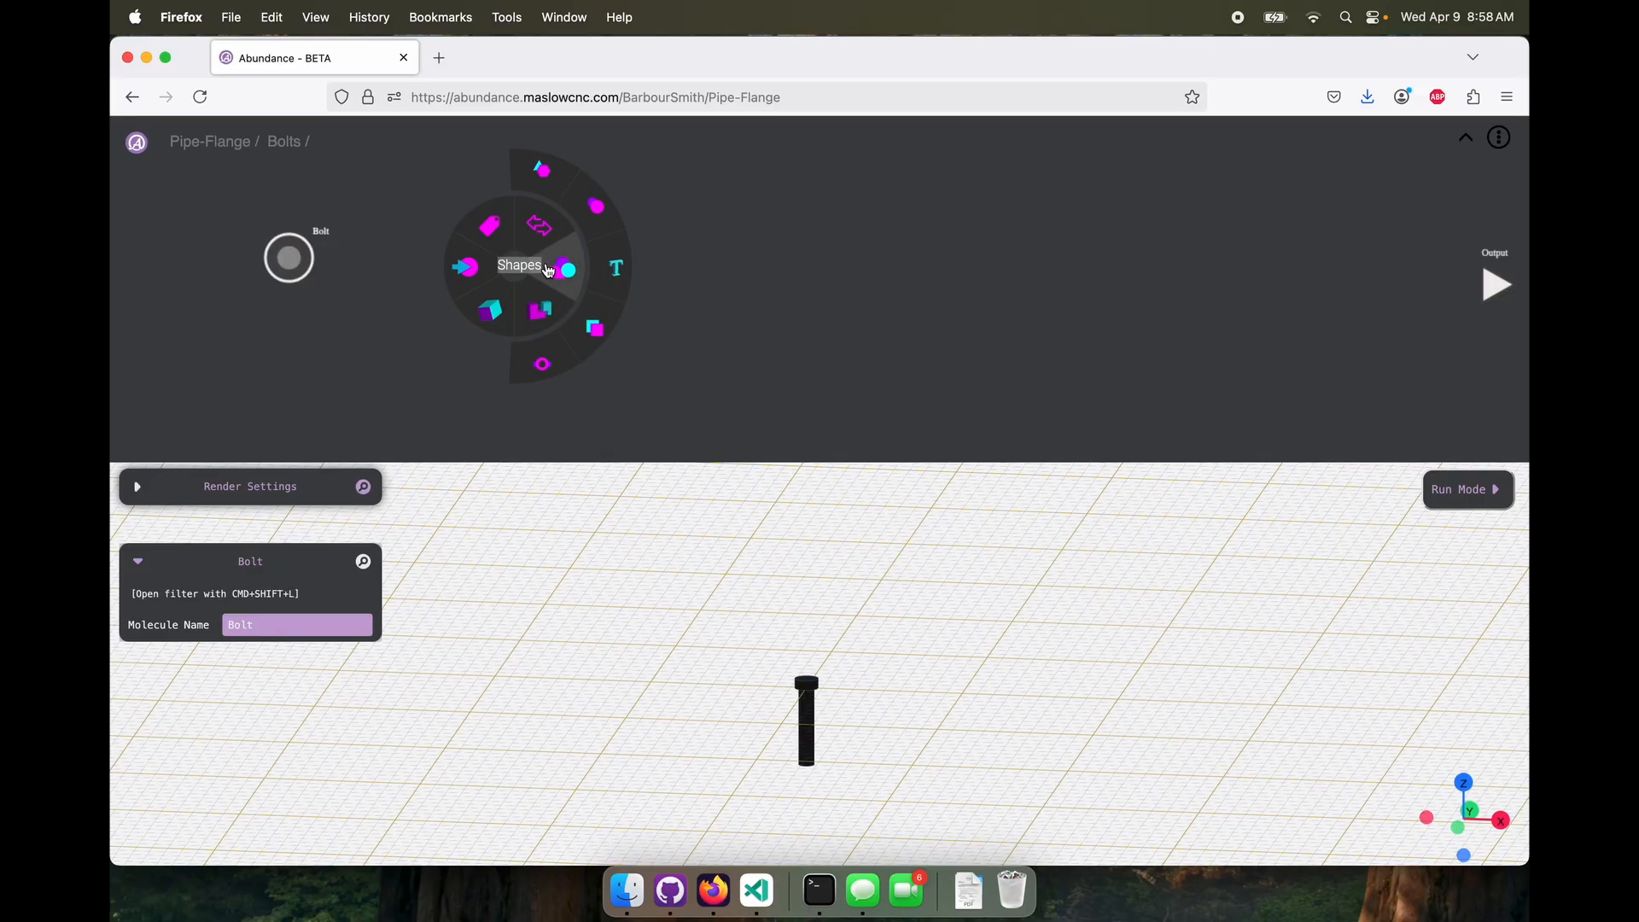
mouse_move(542, 231)
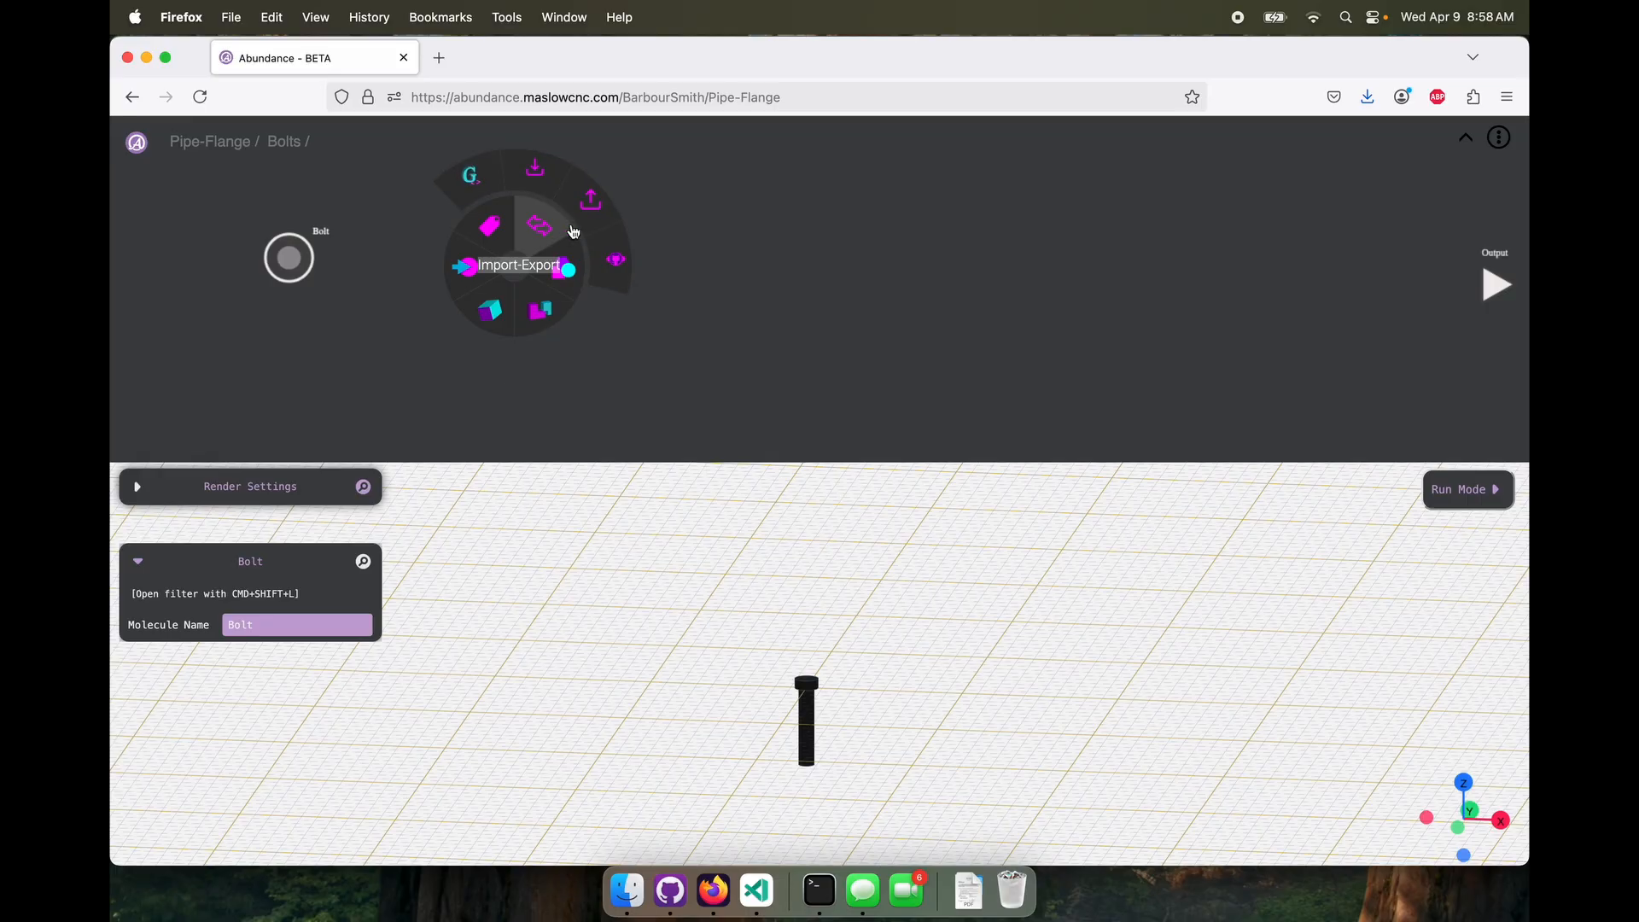
click(603, 258)
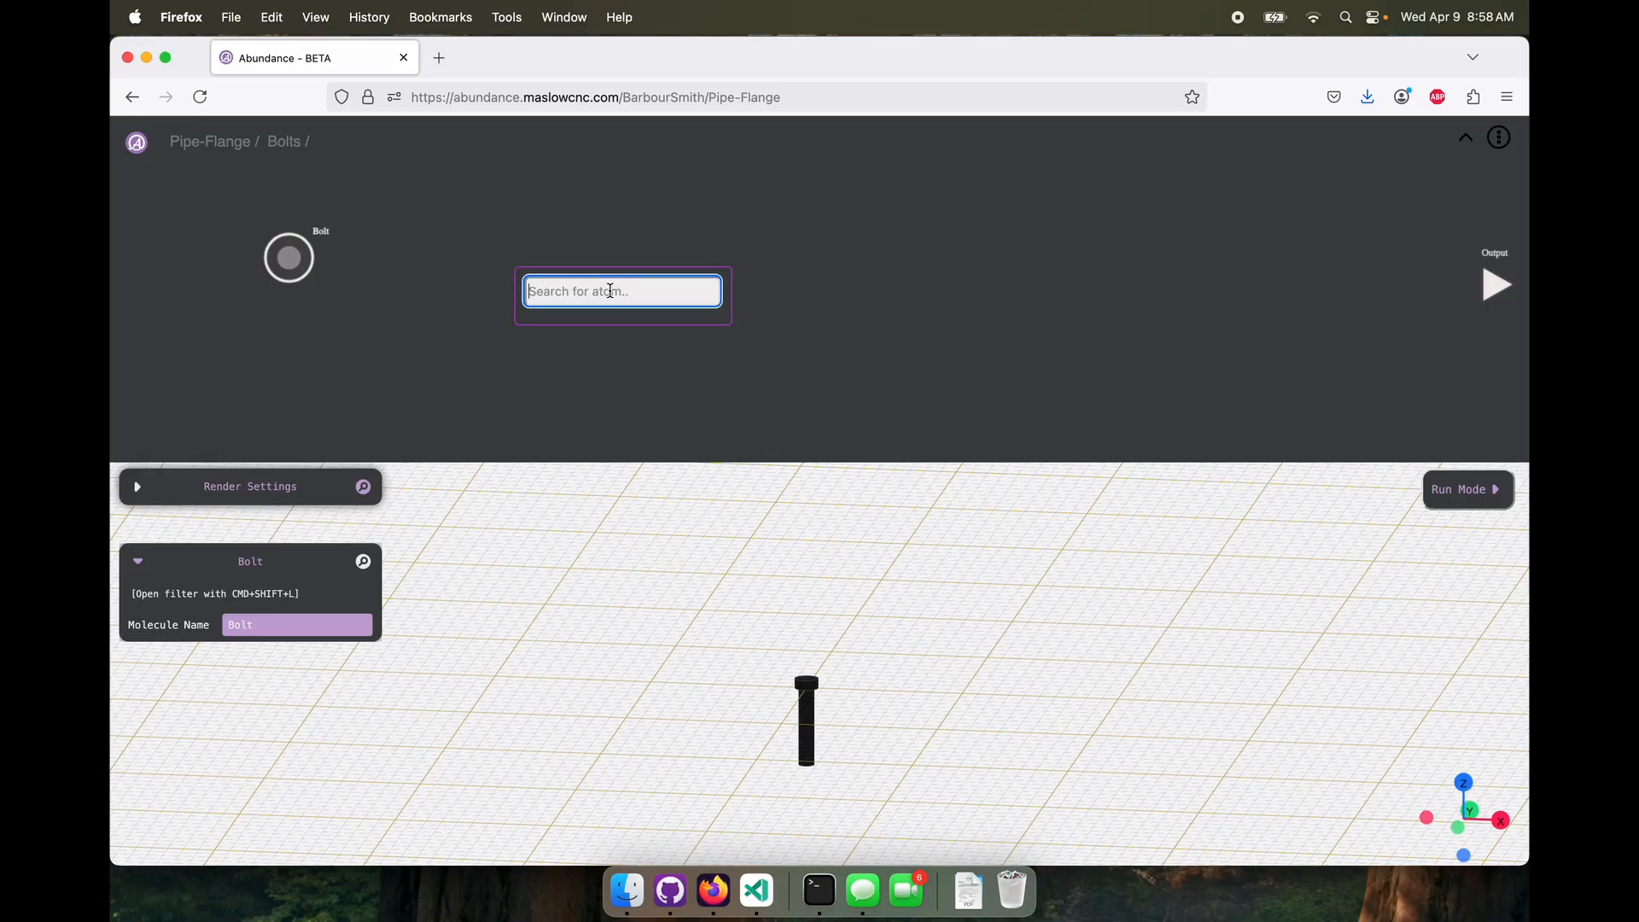
text(rotate)
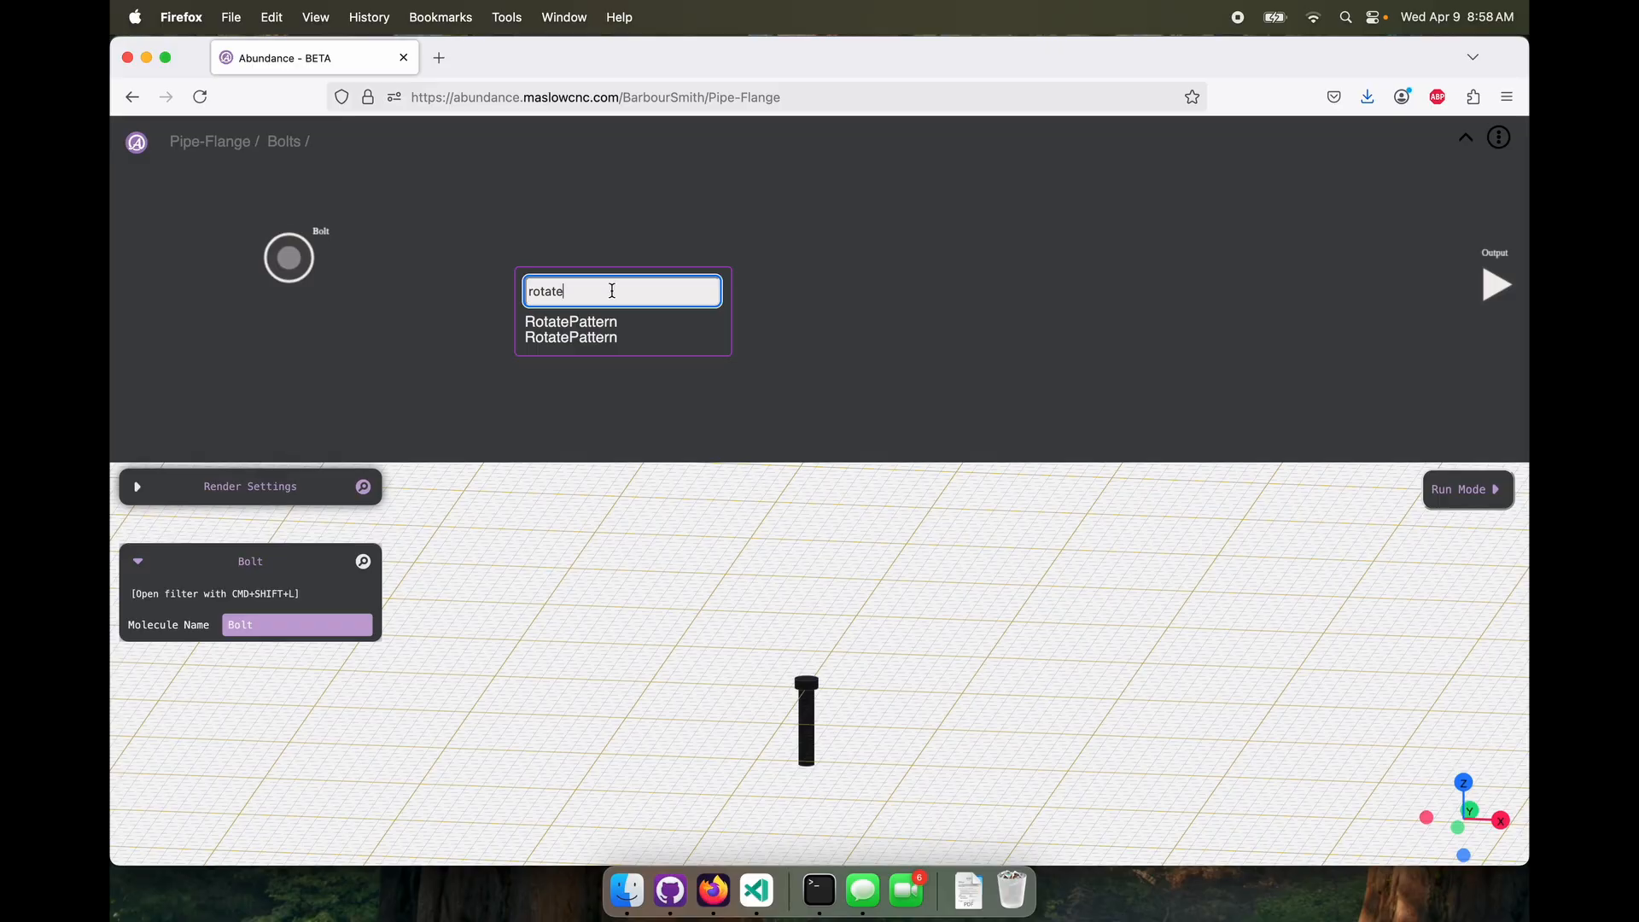
mouse_move(612, 336)
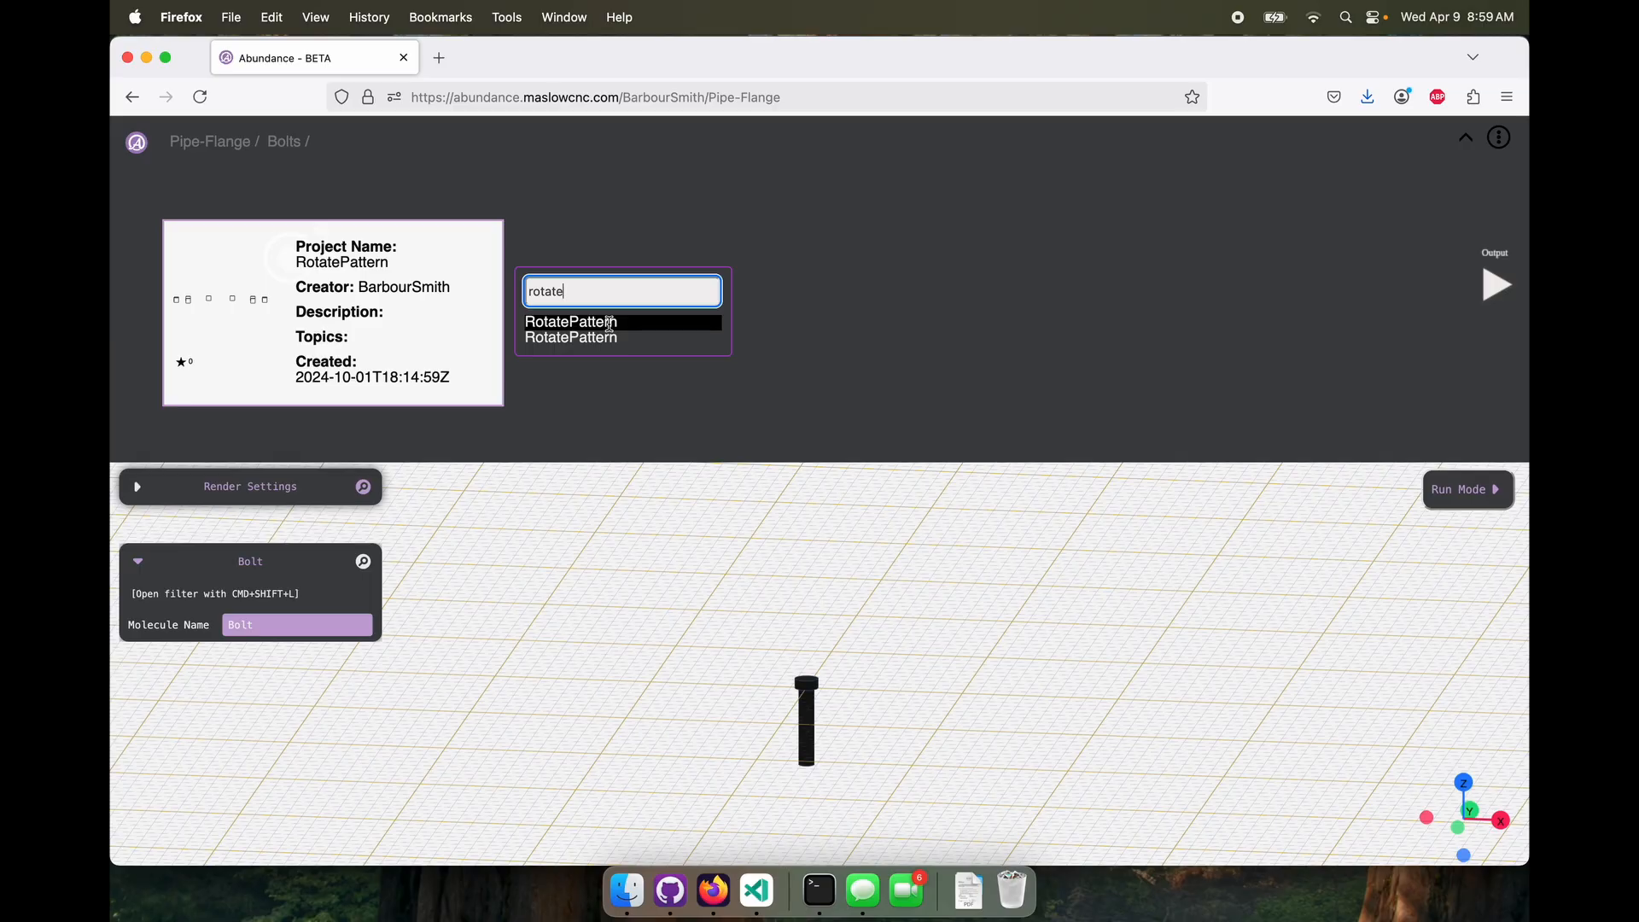
click(609, 323)
drag(513, 266, 707, 278)
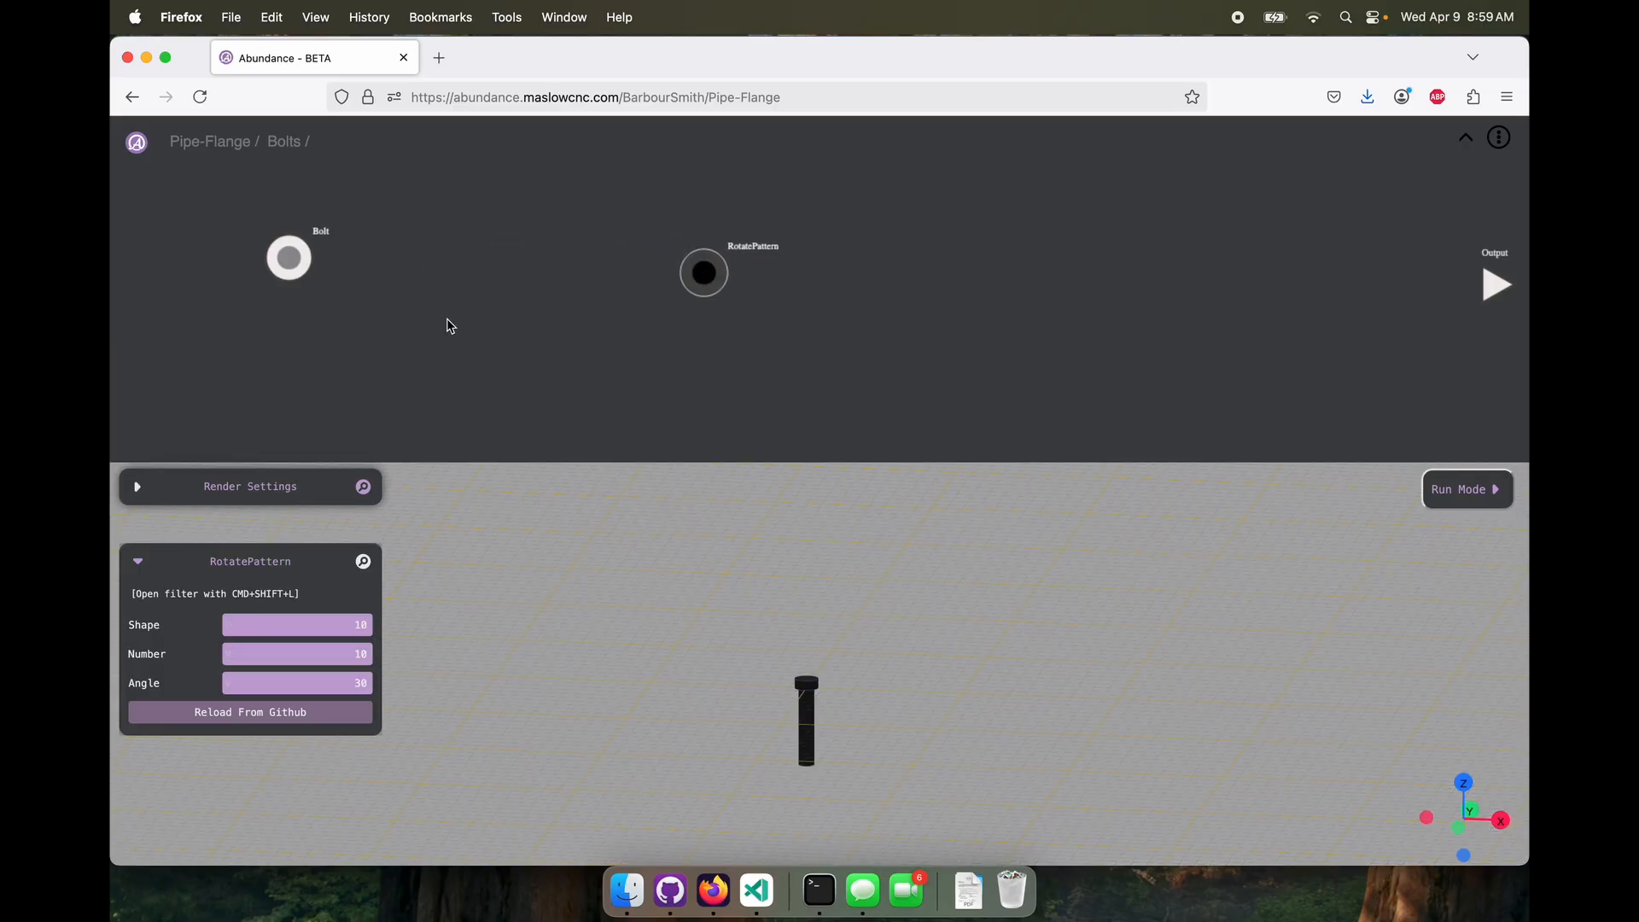
Add a Move node connected to the Bolt molecule and set its zDist to 7 and xDist to 130
click(291, 259)
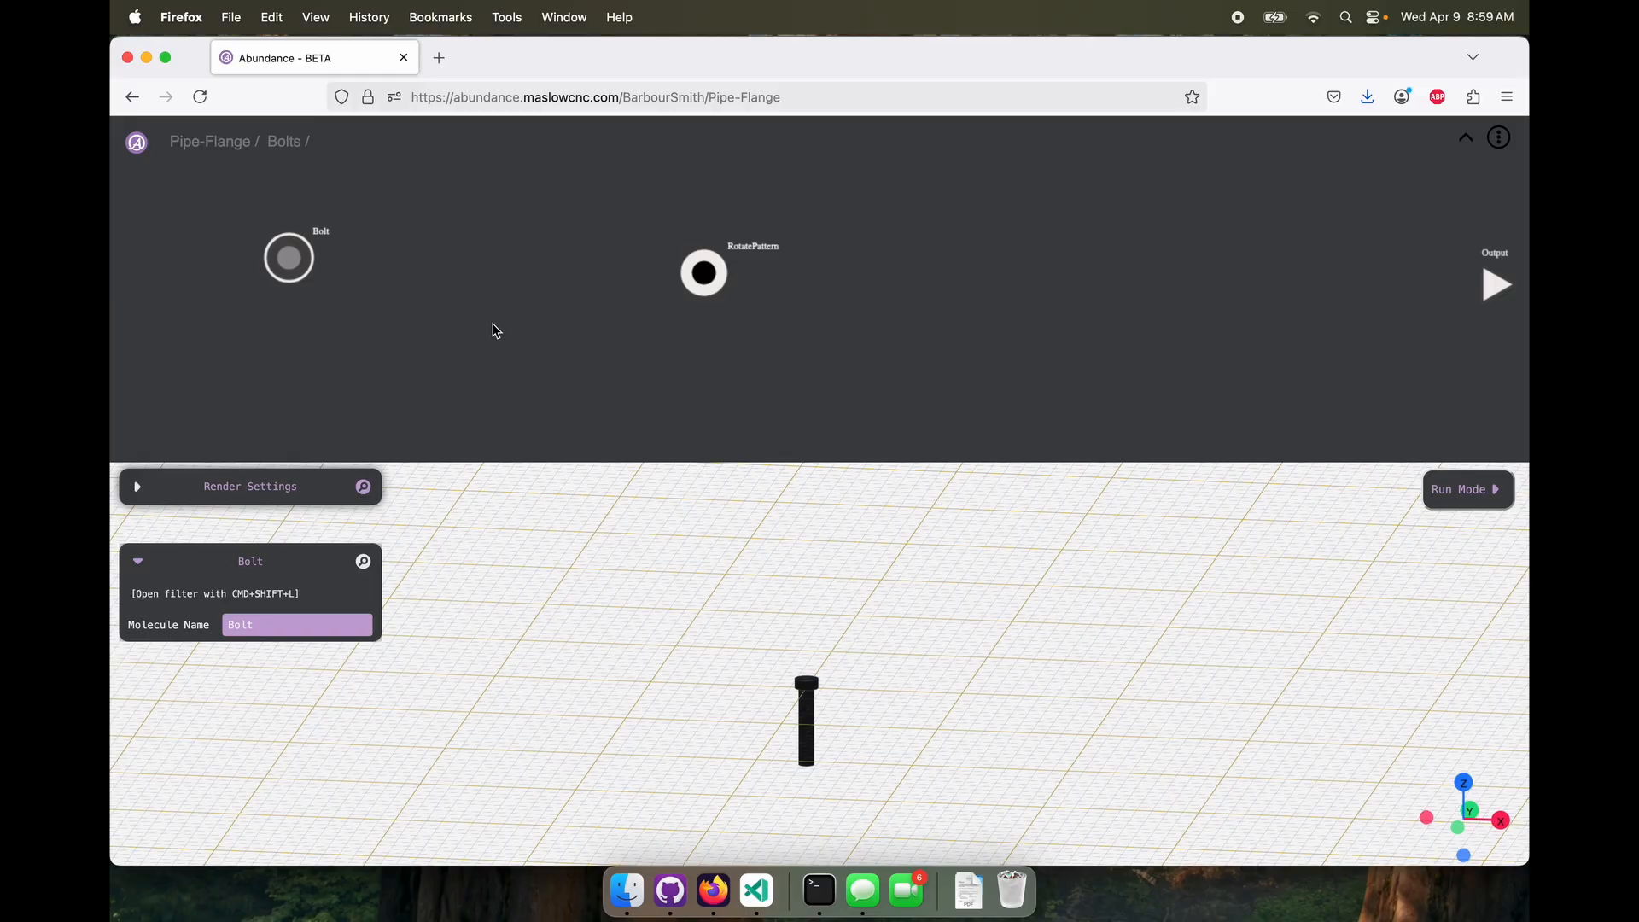
right_click(413, 325)
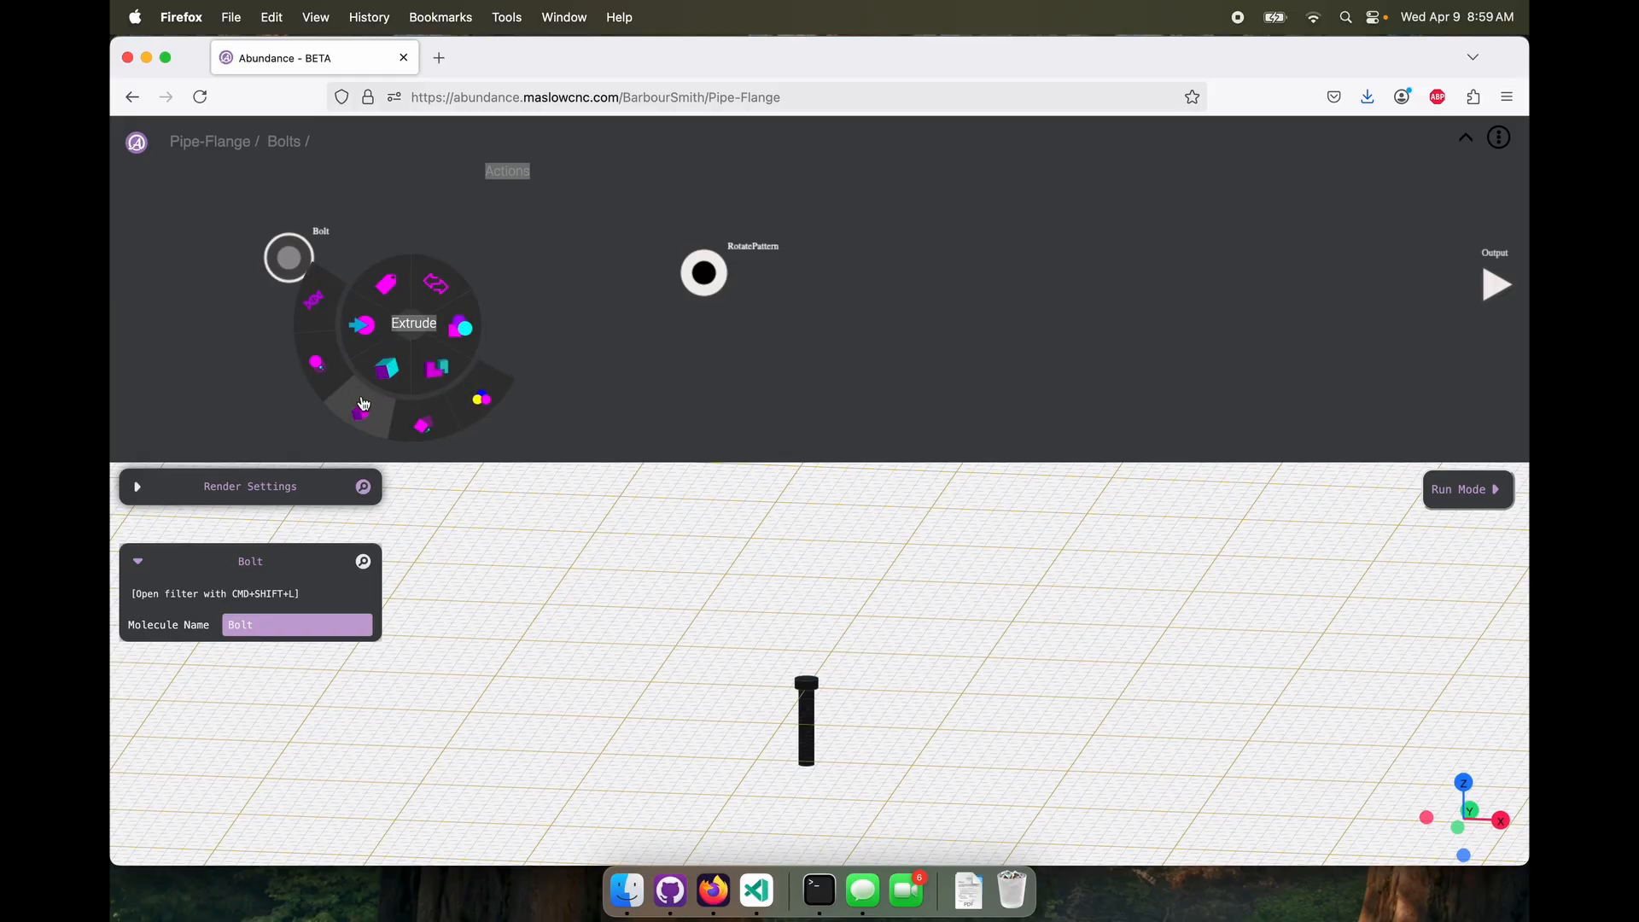
click(329, 374)
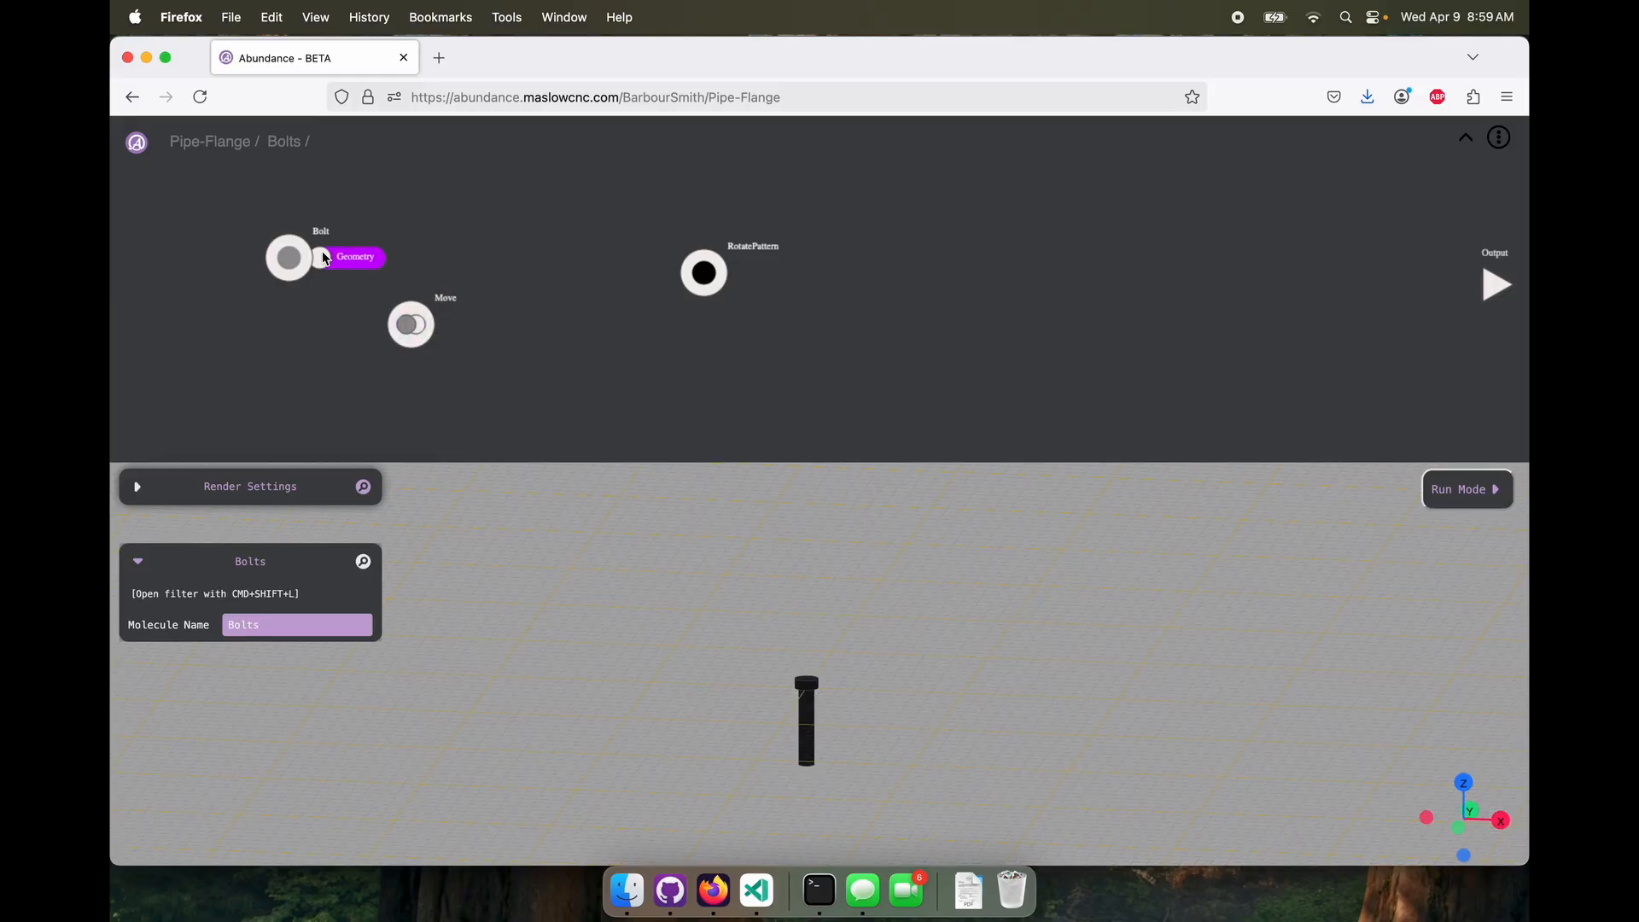
drag(322, 258, 469, 338)
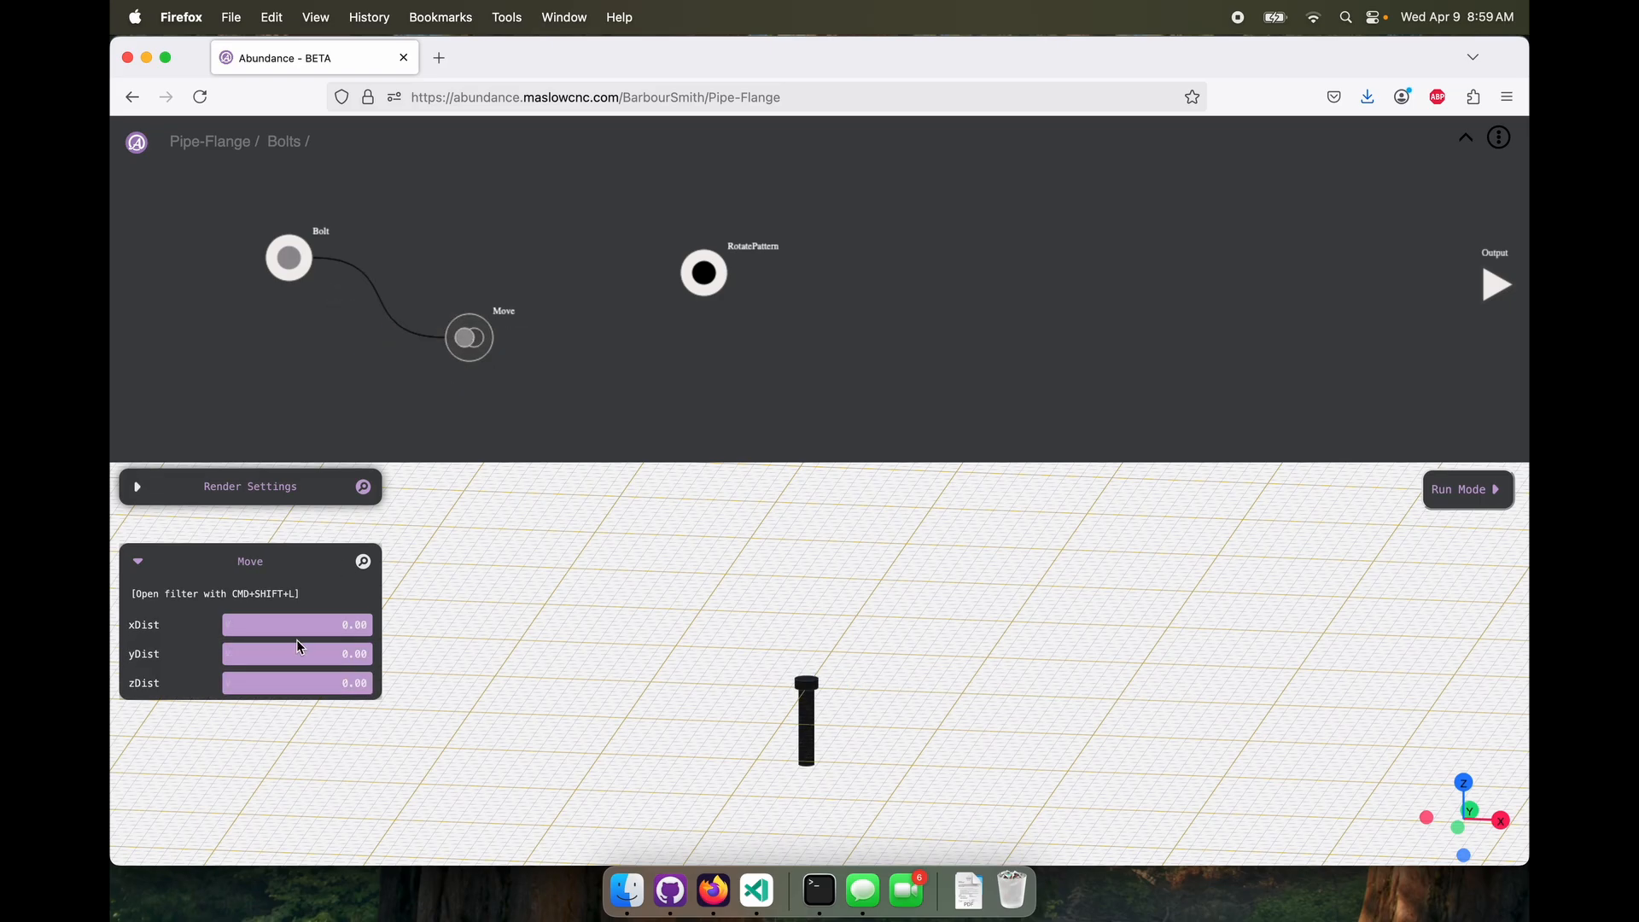
click(298, 683)
text(7)
key(Return)
click(285, 632)
text(130)
key(Return)
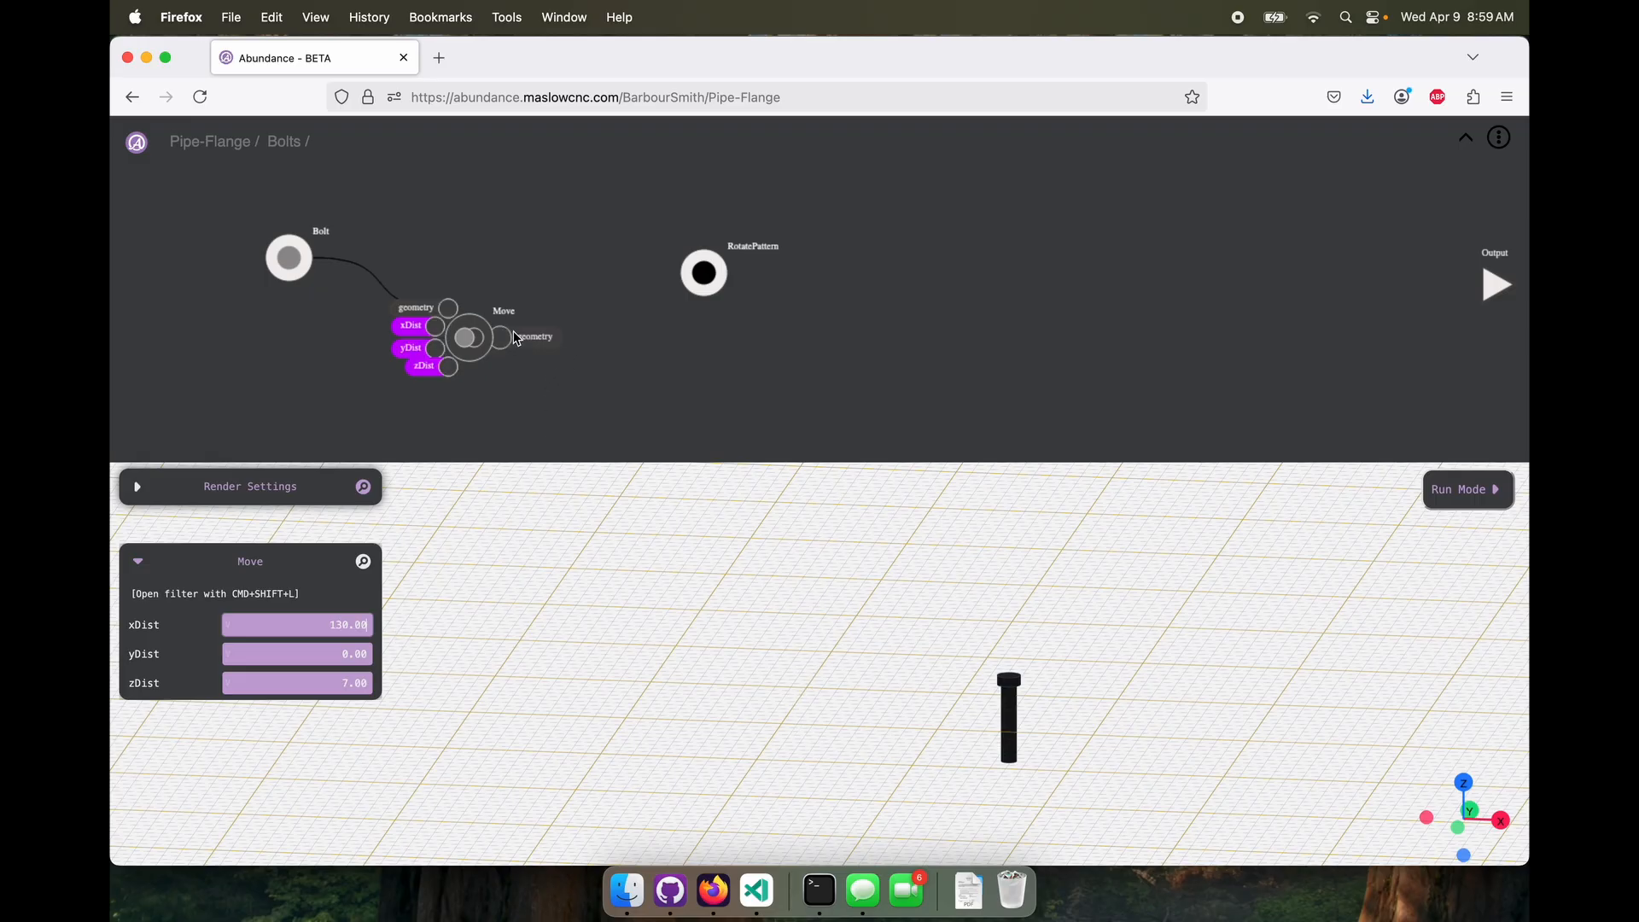
Delete the RotatePattern molecule and insert a fresh copy of RotatePattern from the GitHub molecules
click(701, 275)
key(Delete)
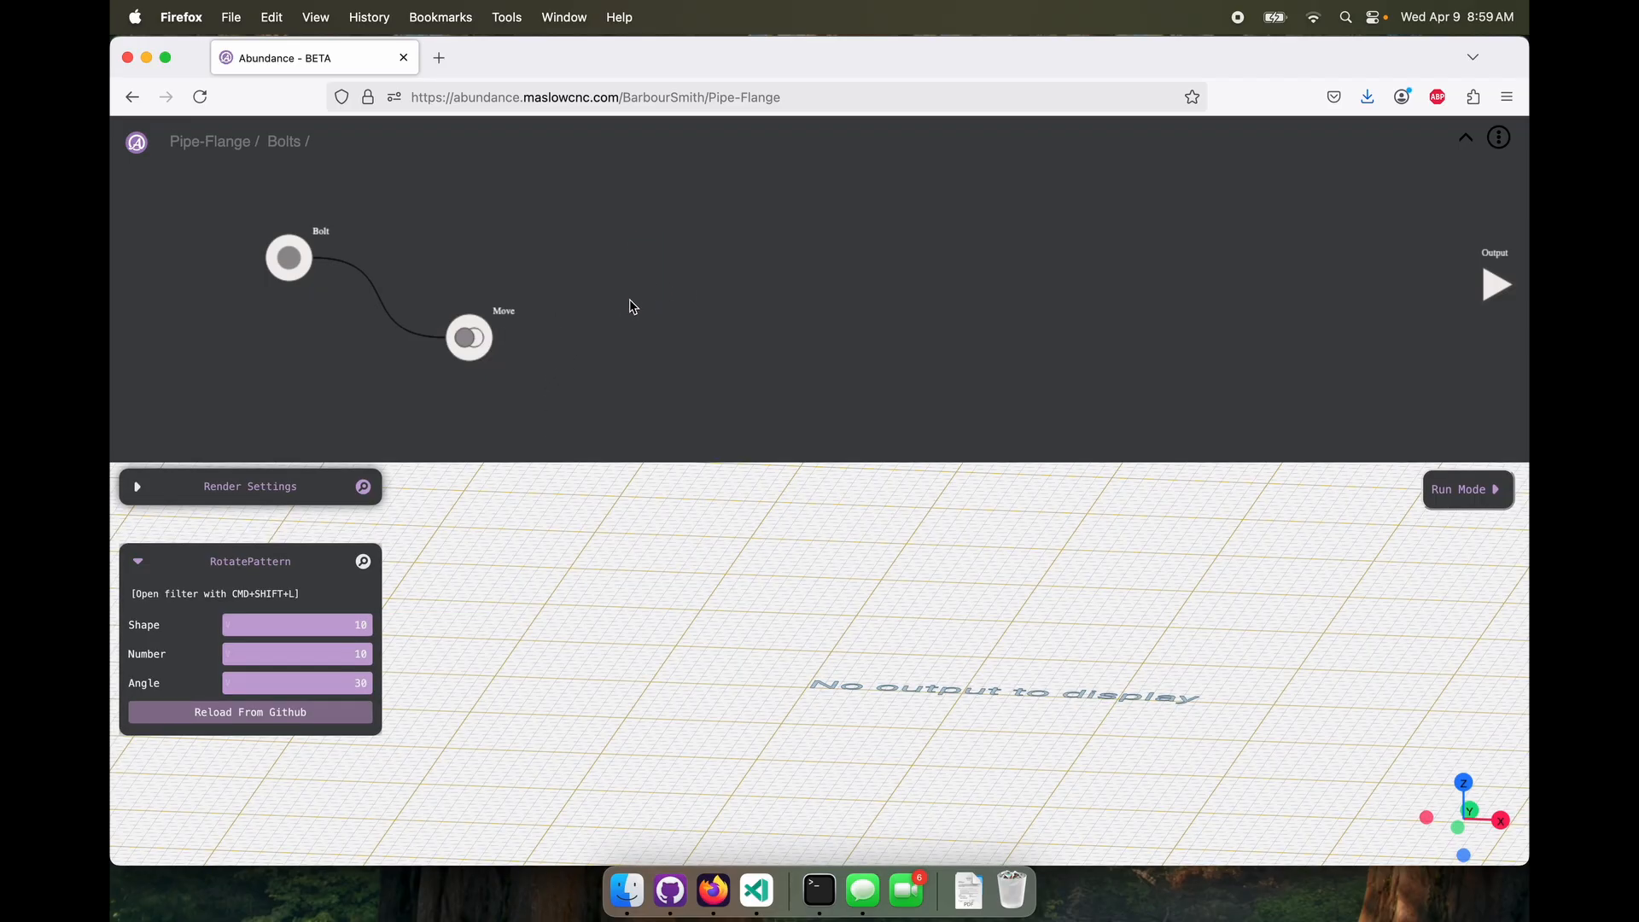
right_click(632, 303)
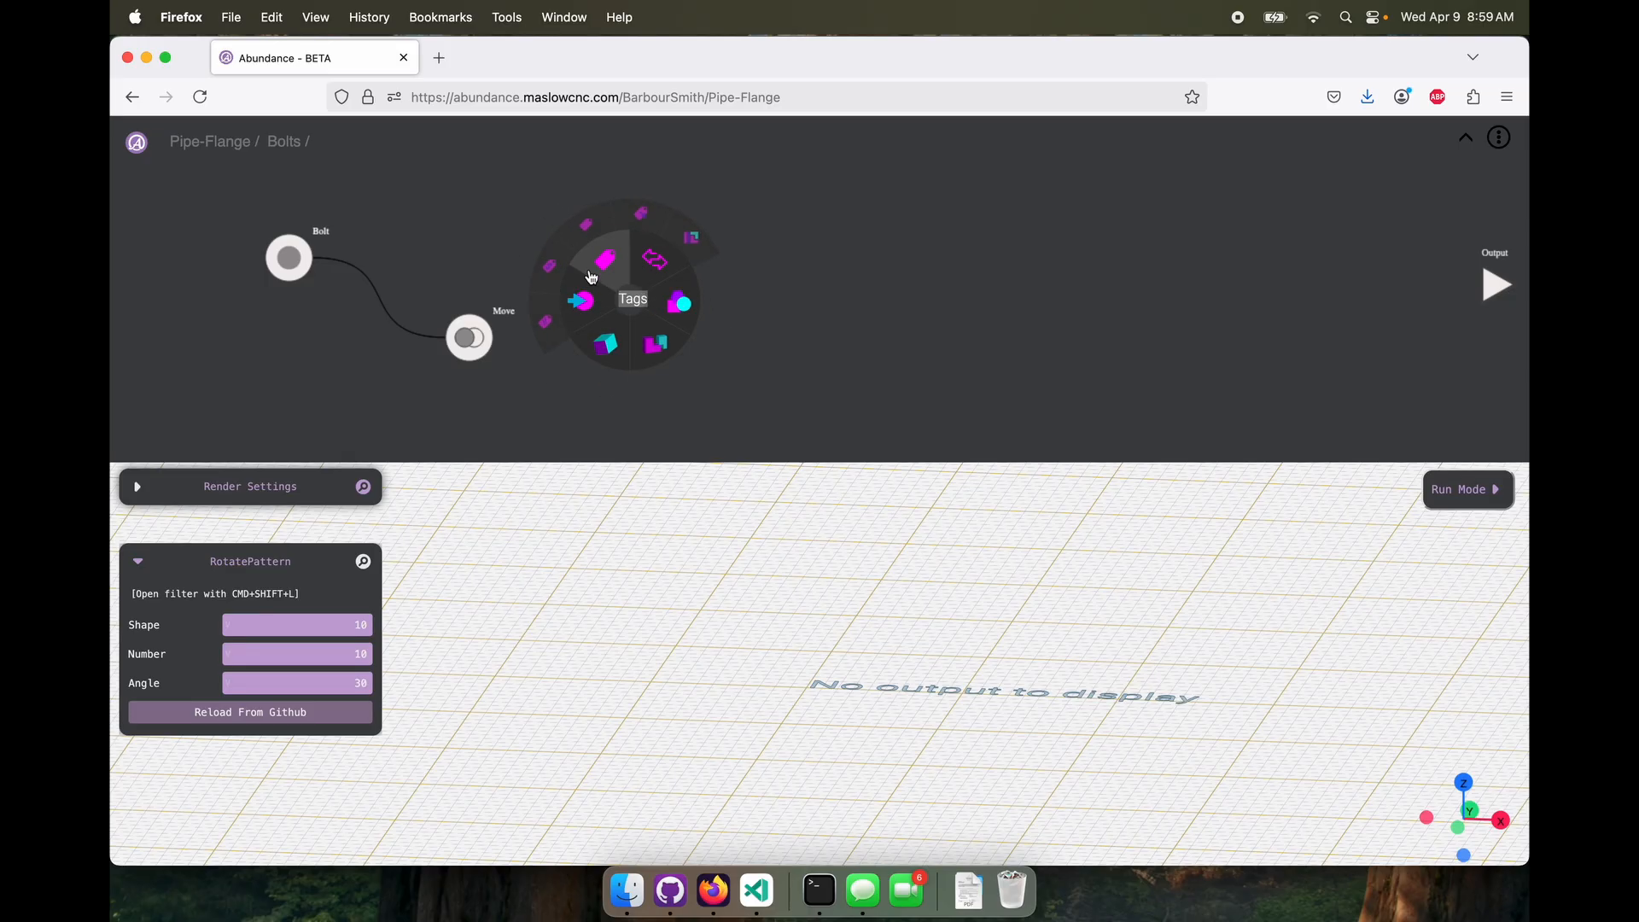
mouse_move(613, 338)
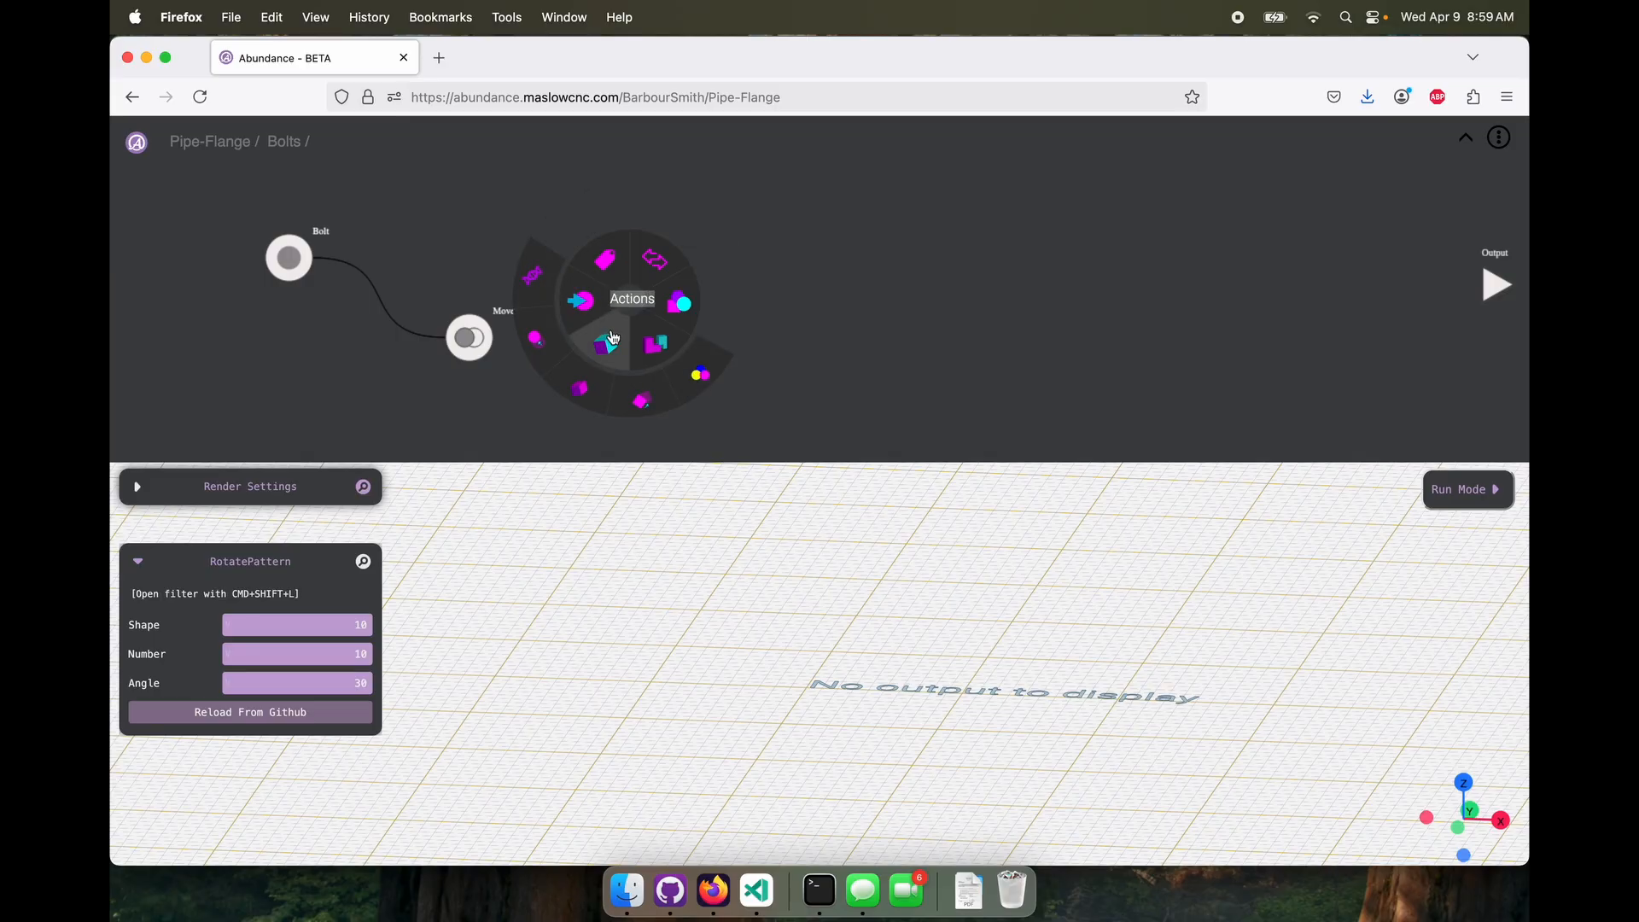
mouse_move(660, 271)
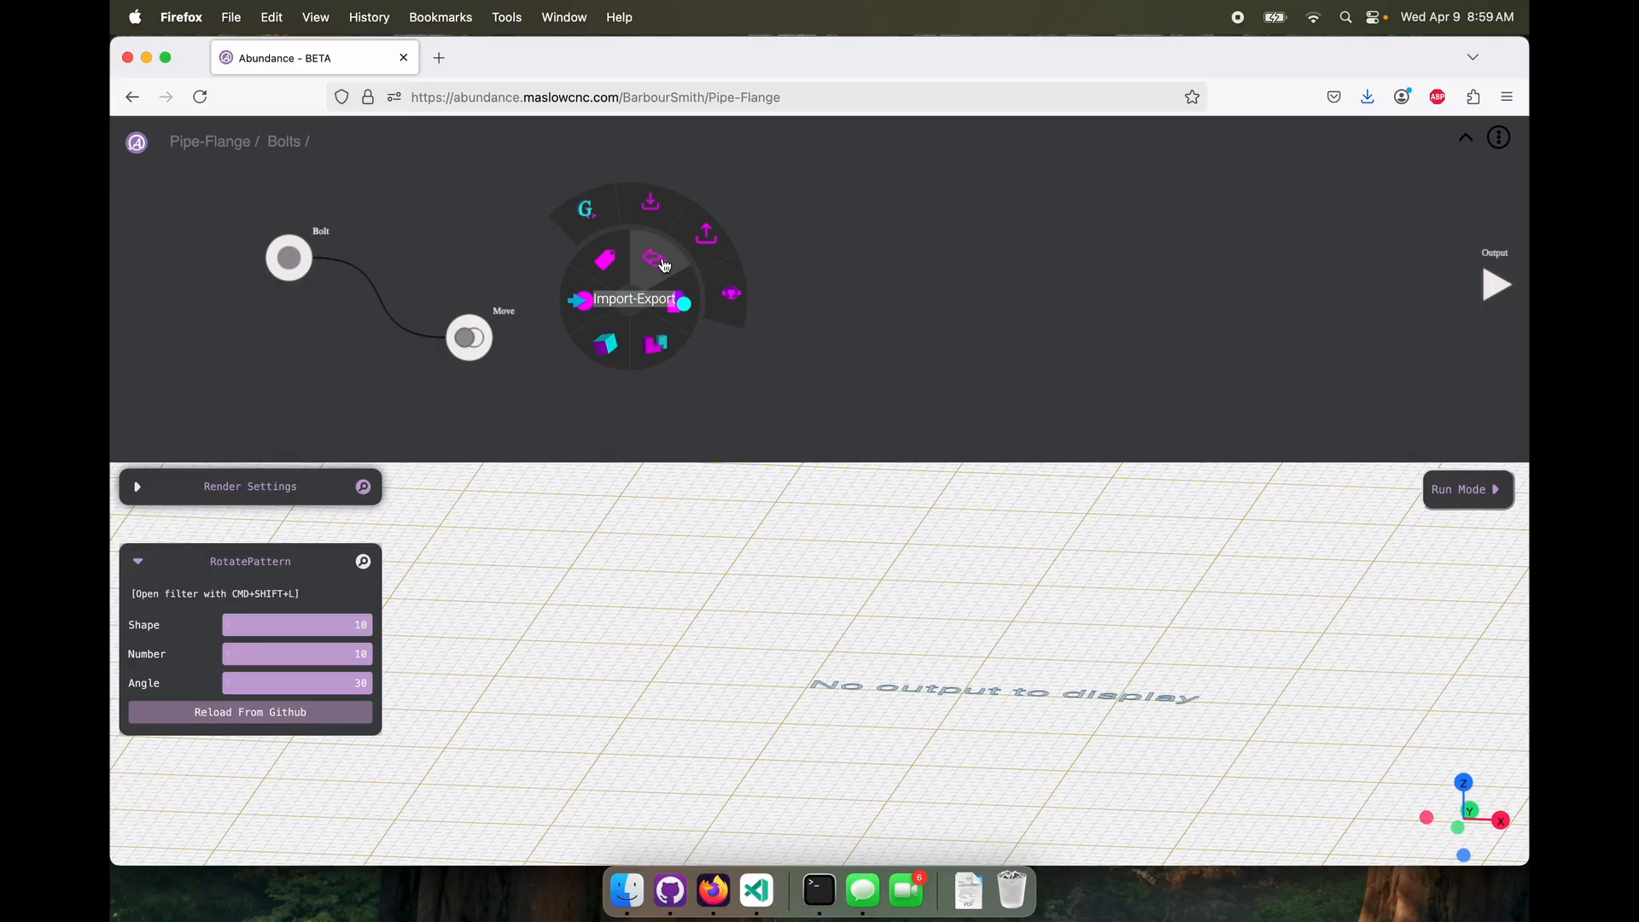
click(729, 290)
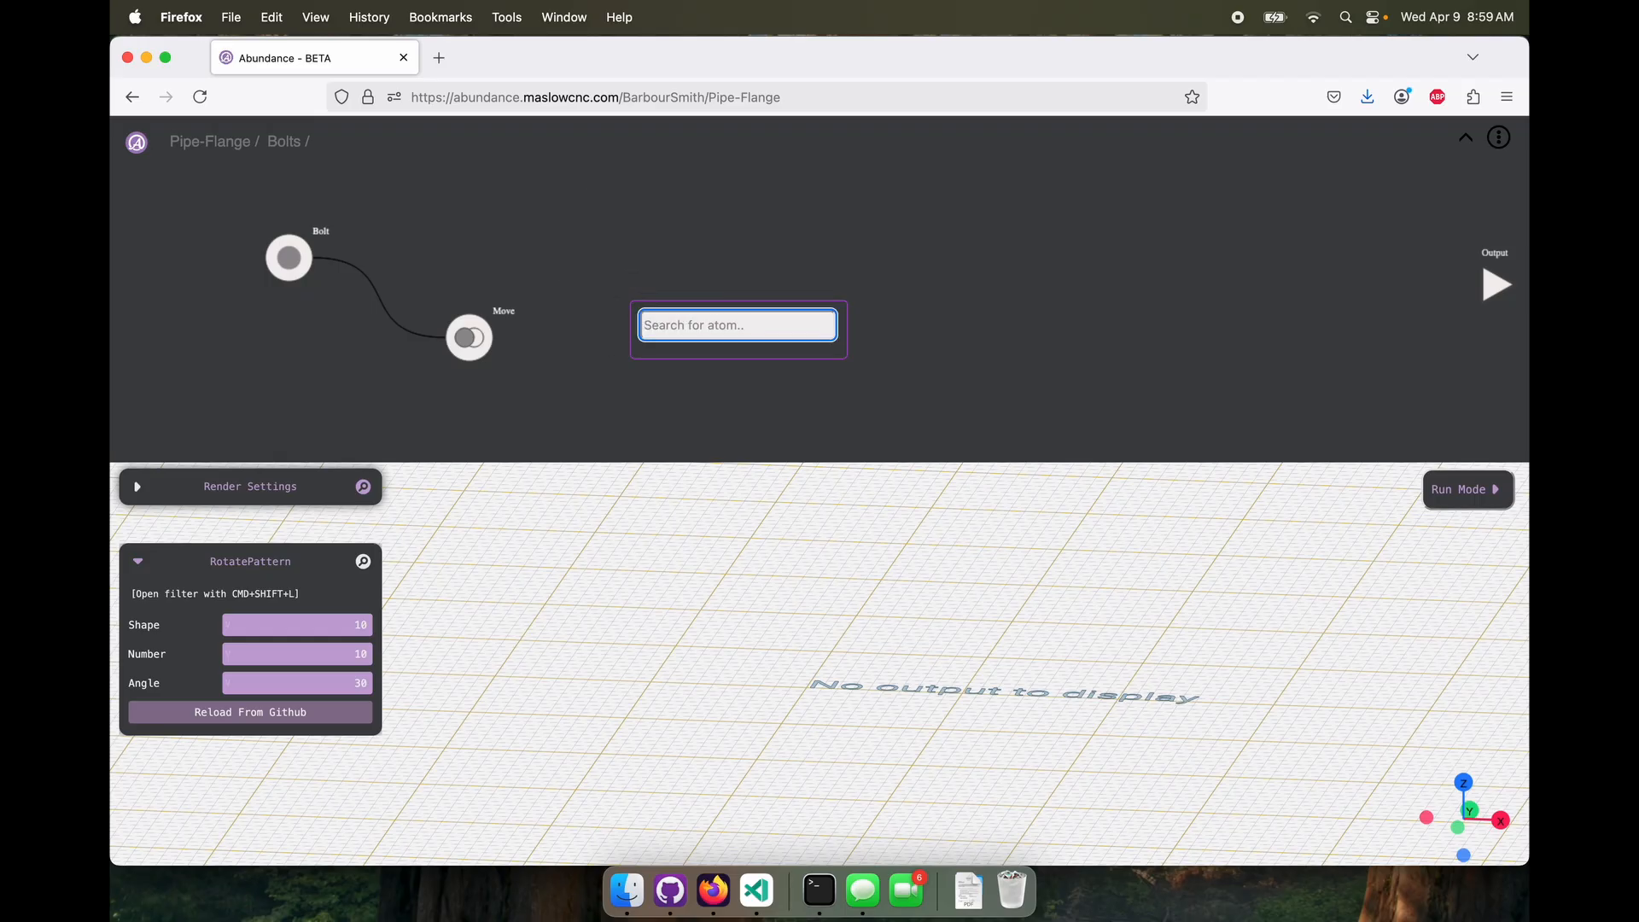
text(rotate)
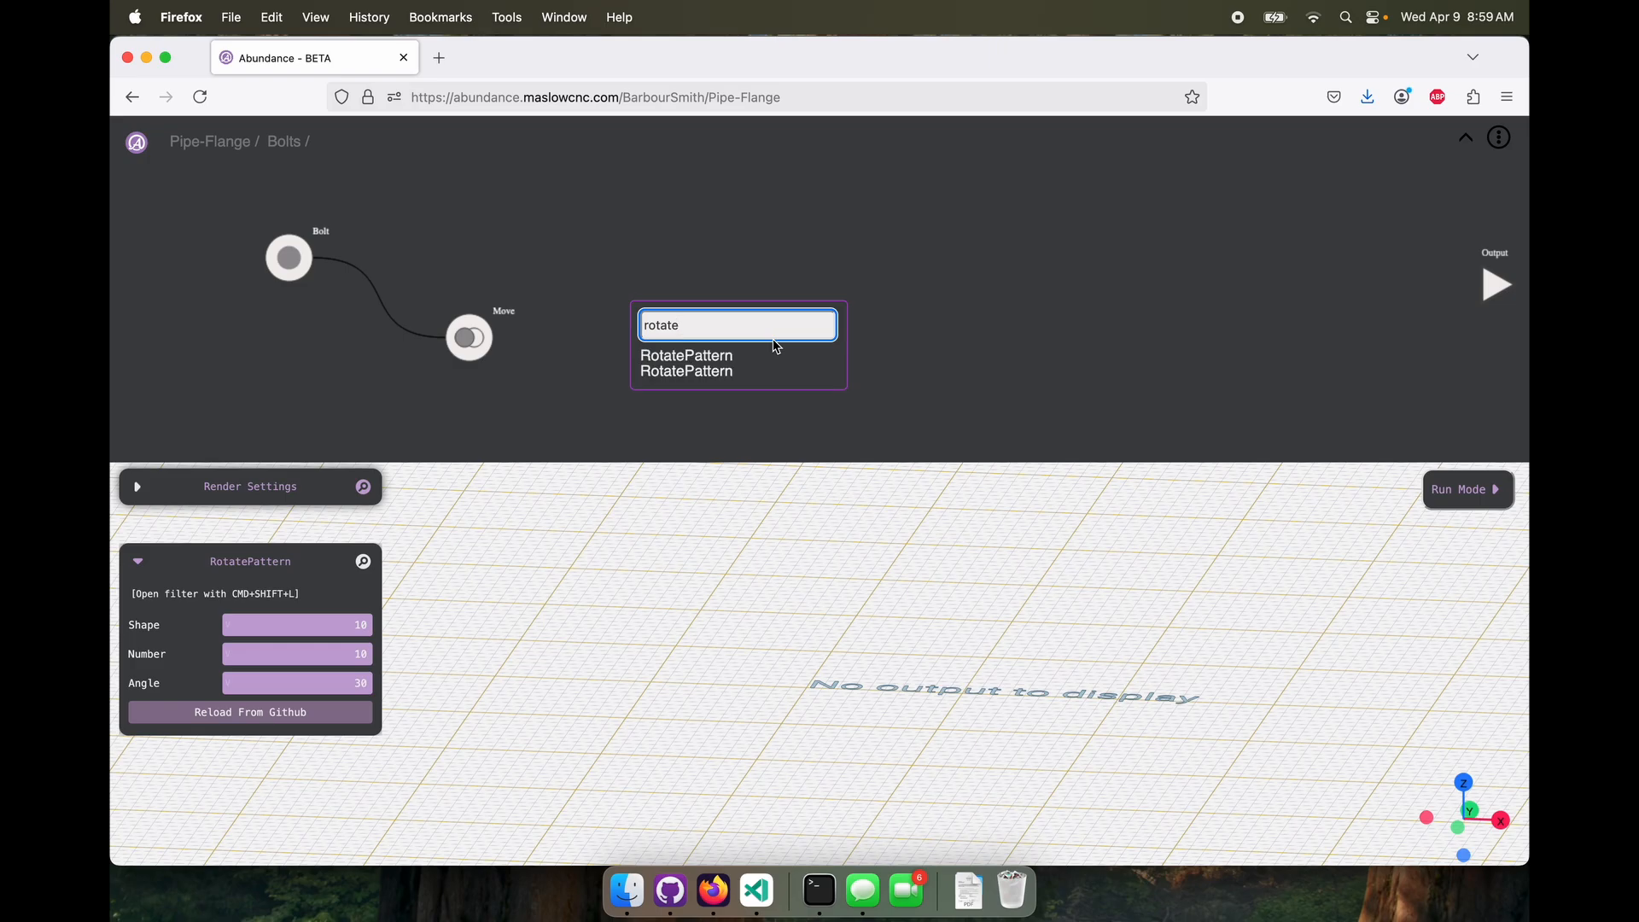
mouse_move(719, 353)
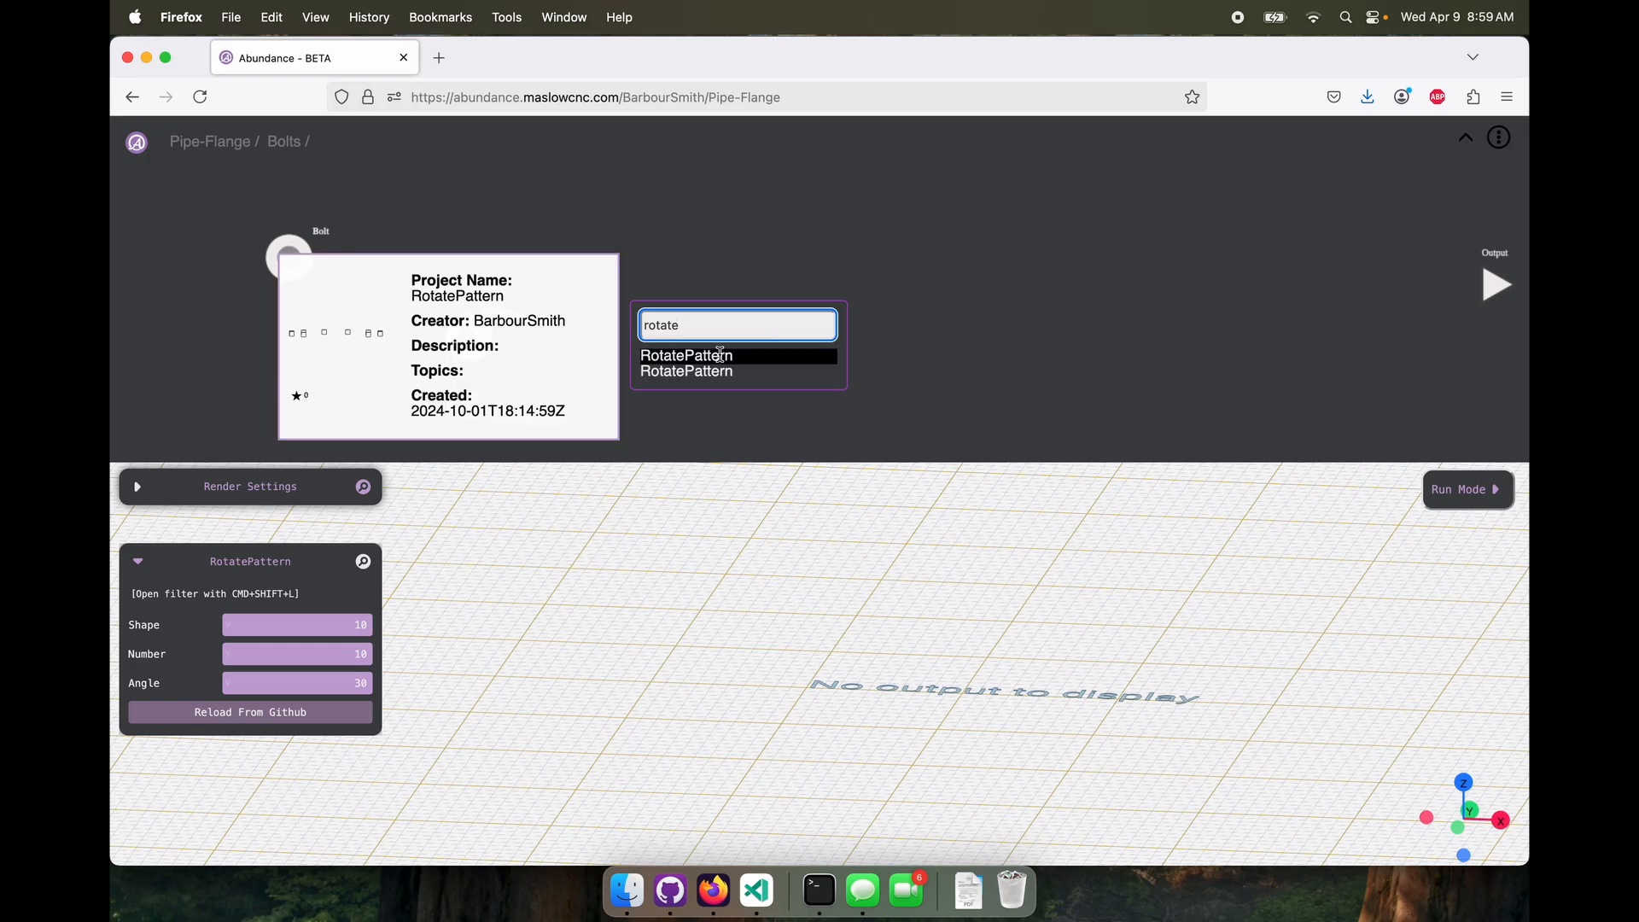
click(720, 354)
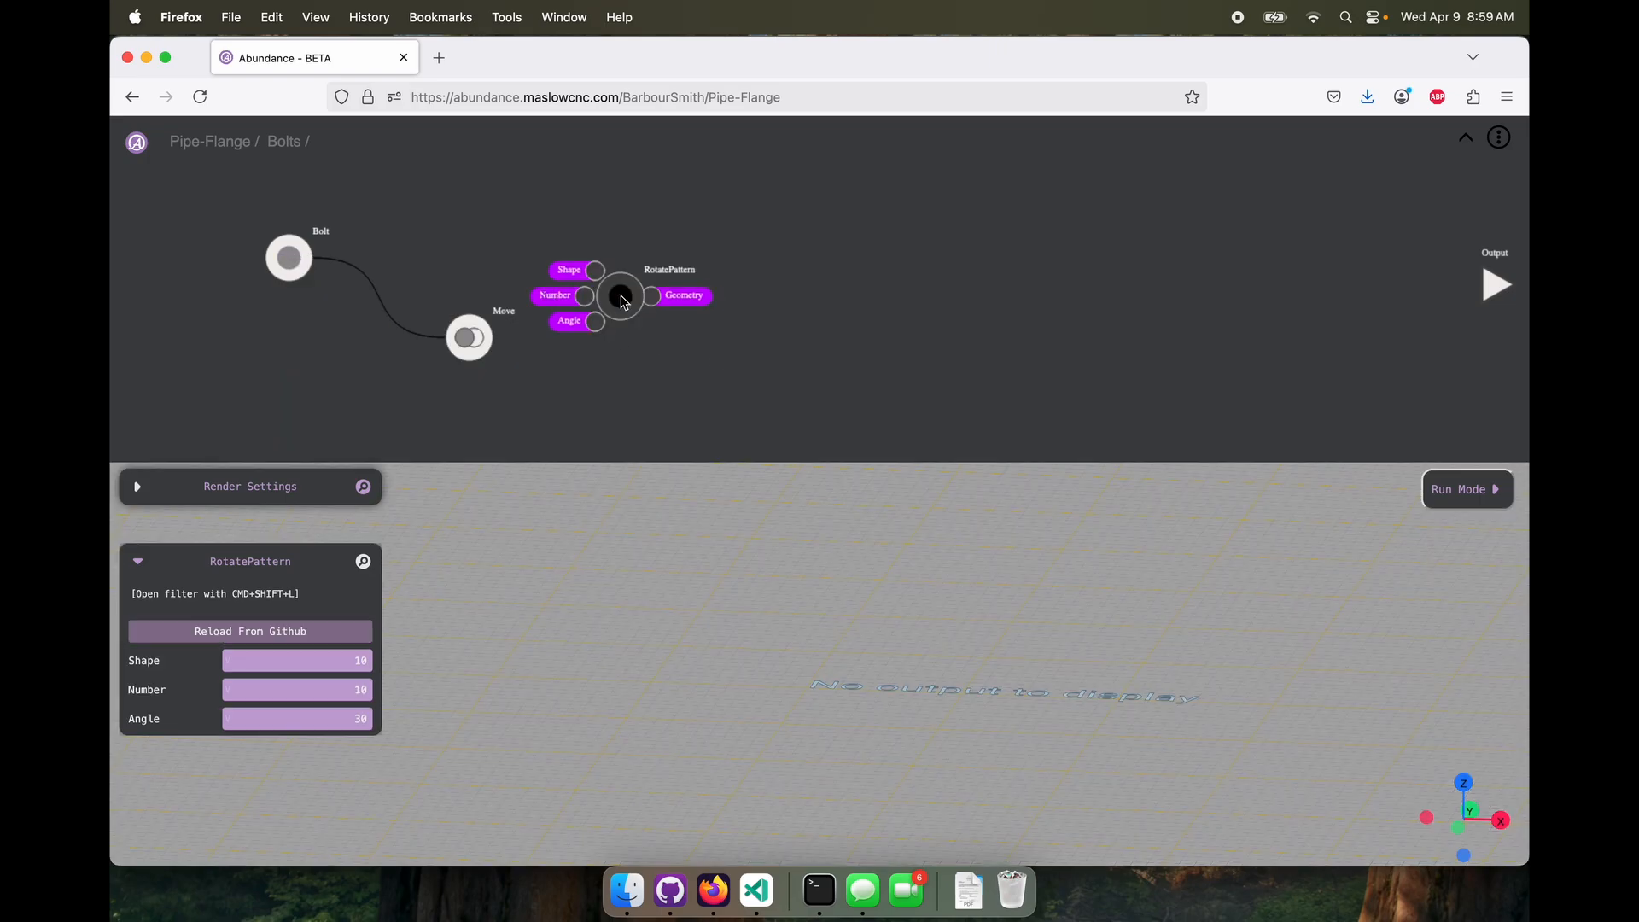
Reposition the RotatePattern molecule and connect the Move node's output to its Shape input
drag(624, 301, 802, 300)
drag(492, 338, 774, 271)
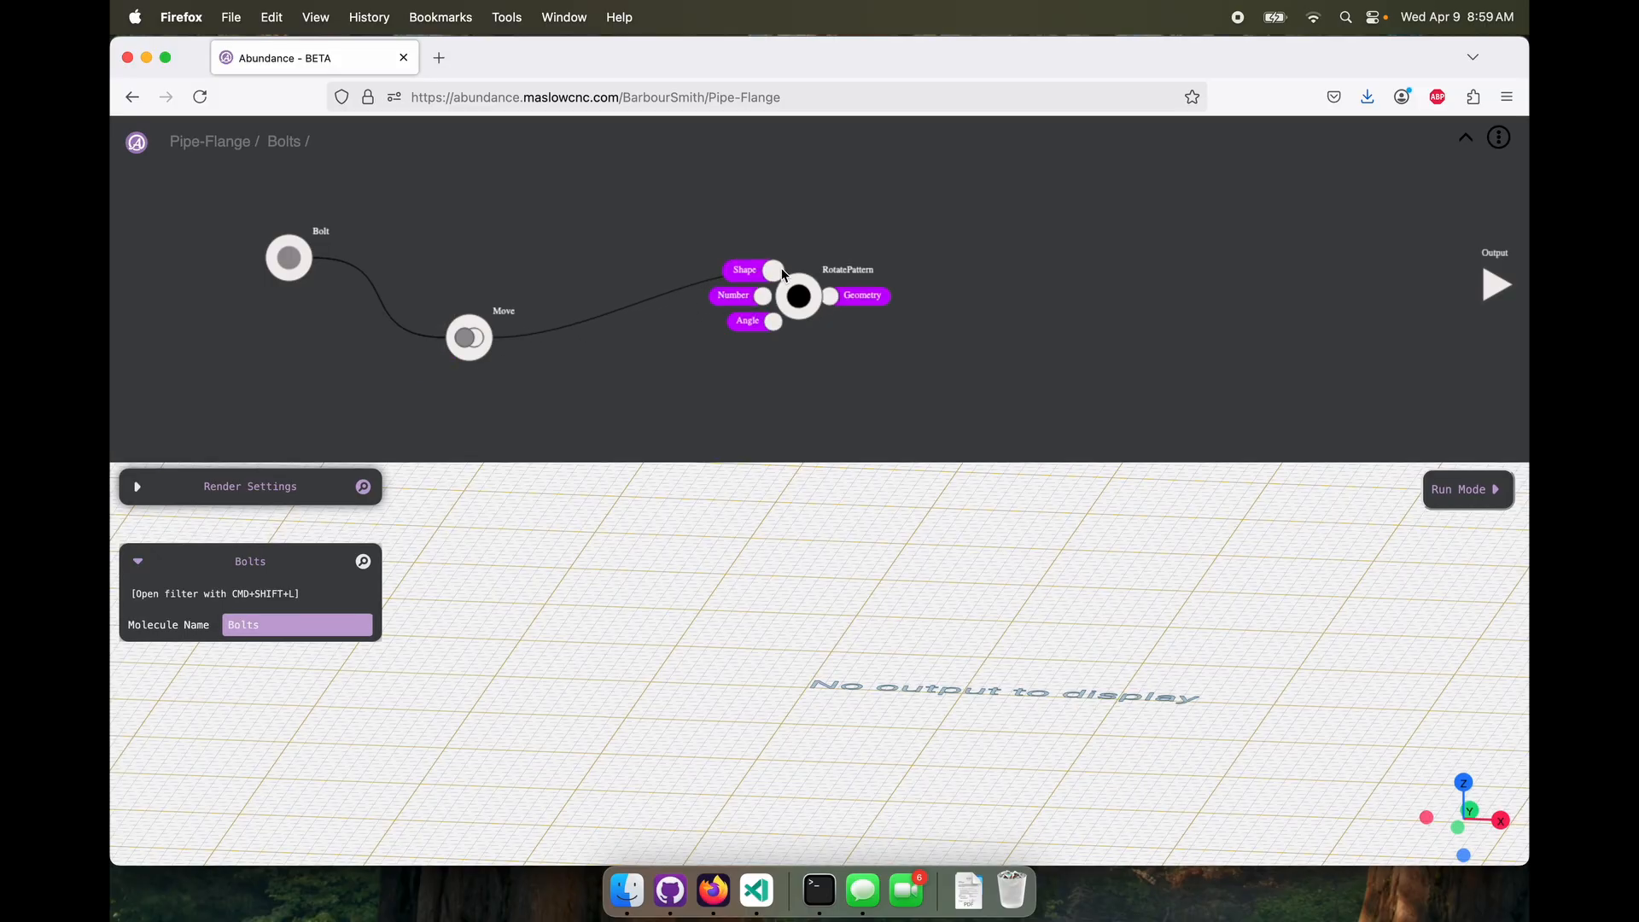
click(793, 286)
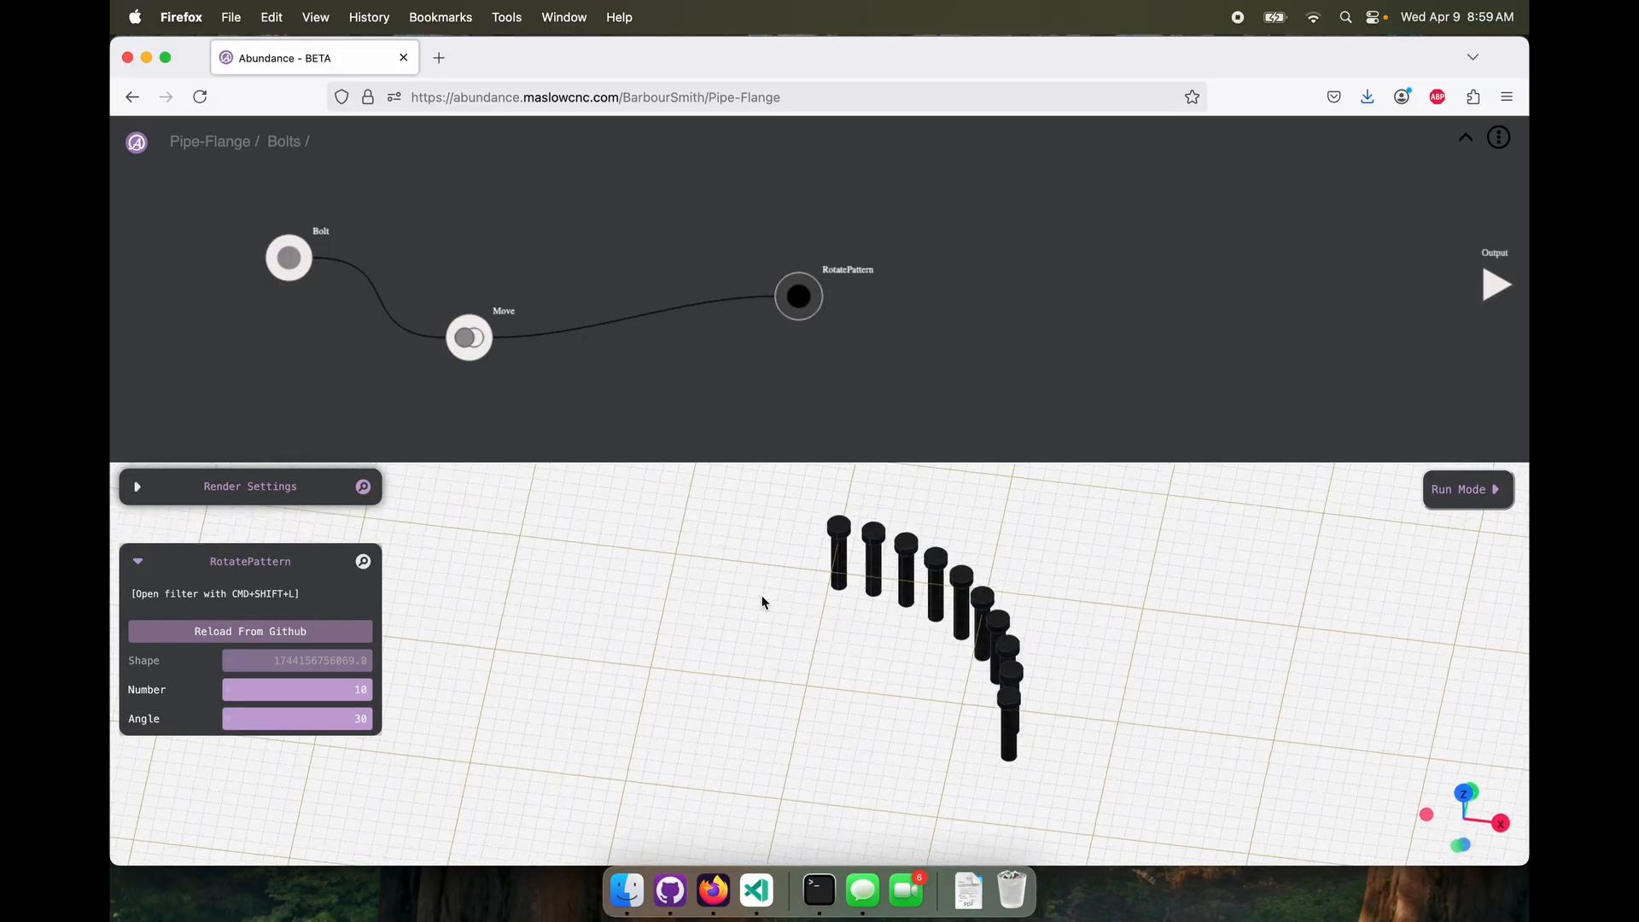
drag(762, 596, 734, 607)
scroll(735, 607, down, 8)
mouse_move(789, 313)
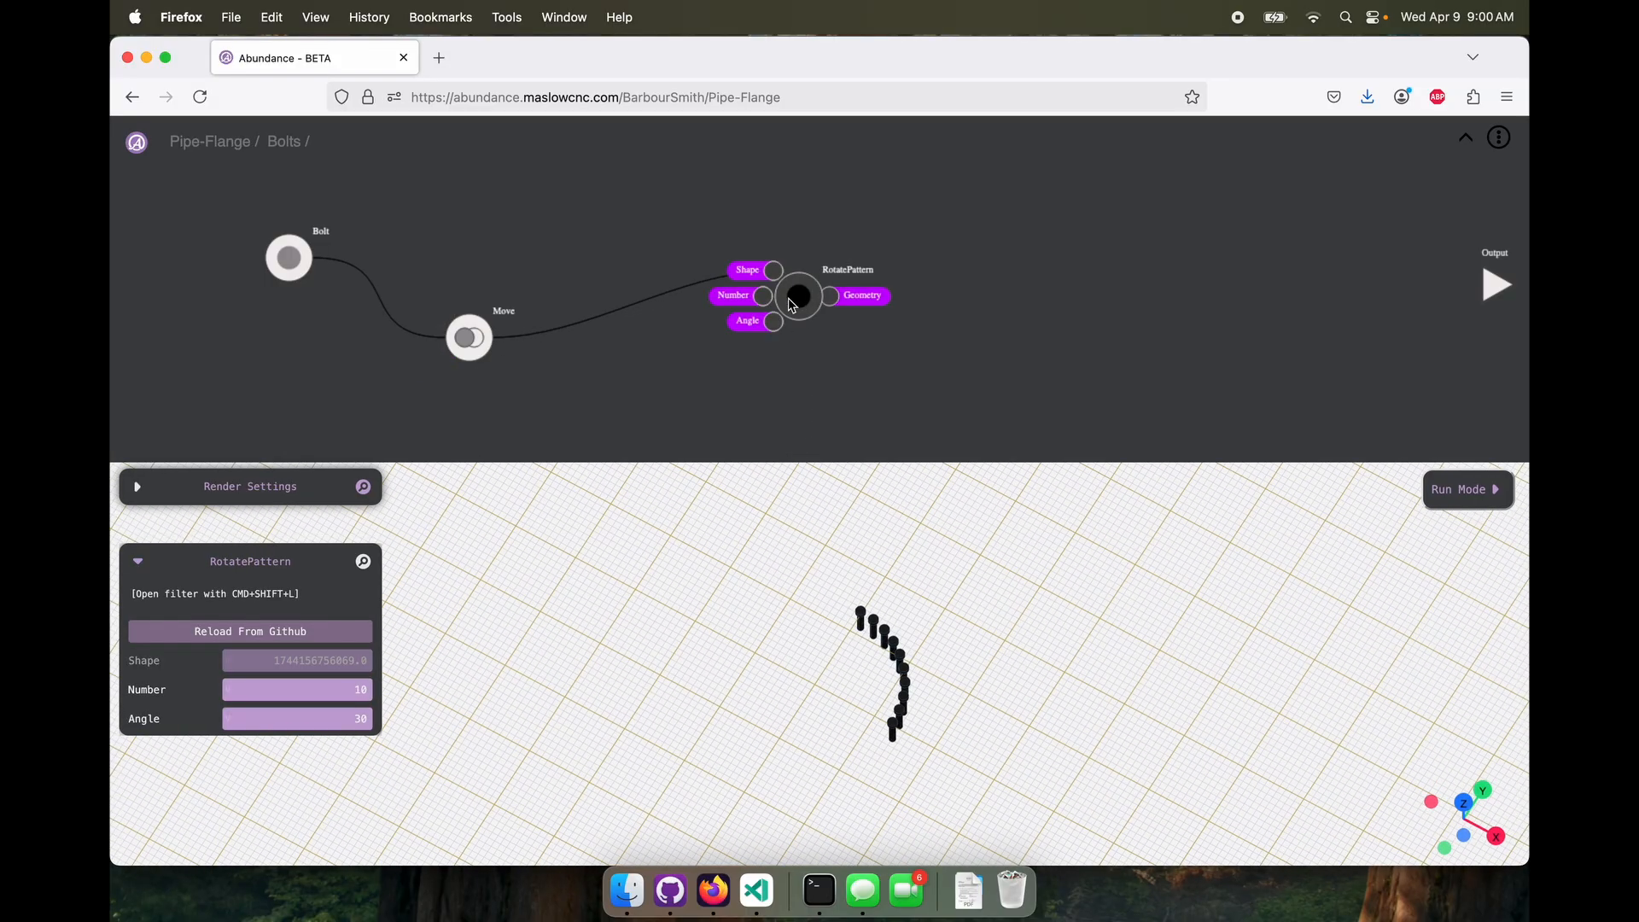
drag(792, 305, 719, 283)
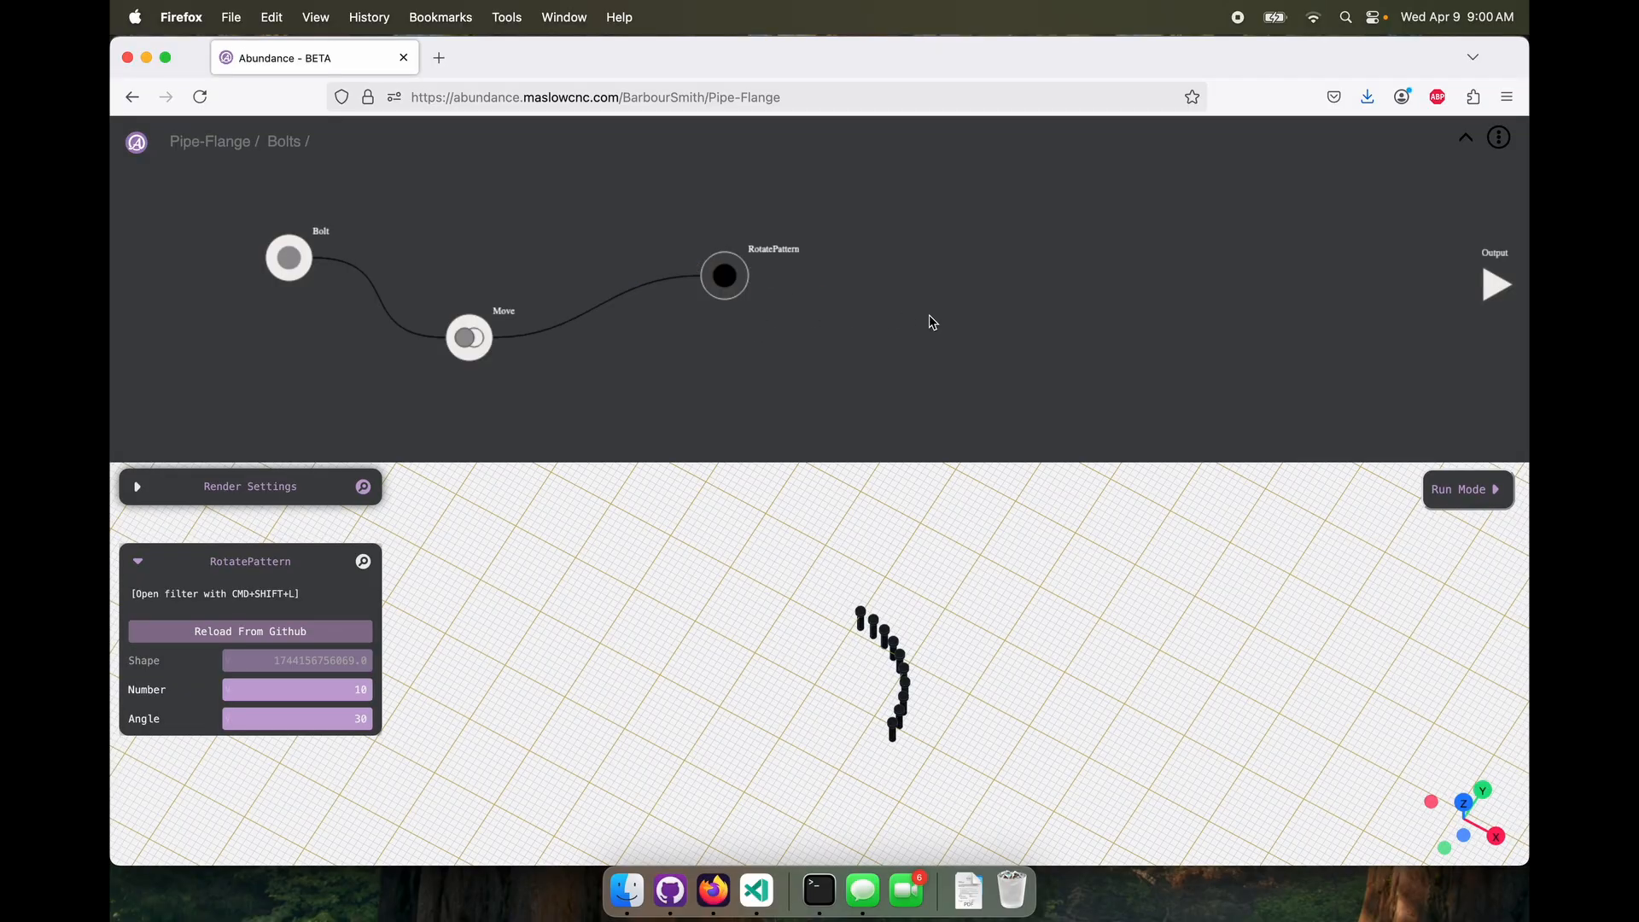
Set the RotatePattern's Number to 6 and its Angle to 60 to spread the bolts around a full circle
drag(754, 629, 789, 649)
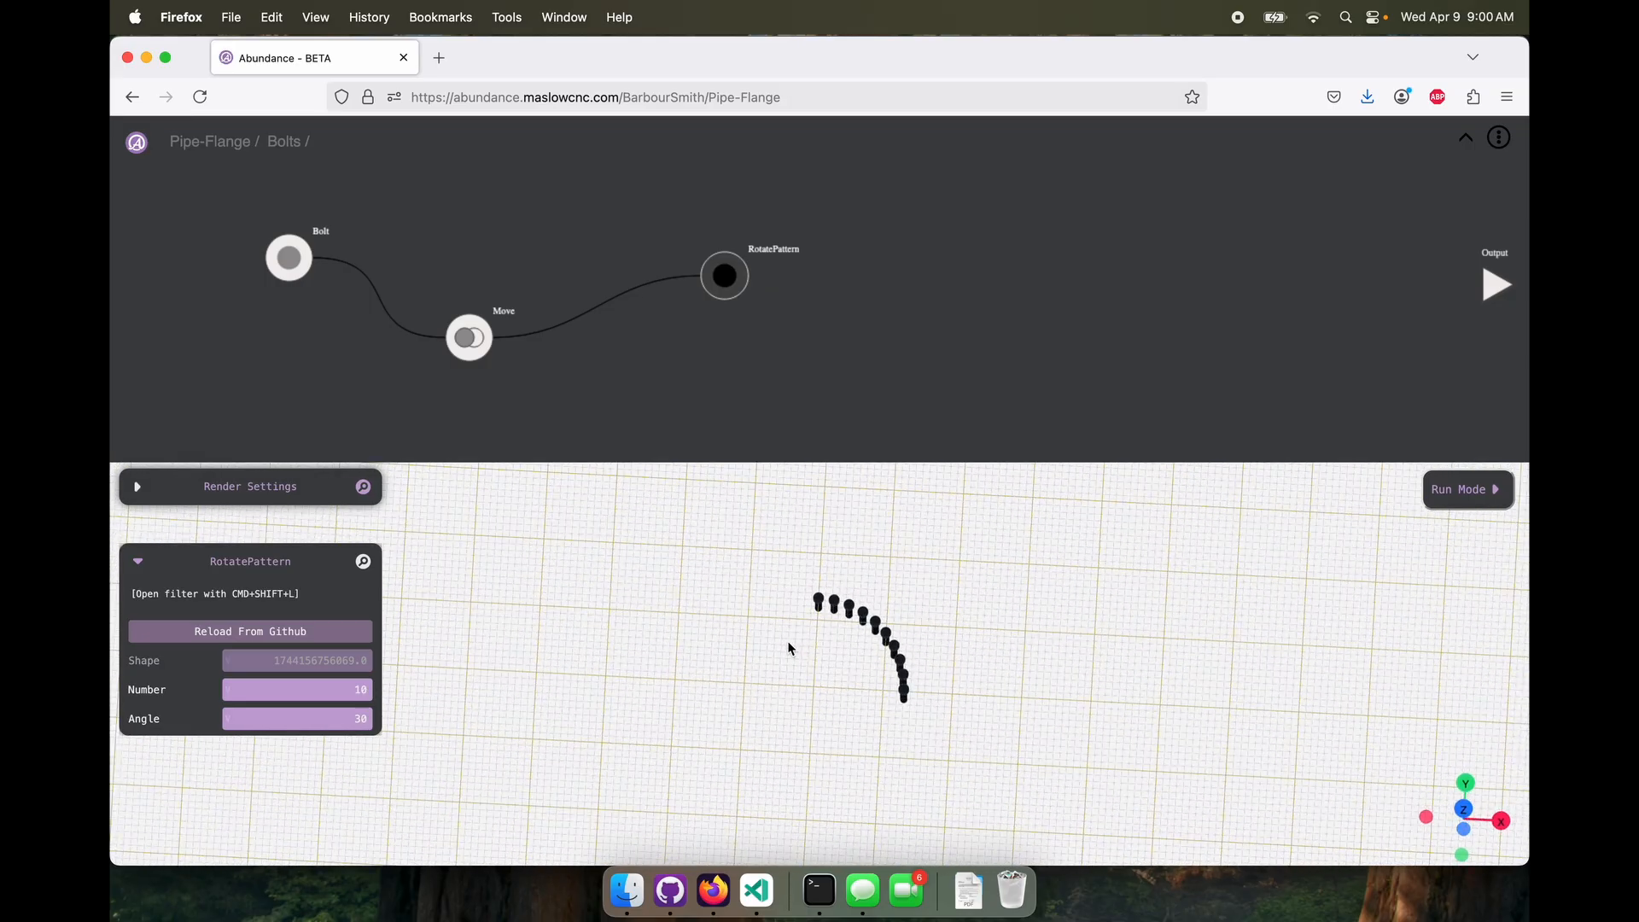
mouse_move(912, 637)
mouse_down()
mouse_move(877, 640)
mouse_move(911, 643)
mouse_up()
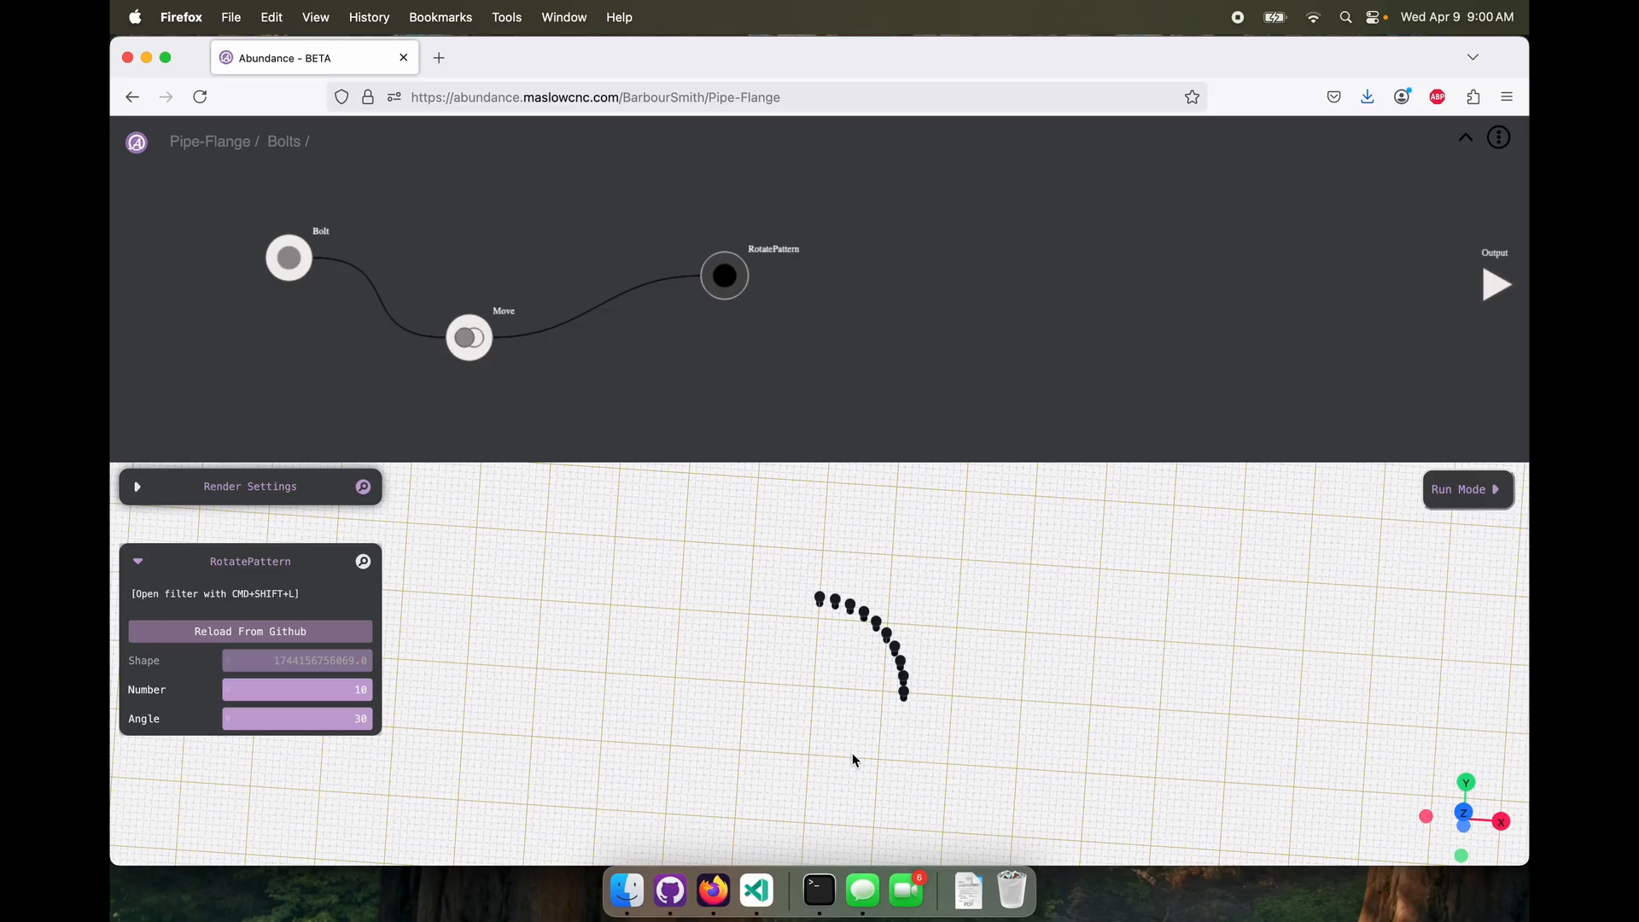
mouse_move(852, 753)
mouse_down()
mouse_move(848, 706)
mouse_move(824, 742)
mouse_up()
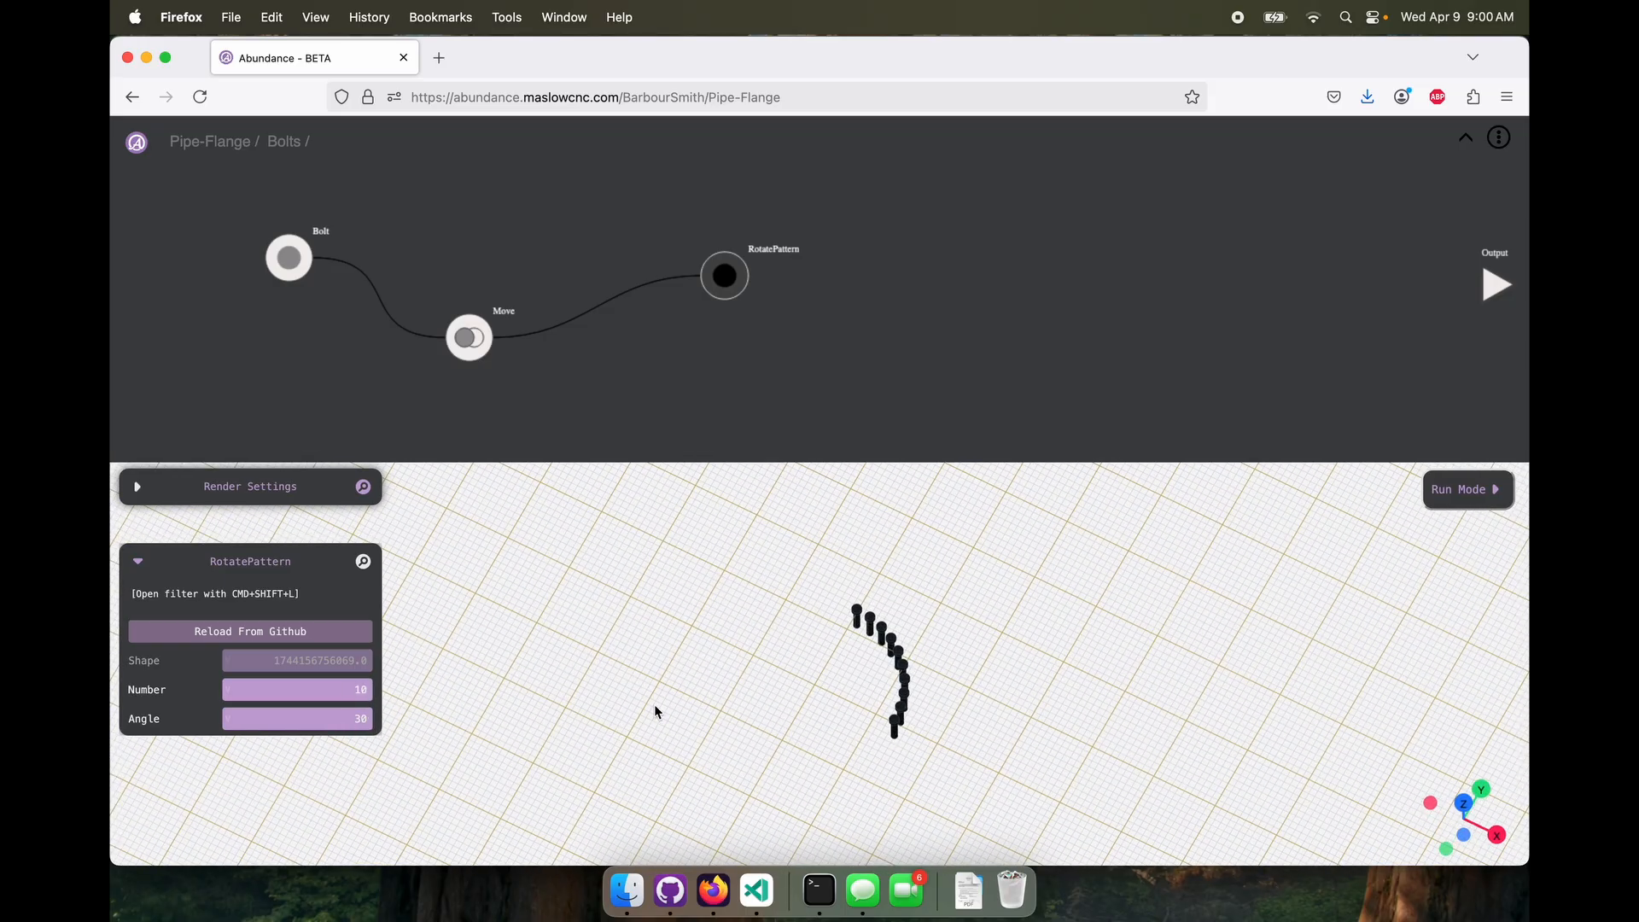
drag(654, 704, 834, 703)
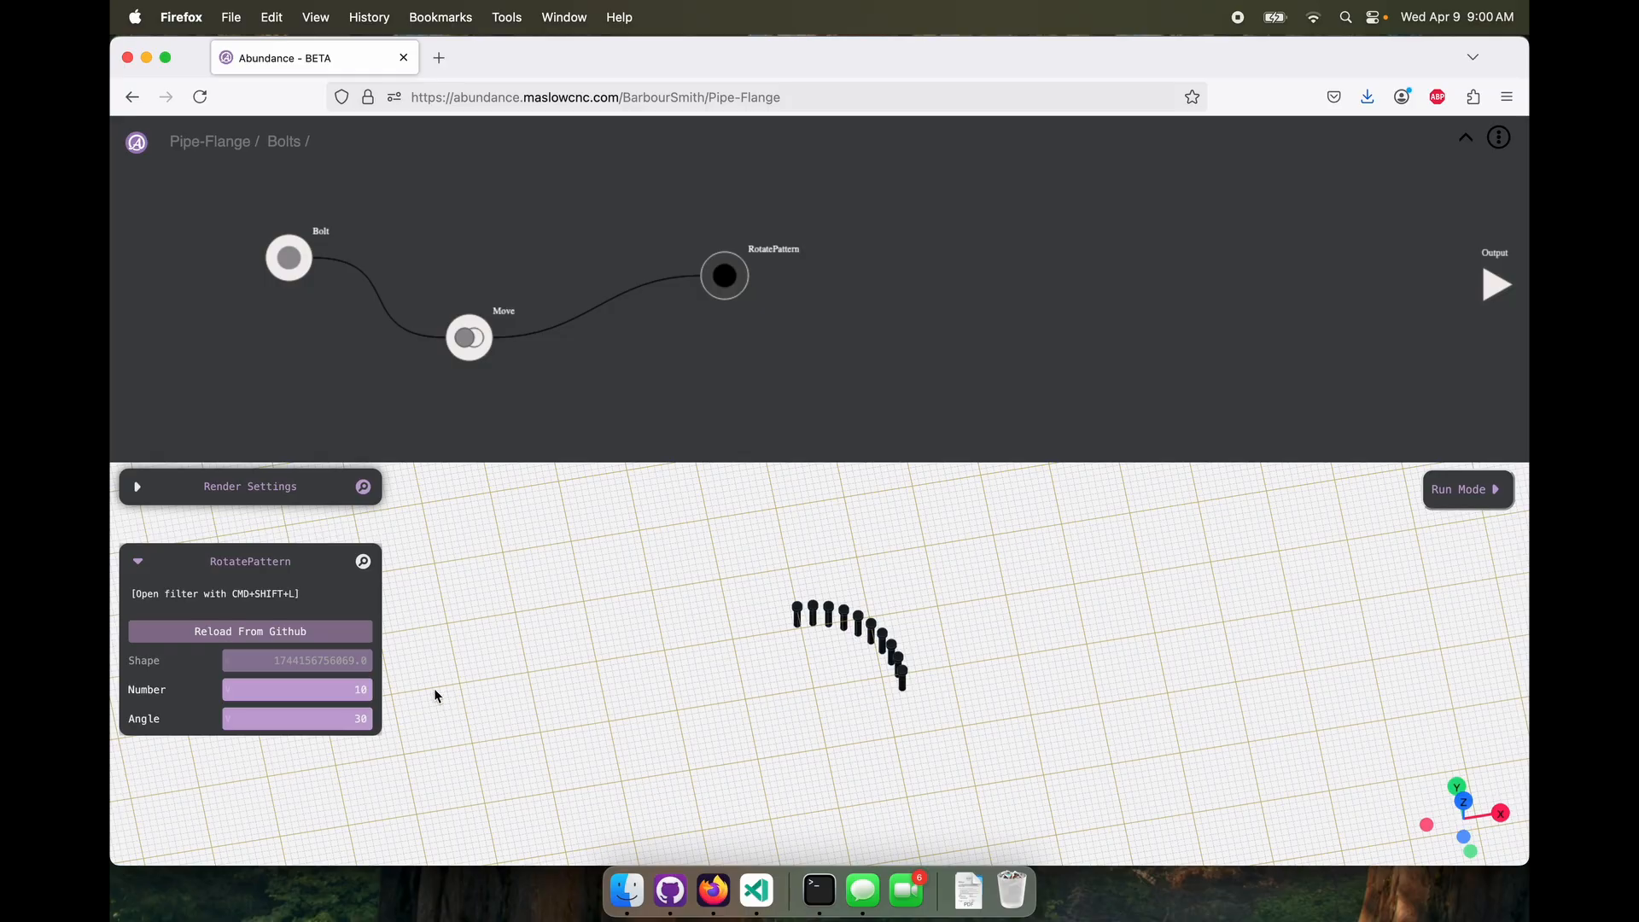
drag(330, 689, 401, 718)
text(6)
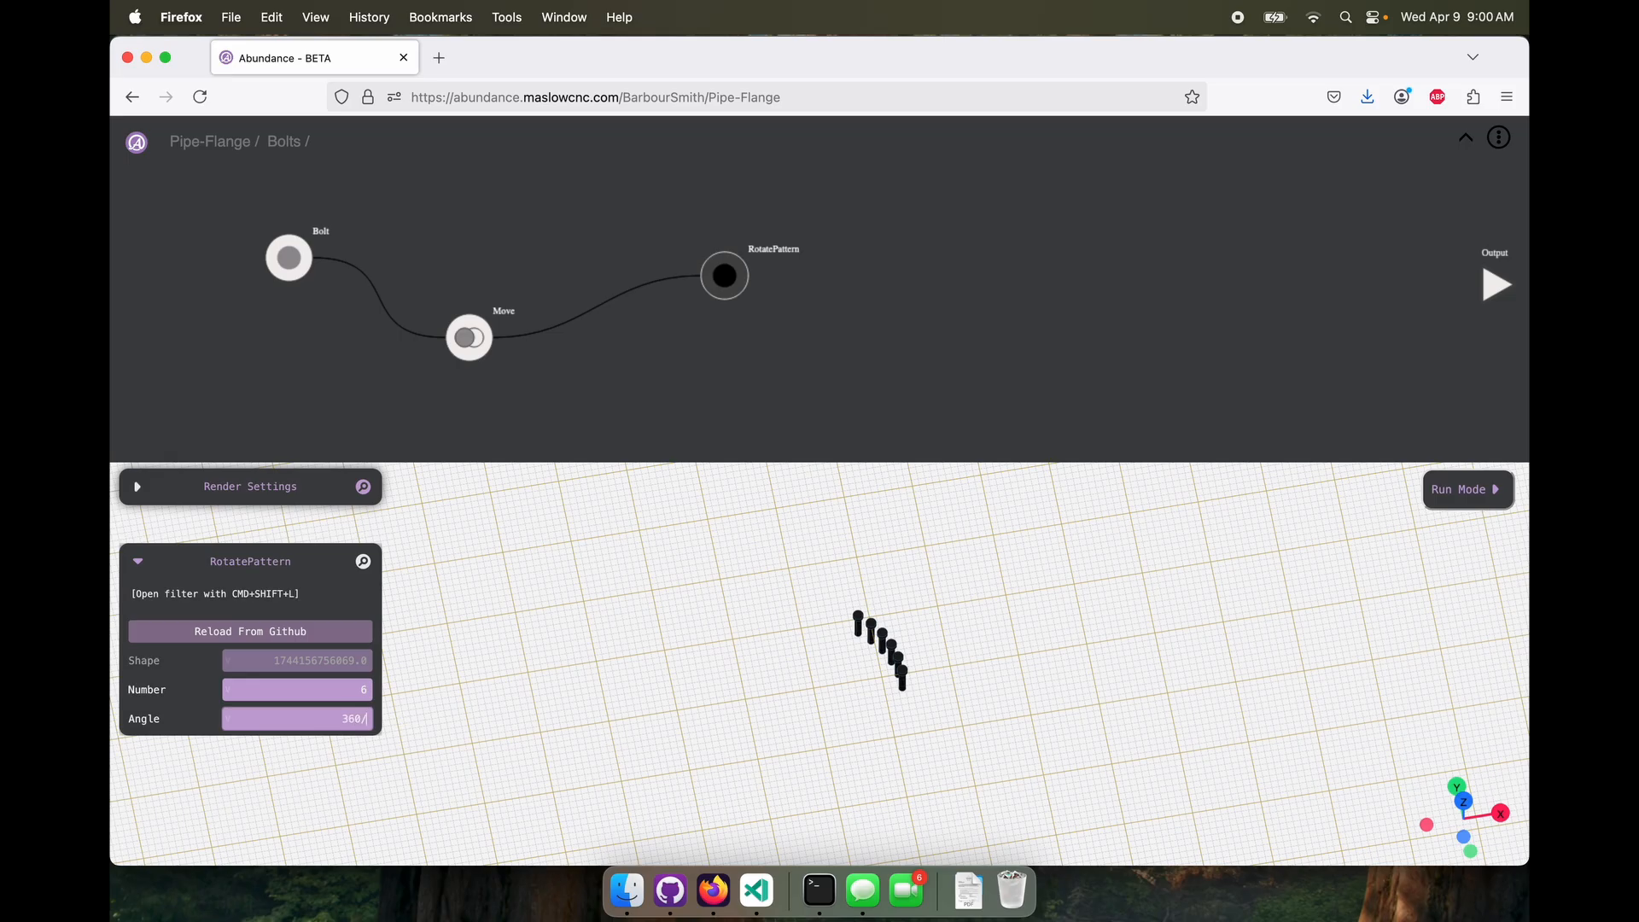
key(Return)
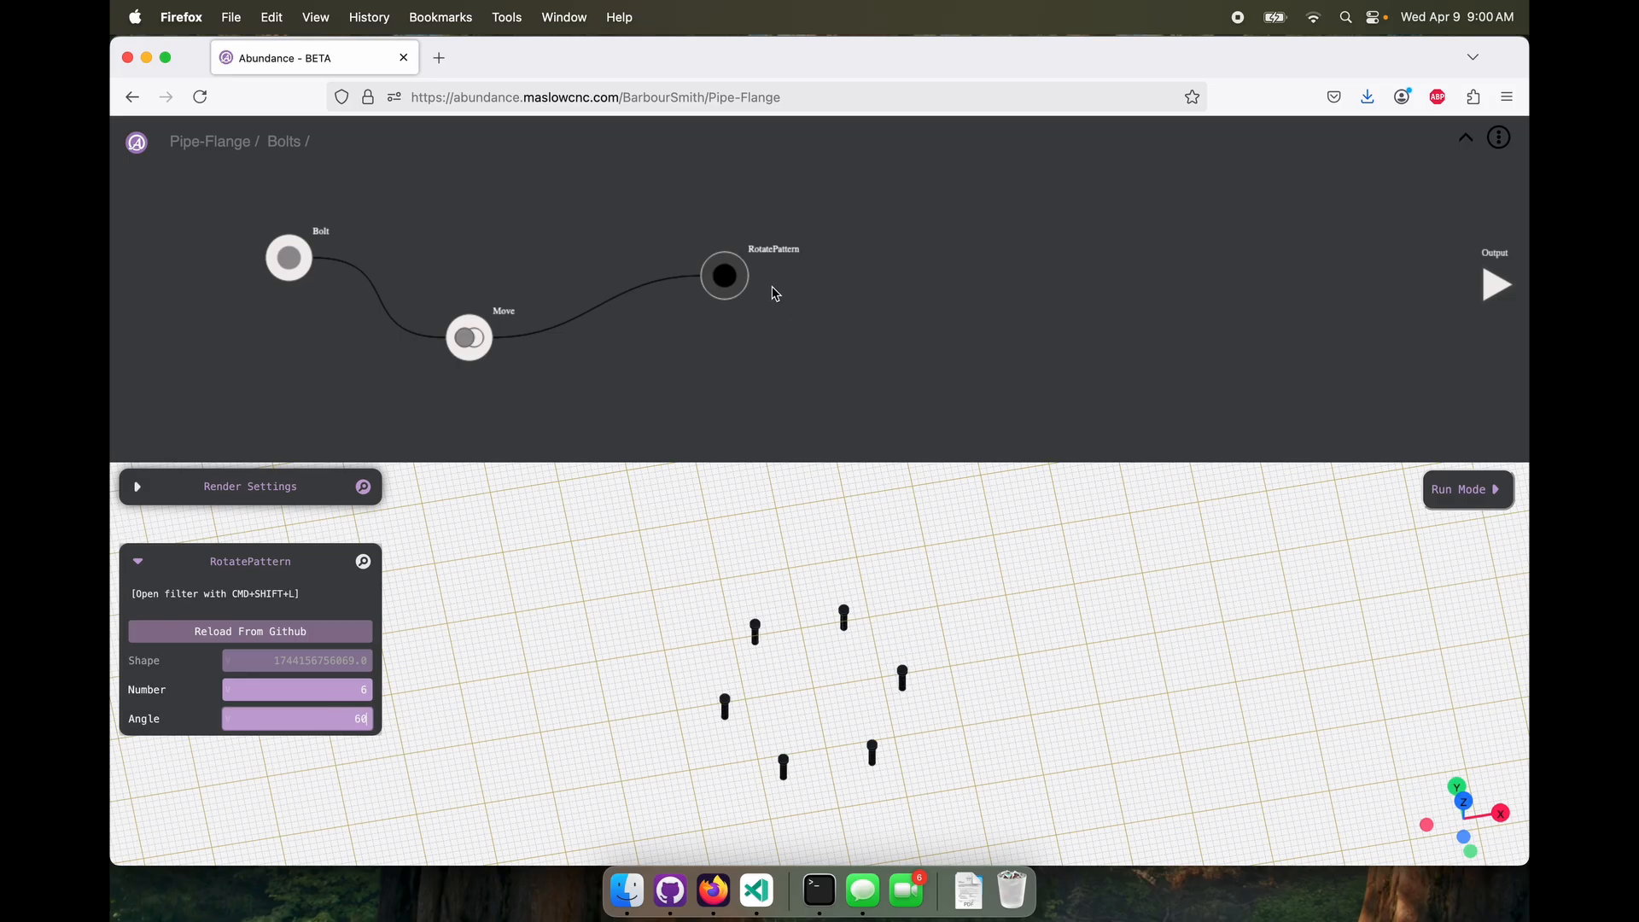
Connect RotatePattern to the output inside Bolts, and connect the Bolts molecule to the top-level Assembly as Shape 3
drag(725, 273, 1486, 285)
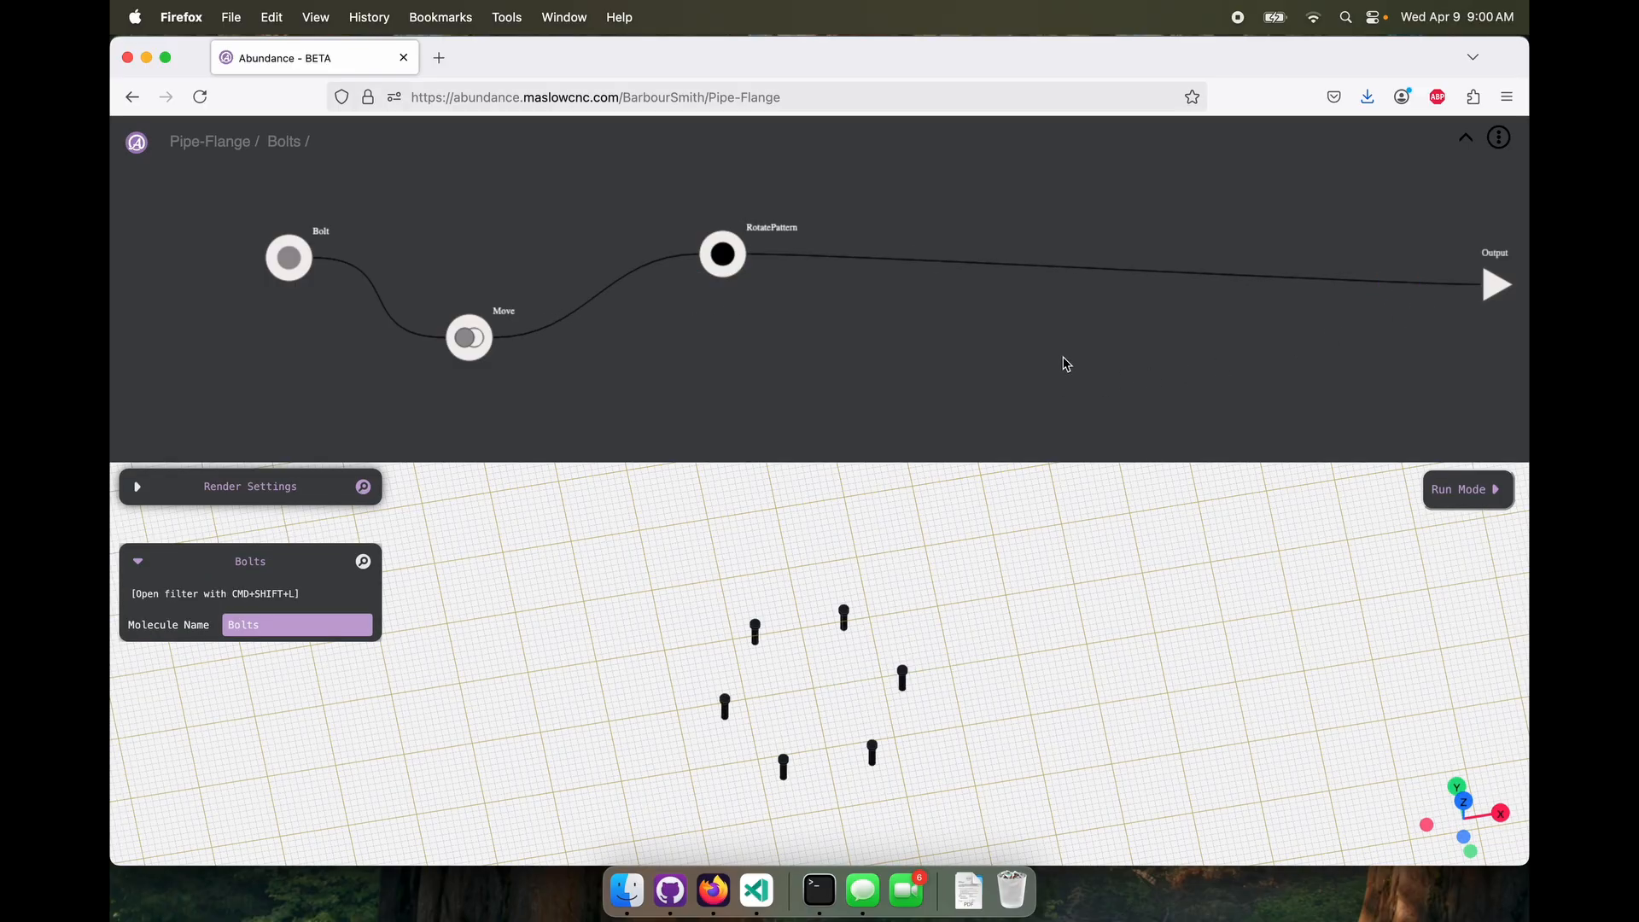
click(1465, 142)
click(722, 246)
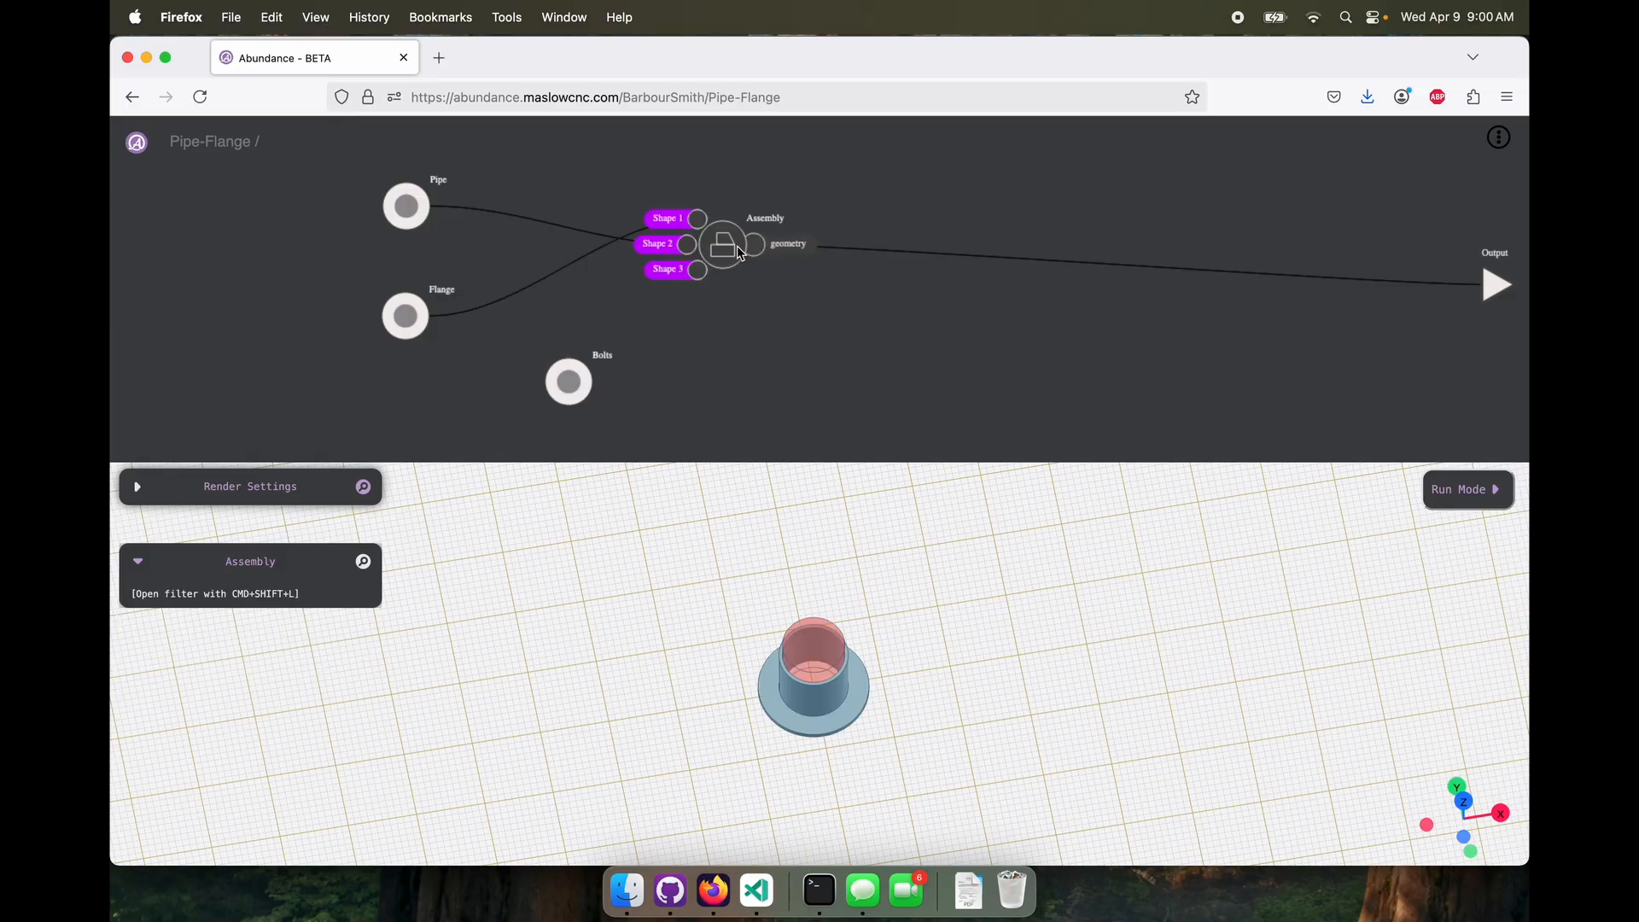
right_click(746, 368)
mouse_move(767, 411)
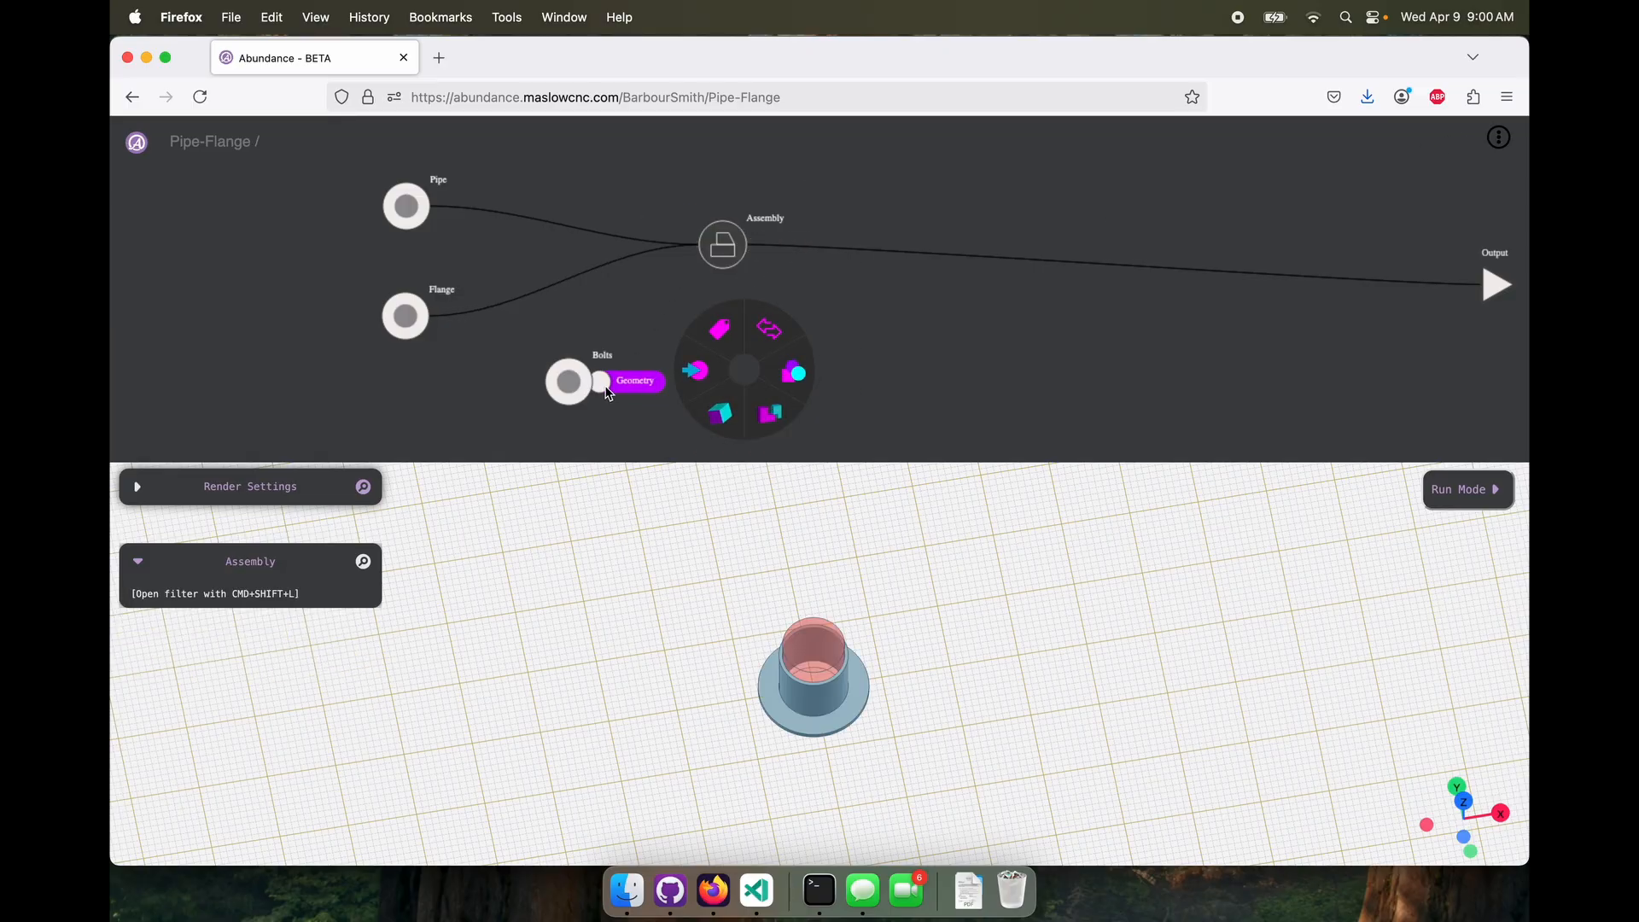
drag(593, 382, 700, 270)
click(718, 252)
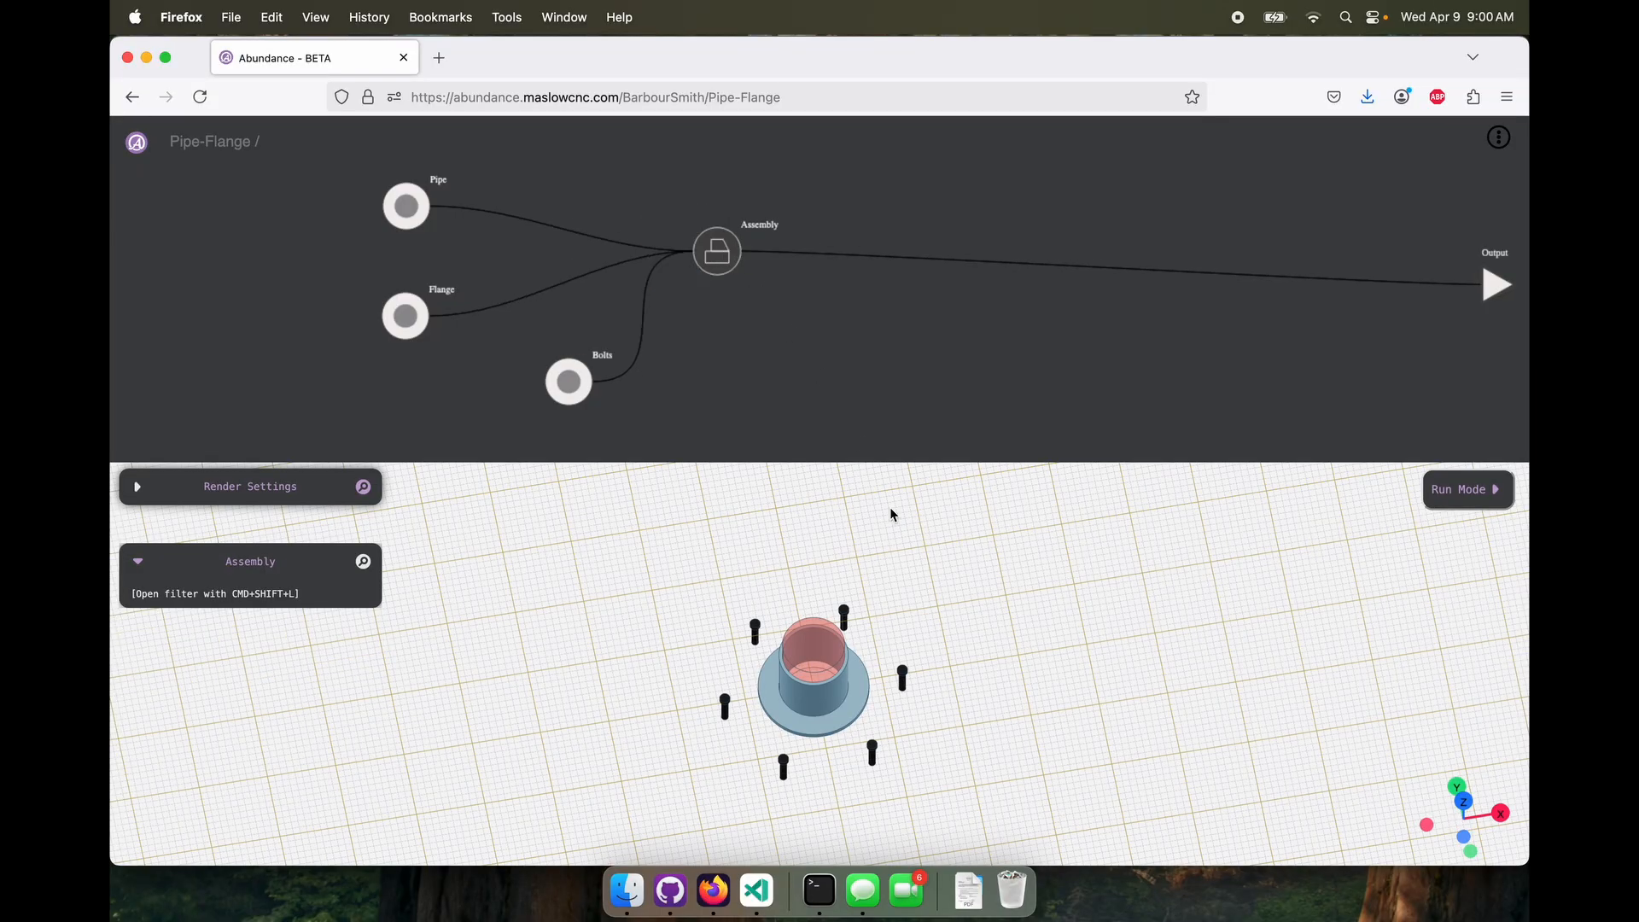
Reduce the Move node's xDist inside the Bolts molecule so the bolts sit on the flange, and inspect the assembled model
mouse_move(975, 709)
mouse_down()
mouse_move(945, 708)
mouse_move(944, 652)
mouse_move(978, 727)
mouse_up()
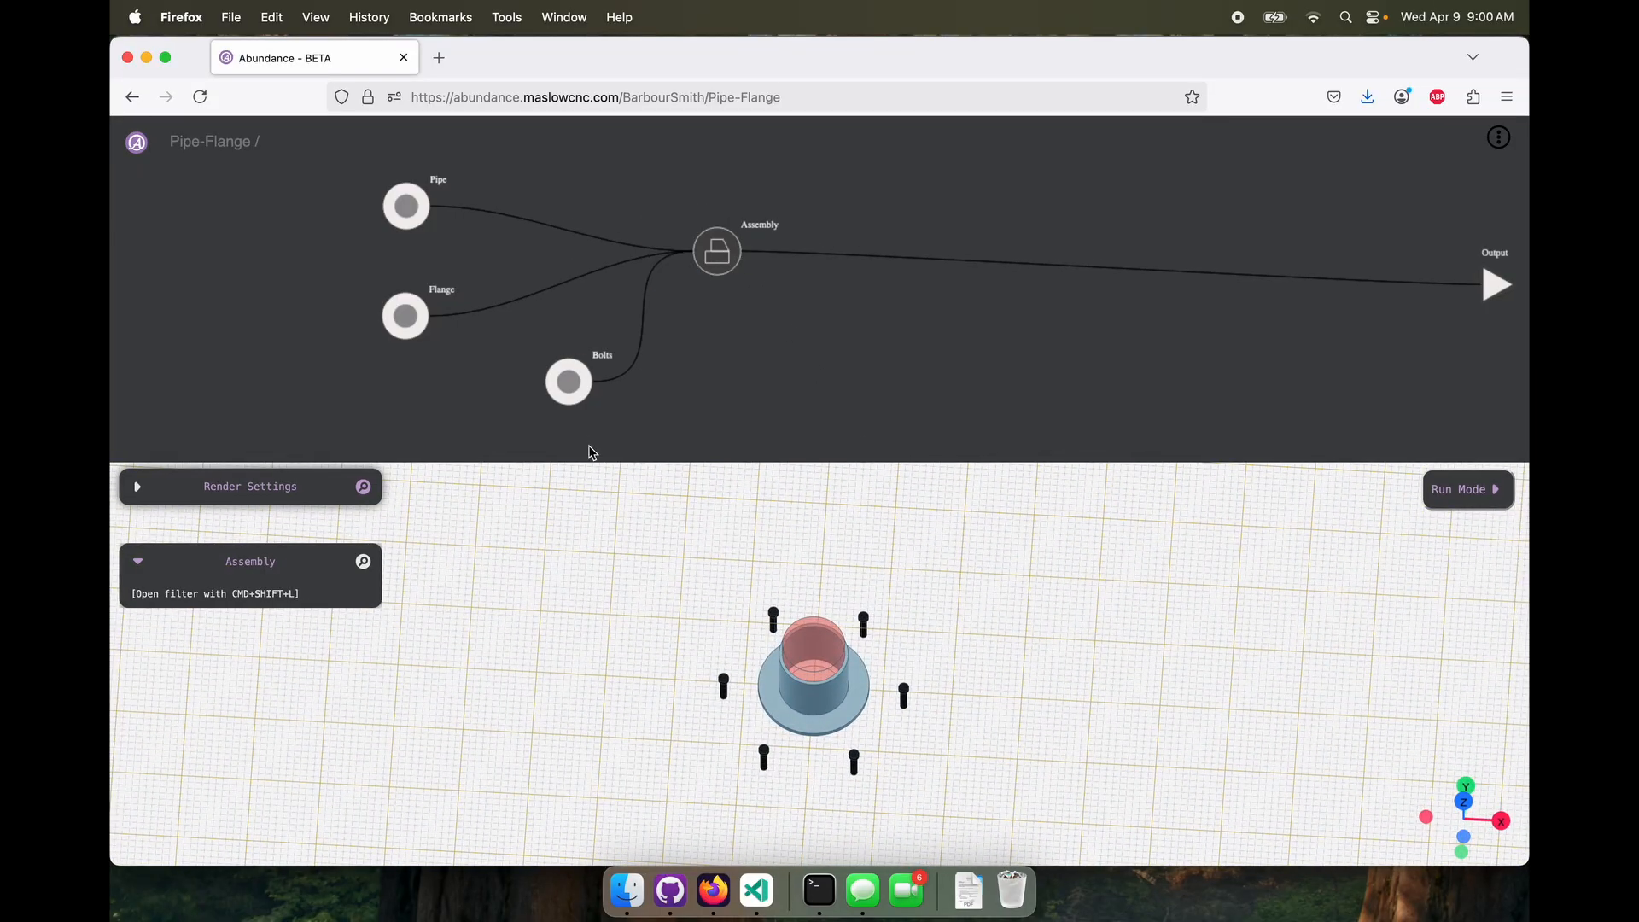
double_click(568, 382)
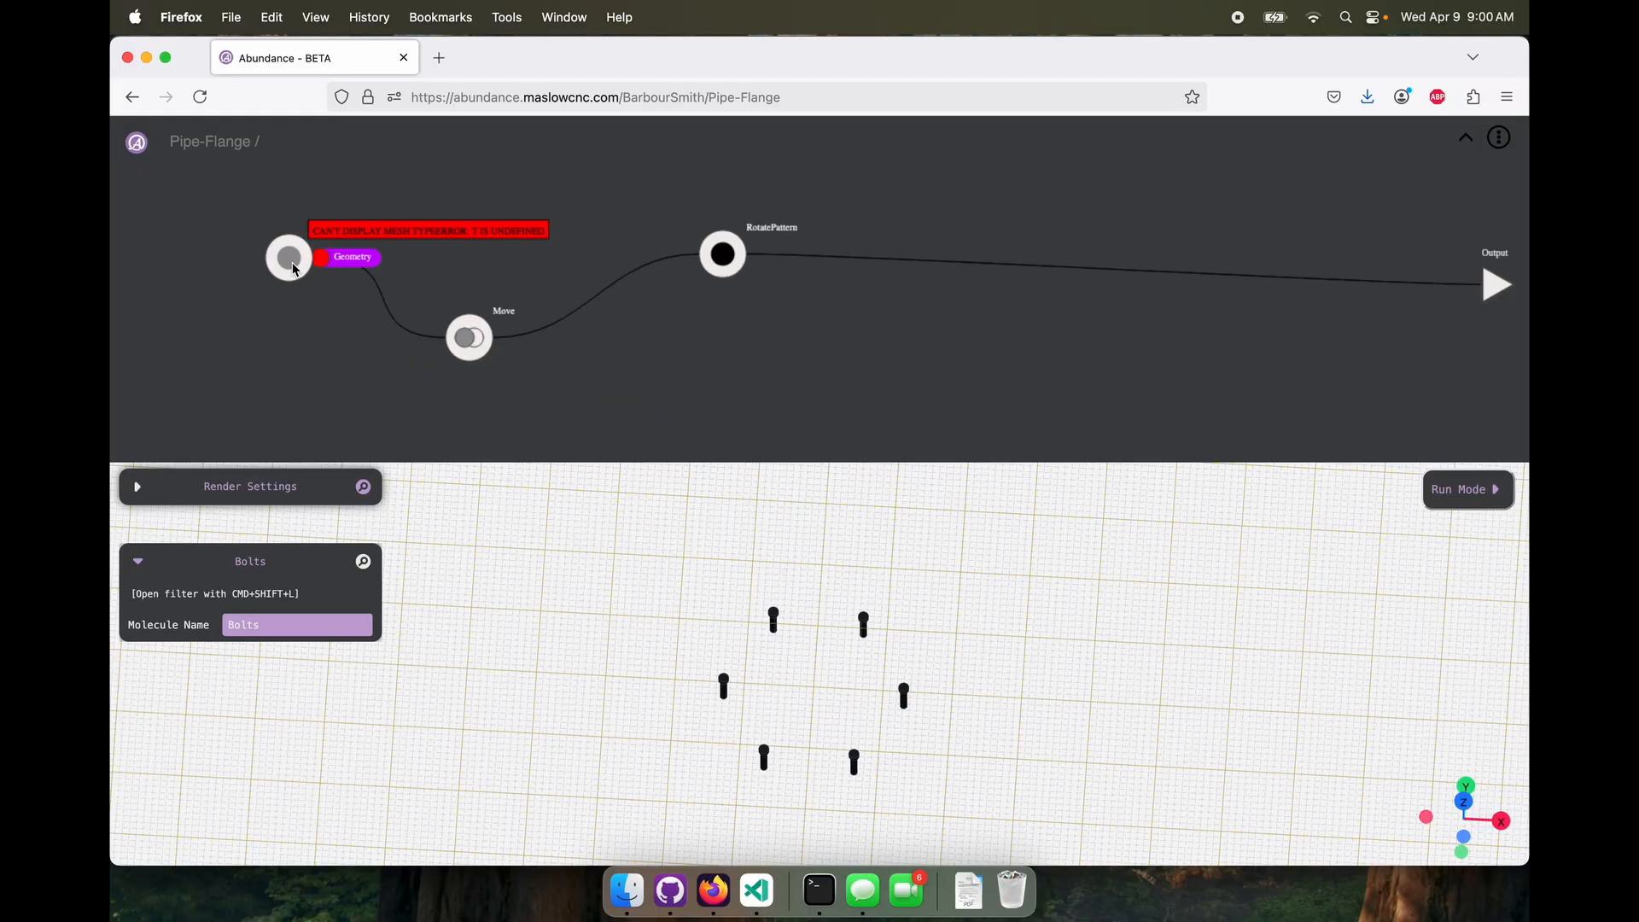
drag(468, 337, 469, 348)
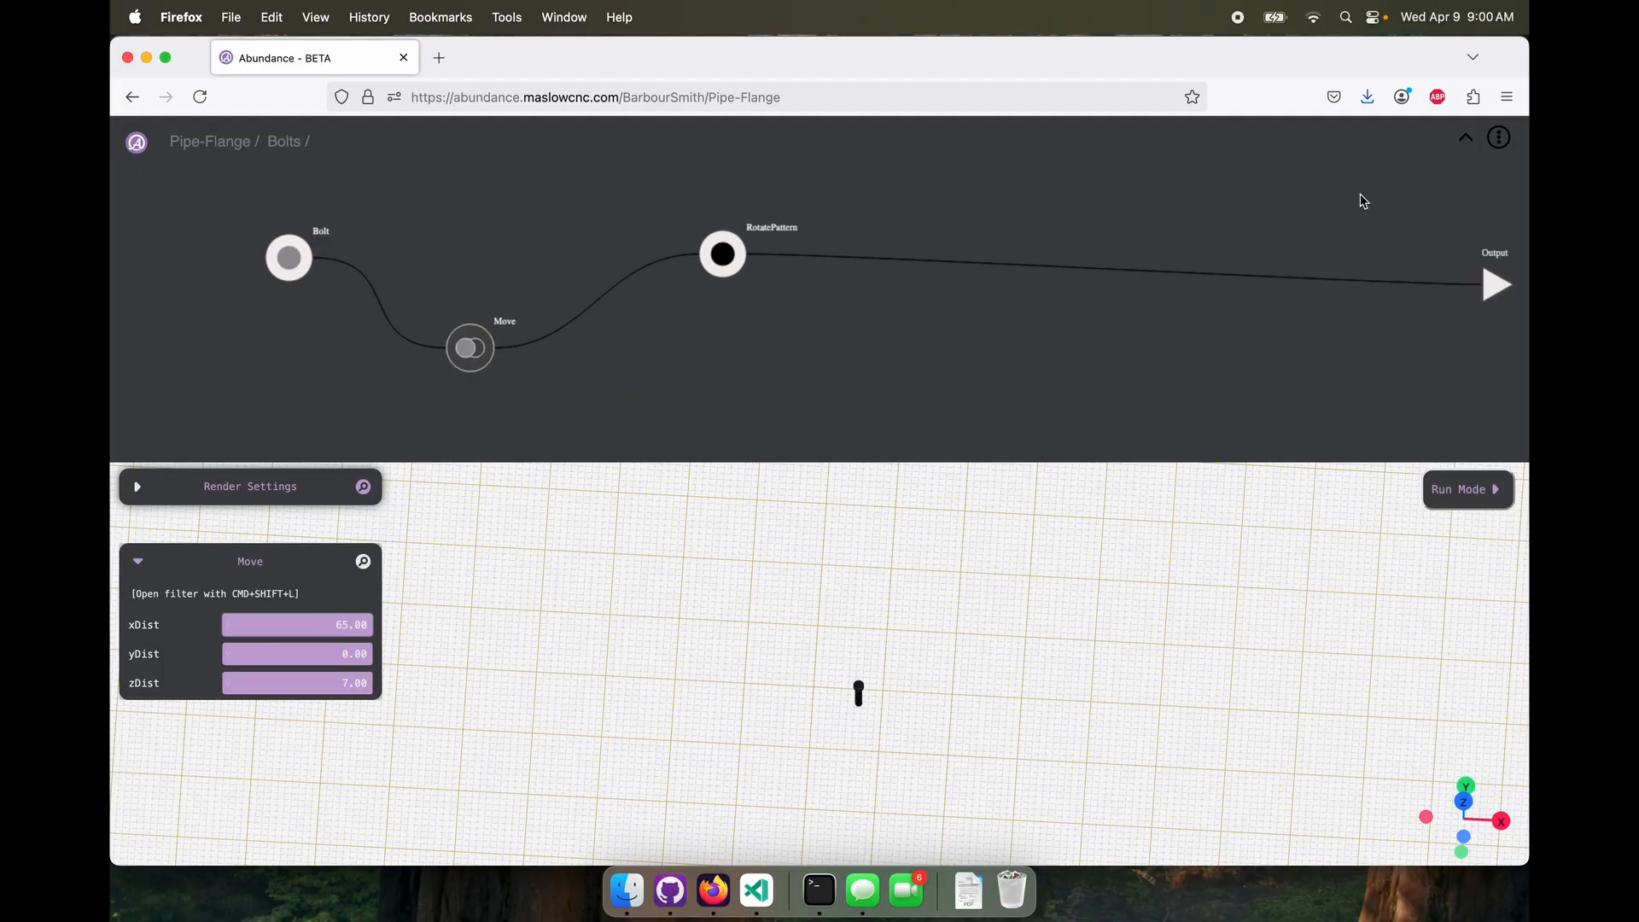
click(1366, 203)
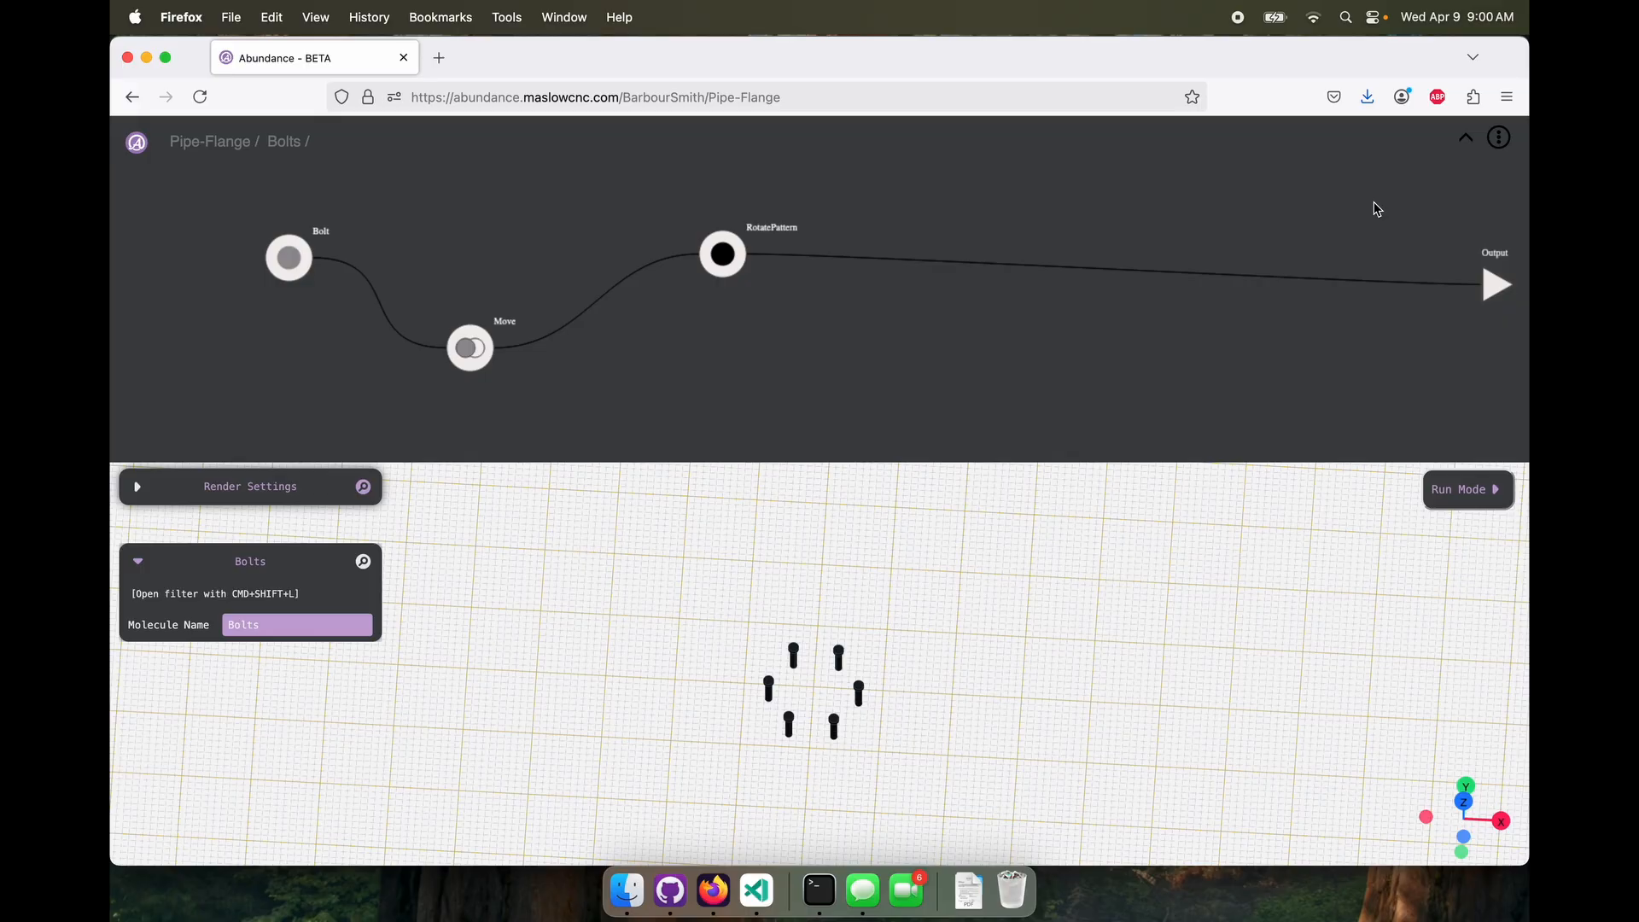
click(1468, 145)
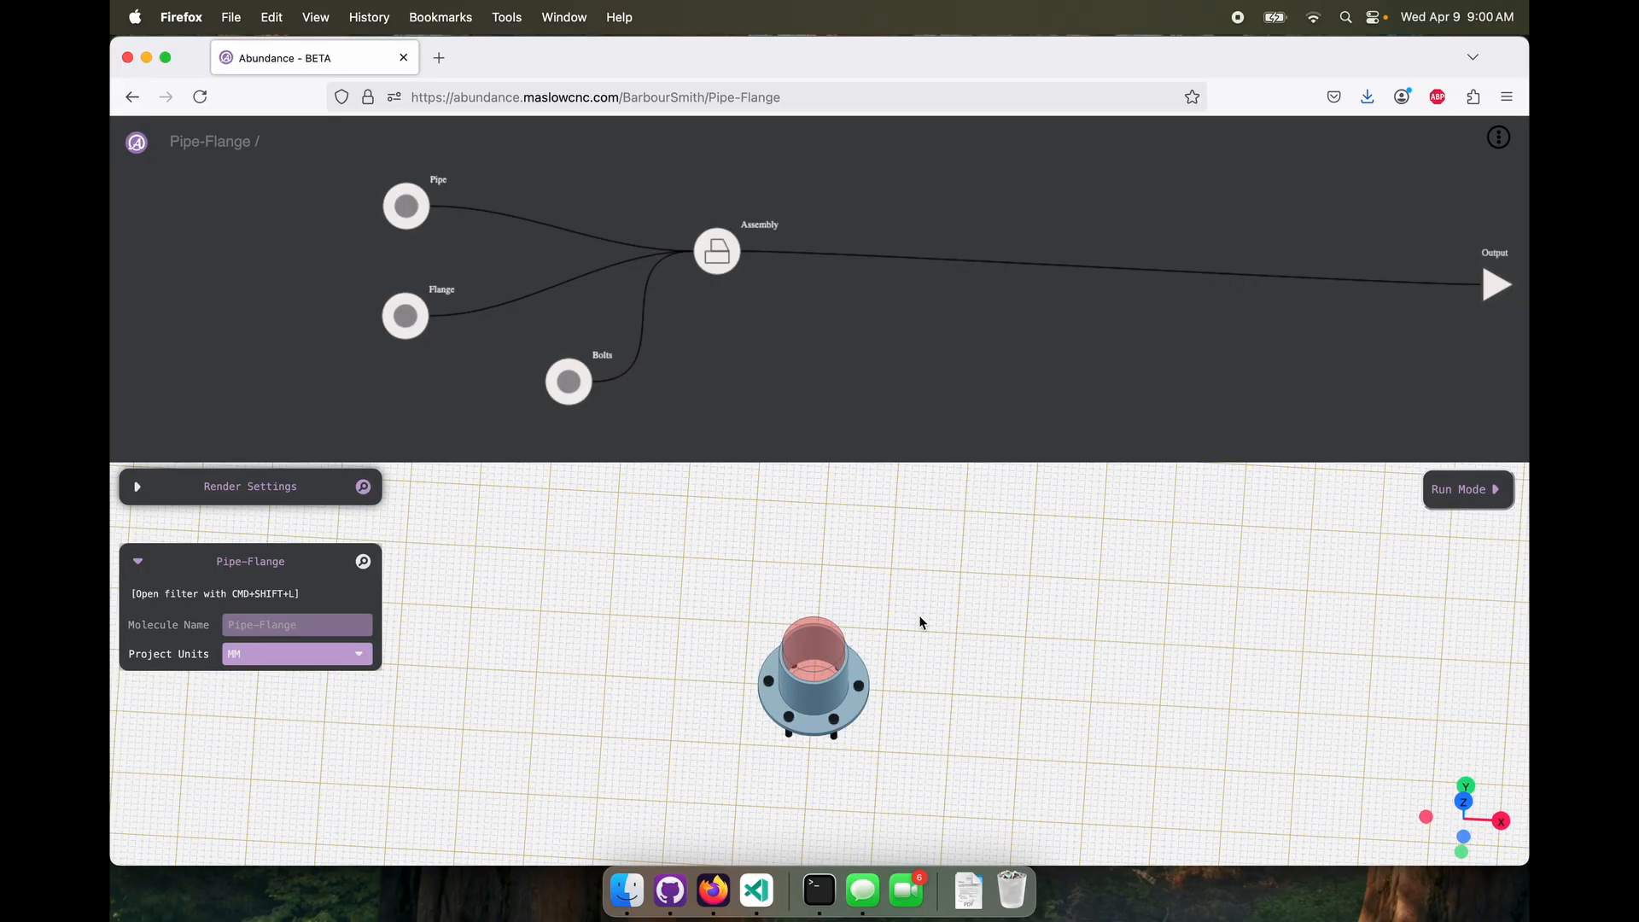
drag(919, 614, 926, 577)
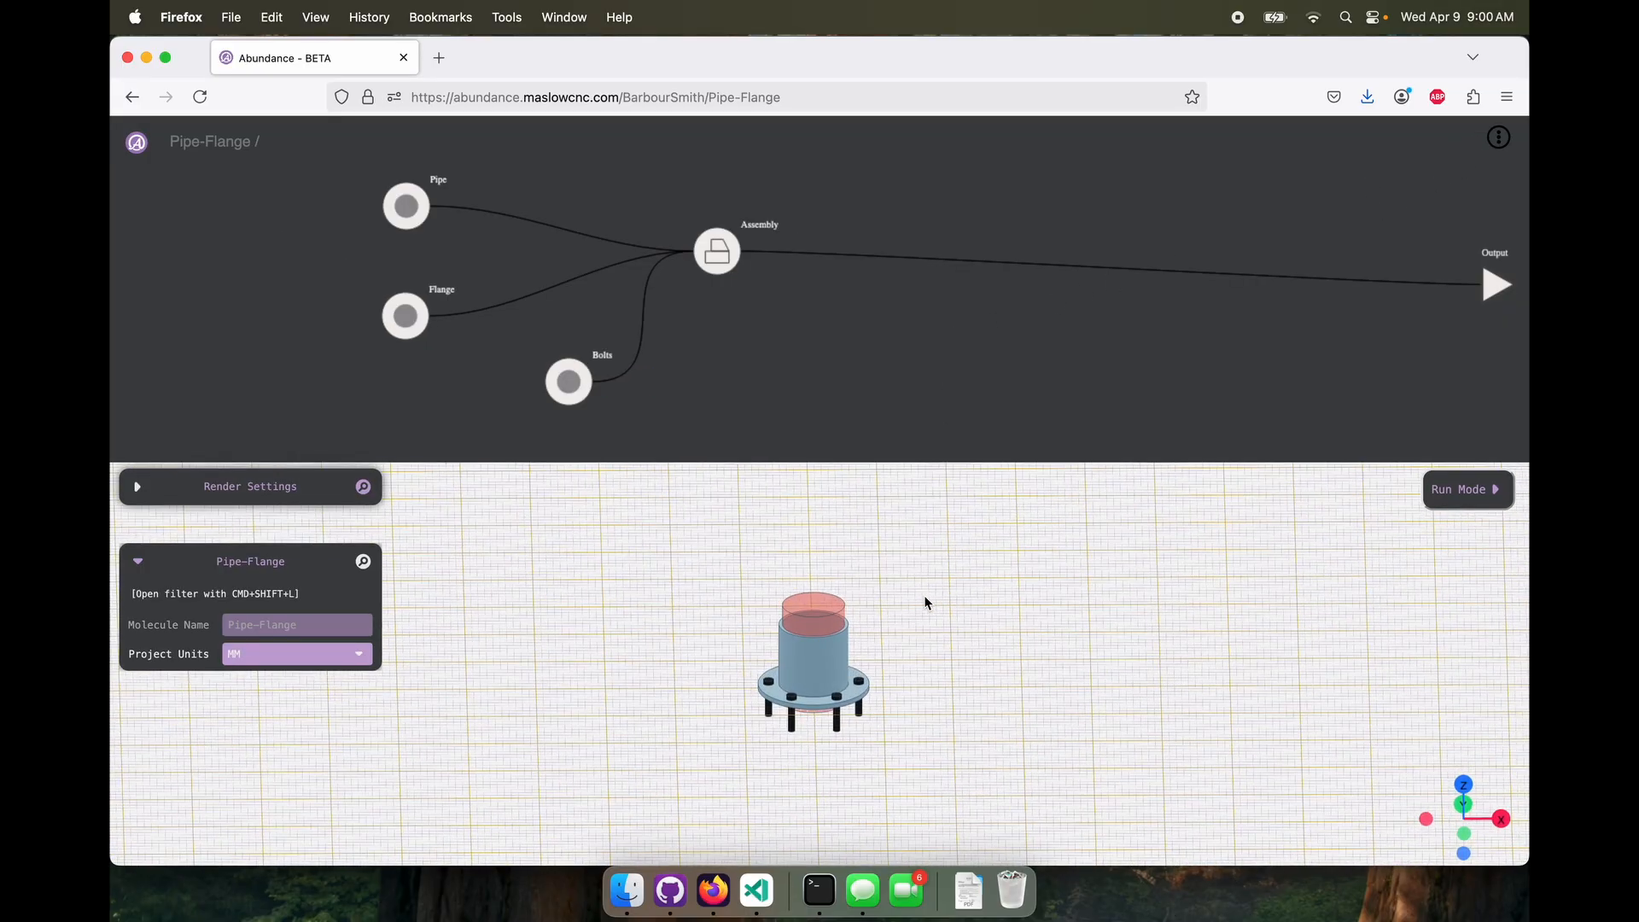
scroll(924, 596, up, 5)
drag(900, 690, 940, 713)
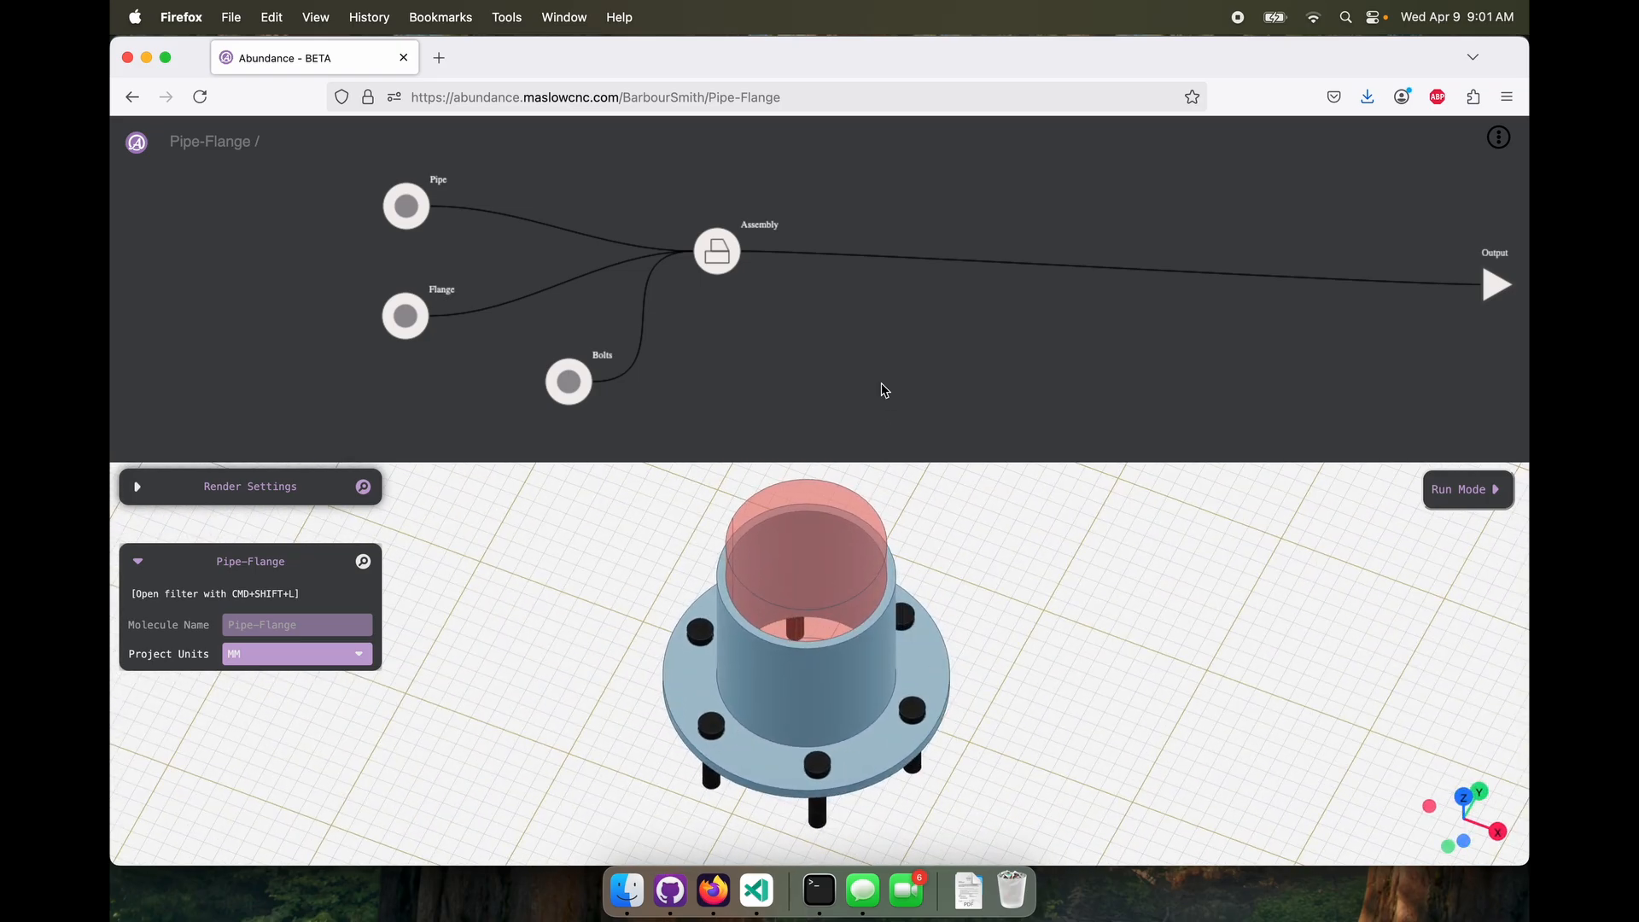
Add a number Input at the top level of Pipe-Flange and name it "Pipe Length"
right_click(810, 377)
mouse_move(755, 371)
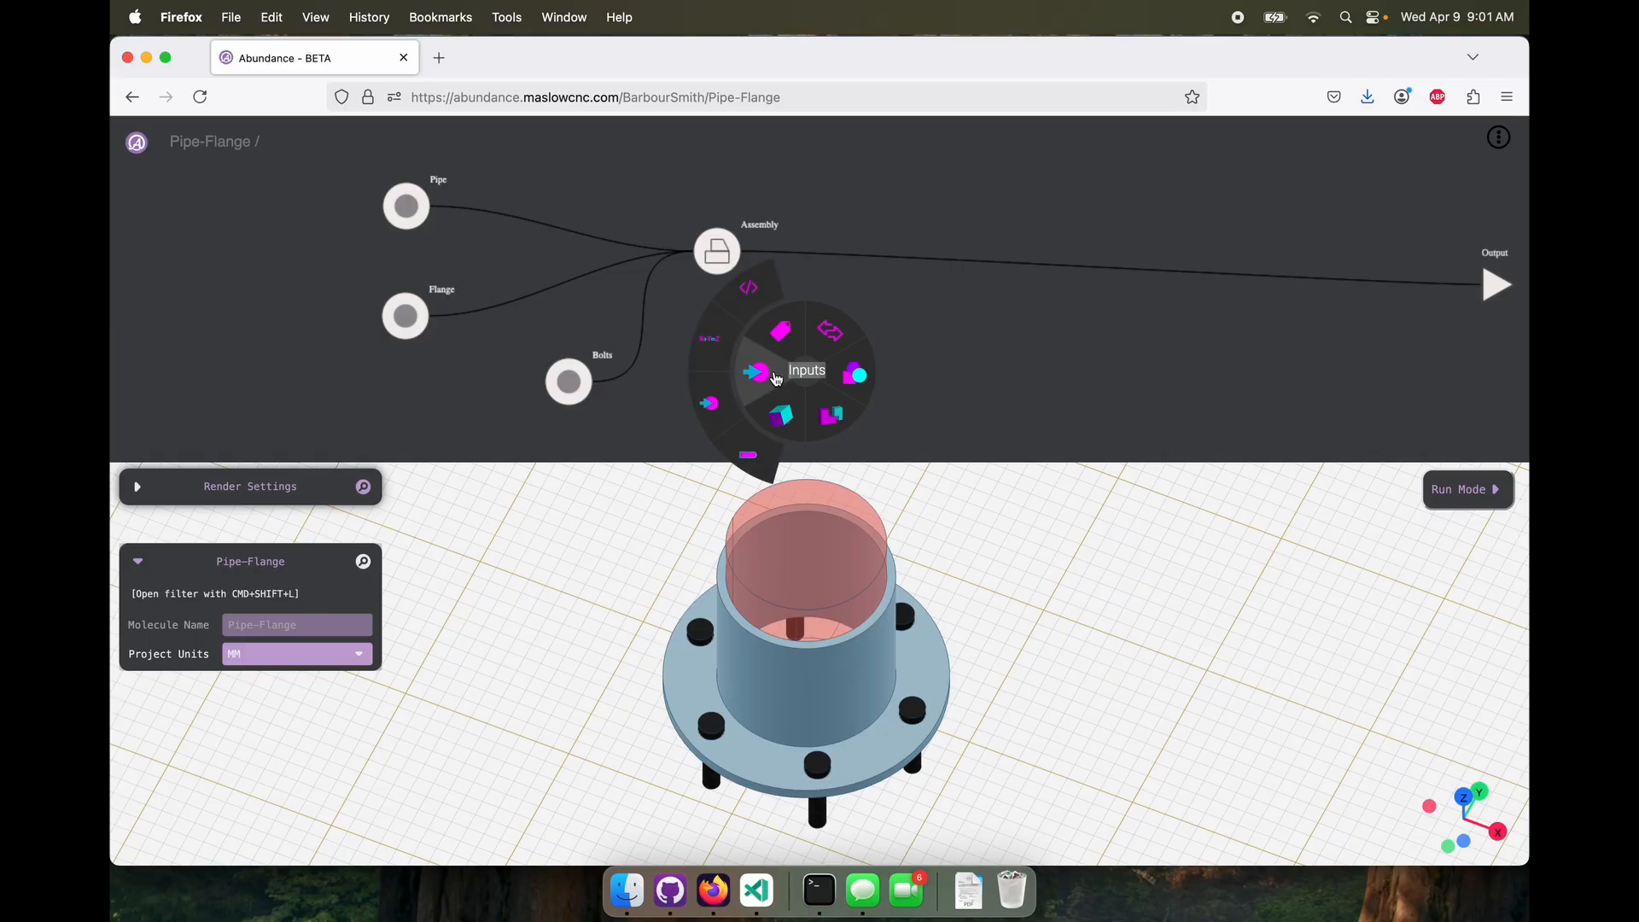
click(709, 405)
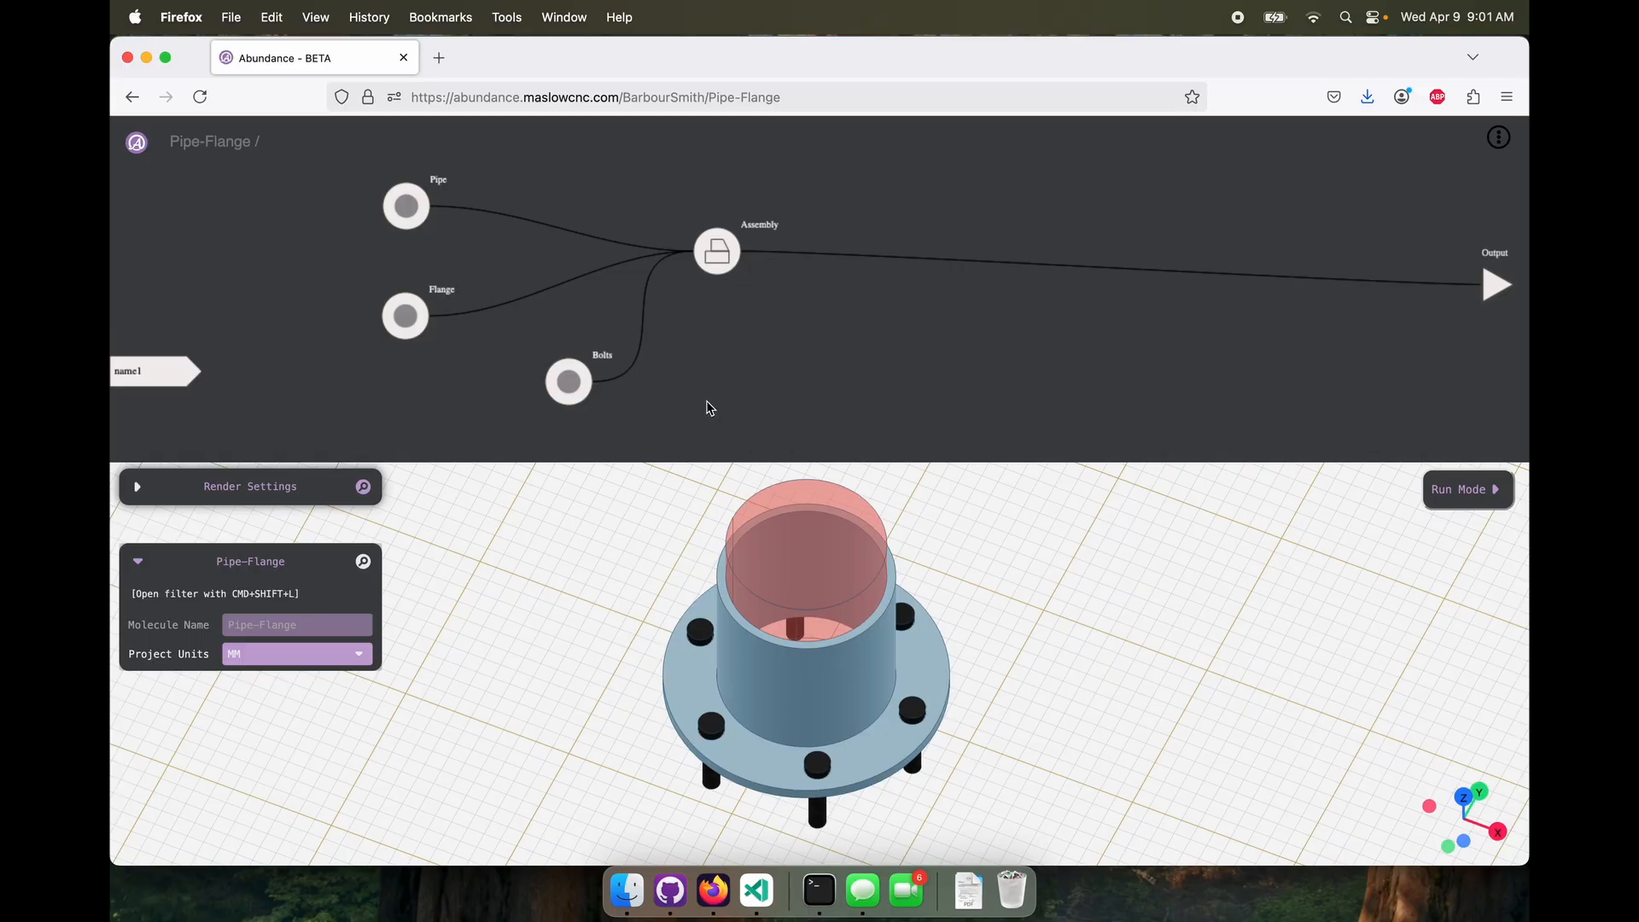
drag(169, 383, 173, 252)
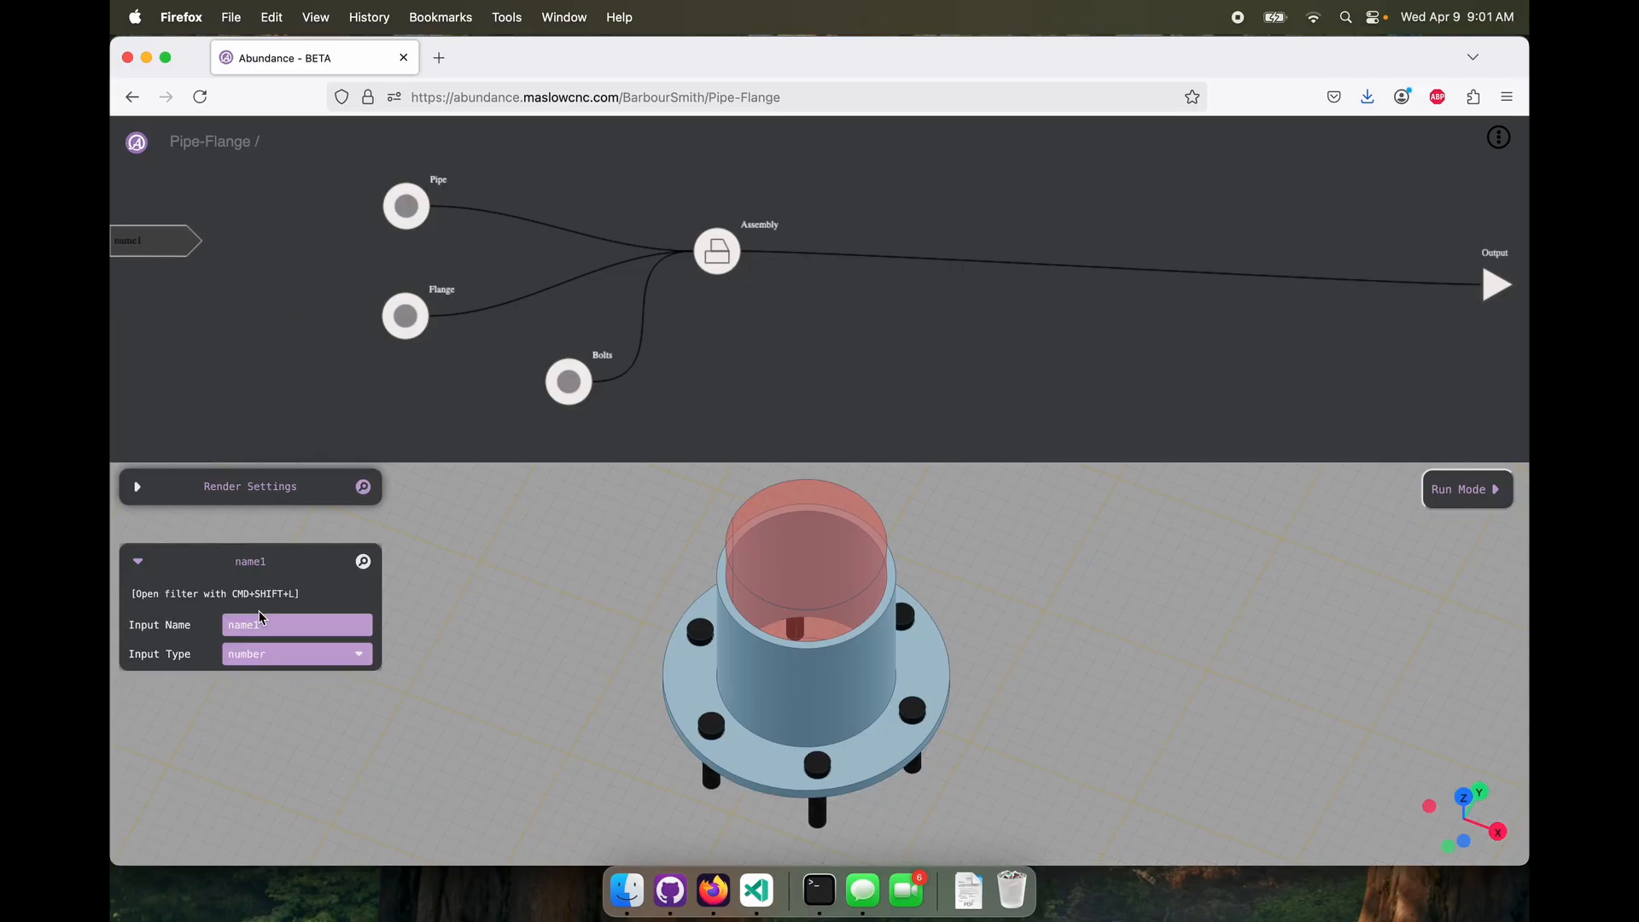
drag(264, 621, 126, 633)
text(P)
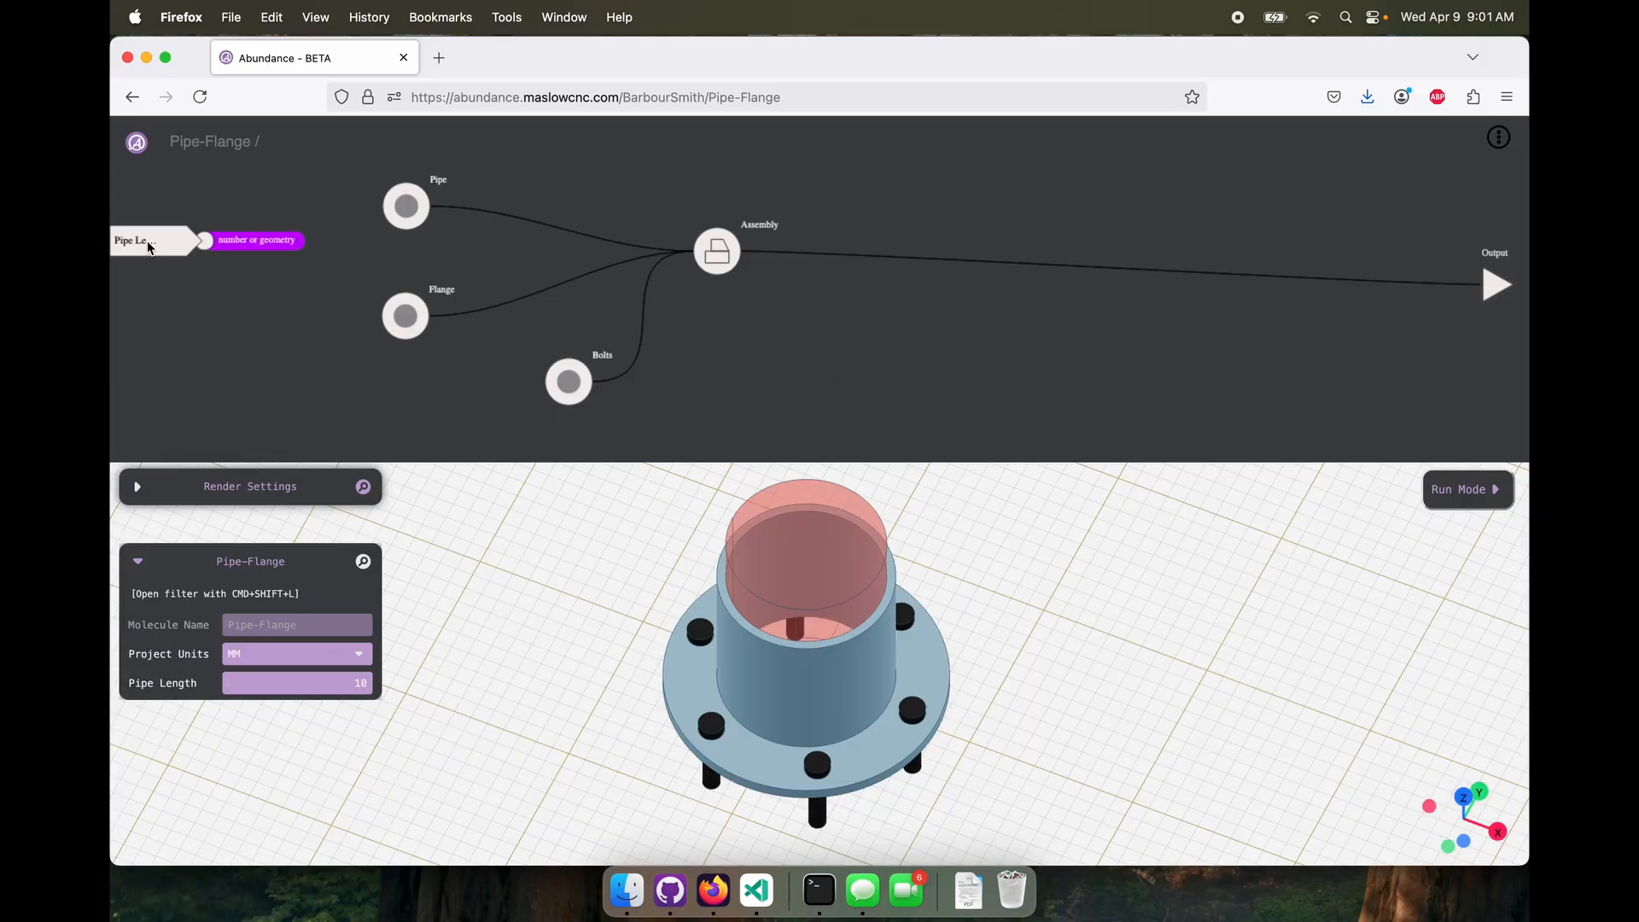
click(149, 245)
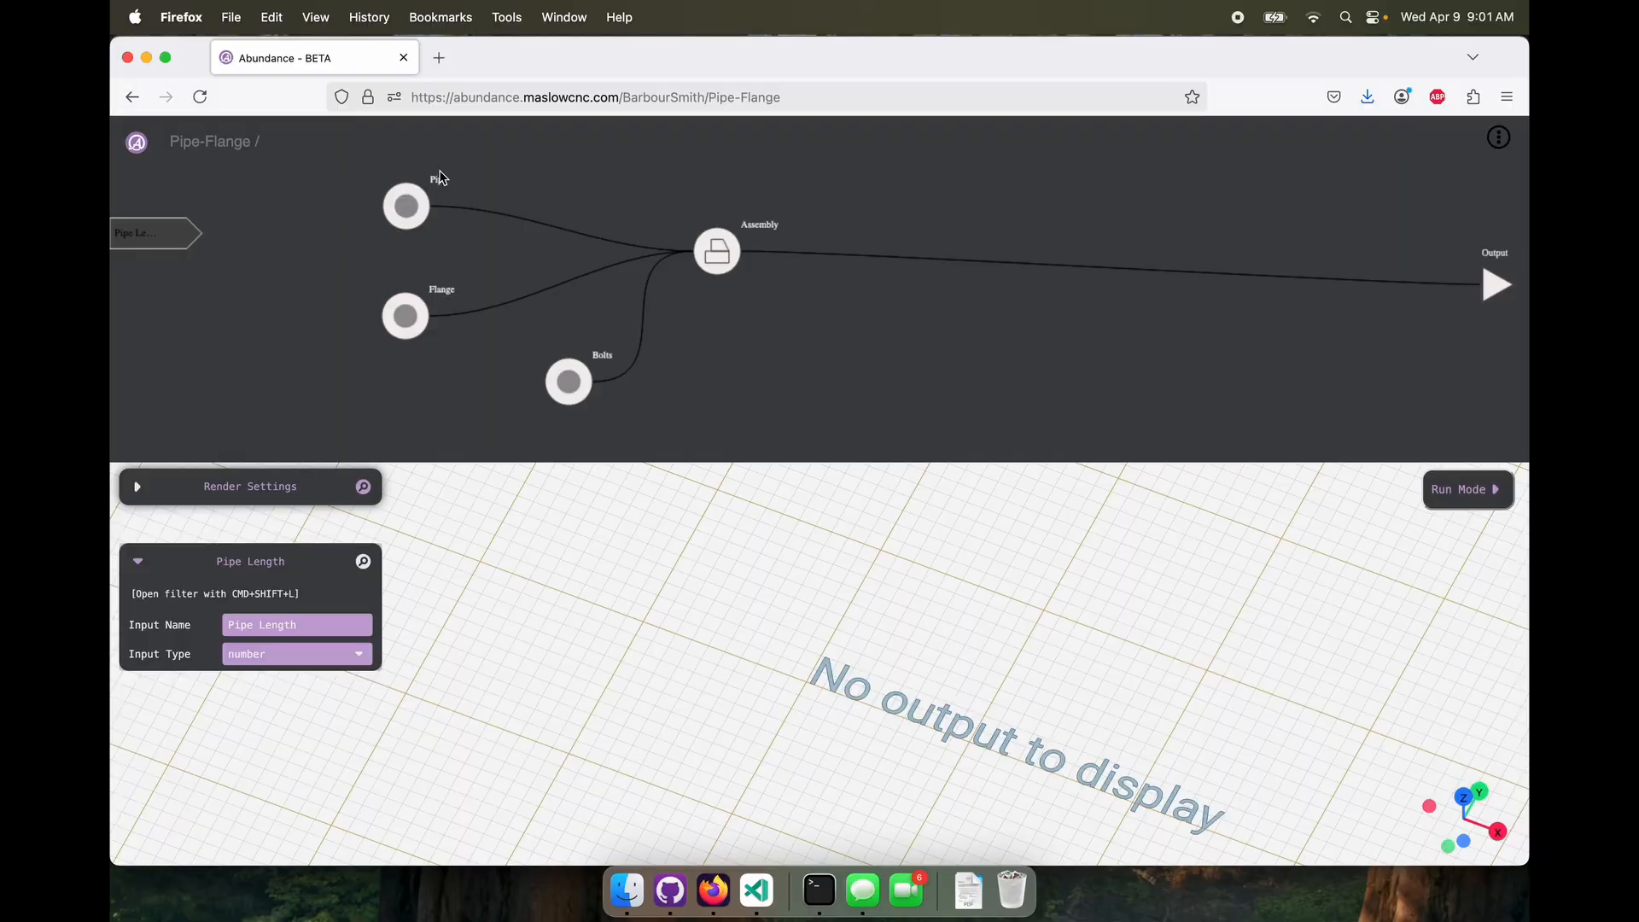
Open the Pipe molecule and add an Input named "Pipe Length" inside it
double_click(407, 205)
right_click(242, 362)
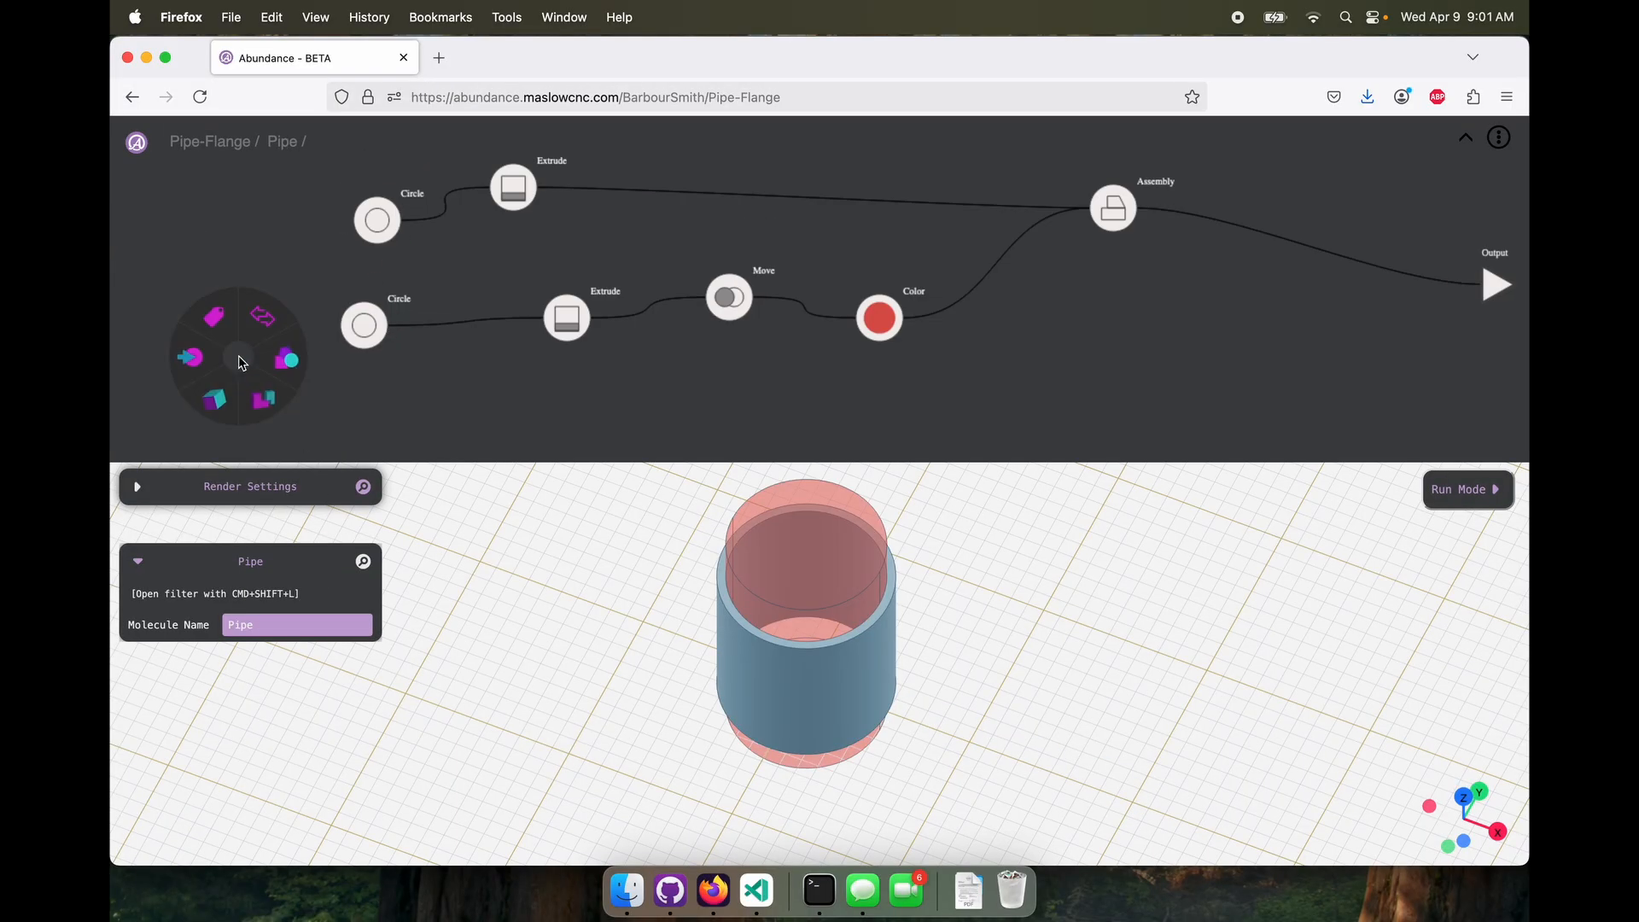
mouse_move(189, 357)
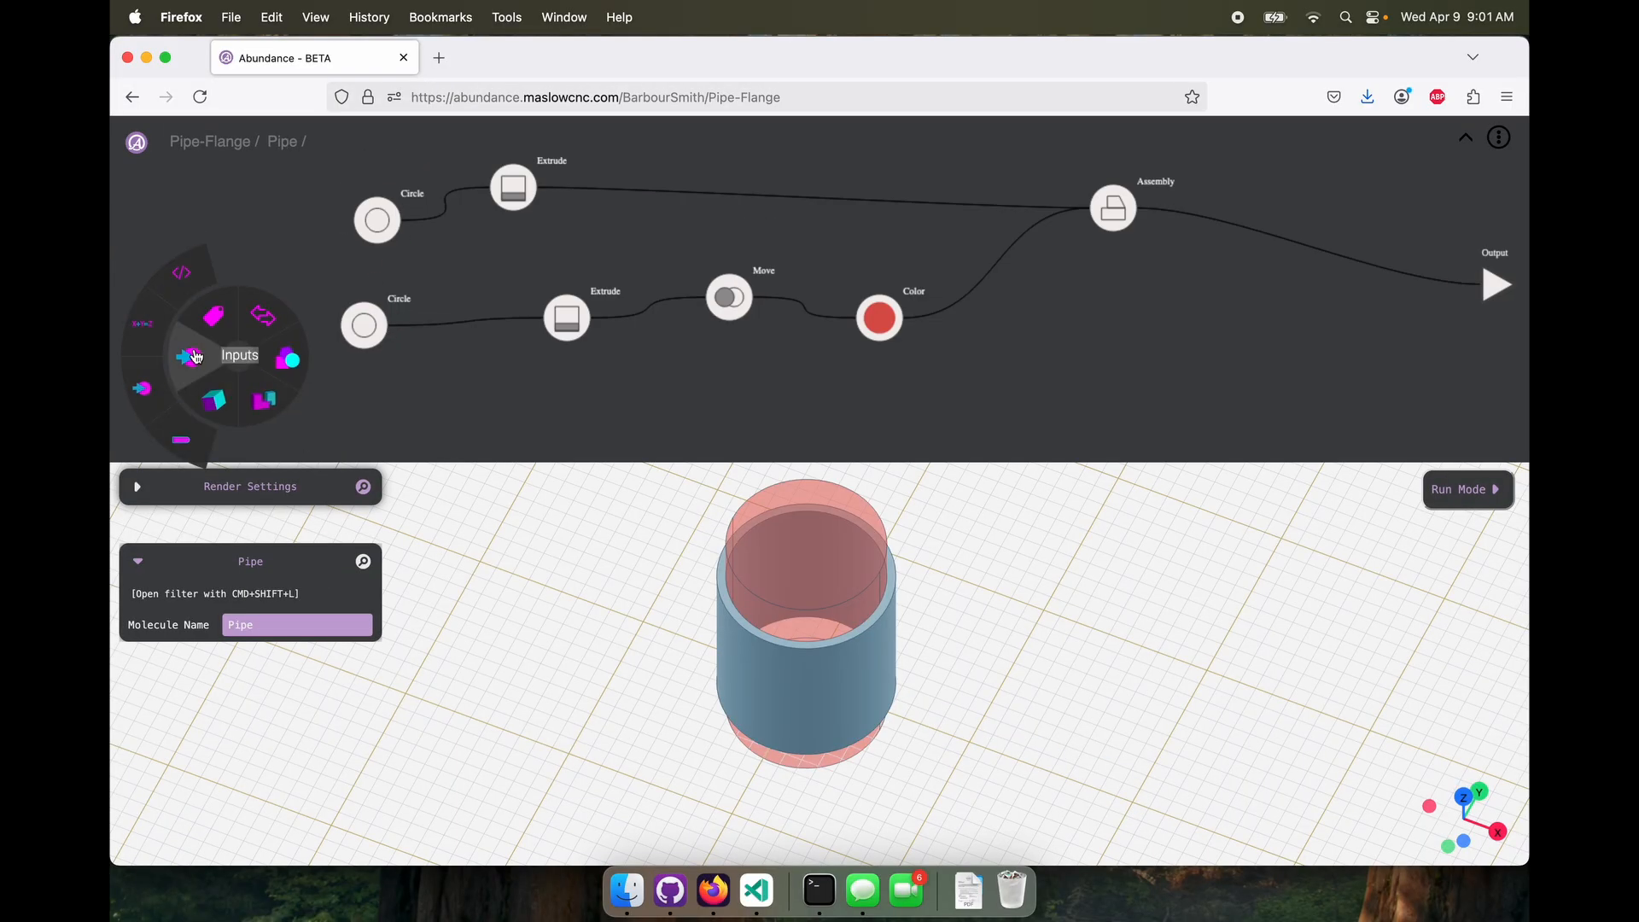
click(145, 399)
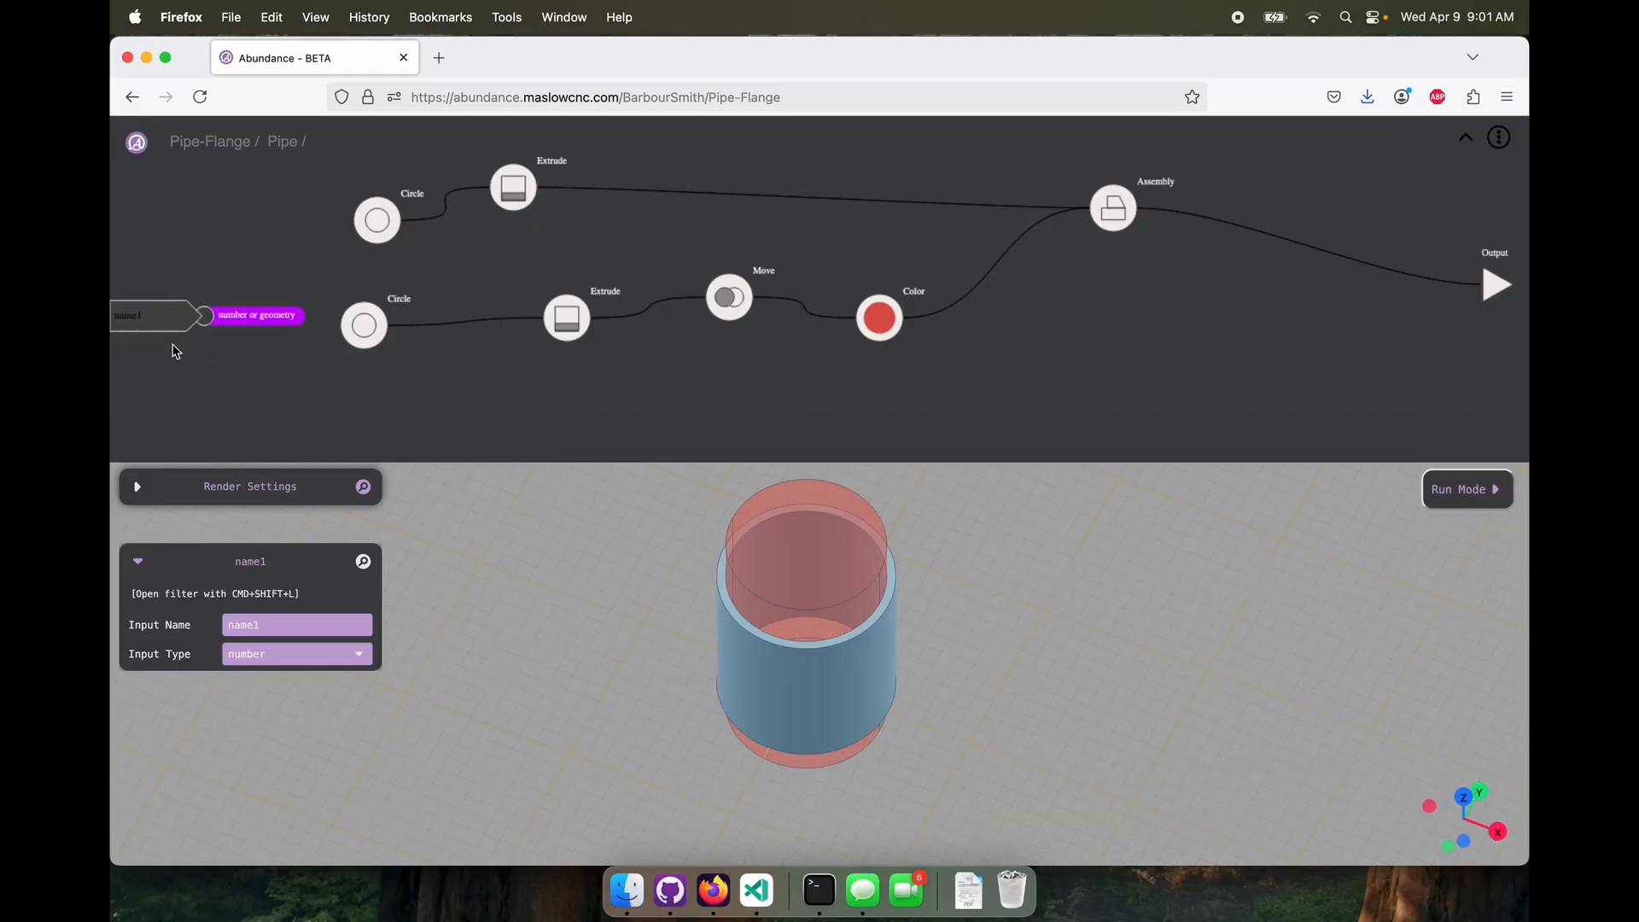
click(277, 625)
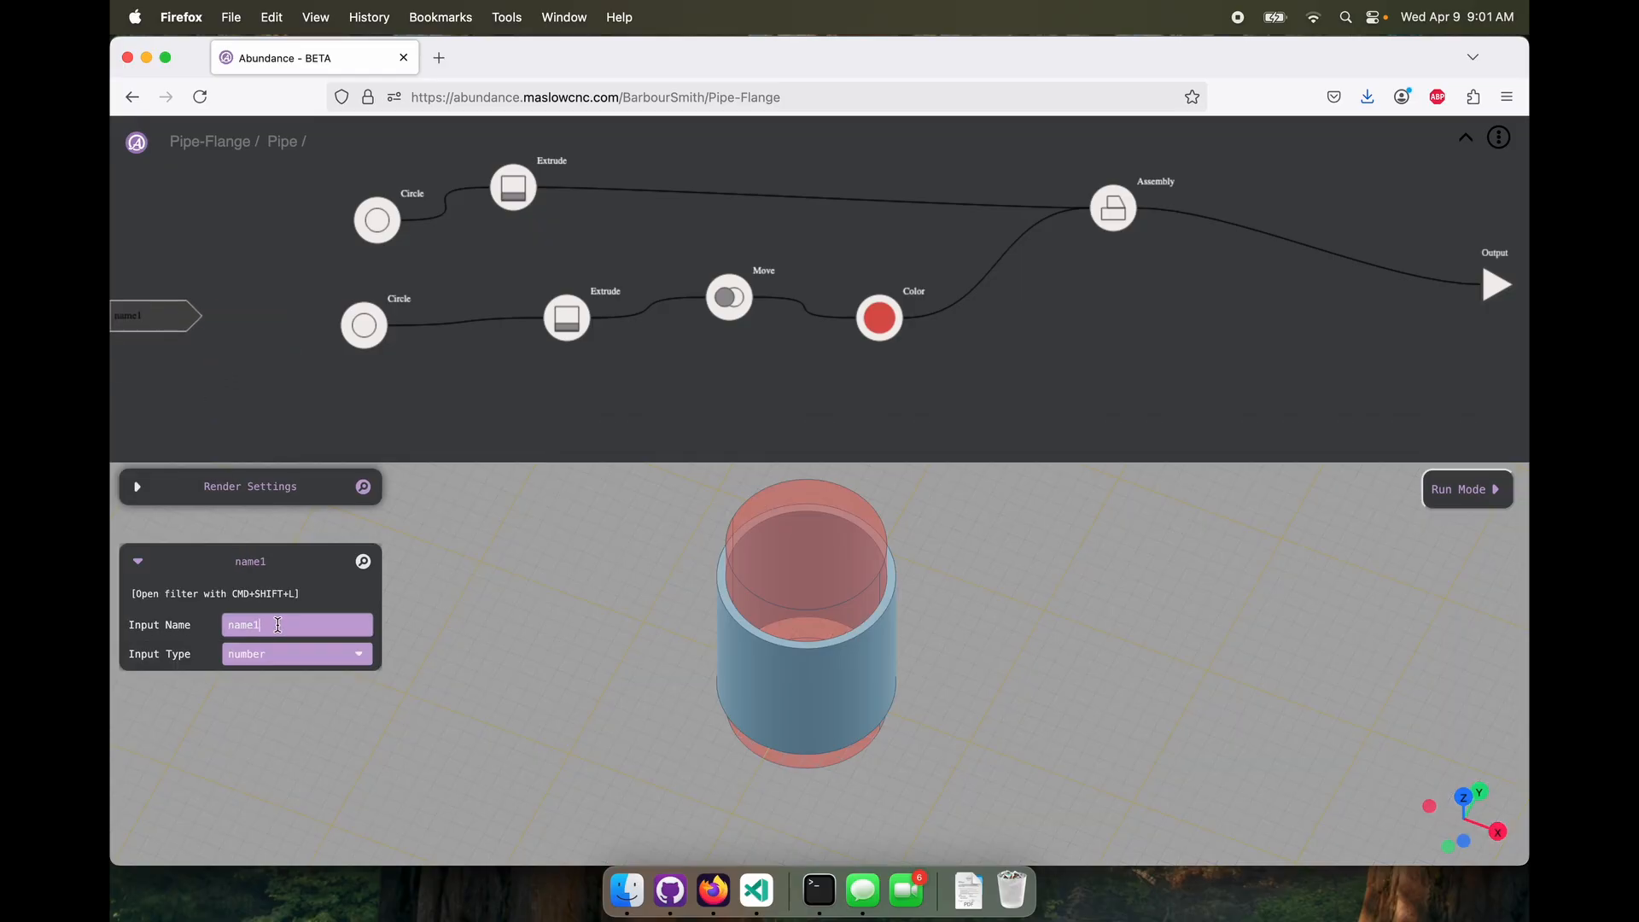
key(super+a)
text(P)
drag(210, 317, 297, 302)
Rearrange the two Circle and two Extrude nodes inside Pipe to make room for connections from the Pipe Length input
click(514, 196)
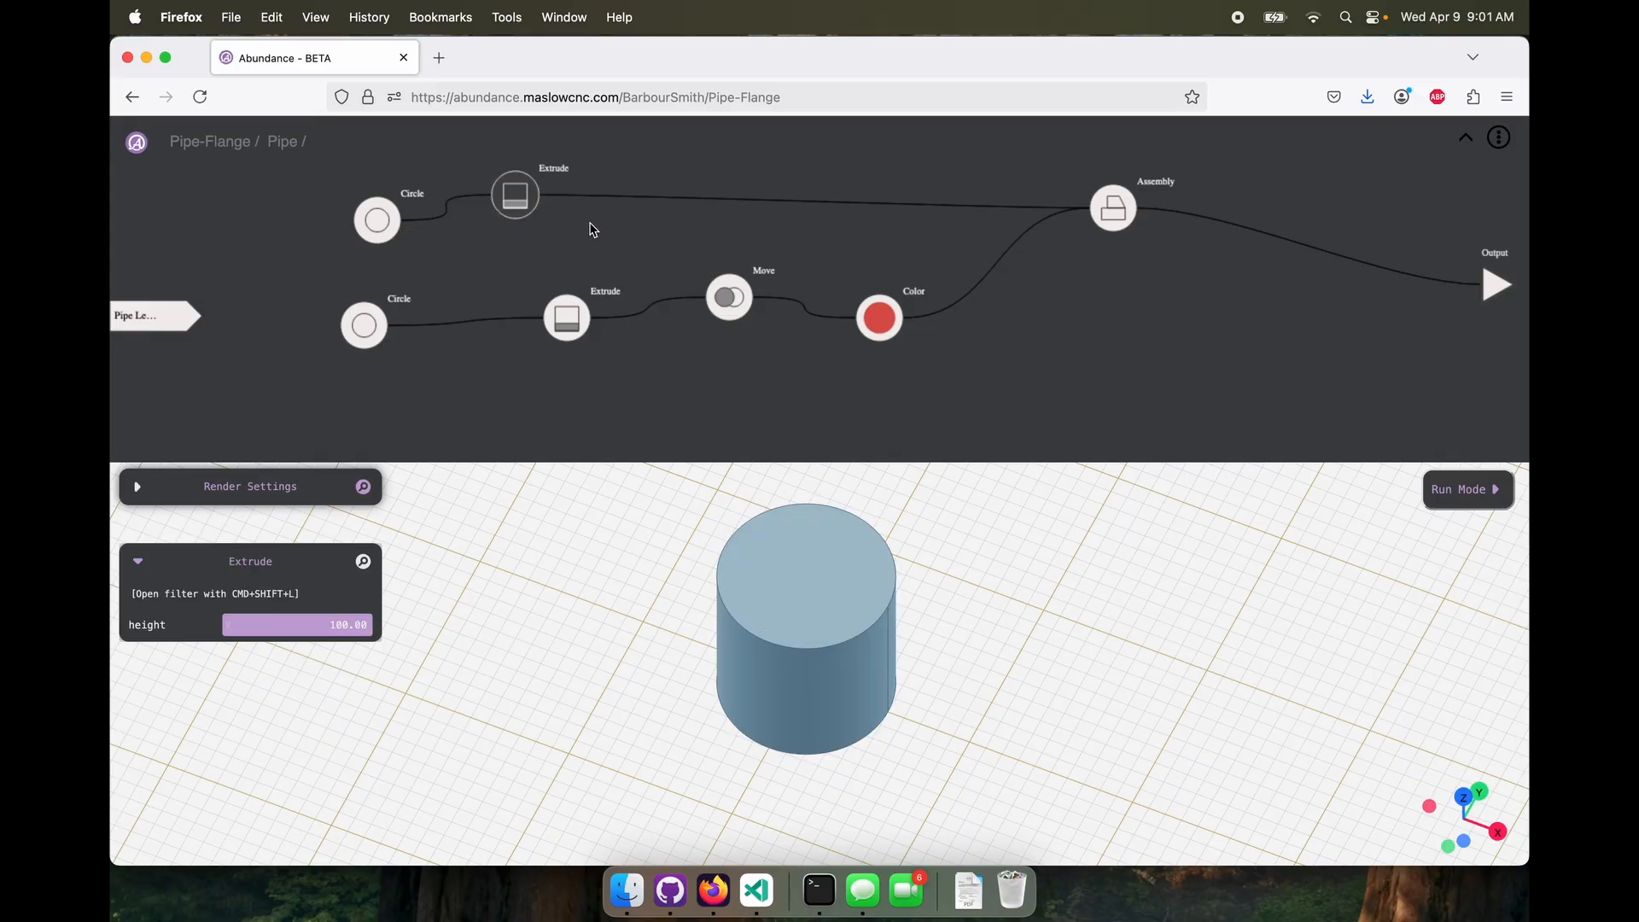
click(815, 235)
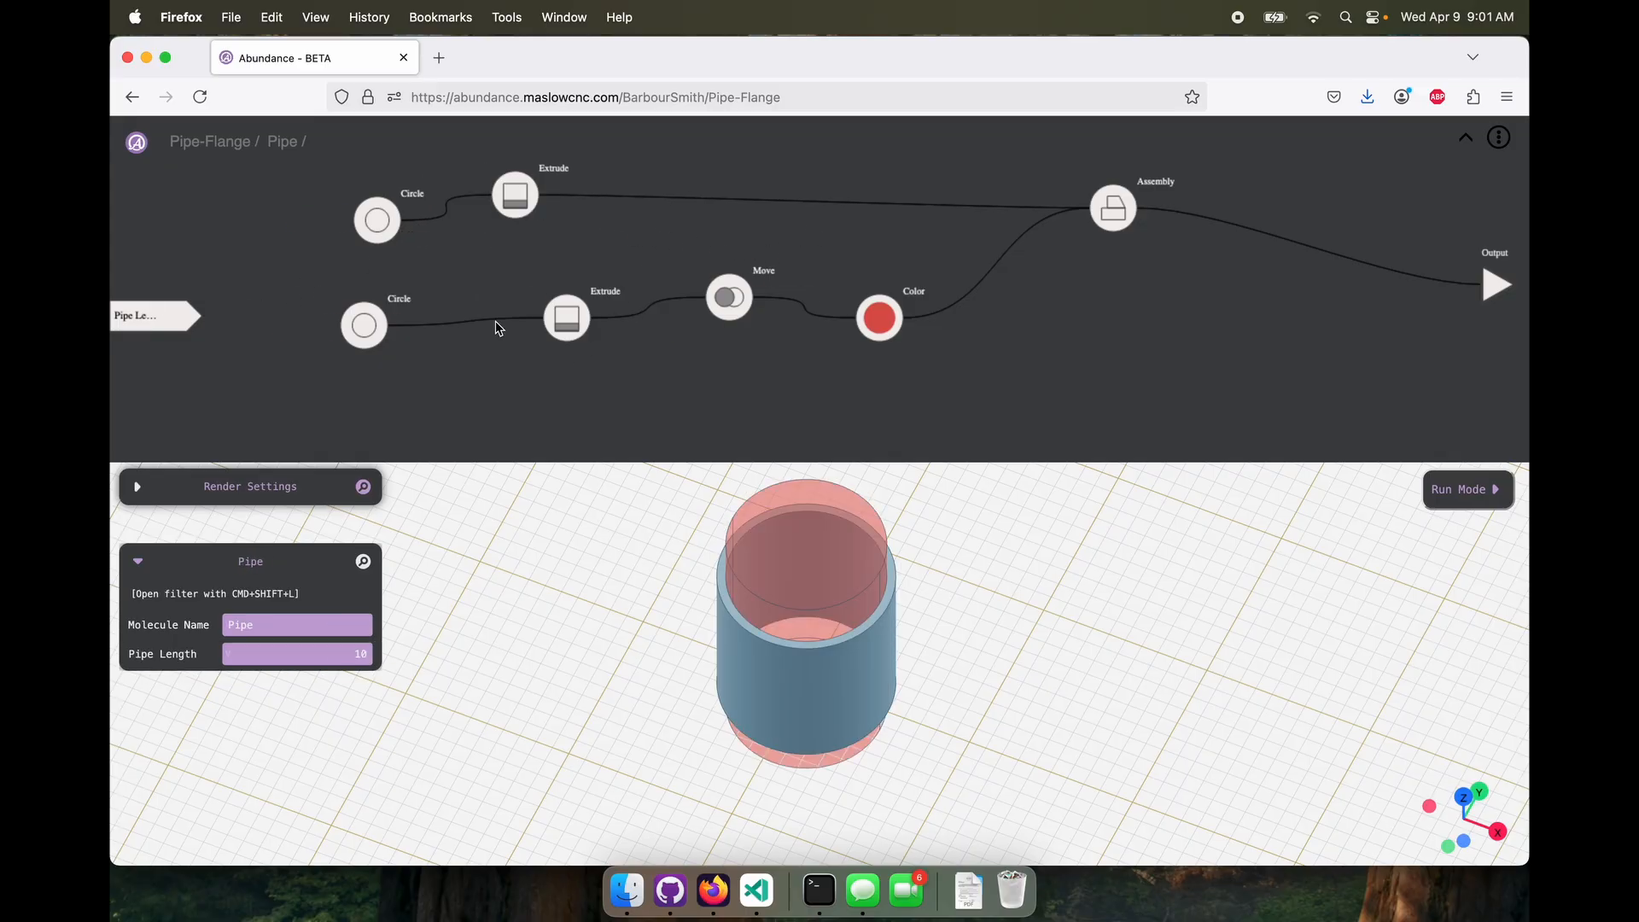
drag(515, 195, 671, 177)
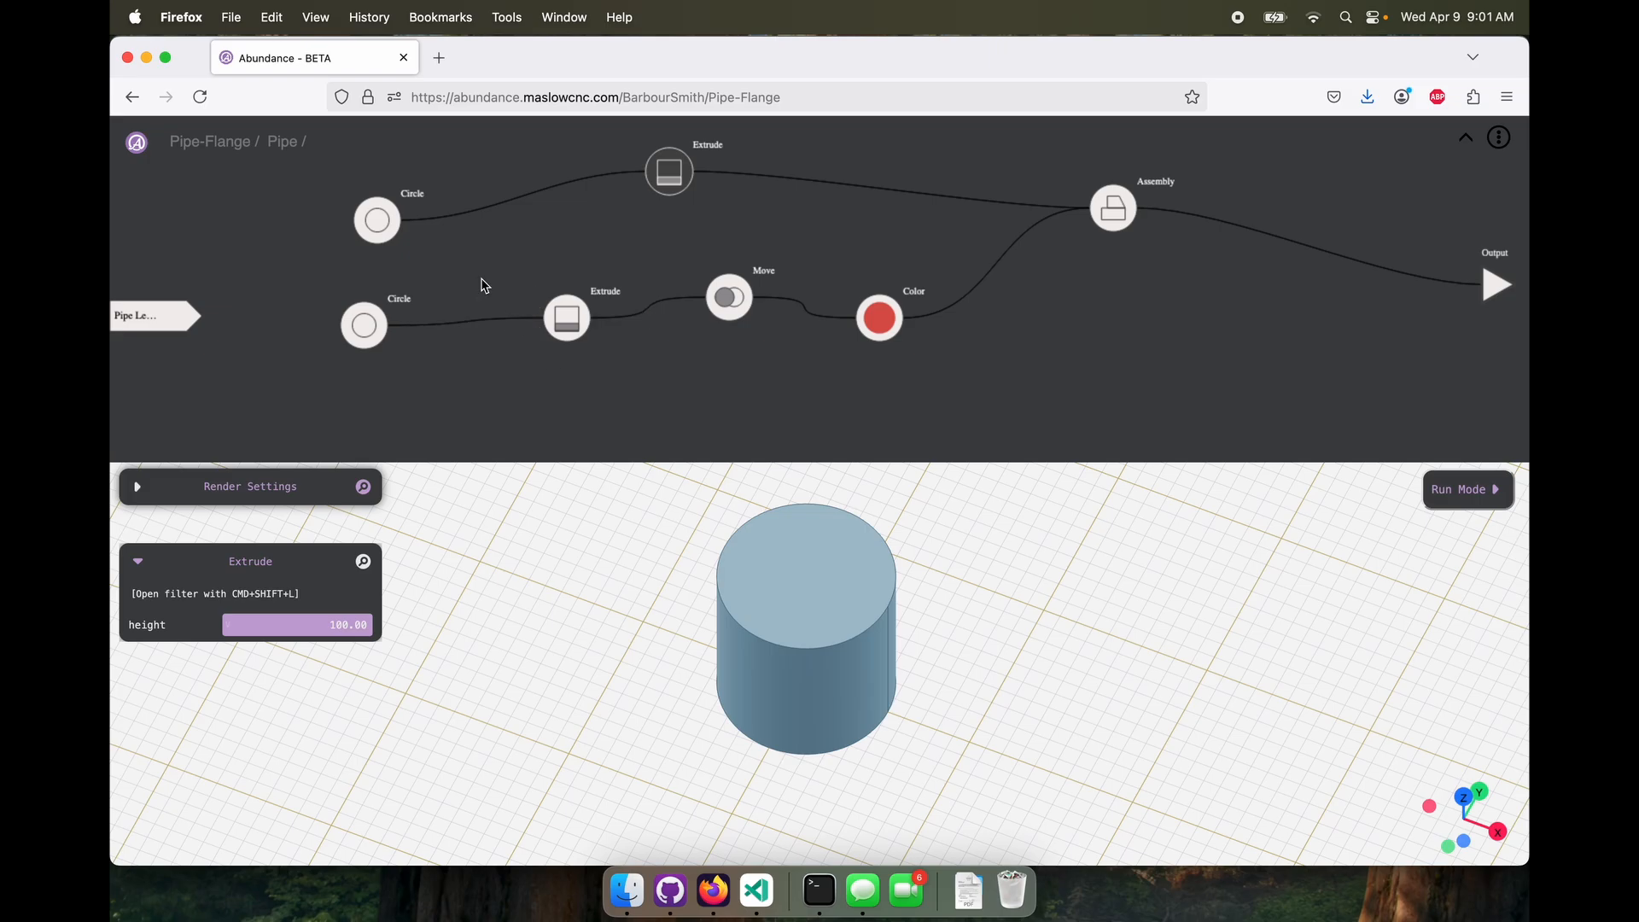
drag(380, 224, 401, 196)
drag(363, 325, 402, 272)
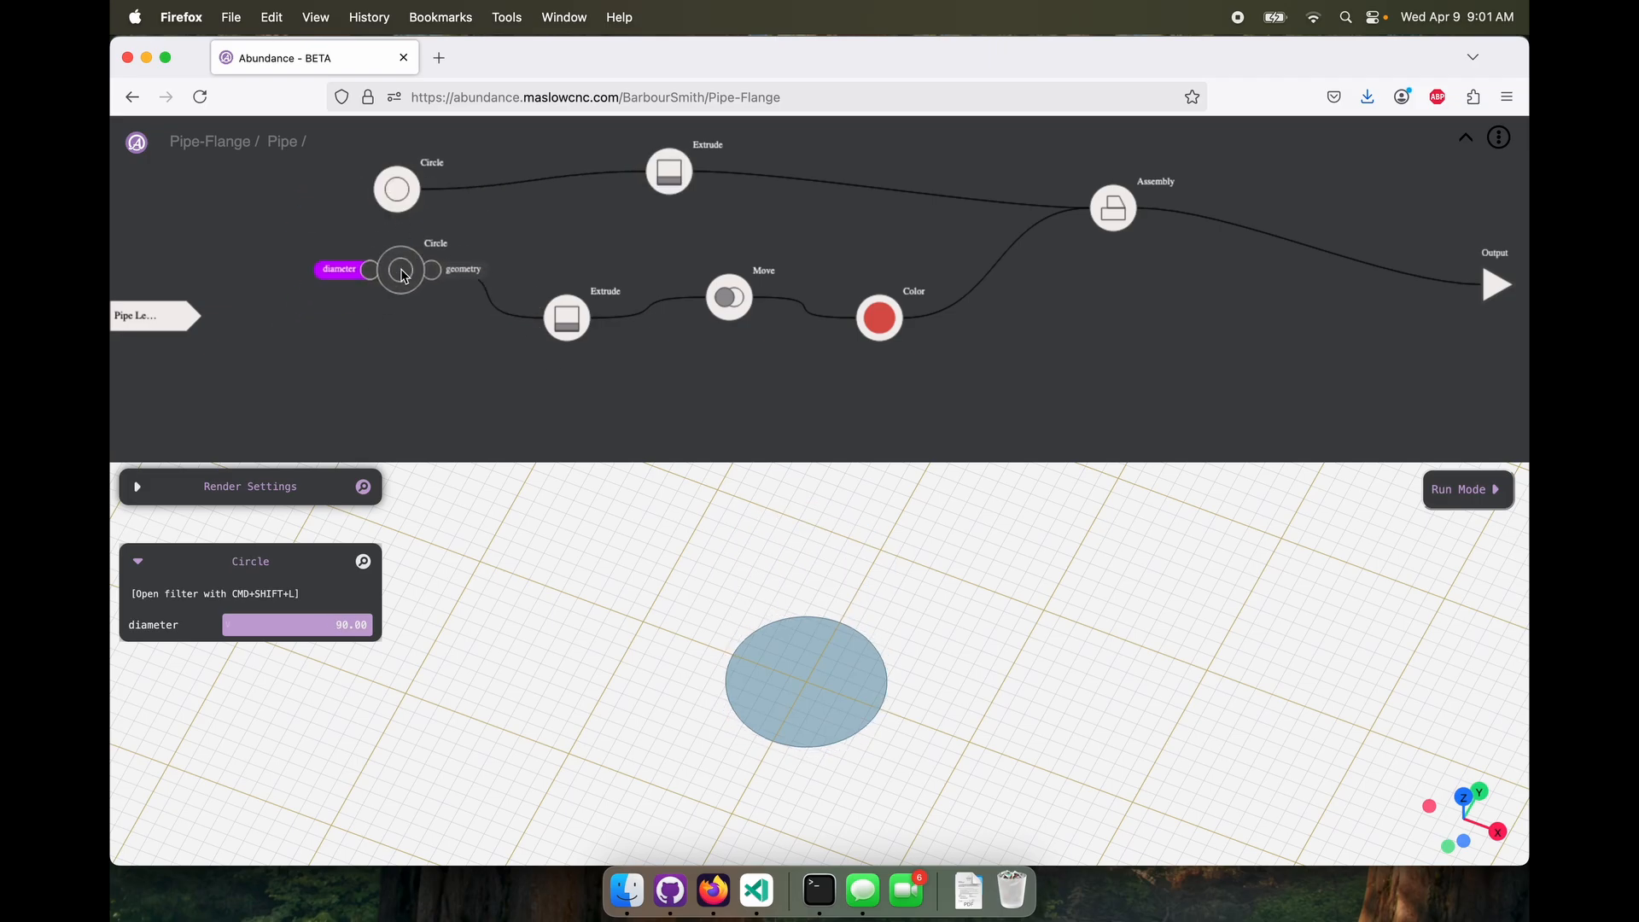
drag(570, 322, 624, 305)
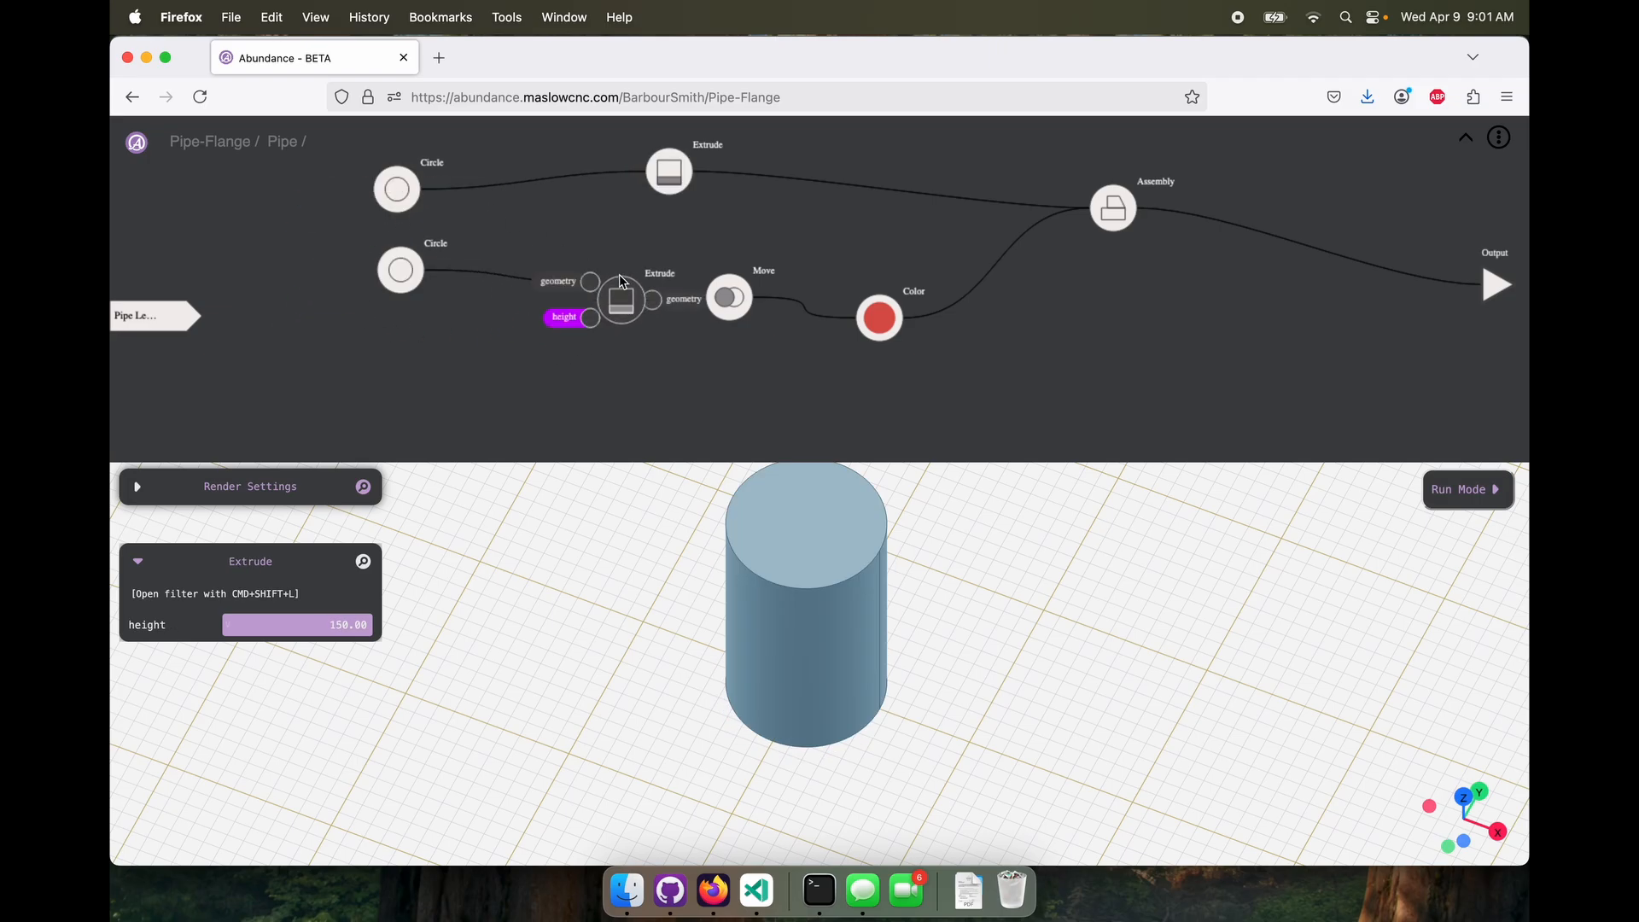
click(676, 175)
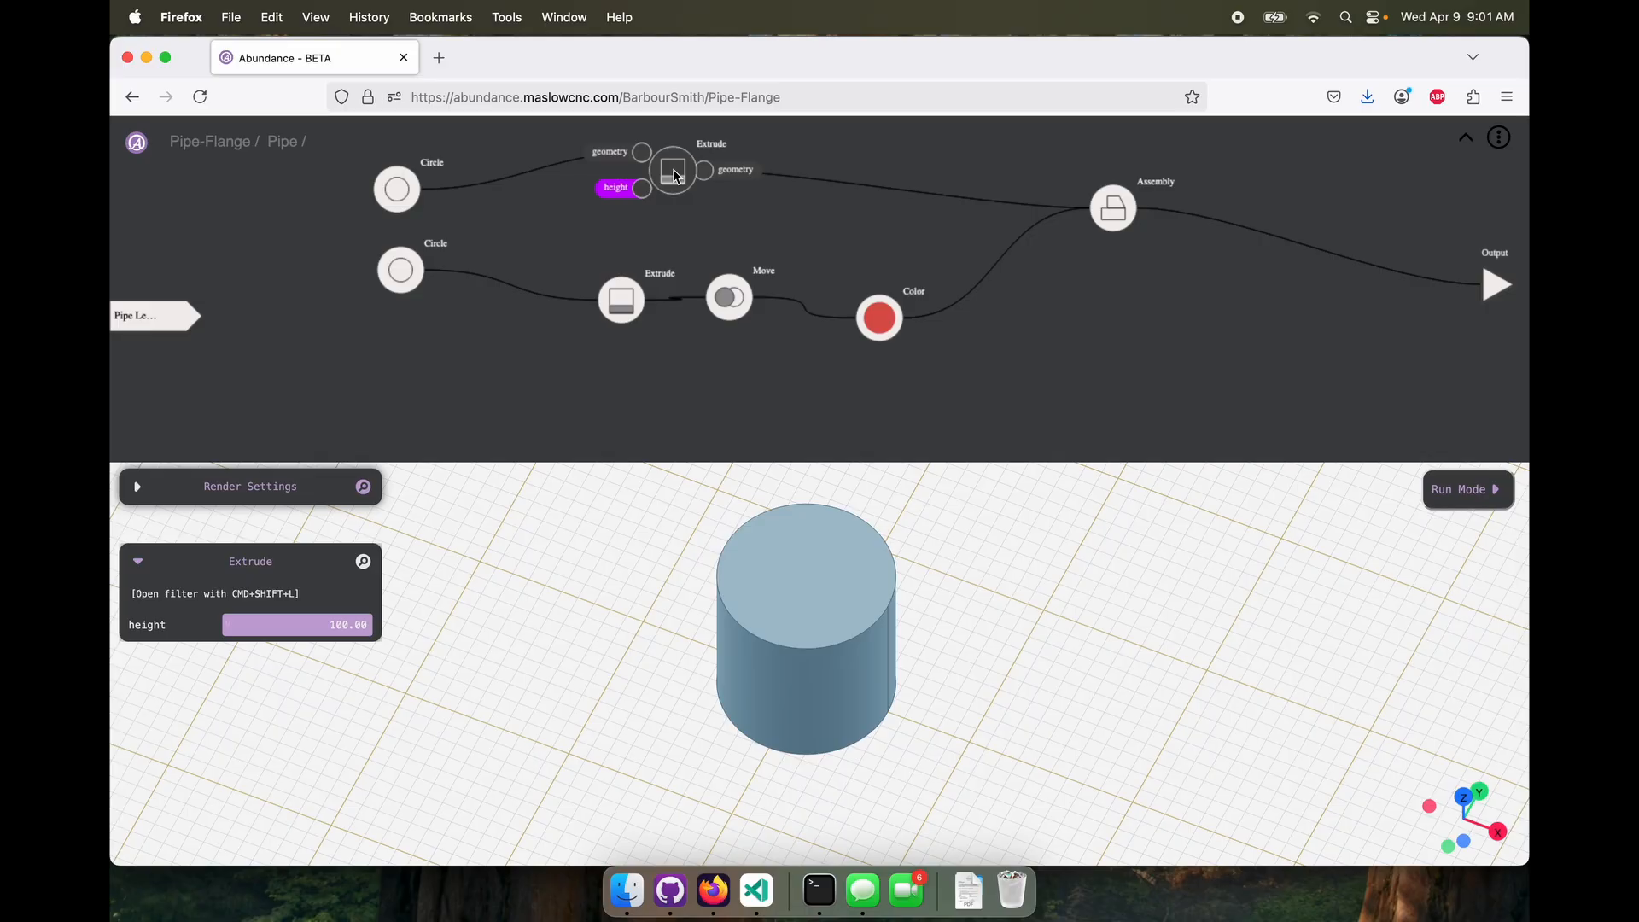
Connect the Pipe Length input to the upper Extrude's height inside Pipe, and set the top-level Pipe Length to 100
drag(198, 316, 643, 189)
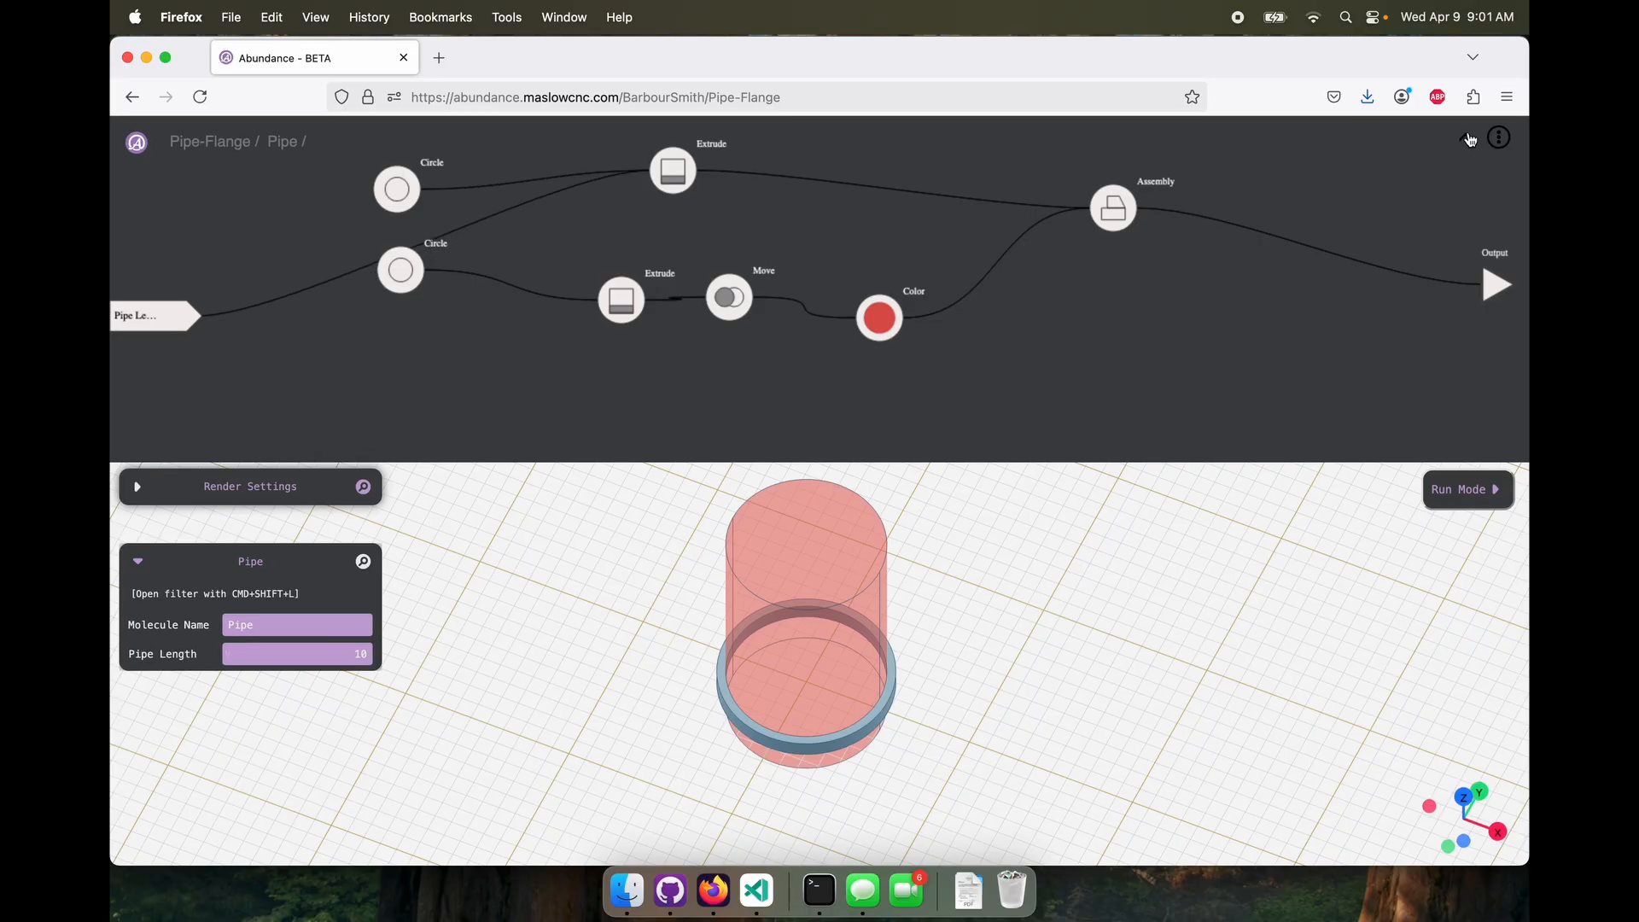
click(1470, 141)
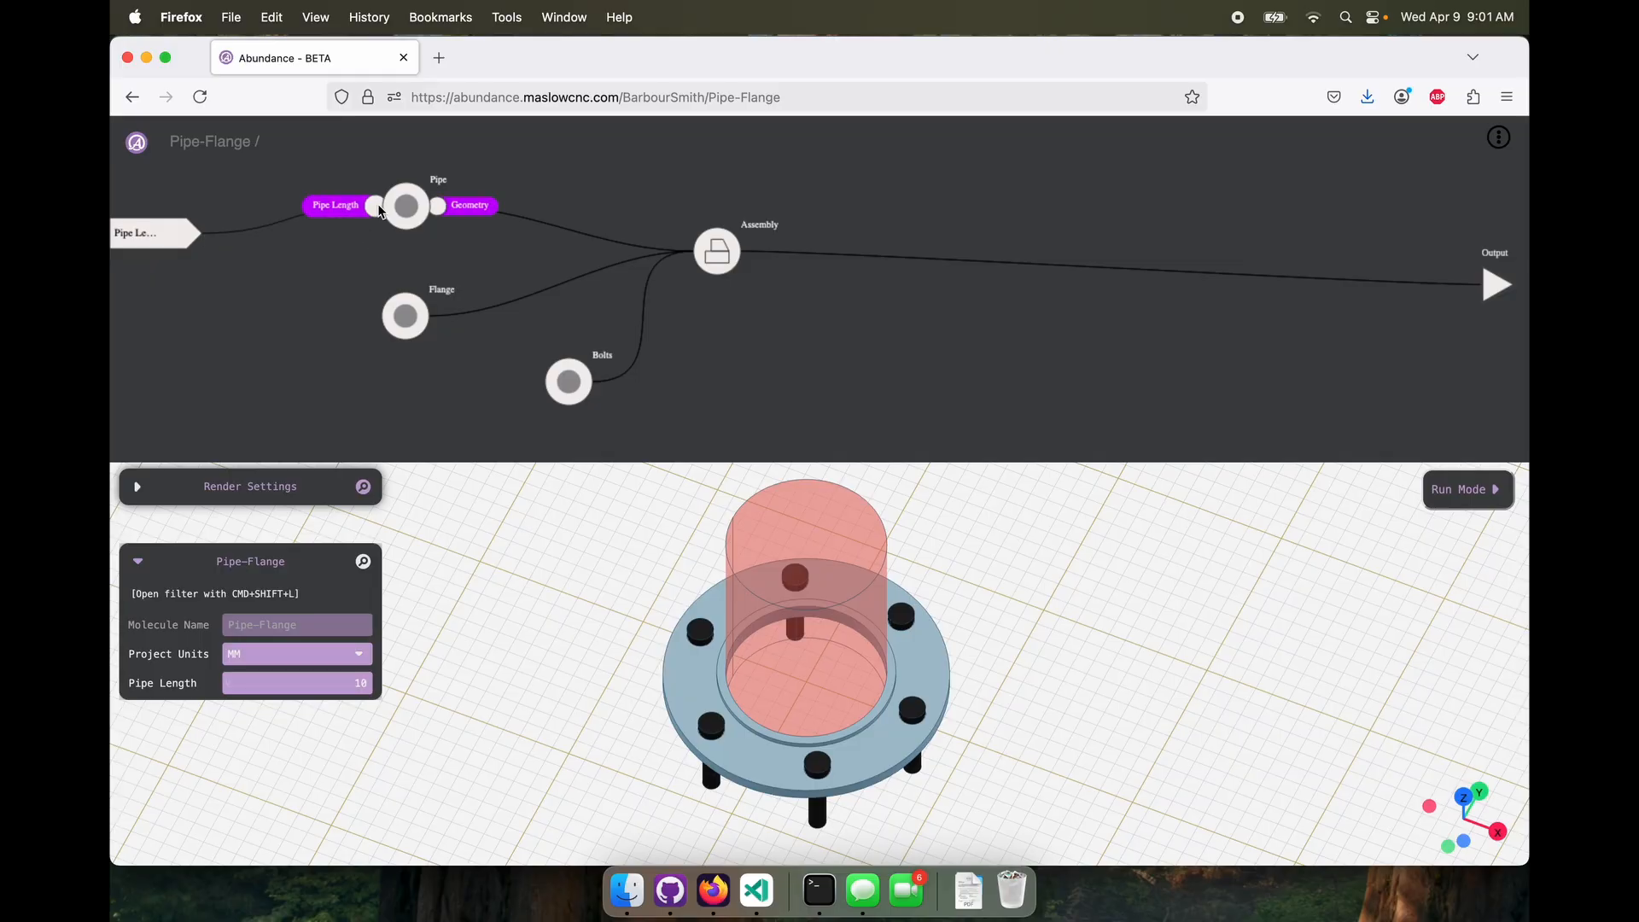
drag(312, 683, 387, 684)
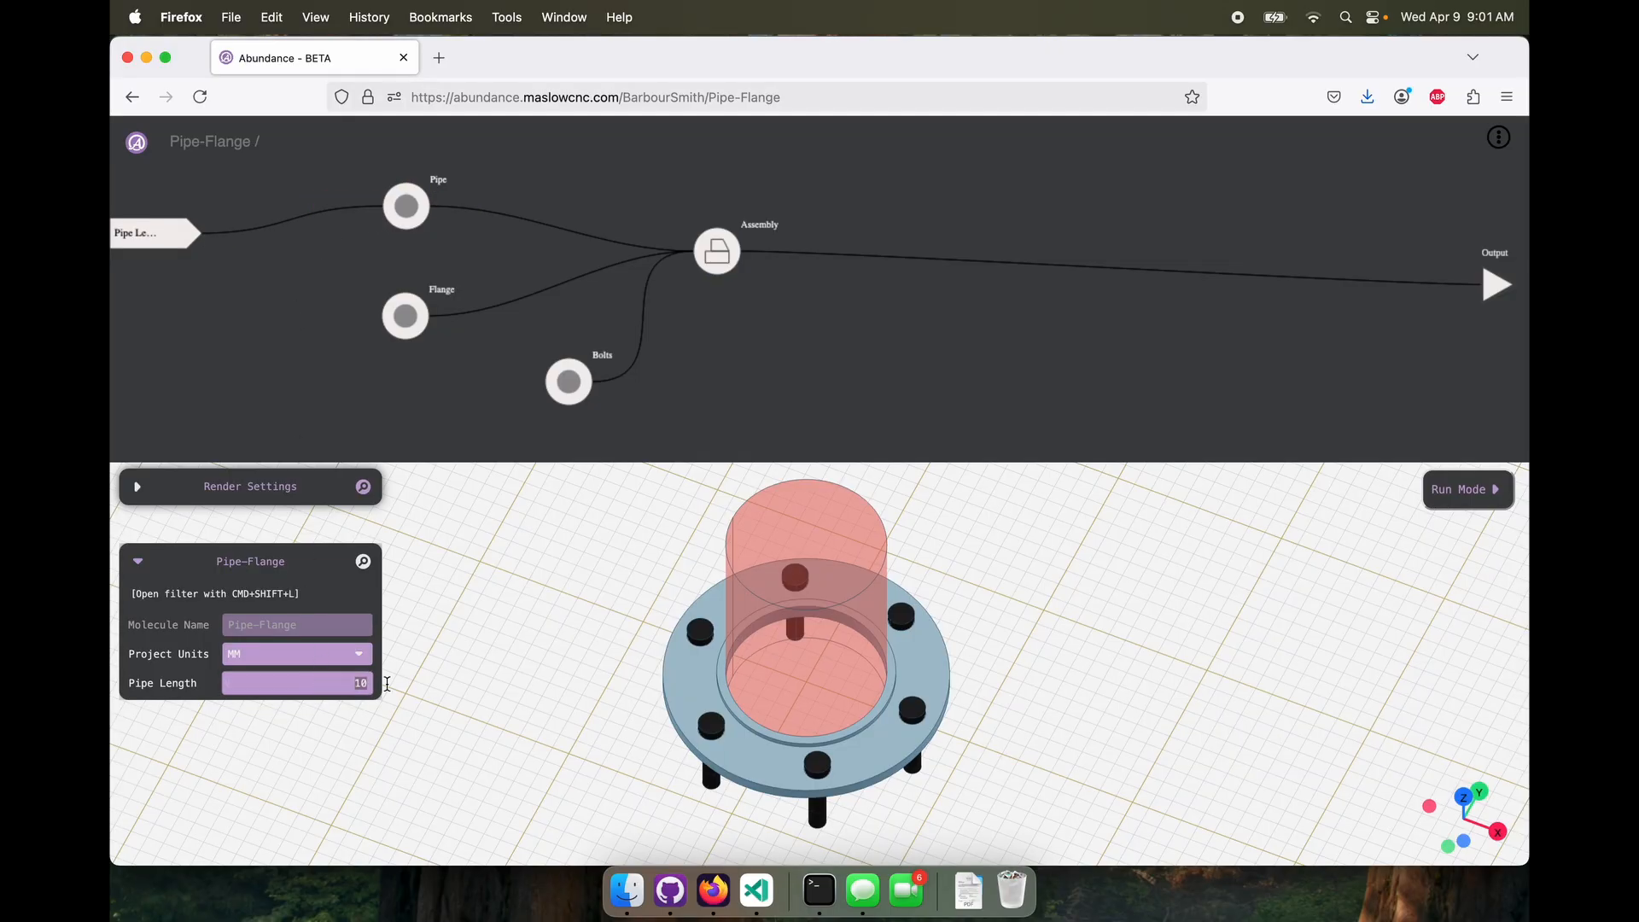
text(100)
key(Return)
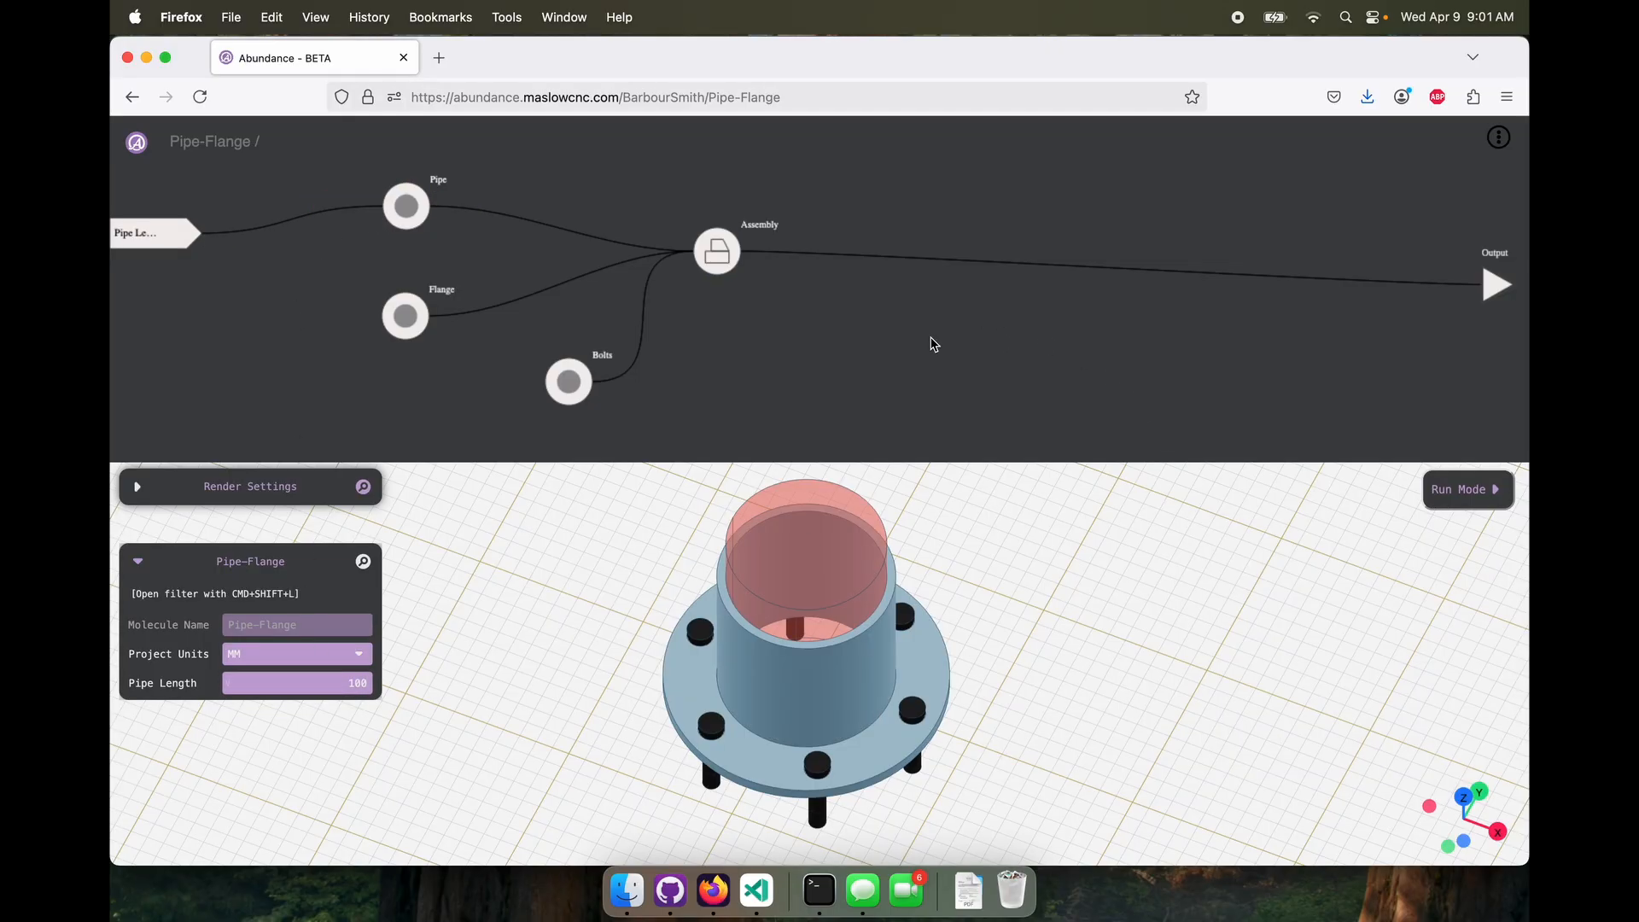
Reopen the Pipe molecule, reposition the lower Circle and Extrude nodes, and compare the heights of the two Extrudes
double_click(406, 206)
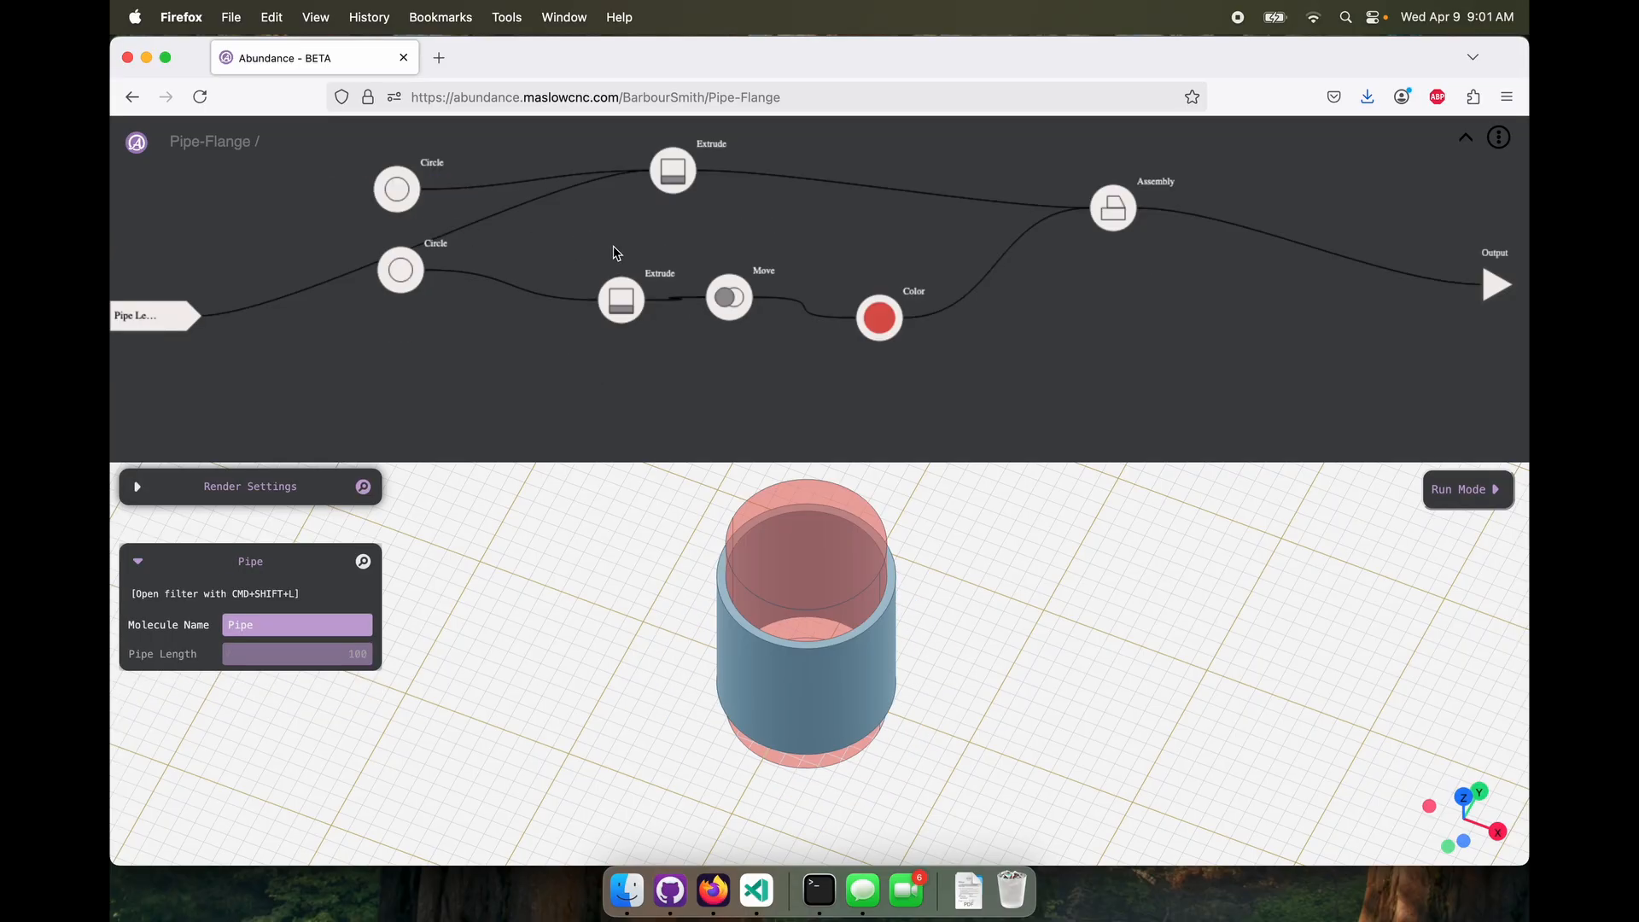
drag(400, 270, 472, 284)
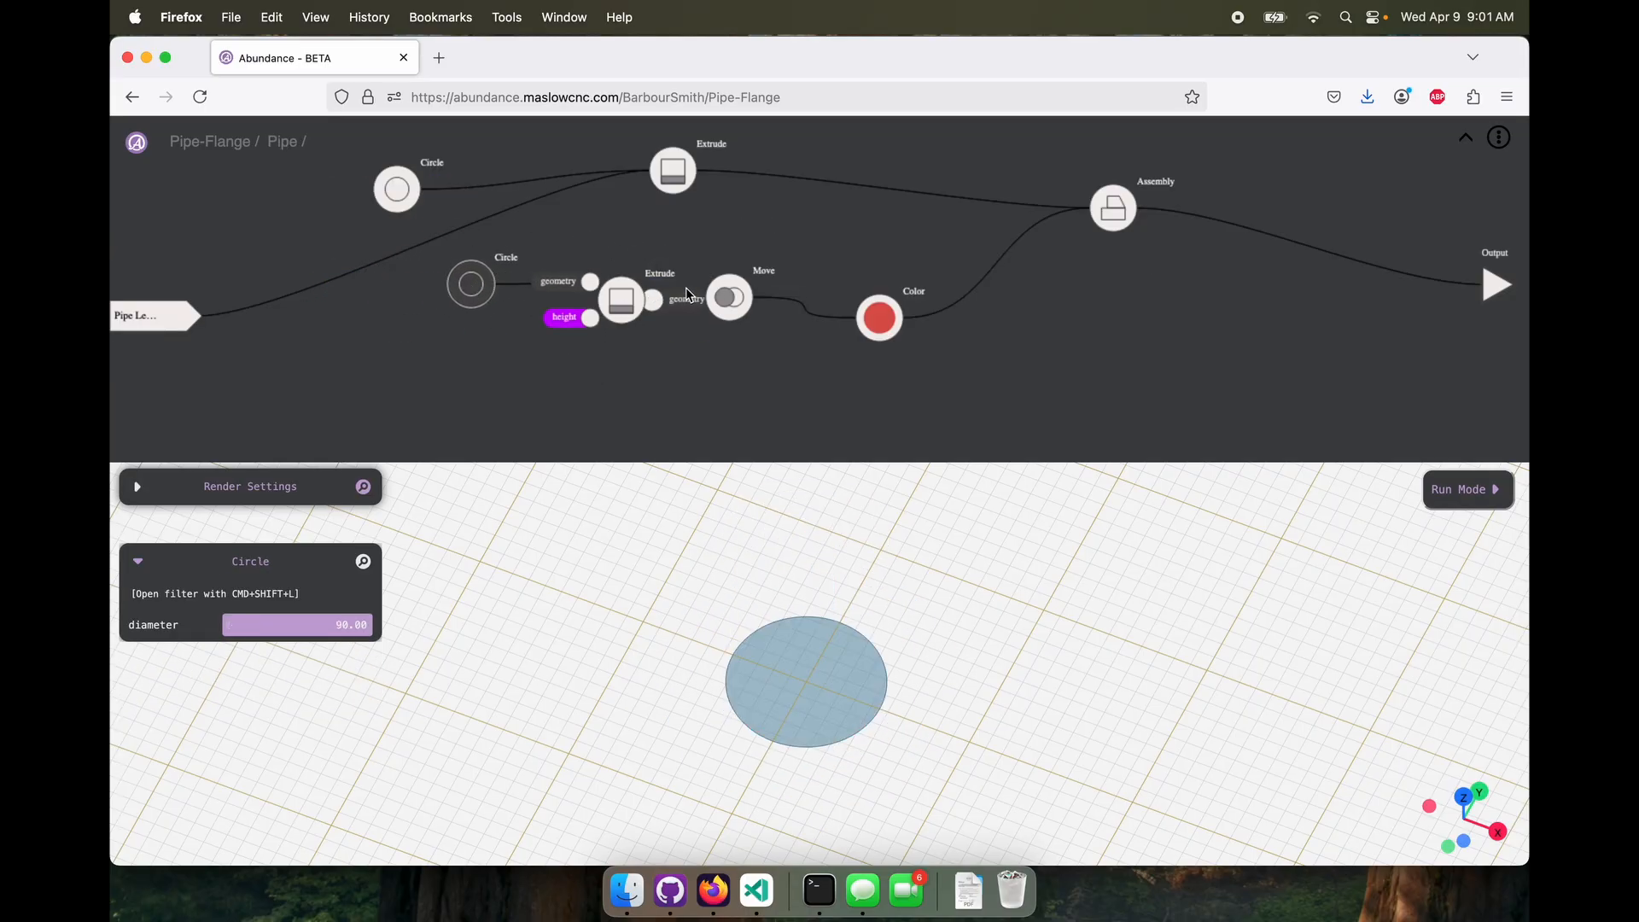
drag(608, 309, 620, 285)
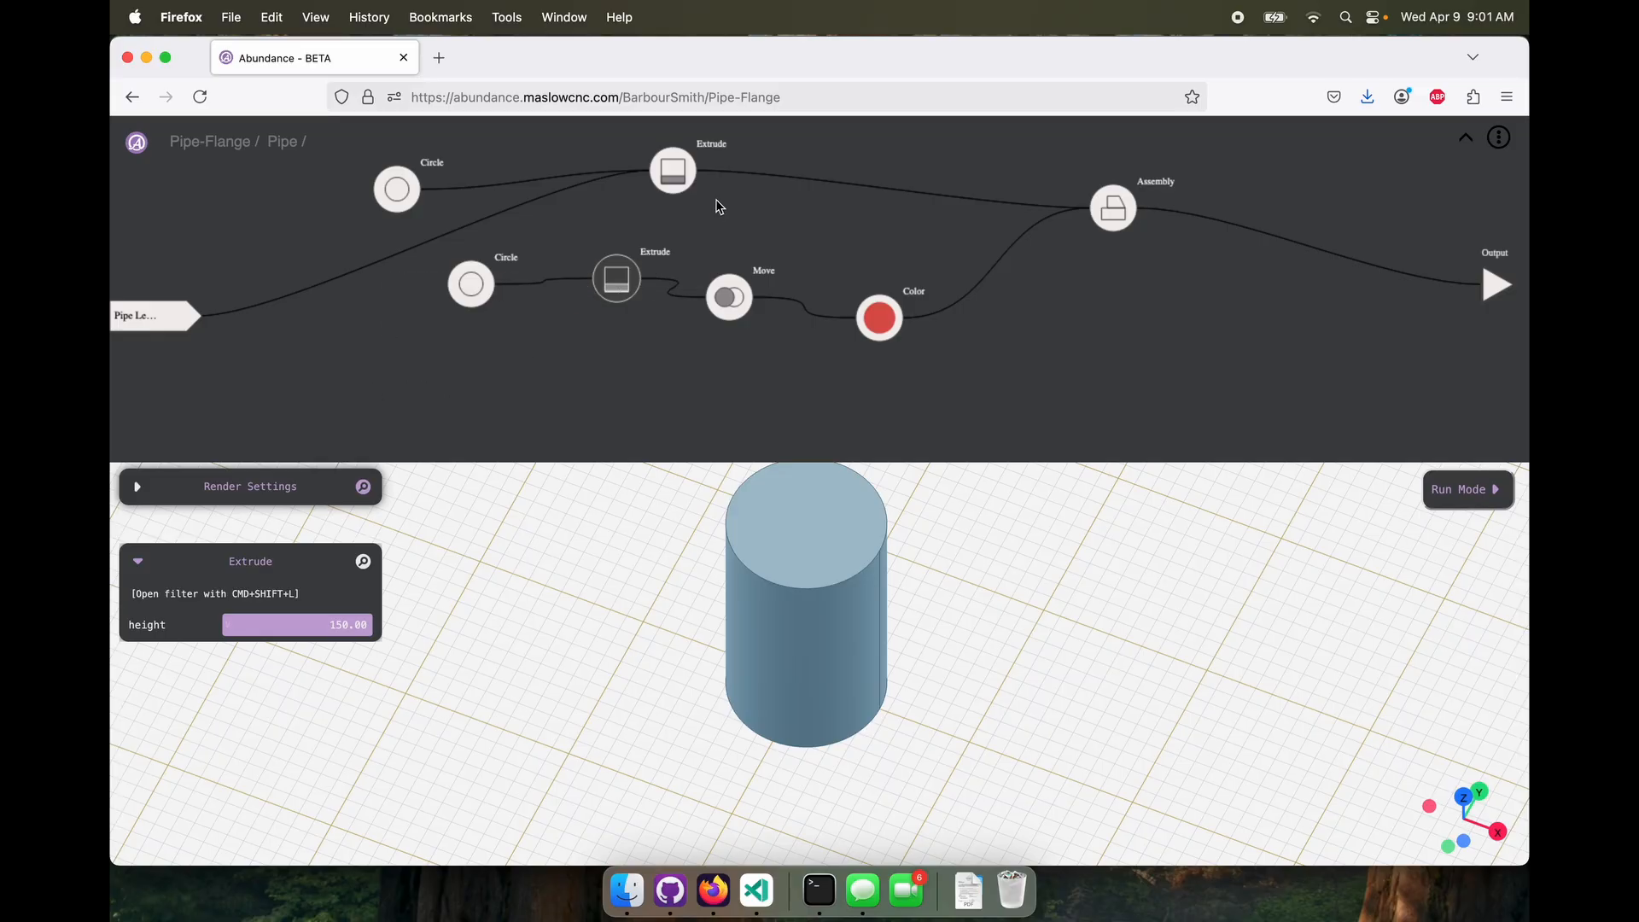
click(680, 190)
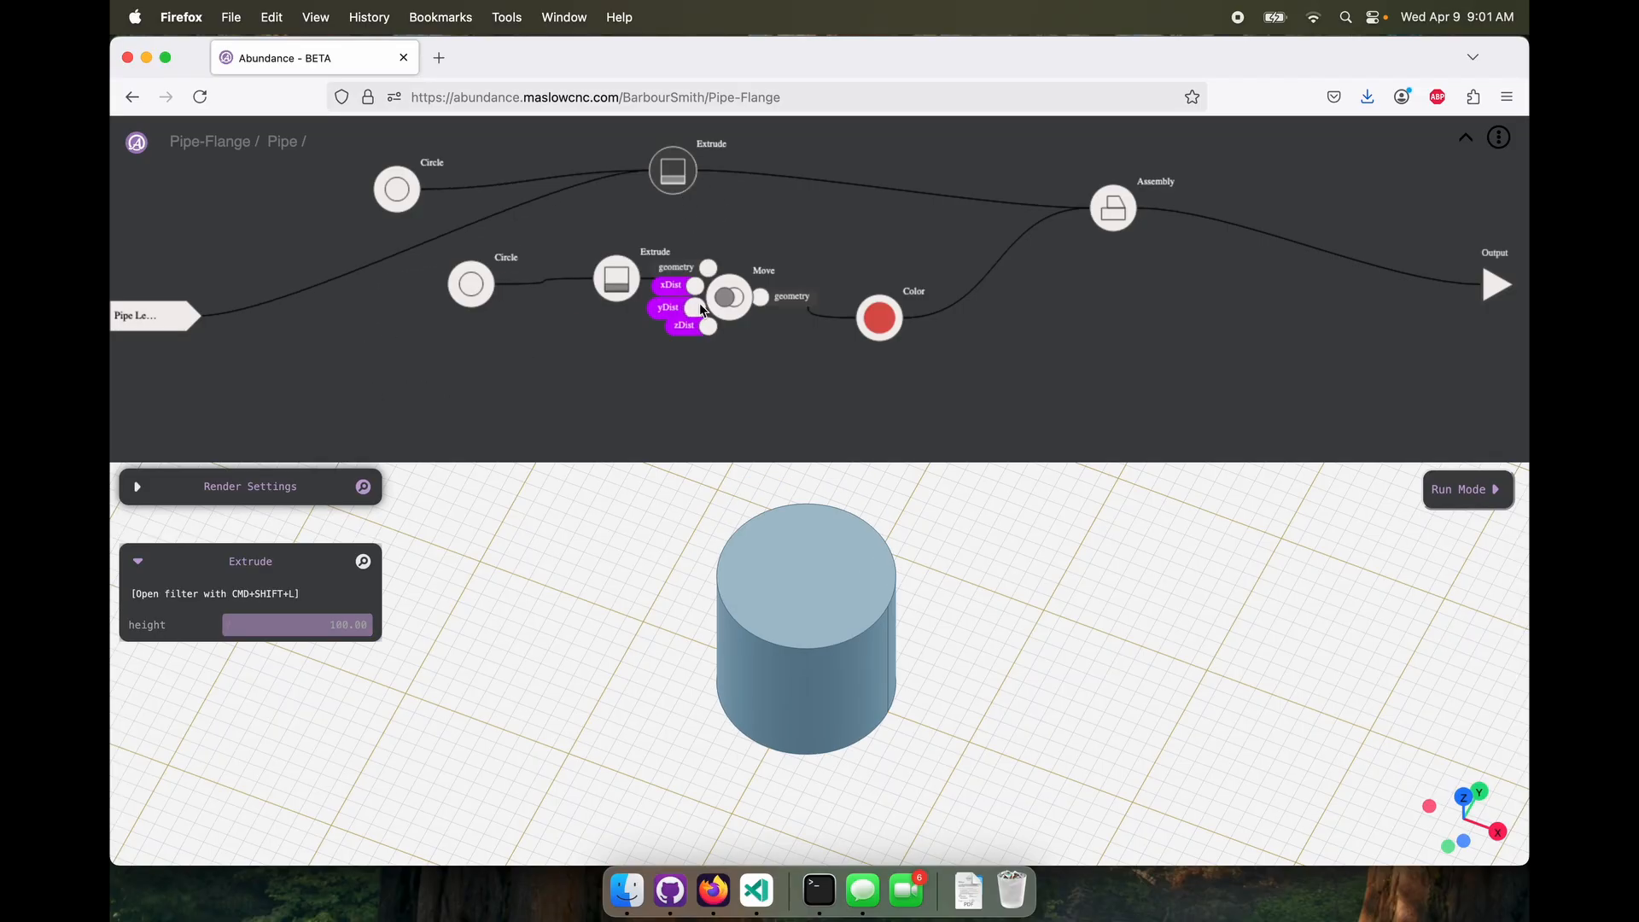
click(616, 279)
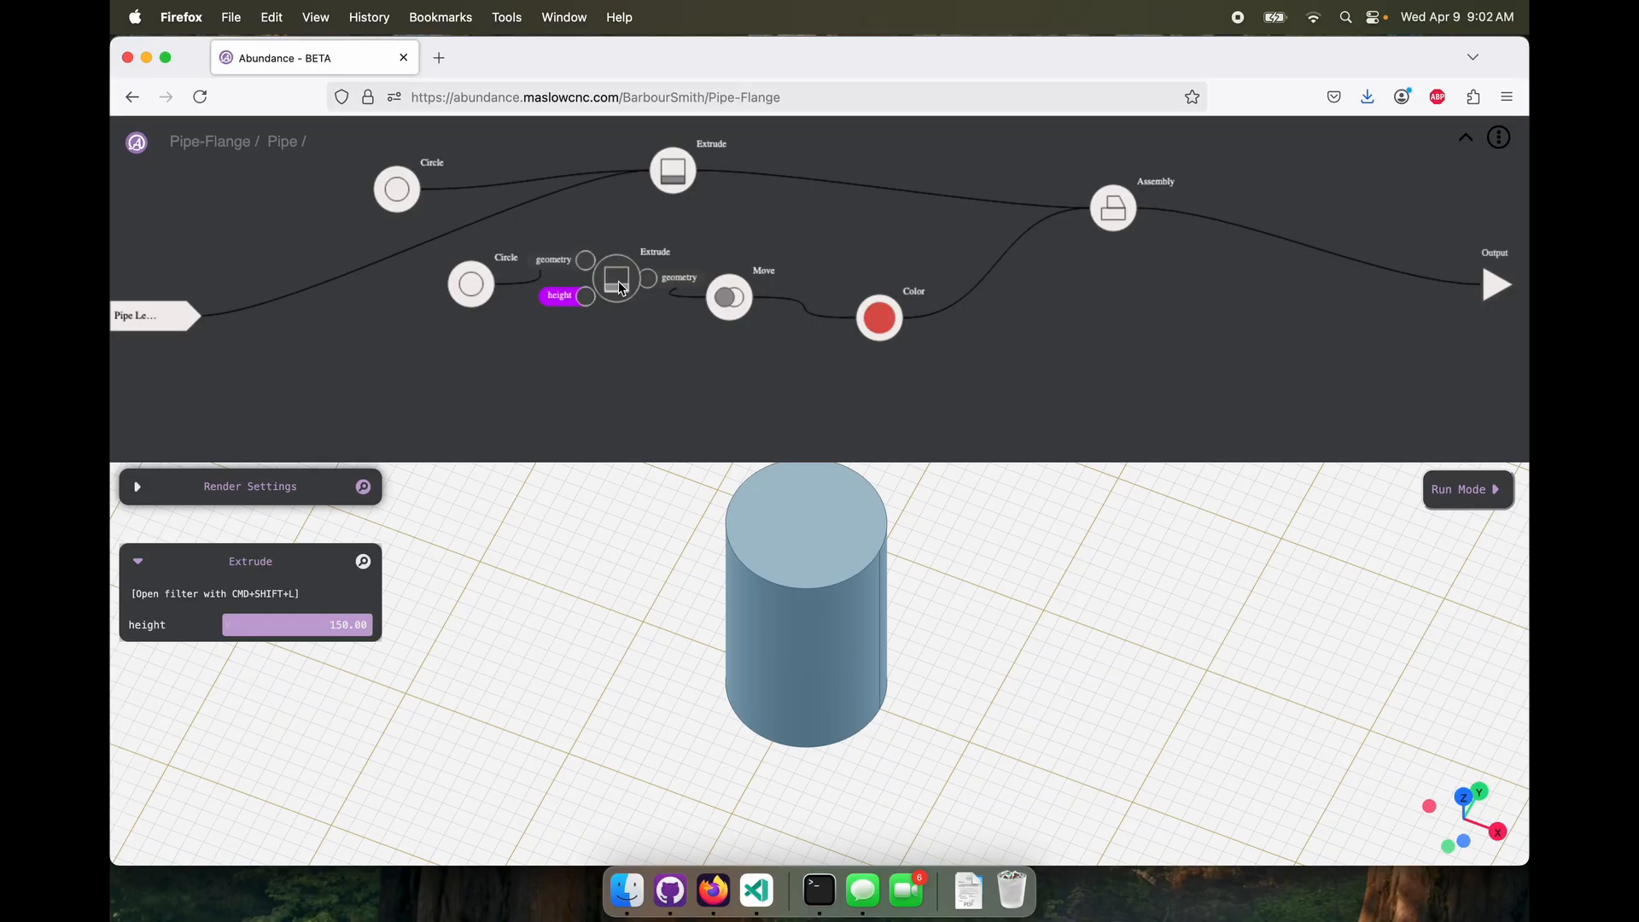
Add an equation node set to X+50 in Pipe and wire Pipe Length through it into the lower Extrude's height
right_click(329, 414)
mouse_move(275, 411)
click(252, 386)
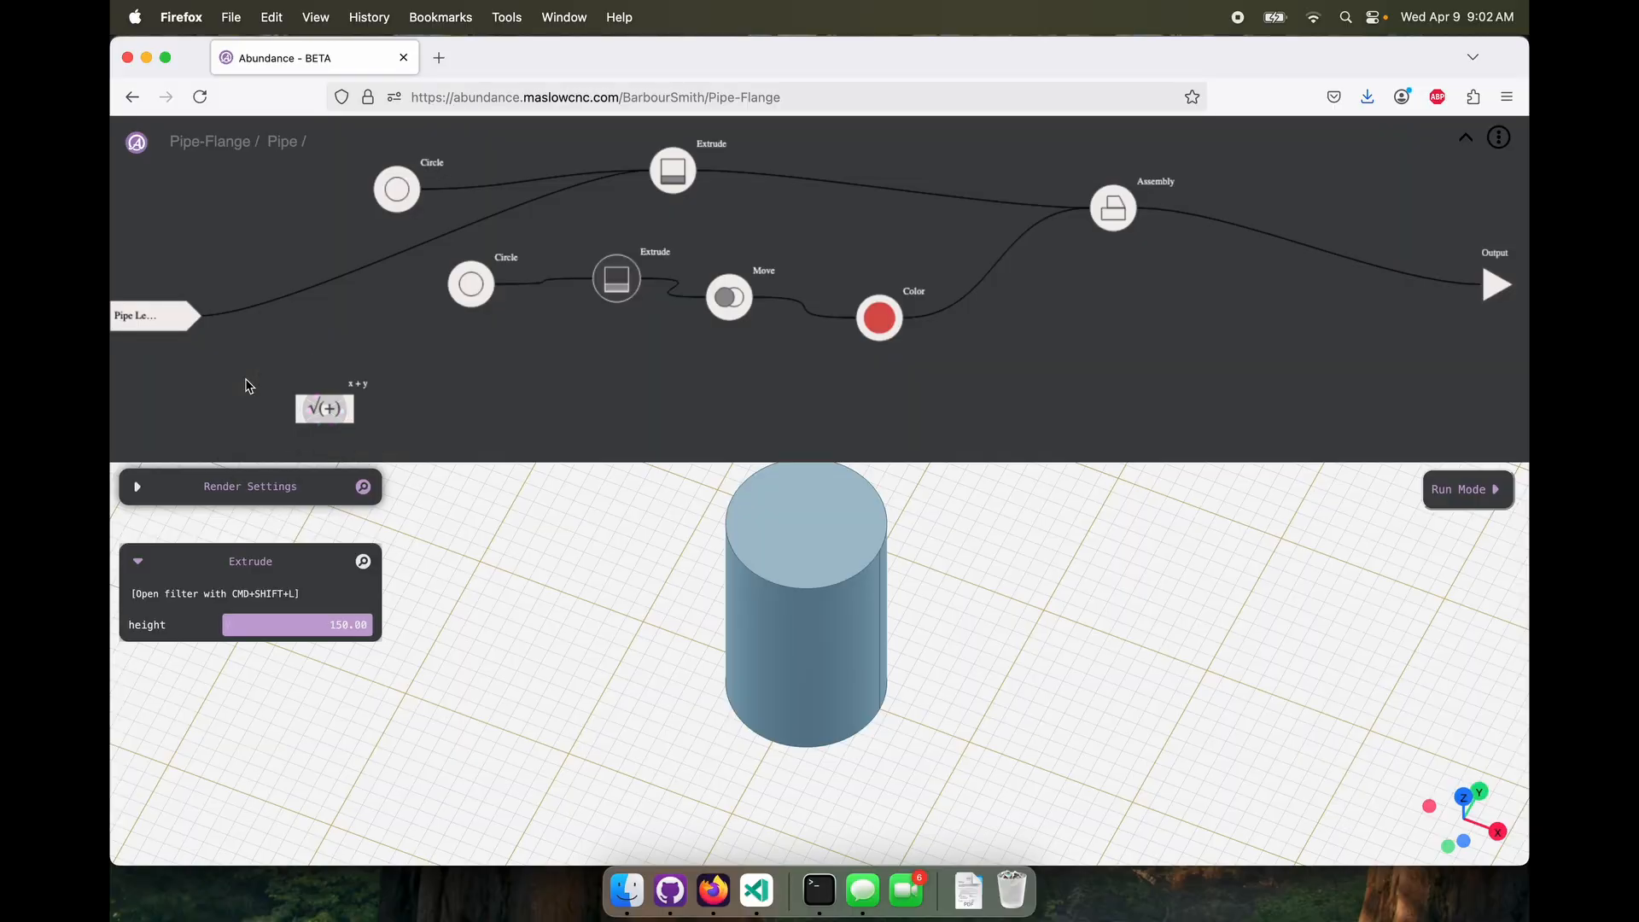
drag(281, 625, 130, 629)
text(X)
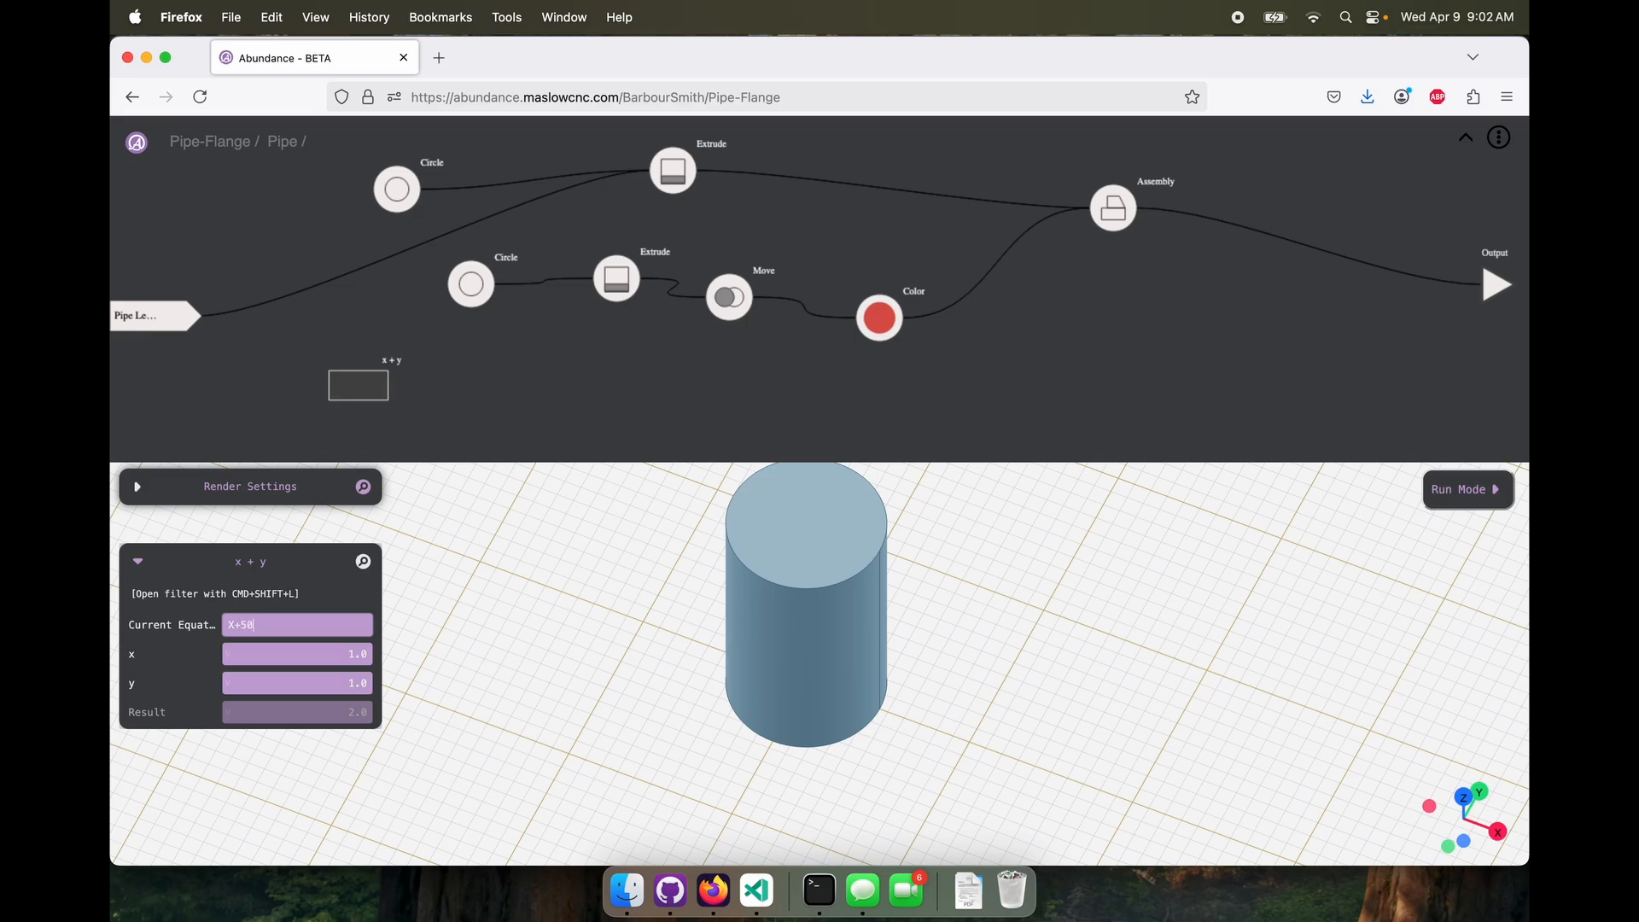
text(+50)
key(Return)
drag(199, 316, 586, 296)
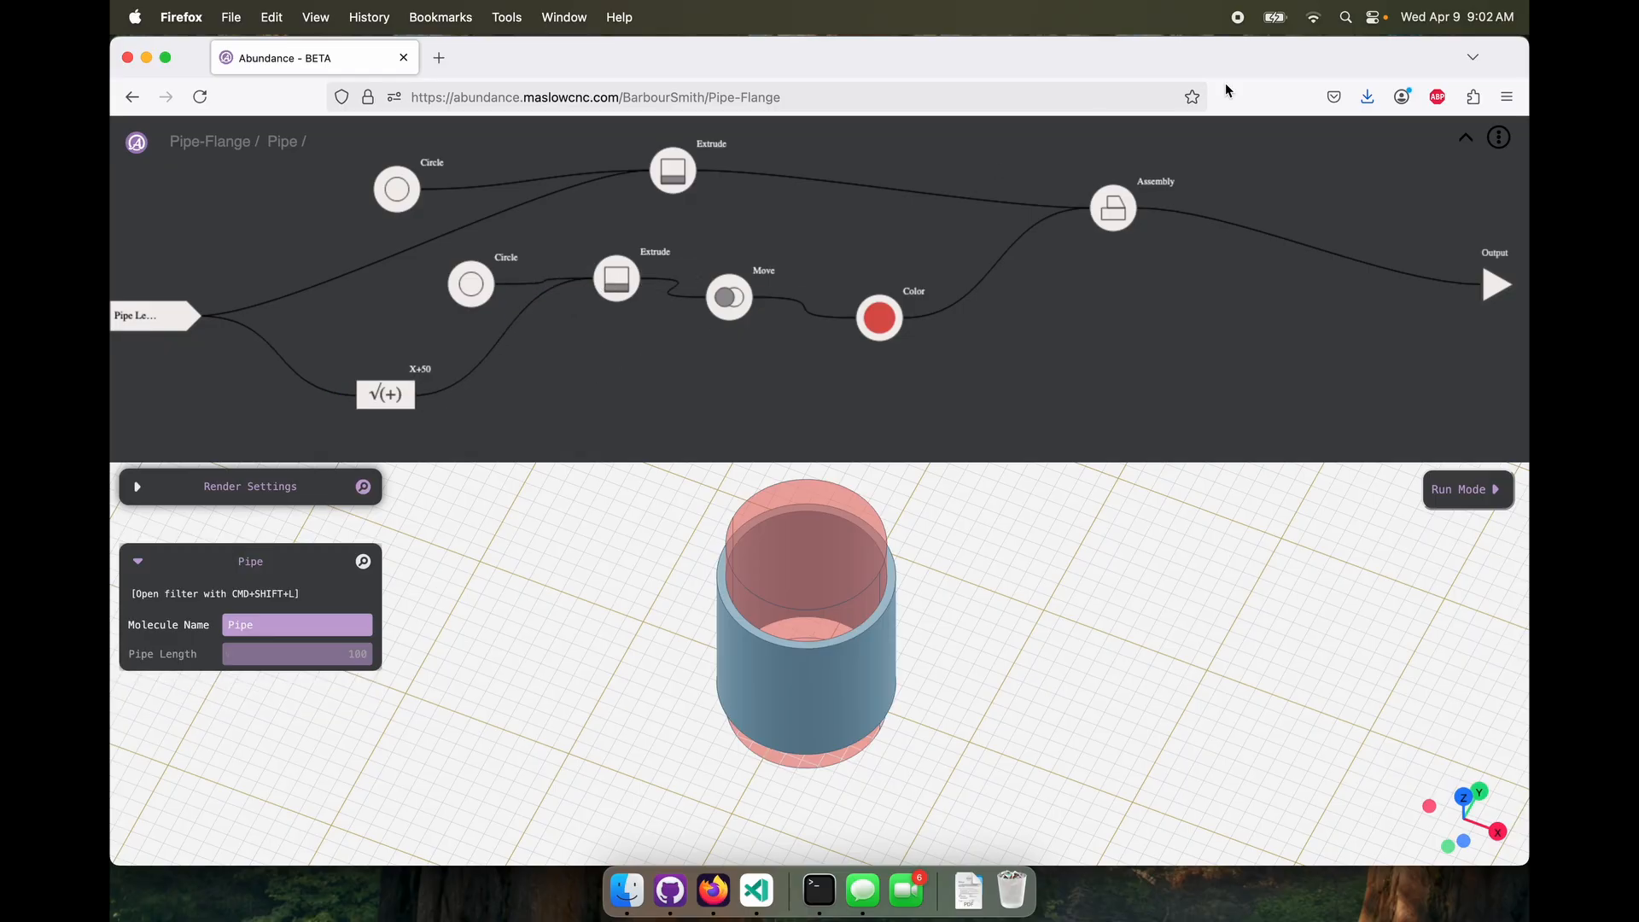
Return to the top level of Pipe-Flange, set Pipe Length to 150, and inspect the resized assembly
click(1466, 138)
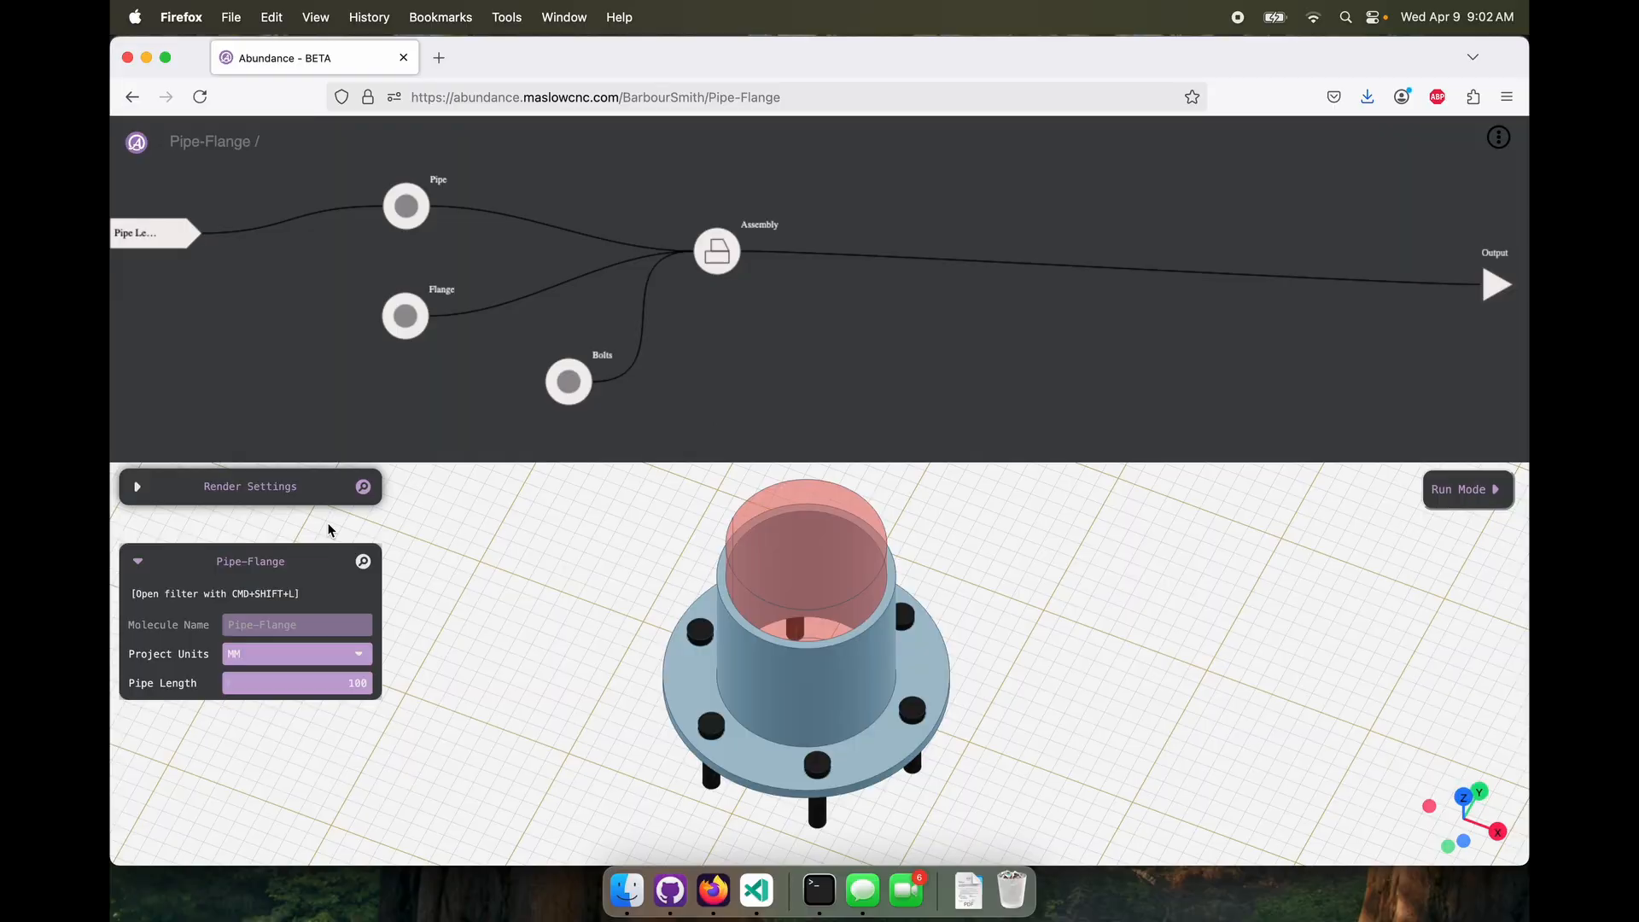
drag(322, 680, 384, 684)
mouse_move(516, 699)
mouse_down()
mouse_move(519, 622)
mouse_move(513, 669)
mouse_up()
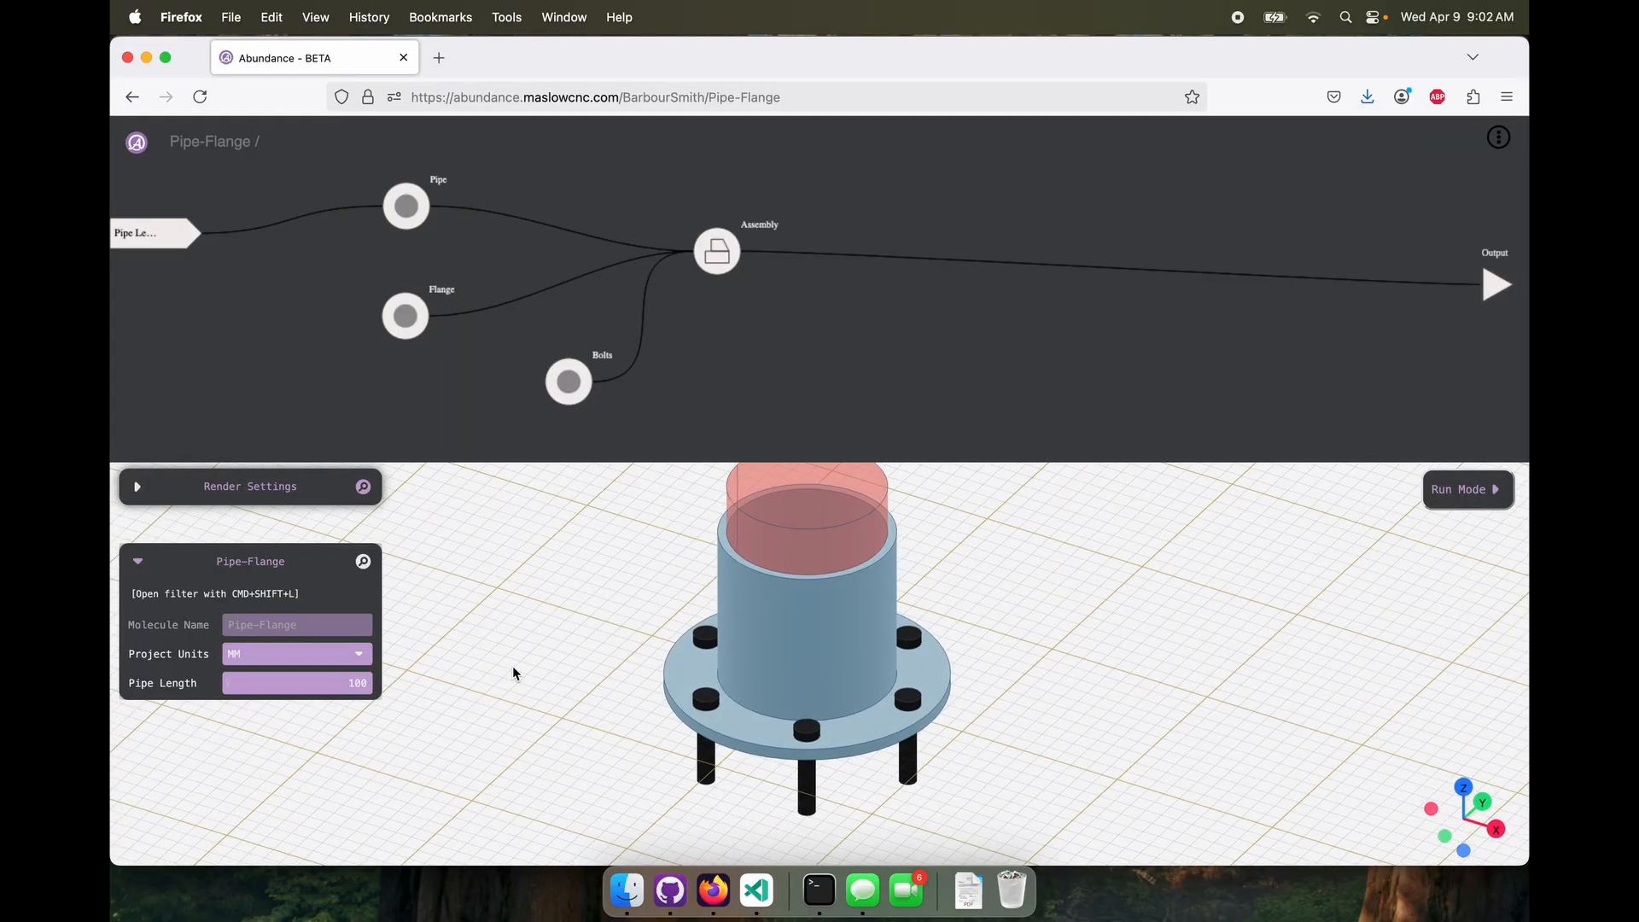
drag(330, 677, 392, 680)
text(150)
scroll(760, 771, down, 10)
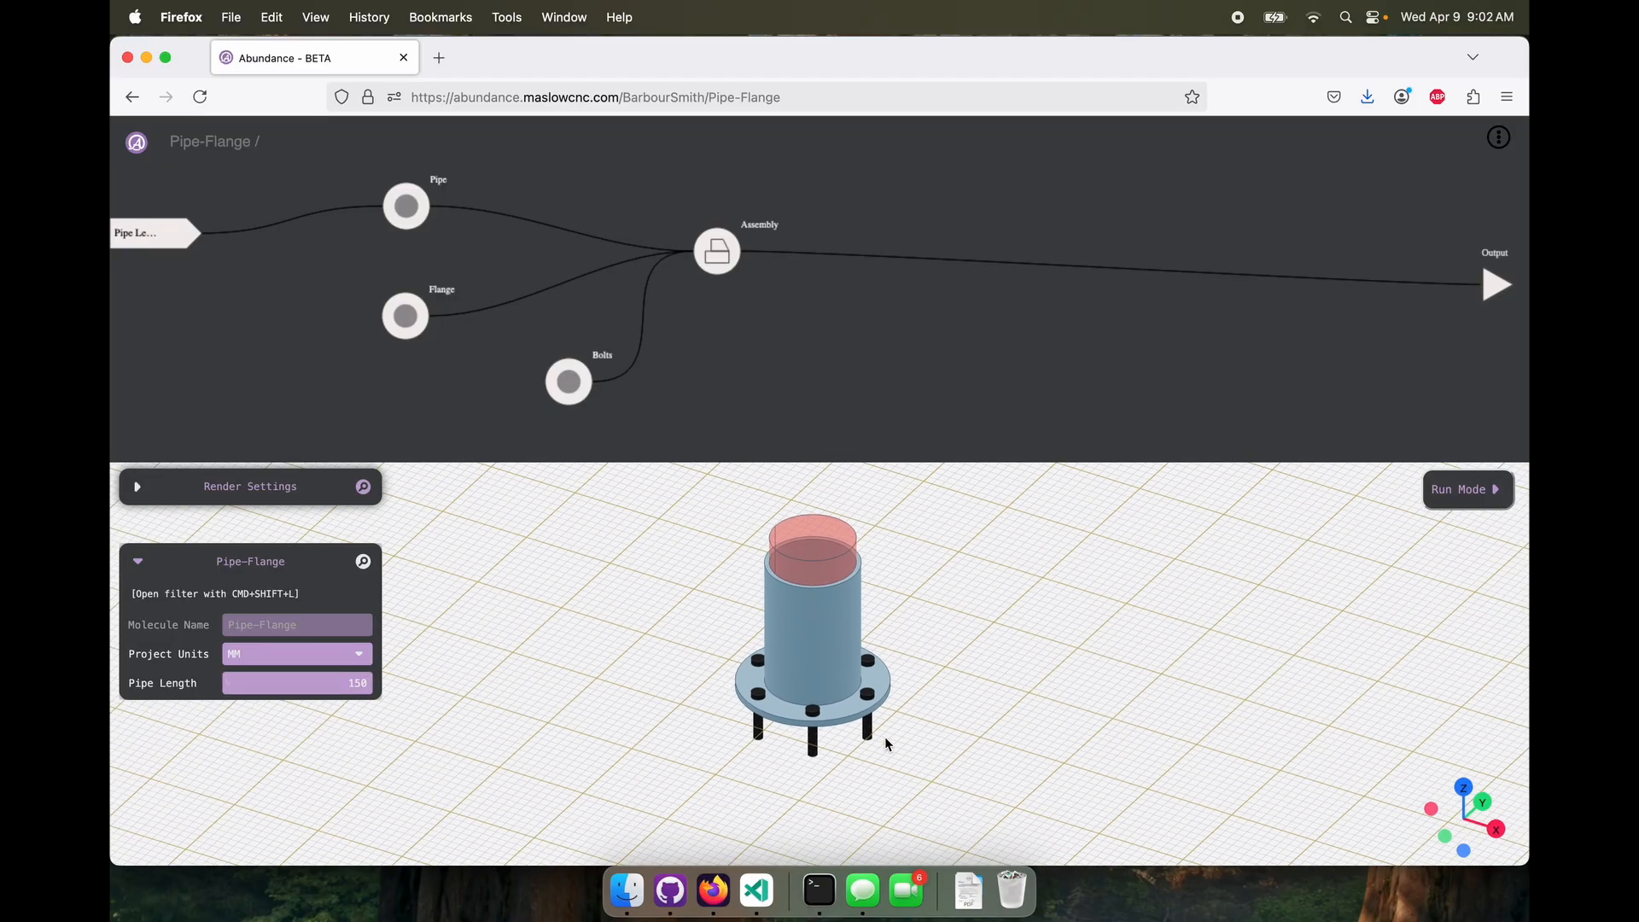
mouse_move(884, 740)
mouse_down()
mouse_move(848, 680)
mouse_move(860, 745)
mouse_up()
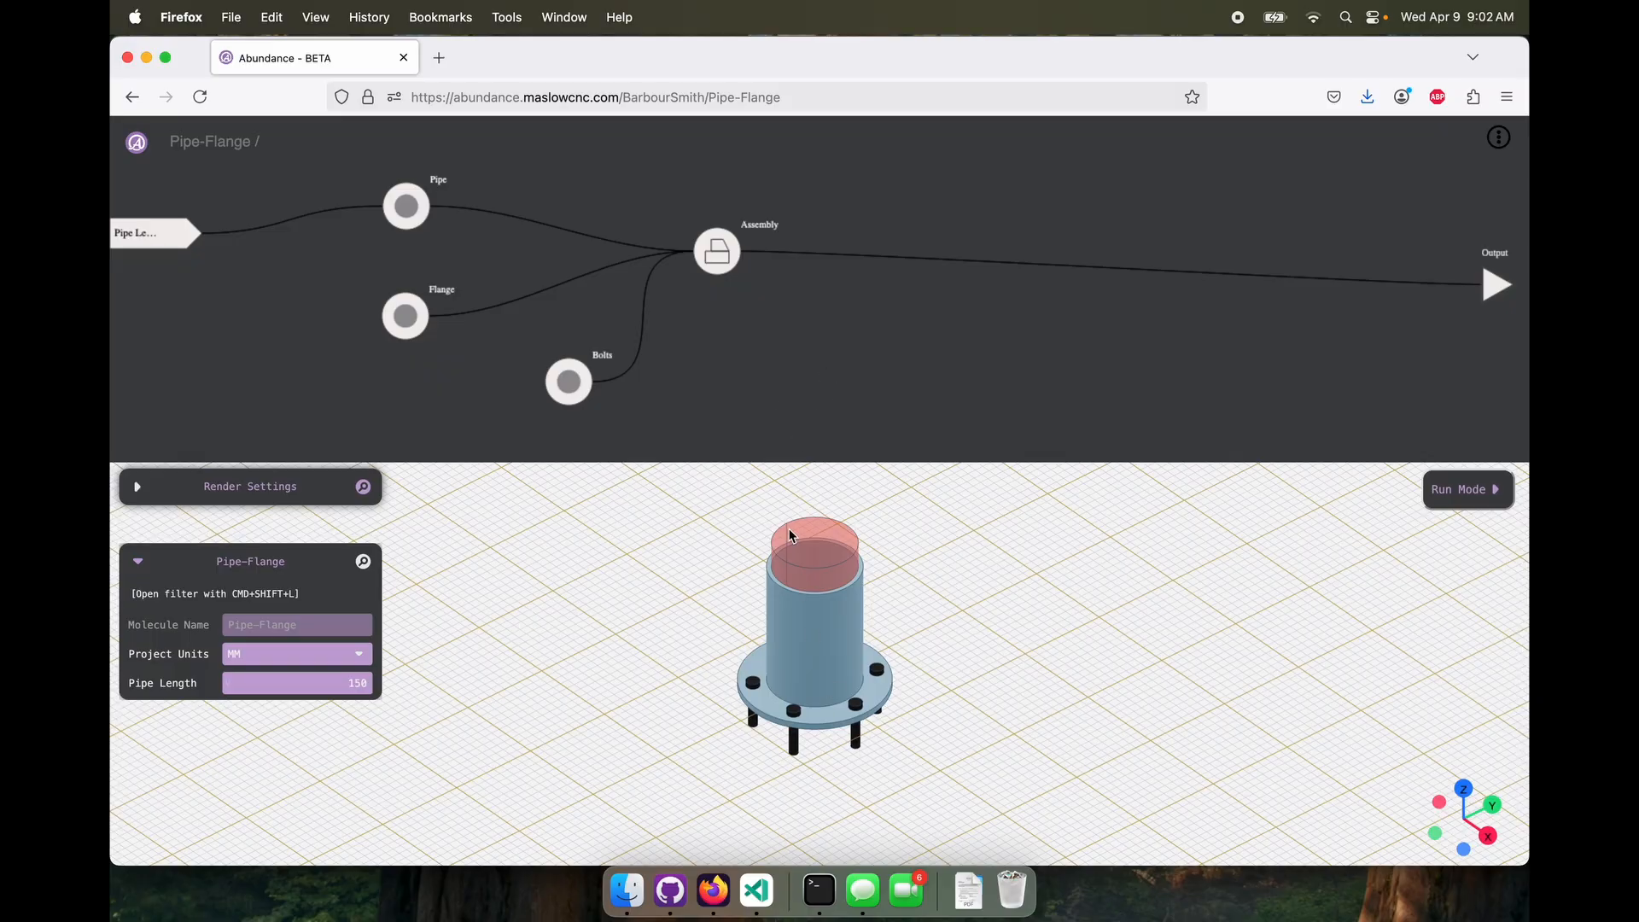
drag(791, 535, 867, 571)
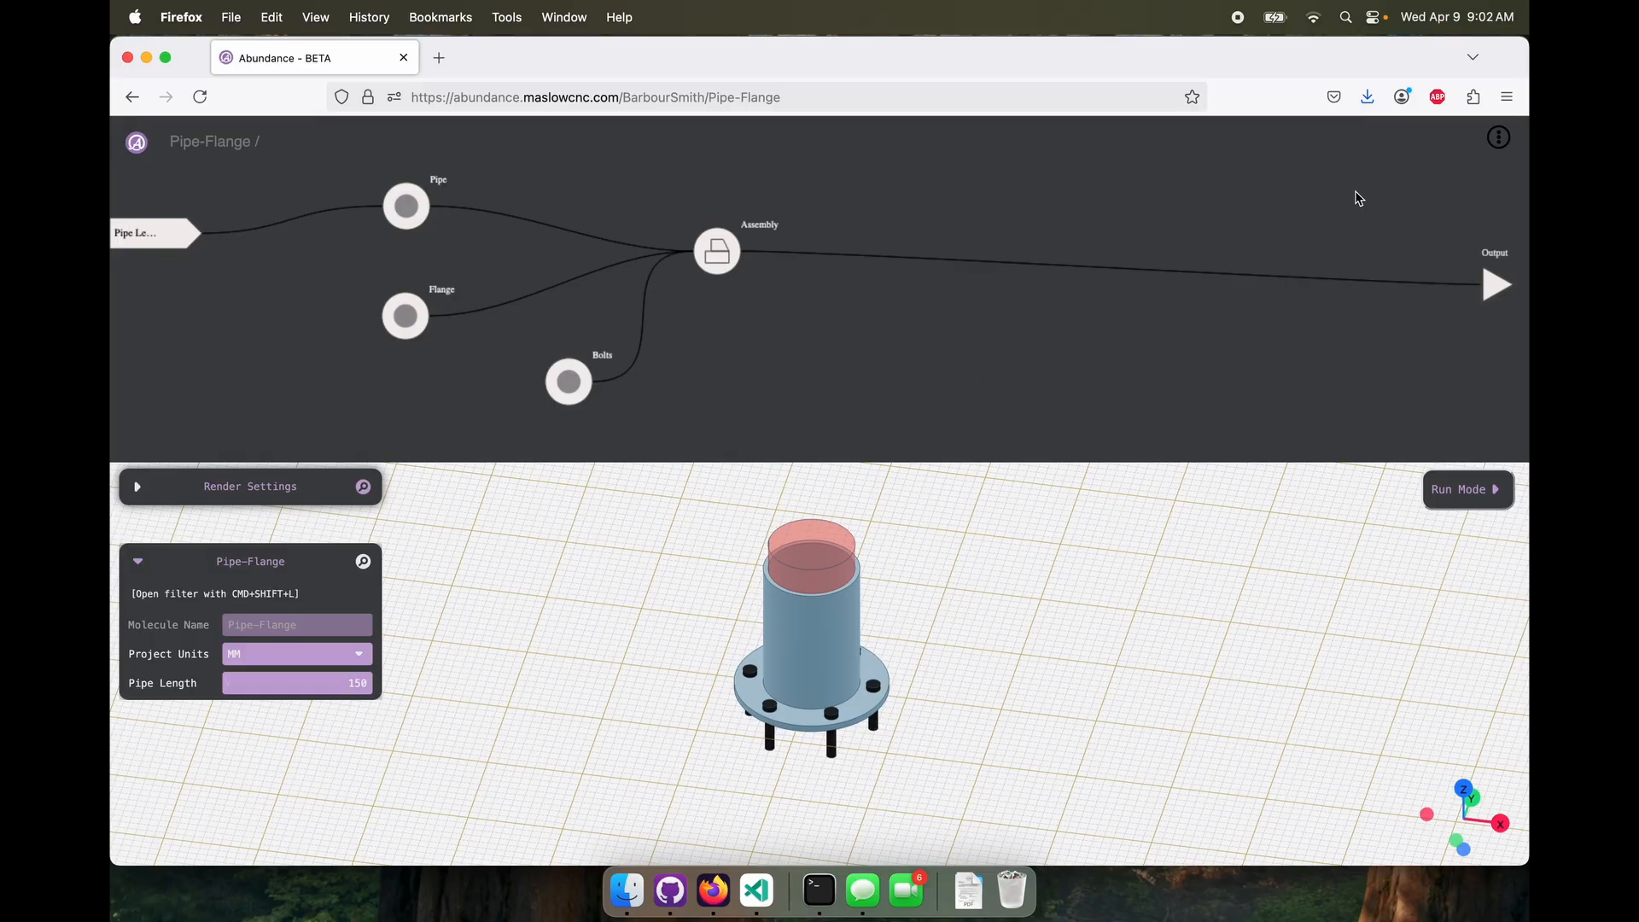
Bring up the project's share link and open it in a new browser tab
click(1498, 138)
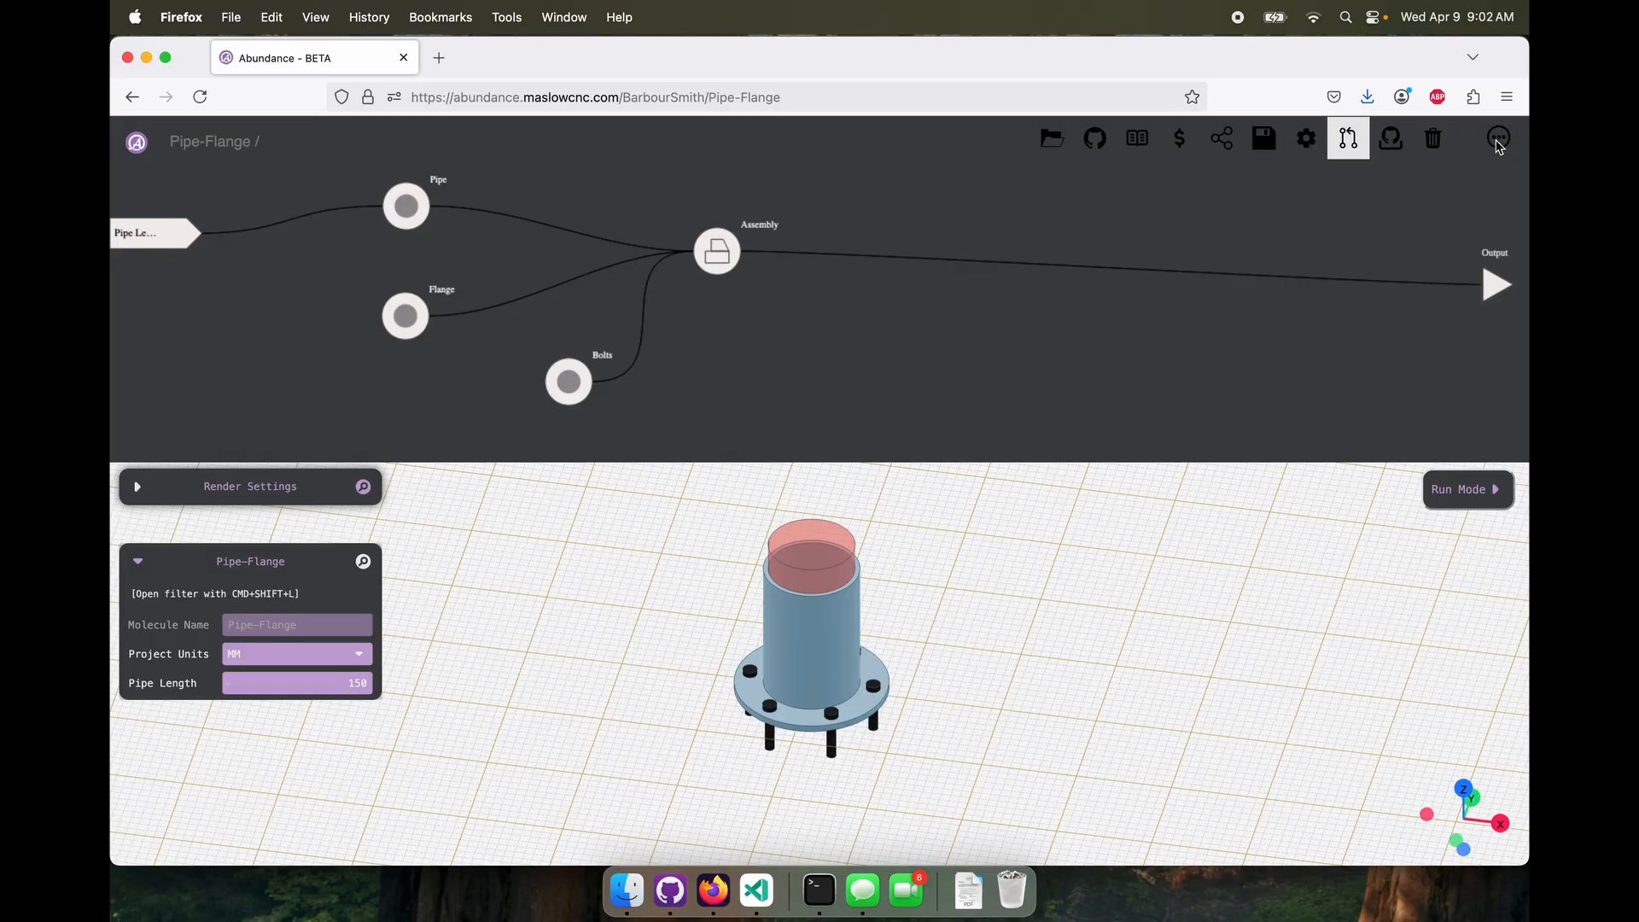
click(1223, 141)
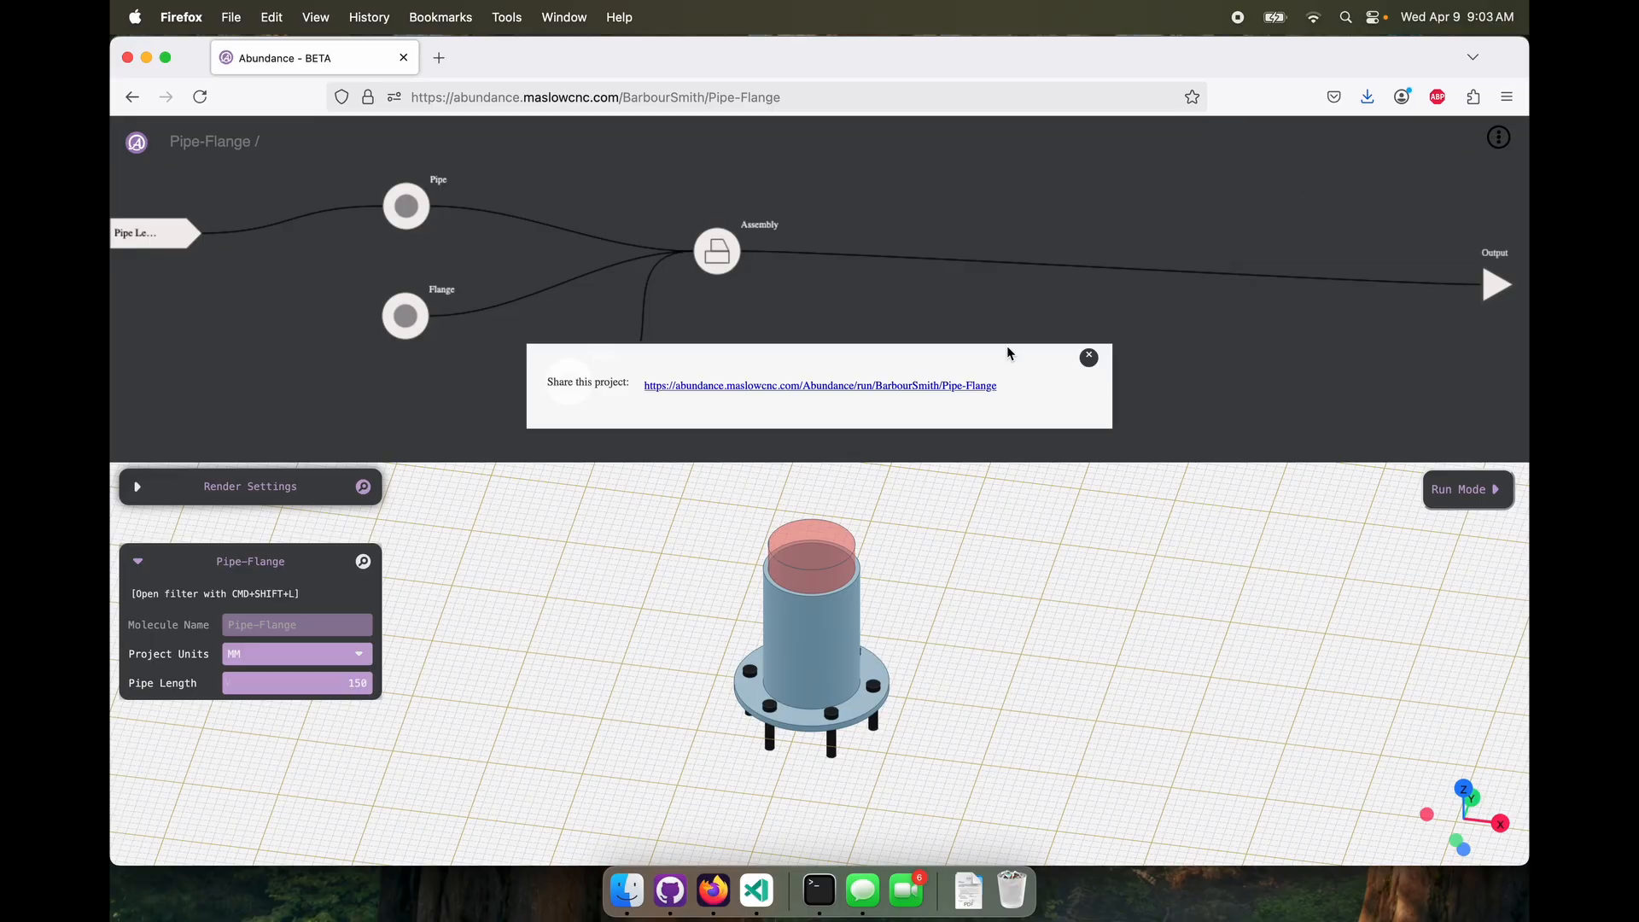
click(823, 389)
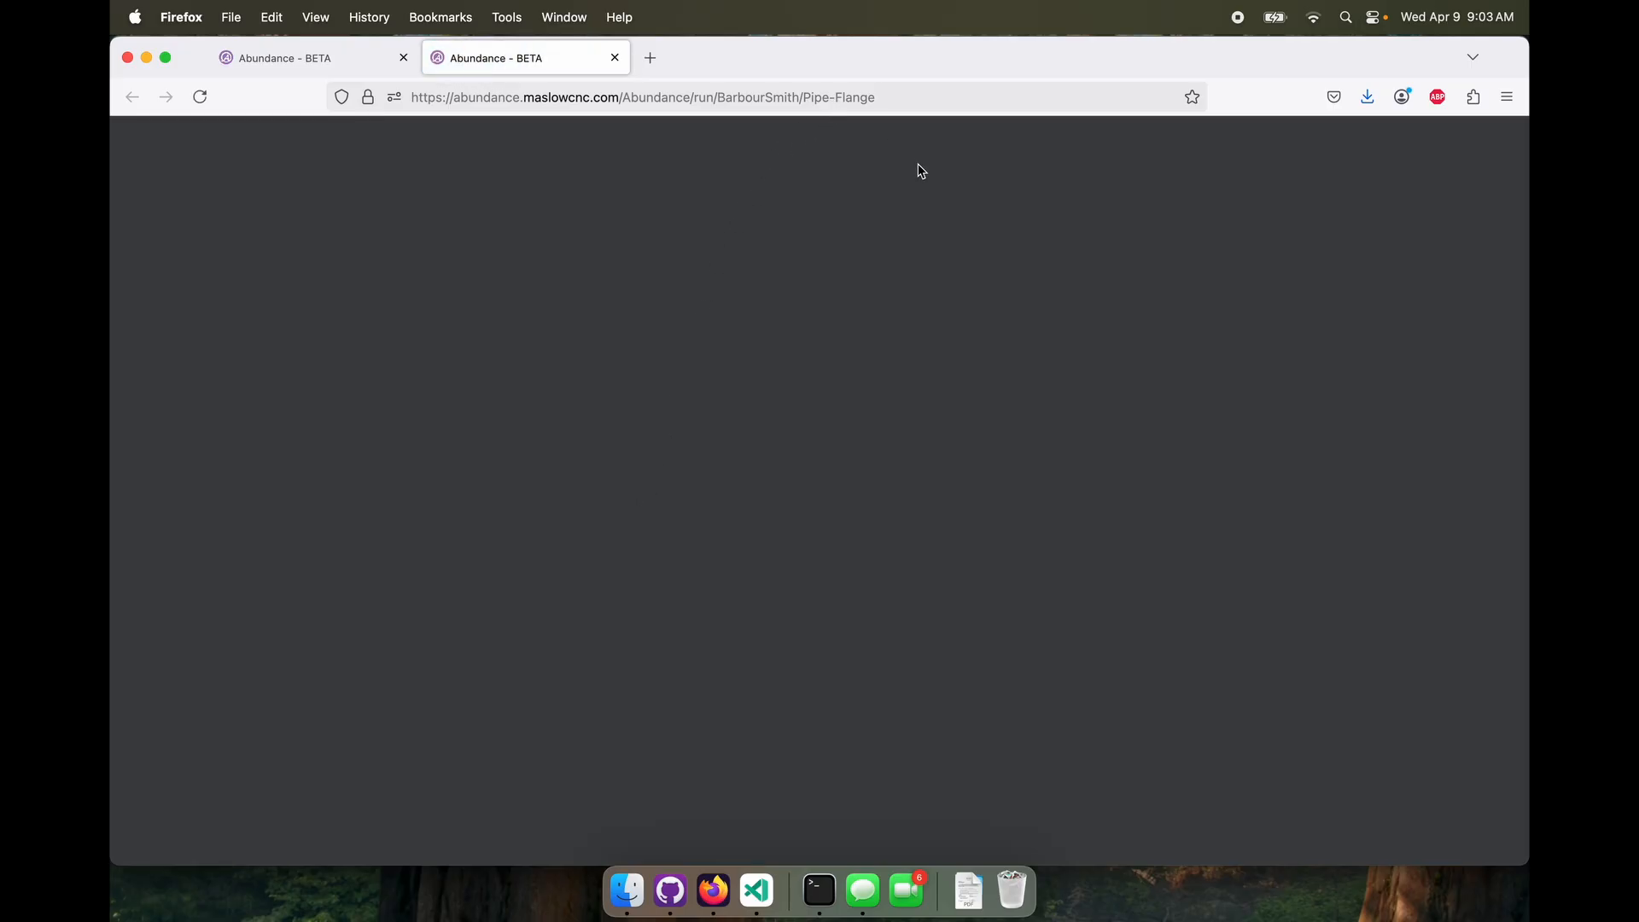
Examine the blank shared page's console output in Web Developer Tools and close the tools
click(1506, 102)
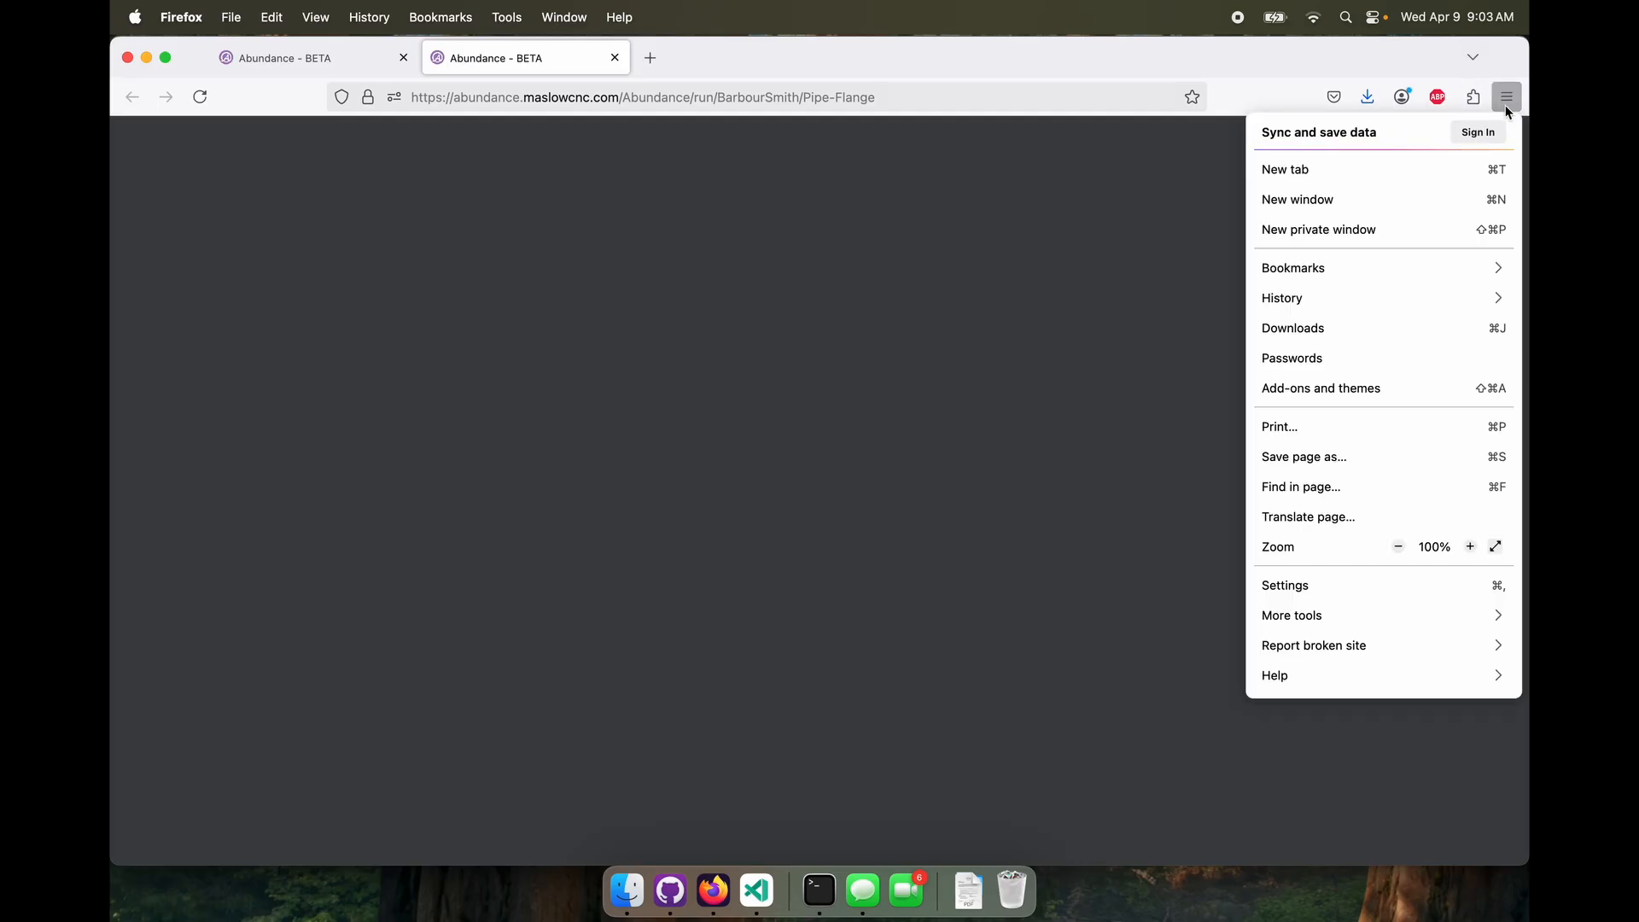
click(1306, 614)
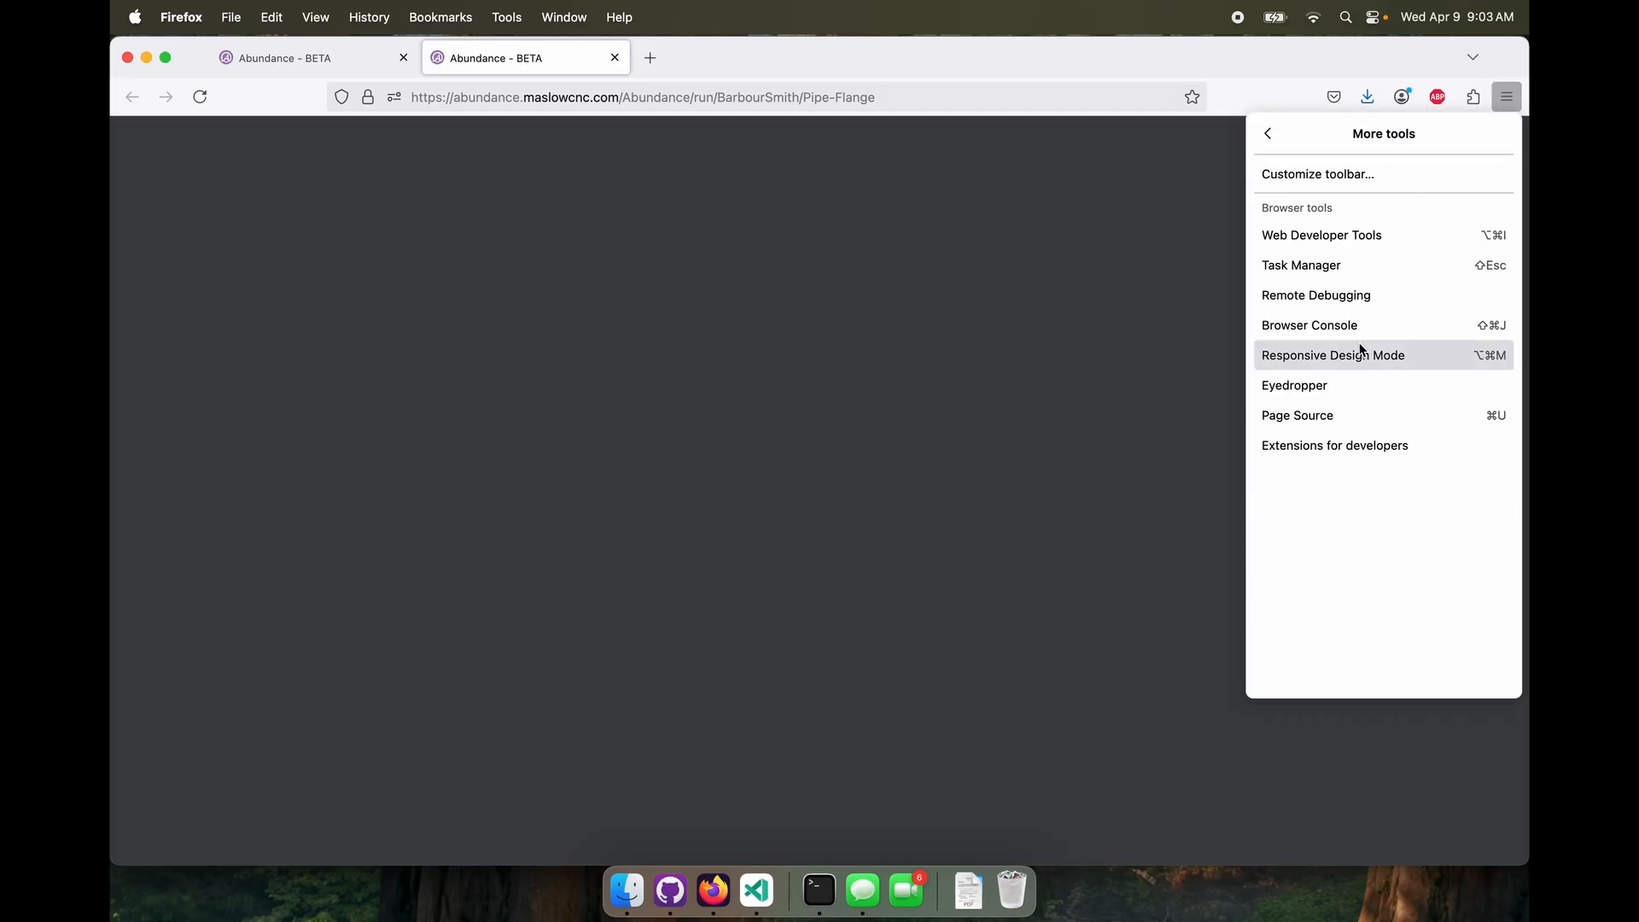
click(1332, 235)
scroll(1358, 605, up, 20)
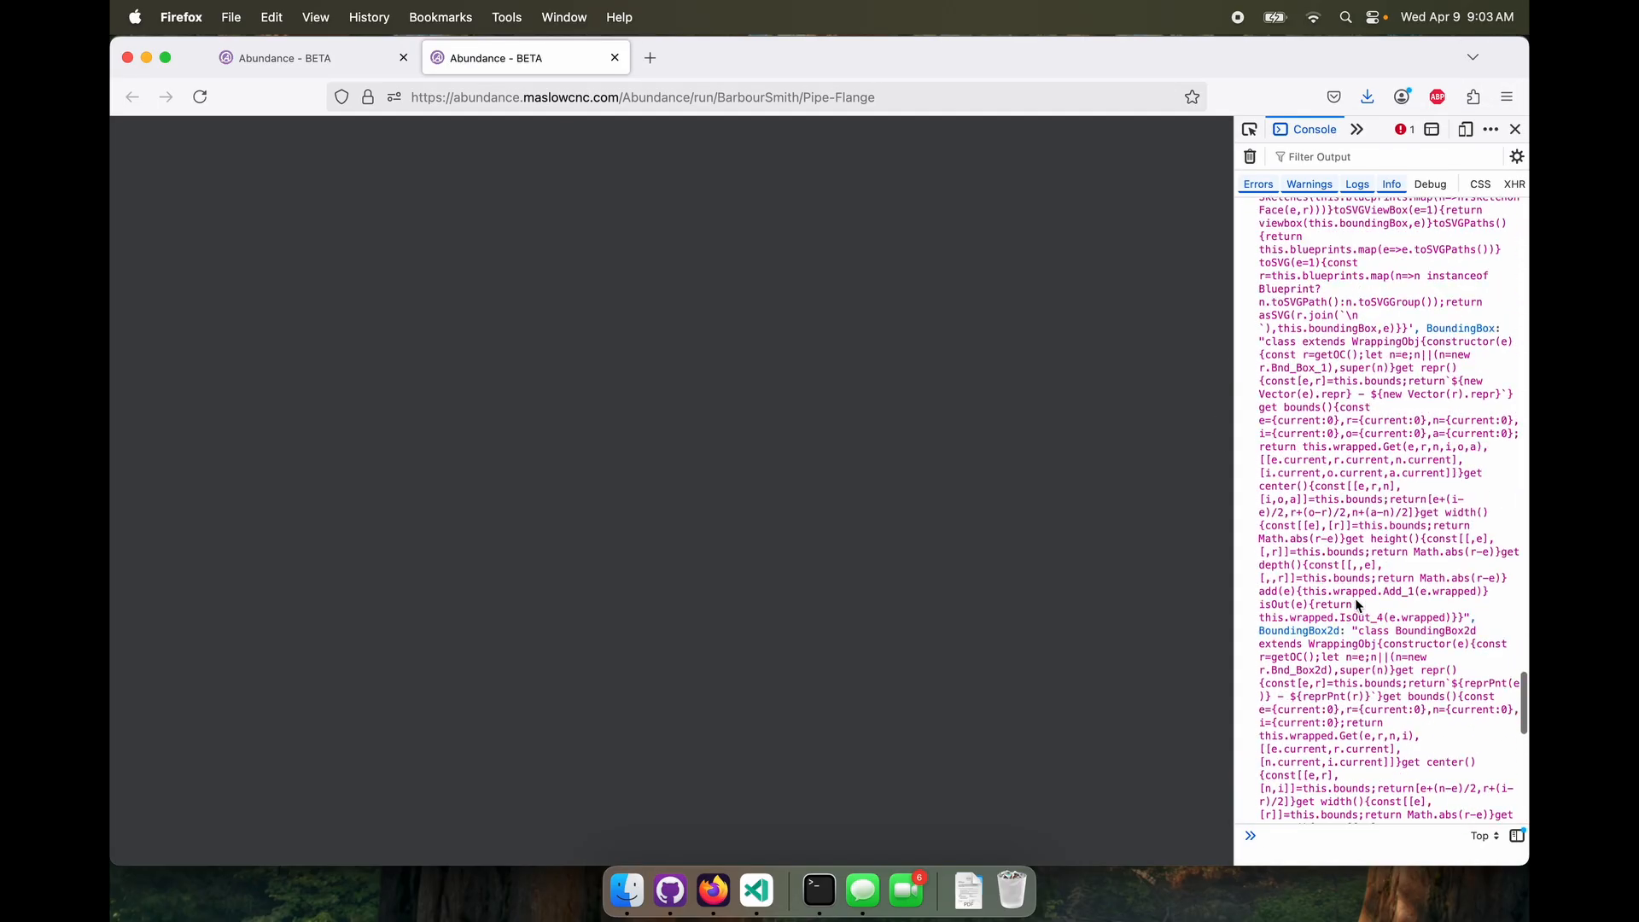
scroll(1358, 604, down, 20)
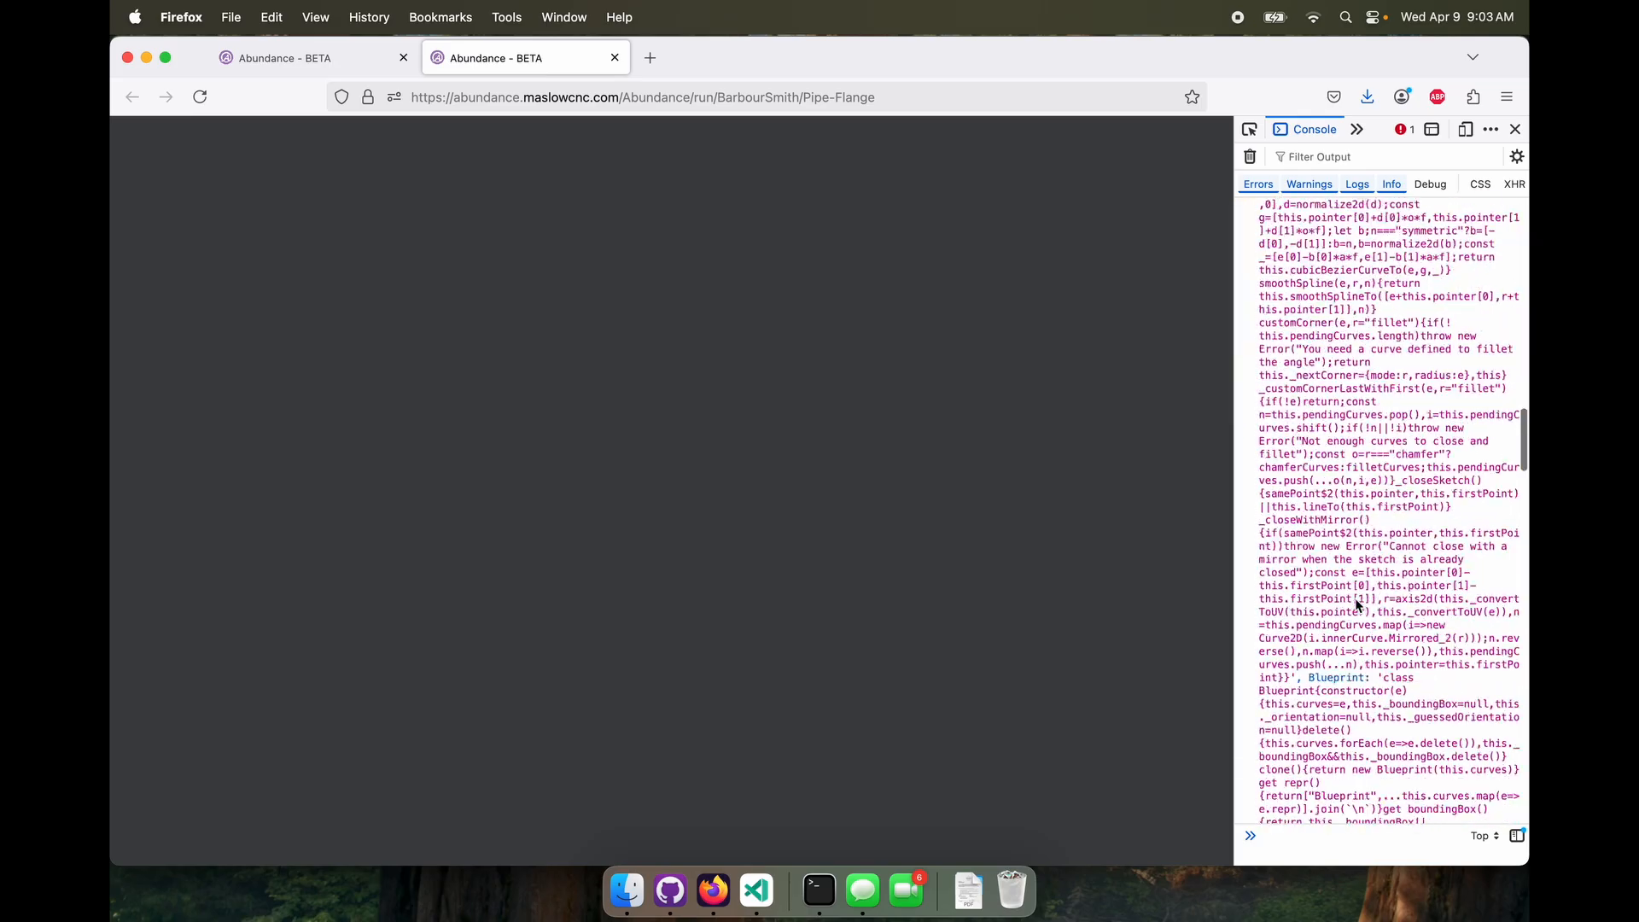
click(1515, 129)
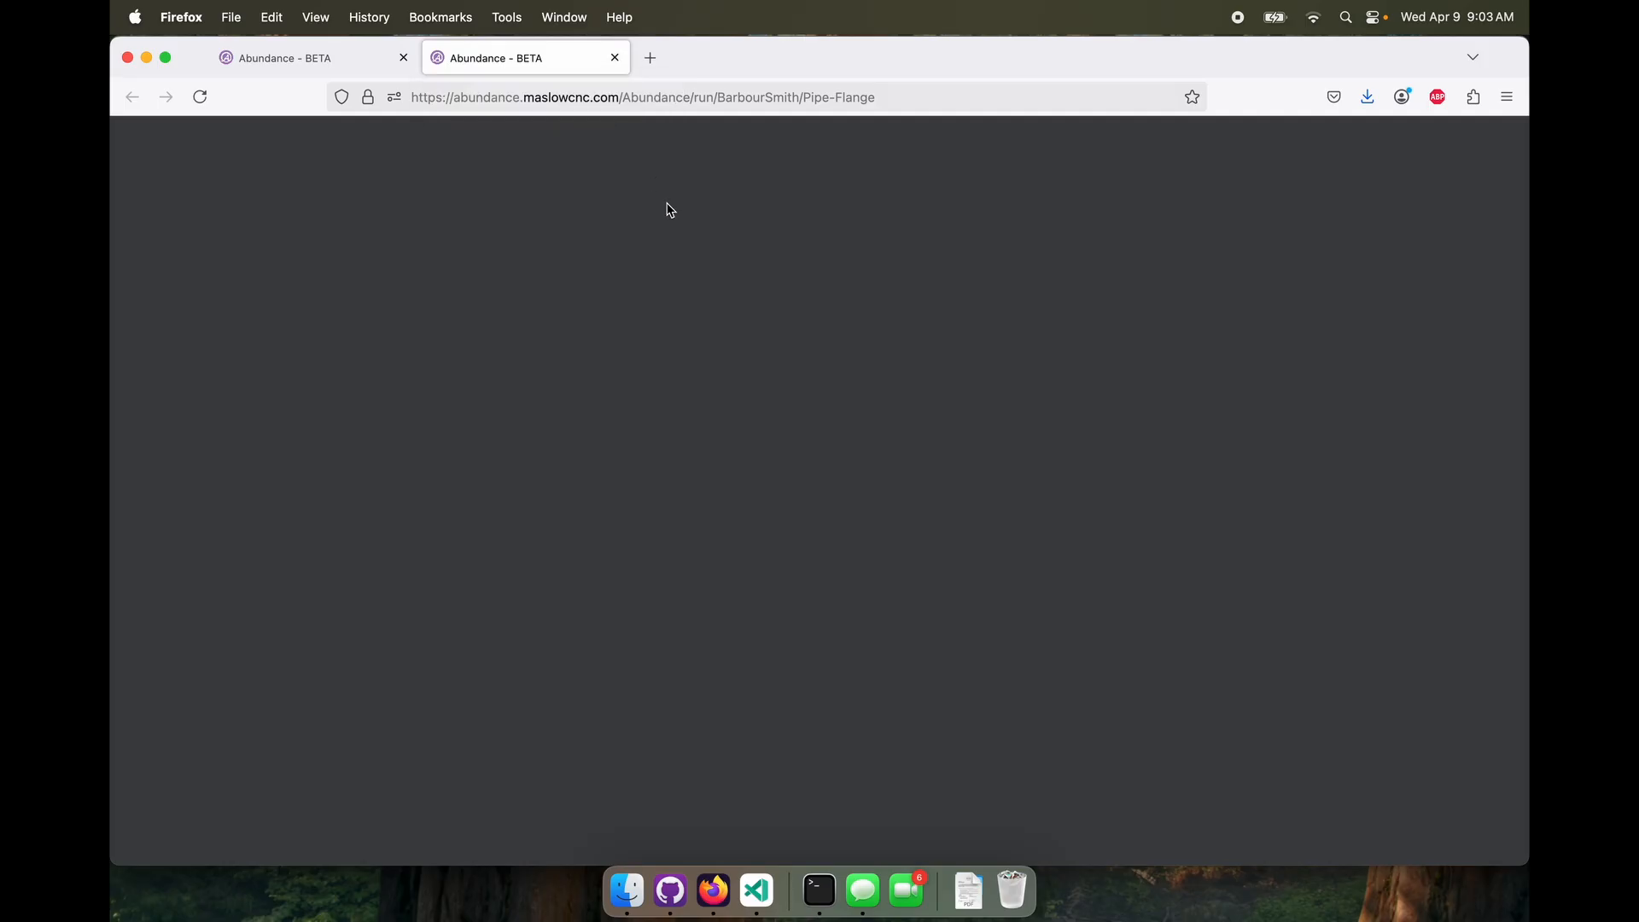
Remove the "Abundance" segment from the shared page's address and load the corrected URL
double_click(658, 99)
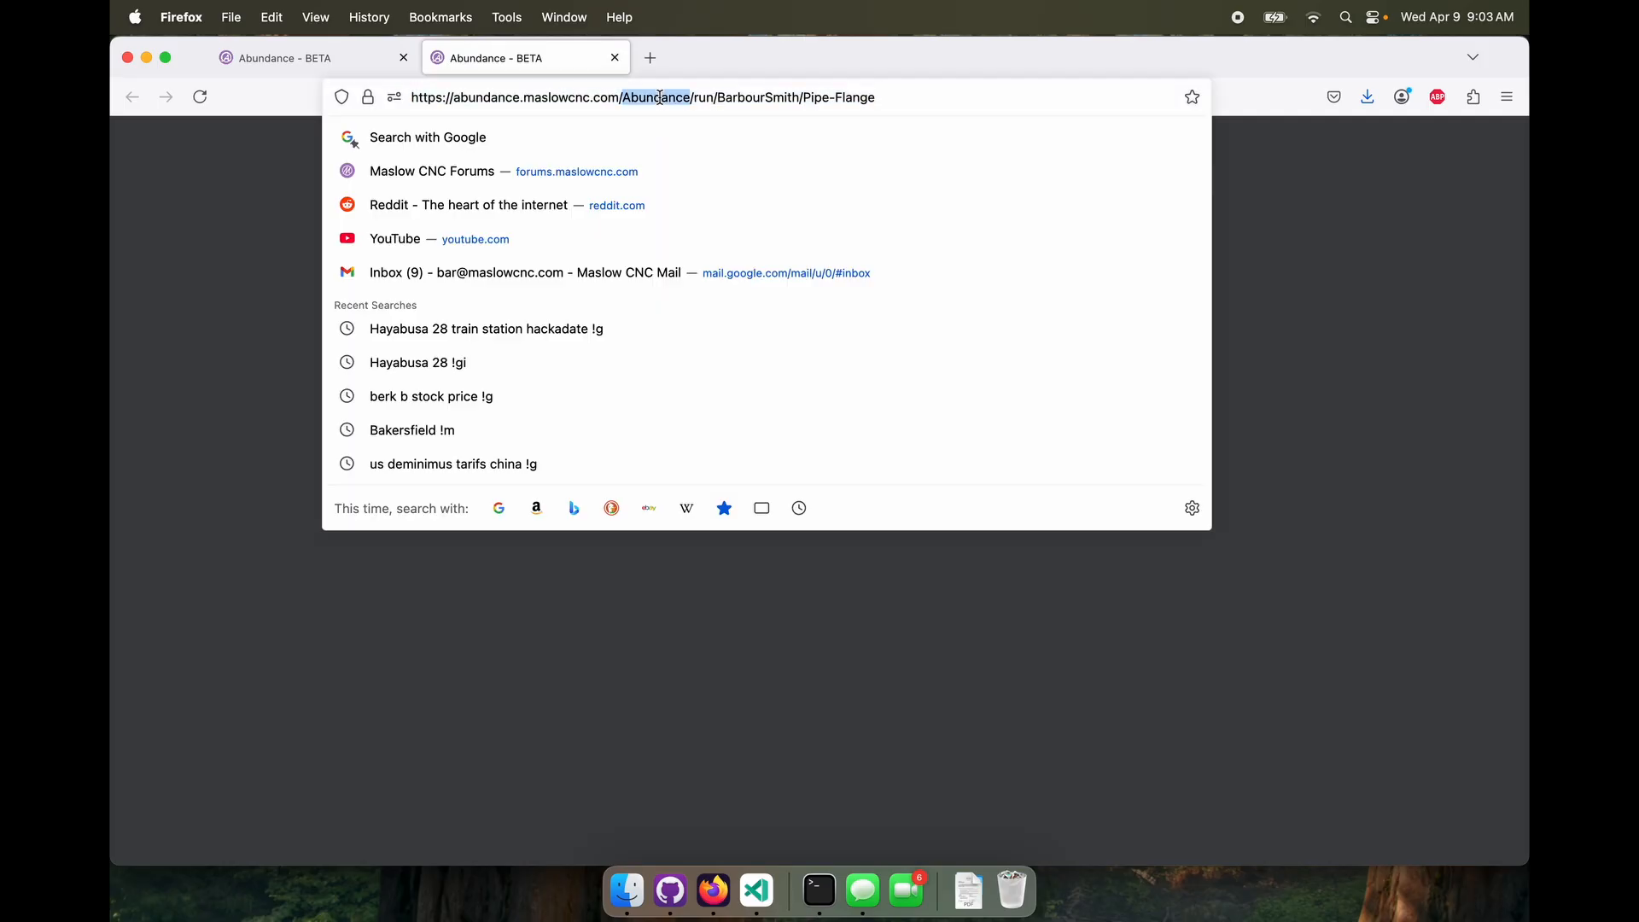
key(BackSpace)
key(BackSpace)
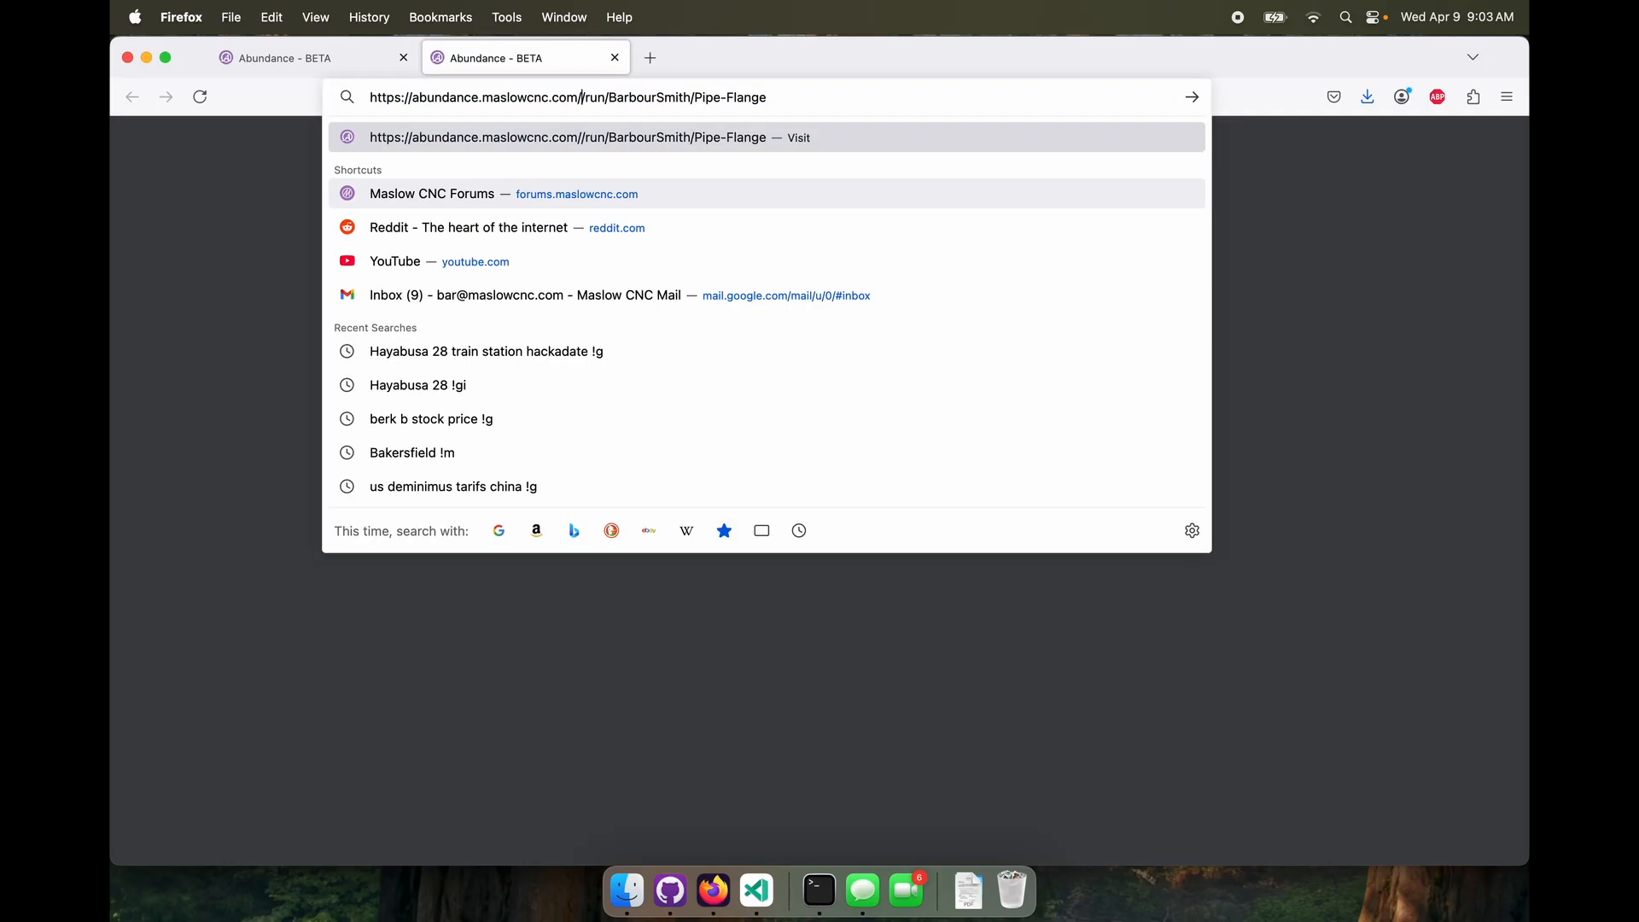
key(Return)
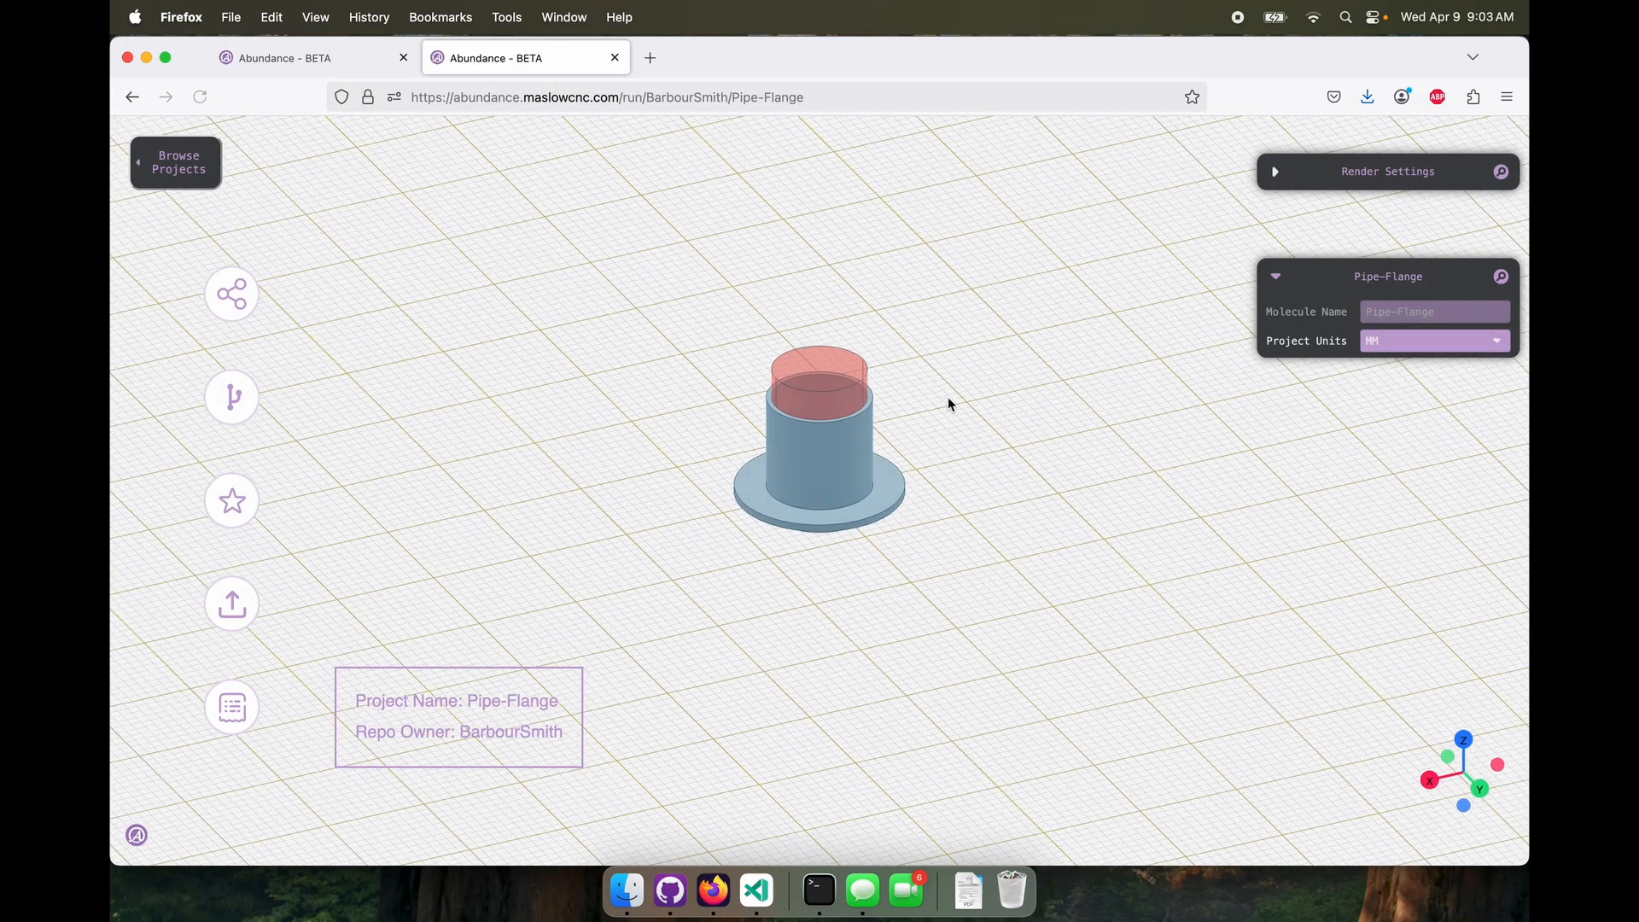
Inspect the pipe, flange and red inner cylinder on the shared project page from several angles
scroll(1022, 430, up, 4)
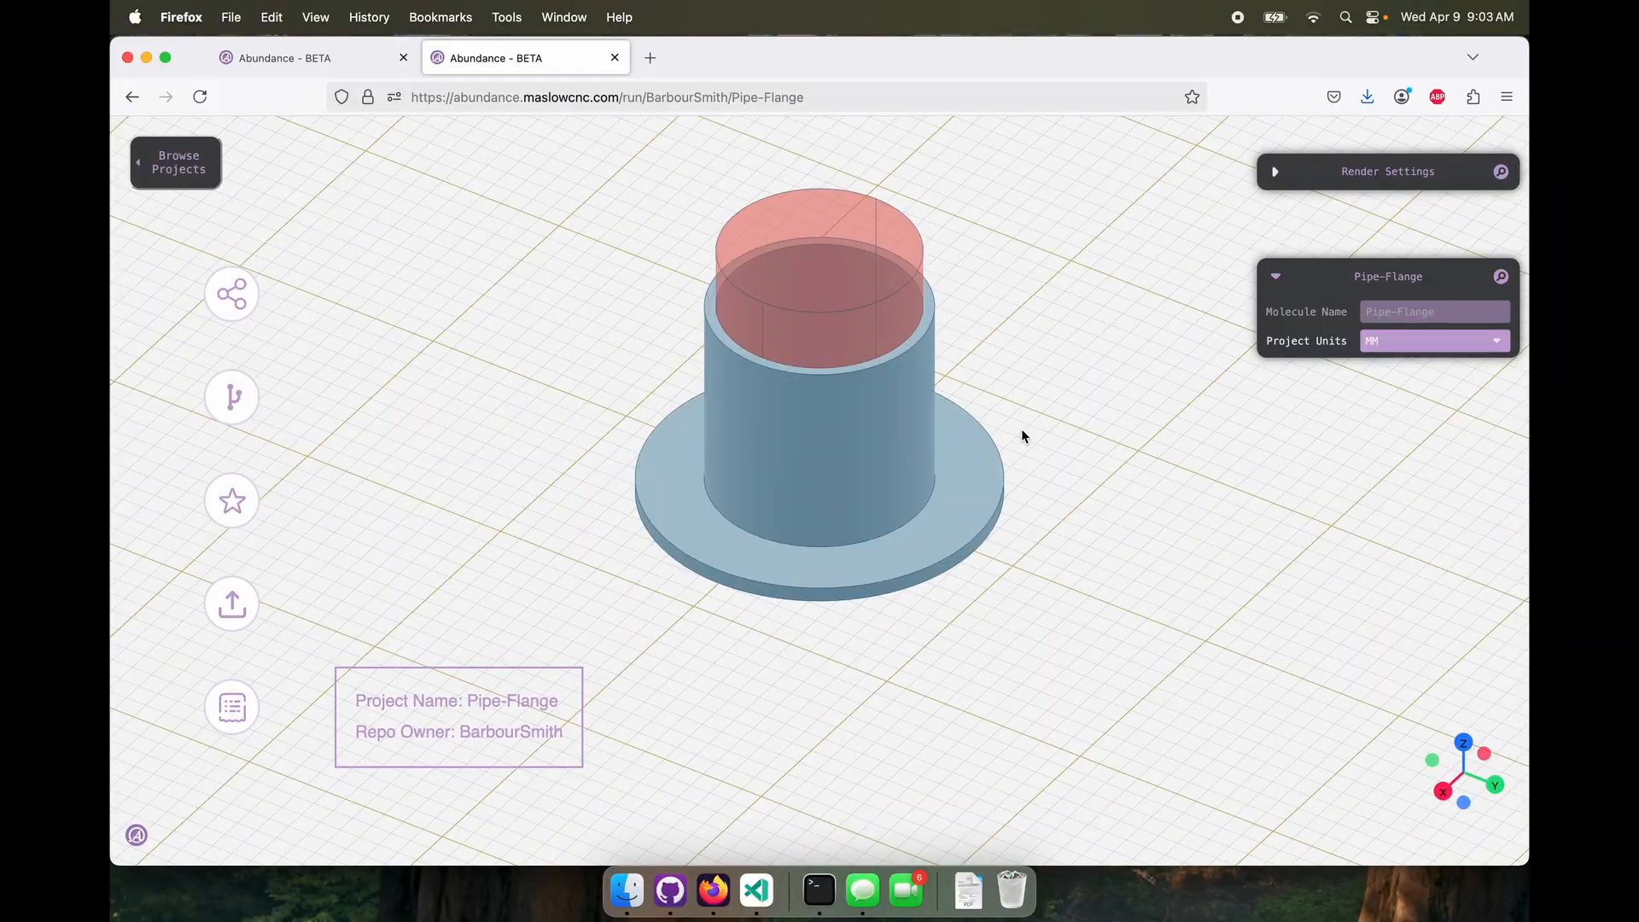
right_drag(1022, 430, 982, 450)
scroll(982, 450, up, 8)
scroll(981, 451, down, 6)
drag(982, 456, 1042, 461)
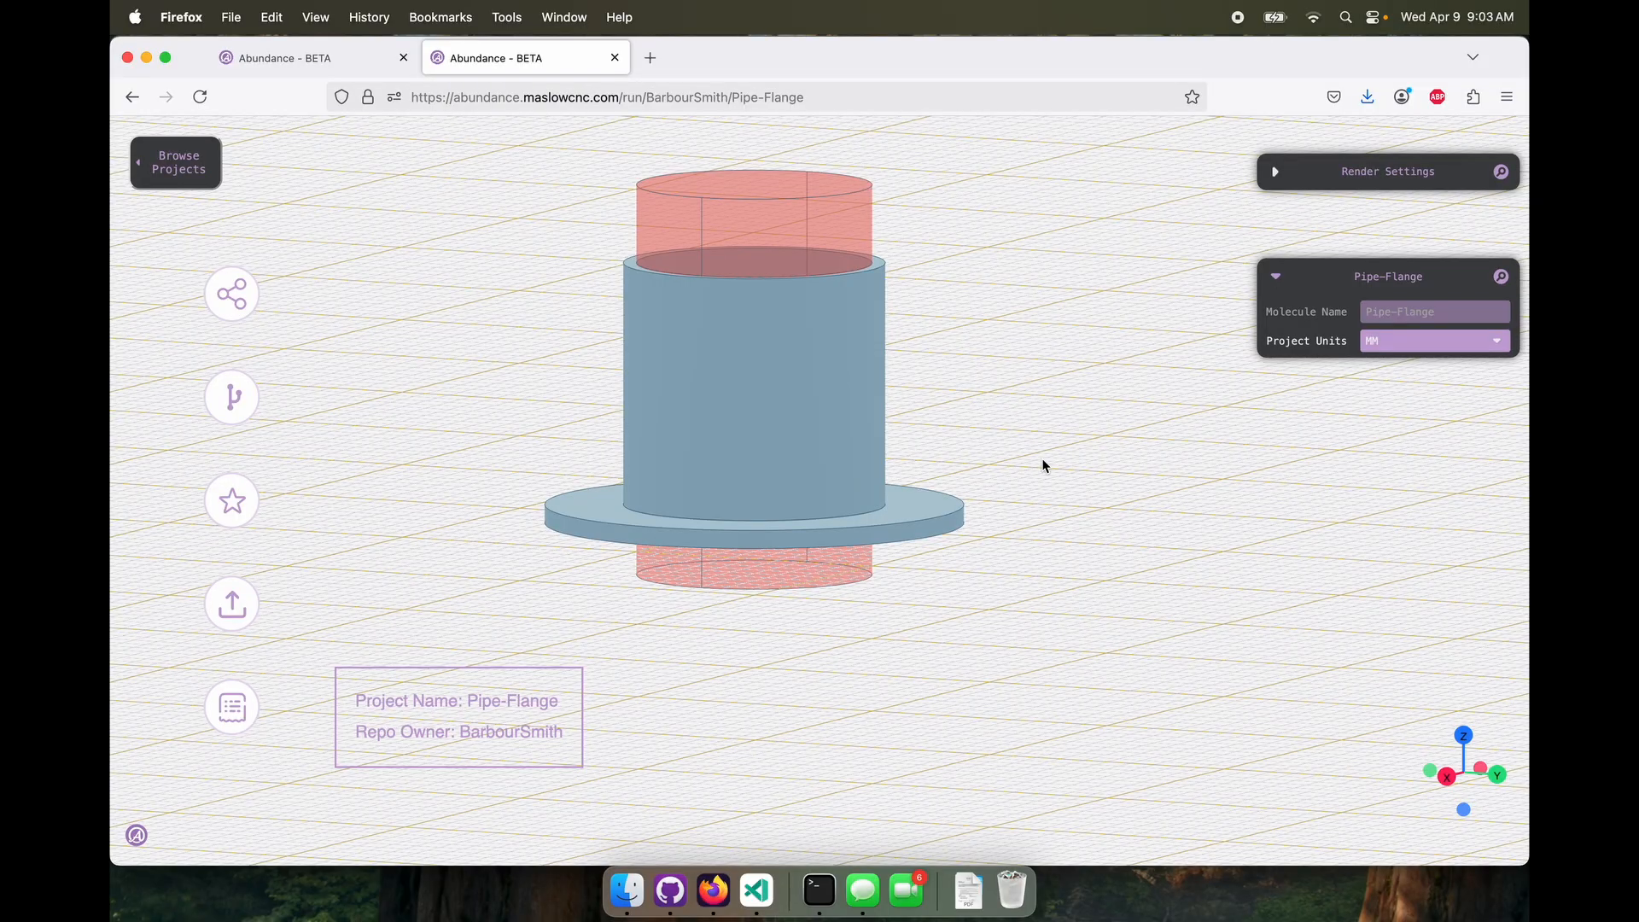
drag(1043, 466, 1005, 499)
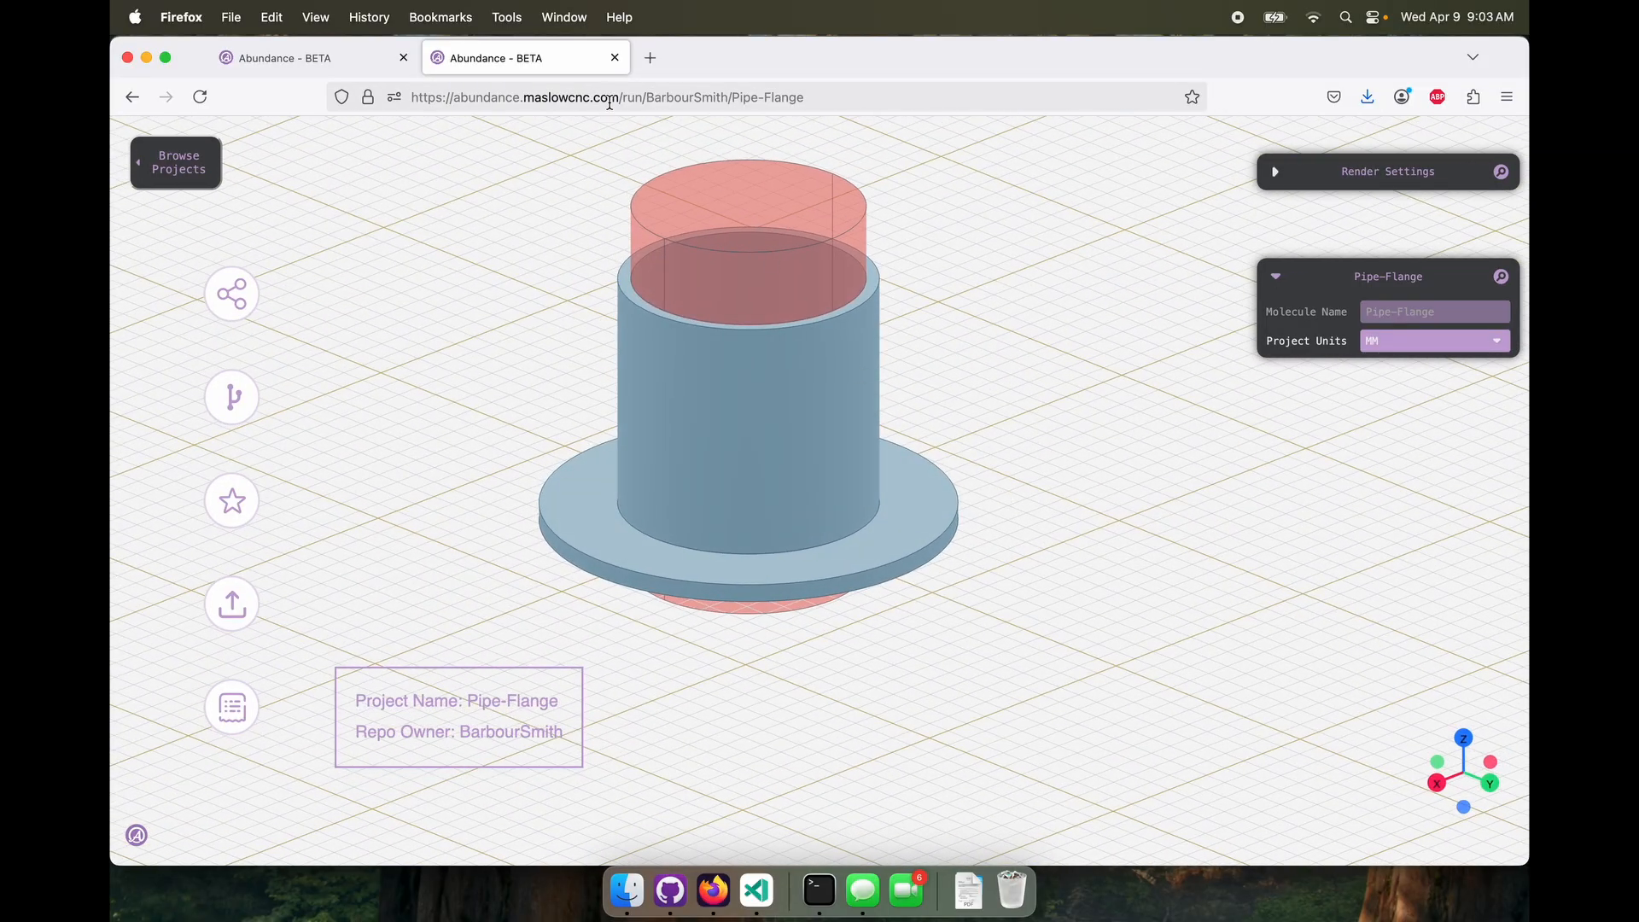
Dismiss the share dialog in the editor tab, reload the shared project page, and inspect the model with its bolts
click(322, 58)
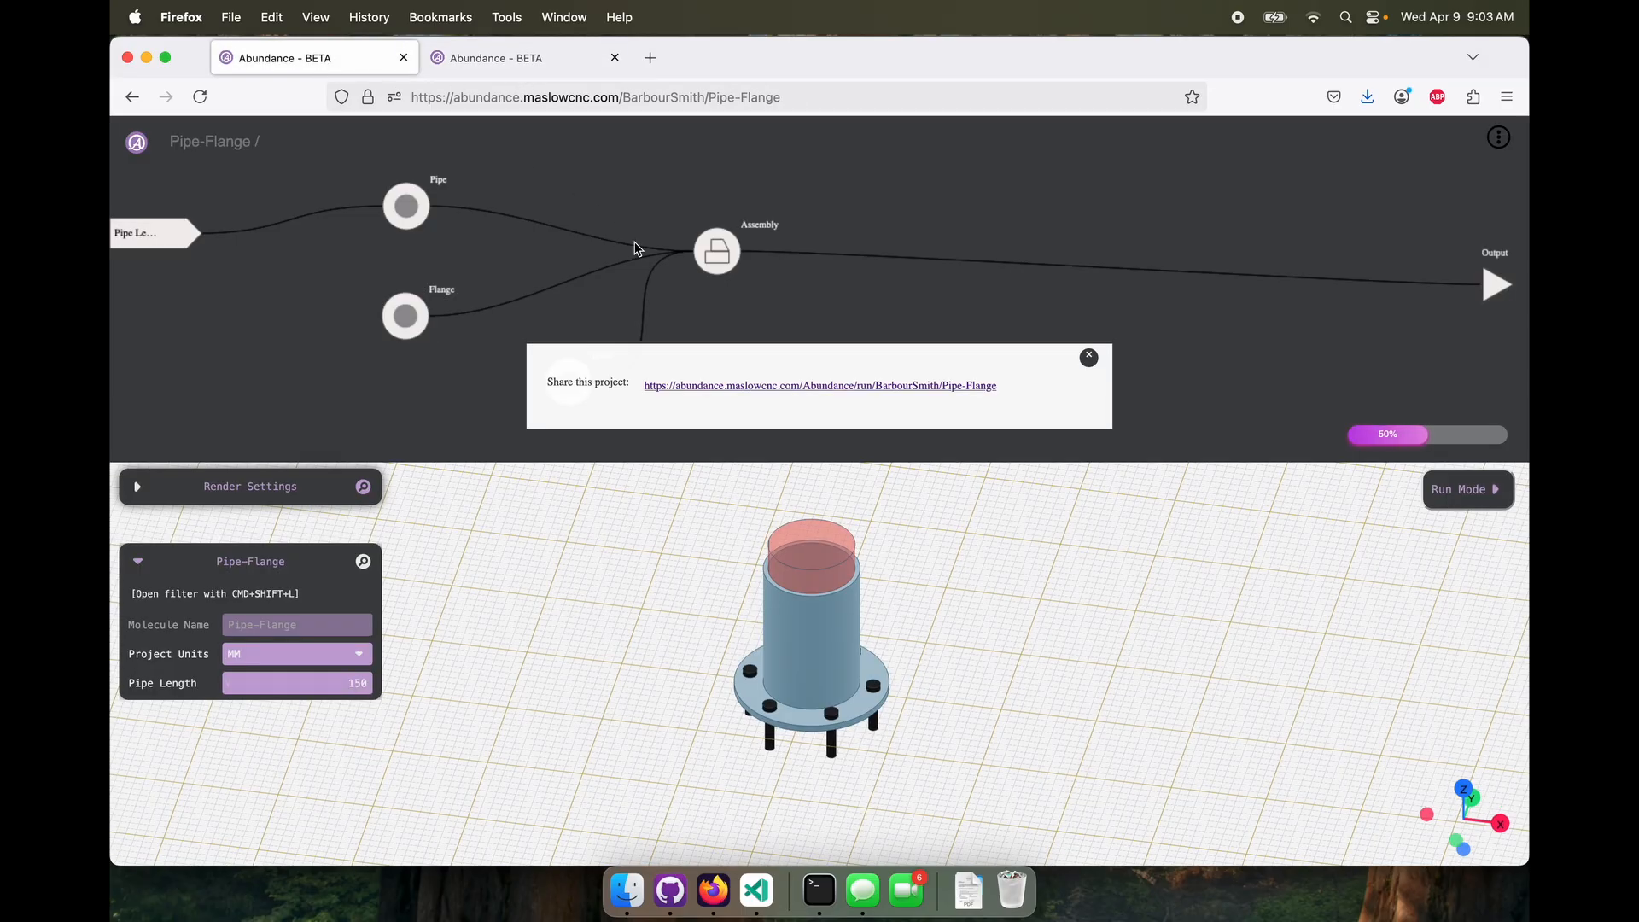
click(1106, 357)
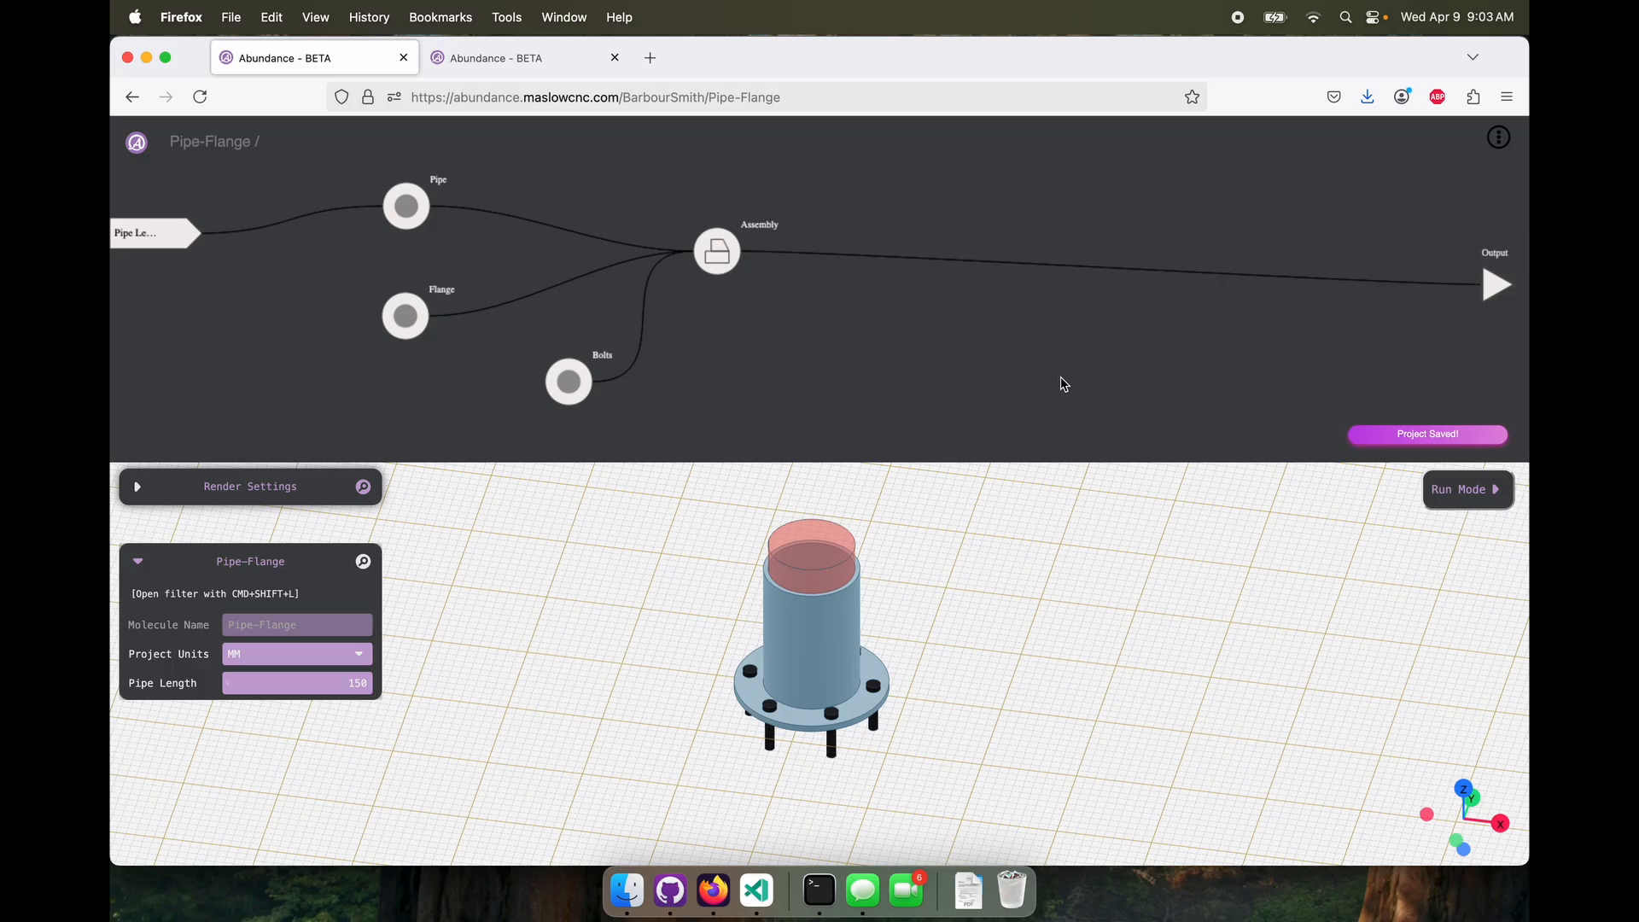
click(509, 60)
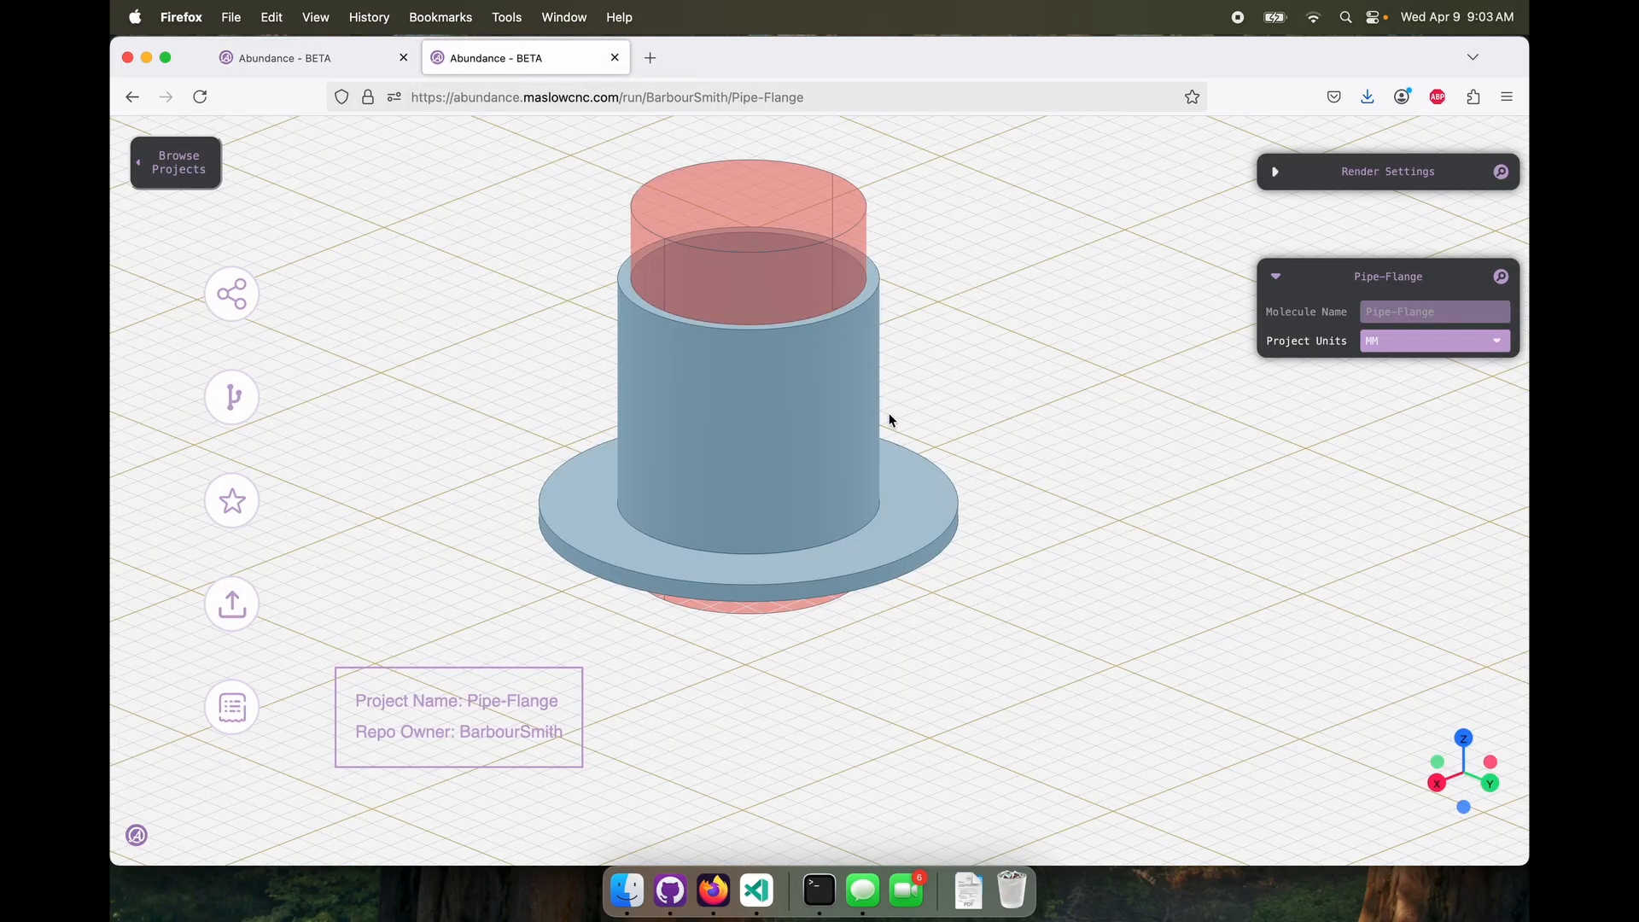
key(super+r)
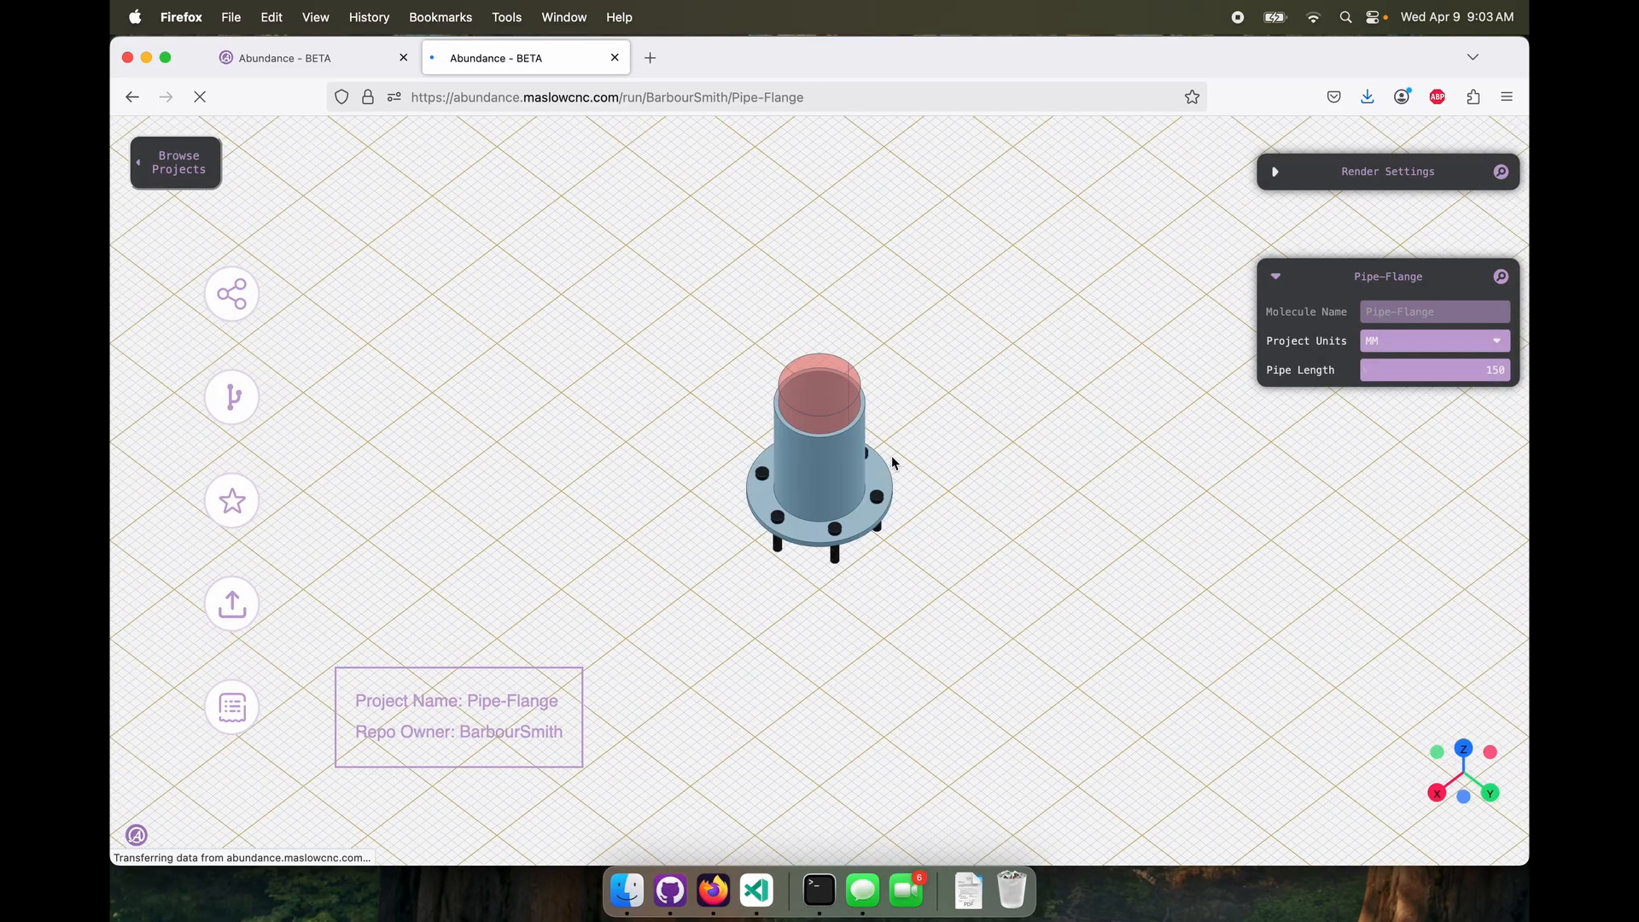
drag(985, 563, 967, 498)
scroll(967, 495, up, 3)
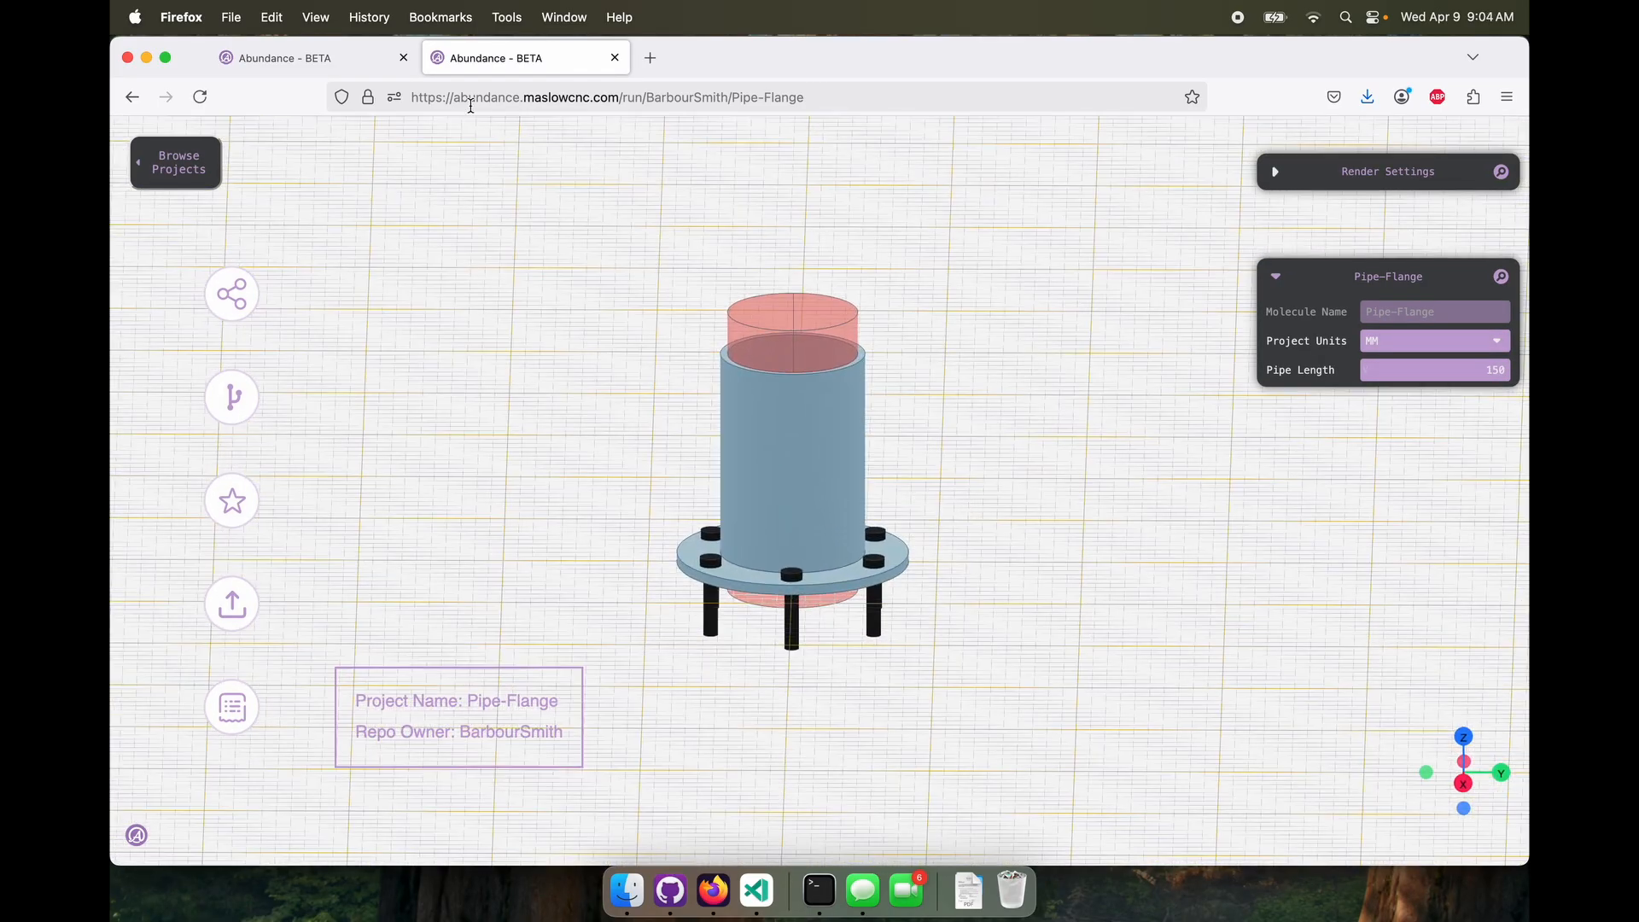
drag(895, 554, 1262, 461)
On the shared page, set Pipe Length to 300 and after that to 50, inspecting the resized flange each time
drag(1475, 369, 1505, 369)
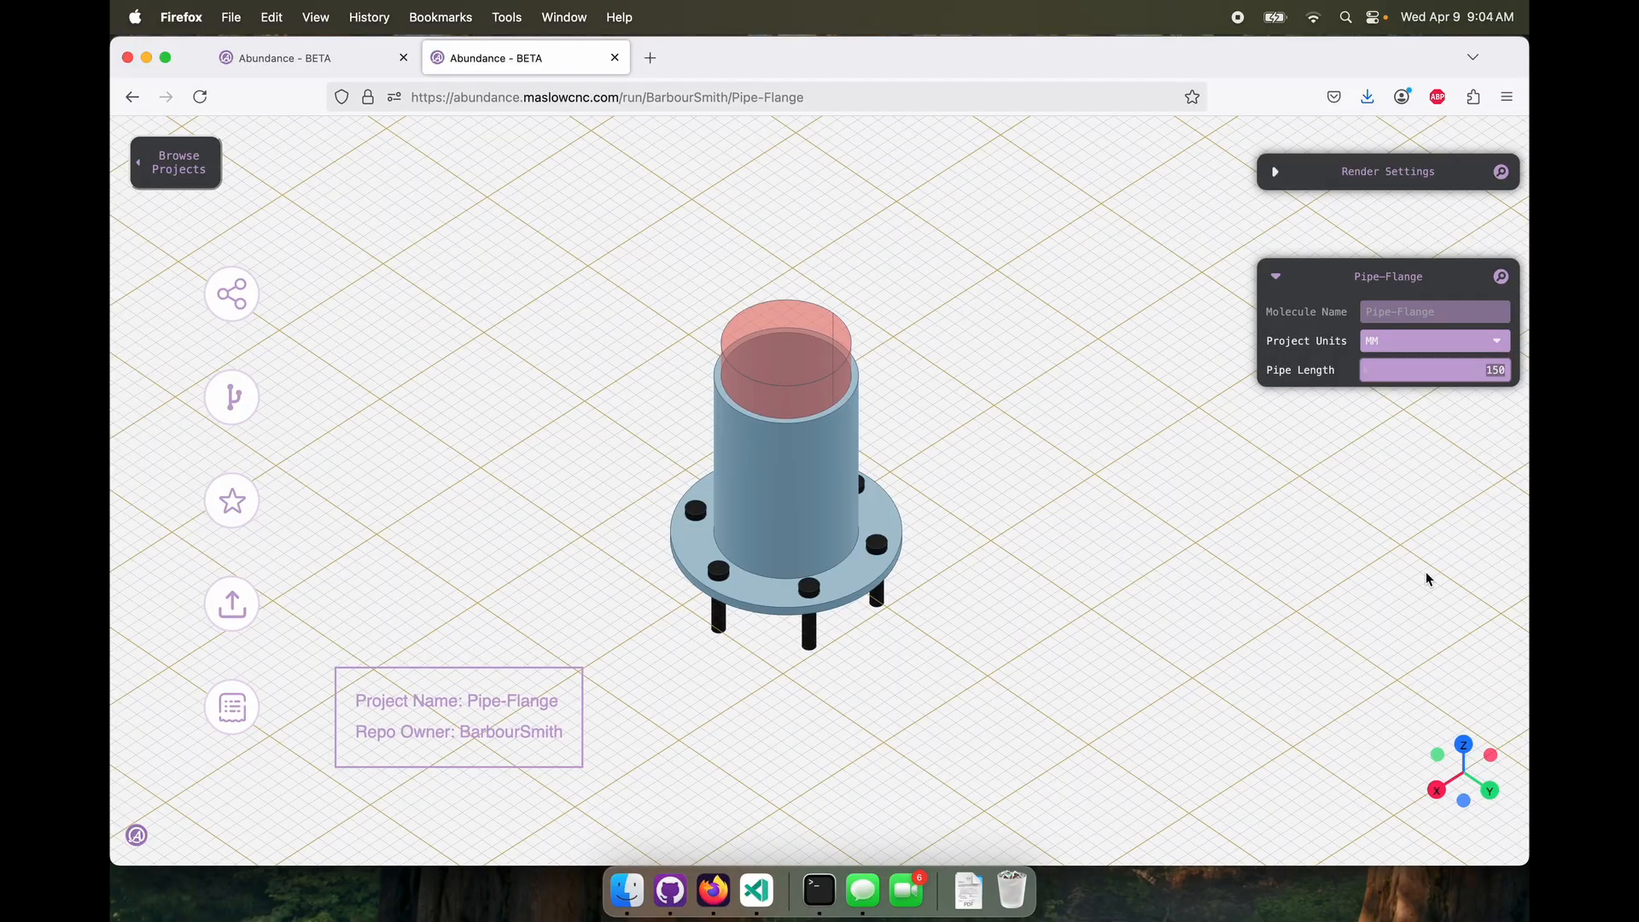
text(300)
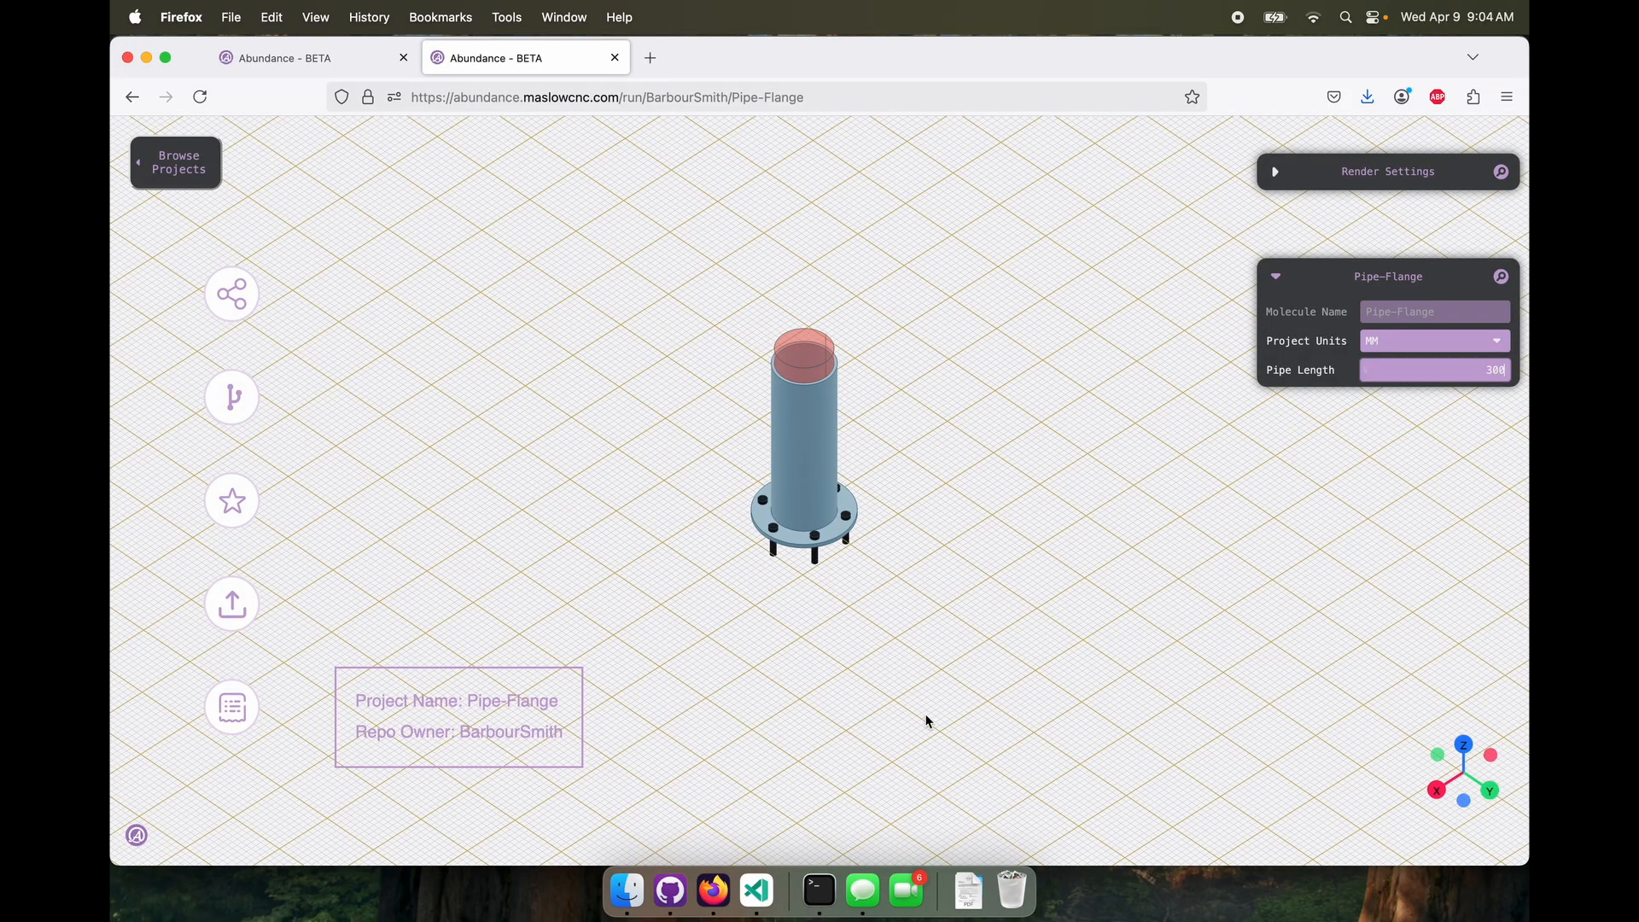
drag(871, 685, 783, 647)
drag(1471, 371, 1527, 369)
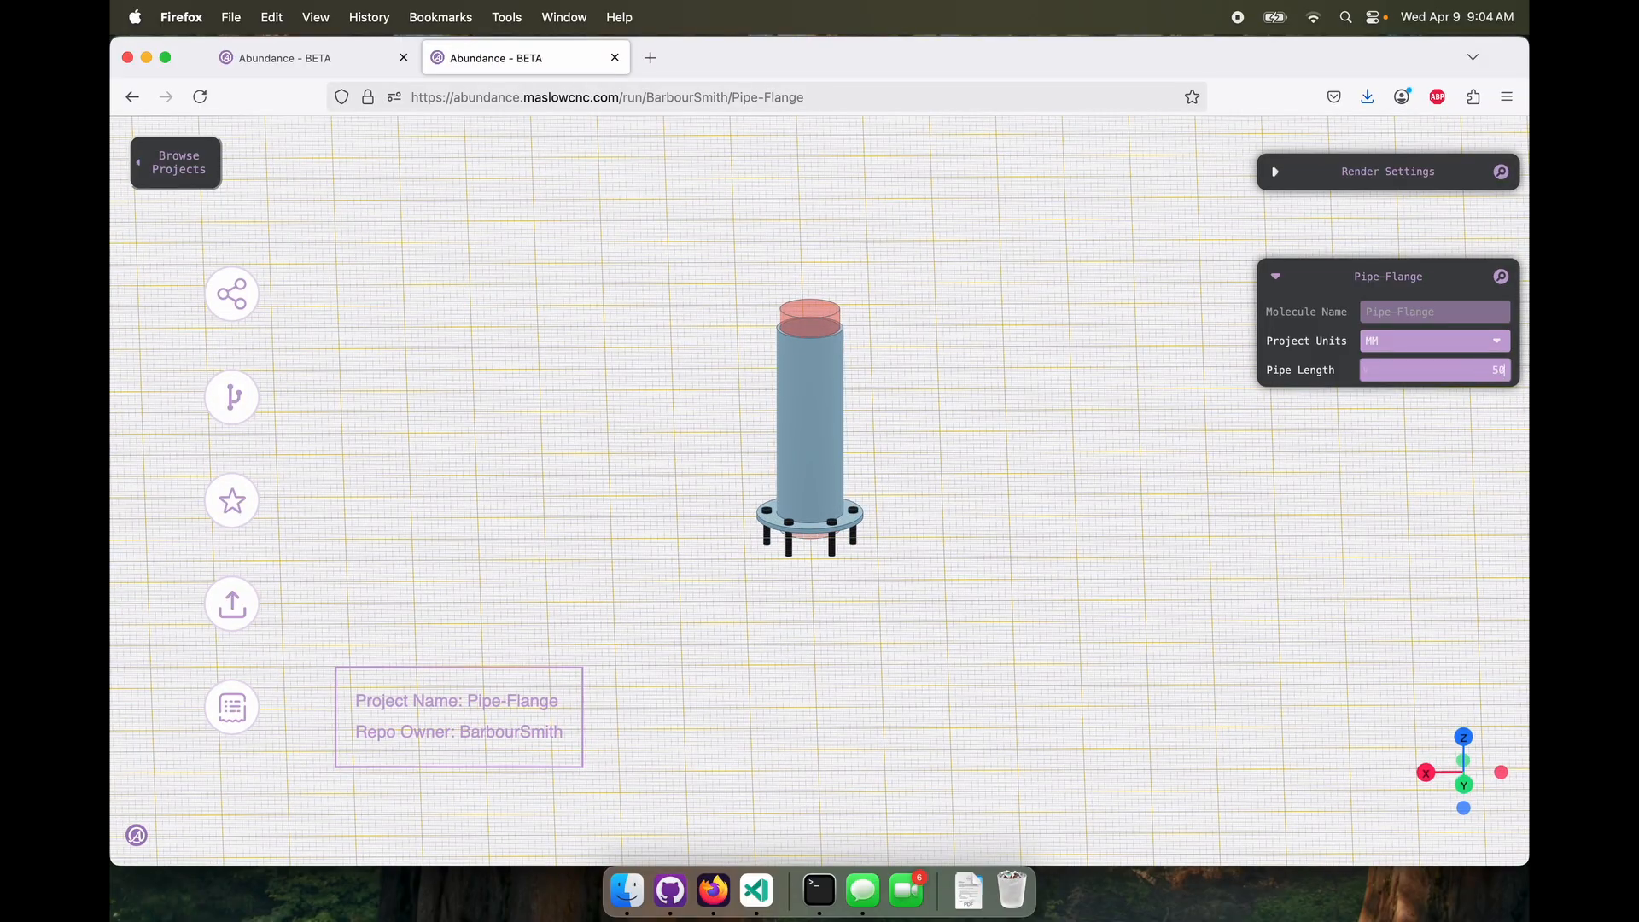
text(50)
key(Return)
drag(1045, 380, 1034, 433)
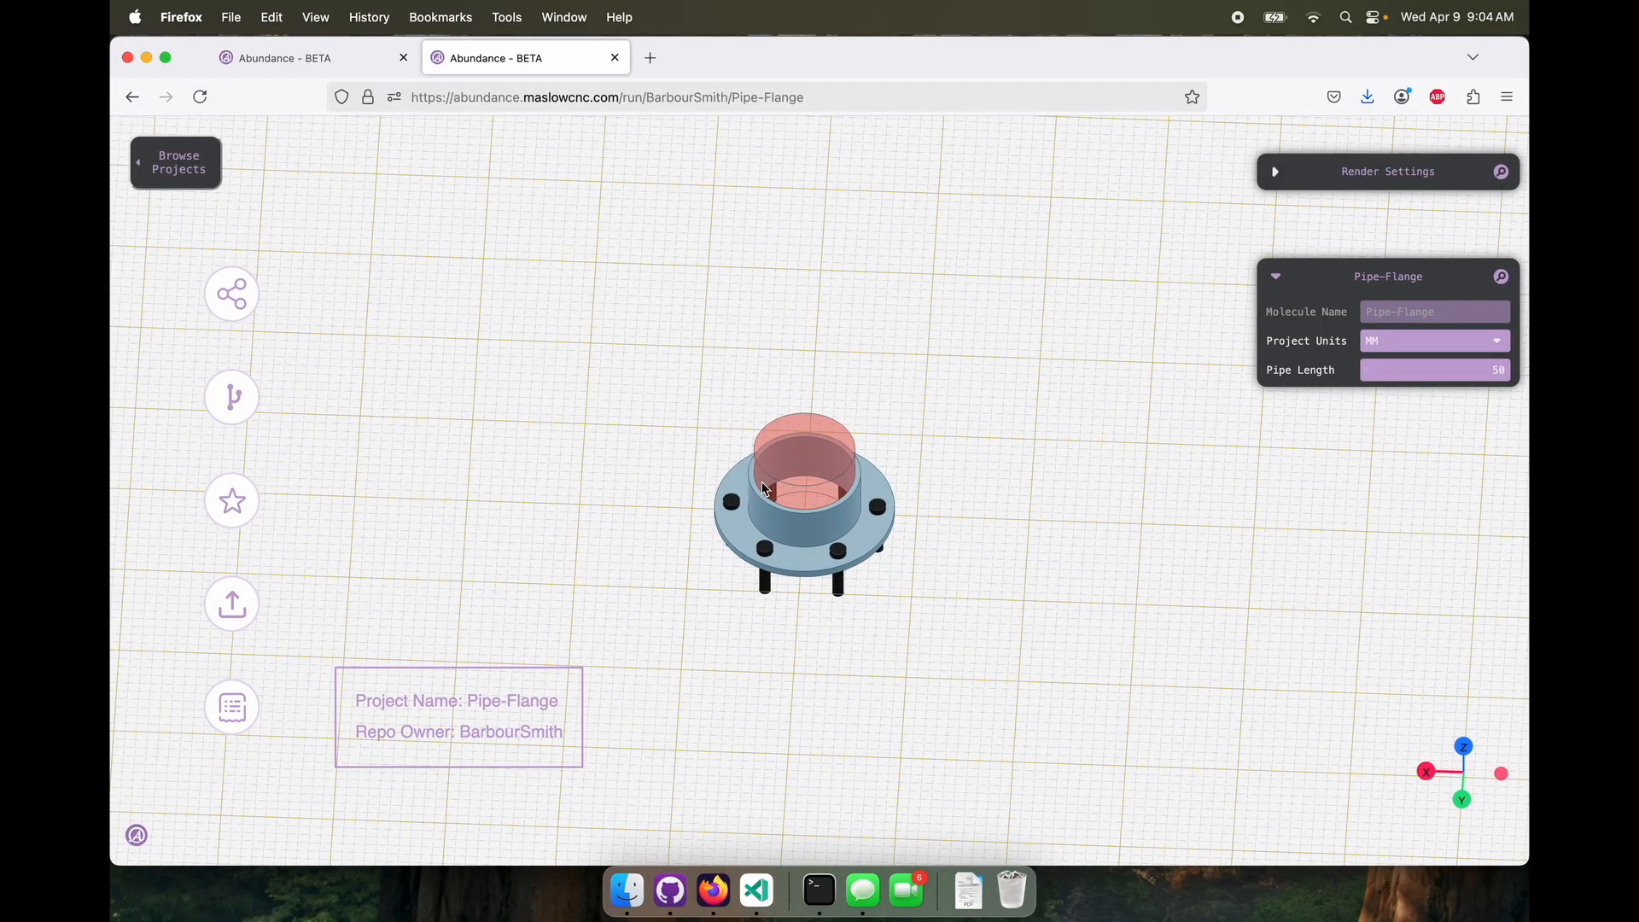
scroll(764, 488, up, 5)
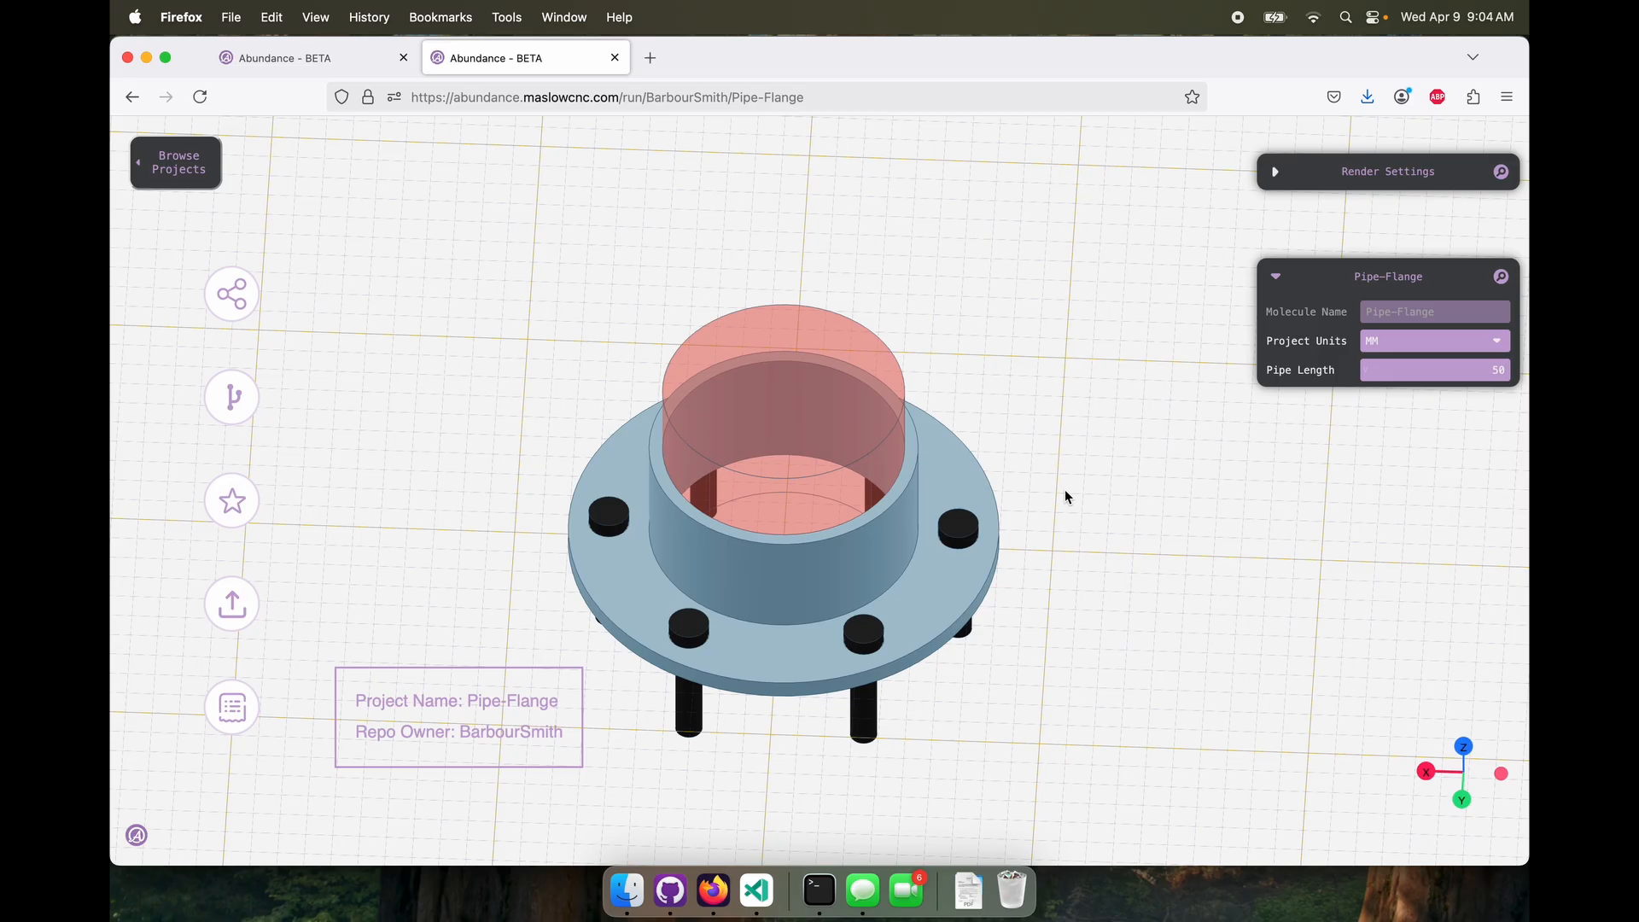
drag(1064, 489, 1077, 415)
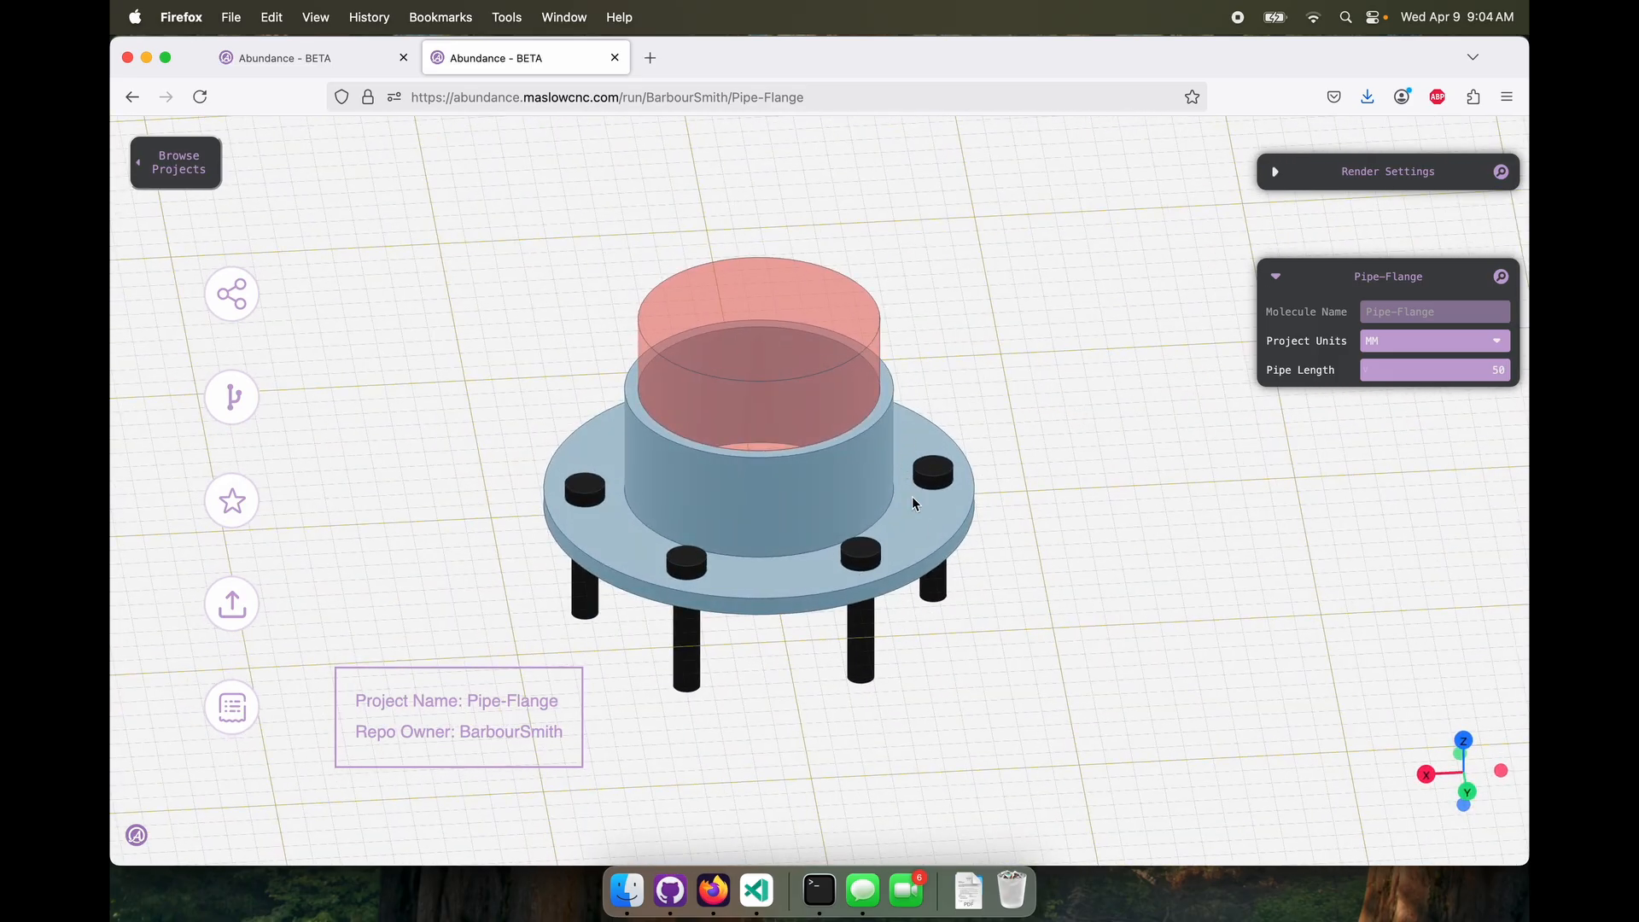
Back in the editor tab, open the Flange molecule and add a Tag node fed by the Extrude, with the tag "Plastic"
click(321, 58)
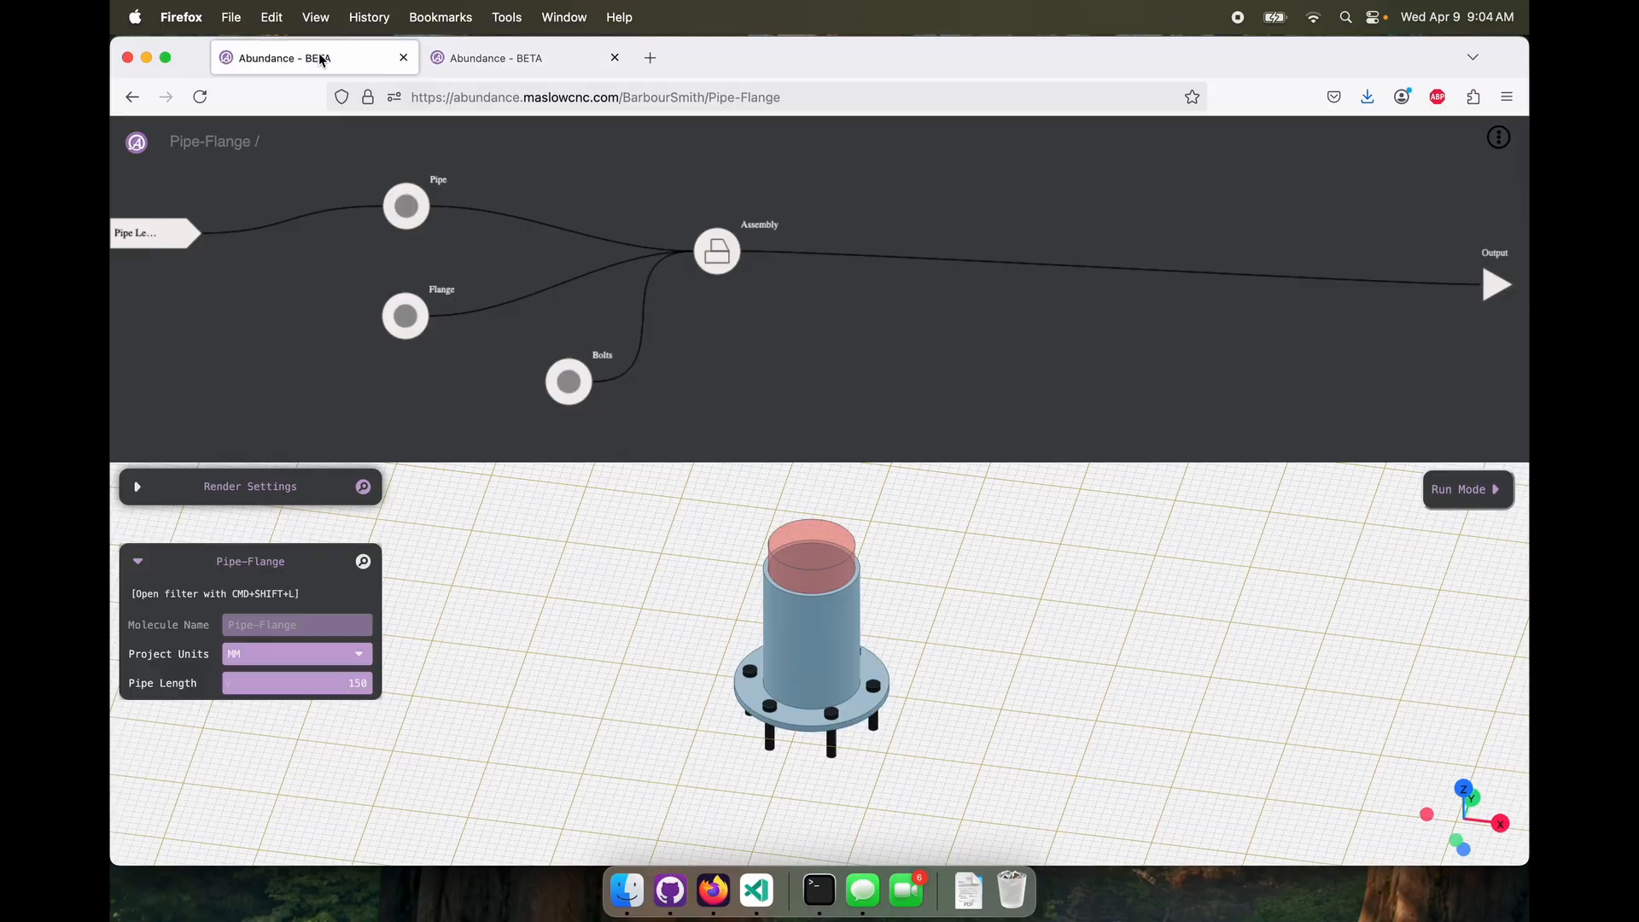
click(406, 321)
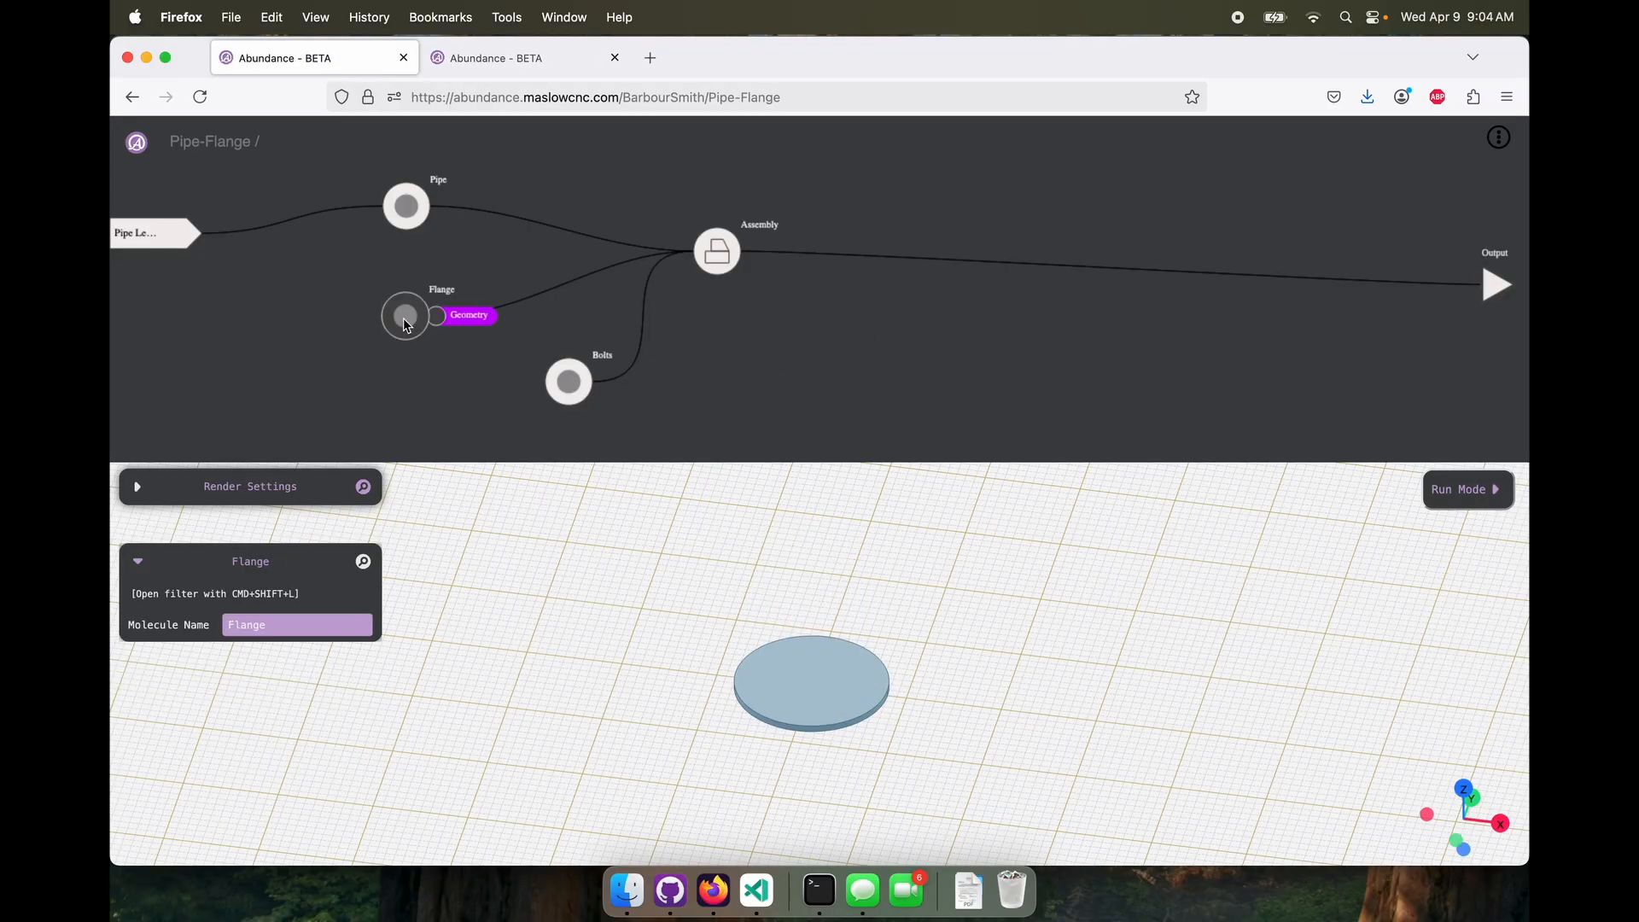
right_click(958, 342)
mouse_move(931, 302)
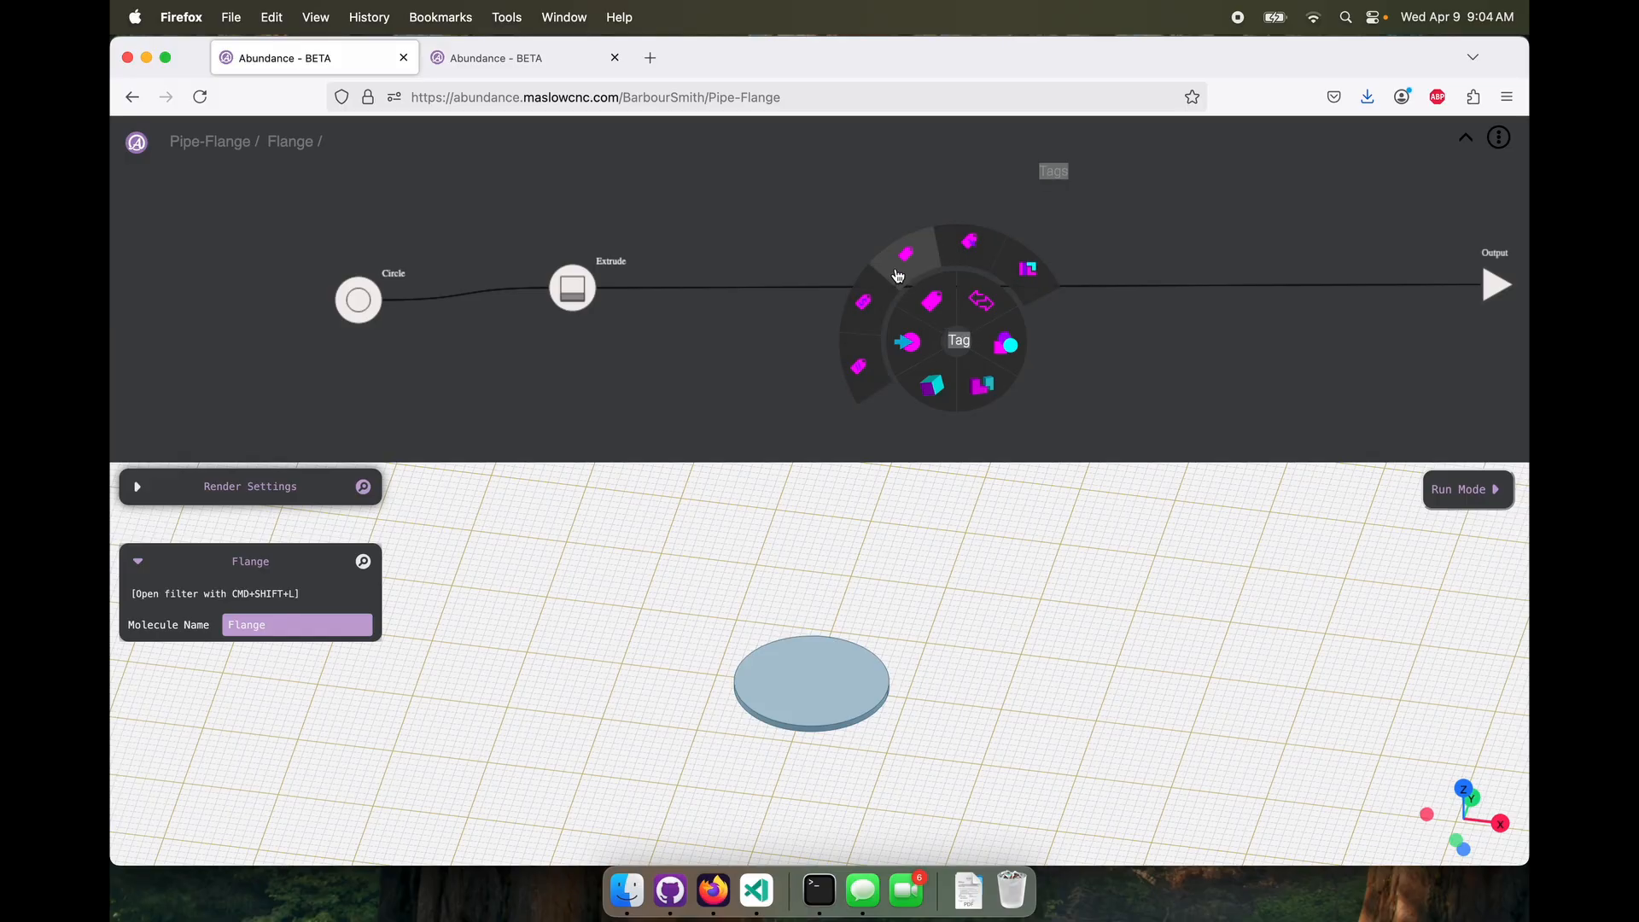
click(899, 275)
drag(598, 288, 929, 344)
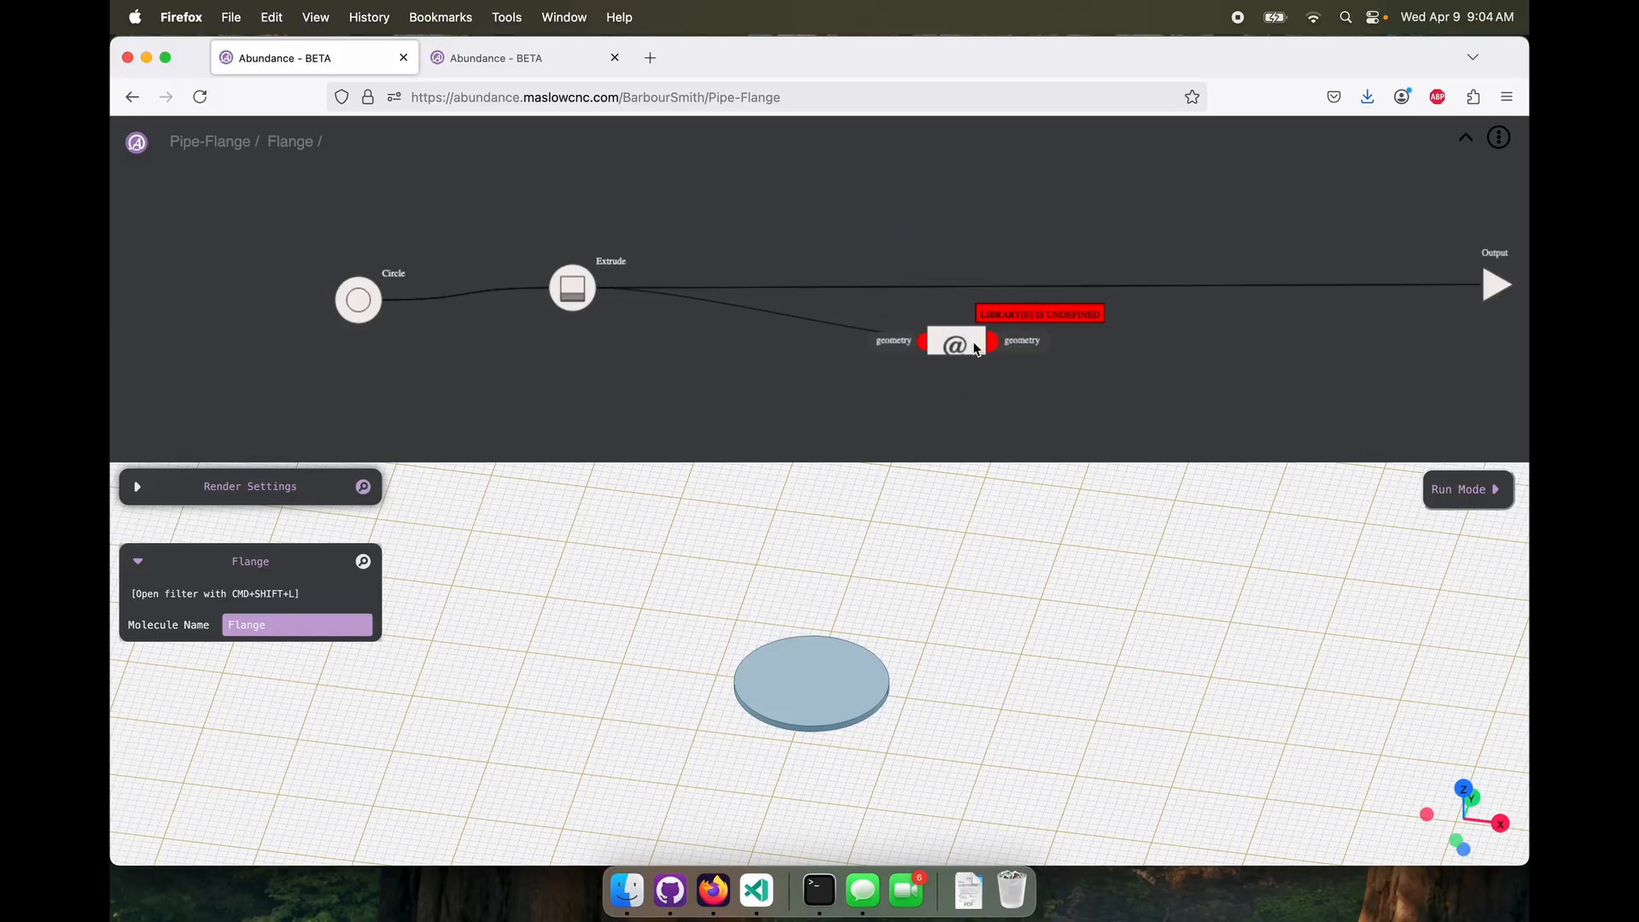
click(930, 344)
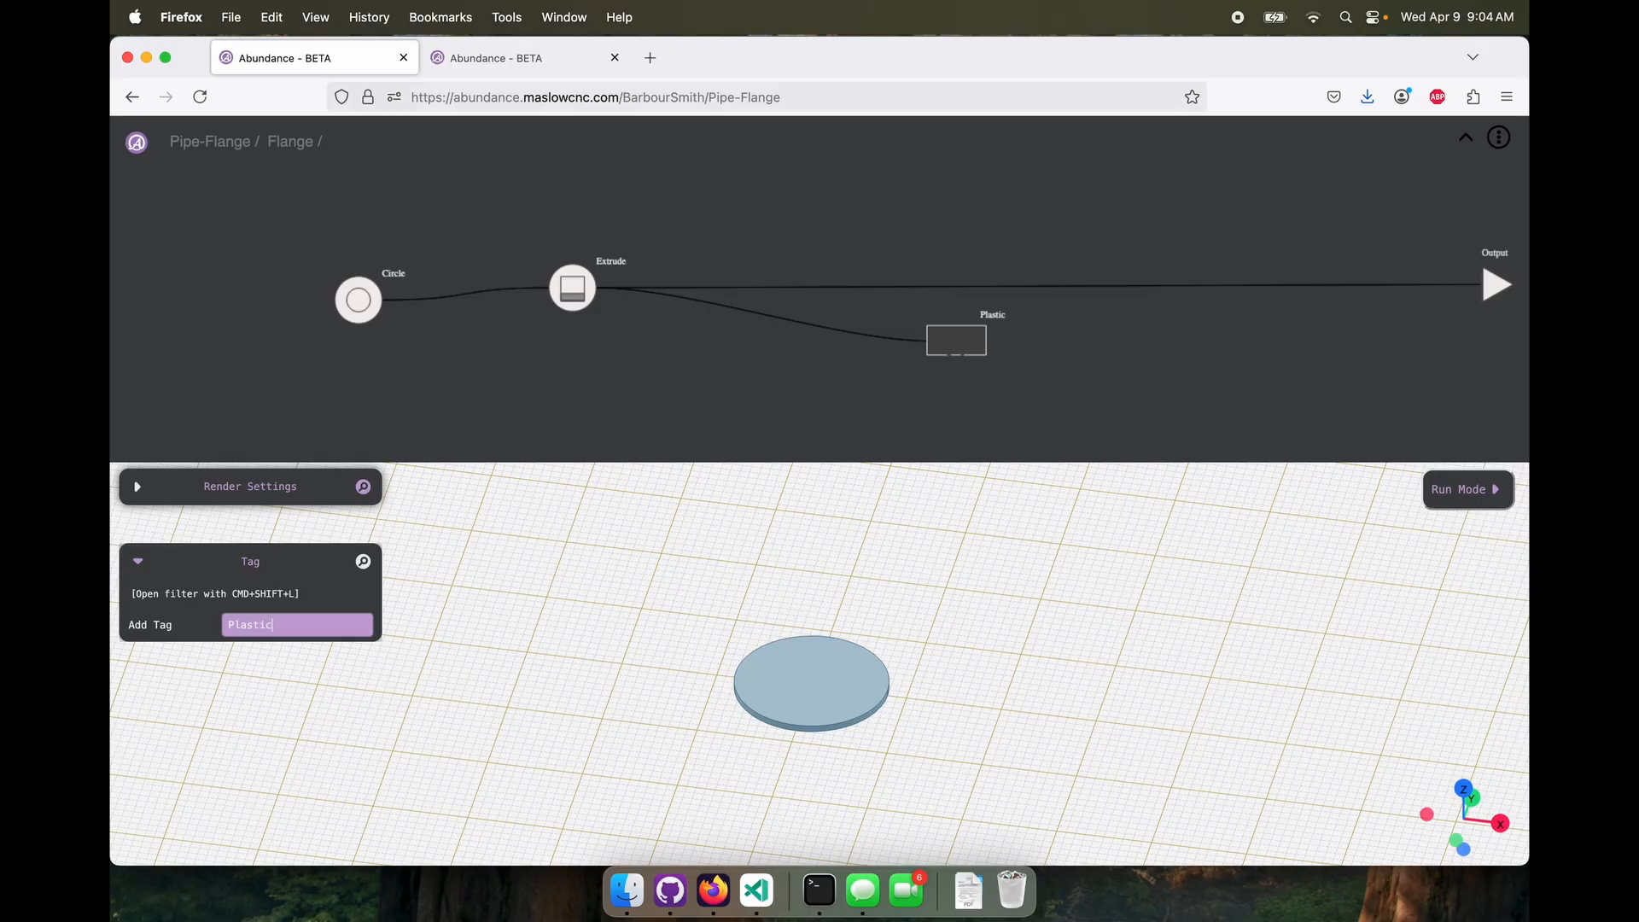
Delete the direct Extrude-to-Output connection in Flange and route the Plastic tag node into the Output, aligned between them
click(1475, 287)
key(BackSpace)
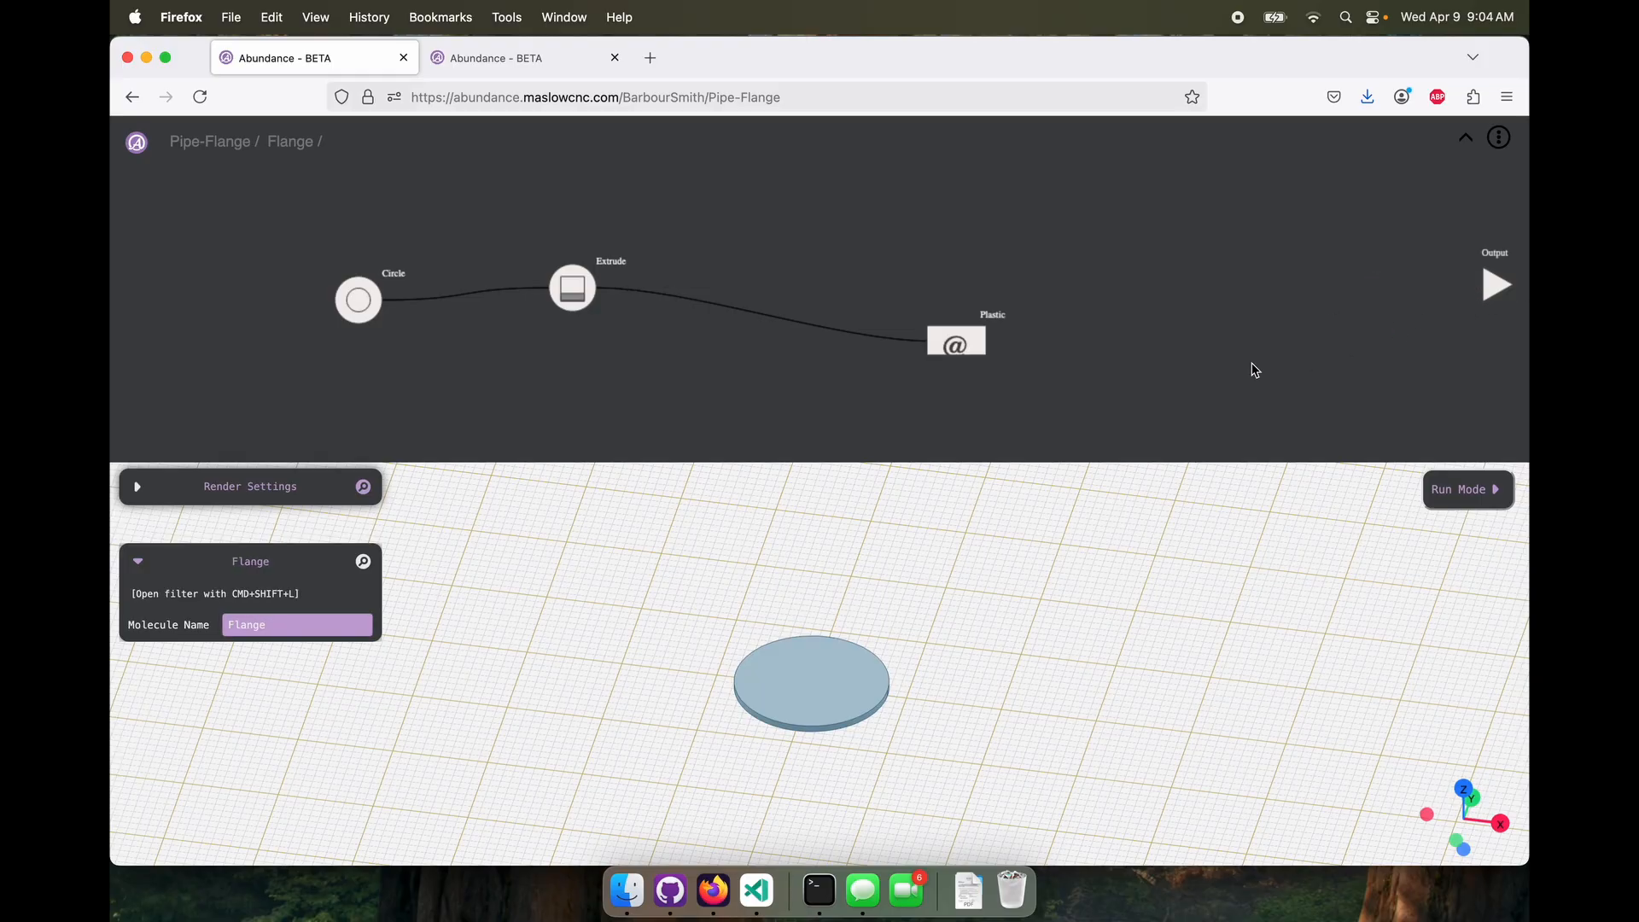
drag(989, 341, 981, 297)
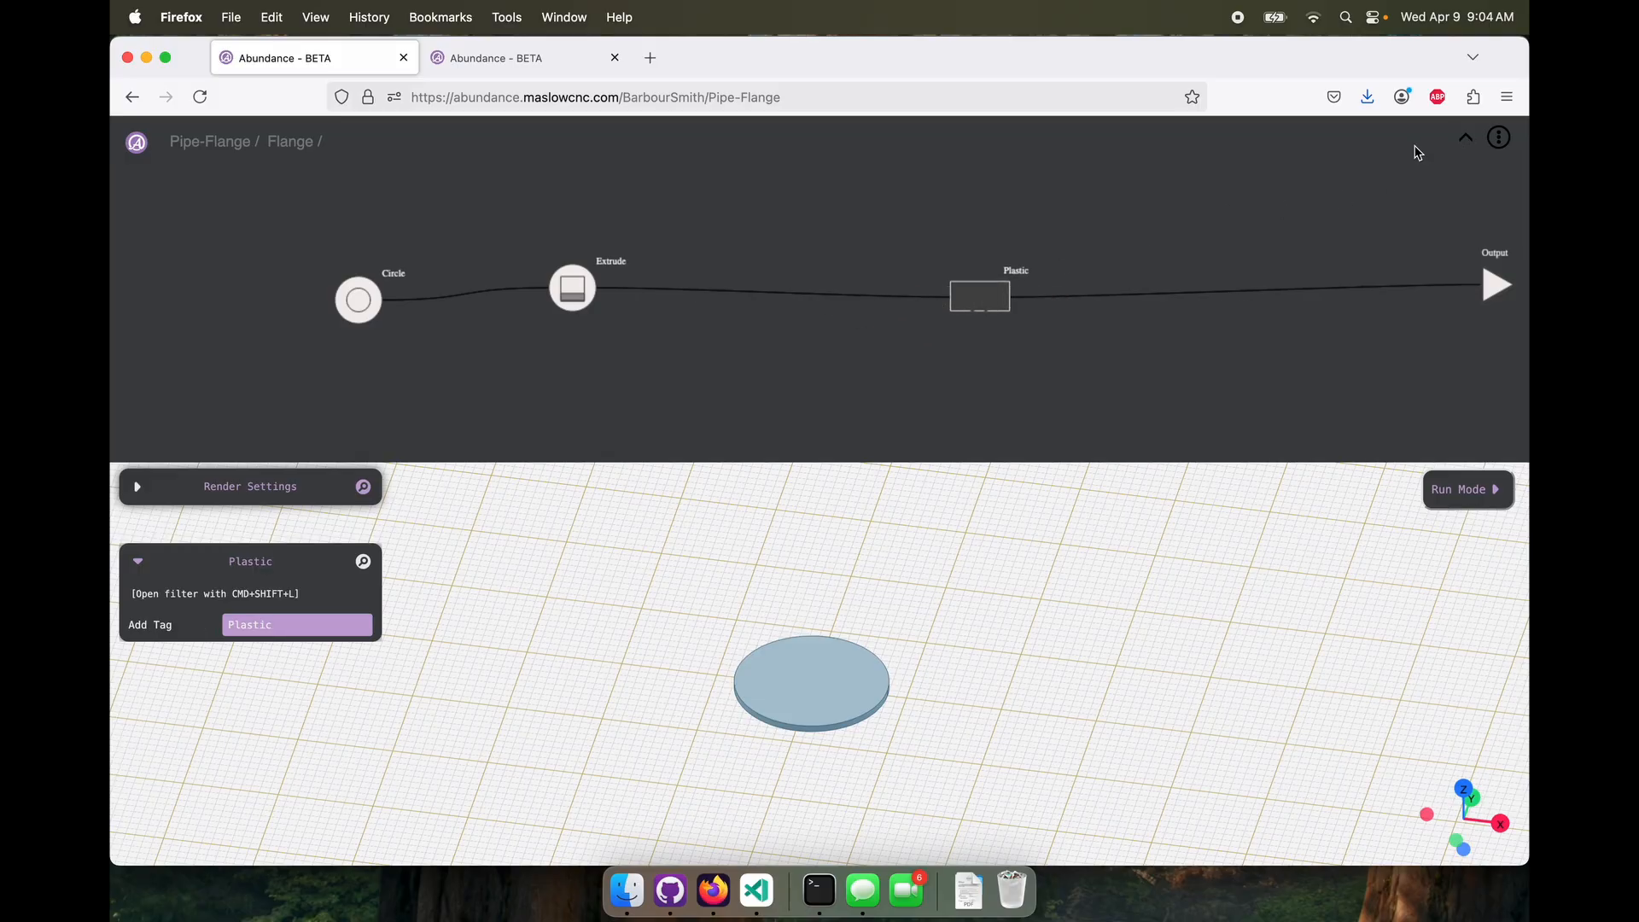
Change the Flange tag's text to "Met" and return to the top level of Pipe-Flange
click(316, 625)
key(super+a)
text(Met)
click(1466, 139)
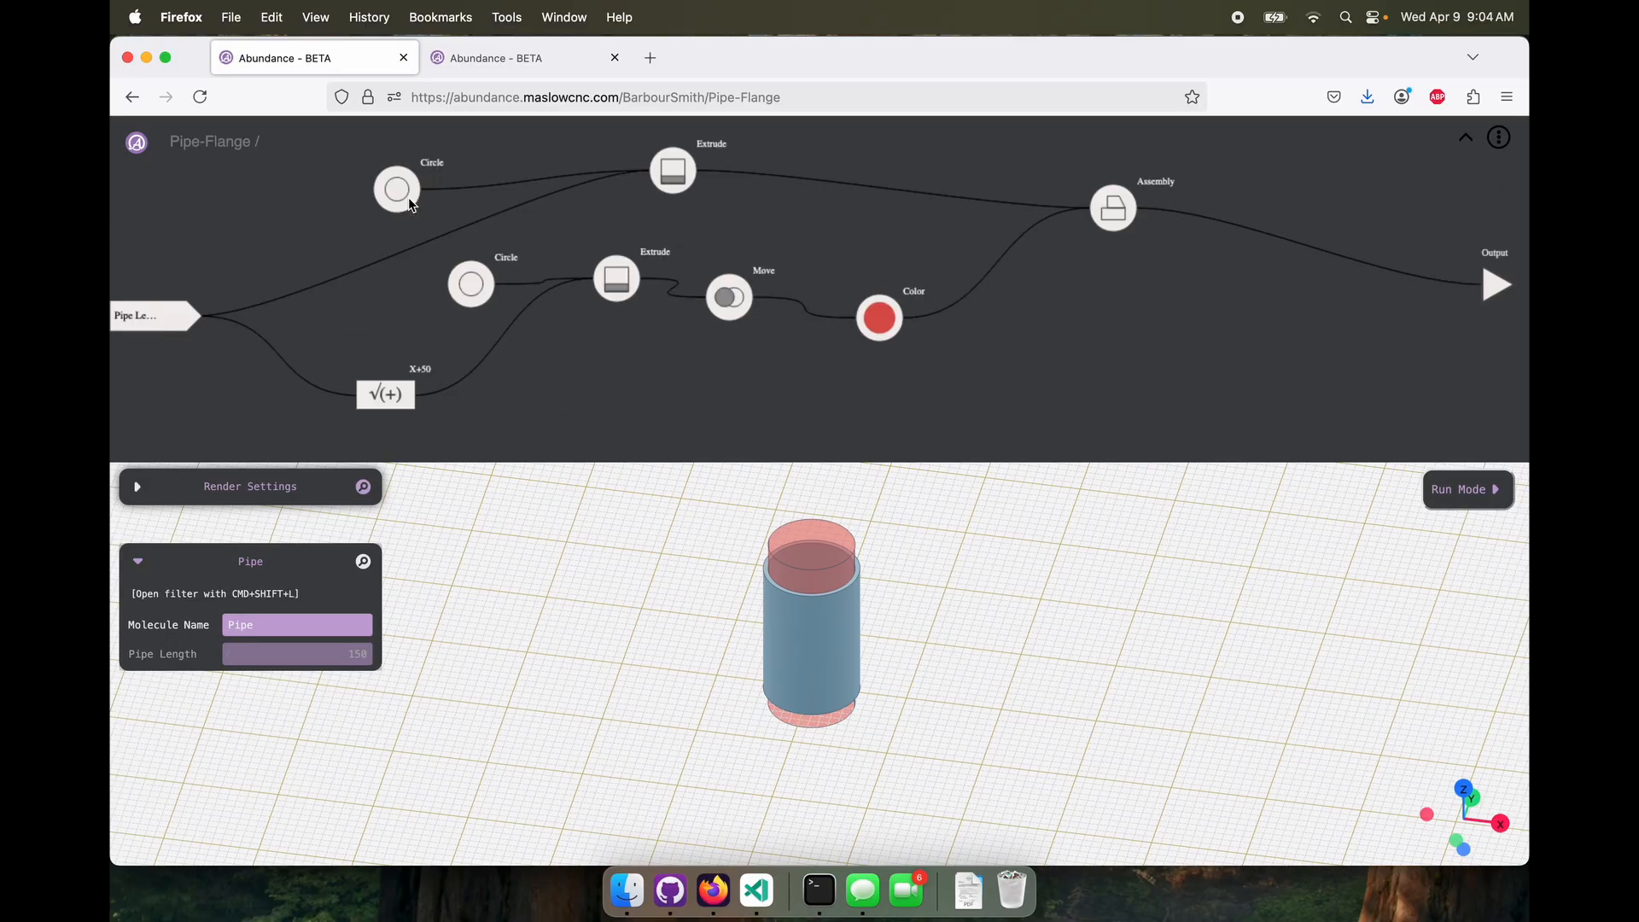
In the Pipe molecule, add a Tag node fed by the pipe's outer-body Extrude, with the tag "Metal"
right_click(1145, 384)
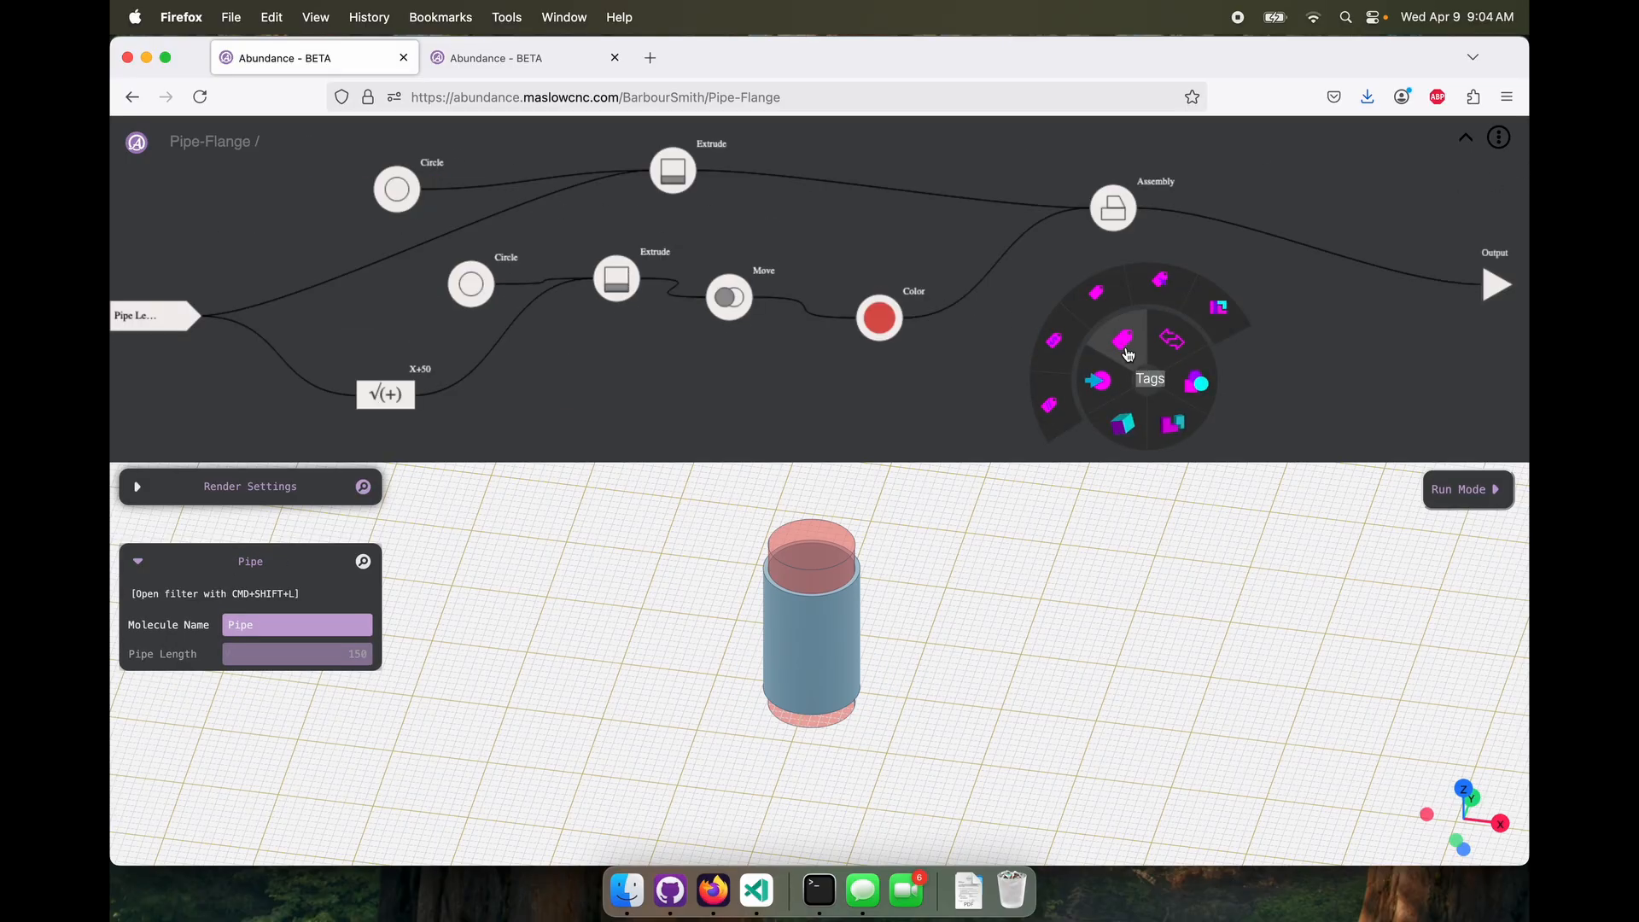
click(1126, 343)
drag(672, 169, 893, 244)
click(1155, 387)
click(255, 624)
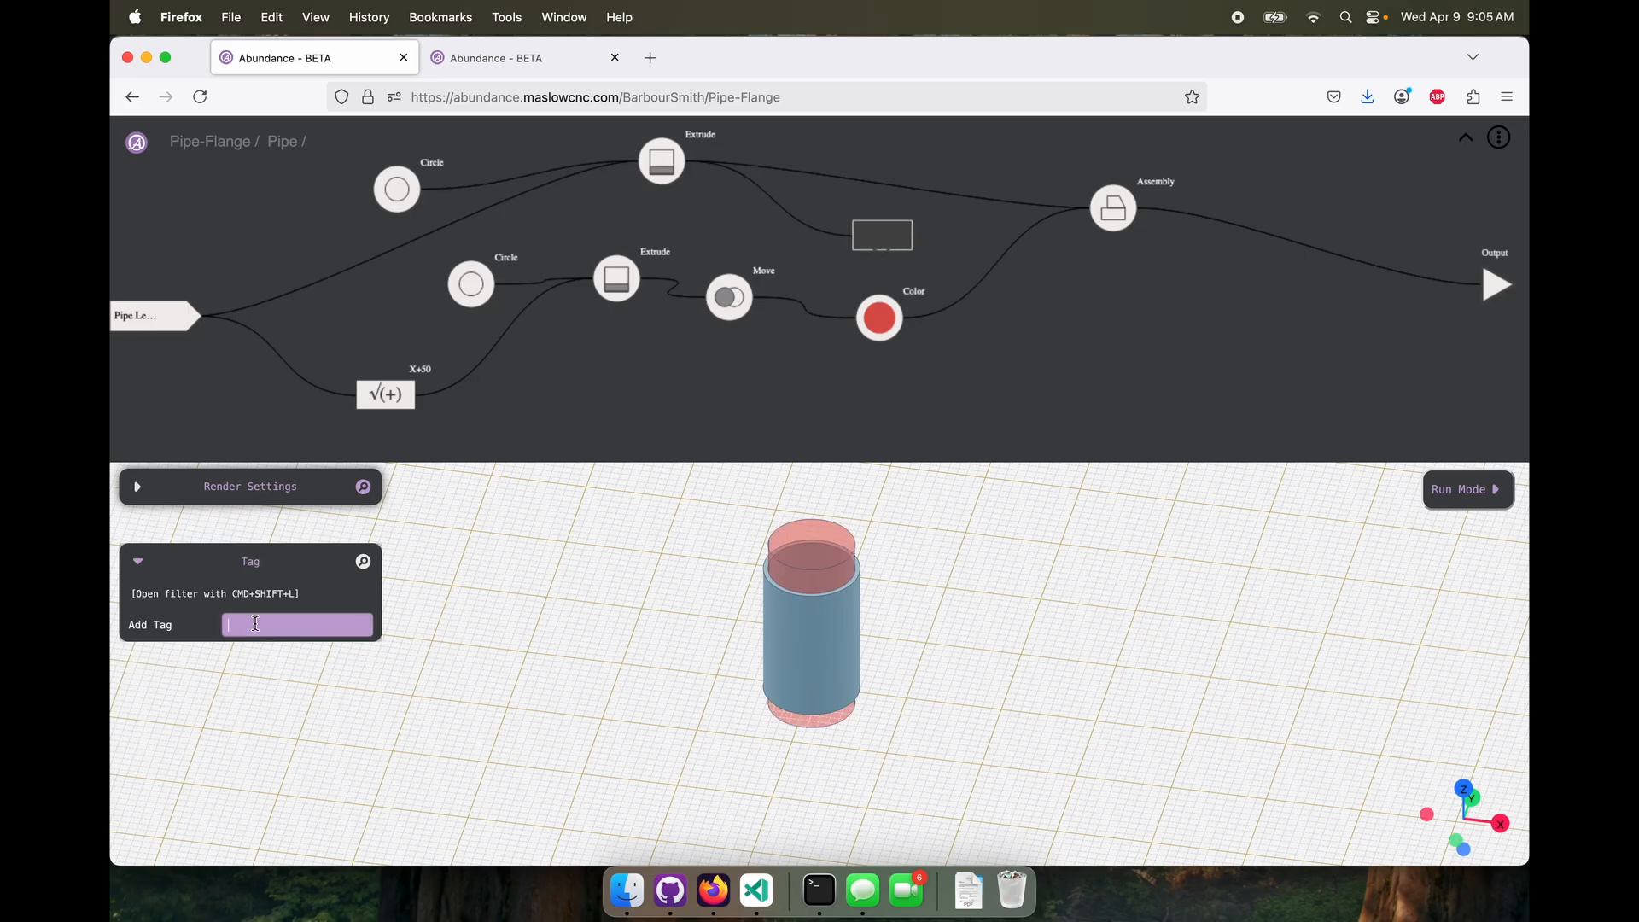
text(Metal)
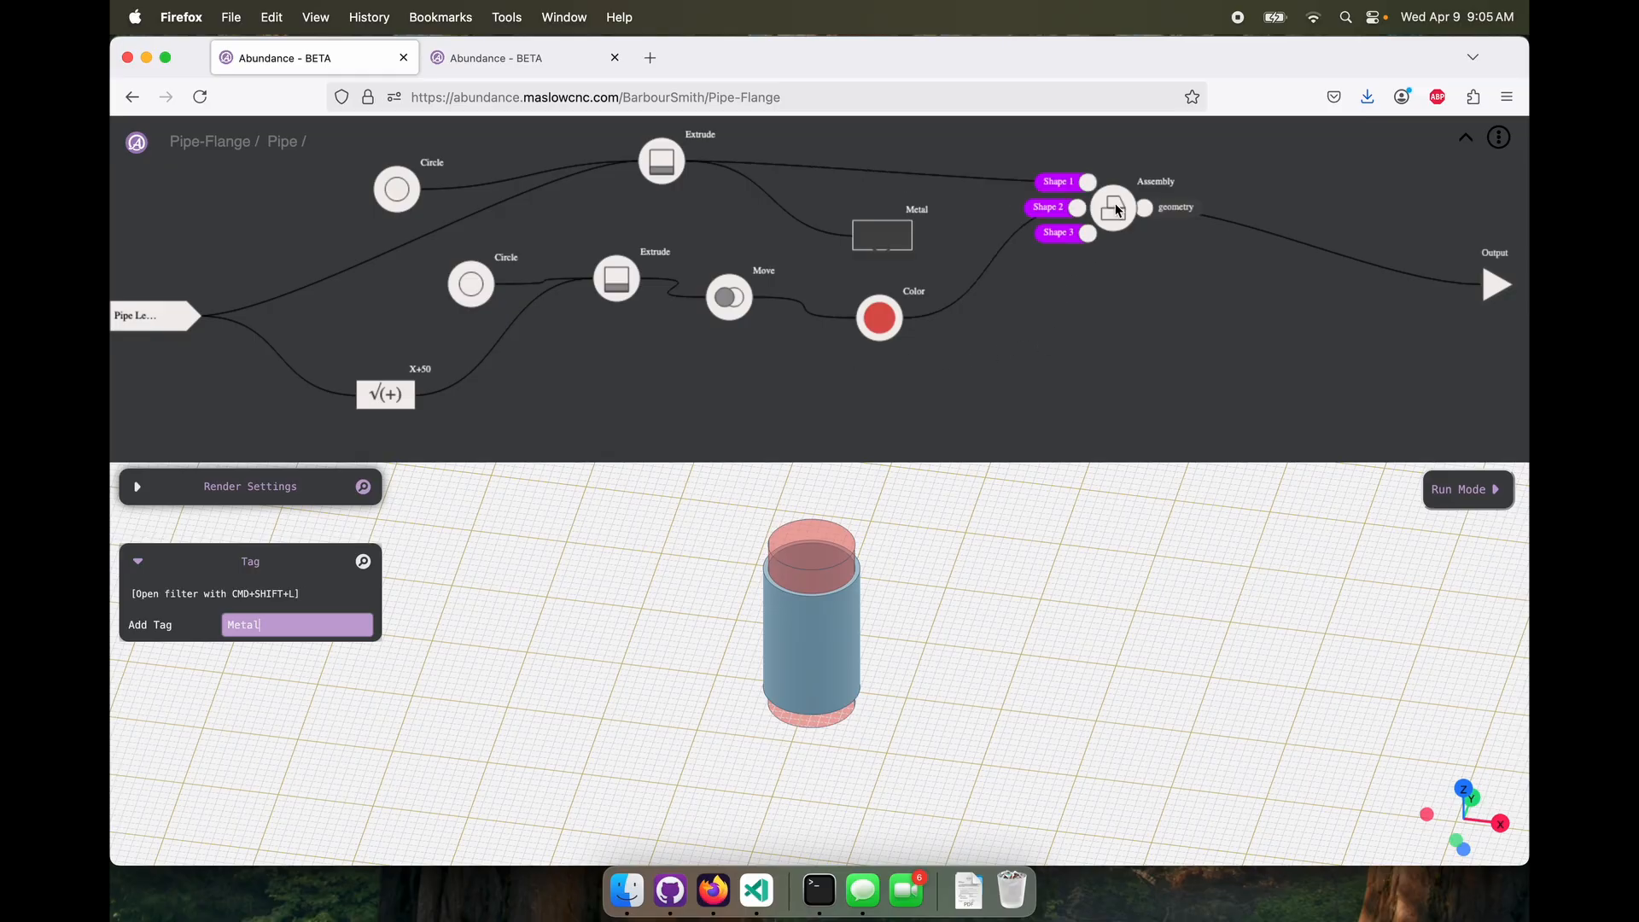
Replace the Assembly's inputs in Pipe with the Metal tag first and the Color node second, and return to the top level
drag(1114, 208, 1138, 242)
click(1100, 243)
key(BackSpace)
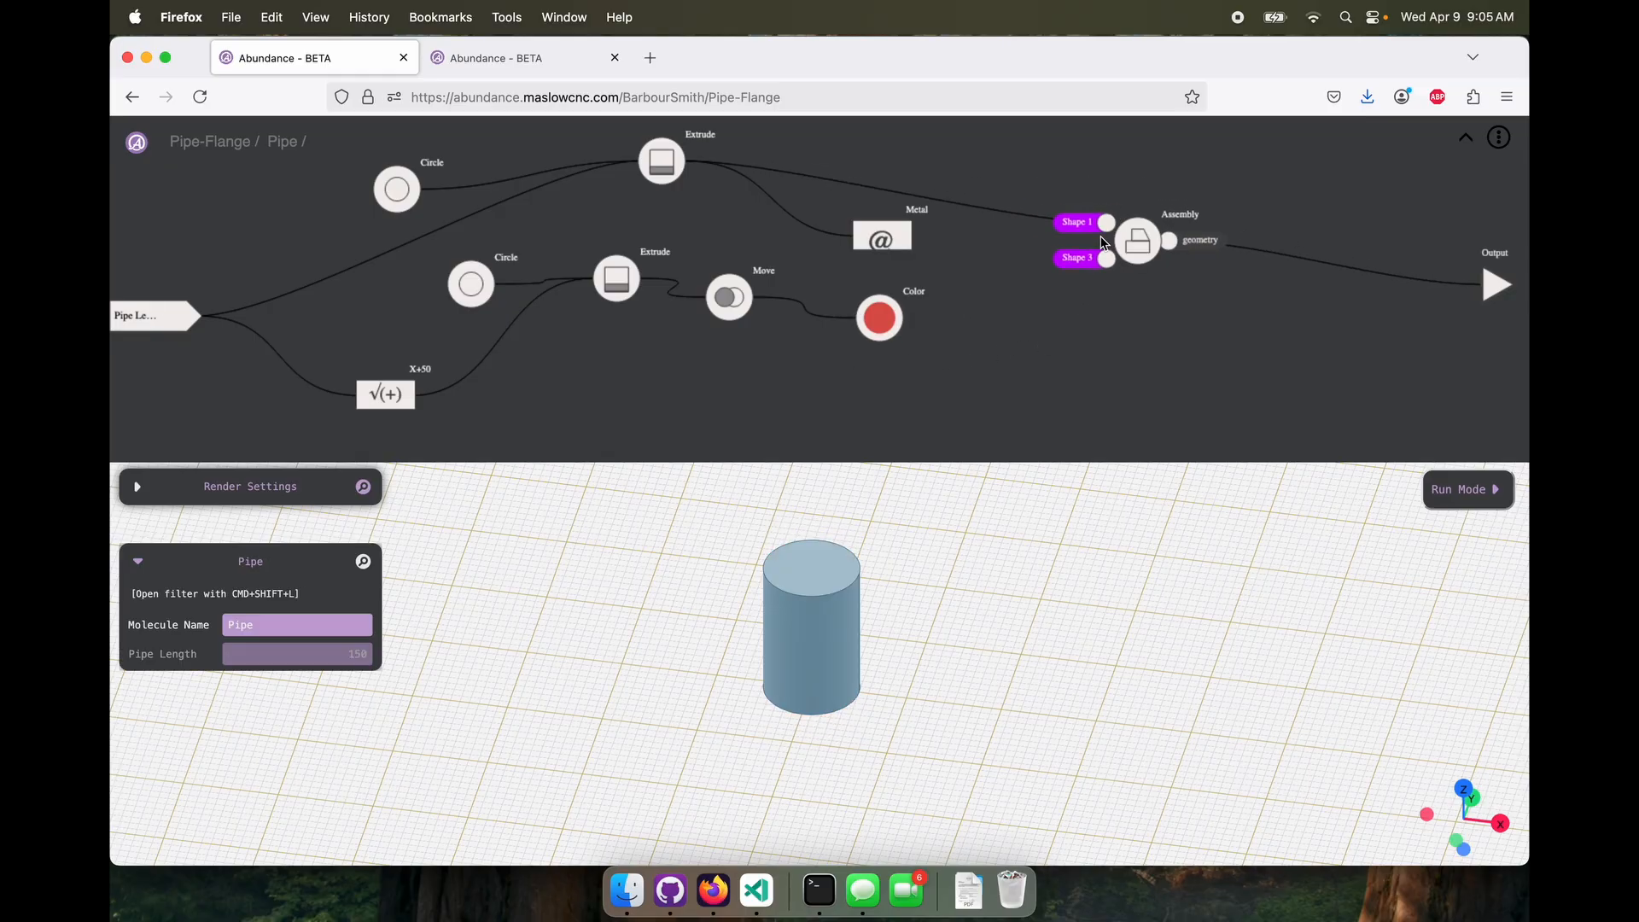
click(1107, 224)
key(BackSpace)
mouse_move(916, 242)
drag(915, 242, 1106, 224)
mouse_move(879, 315)
drag(915, 317, 1108, 271)
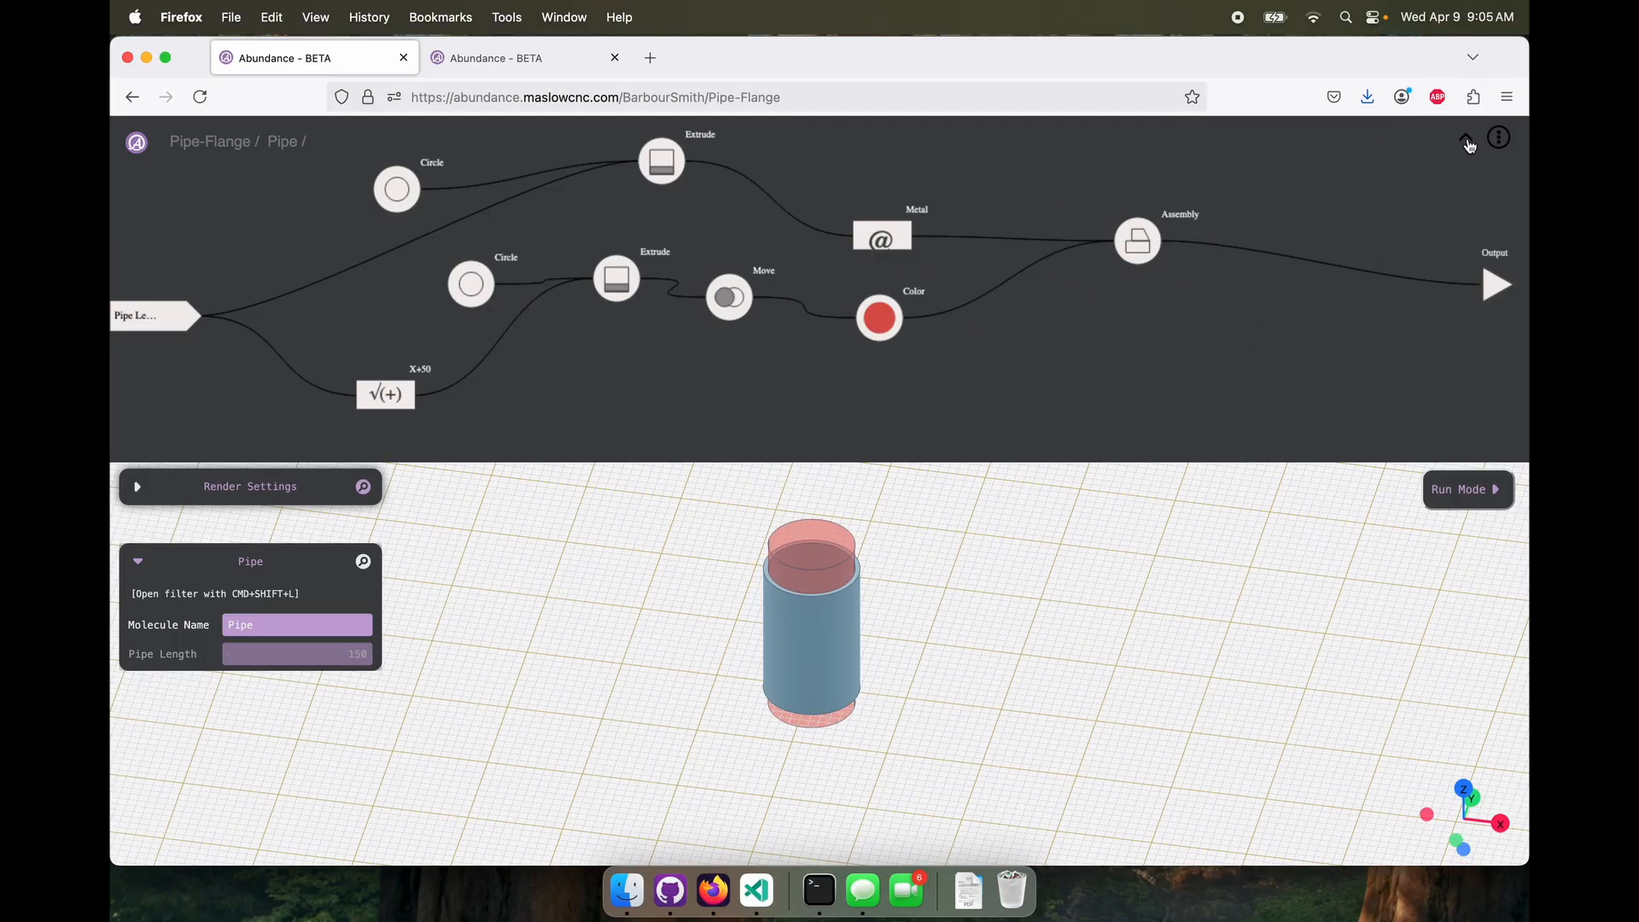
click(1467, 142)
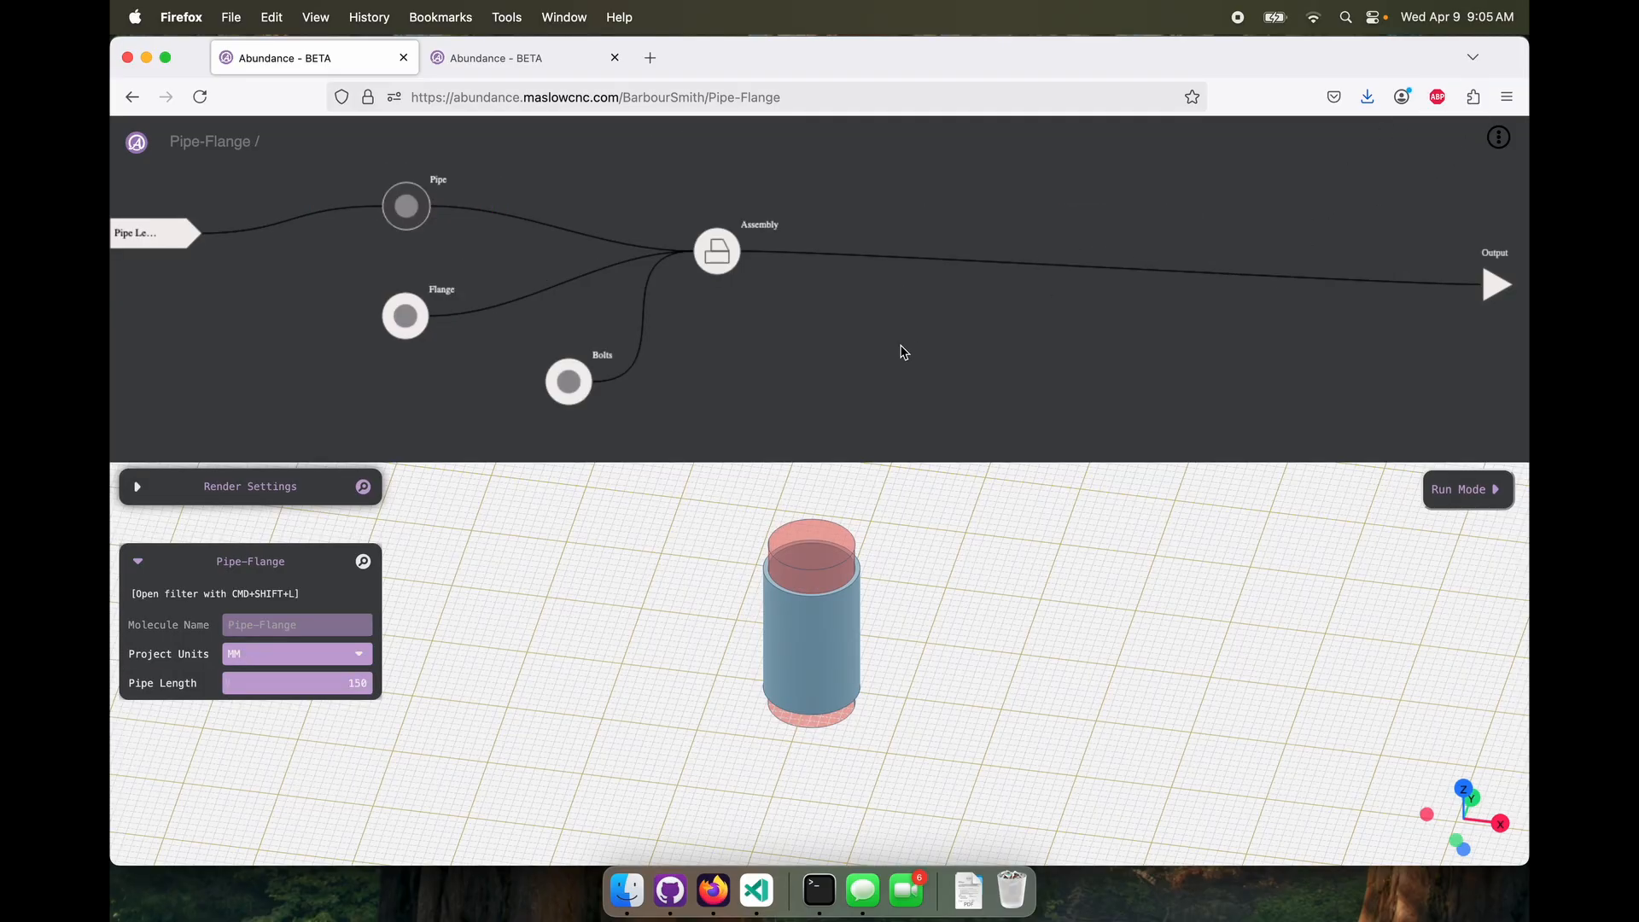
Add an Extract Tag node fed by the top-level Assembly, extract the Metal tag, and inspect the extracted parts
mouse_move(970, 600)
mouse_down()
mouse_move(988, 511)
mouse_move(946, 618)
mouse_up()
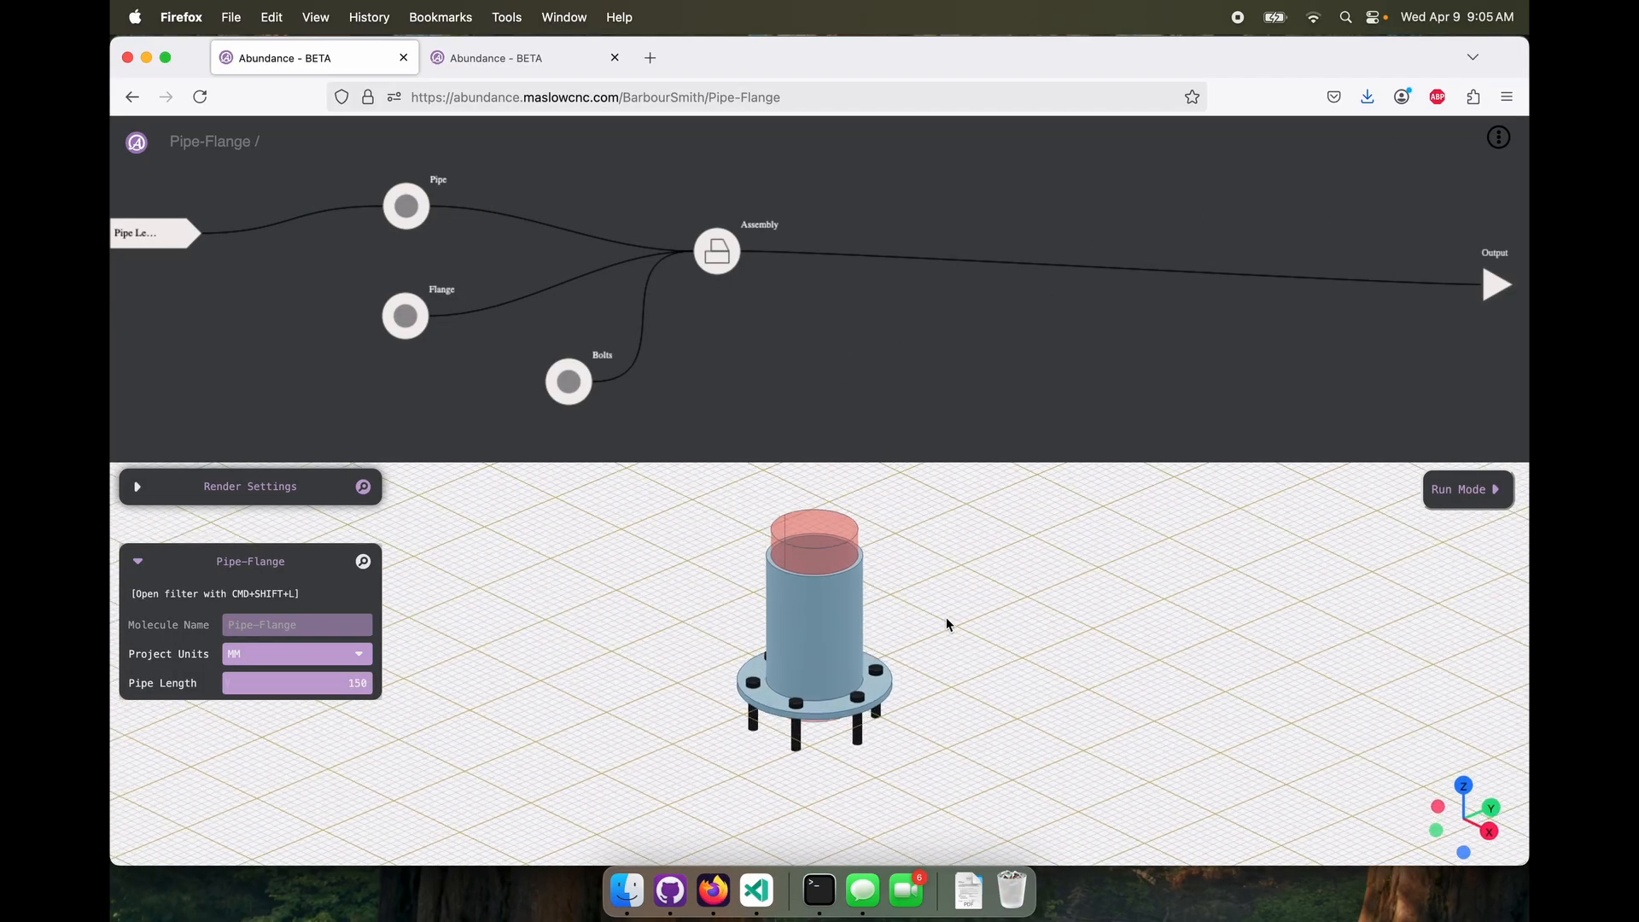
right_click(946, 350)
mouse_move(919, 305)
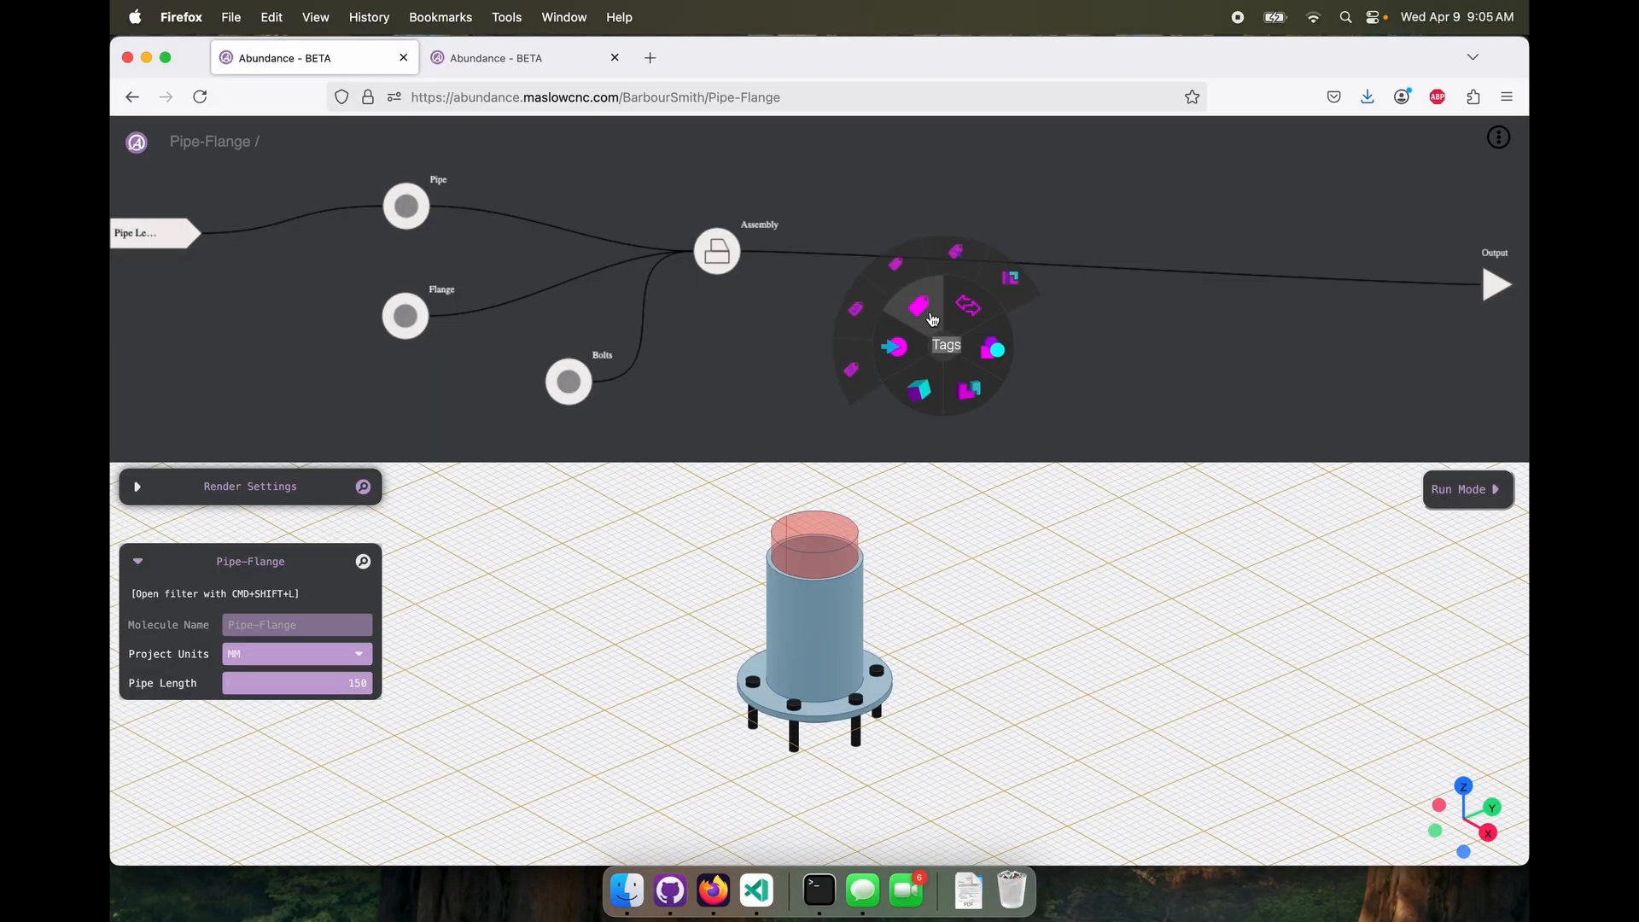
click(960, 256)
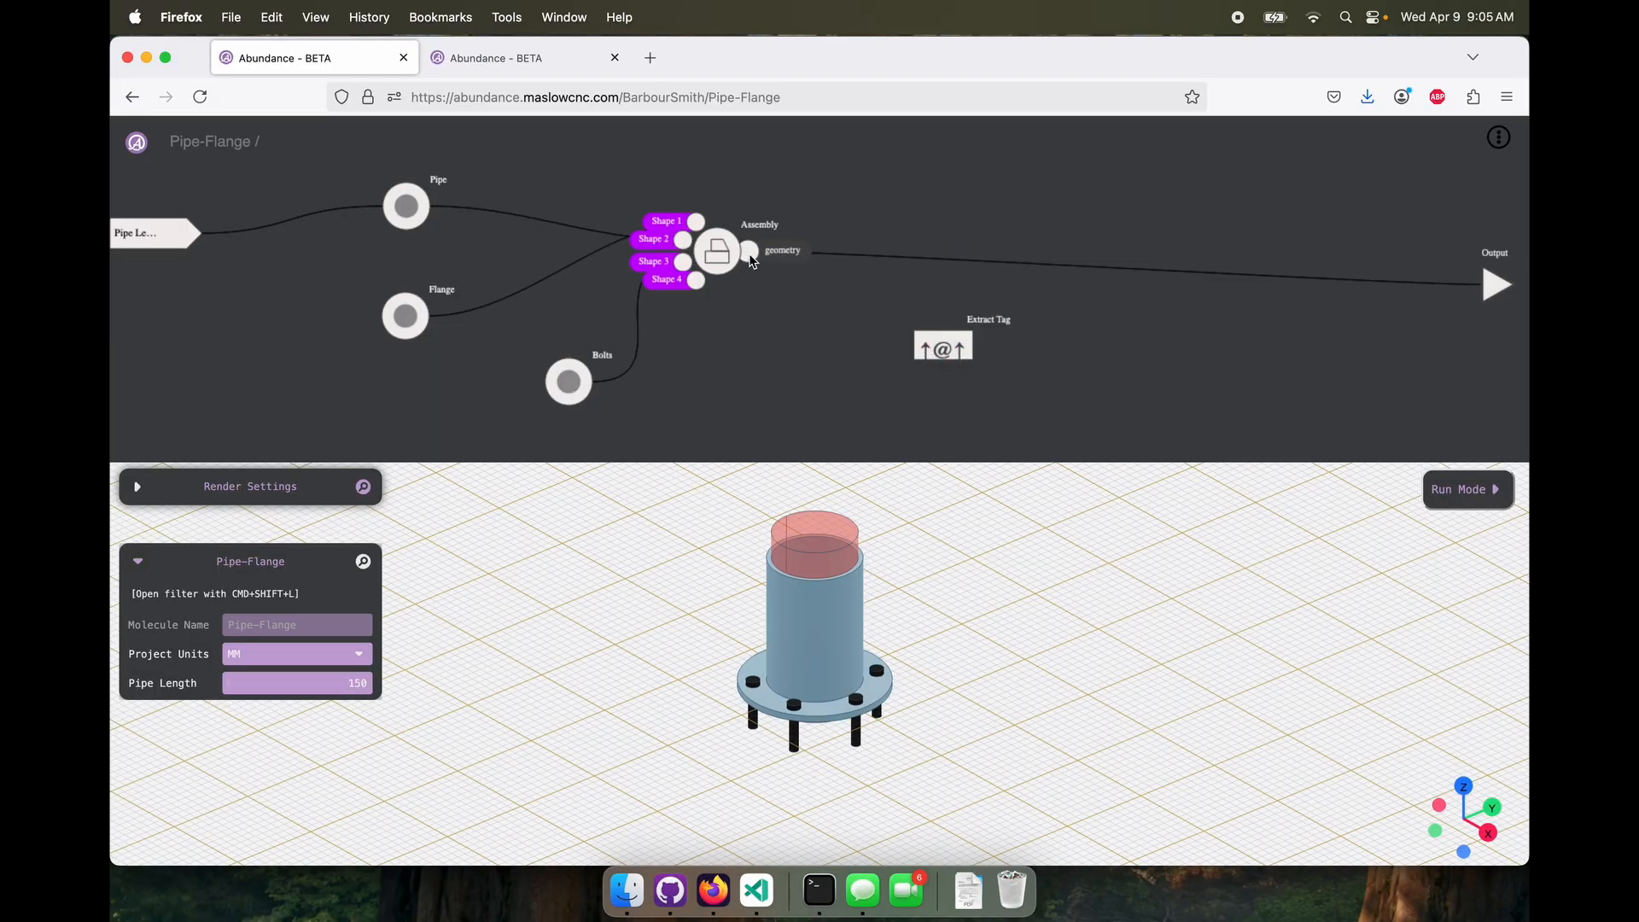
drag(751, 252, 913, 350)
click(913, 351)
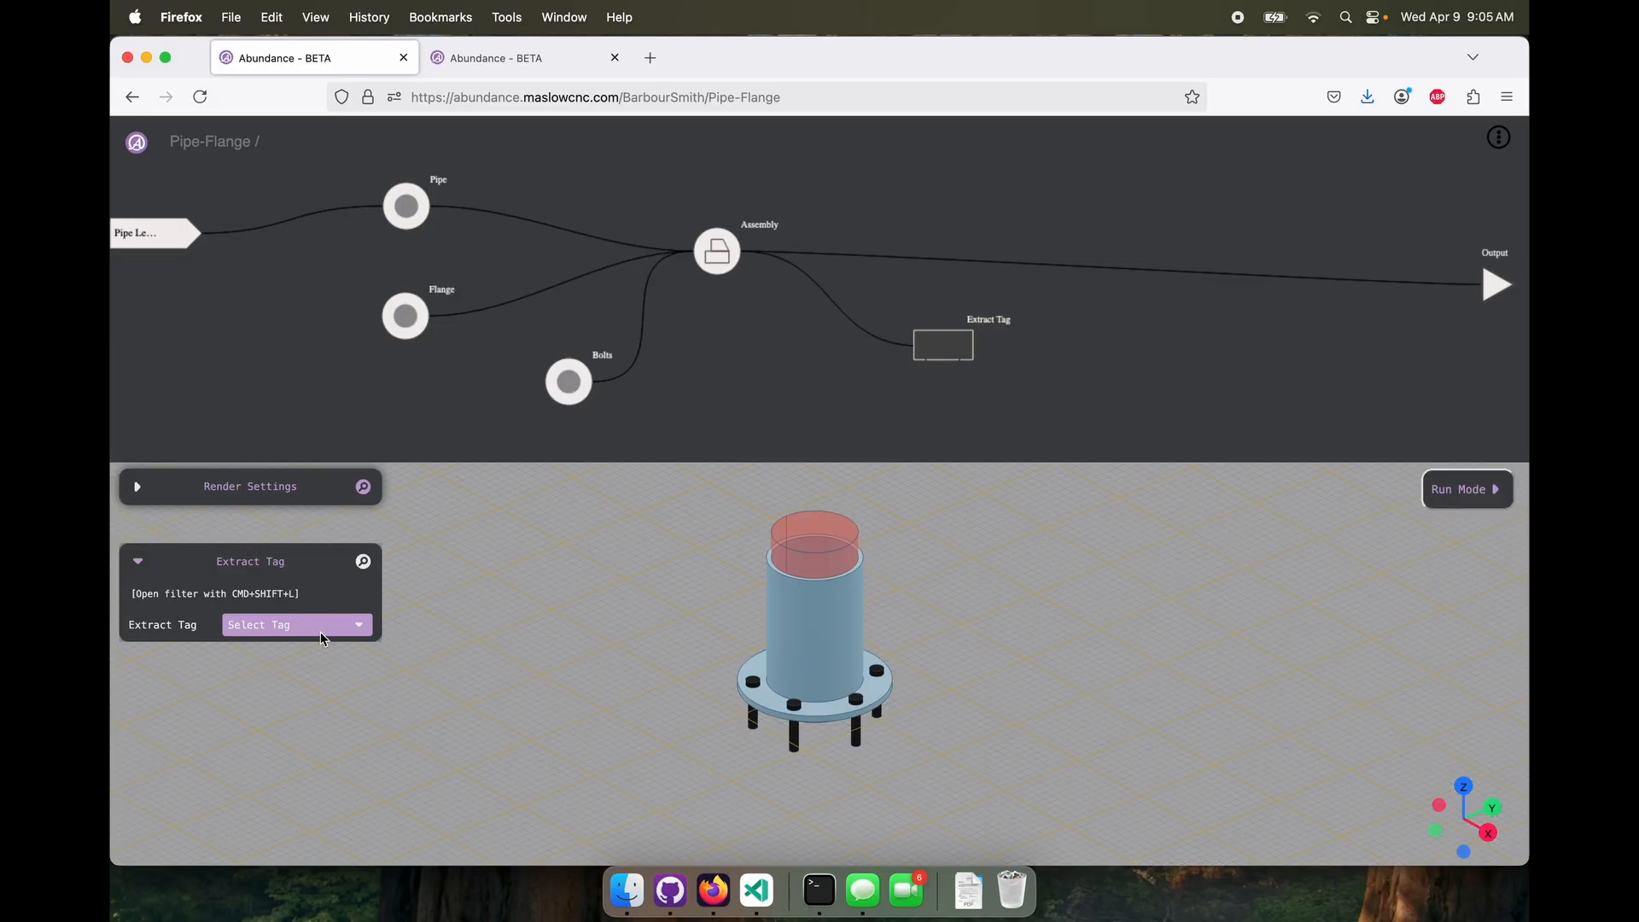
click(299, 625)
click(291, 652)
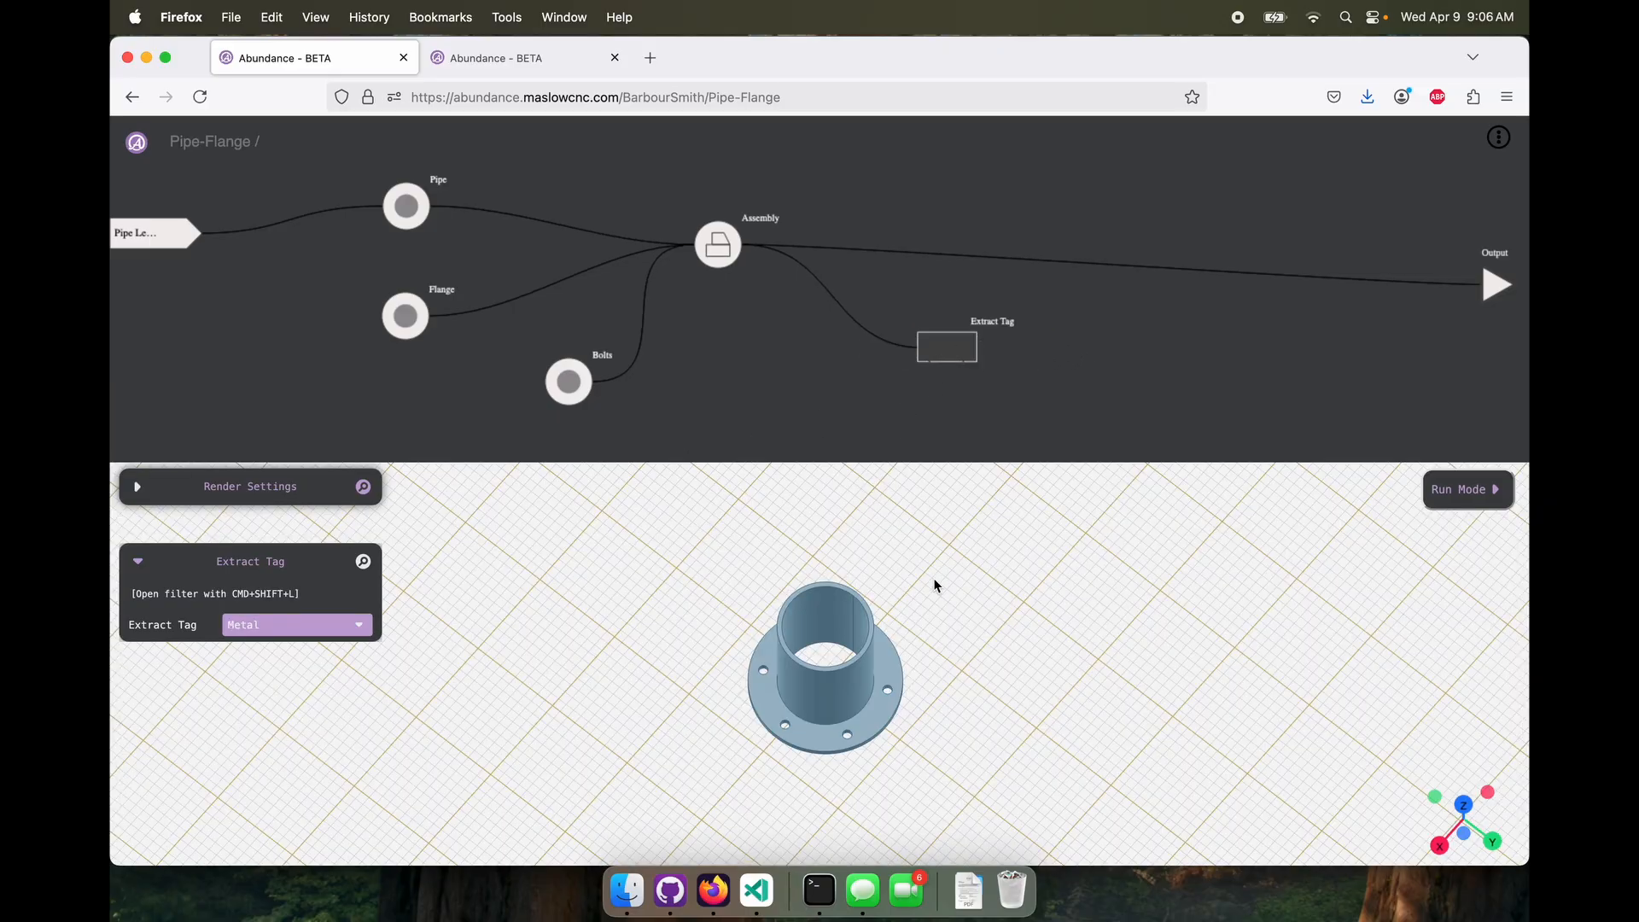
drag(937, 585, 835, 580)
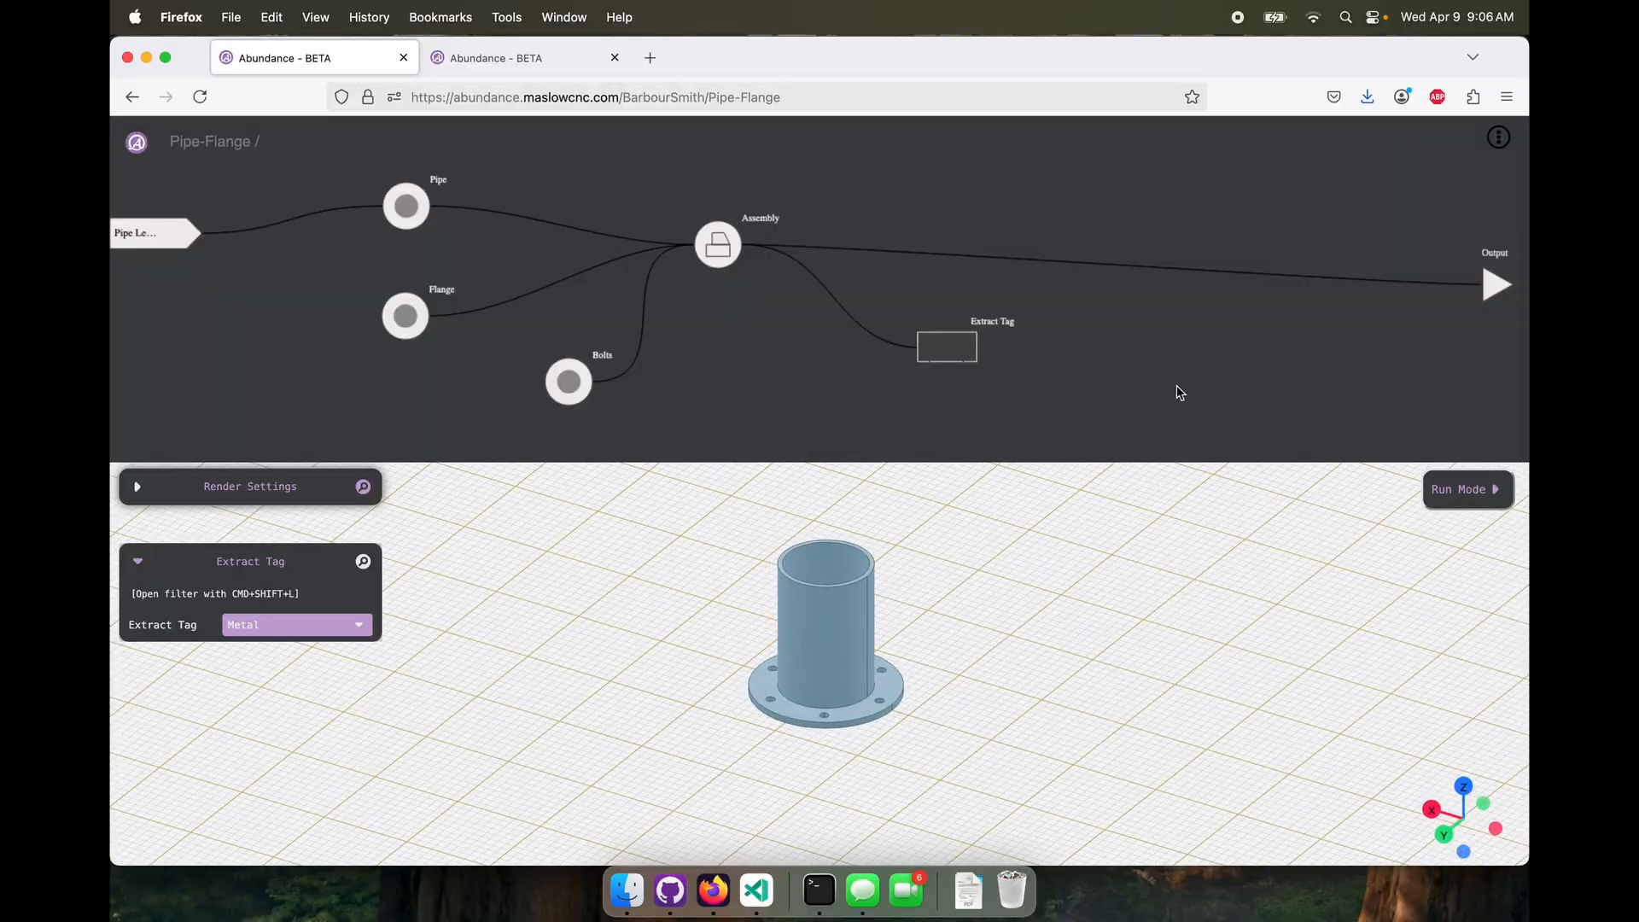
Add an Export node fed by Extract Tag, with the file type set to STL
right_click(1292, 343)
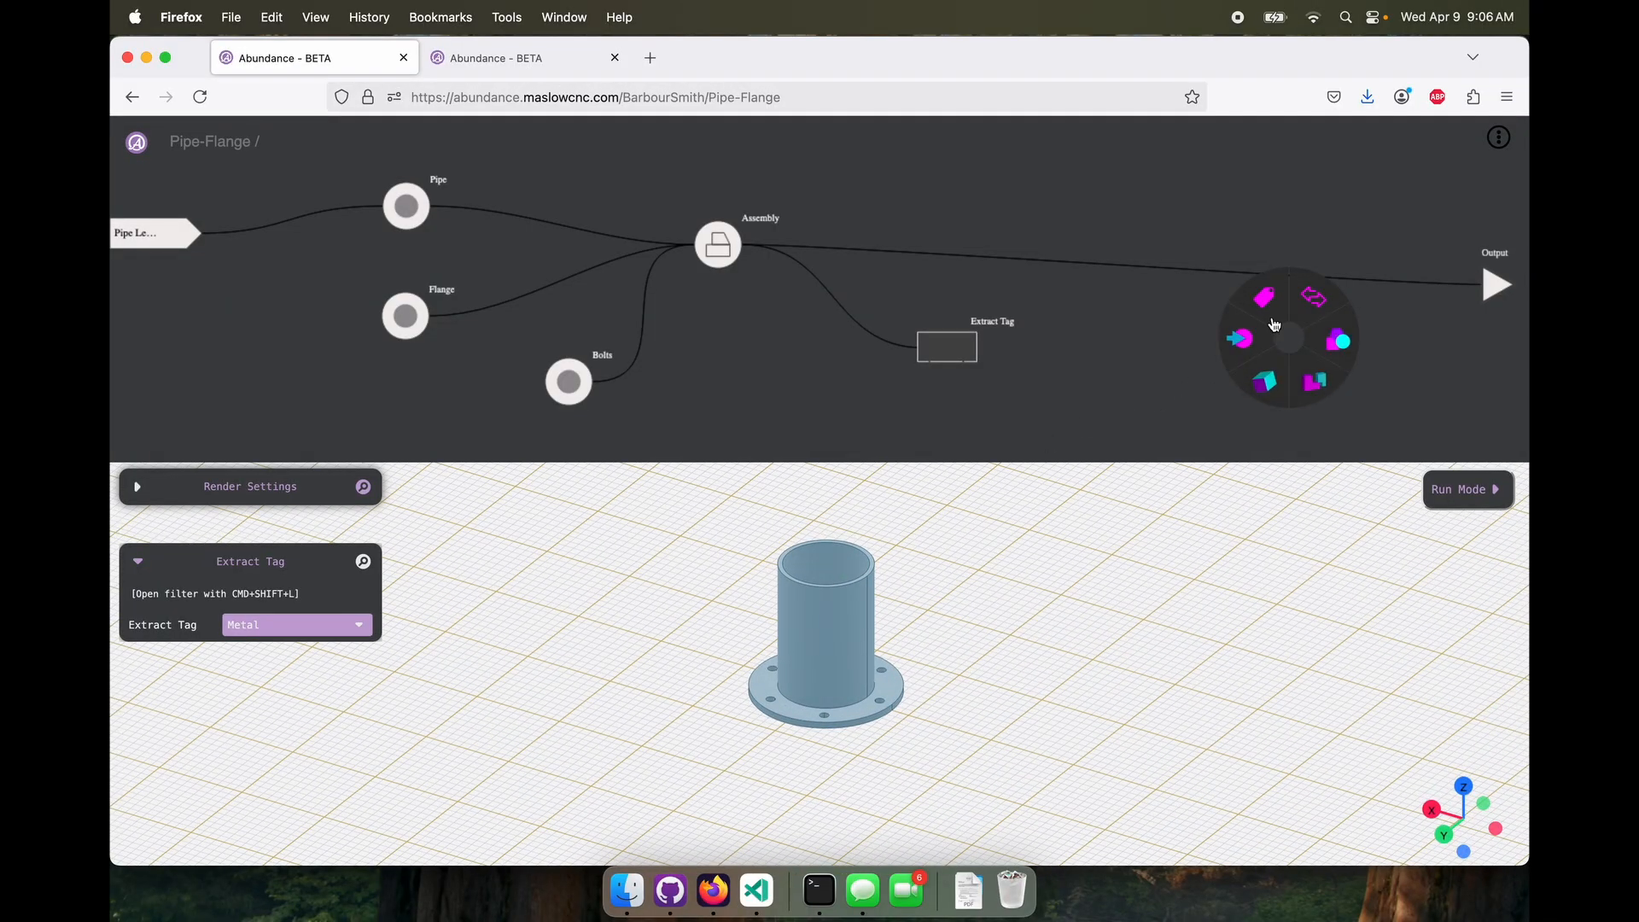
mouse_move(1313, 303)
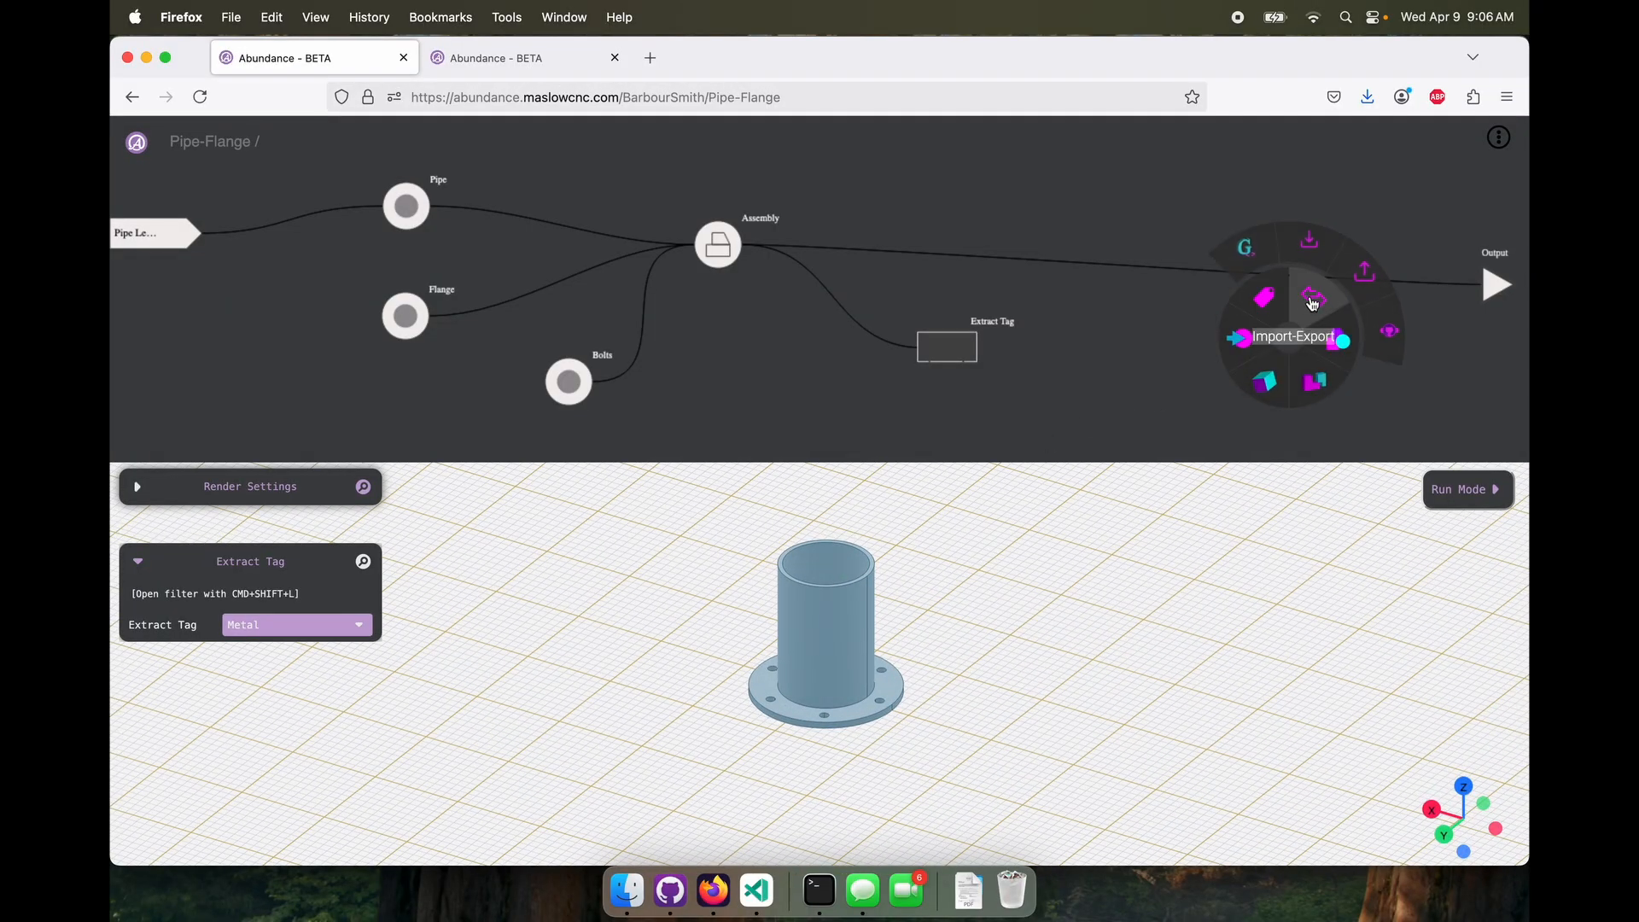
click(1351, 271)
drag(980, 348, 1226, 358)
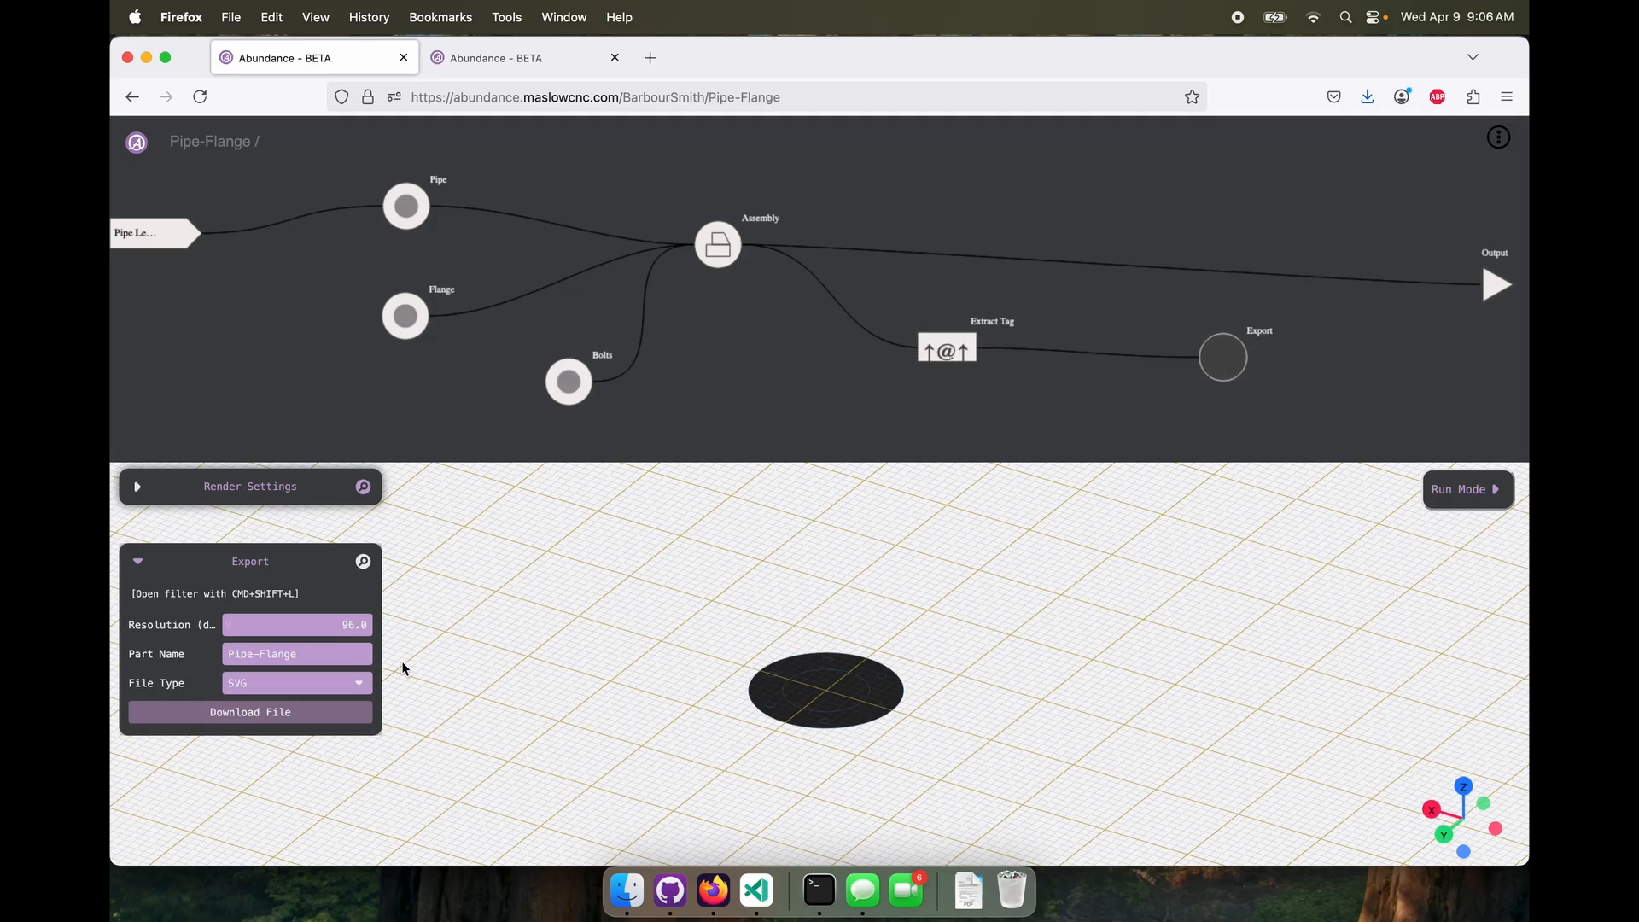
click(312, 684)
click(305, 663)
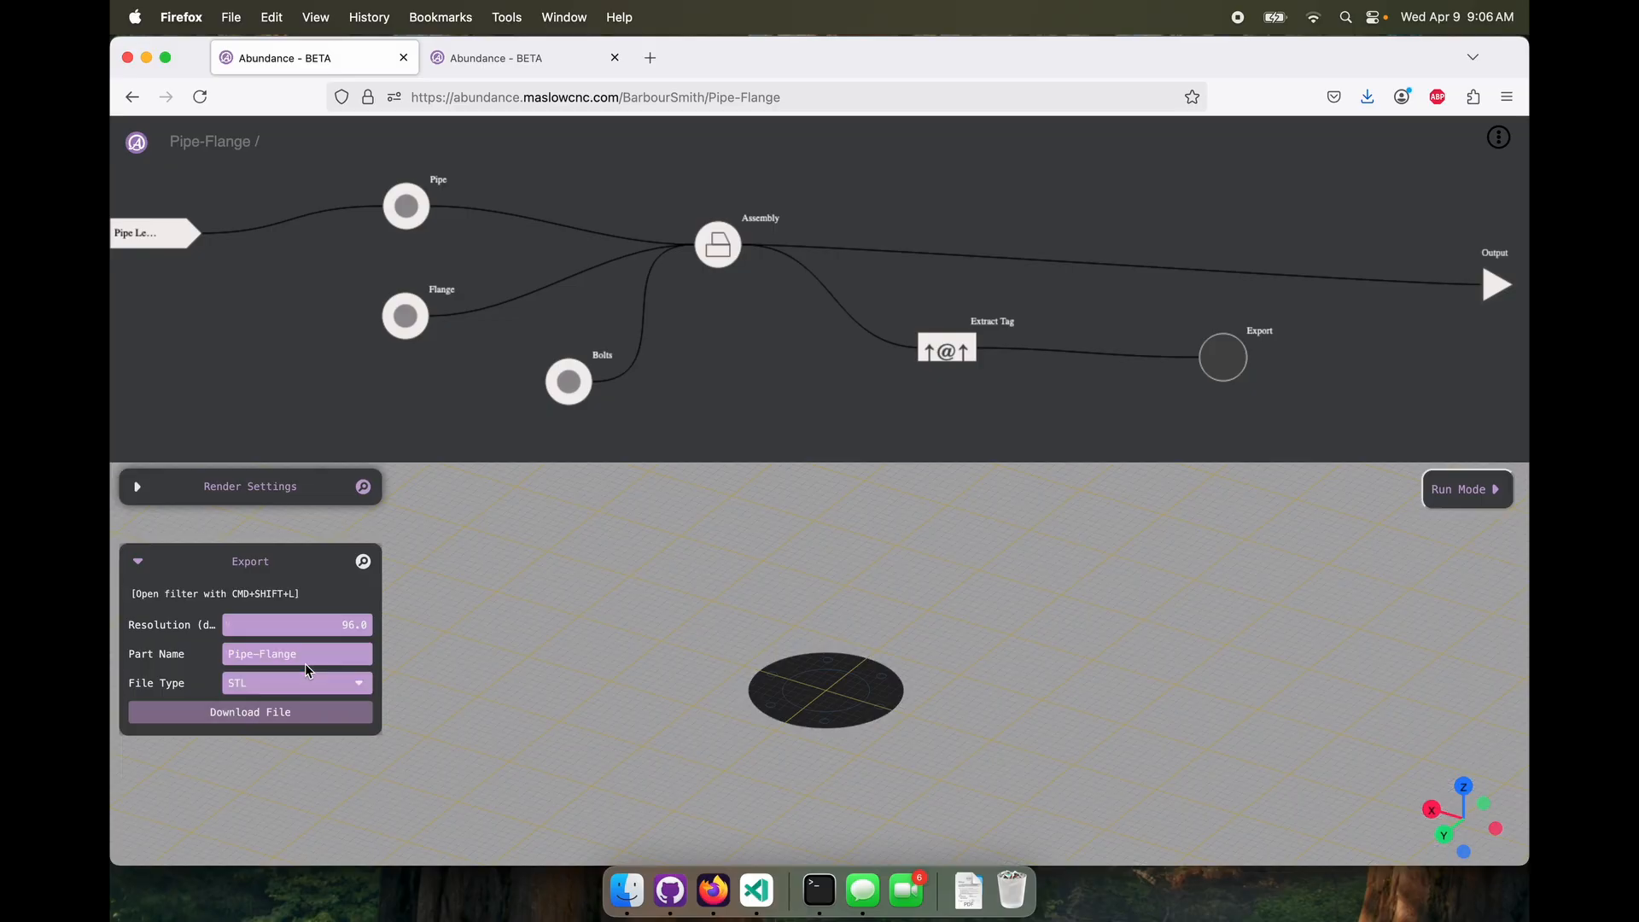
drag(1180, 695, 1109, 736)
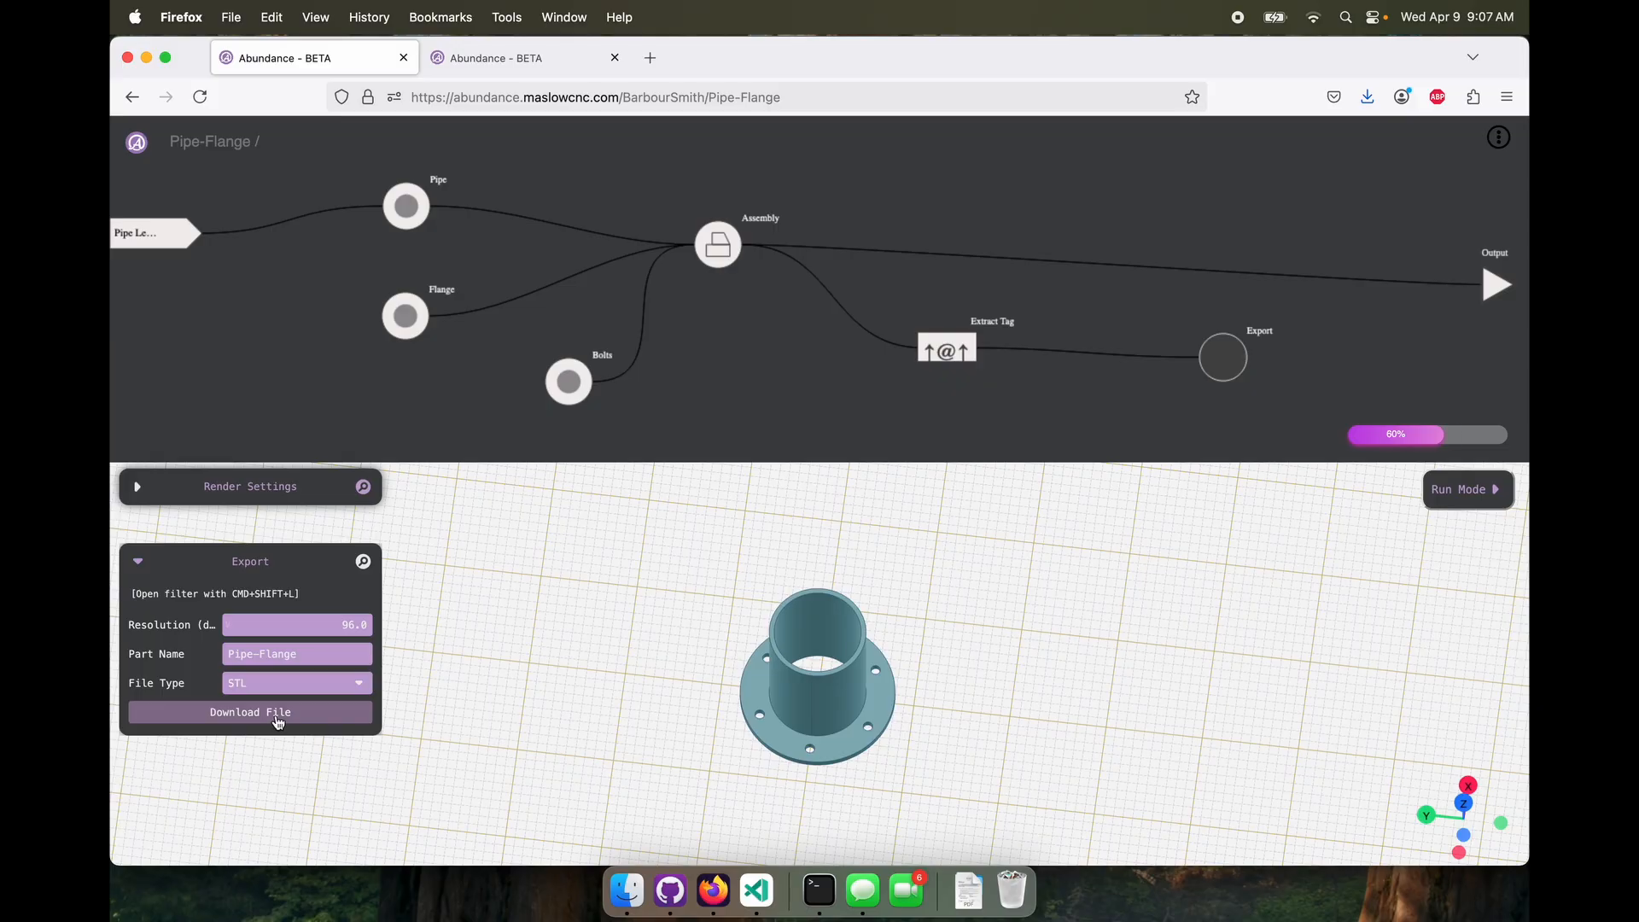
Move the Output node higher, clear of the Export node, and display the whole Pipe-Flange model
click(285, 682)
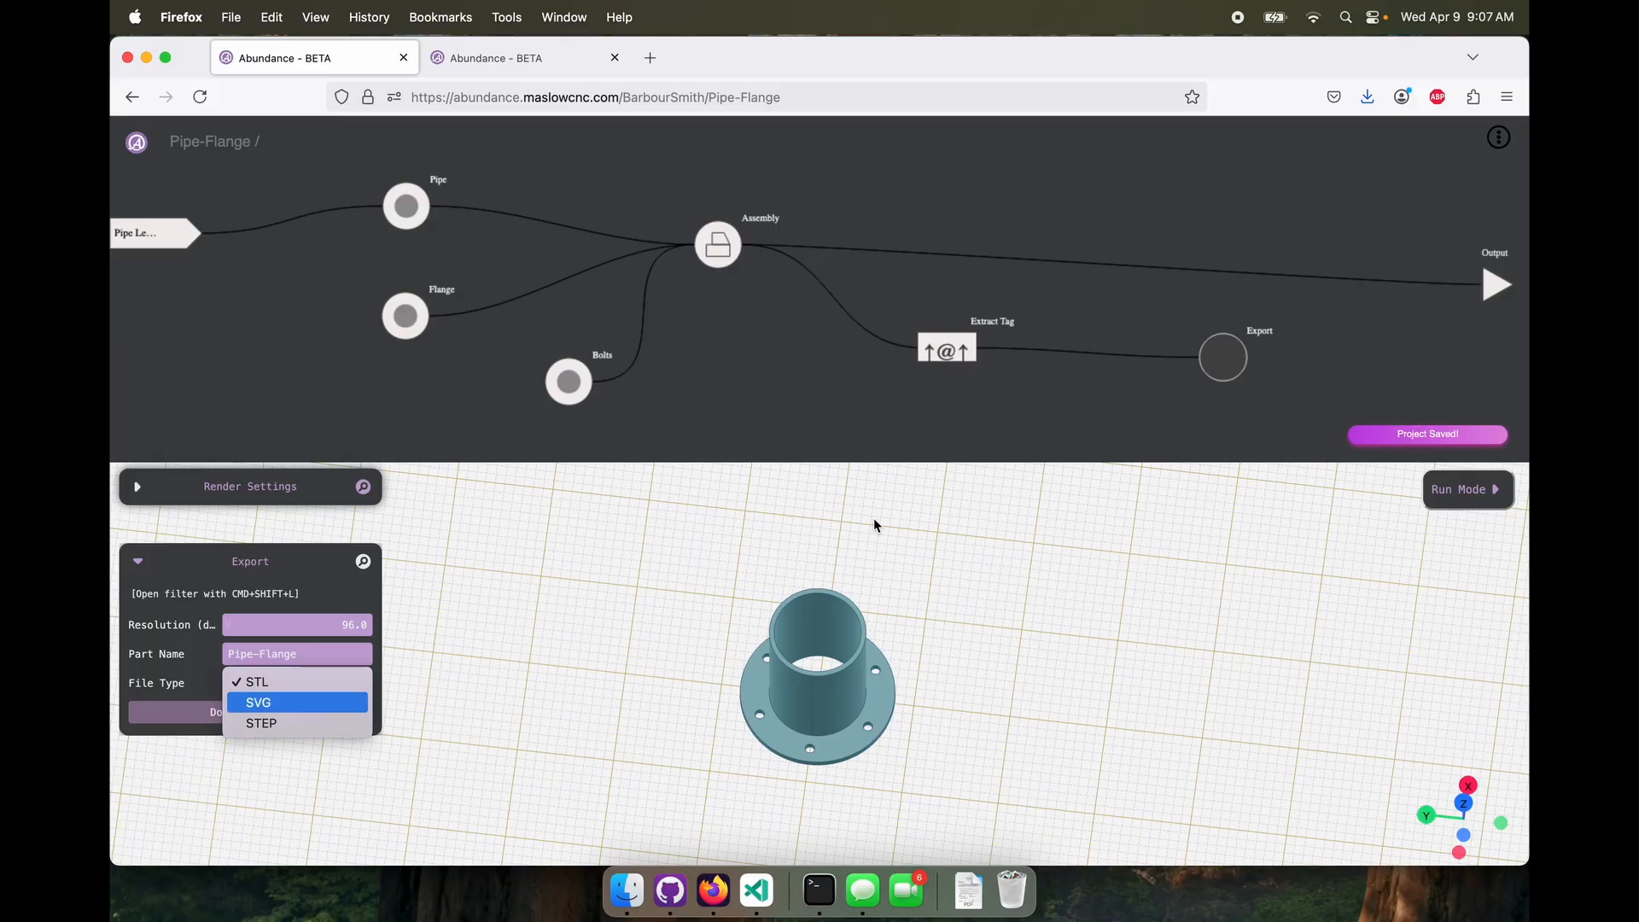
click(1353, 354)
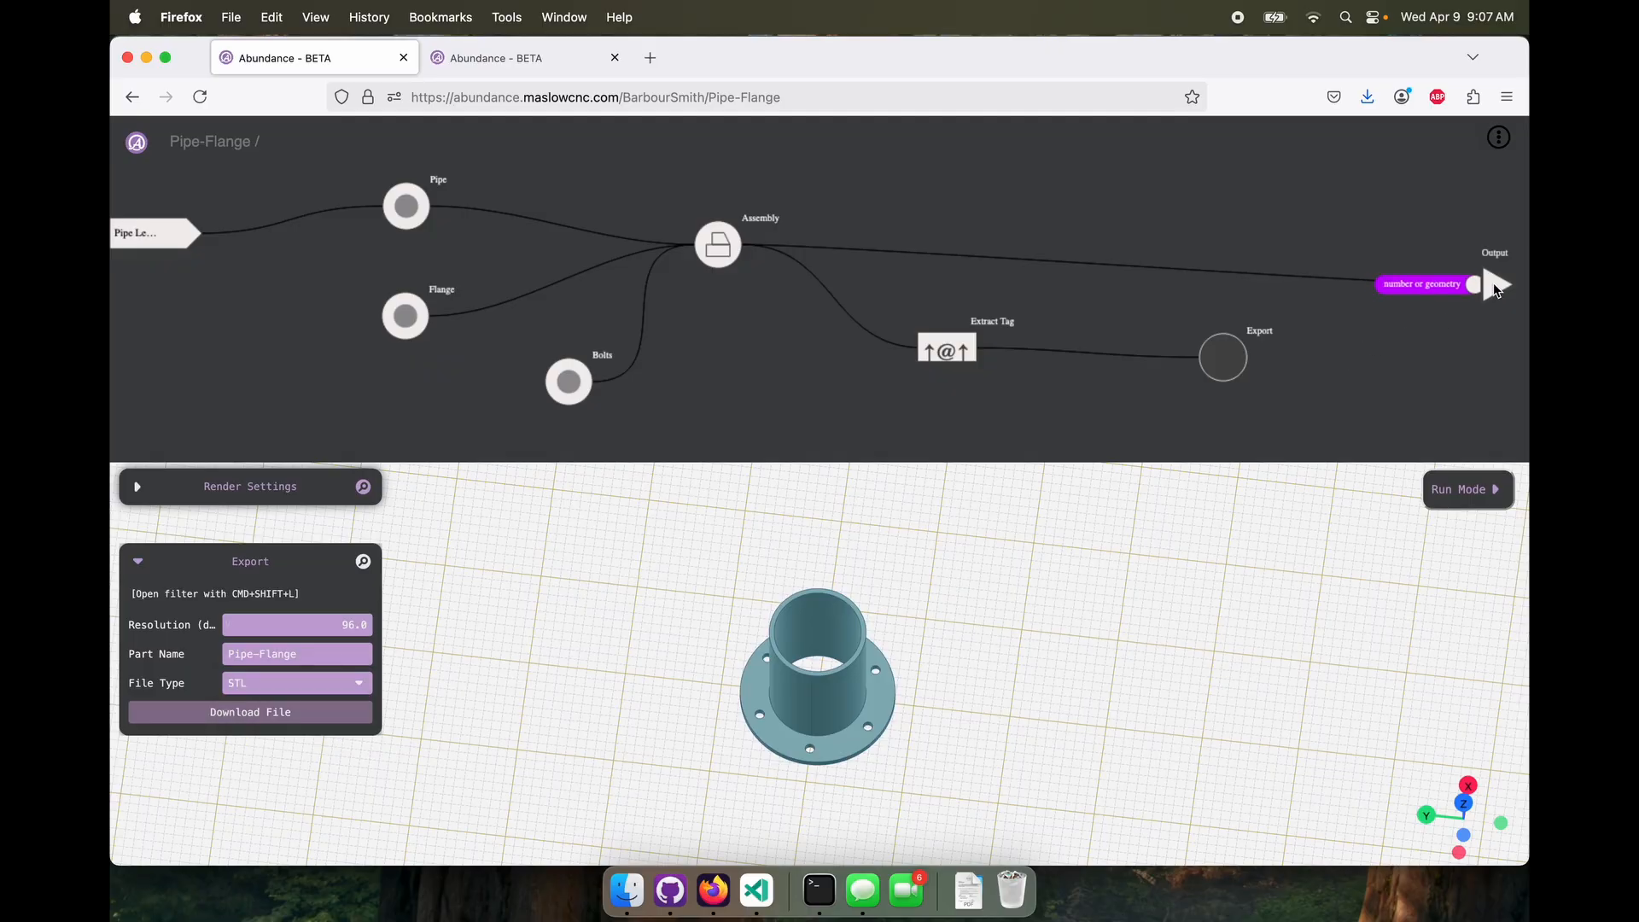
drag(1495, 285, 1490, 211)
click(1224, 364)
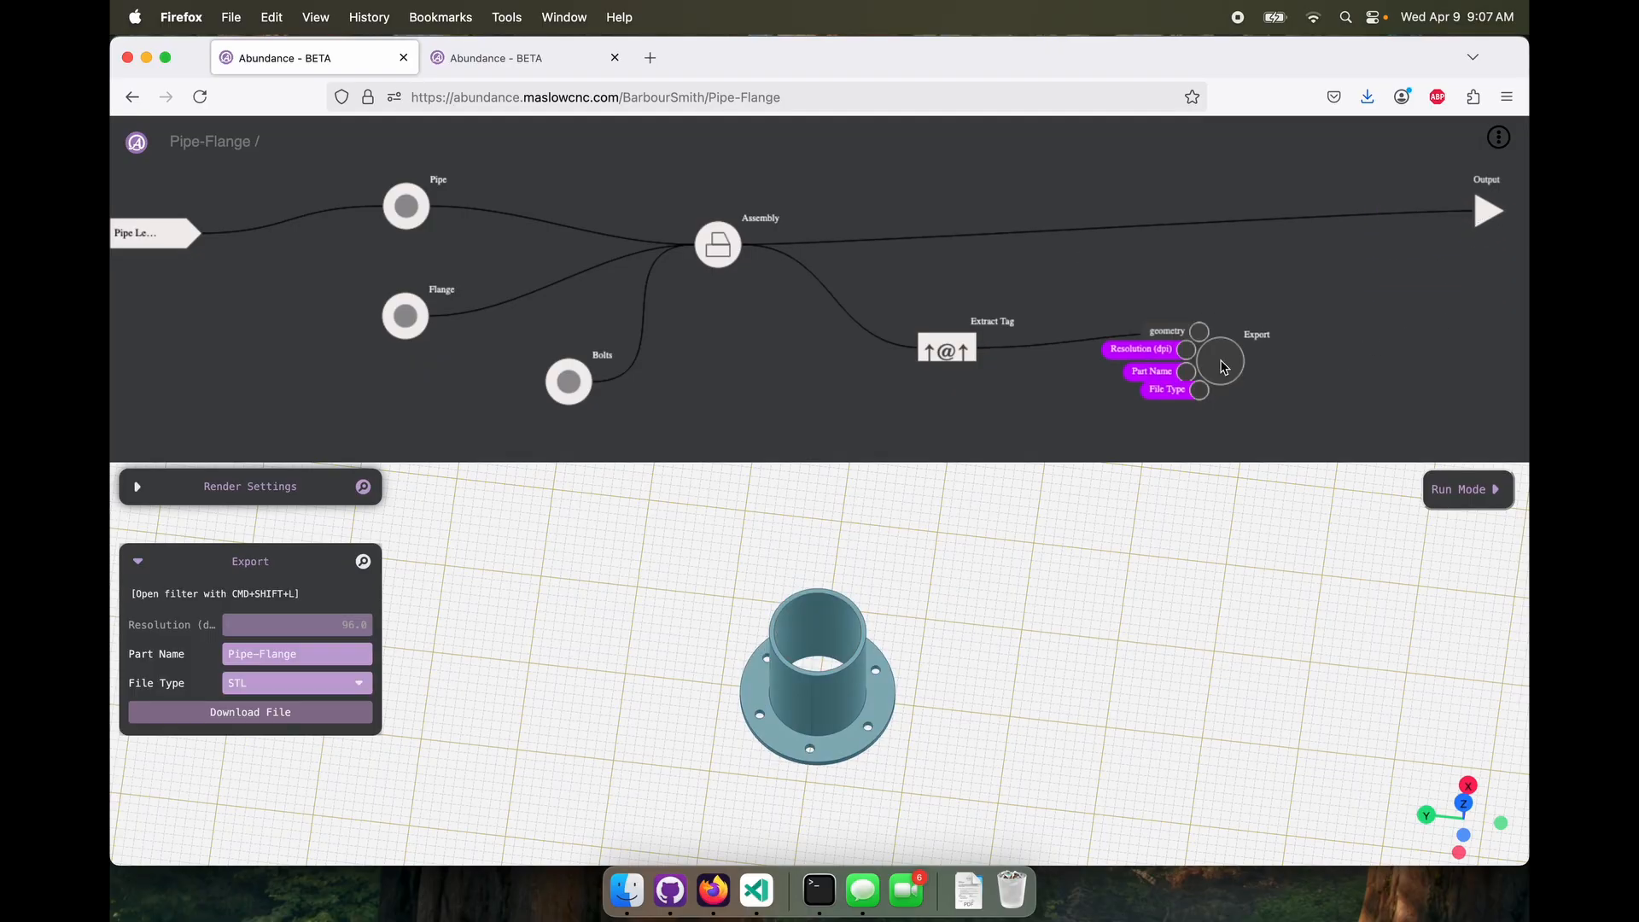
click(1400, 322)
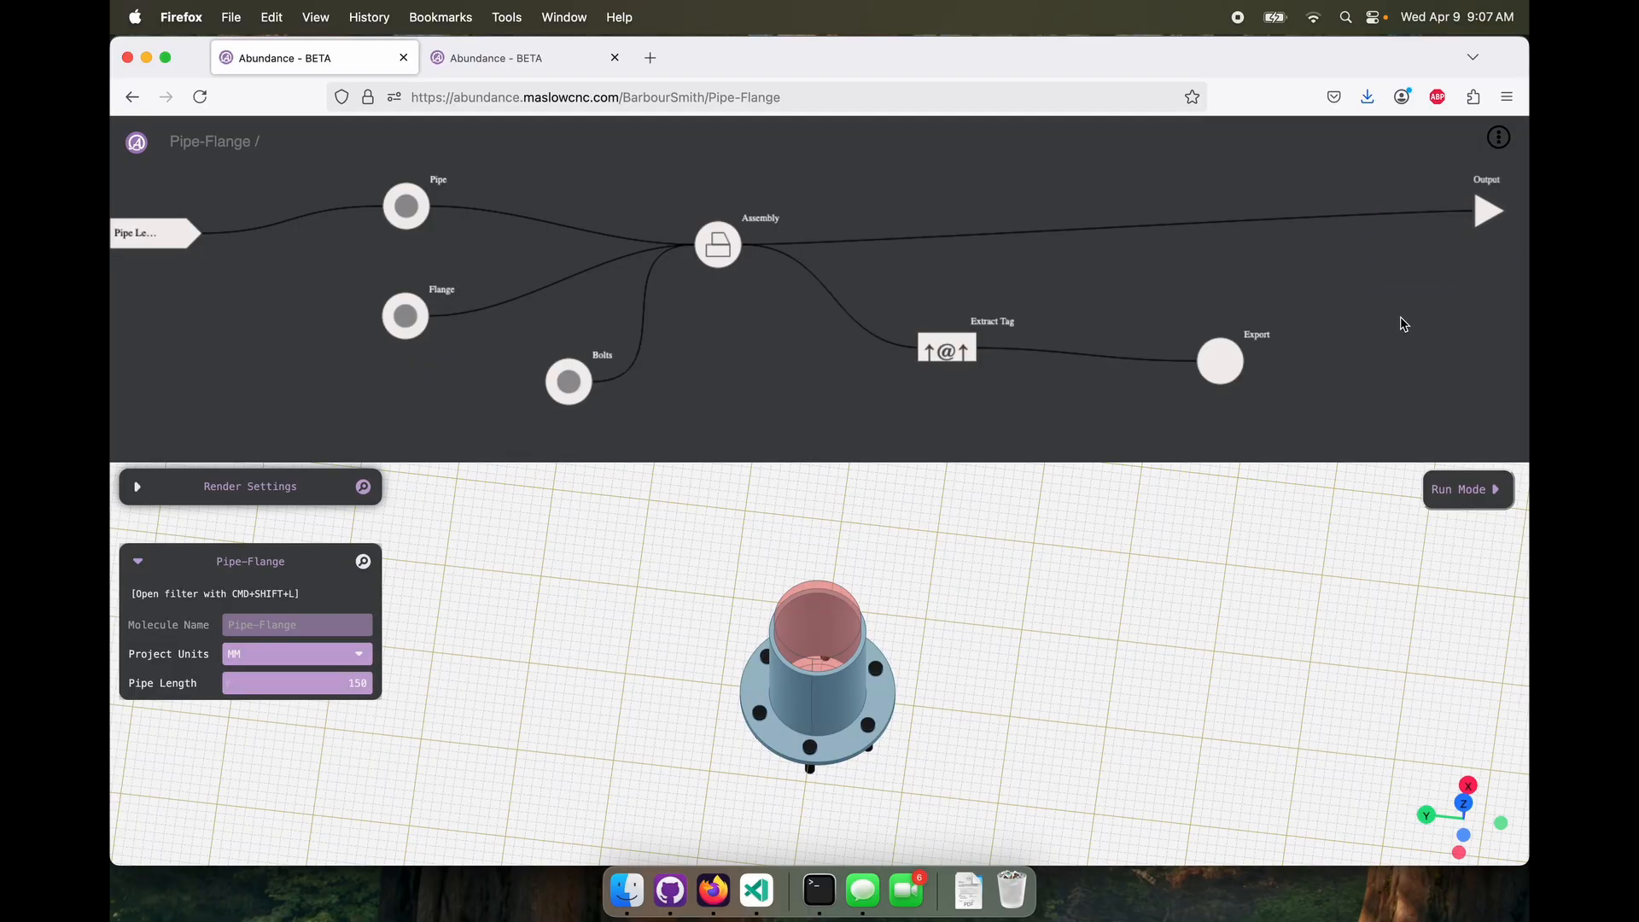
Switch to the shared Pipe-Flange tab, reload it, and expand the Export Parts section
click(550, 60)
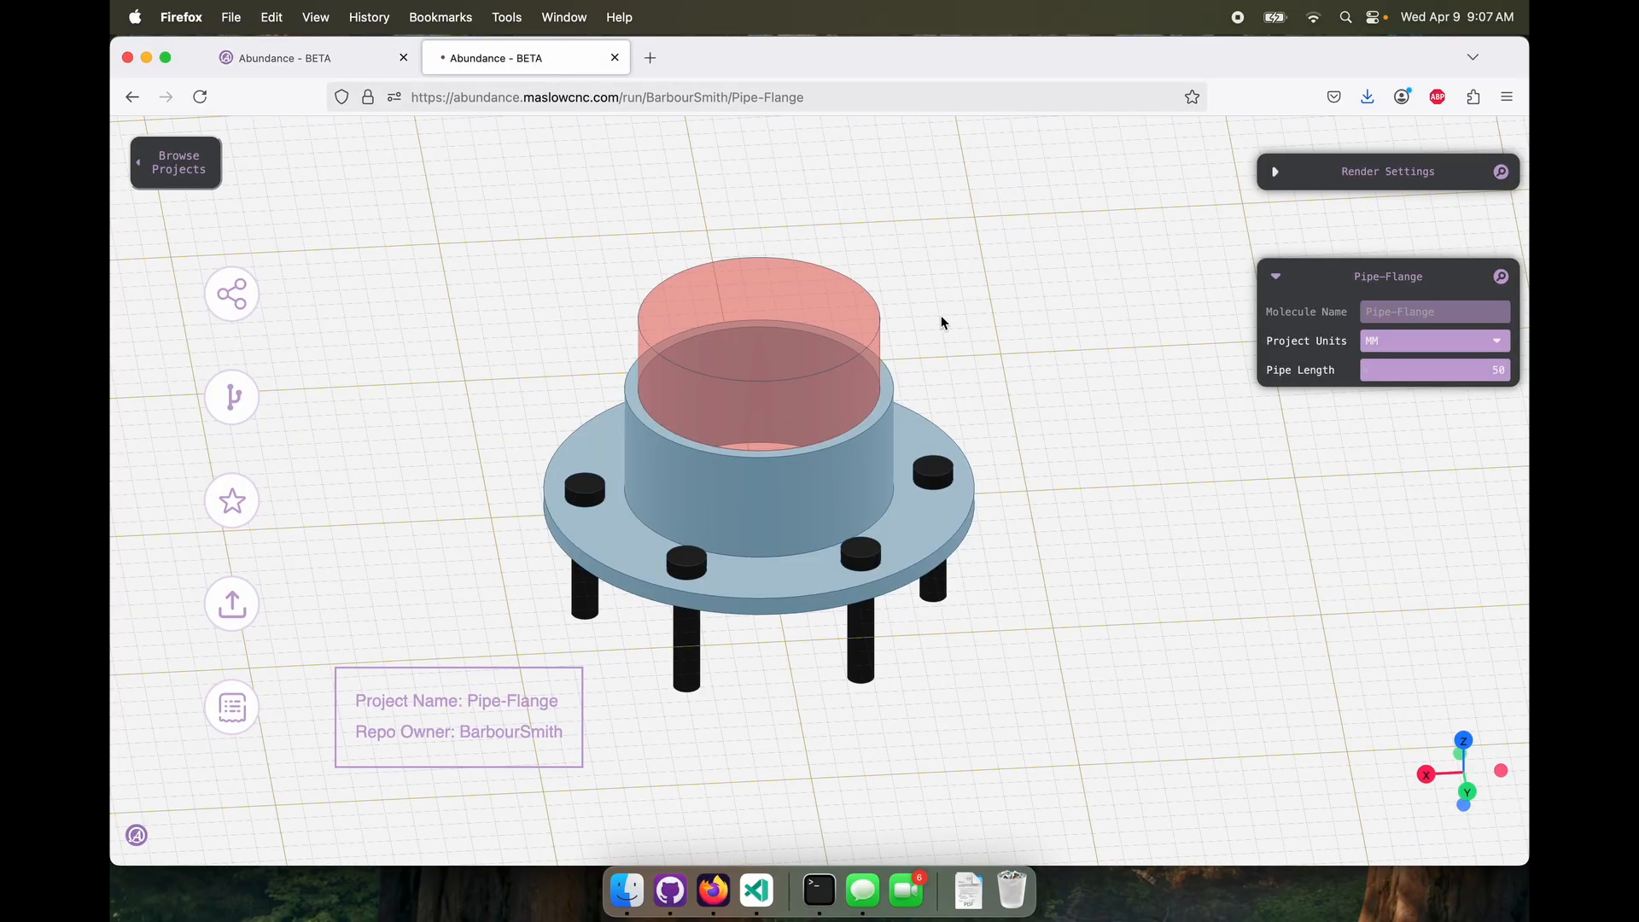
key(super+r)
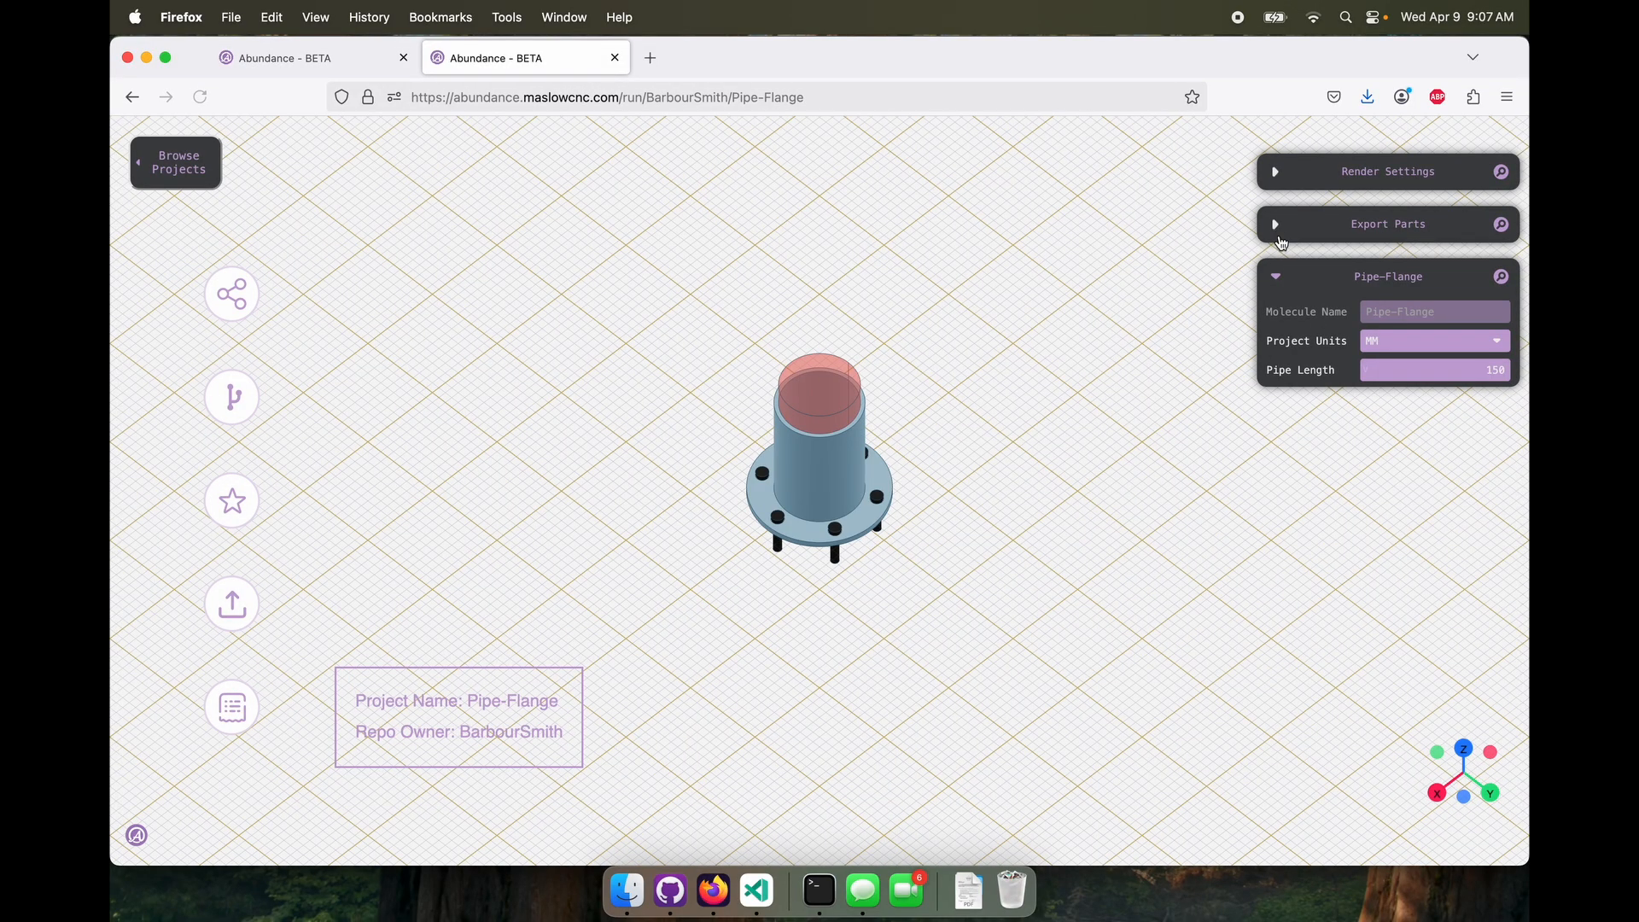
click(1277, 227)
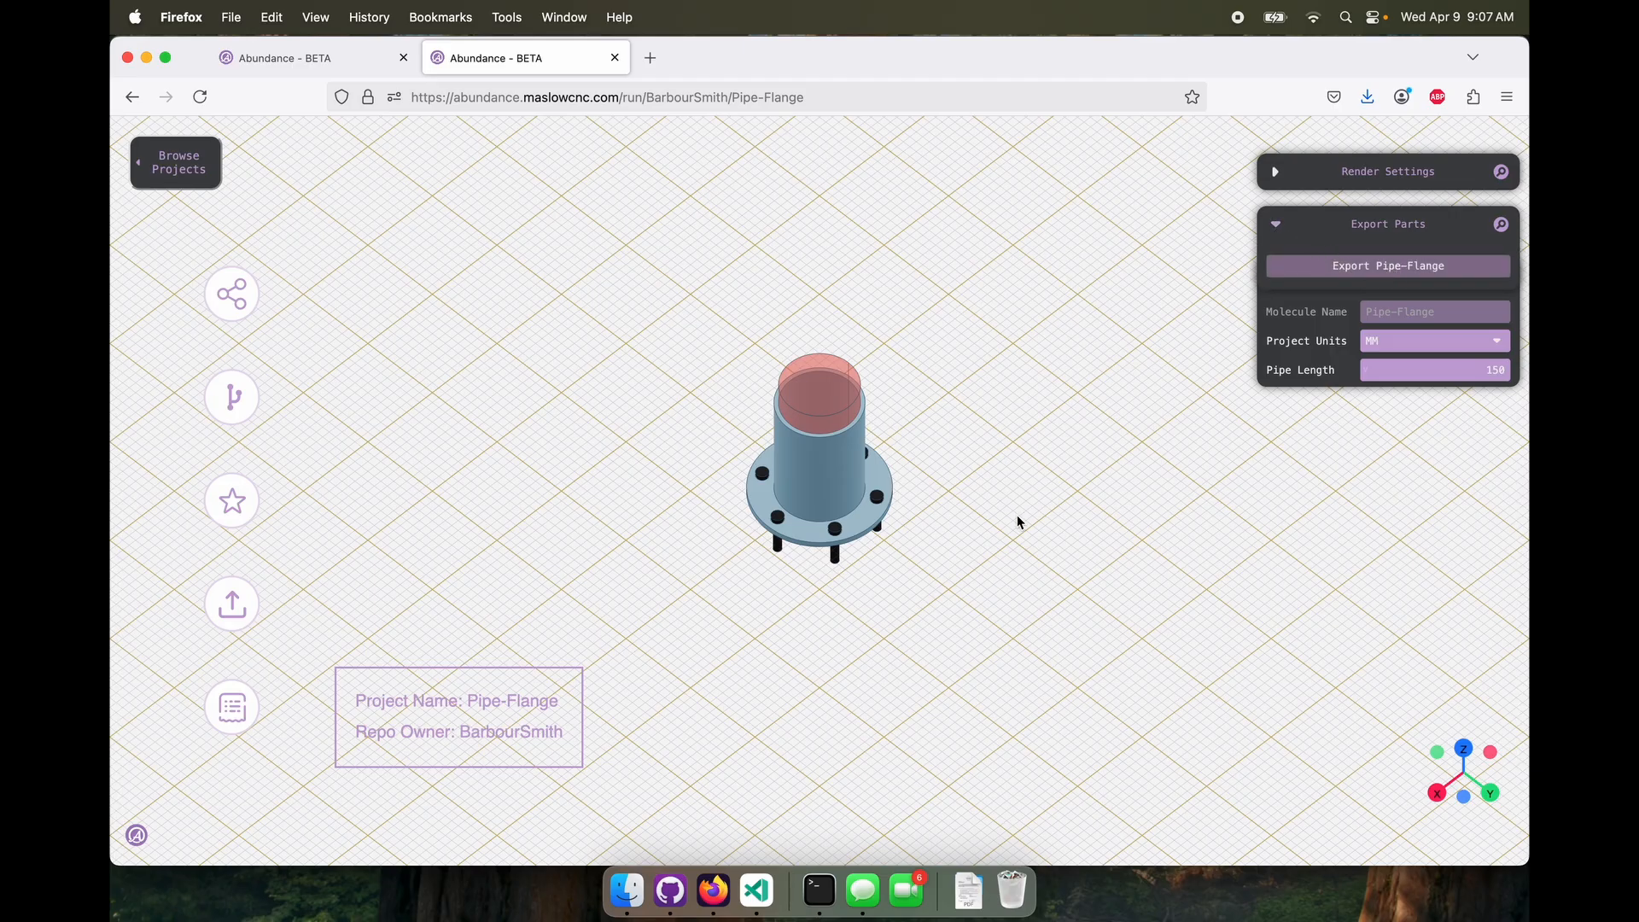
drag(1017, 517, 963, 485)
Set Pipe Length to 200 on the shared page, export Pipe-Flange as an STL file, and collapse the export options
click(1494, 370)
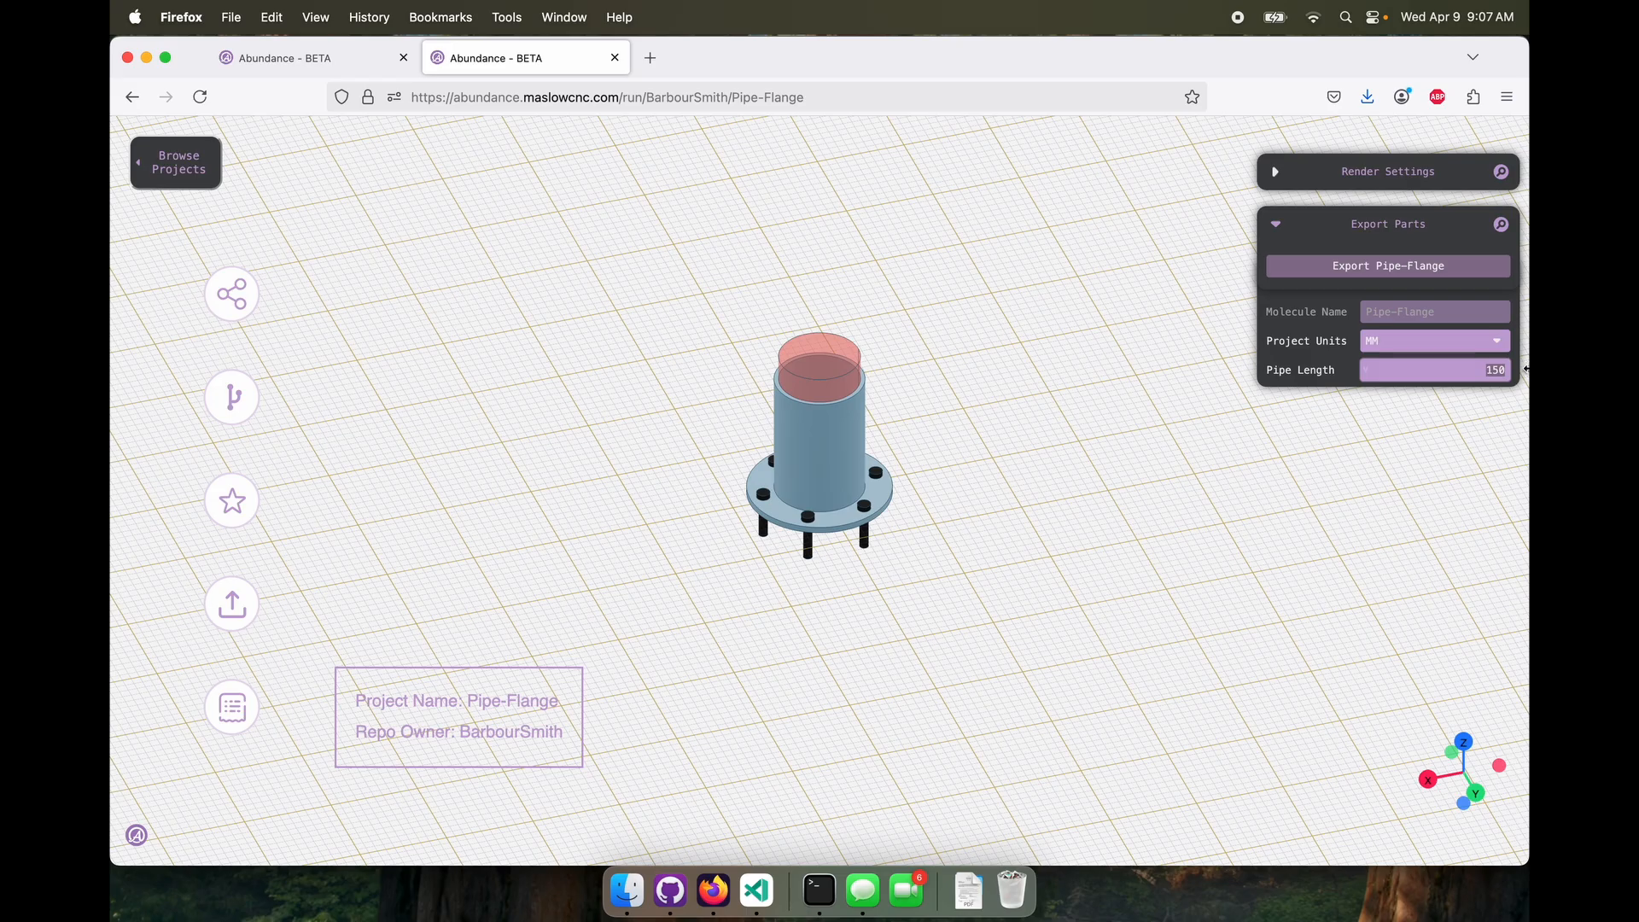
text(200)
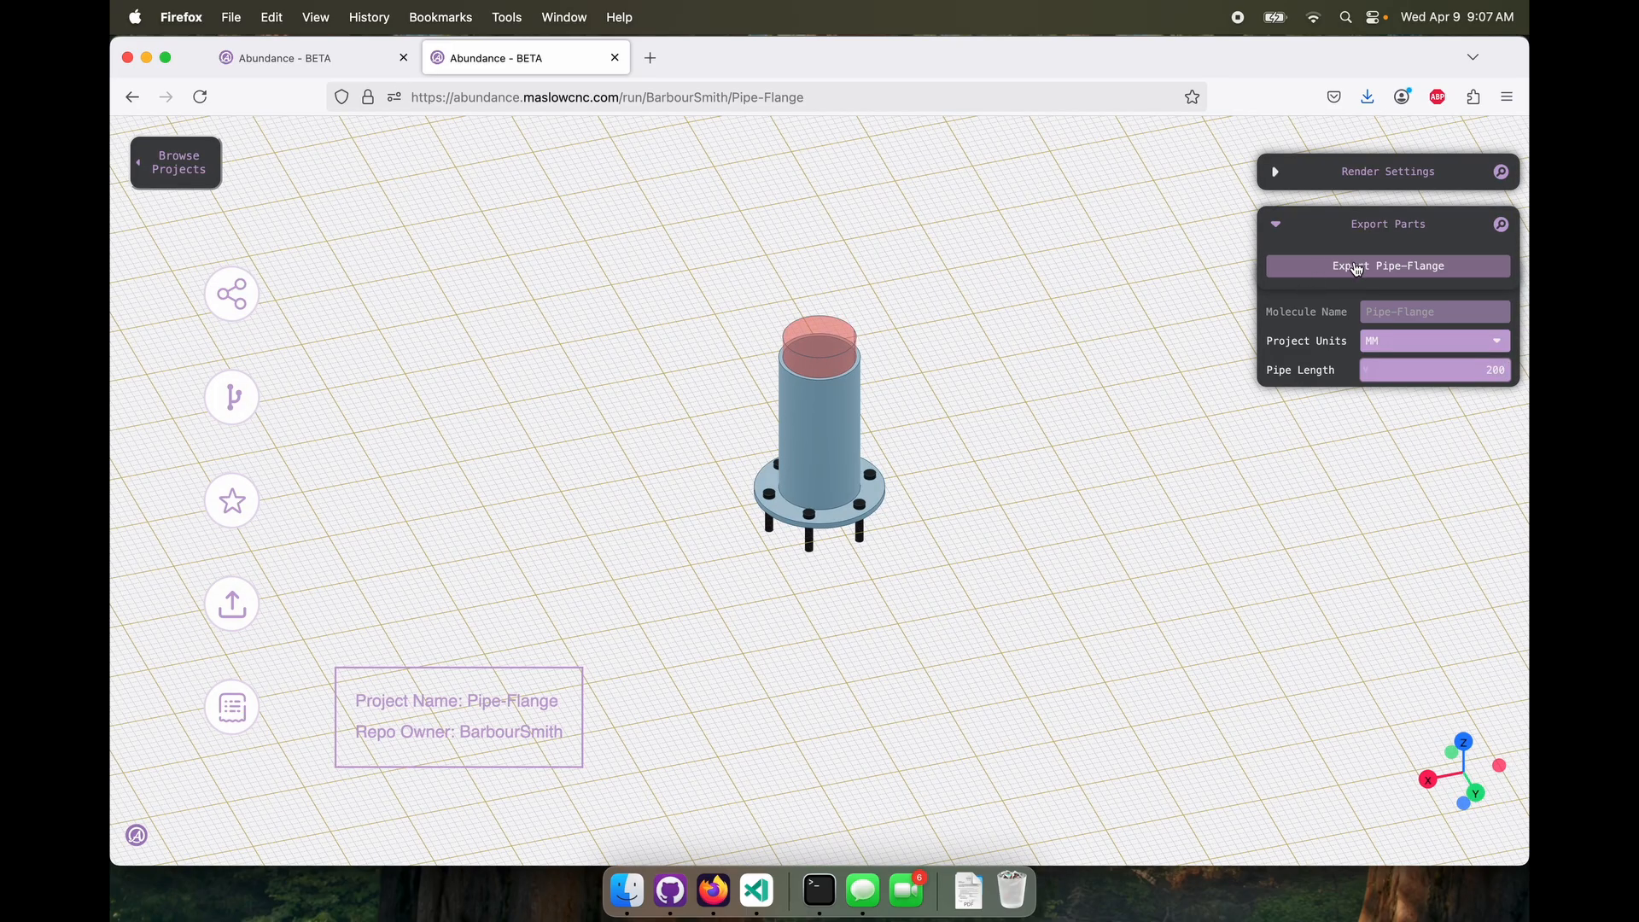
click(1358, 267)
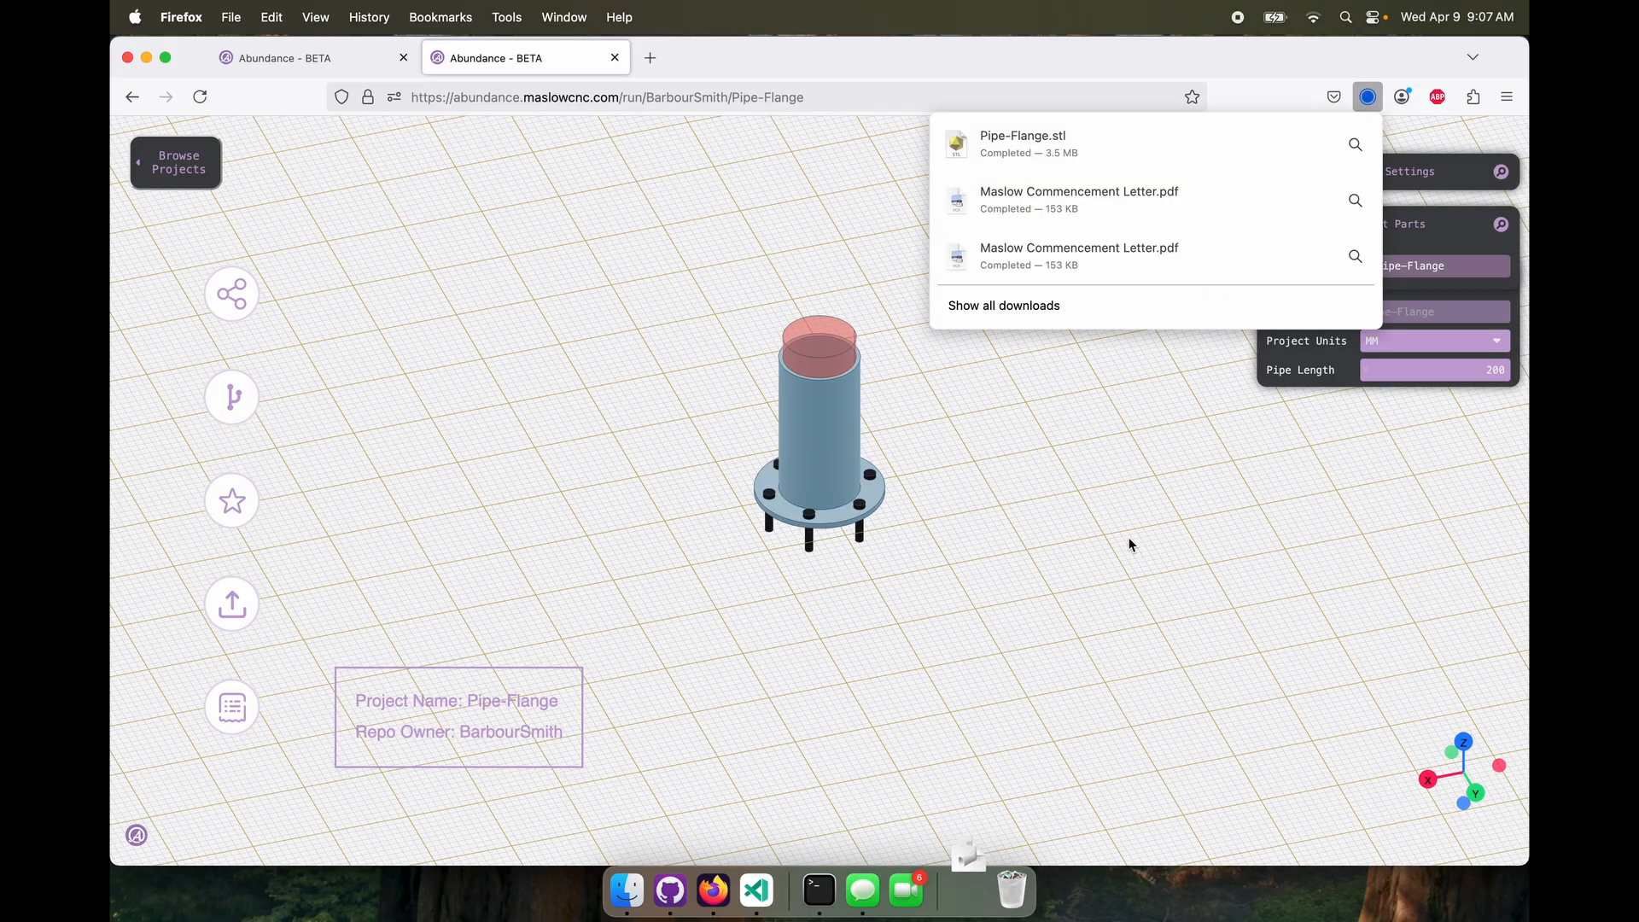
click(1027, 547)
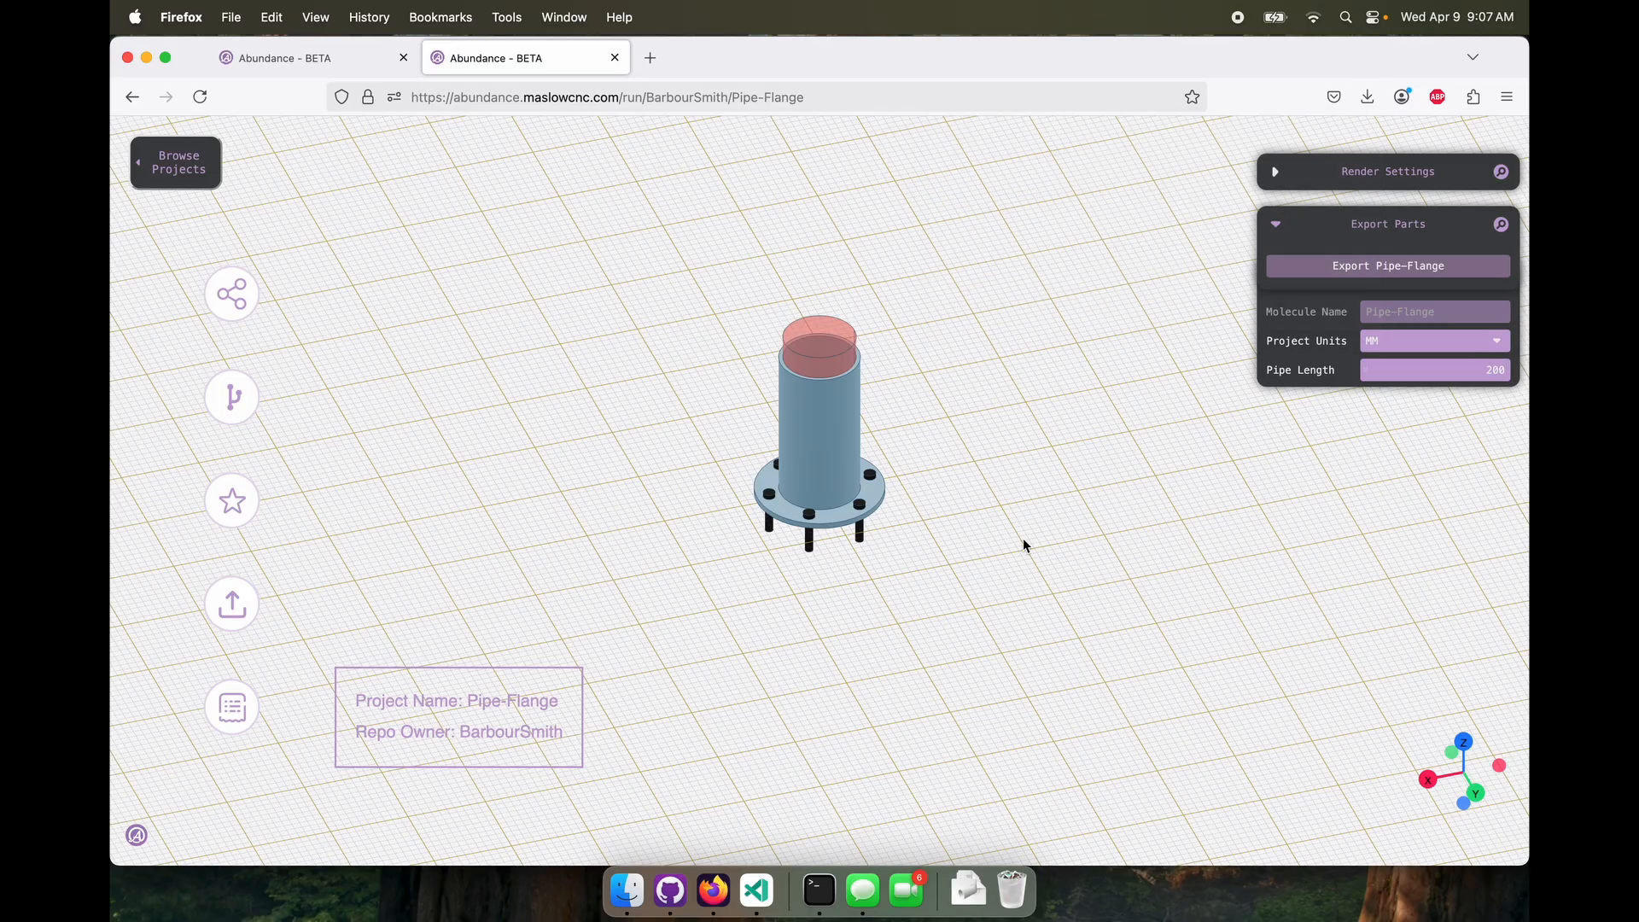
click(1276, 225)
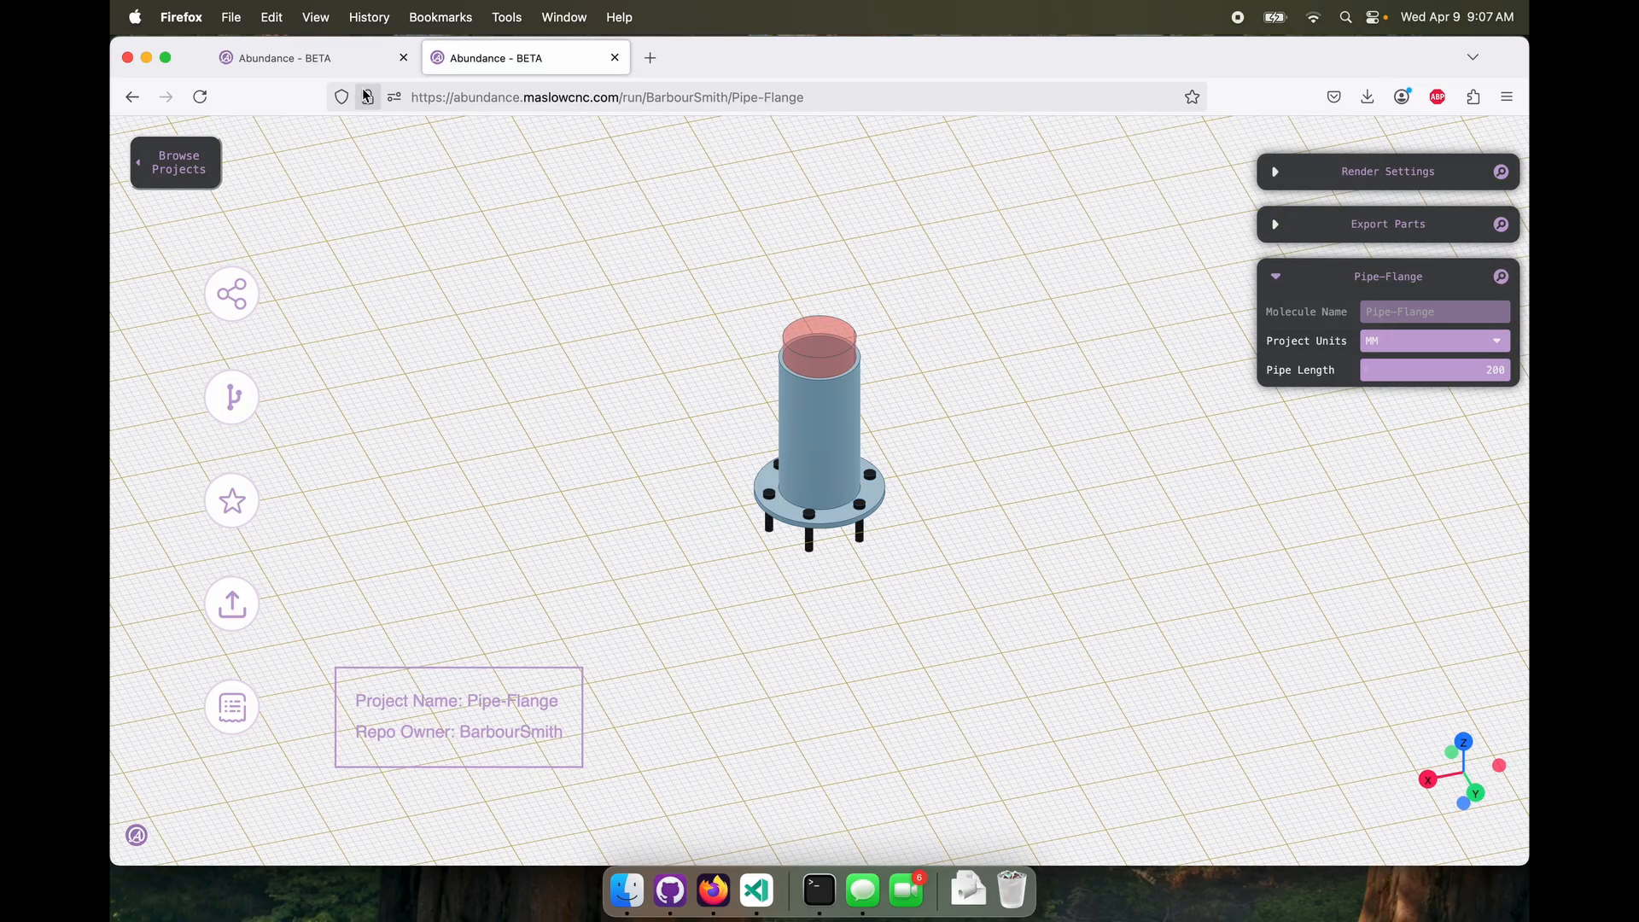
Back in the editor tab, preview the project in Run Mode and return to Create Mode
click(346, 59)
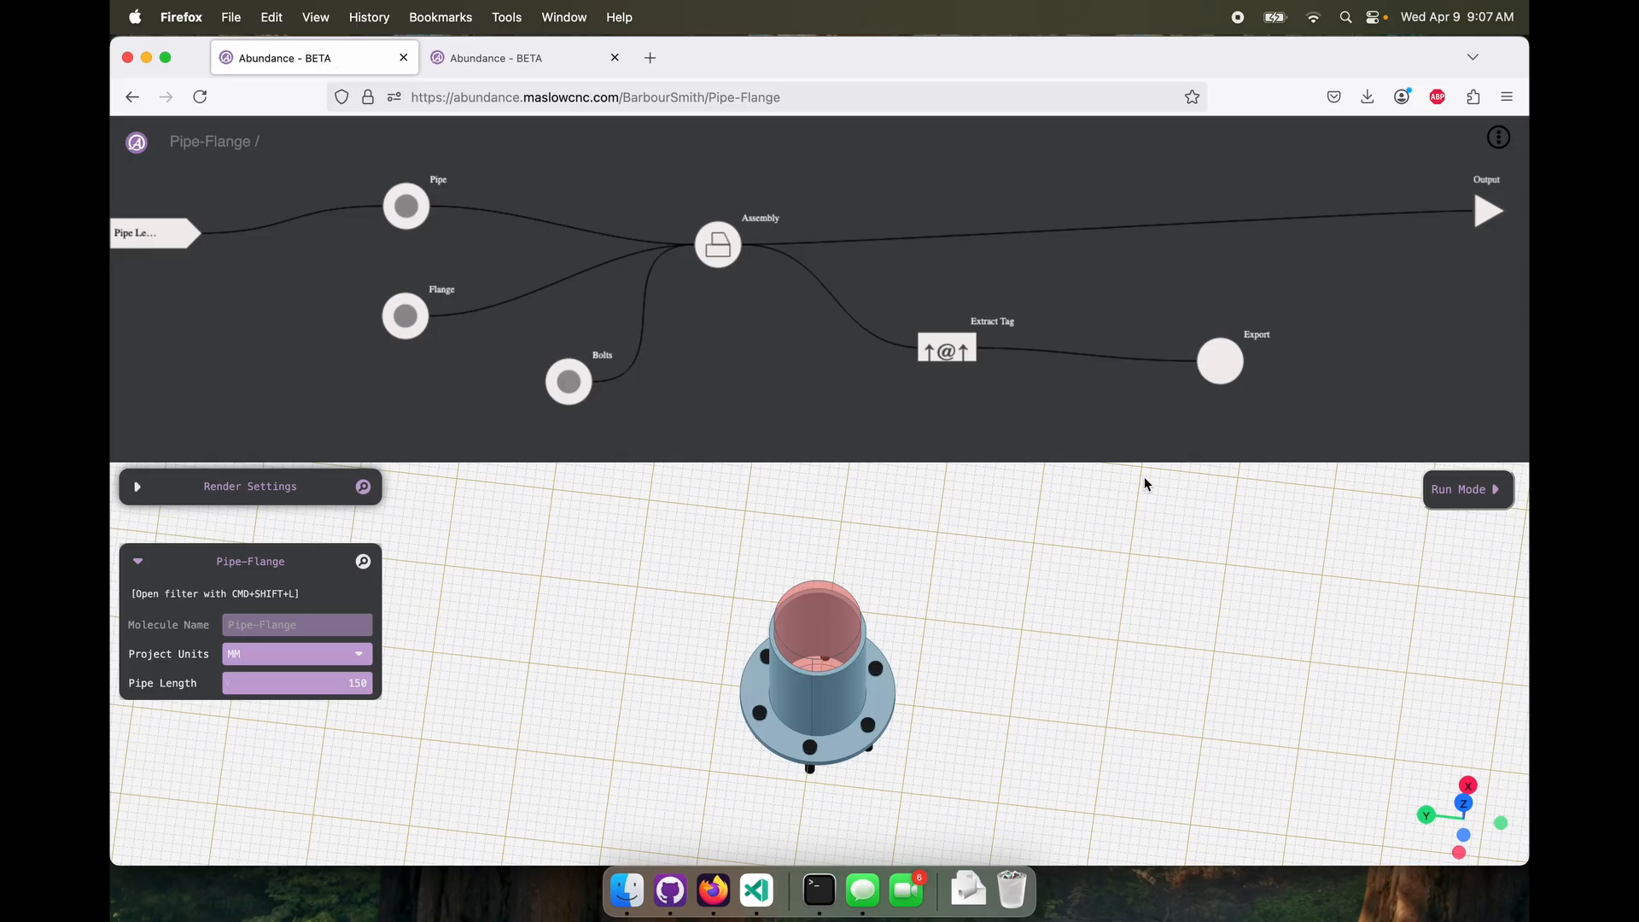
click(1472, 493)
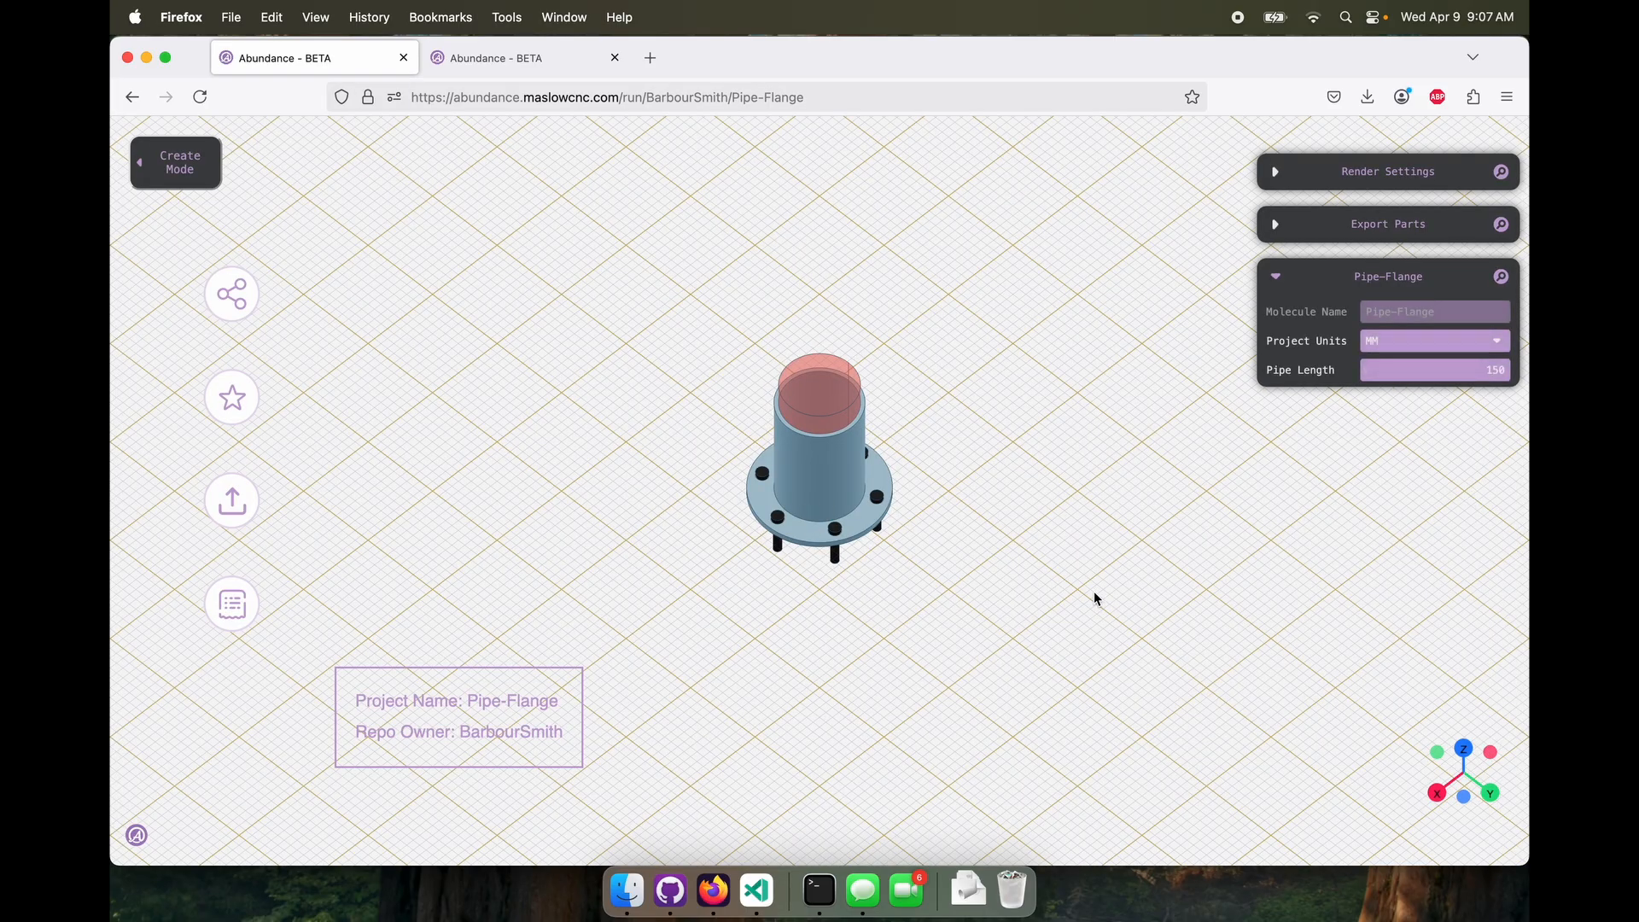
drag(1095, 595, 1088, 547)
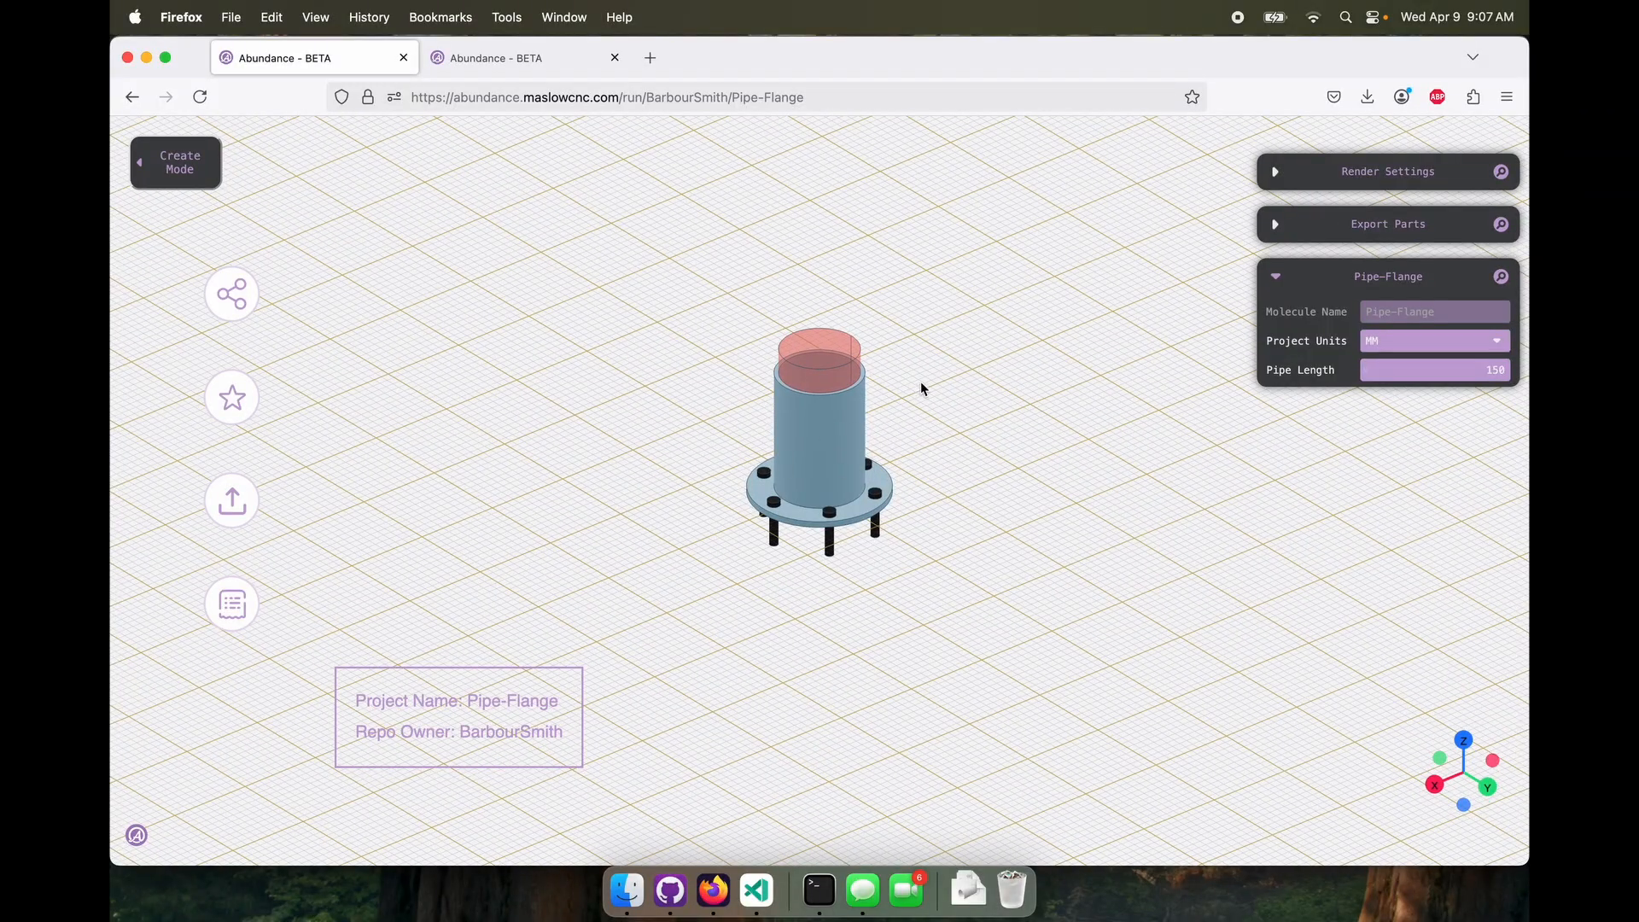
click(181, 166)
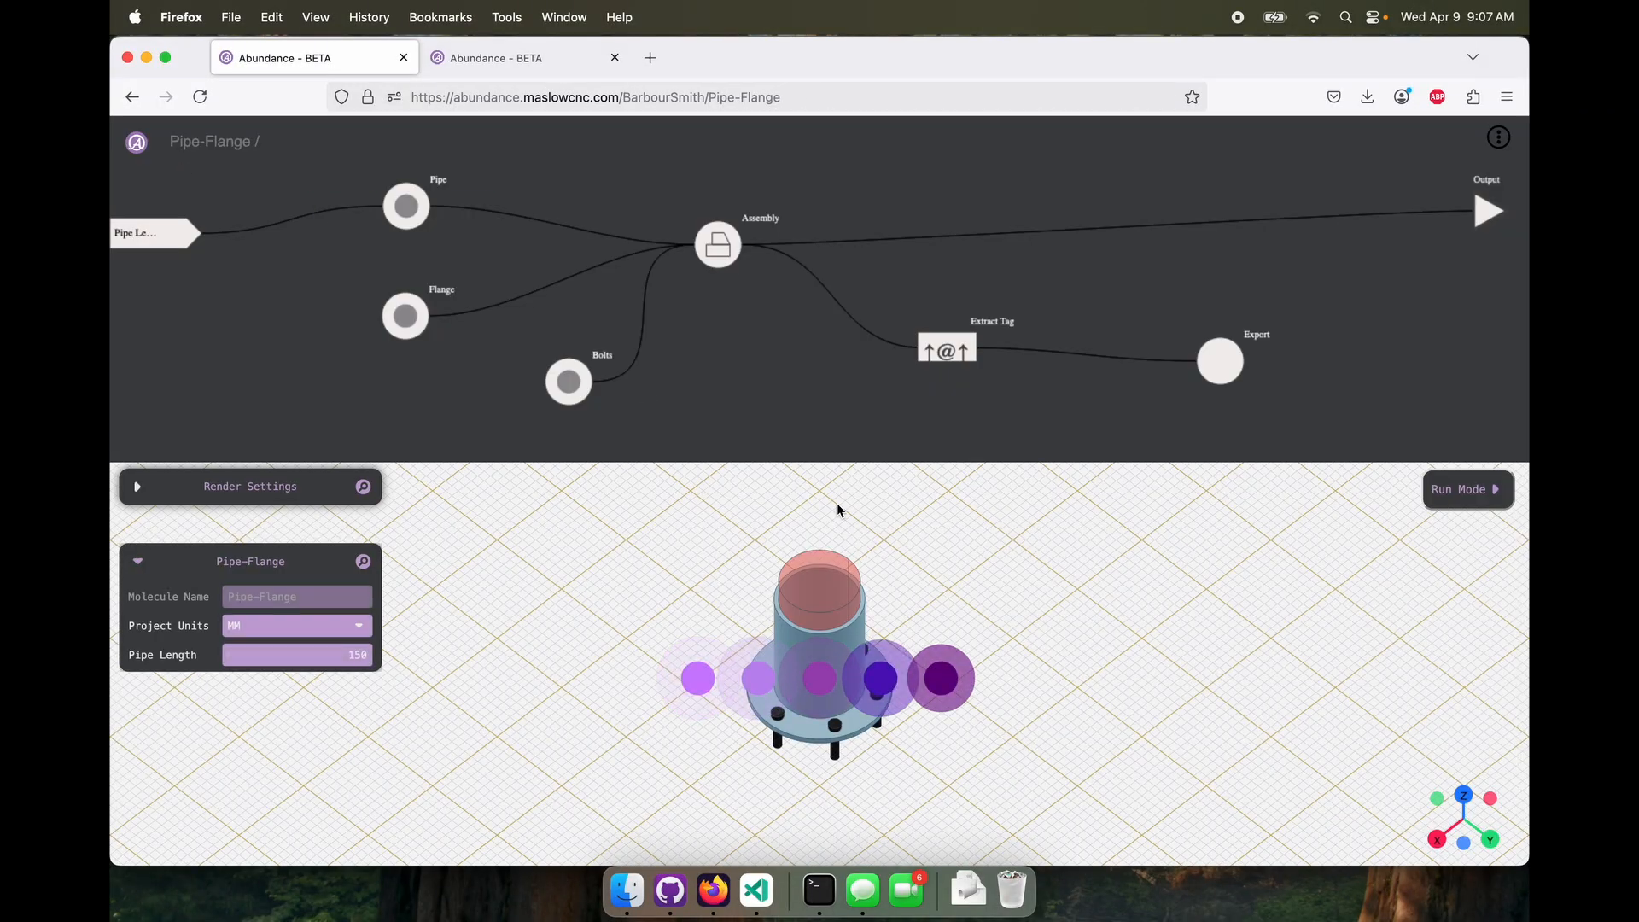
Select the top-level Assembly node and examine the complete flange with its bolts from several angles and distances
drag(693, 253, 675, 256)
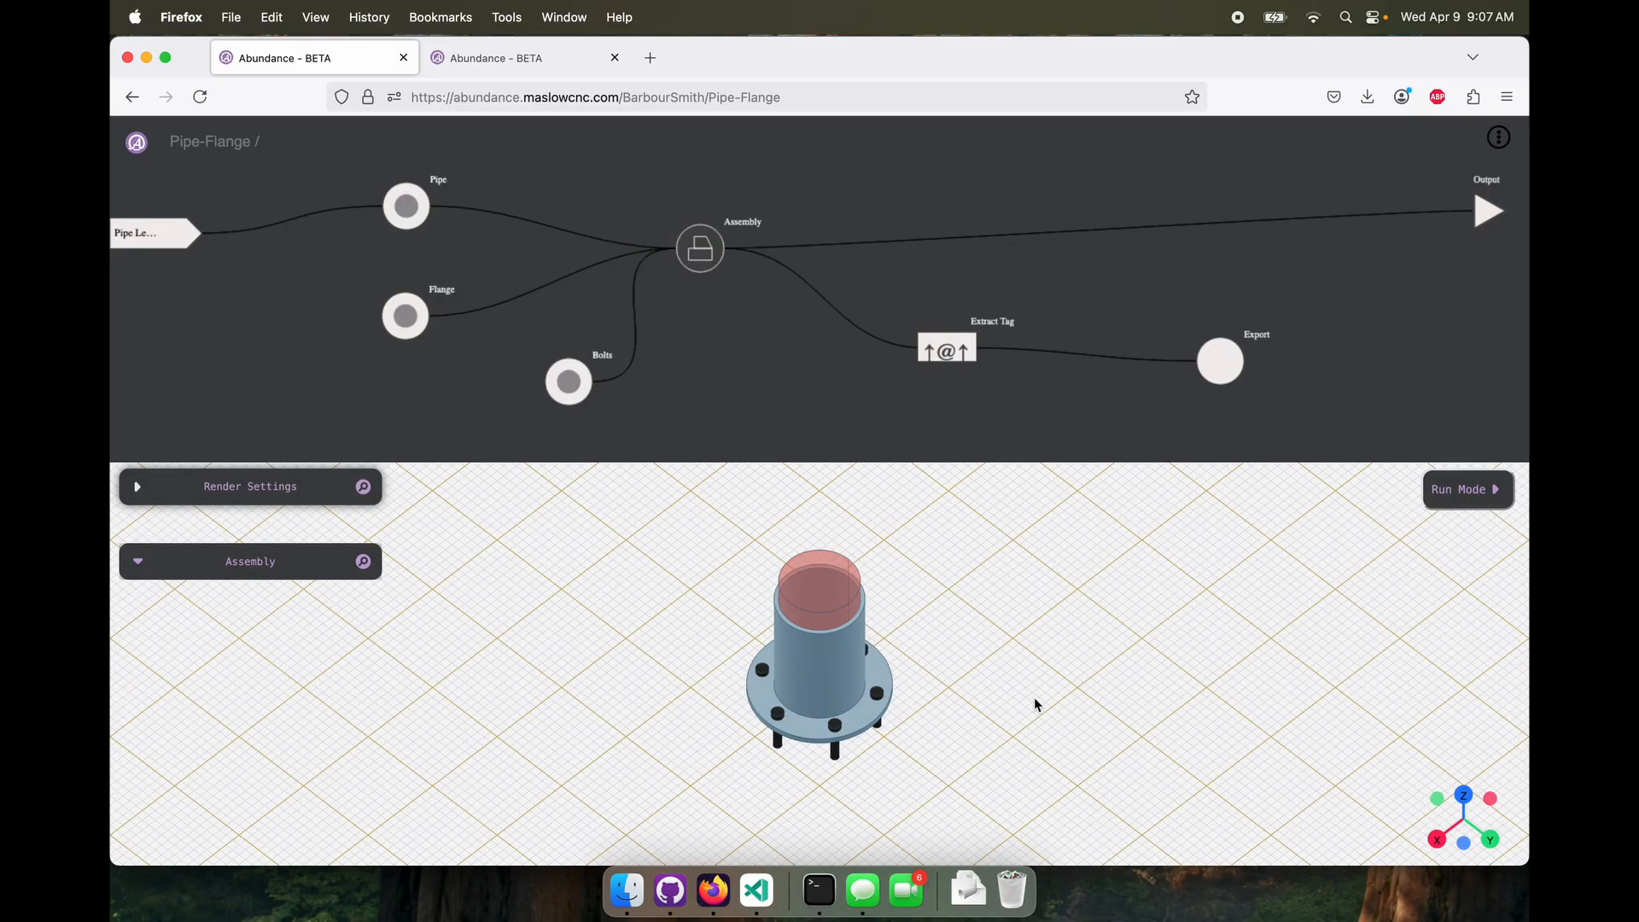
drag(1037, 705, 1015, 734)
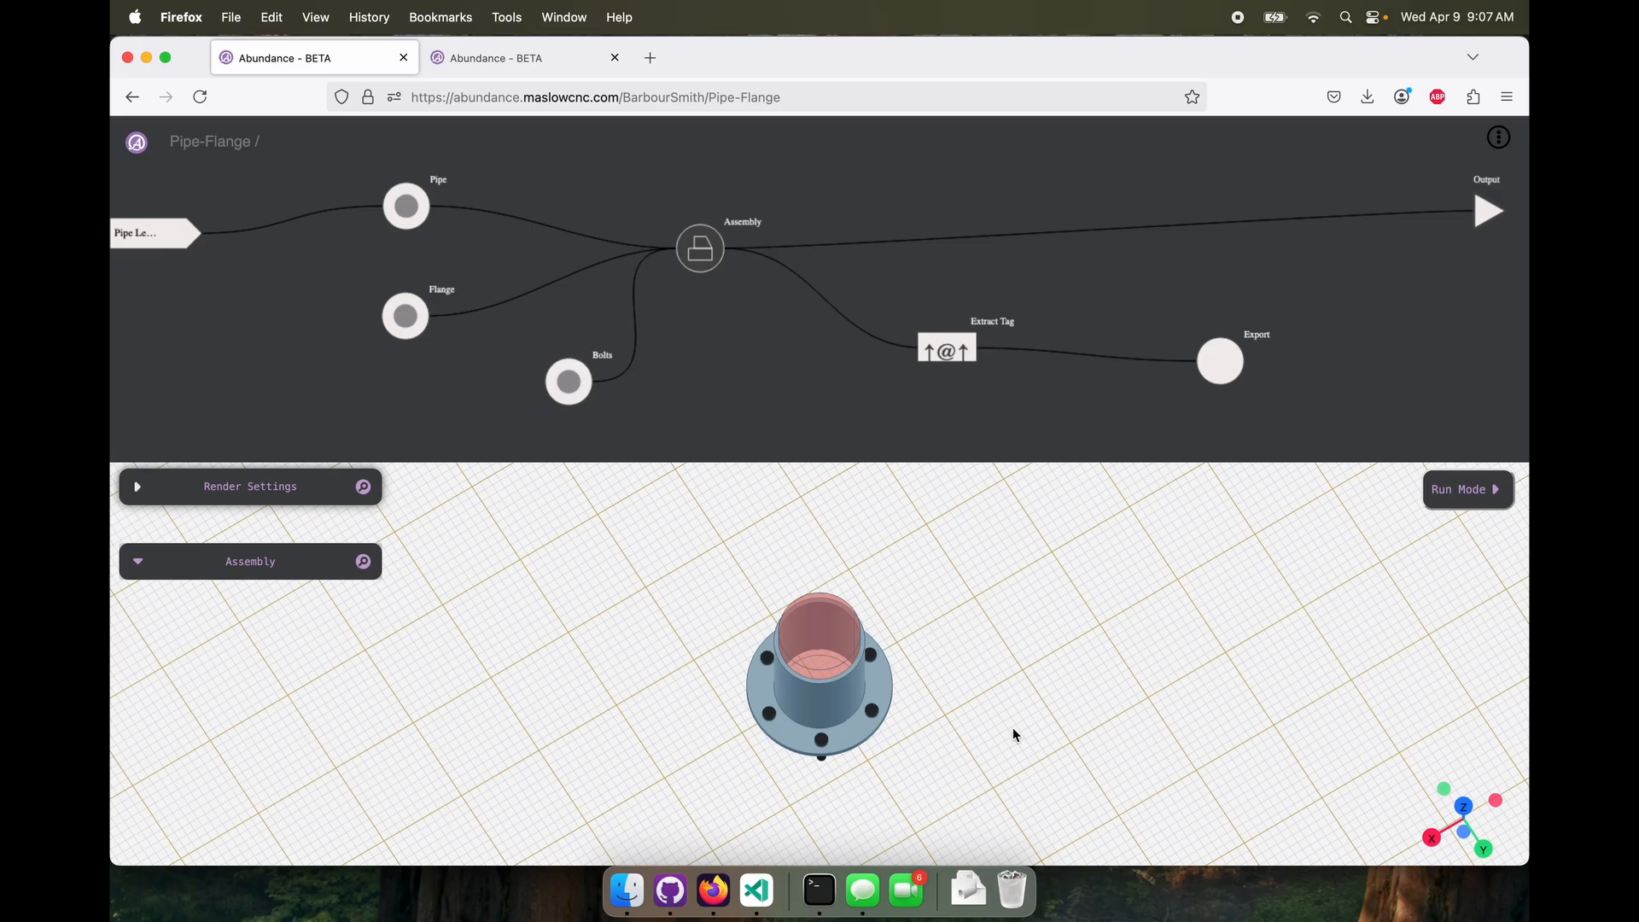
drag(1013, 728, 965, 698)
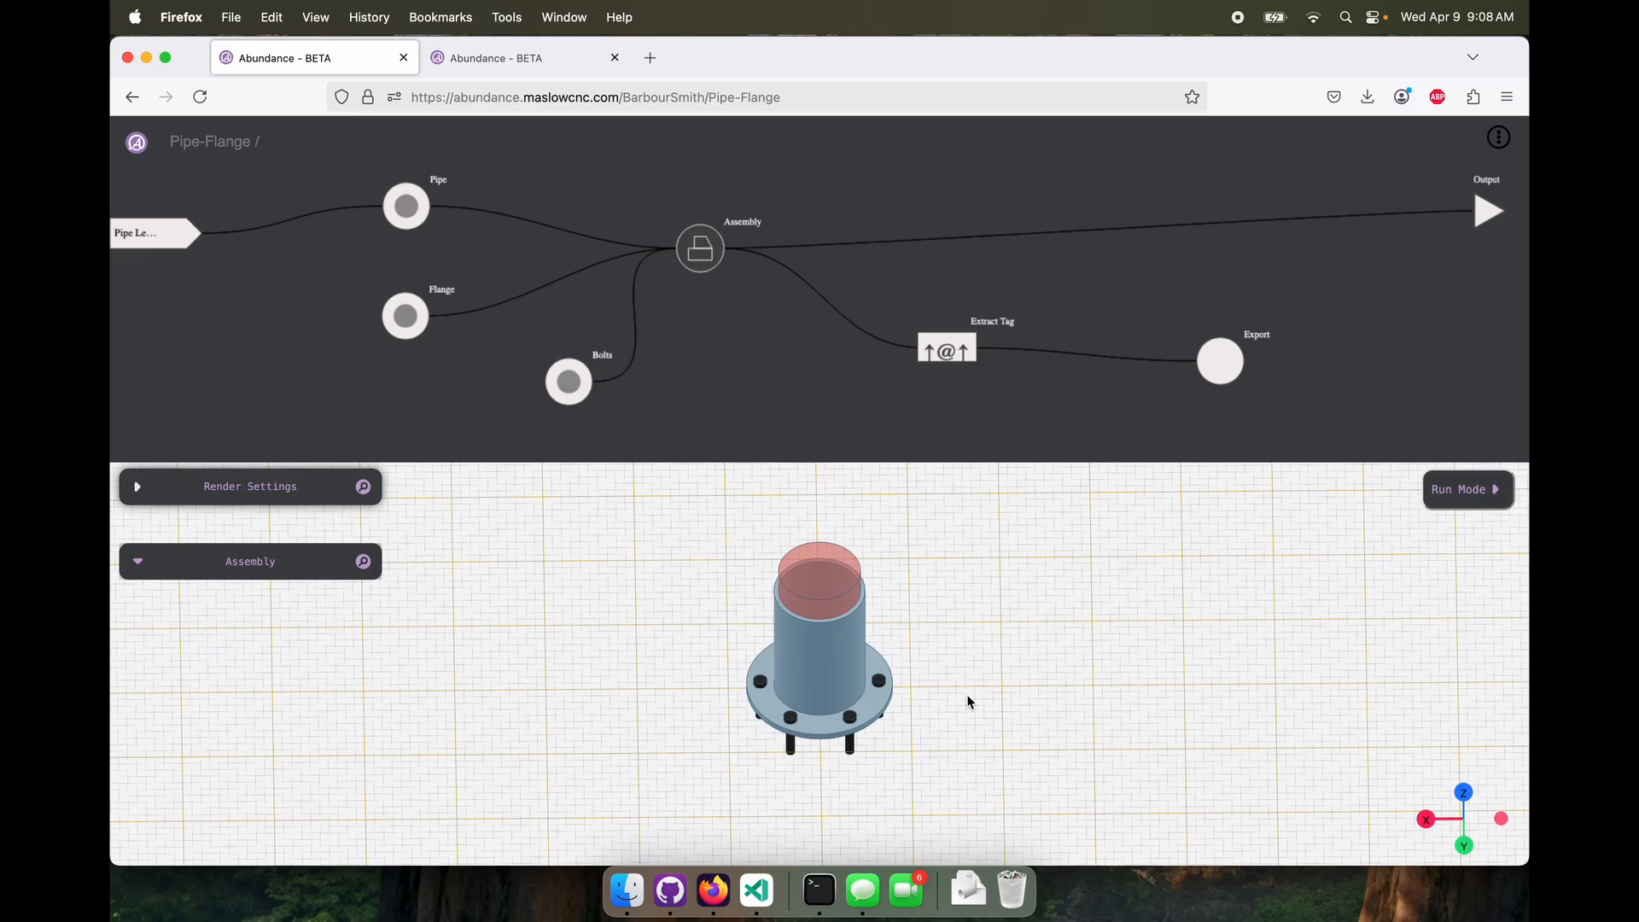
scroll(967, 694, up, 5)
scroll(967, 694, down, 3)
drag(970, 695, 889, 616)
scroll(890, 617, down, 3)
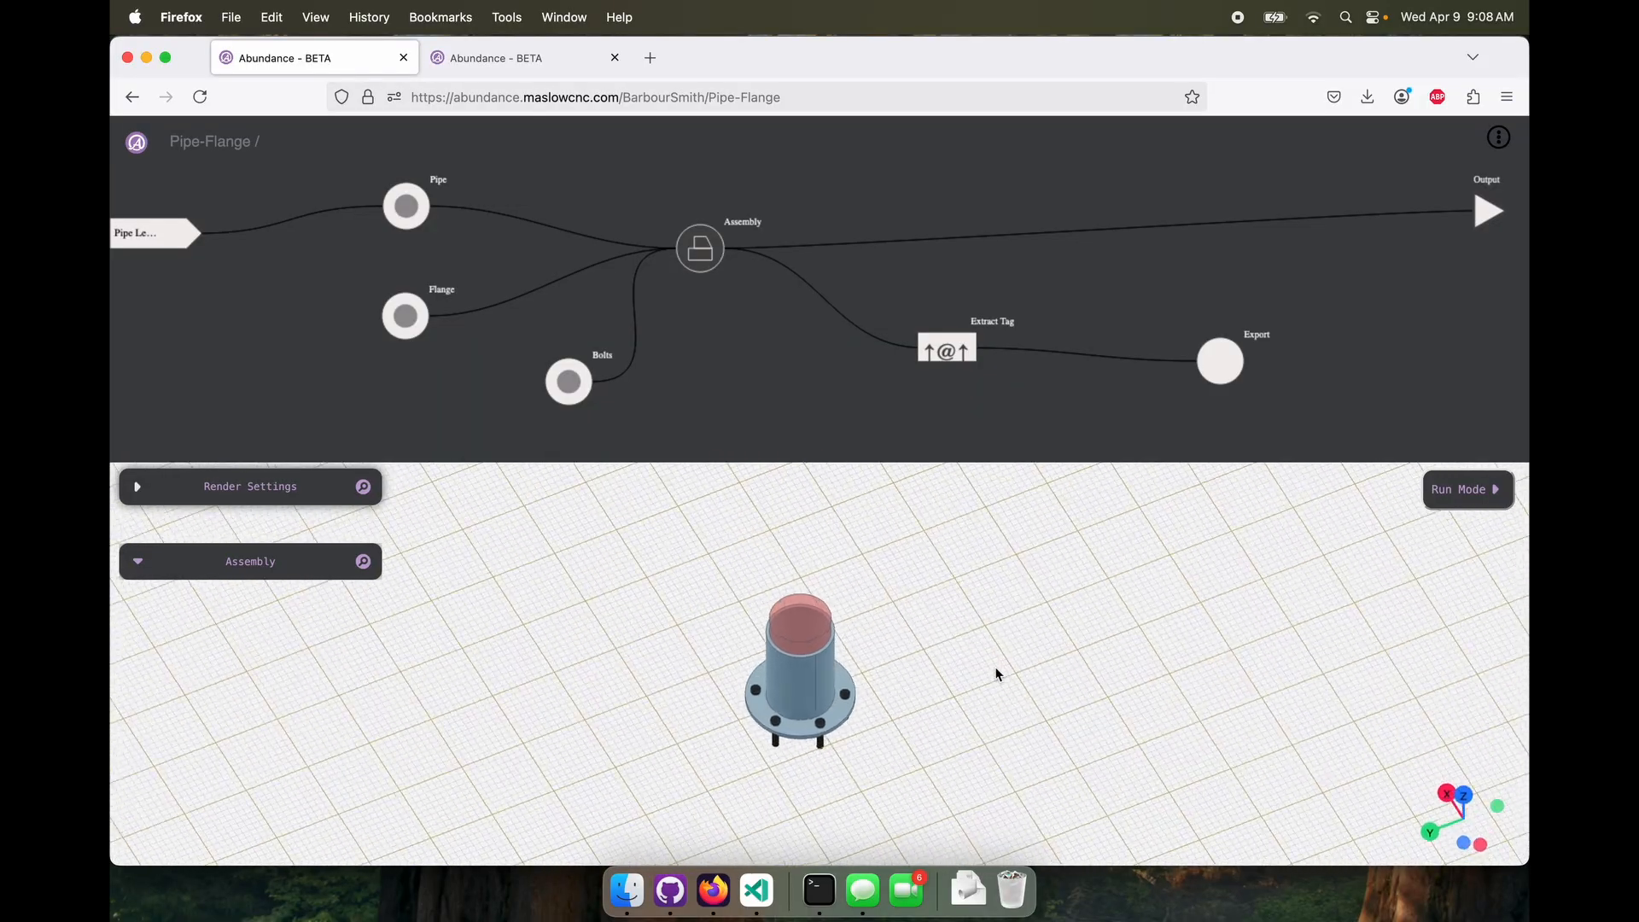
drag(998, 674, 1006, 673)
key(super+space)
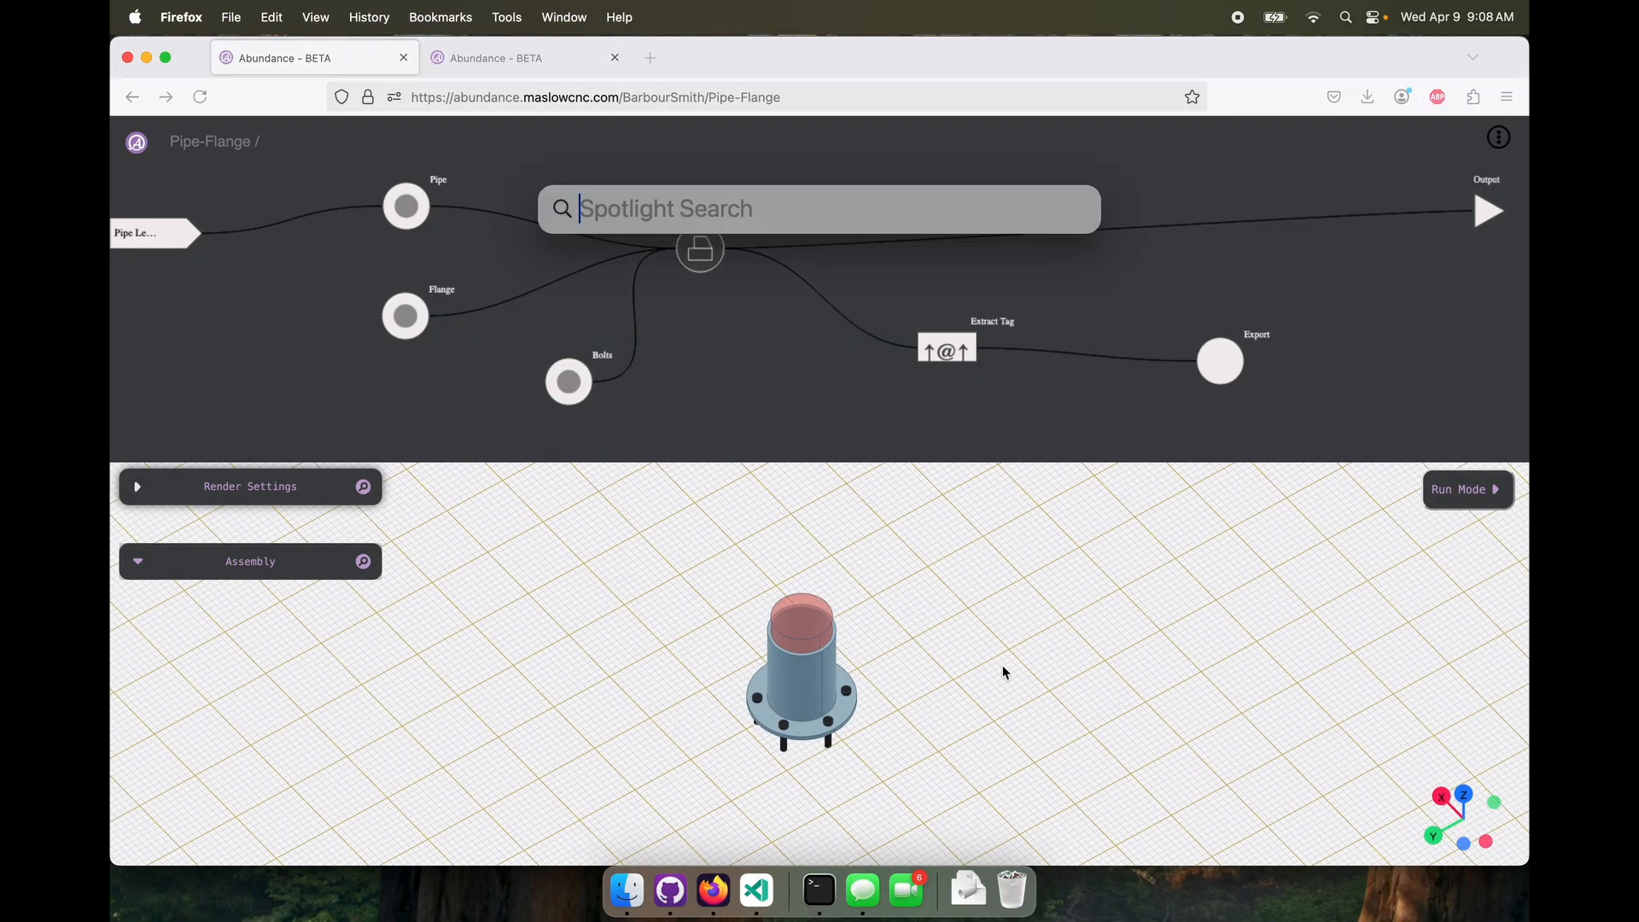
text(scre)
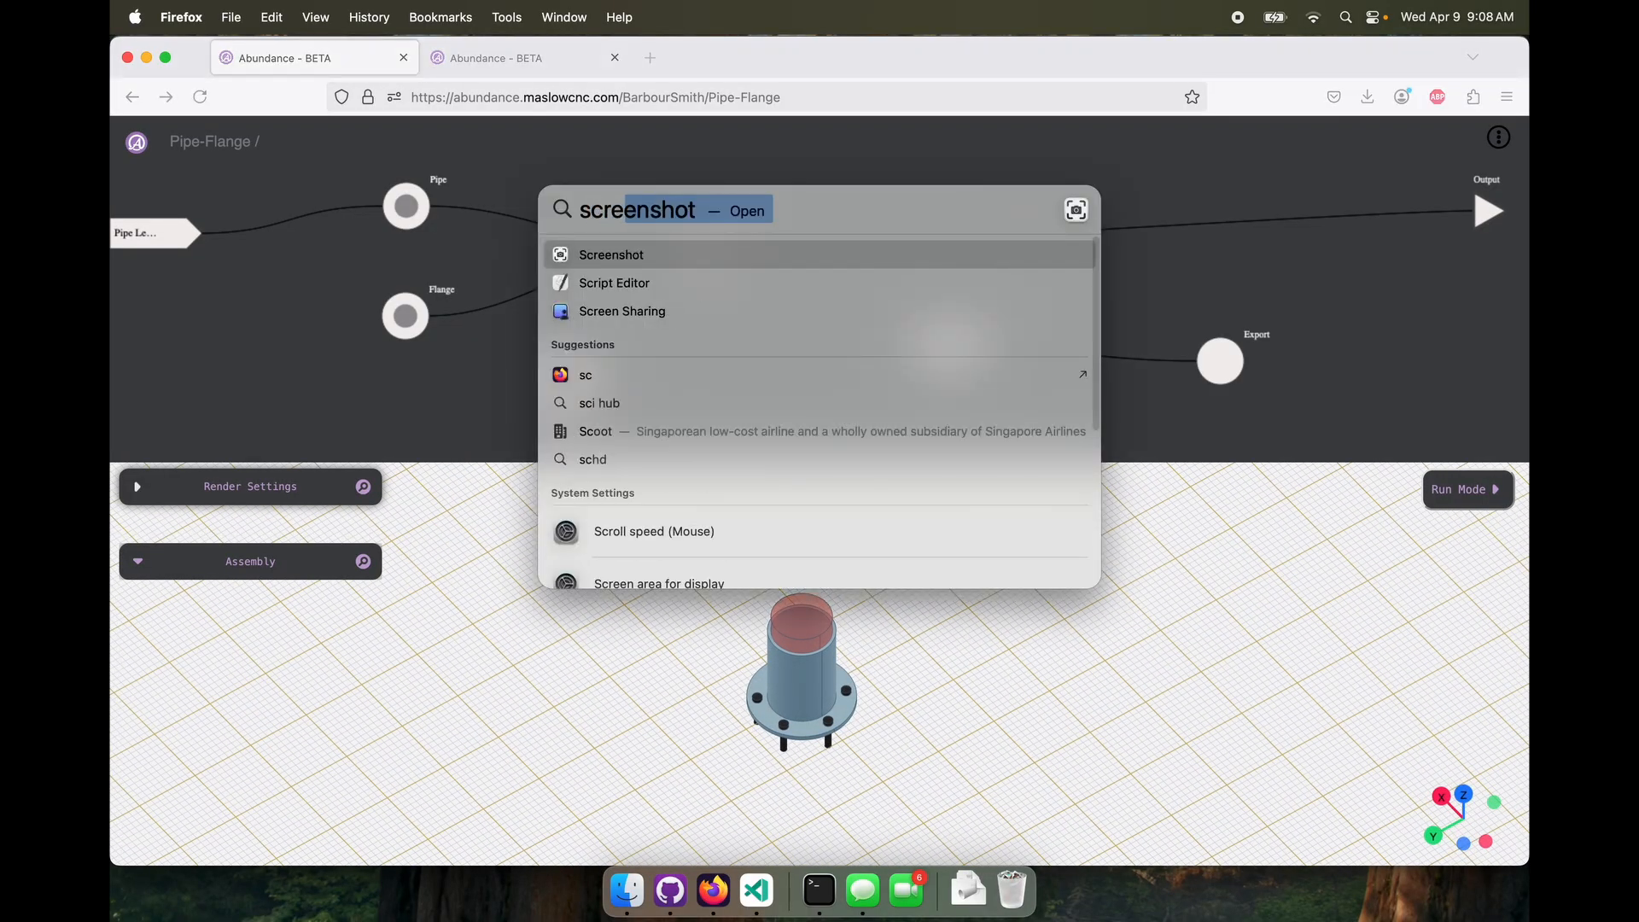